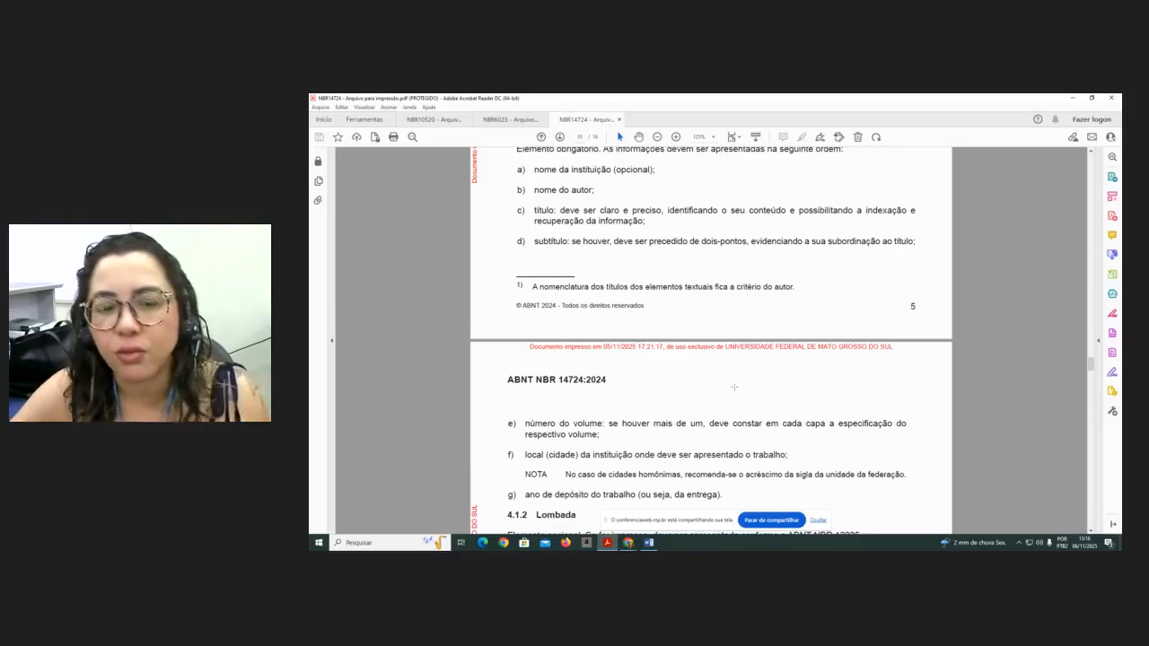
- Scroll through the standard's sections on the cover, title page, errata, approval sheet, dedication, acknowledgements and epigraph
{"action": "scroll", "coordinate": [774, 346], "scroll_direction": "up", "scroll_amount": 2}
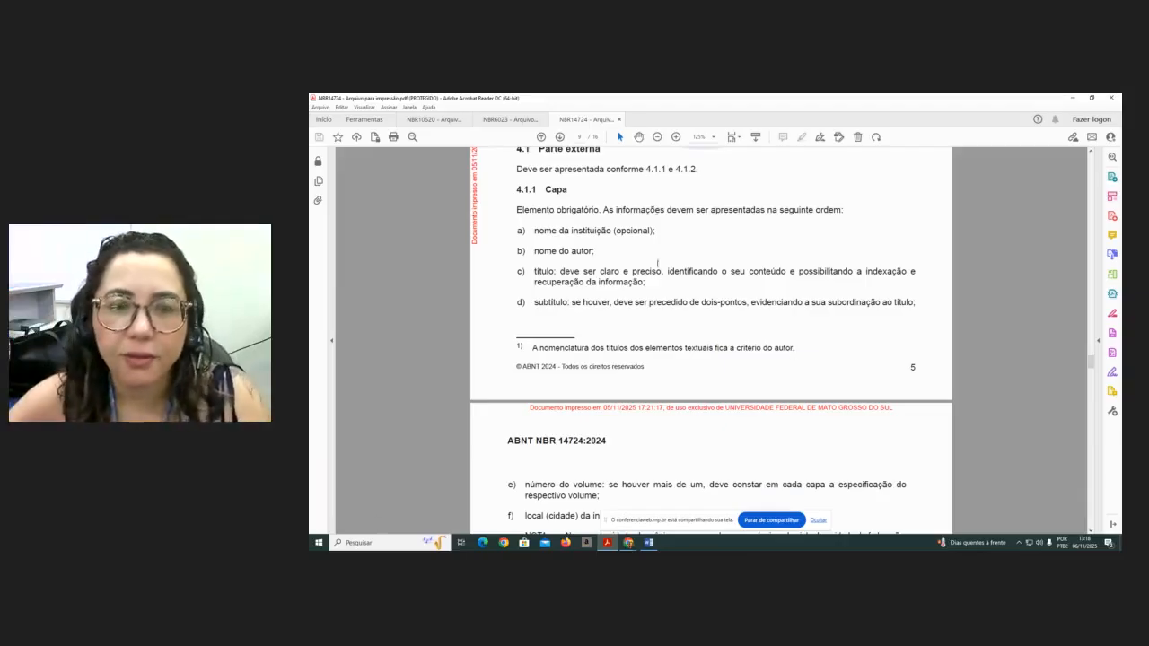
{"action": "scroll", "coordinate": [647, 322], "scroll_direction": "down", "scroll_amount": 3}
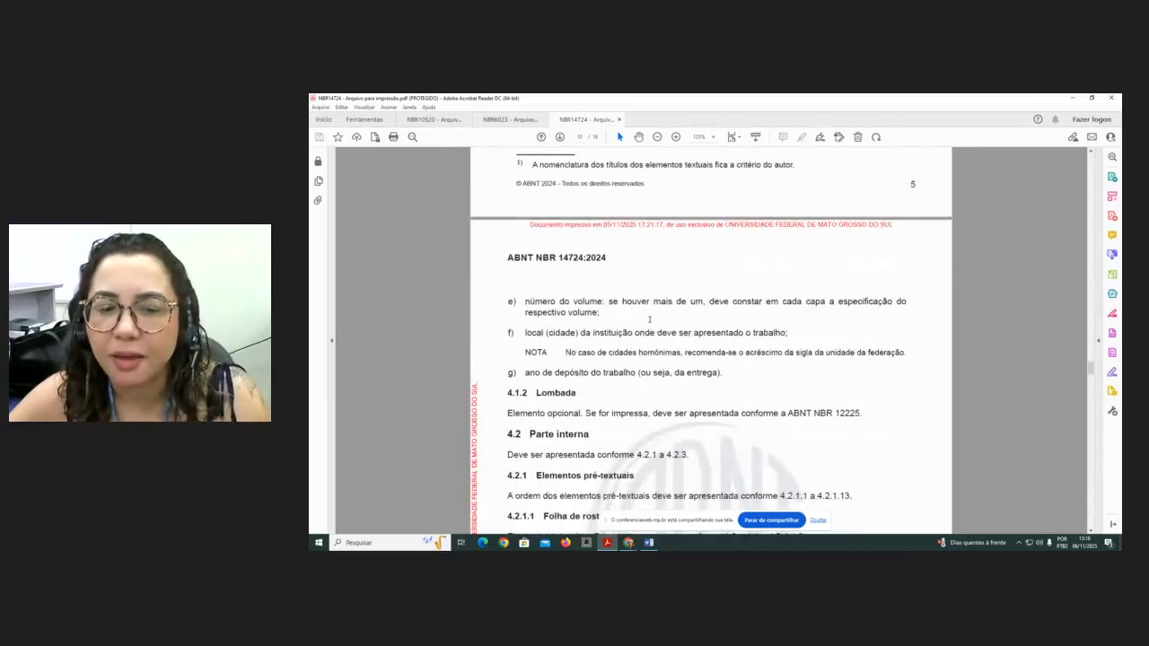
{"action": "scroll", "coordinate": [649, 319], "scroll_direction": "down", "scroll_amount": 3}
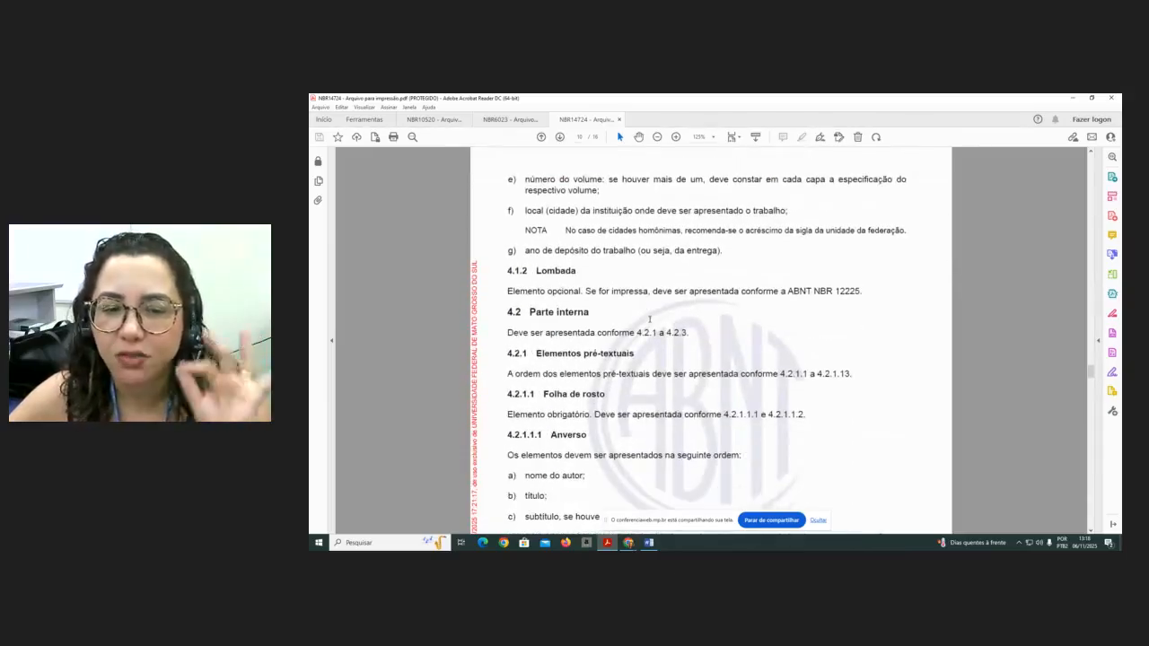
{"action": "scroll", "coordinate": [649, 318], "scroll_direction": "down", "scroll_amount": 1}
{"action": "scroll", "coordinate": [649, 319], "scroll_direction": "down", "scroll_amount": 1}
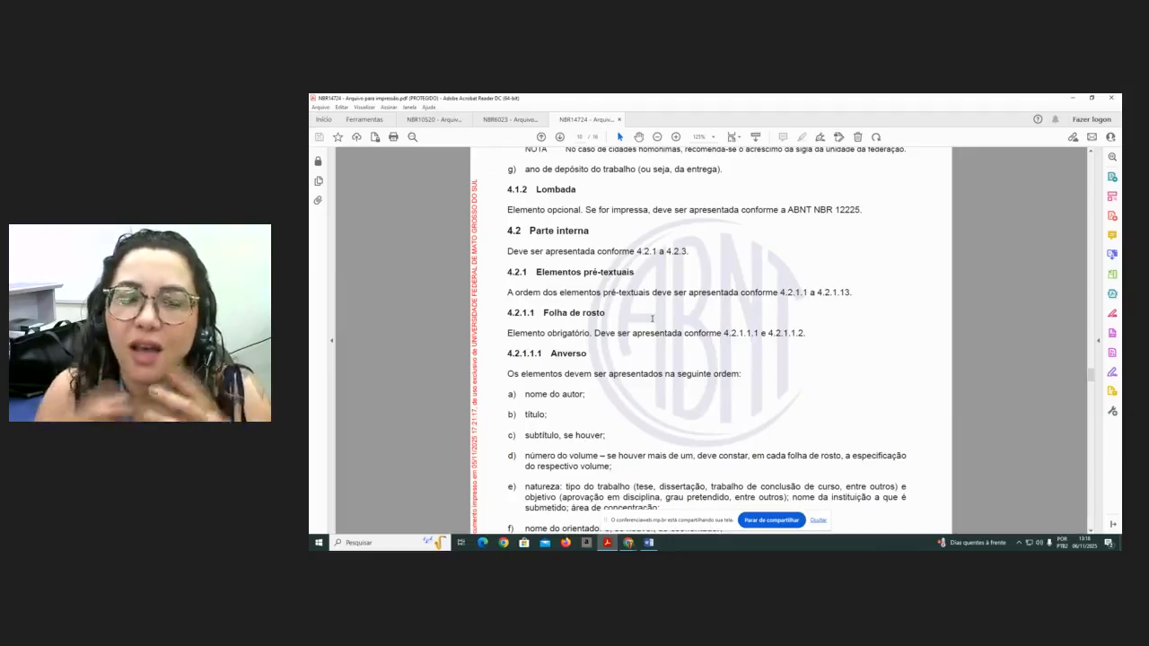
{"action": "scroll", "coordinate": [369, 181], "scroll_direction": "down", "scroll_amount": 1}
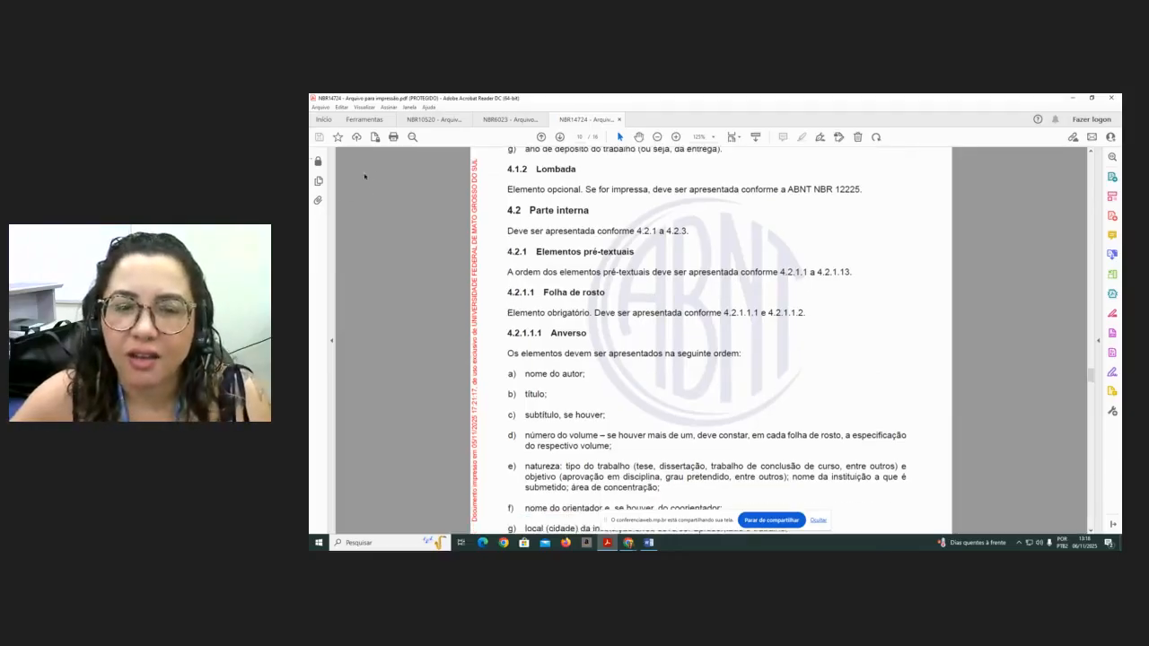
{"action": "scroll", "coordinate": [604, 375], "scroll_direction": "down", "scroll_amount": 10}
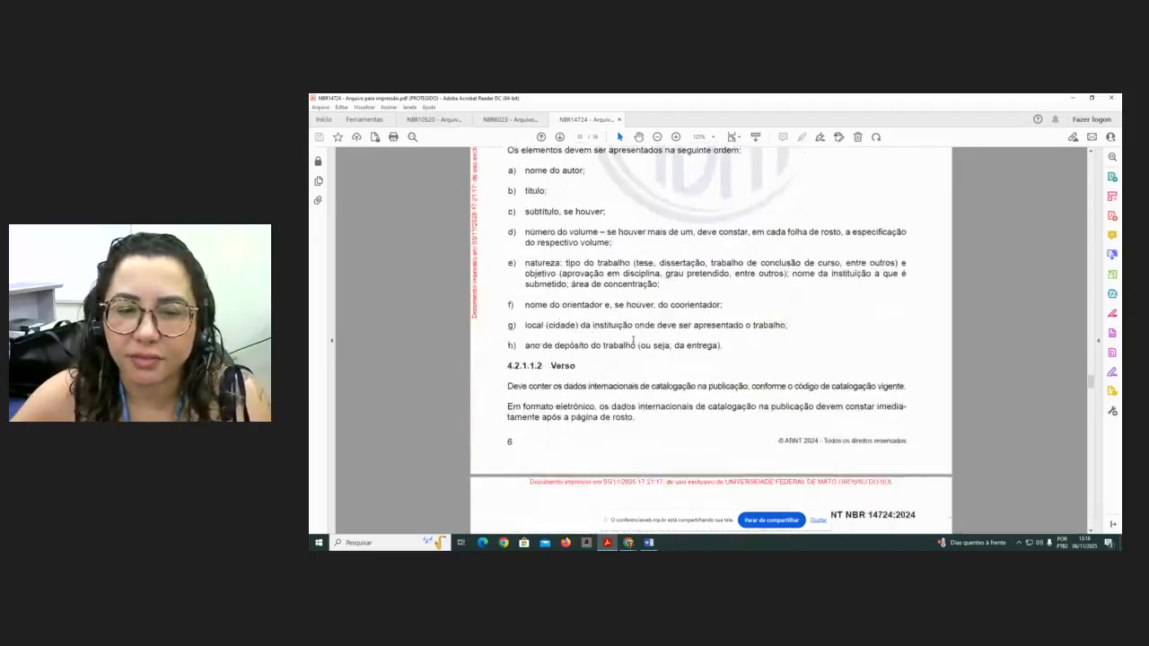
{"action": "scroll", "coordinate": [632, 339], "scroll_direction": "down", "scroll_amount": 5}
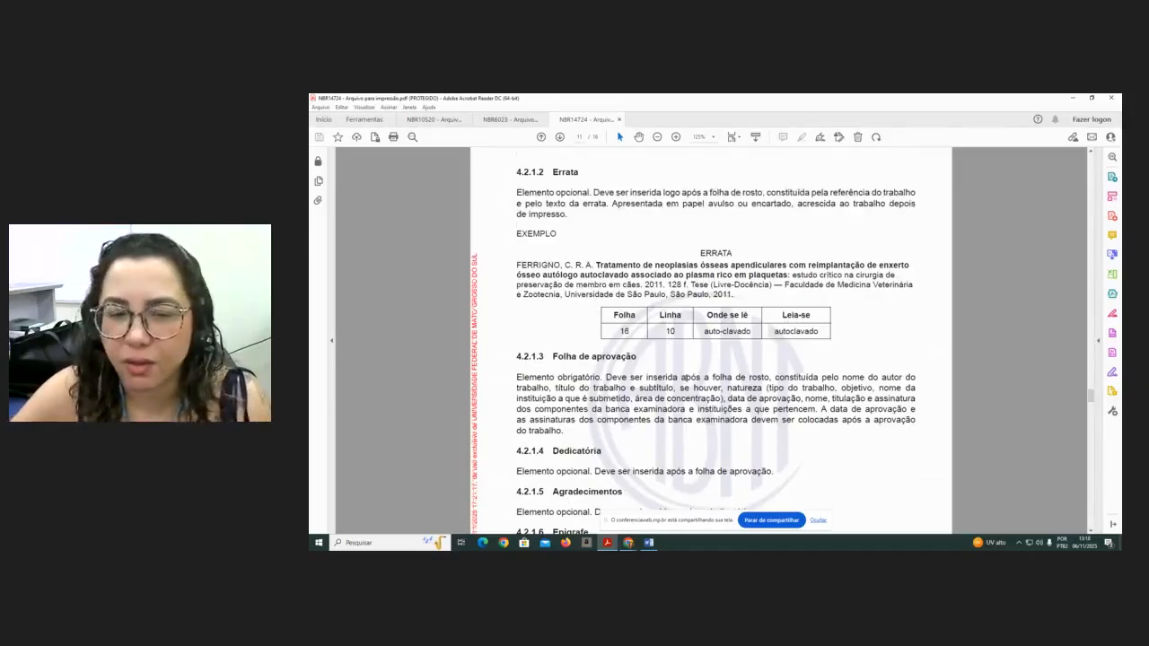
{"action": "scroll", "coordinate": [711, 342], "scroll_direction": "down", "scroll_amount": 2}
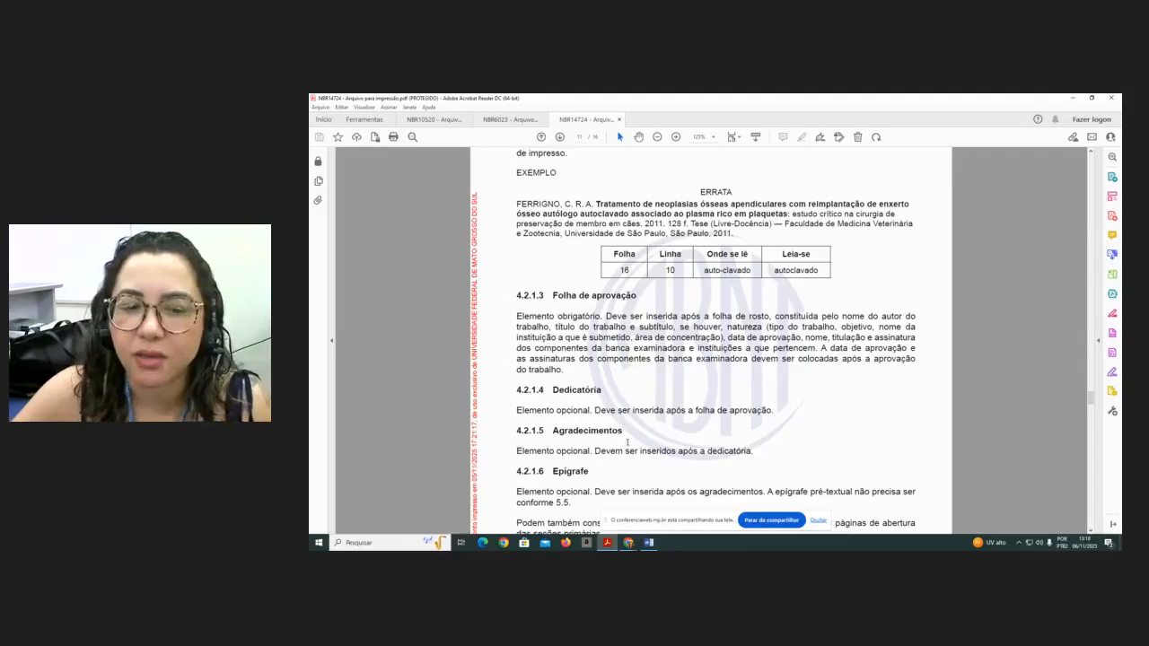
{"action": "scroll", "coordinate": [627, 433], "scroll_direction": "down", "scroll_amount": 3}
{"action": "scroll", "coordinate": [678, 393], "scroll_direction": "down", "scroll_amount": 1}
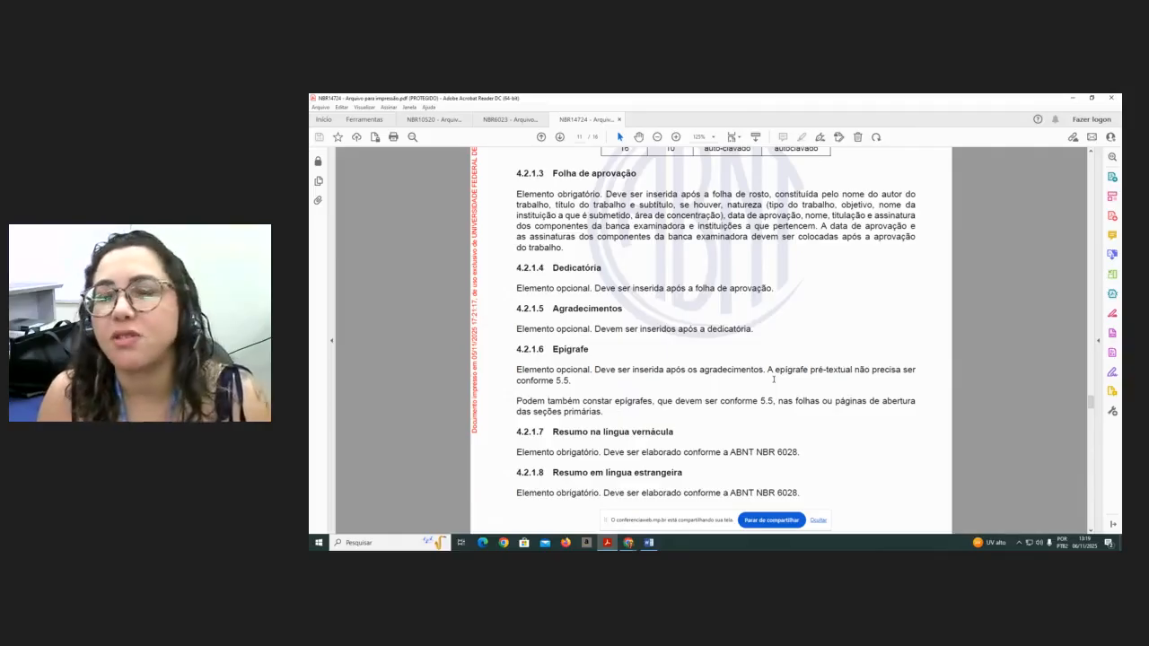
- Scroll on to the abstracts and list of illustrations, selecting the list of illustrations example to point it out
{"action": "scroll", "coordinate": [697, 317], "scroll_direction": "down", "scroll_amount": 3}
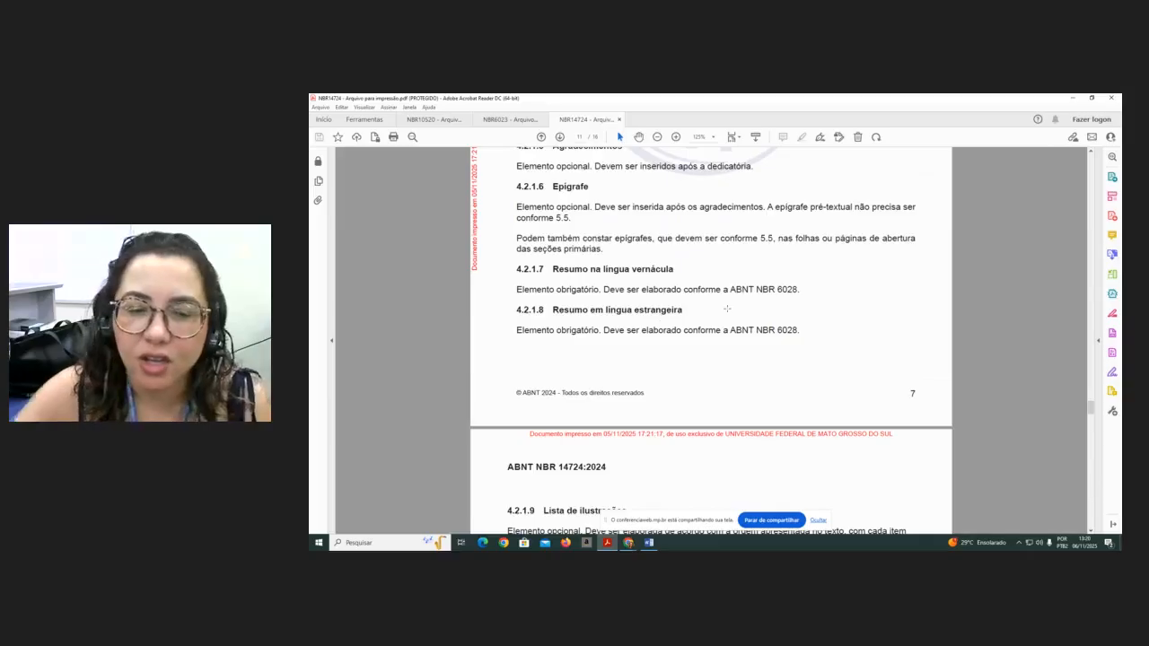
{"action": "scroll", "coordinate": [626, 253], "scroll_direction": "down", "scroll_amount": 1}
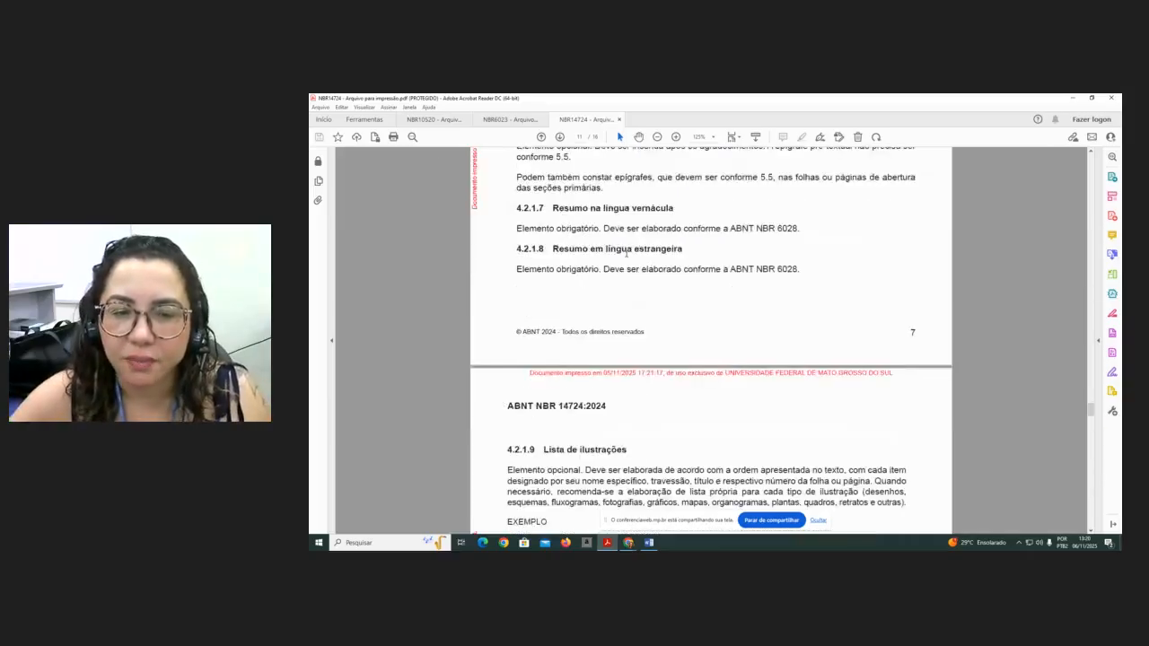
{"action": "scroll", "coordinate": [626, 252], "scroll_direction": "down", "scroll_amount": 1}
{"action": "scroll", "coordinate": [645, 229], "scroll_direction": "down", "scroll_amount": 1}
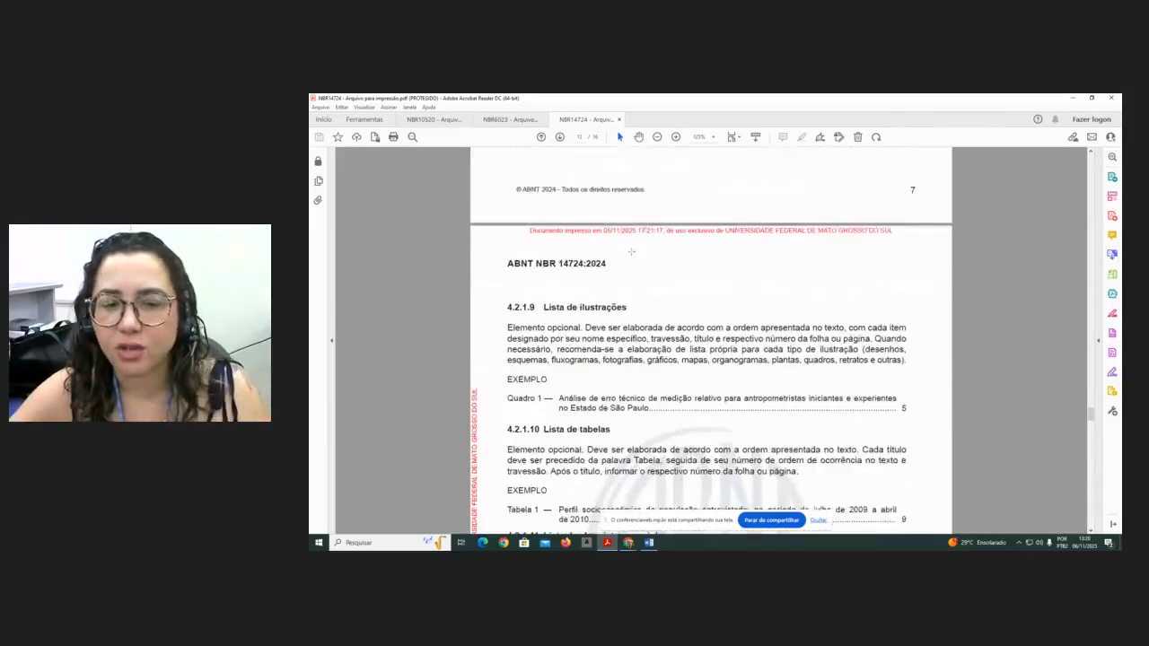
{"action": "scroll", "coordinate": [646, 230], "scroll_direction": "down", "scroll_amount": 1}
{"action": "scroll", "coordinate": [631, 260], "scroll_direction": "down", "scroll_amount": 1}
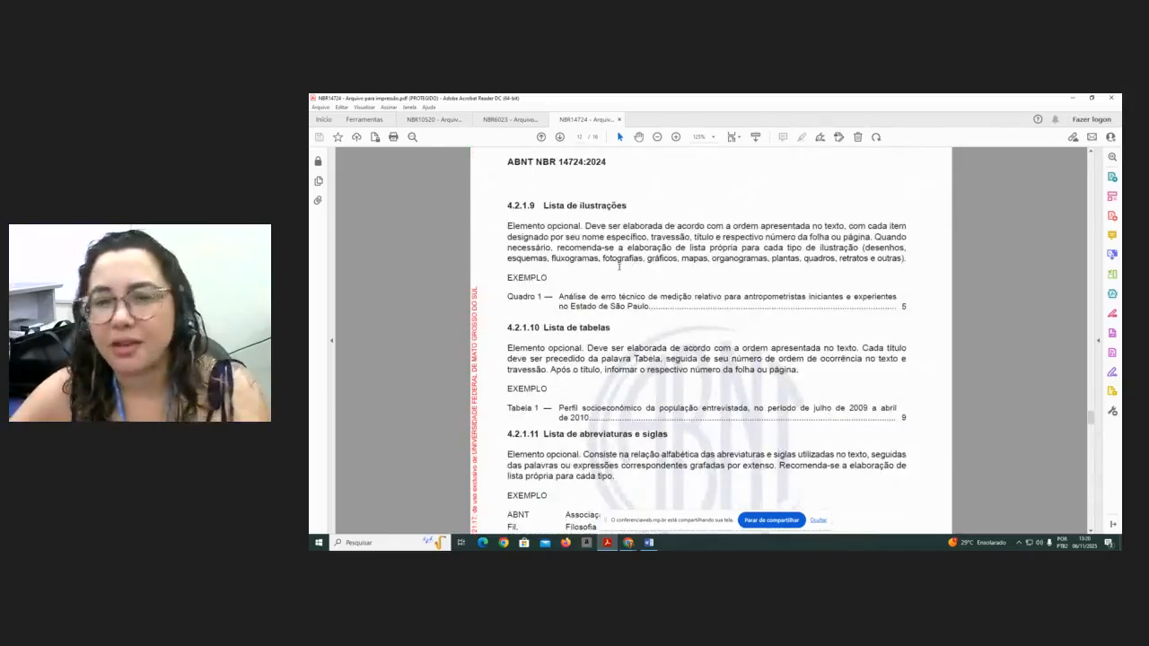
{"action": "left_click_drag", "start_coordinate": [502, 299], "coordinate": [702, 314]}
{"action": "left_click", "coordinate": [730, 329]}
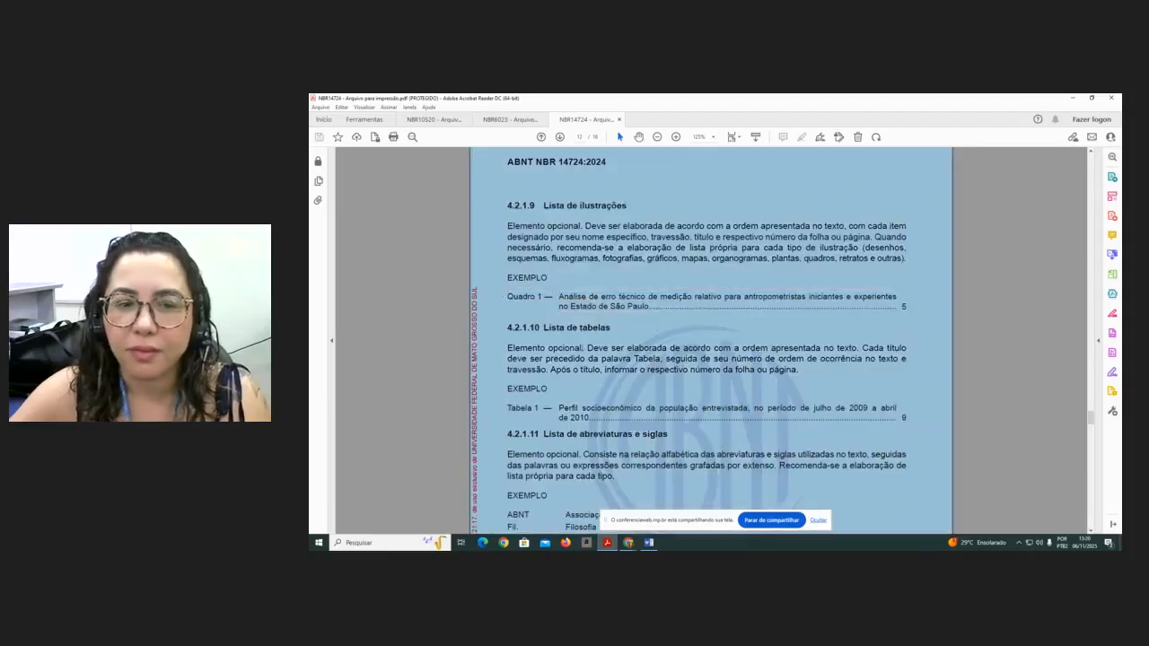
{"action": "left_click", "coordinate": [732, 331]}
- Select the Tabela 1 example line under section 4.2.1.10, Lista de tabelas
{"action": "scroll", "coordinate": [548, 352], "scroll_direction": "down", "scroll_amount": 1}
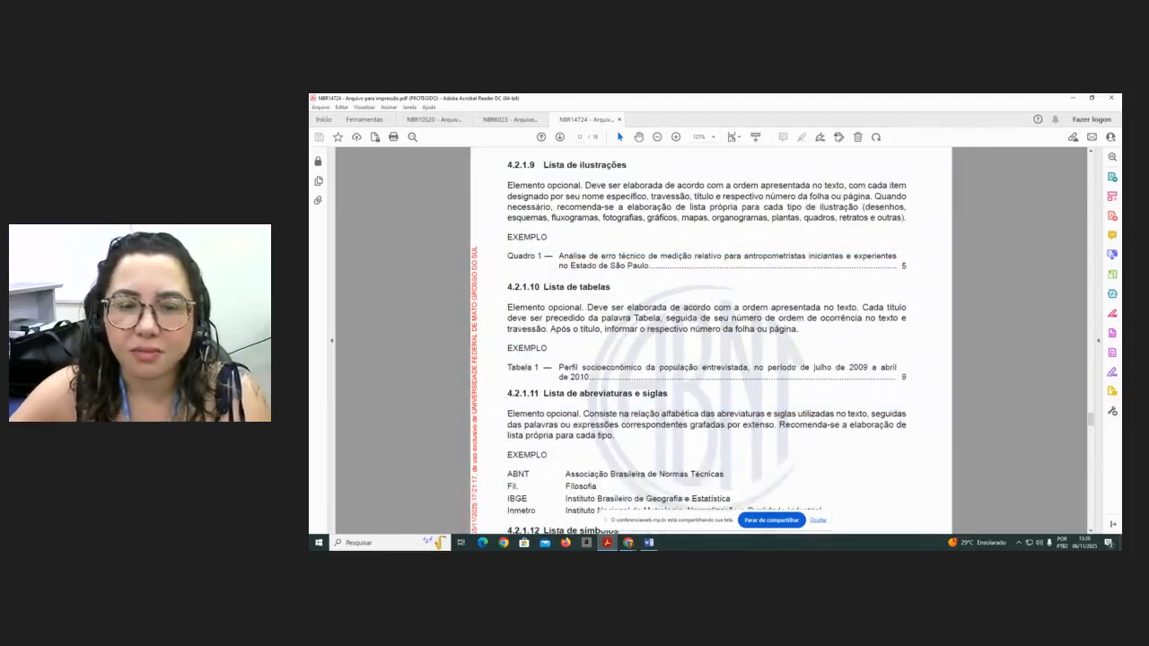
{"action": "scroll", "coordinate": [493, 290], "scroll_direction": "down", "scroll_amount": 1}
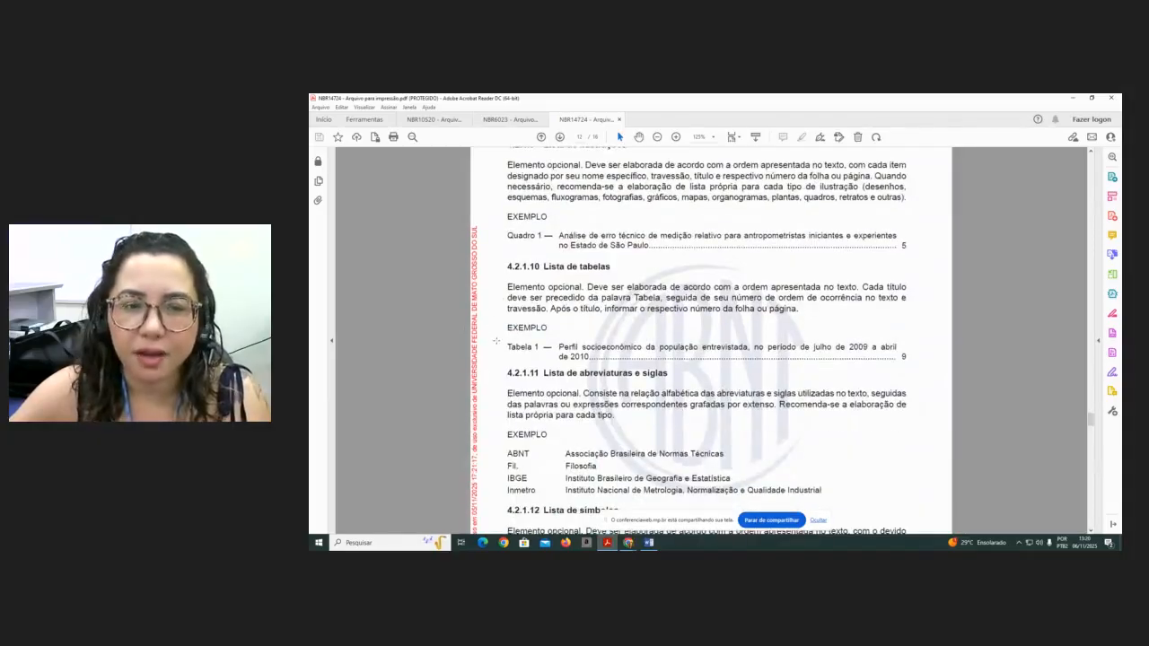
{"action": "left_click_drag", "start_coordinate": [505, 346], "coordinate": [696, 361]}
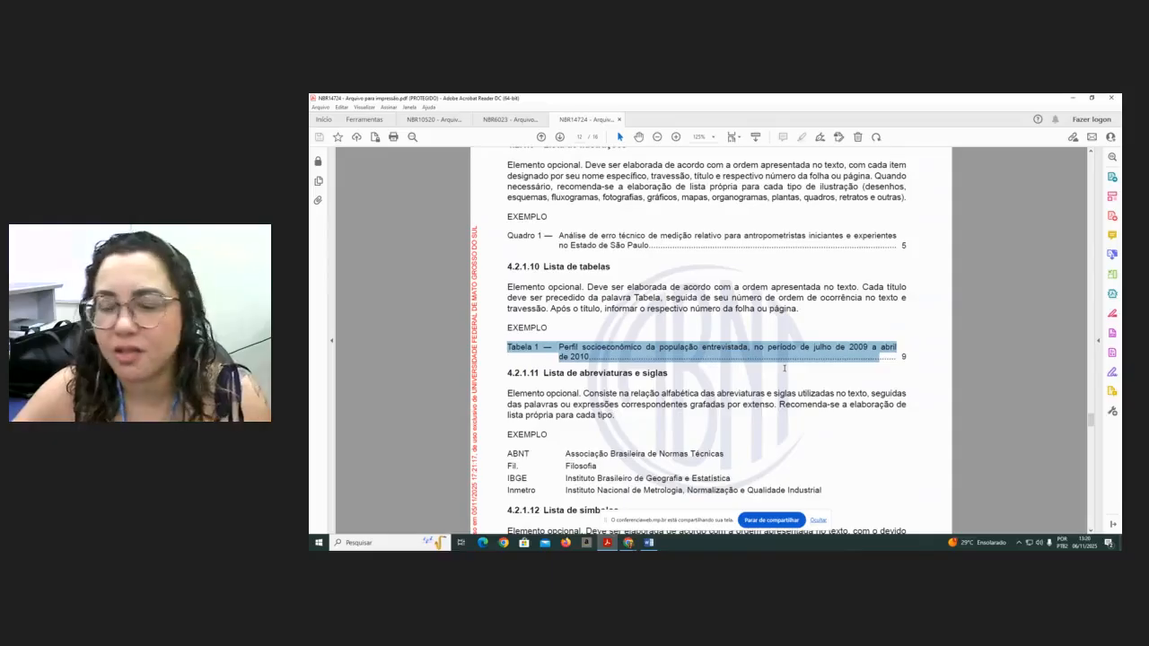
- Scroll through the sections on abbreviations, symbols, table of contents and textual elements
{"action": "scroll", "coordinate": [454, 376], "scroll_direction": "down", "scroll_amount": 2}
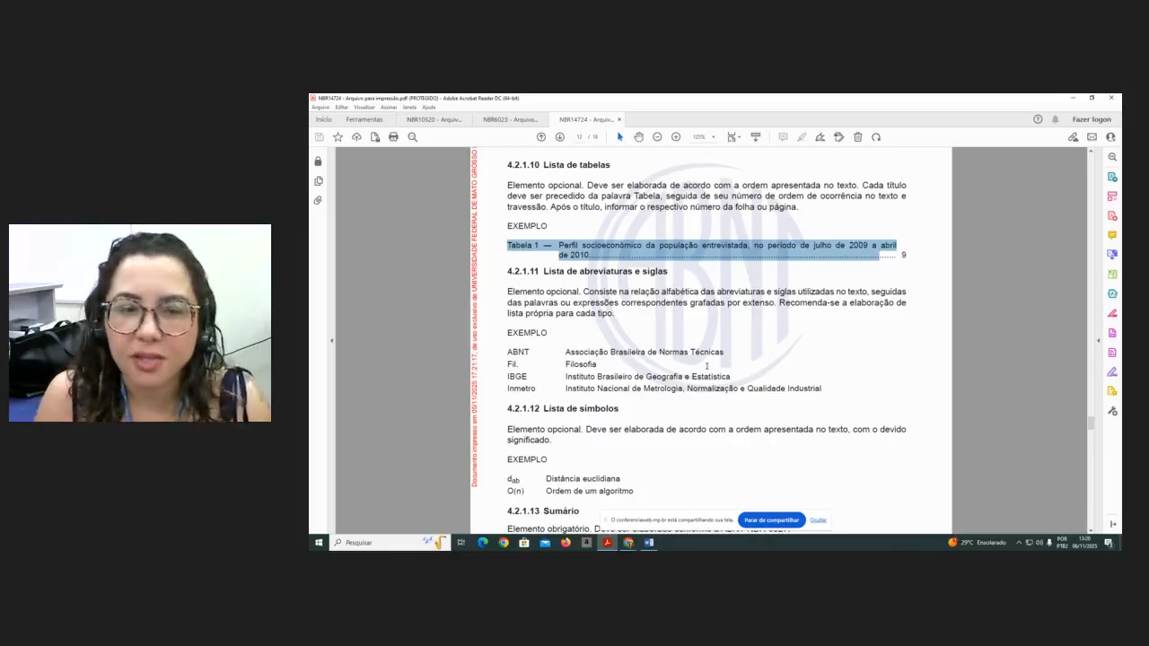
{"action": "scroll", "coordinate": [707, 365], "scroll_direction": "down", "scroll_amount": 1}
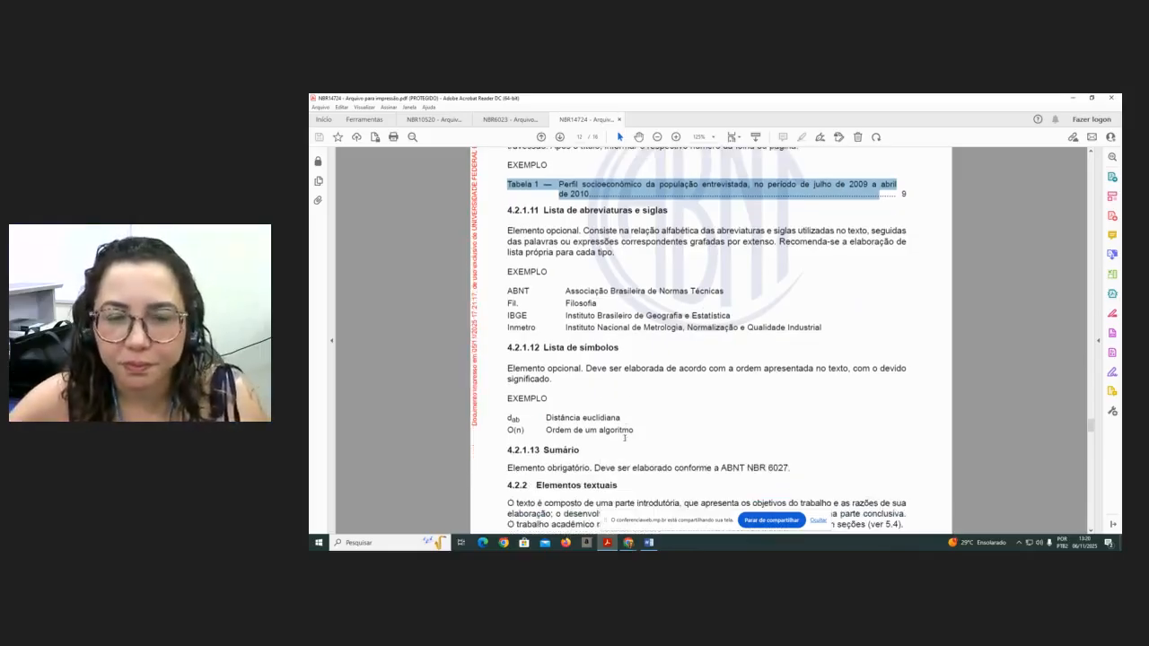
{"action": "scroll", "coordinate": [681, 435], "scroll_direction": "down", "scroll_amount": 1}
{"action": "scroll", "coordinate": [681, 434], "scroll_direction": "down", "scroll_amount": 1}
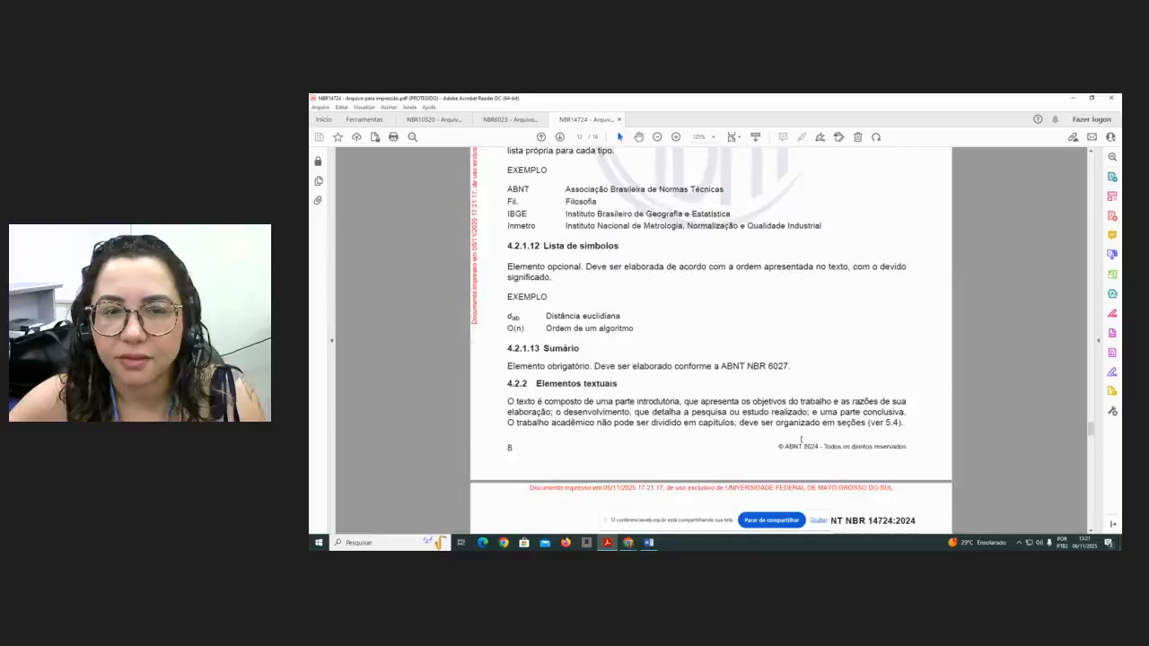
{"action": "scroll", "coordinate": [803, 441], "scroll_direction": "up", "scroll_amount": 2}
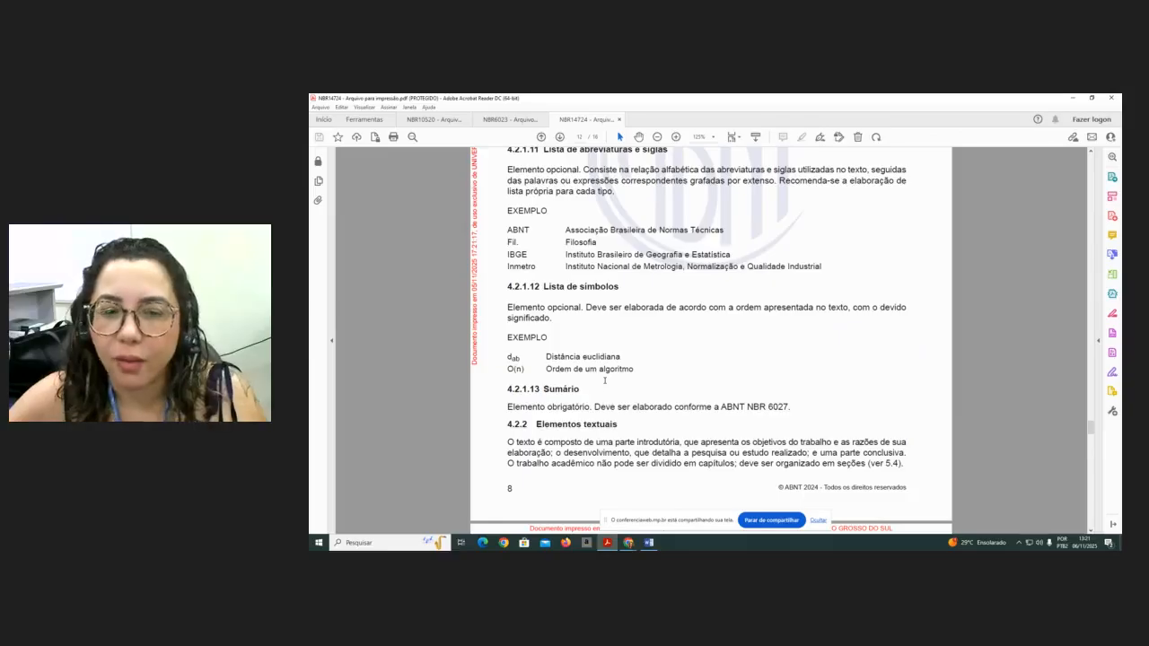
{"action": "scroll", "coordinate": [604, 381], "scroll_direction": "down", "scroll_amount": 1}
{"action": "scroll", "coordinate": [605, 381], "scroll_direction": "down", "scroll_amount": 1}
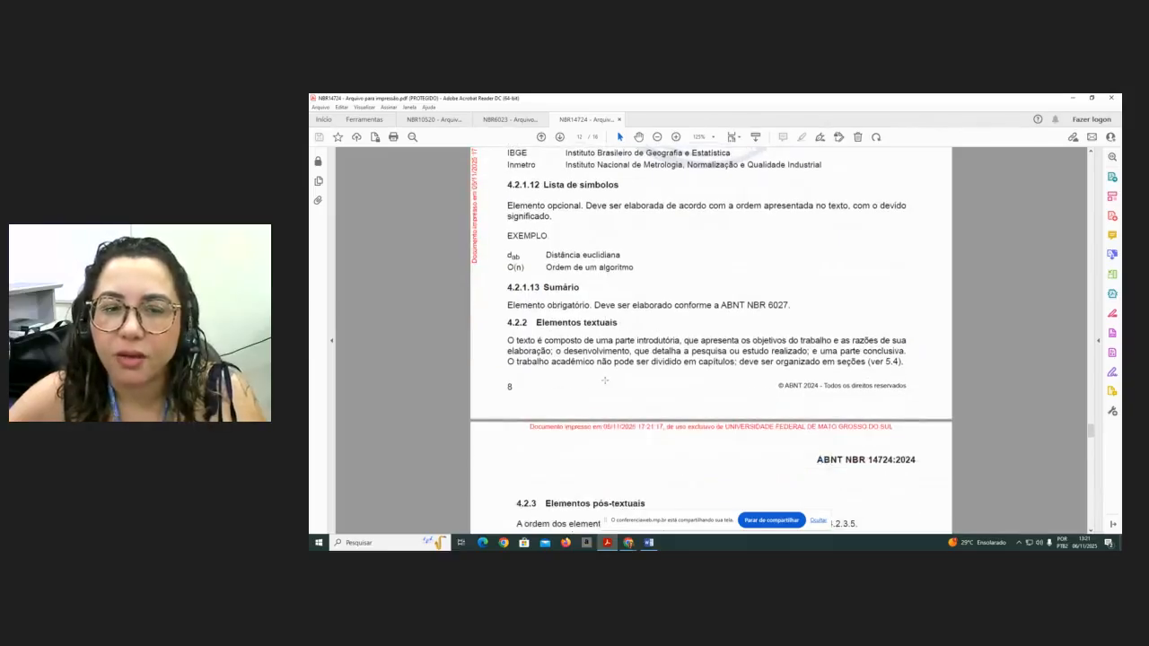
{"action": "scroll", "coordinate": [605, 381], "scroll_direction": "down", "scroll_amount": 2}
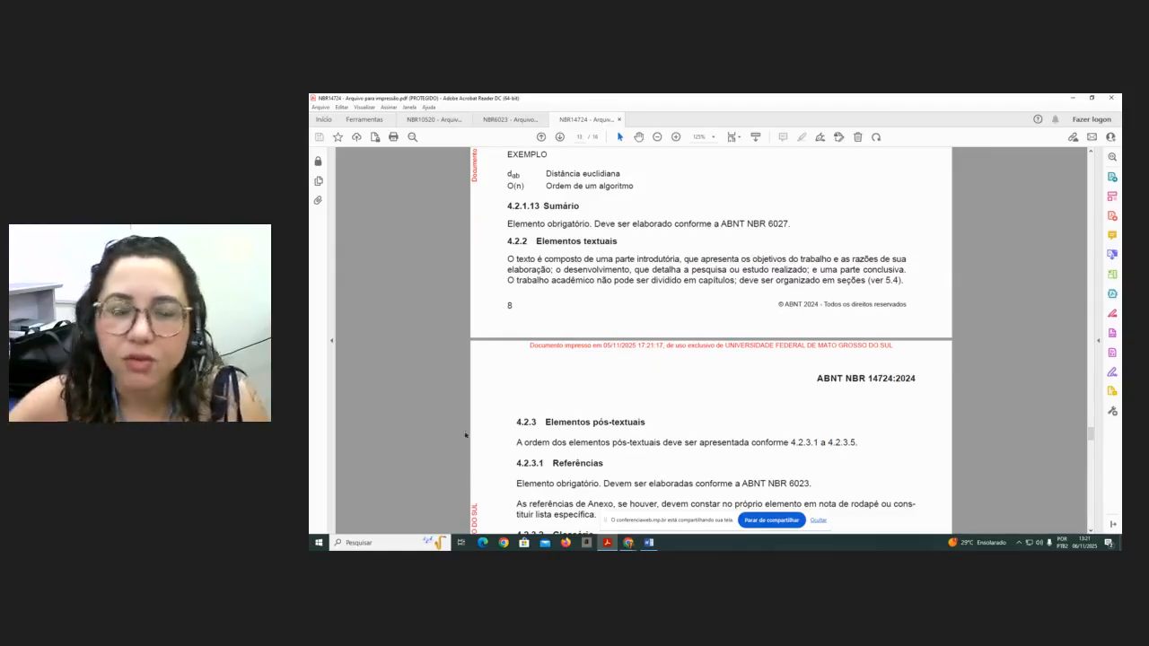
- Read through the post-textual elements: references, glossary, appendix, annex and index
{"action": "scroll", "coordinate": [600, 396], "scroll_direction": "down", "scroll_amount": 1}
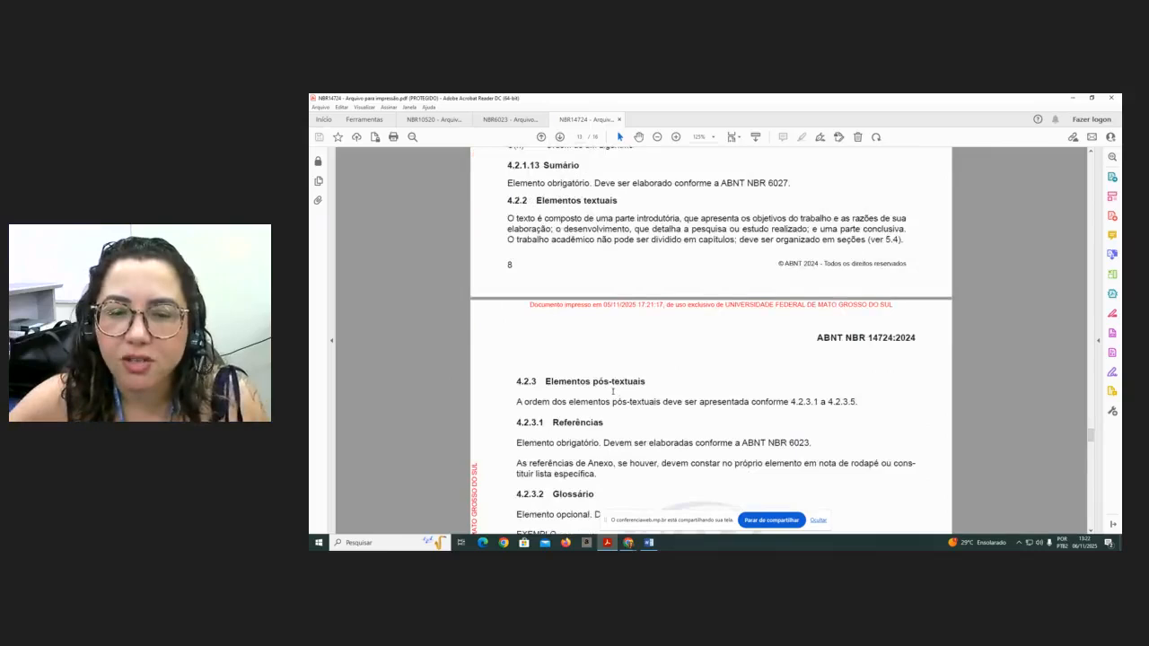
{"action": "scroll", "coordinate": [590, 418], "scroll_direction": "down", "scroll_amount": 1}
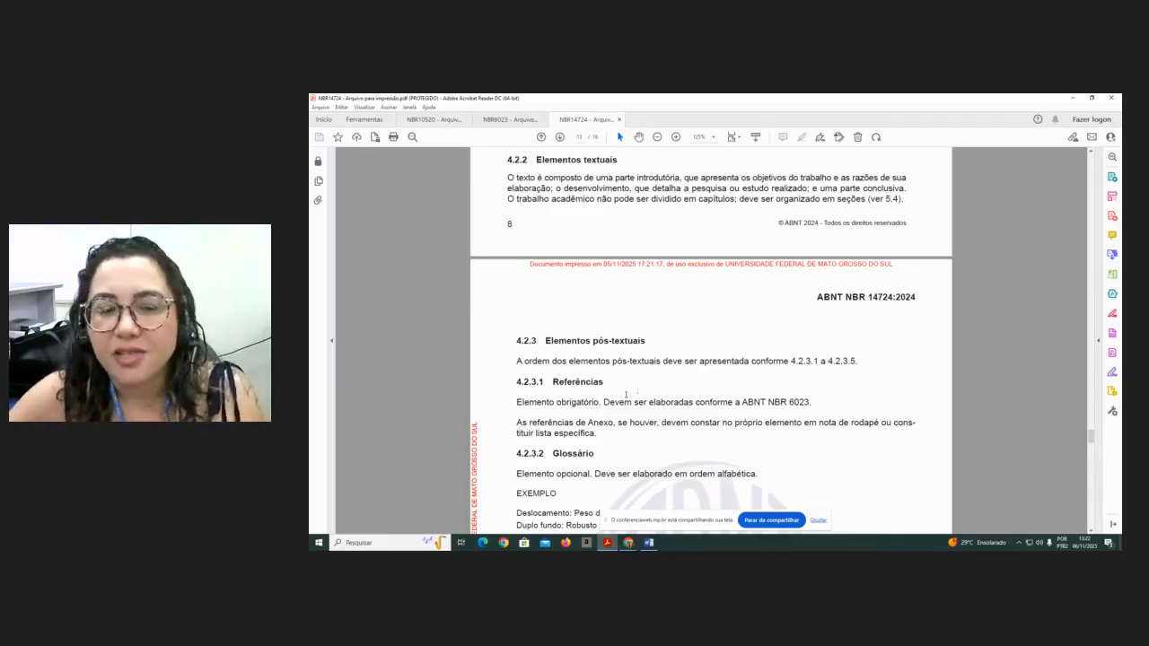
{"action": "scroll", "coordinate": [640, 392], "scroll_direction": "down", "scroll_amount": 2}
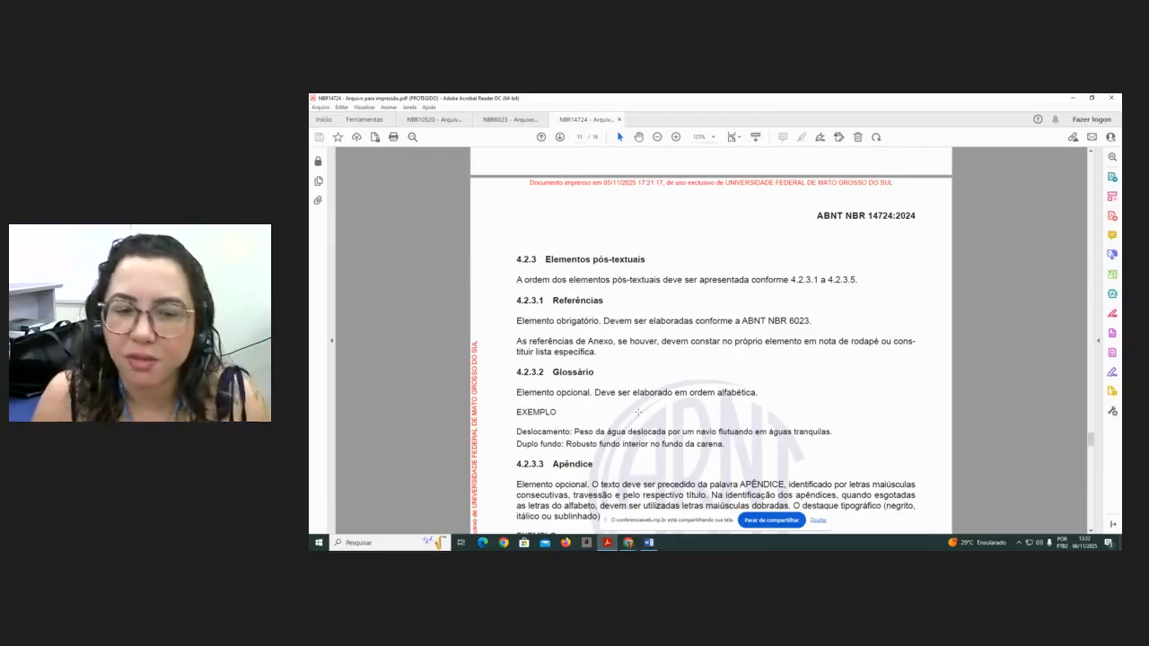
{"action": "scroll", "coordinate": [569, 363], "scroll_direction": "down", "scroll_amount": 3}
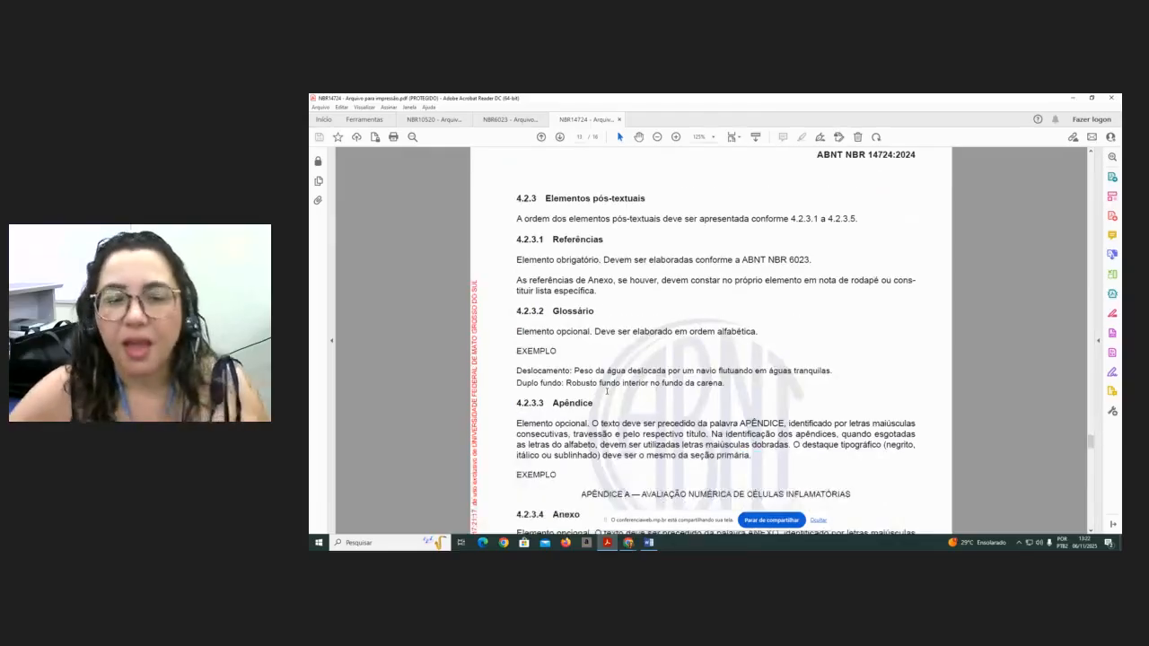
{"action": "scroll", "coordinate": [607, 390], "scroll_direction": "down", "scroll_amount": 1}
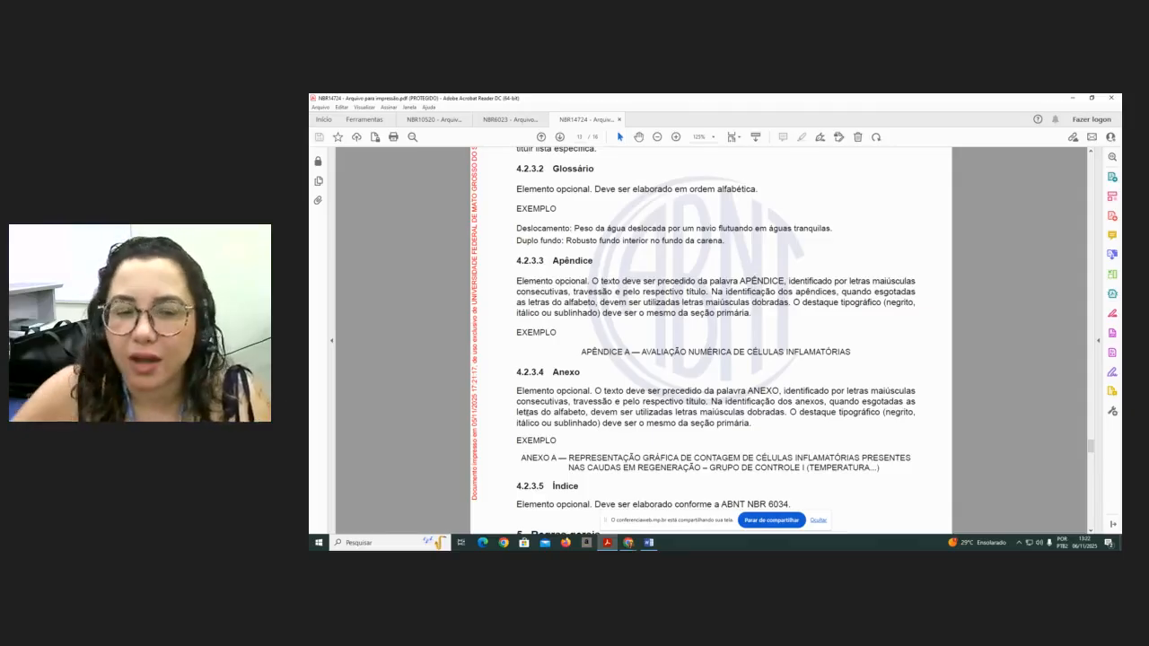
{"action": "scroll", "coordinate": [714, 410], "scroll_direction": "down", "scroll_amount": 2}
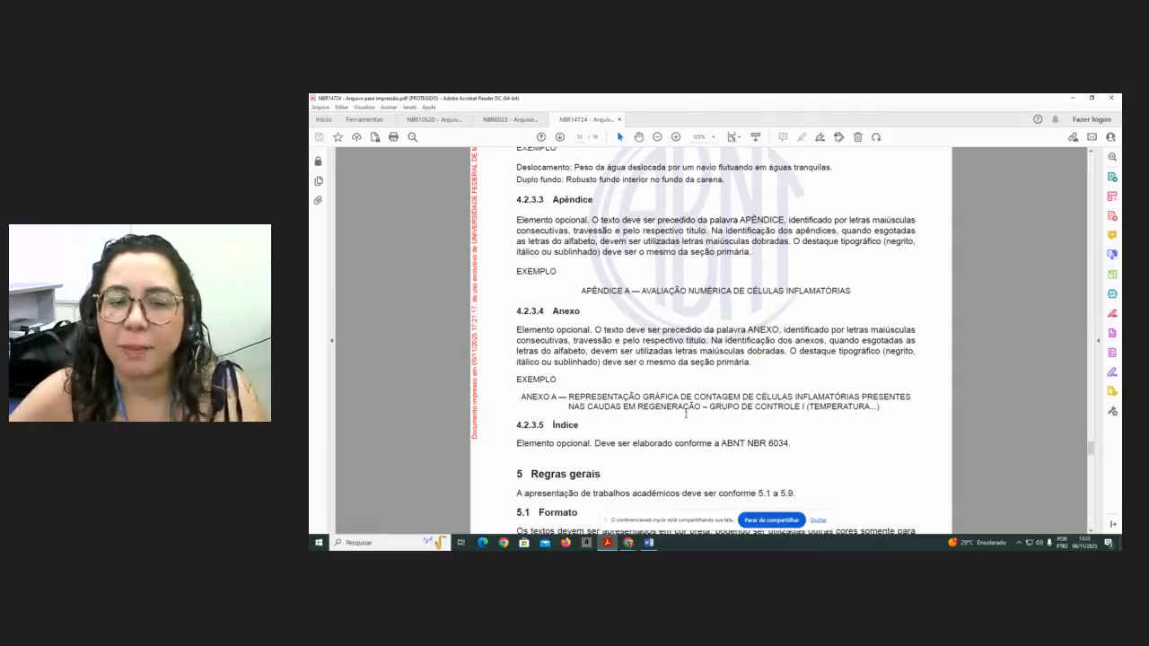
{"action": "scroll", "coordinate": [685, 415], "scroll_direction": "down", "scroll_amount": 3}
{"action": "scroll", "coordinate": [687, 414], "scroll_direction": "down", "scroll_amount": 2}
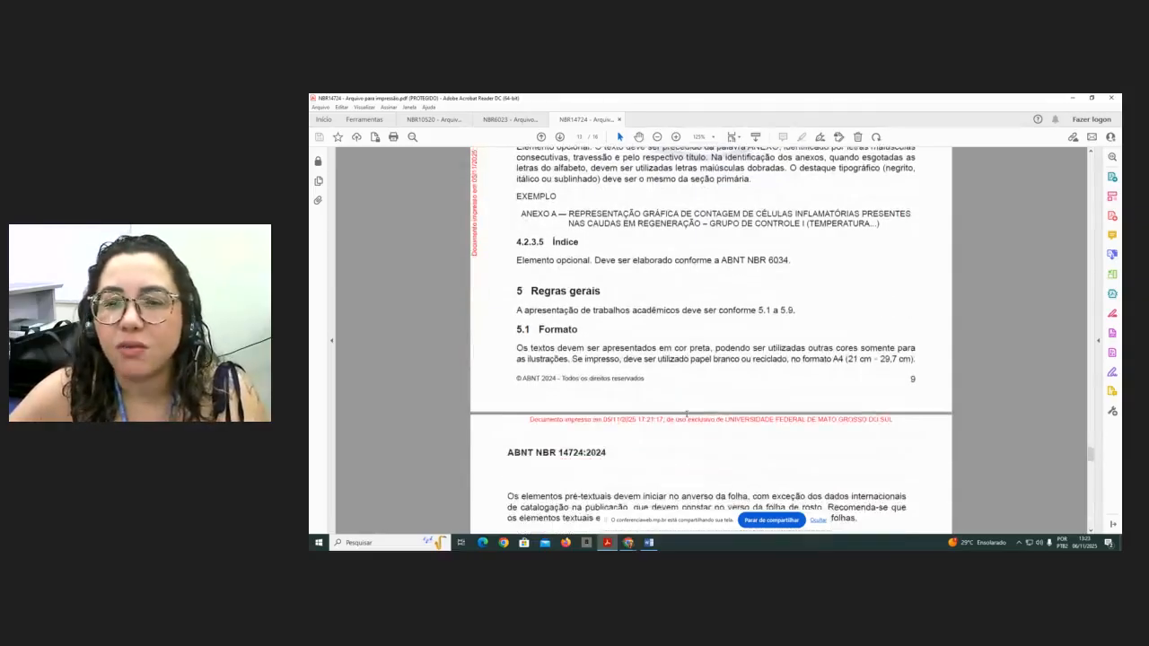
- Scroll into section 5, Regras gerais, reading the format, margins, font size and spacing rules
{"action": "scroll", "coordinate": [688, 414], "scroll_direction": "down", "scroll_amount": 1}
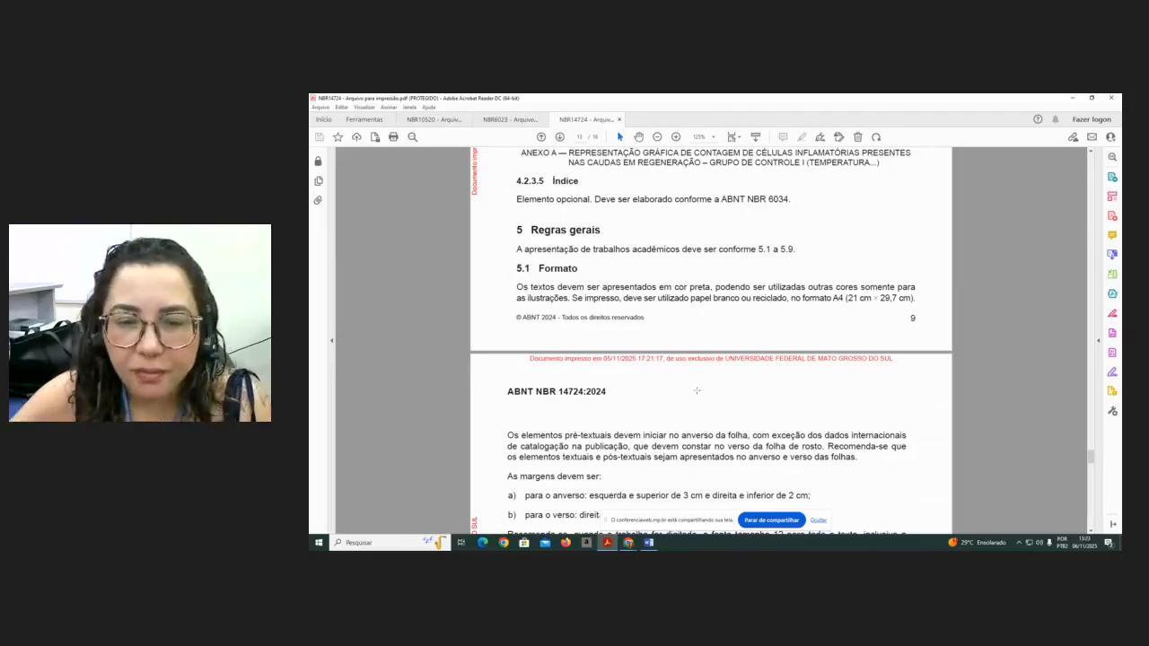
{"action": "scroll", "coordinate": [637, 373], "scroll_direction": "down", "scroll_amount": 2}
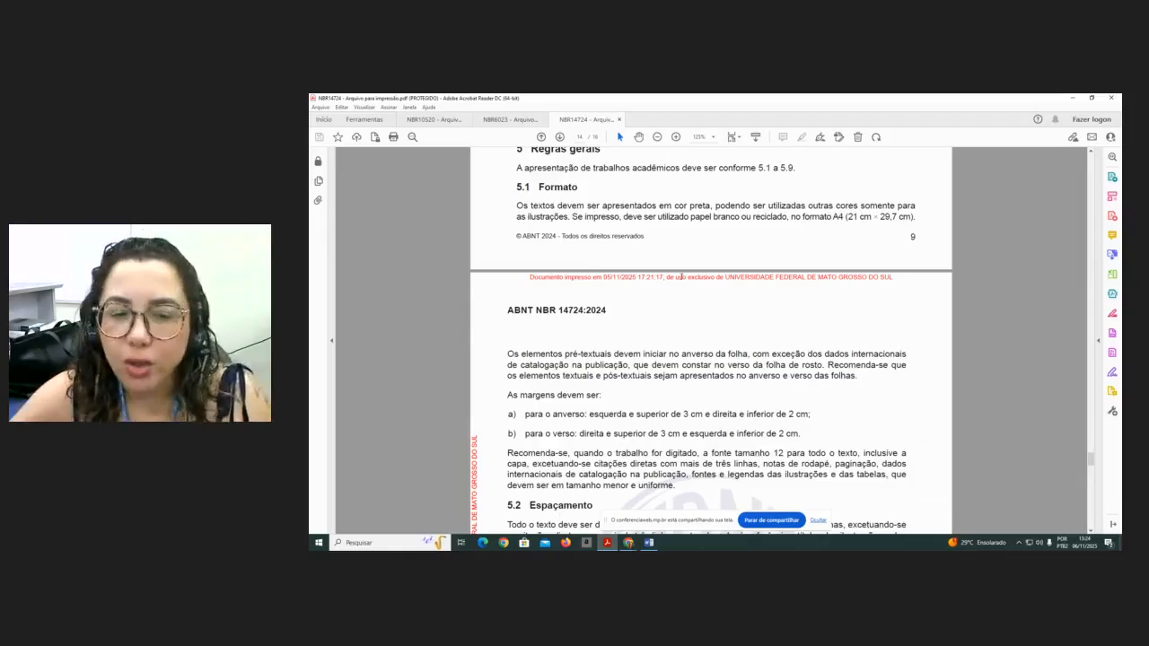
{"action": "scroll", "coordinate": [710, 292], "scroll_direction": "down", "scroll_amount": 1}
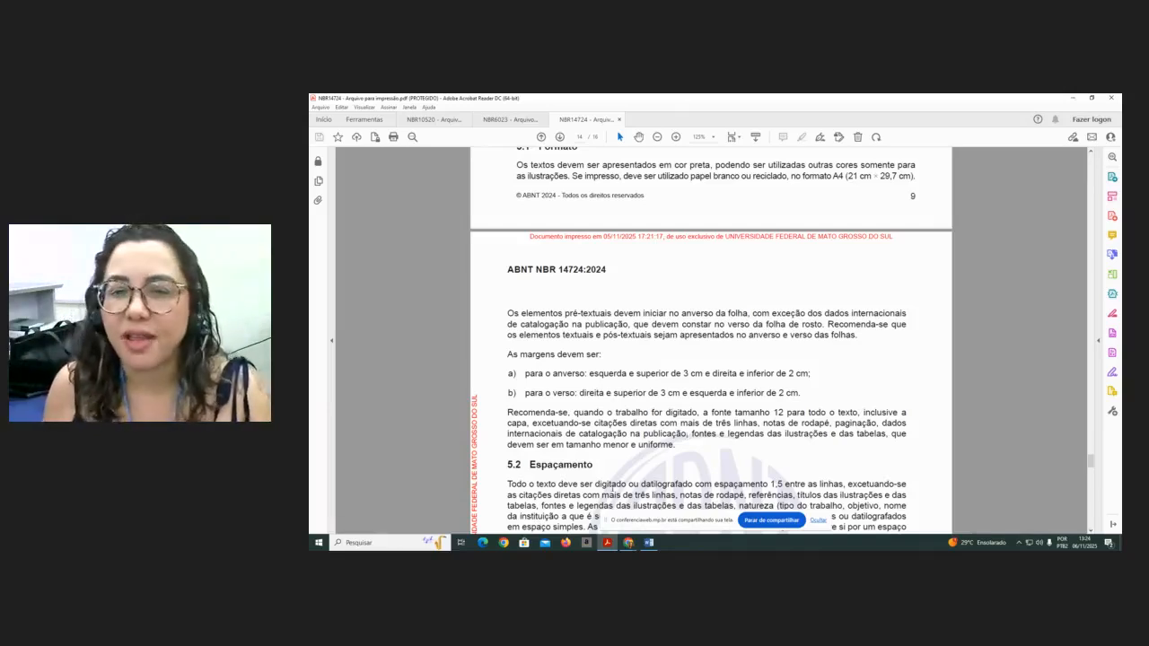
{"action": "scroll", "coordinate": [682, 309], "scroll_direction": "down", "scroll_amount": 2}
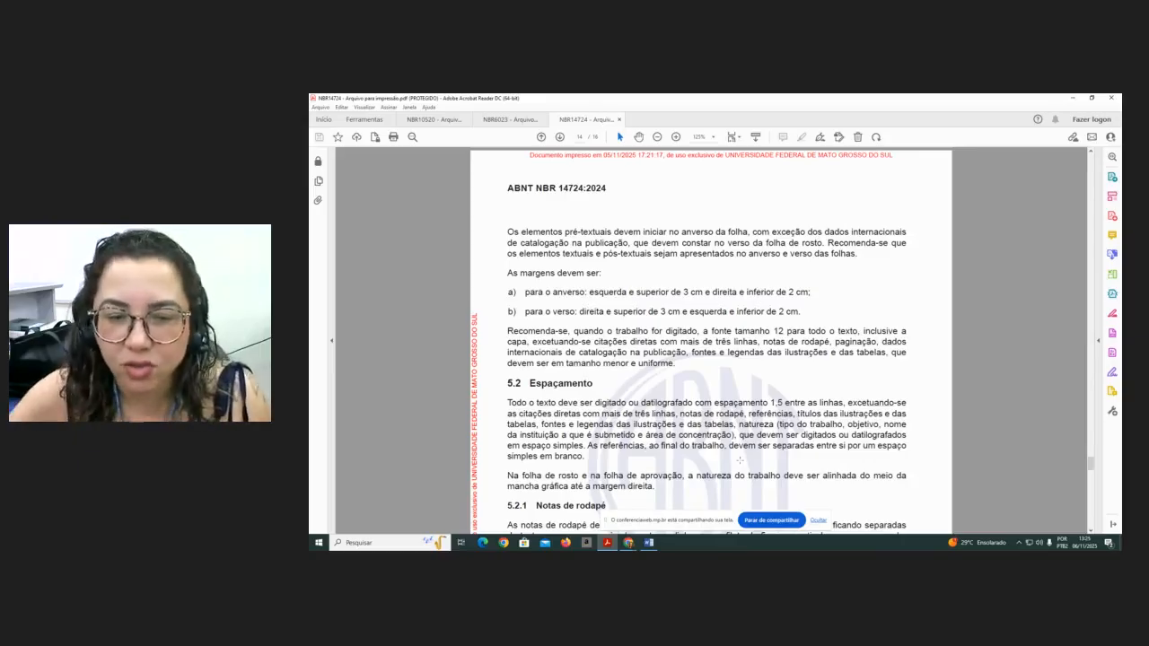
{"action": "scroll", "coordinate": [747, 328], "scroll_direction": "down", "scroll_amount": 2}
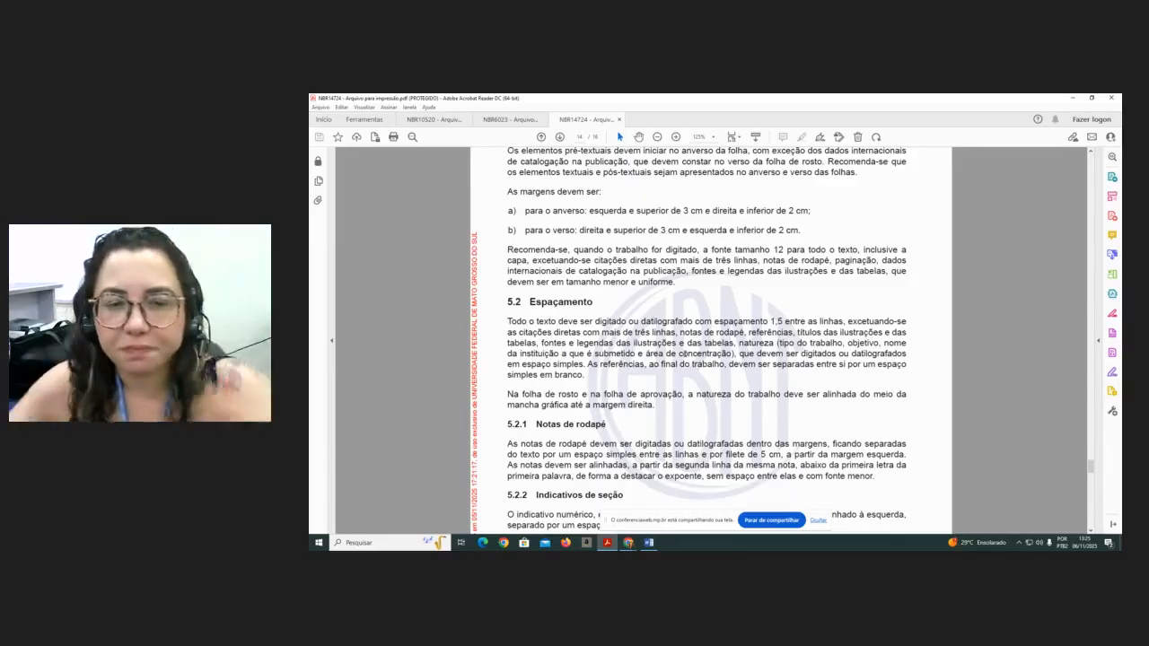
- Scroll down and highlight the heading 5.2.2 Indicativos de seção
{"action": "scroll", "coordinate": [678, 358], "scroll_direction": "down", "scroll_amount": 2}
{"action": "scroll", "coordinate": [678, 358], "scroll_direction": "down", "scroll_amount": 3}
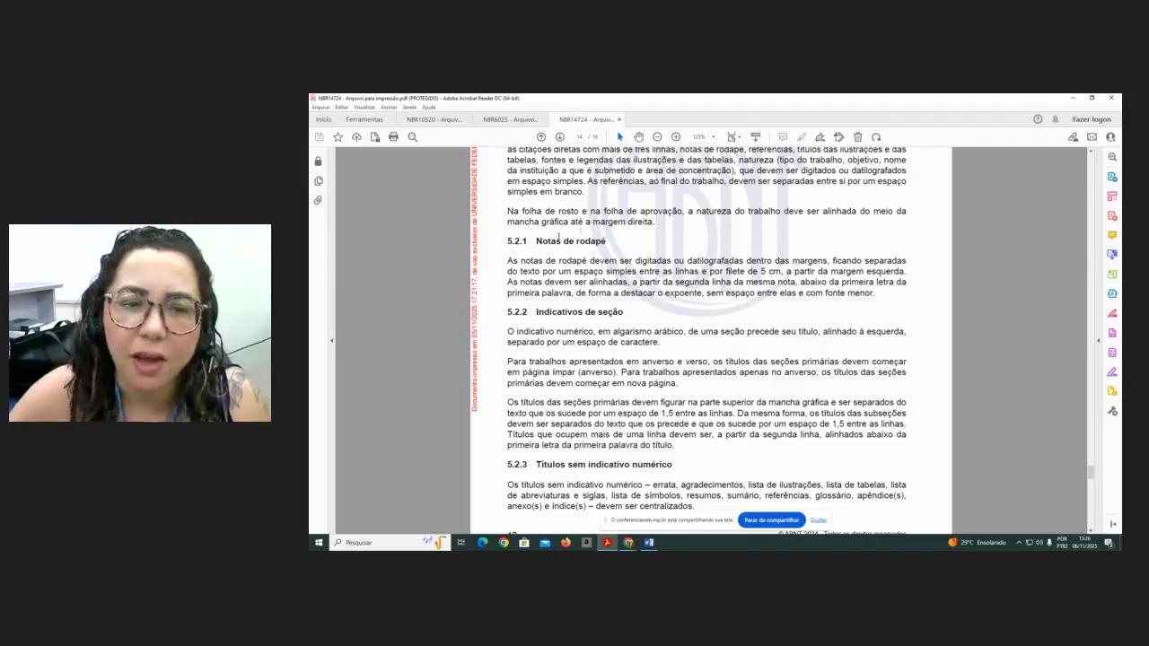
{"action": "left_click_drag", "start_coordinate": [505, 311], "coordinate": [624, 313]}
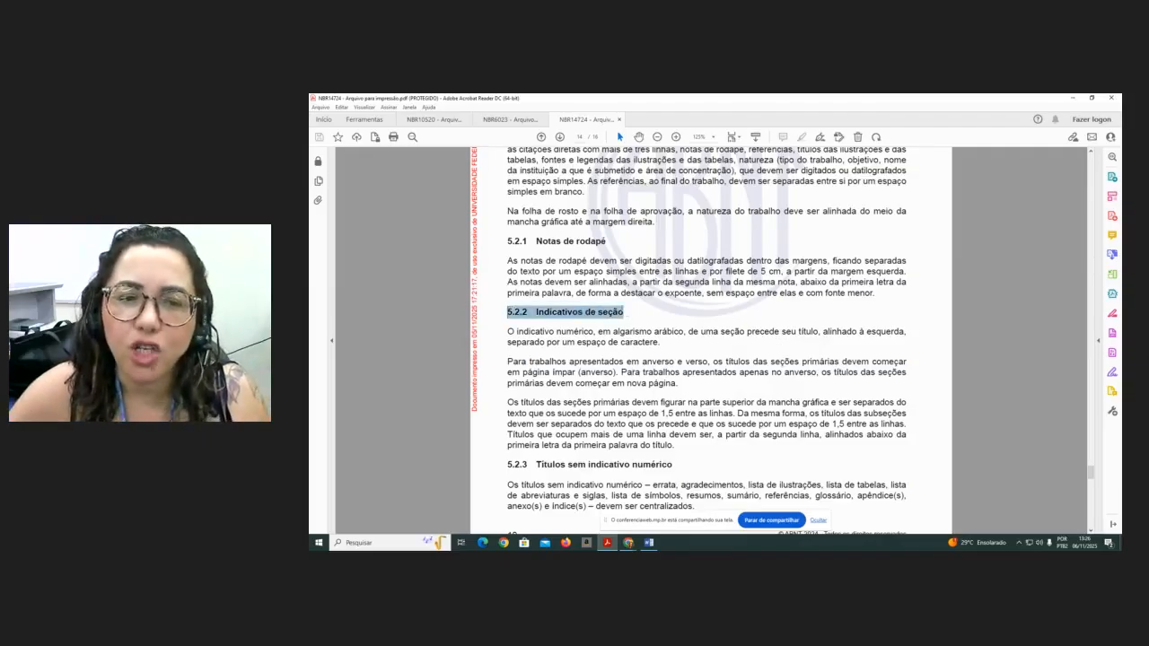
{"action": "left_click", "coordinate": [517, 331]}
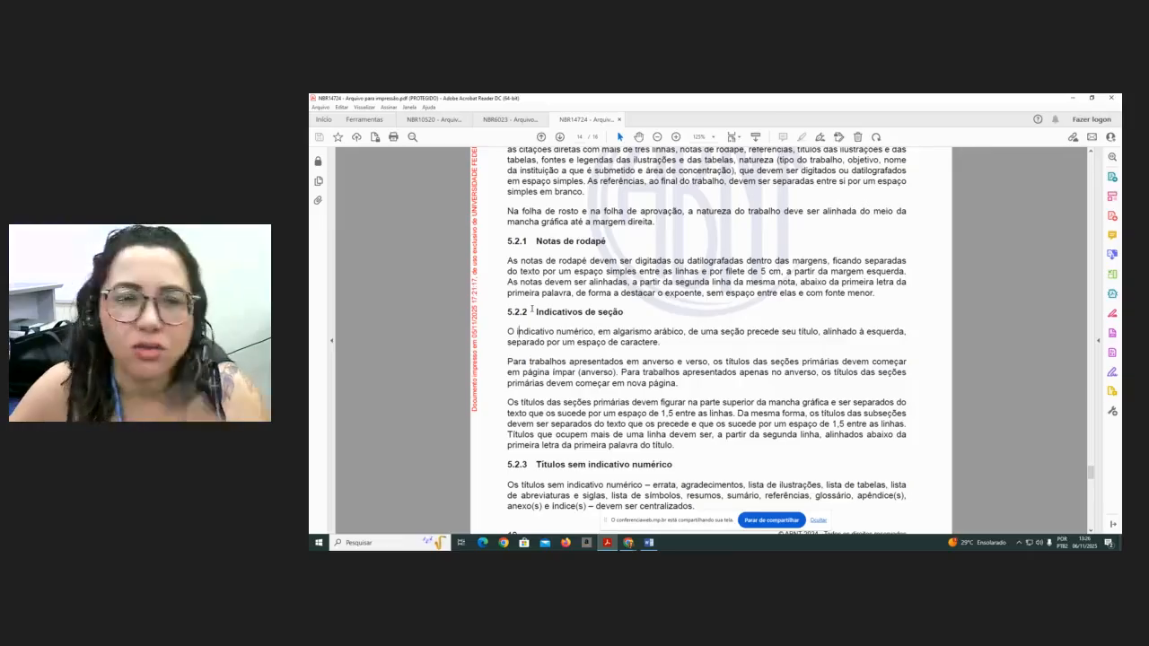
{"action": "left_click_drag", "start_coordinate": [501, 318], "coordinate": [637, 313]}
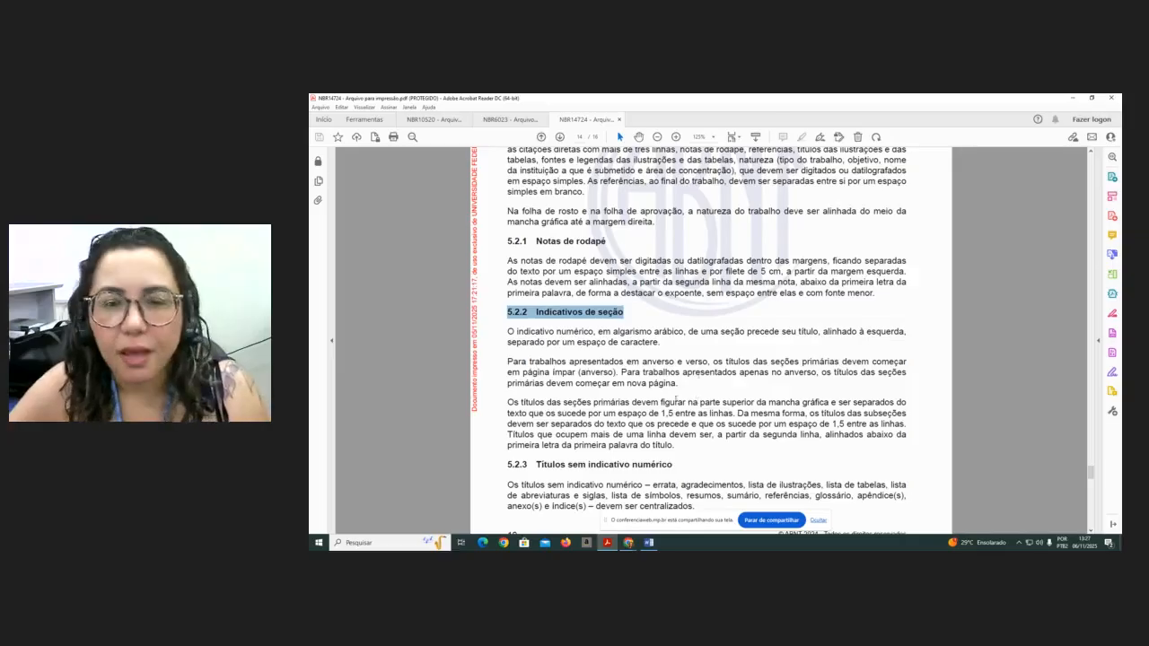
- Scroll through sections 5.2.3 to 5.6, reading the rules on unnumbered titles, pagination, progressive numbering, citations and acronyms
{"action": "scroll", "coordinate": [656, 384], "scroll_direction": "down", "scroll_amount": 1}
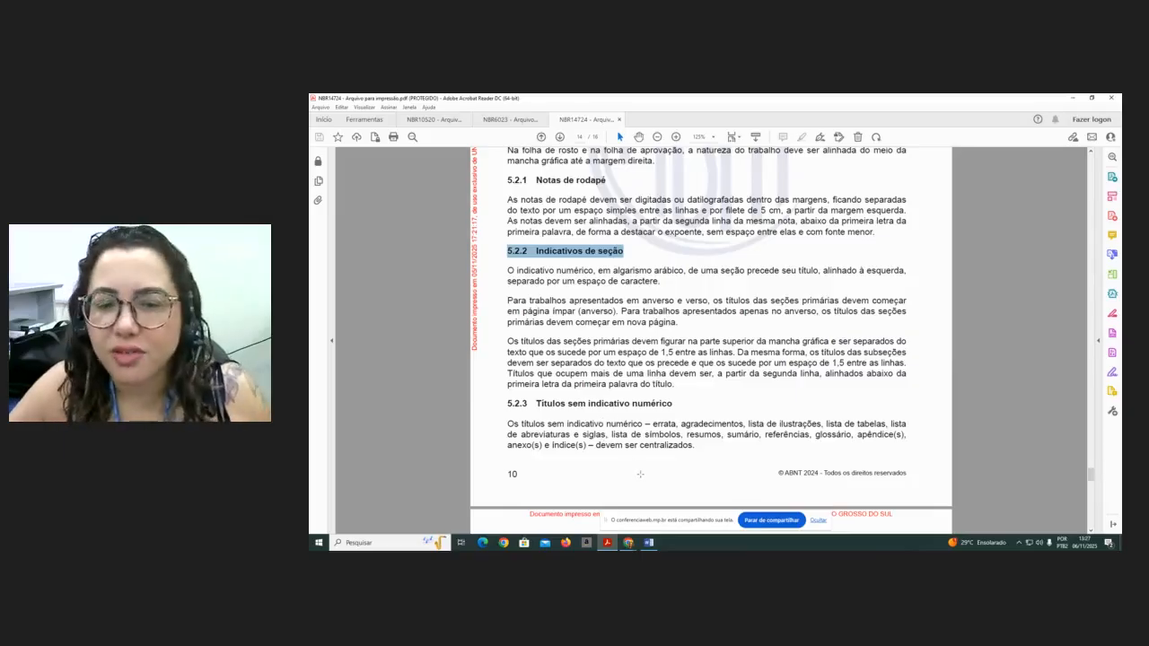
{"action": "scroll", "coordinate": [639, 475], "scroll_direction": "down", "scroll_amount": 1}
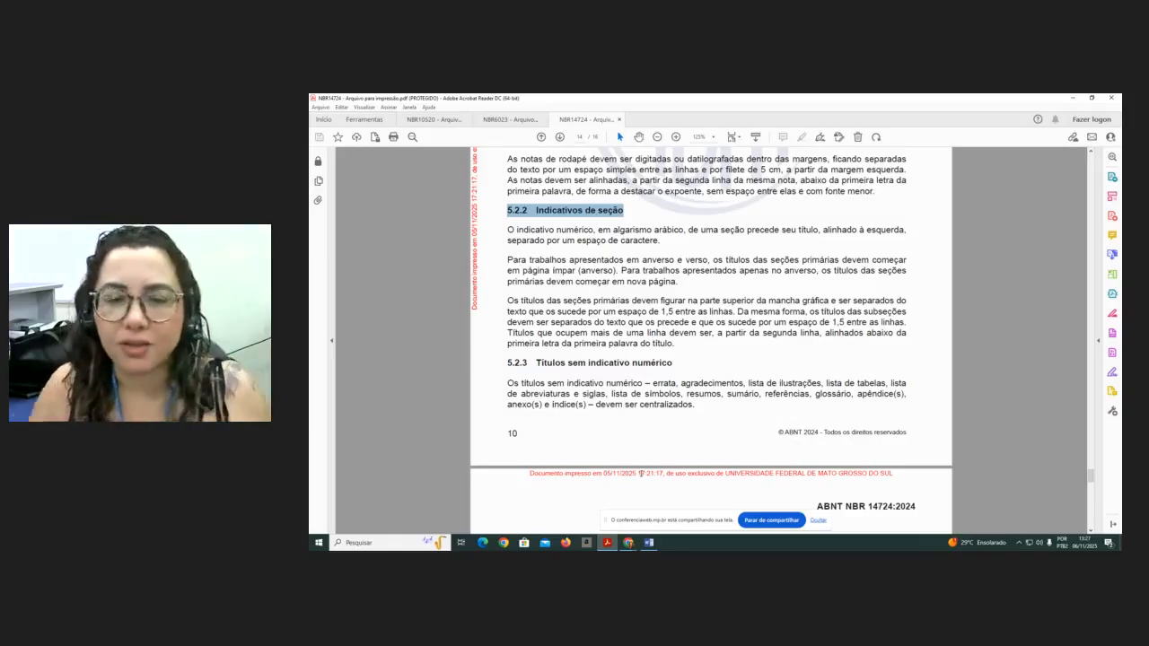
{"action": "scroll", "coordinate": [680, 344], "scroll_direction": "down", "scroll_amount": 3}
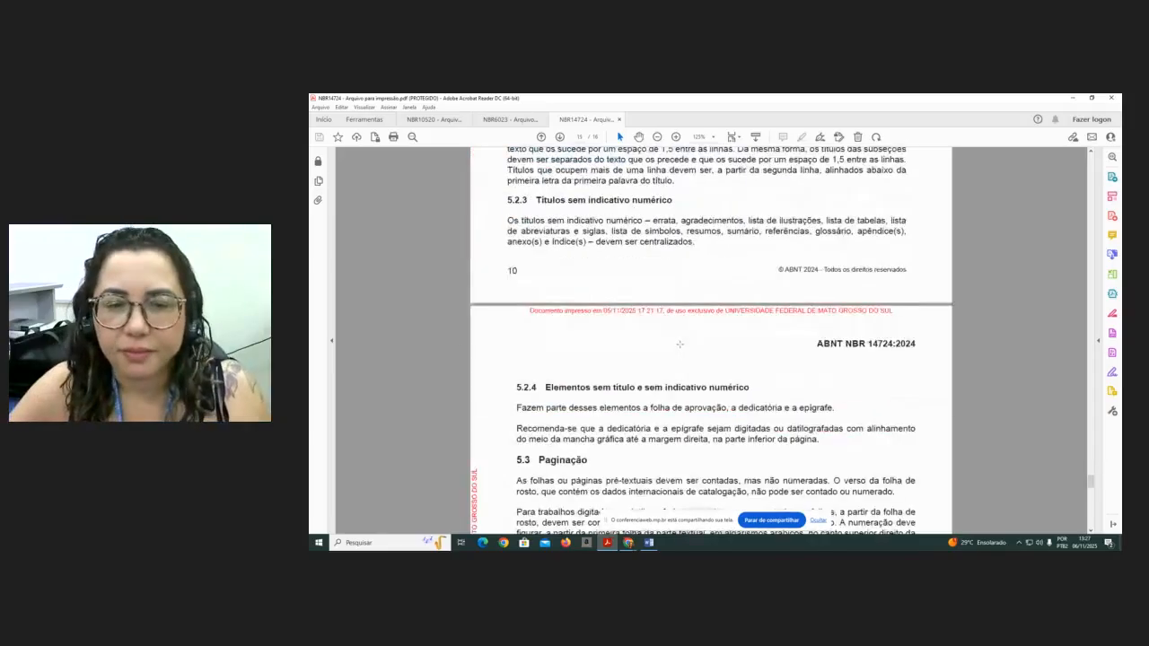
{"action": "scroll", "coordinate": [680, 344], "scroll_direction": "down", "scroll_amount": 3}
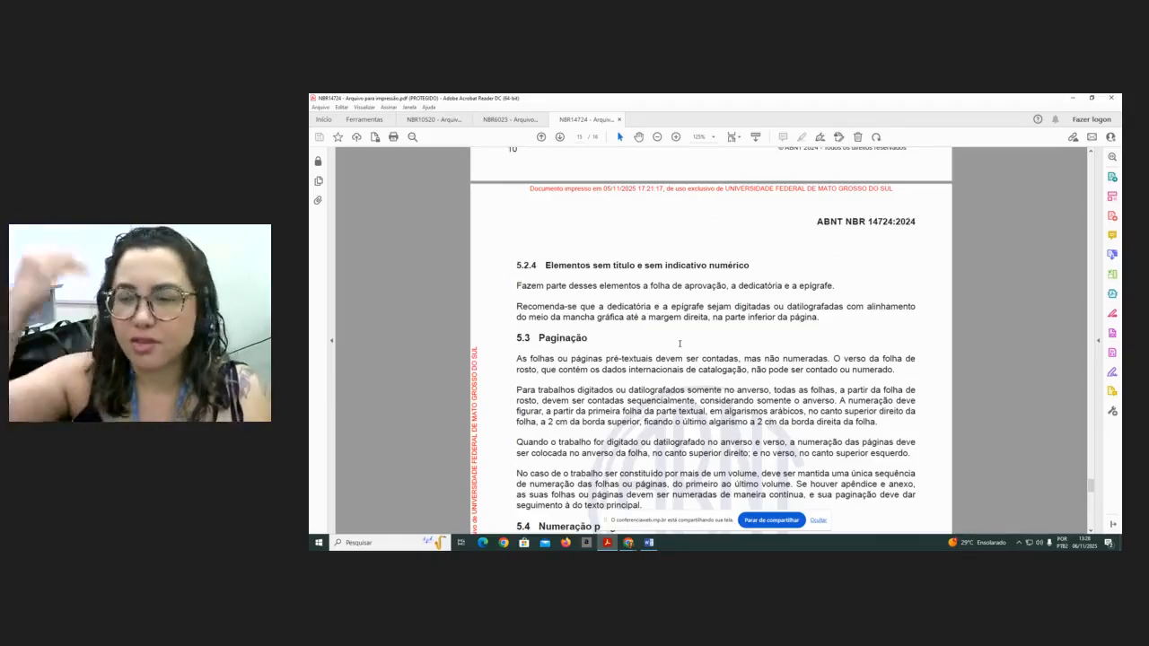
{"action": "scroll", "coordinate": [618, 304], "scroll_direction": "down", "scroll_amount": 1}
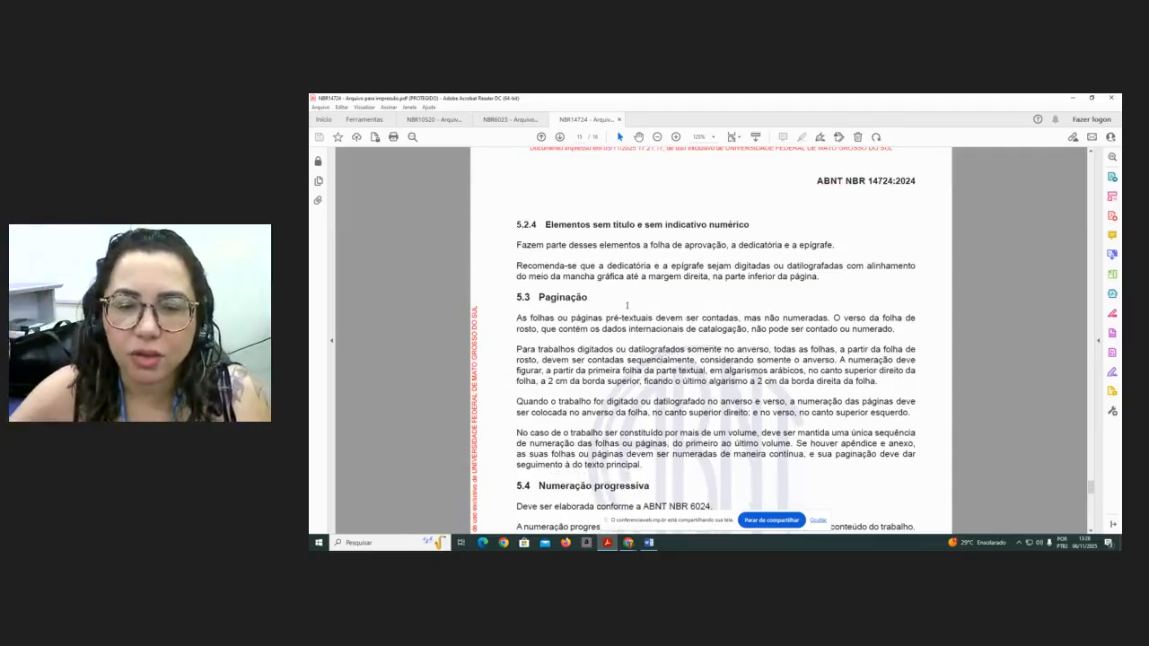
{"action": "scroll", "coordinate": [629, 306], "scroll_direction": "down", "scroll_amount": 2}
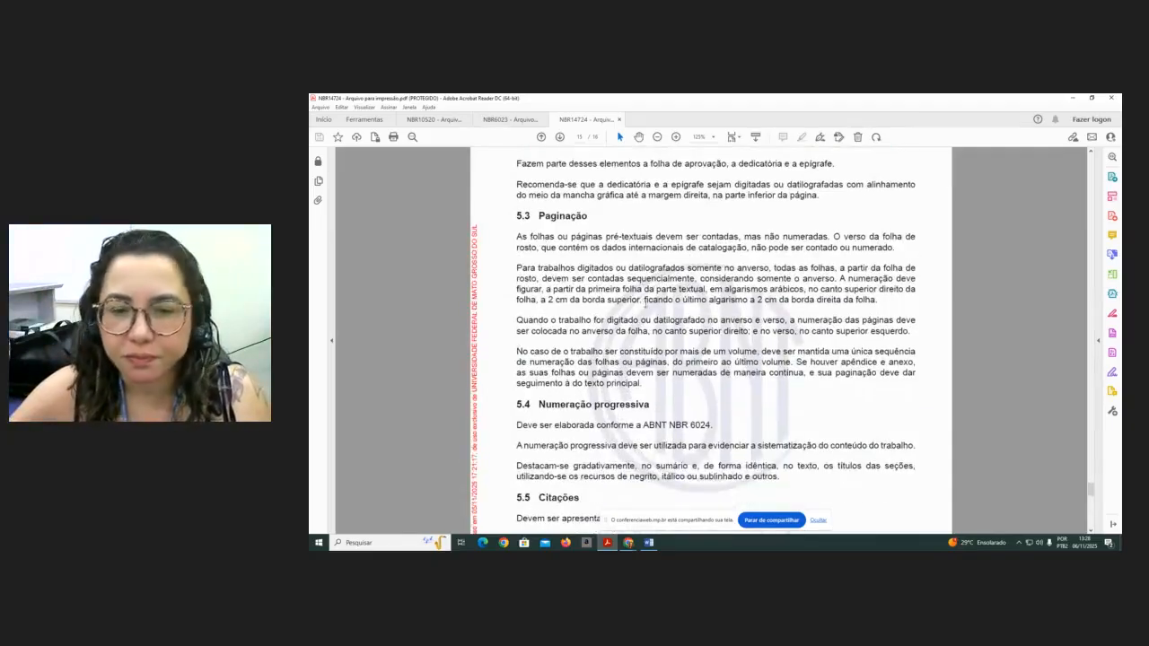
{"action": "scroll", "coordinate": [658, 304], "scroll_direction": "down", "scroll_amount": 2}
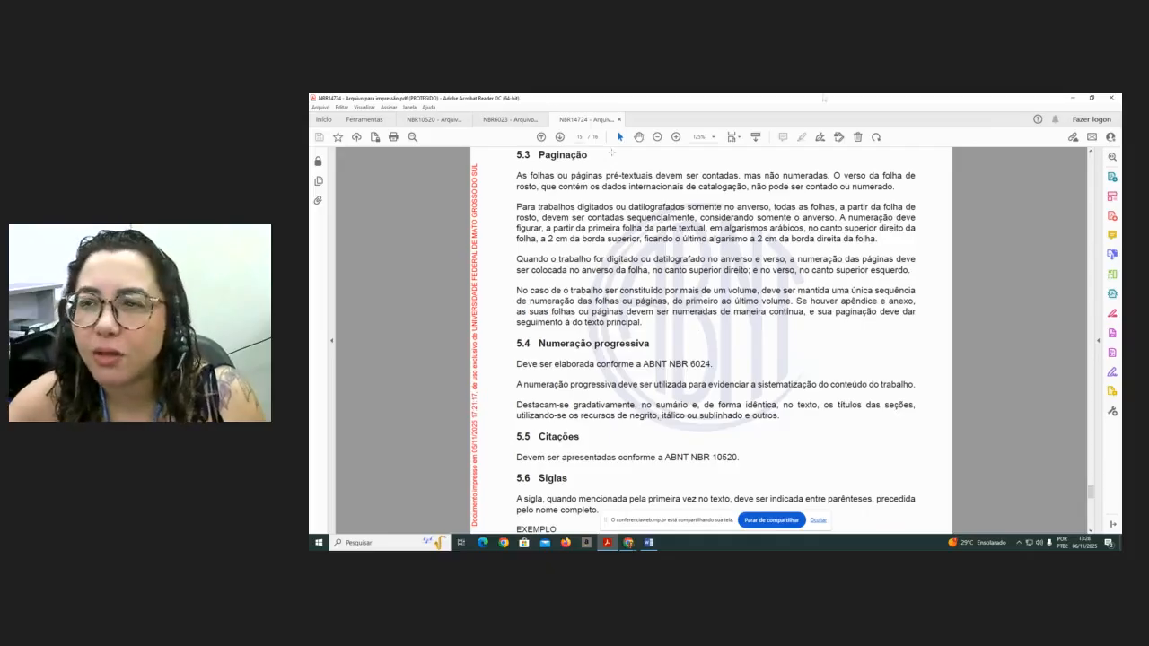
- Switch to the Word document and maximize its window
{"action": "left_click", "coordinate": [1075, 99]}
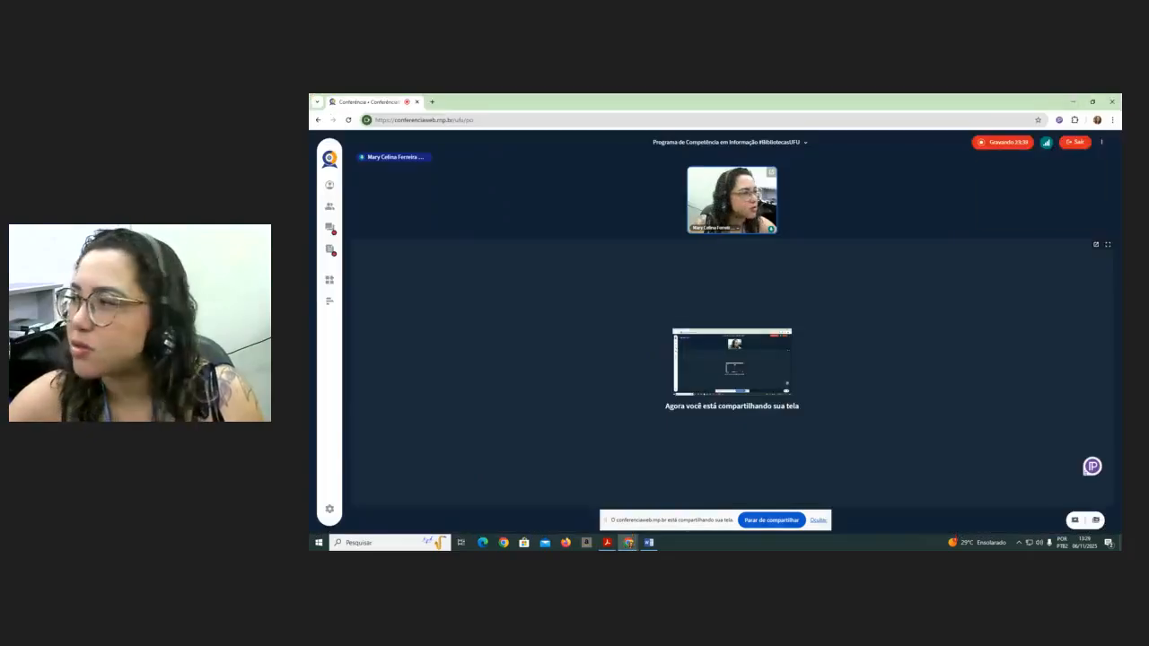
{"action": "left_click_drag", "start_coordinate": [1122, 299], "coordinate": [927, 178]}
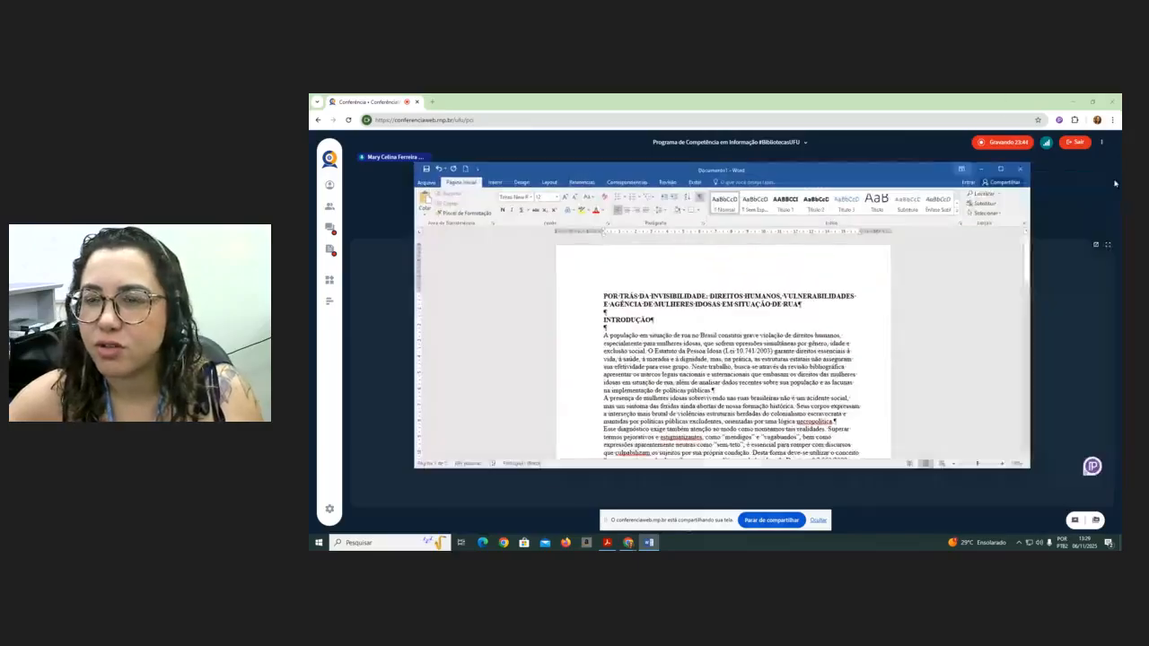
{"action": "left_click", "coordinate": [1001, 169]}
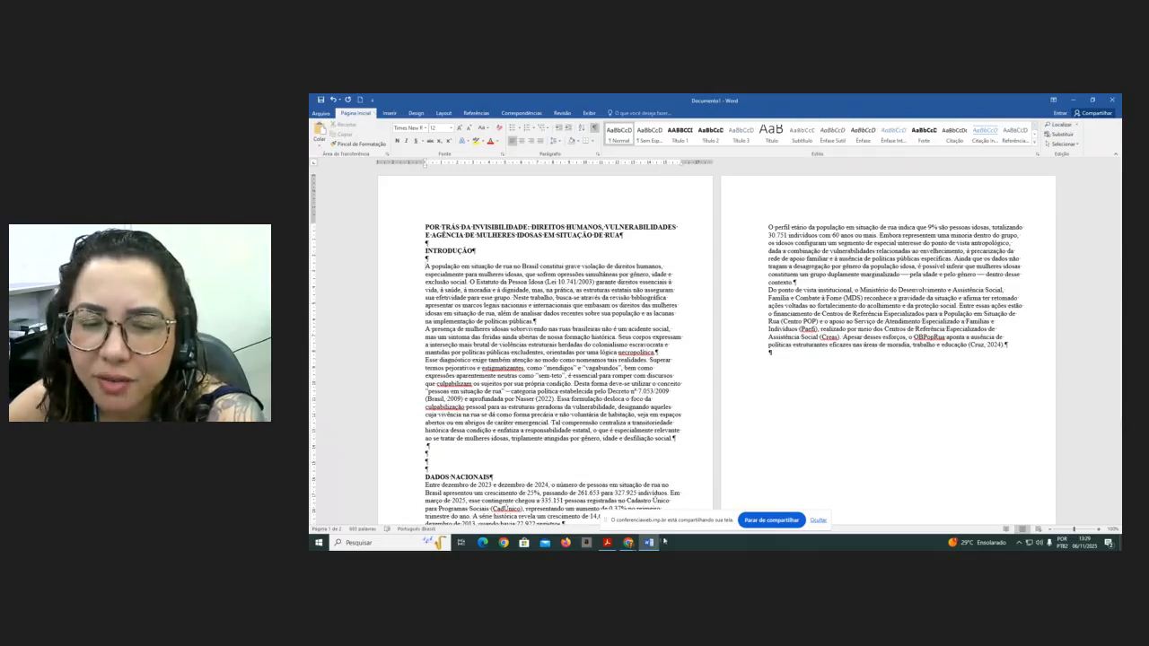
- Zoom into the last paragraph of the document and hide the formatting marks
{"action": "mouse_move", "coordinate": [633, 545]}
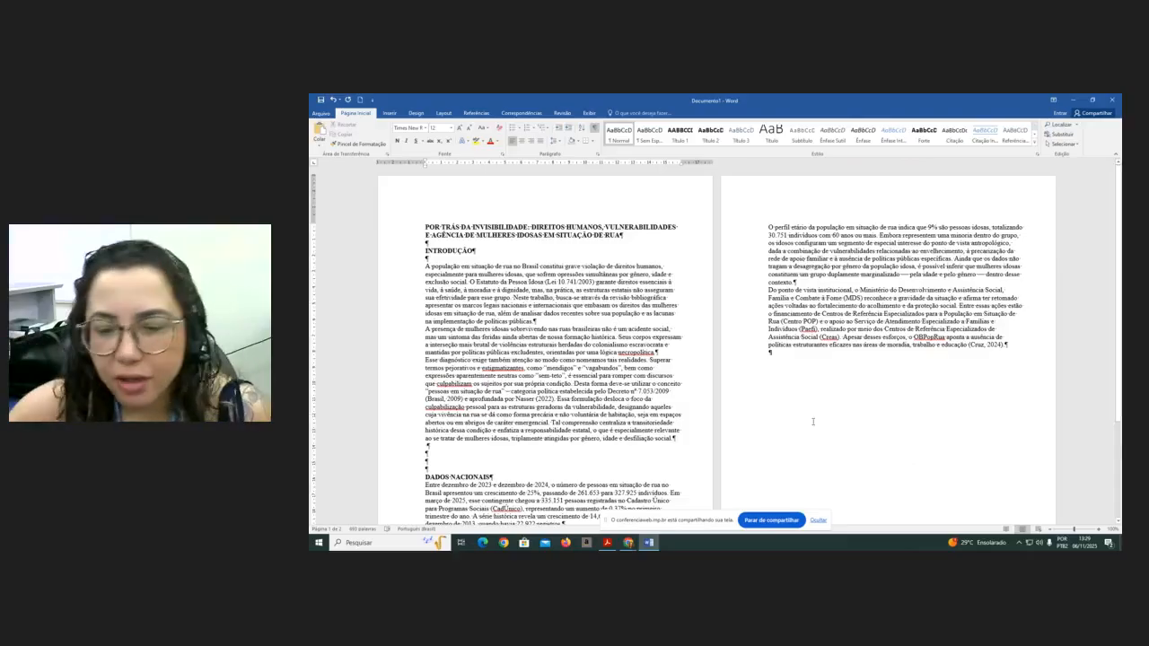
{"action": "left_click", "coordinate": [818, 521]}
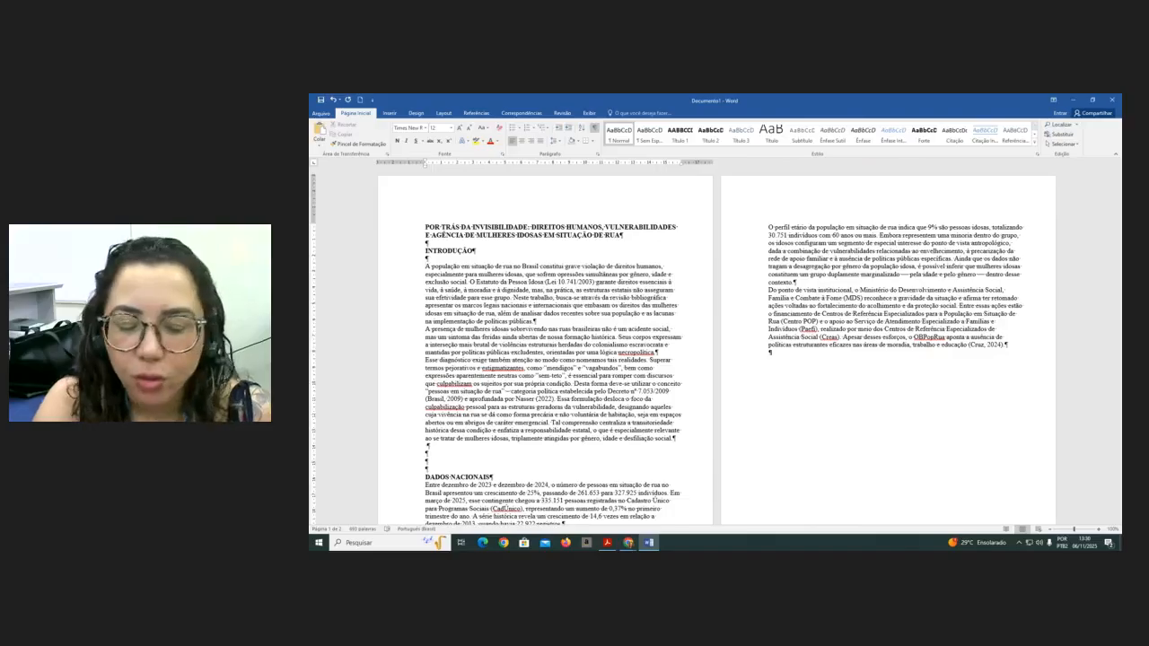
{"action": "key", "text": "ctrl+a"}
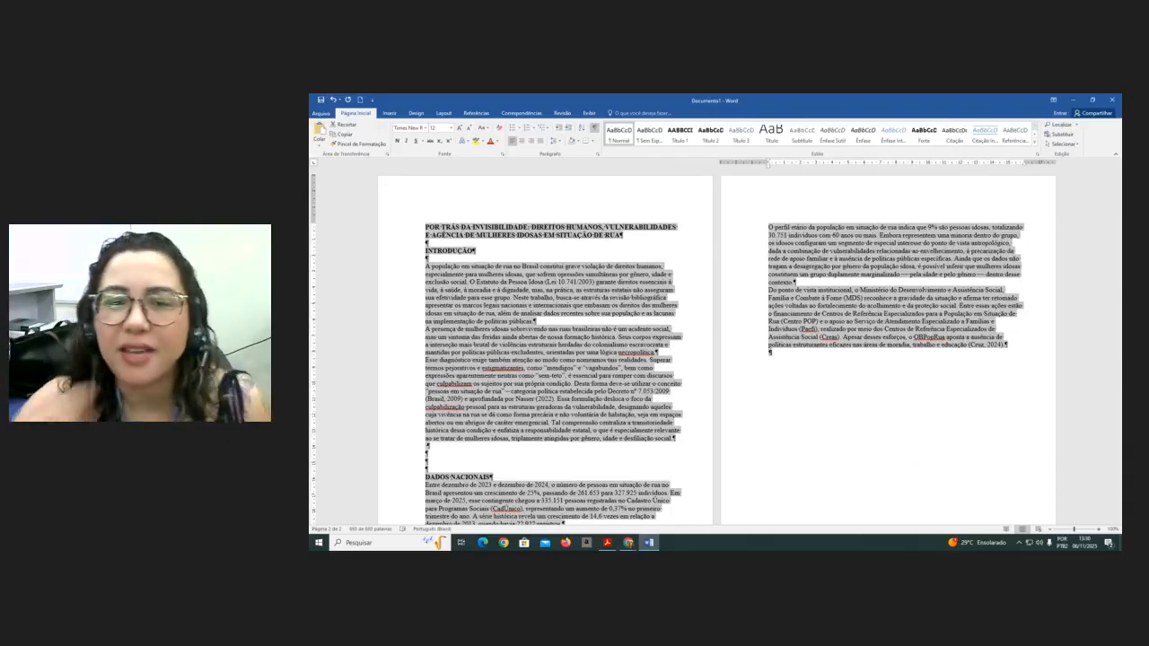
{"action": "left_click", "coordinate": [819, 446]}
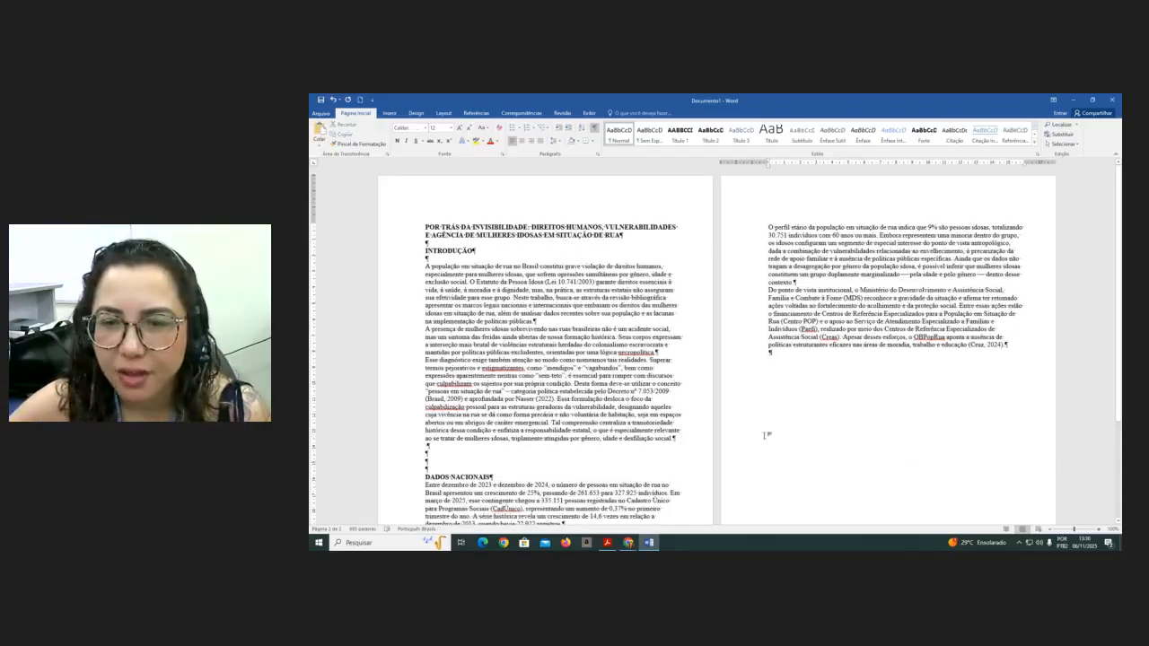
{"action": "scroll", "coordinate": [766, 436], "scroll_direction": "up", "scroll_amount": 8, "text": "ctrl"}
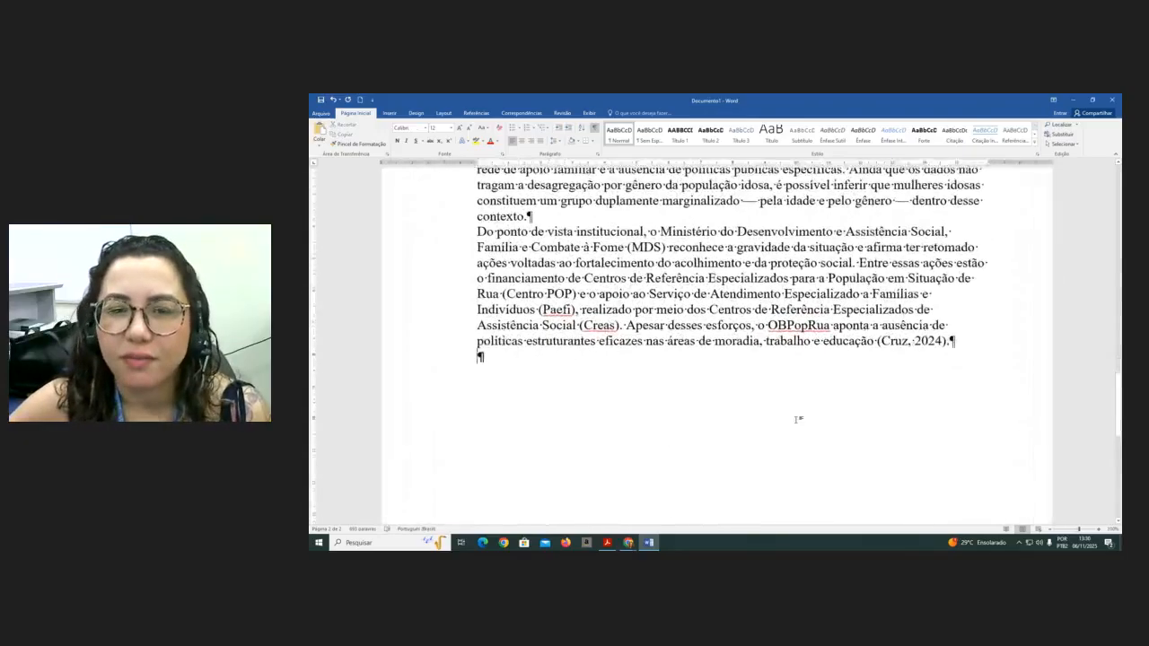
{"action": "scroll", "coordinate": [798, 420], "scroll_direction": "up", "scroll_amount": 1, "text": "ctrl"}
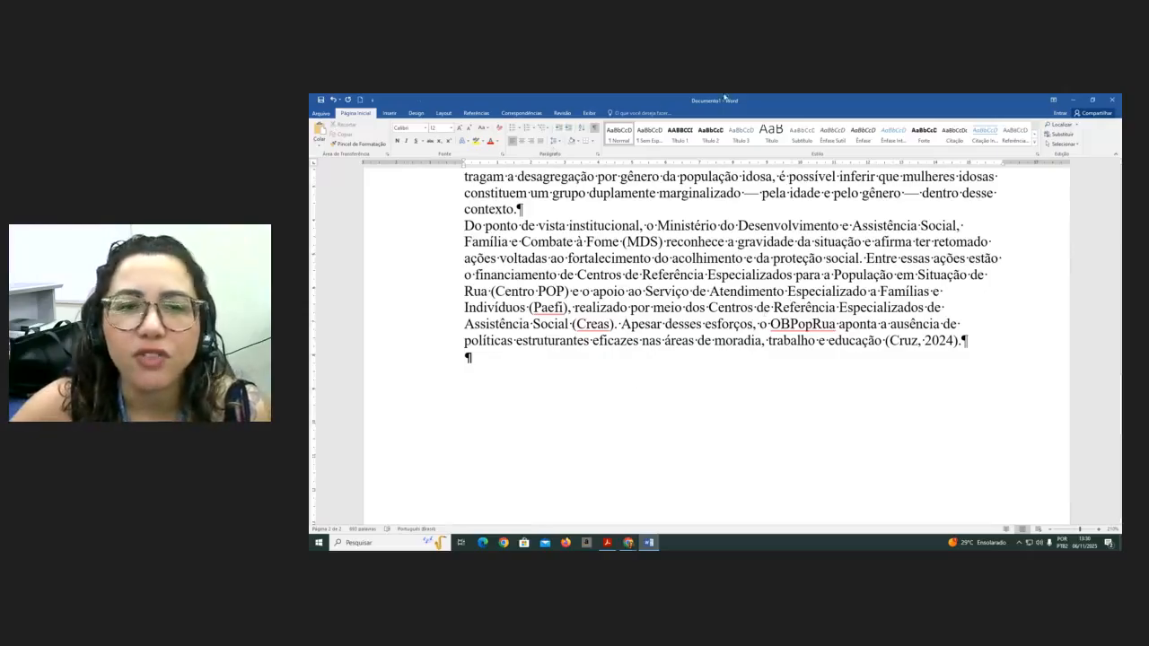
{"action": "left_click", "coordinate": [594, 128]}
{"action": "scroll", "coordinate": [633, 335], "scroll_direction": "up", "scroll_amount": 3}
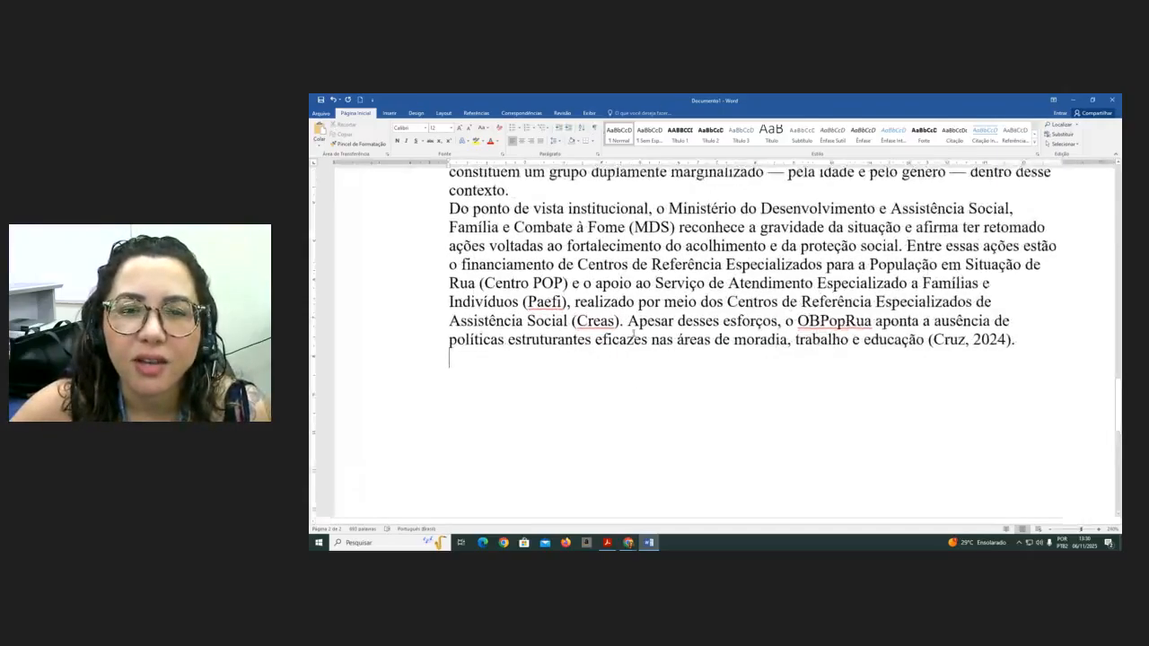
{"action": "scroll", "coordinate": [634, 335], "scroll_direction": "up", "scroll_amount": 2}
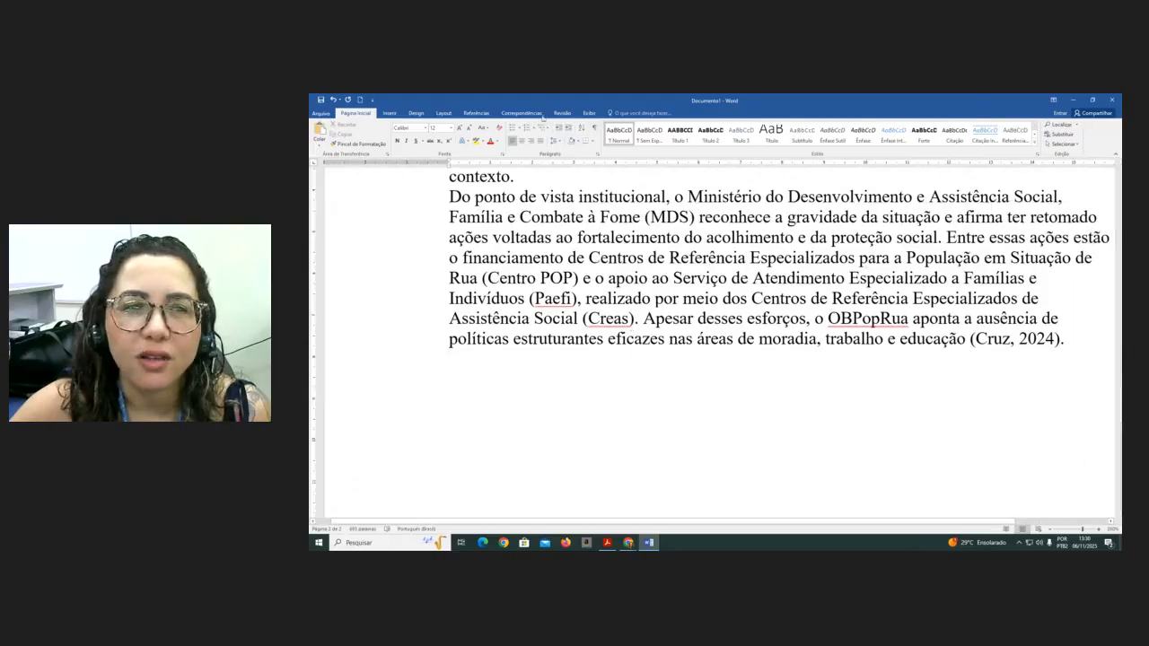
- Select the last paragraph and inspect its font in the font list
{"action": "left_click", "coordinate": [417, 220]}
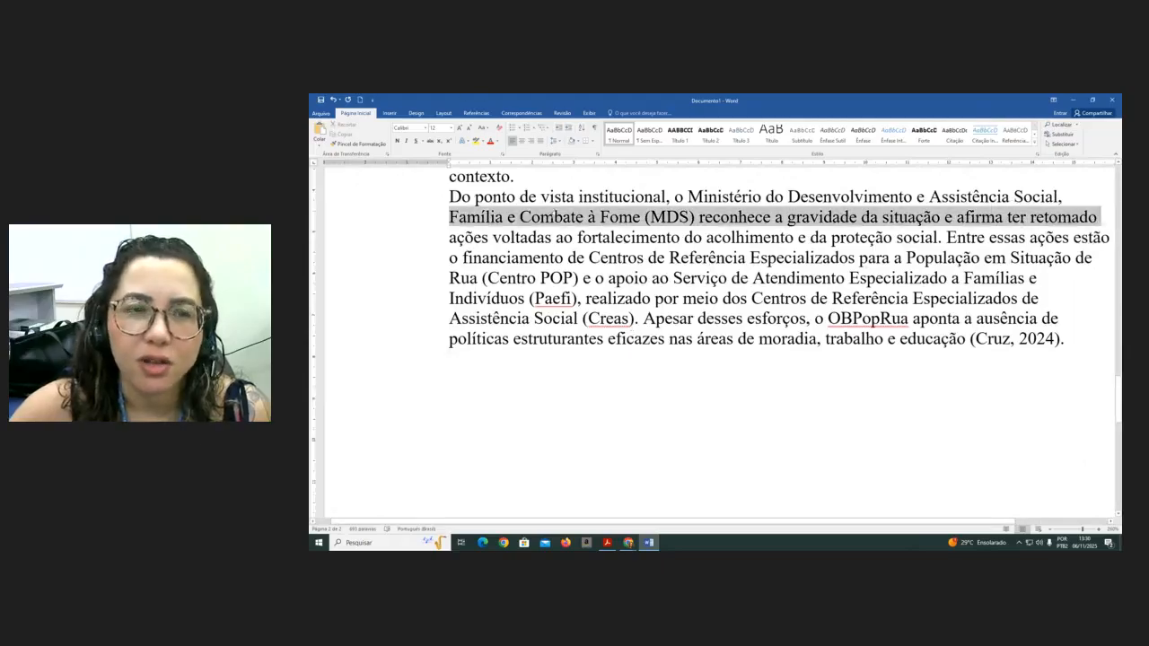
{"action": "left_click_drag", "start_coordinate": [417, 219], "coordinate": [416, 339]}
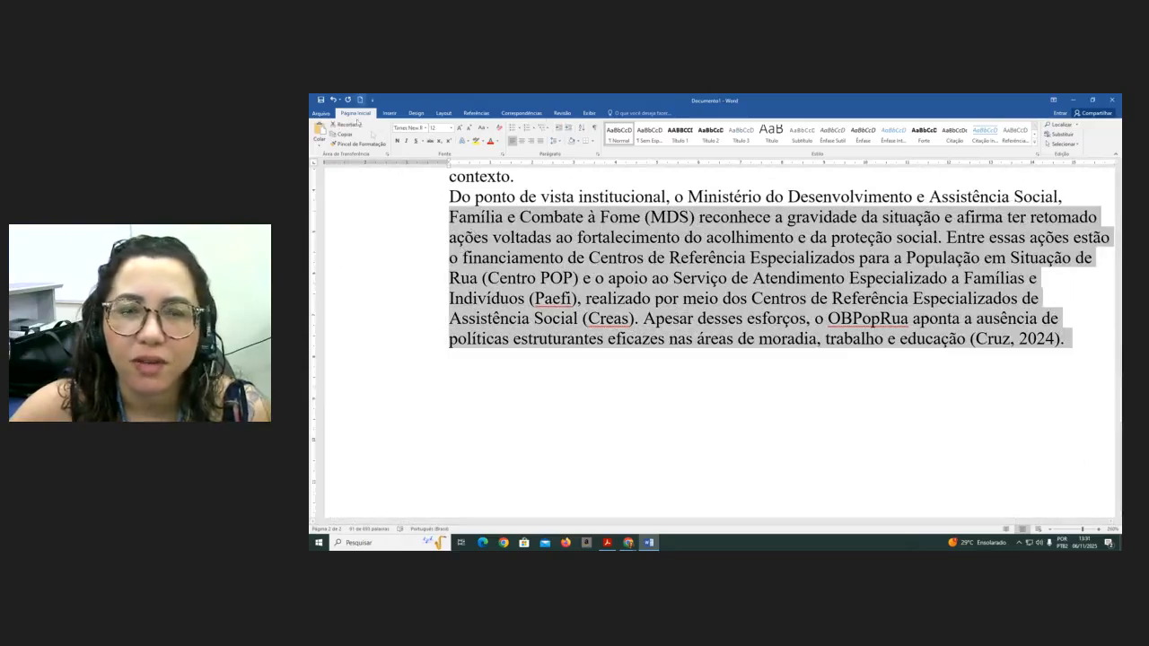
{"action": "left_click", "coordinate": [427, 128]}
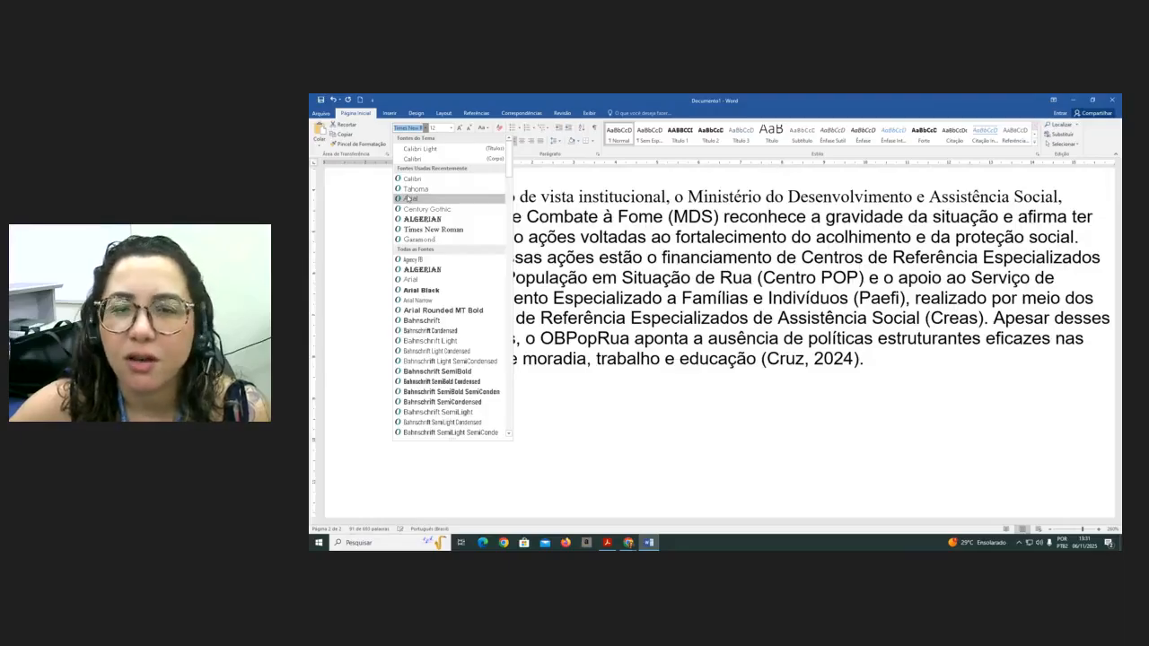
{"action": "left_click", "coordinate": [780, 492]}
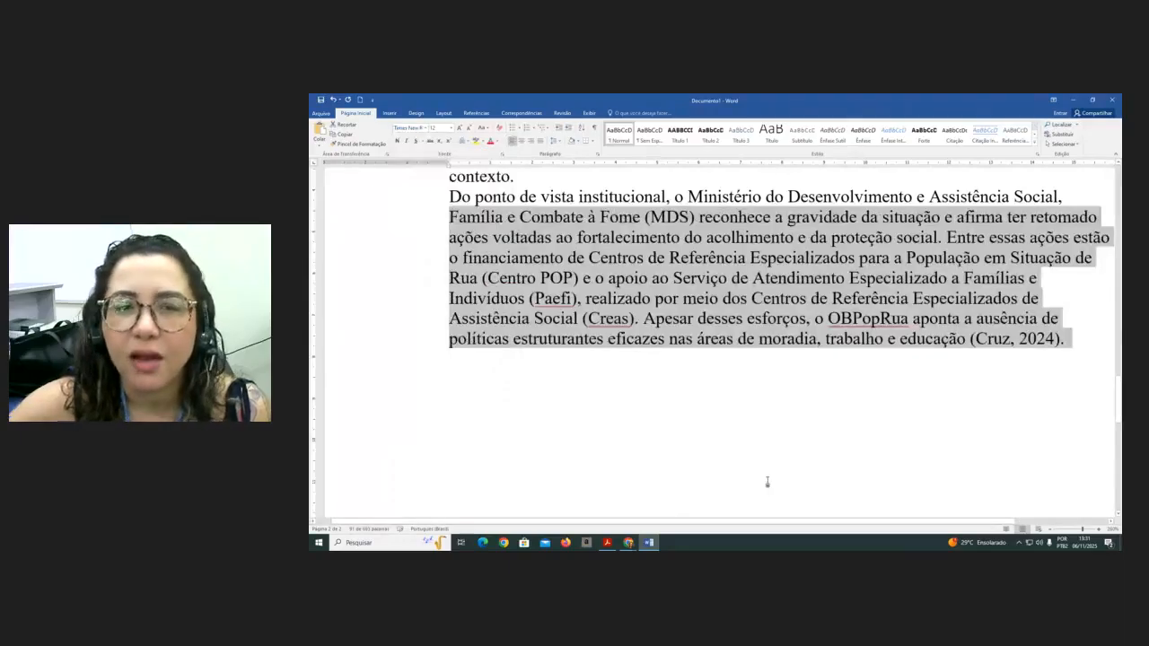
{"action": "scroll", "coordinate": [721, 458], "scroll_direction": "down", "scroll_amount": 2, "text": "ctrl"}
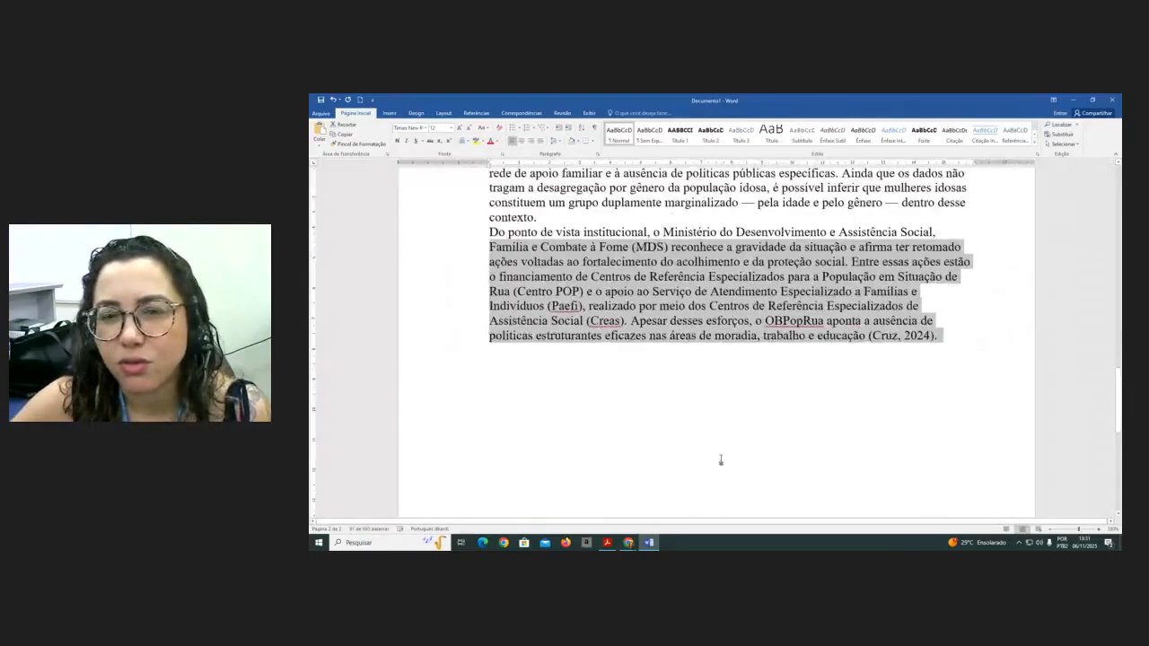
{"action": "scroll", "coordinate": [721, 459], "scroll_direction": "down", "scroll_amount": 3, "text": "ctrl"}
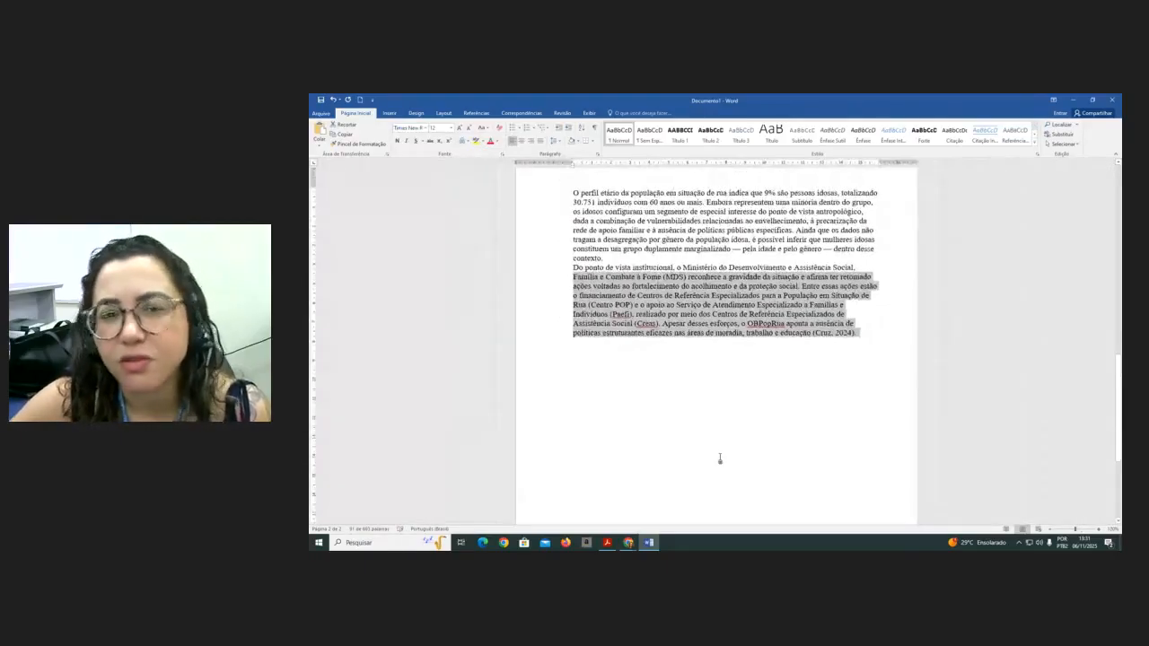
{"action": "scroll", "coordinate": [720, 459], "scroll_direction": "down", "scroll_amount": 1, "text": "ctrl"}
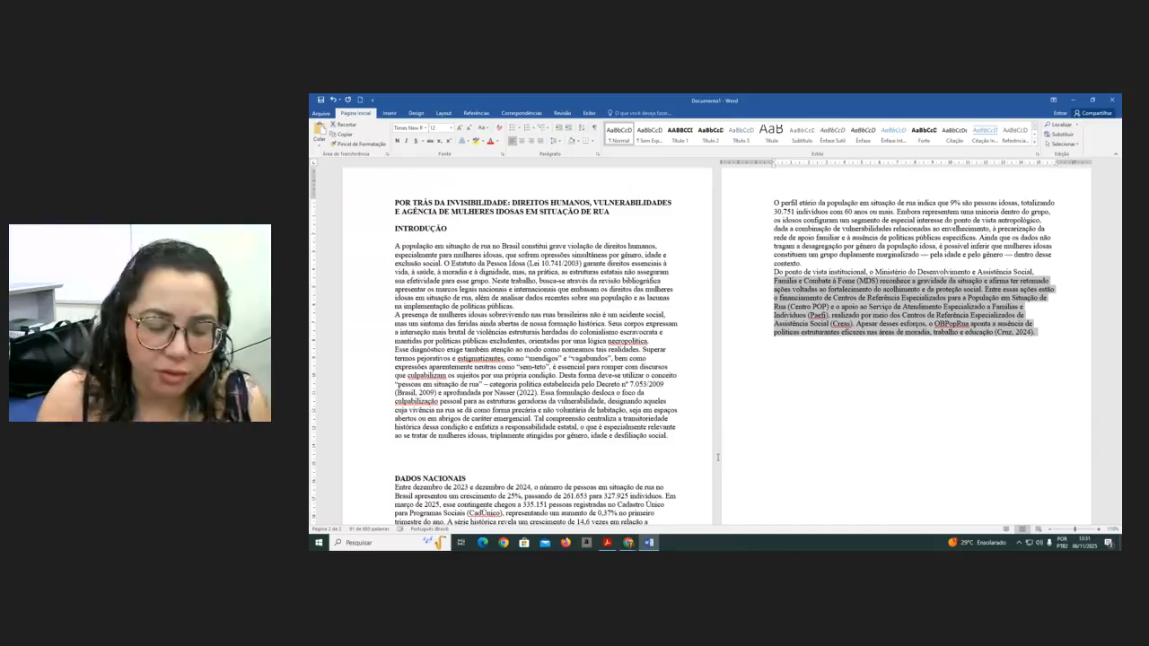
- Select all text and set the custom margins of 3 cm top and left, 2 cm bottom and right as default
{"action": "key", "text": "ctrl+a"}
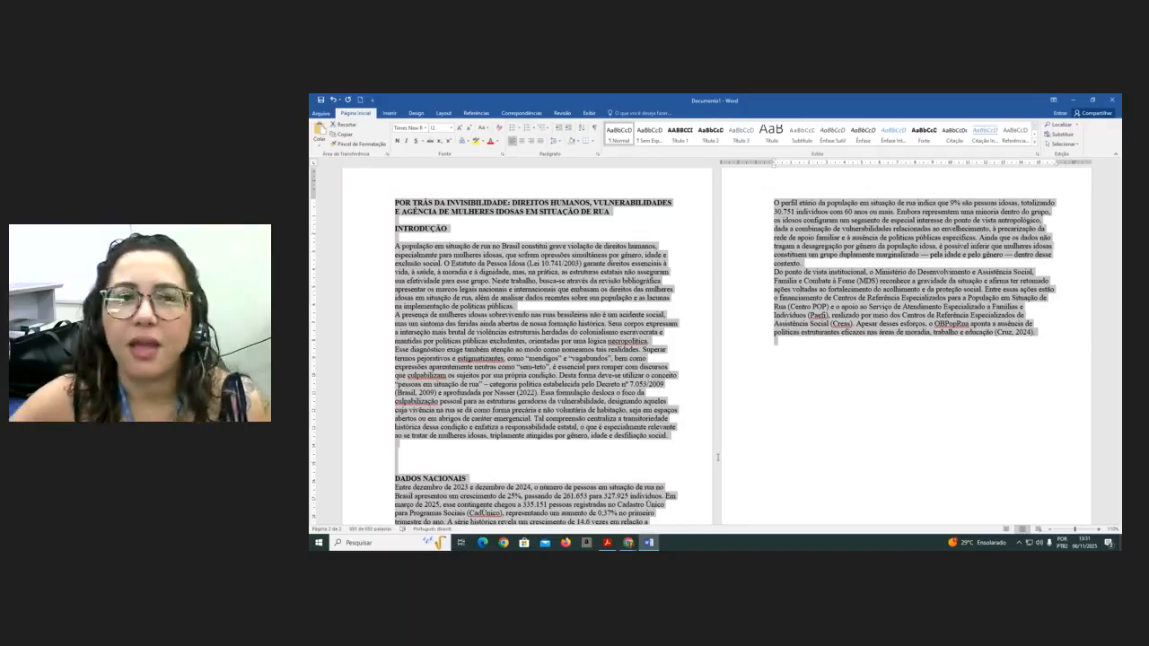
{"action": "left_click", "coordinate": [443, 114]}
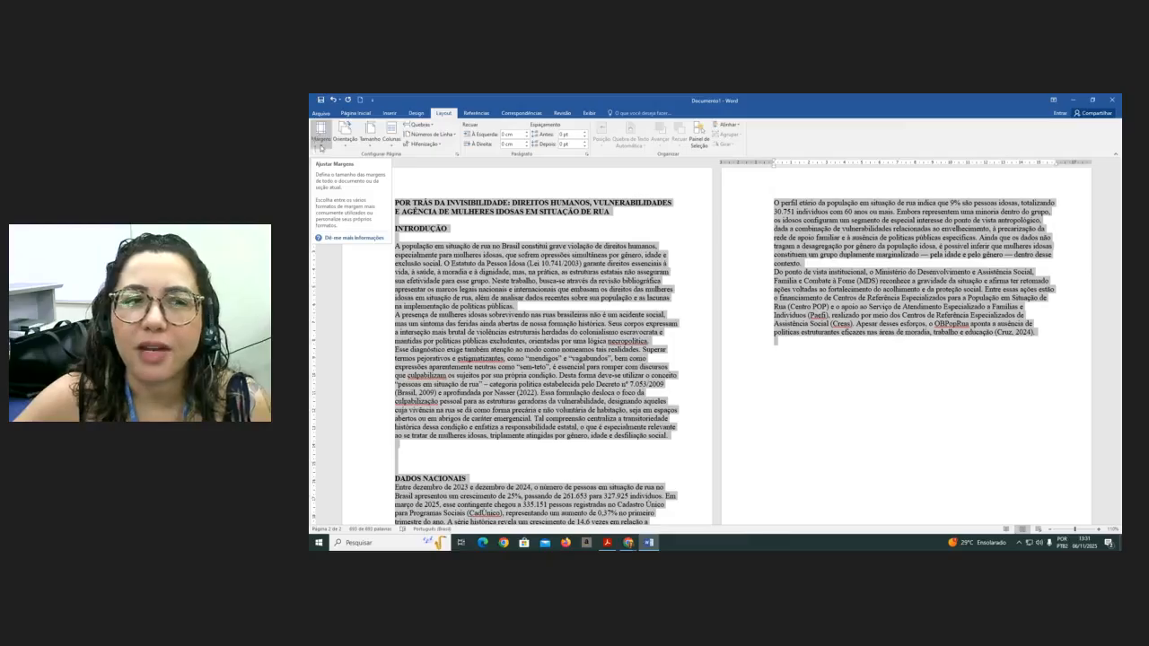
{"action": "left_click", "coordinate": [322, 143]}
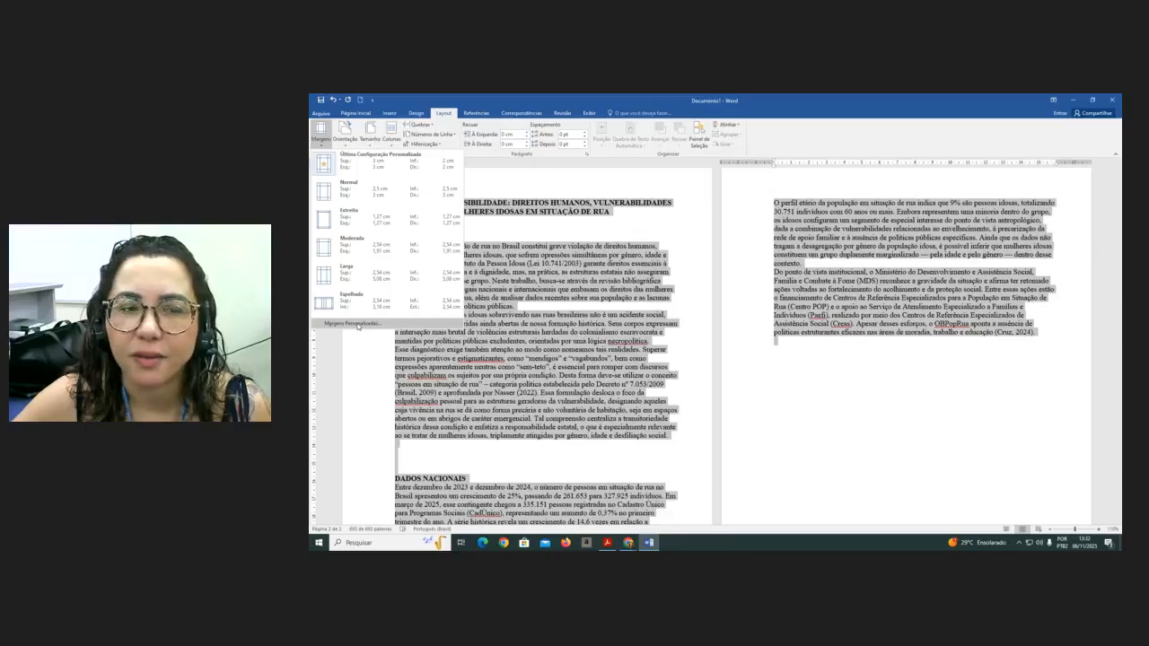
{"action": "left_click", "coordinate": [358, 324]}
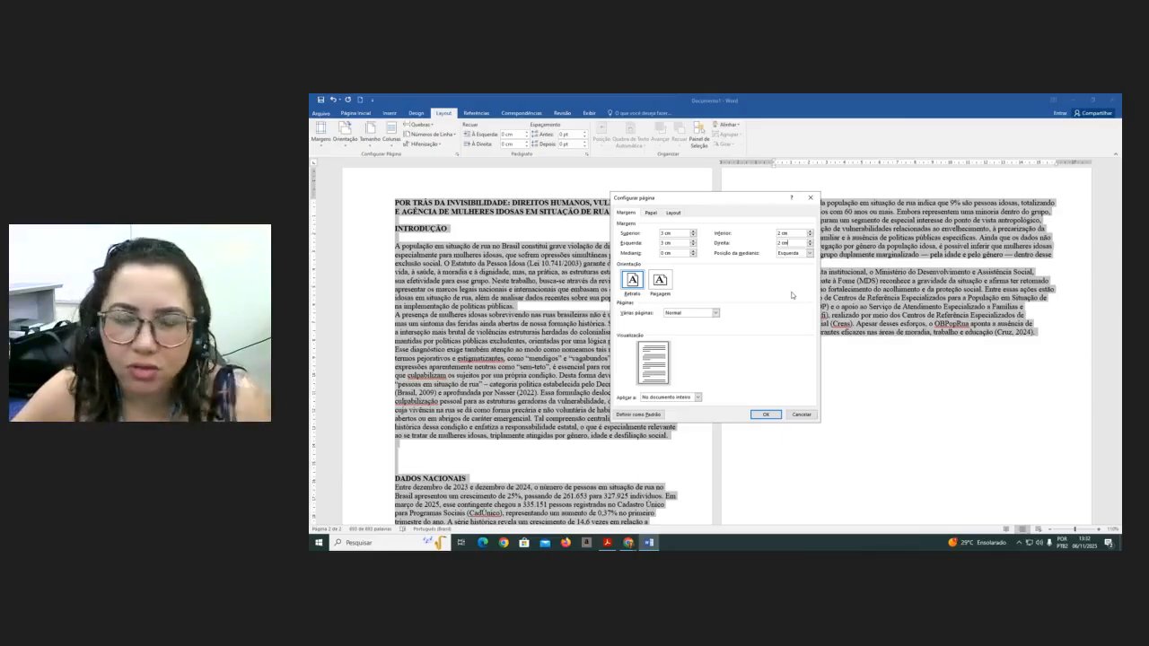
{"action": "left_click", "coordinate": [645, 415]}
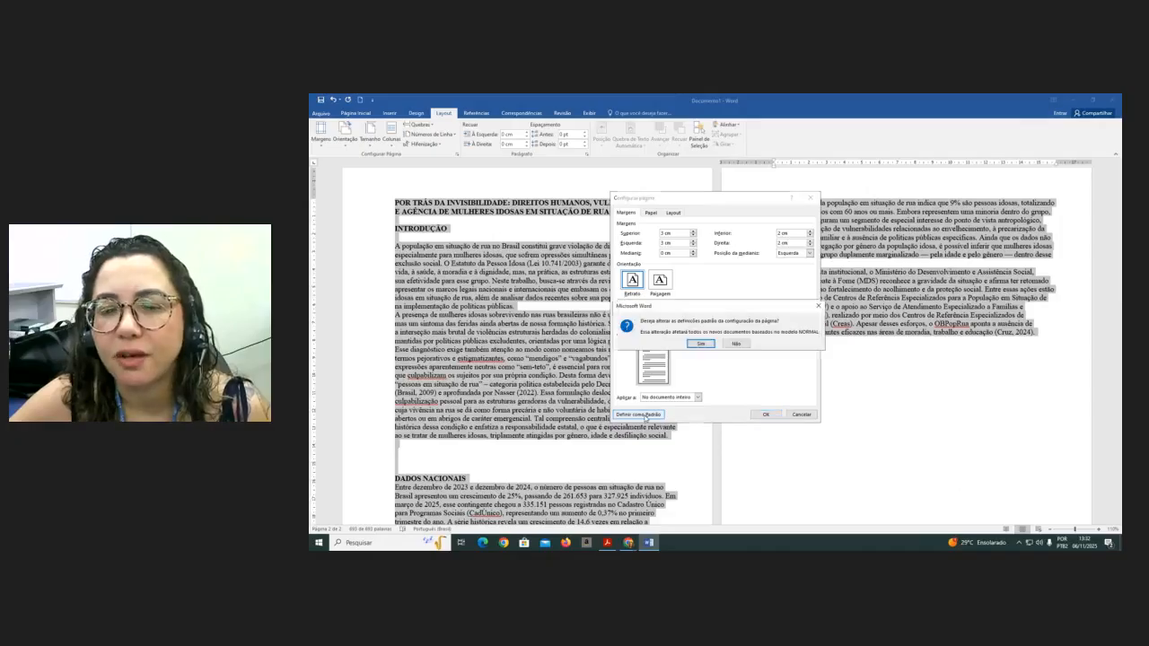
{"action": "left_click", "coordinate": [708, 343]}
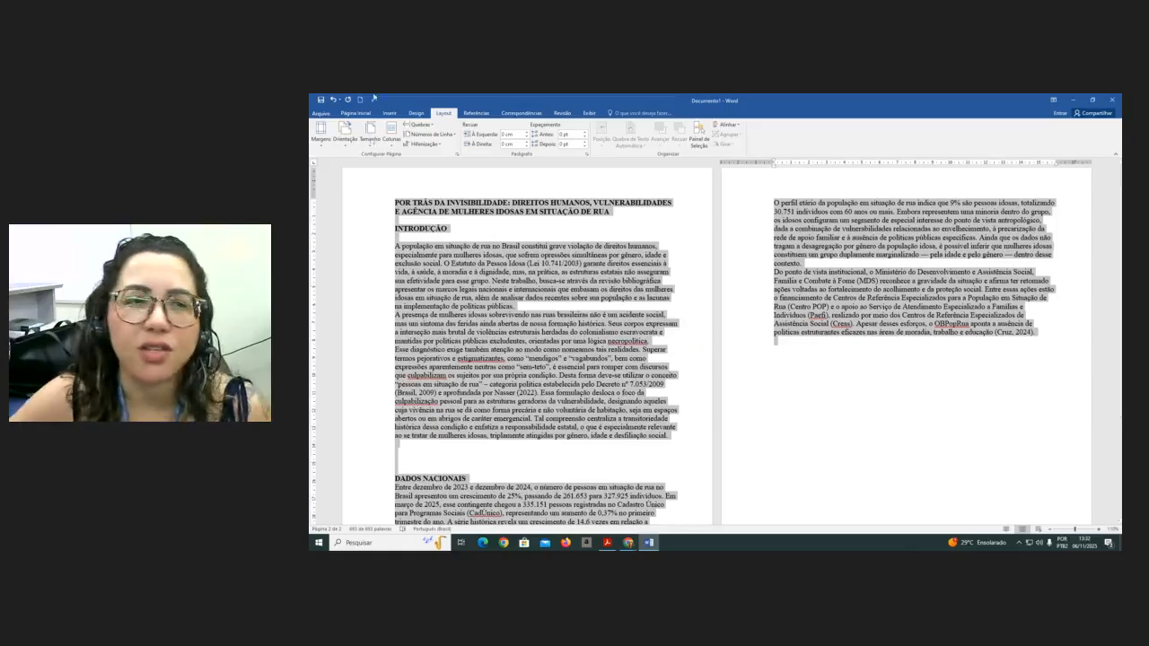
- Show formatting marks and insert blank lines before the DADOS NACIONAIS heading
{"action": "left_click", "coordinate": [356, 113]}
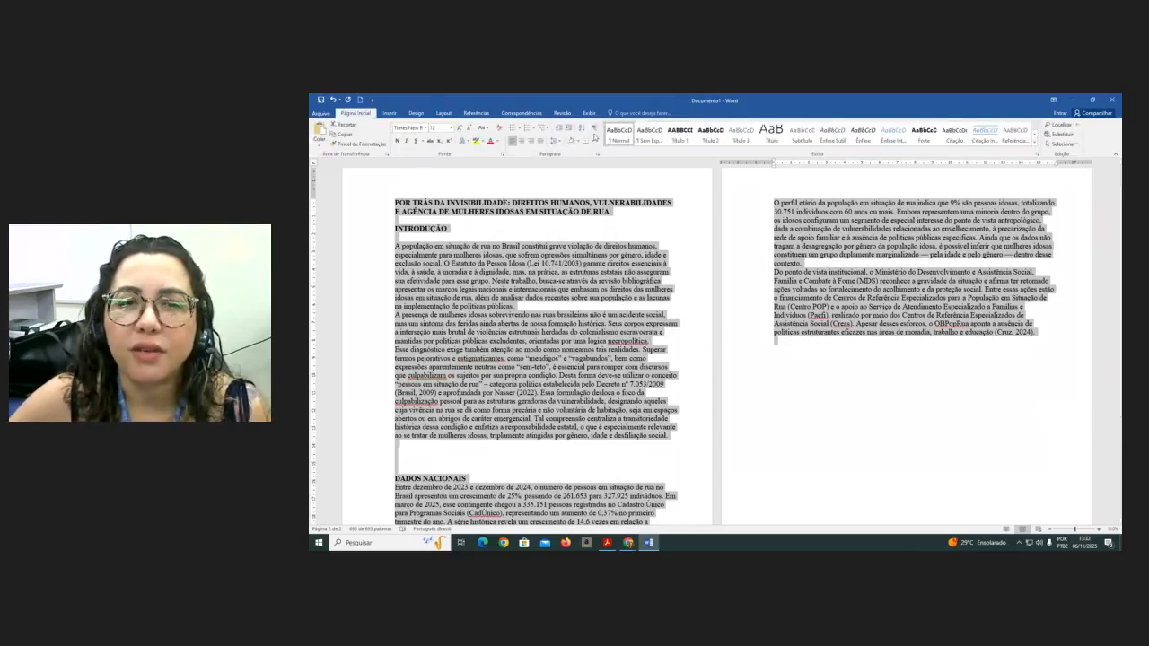
{"action": "left_click", "coordinate": [595, 130]}
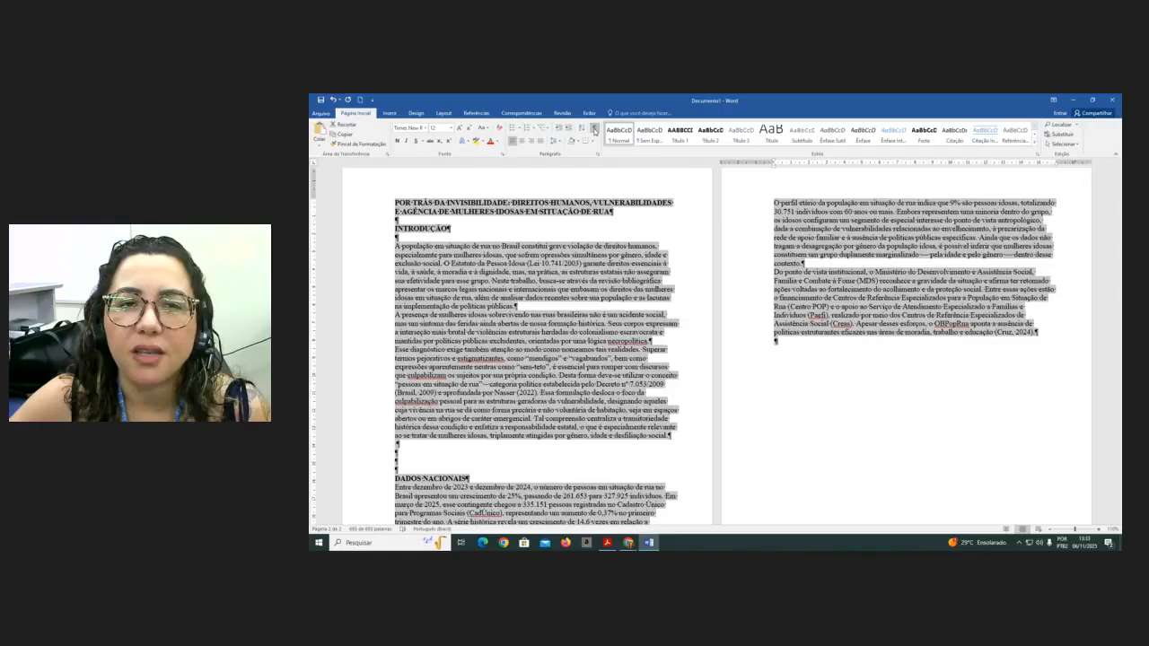
{"action": "left_click", "coordinate": [581, 224]}
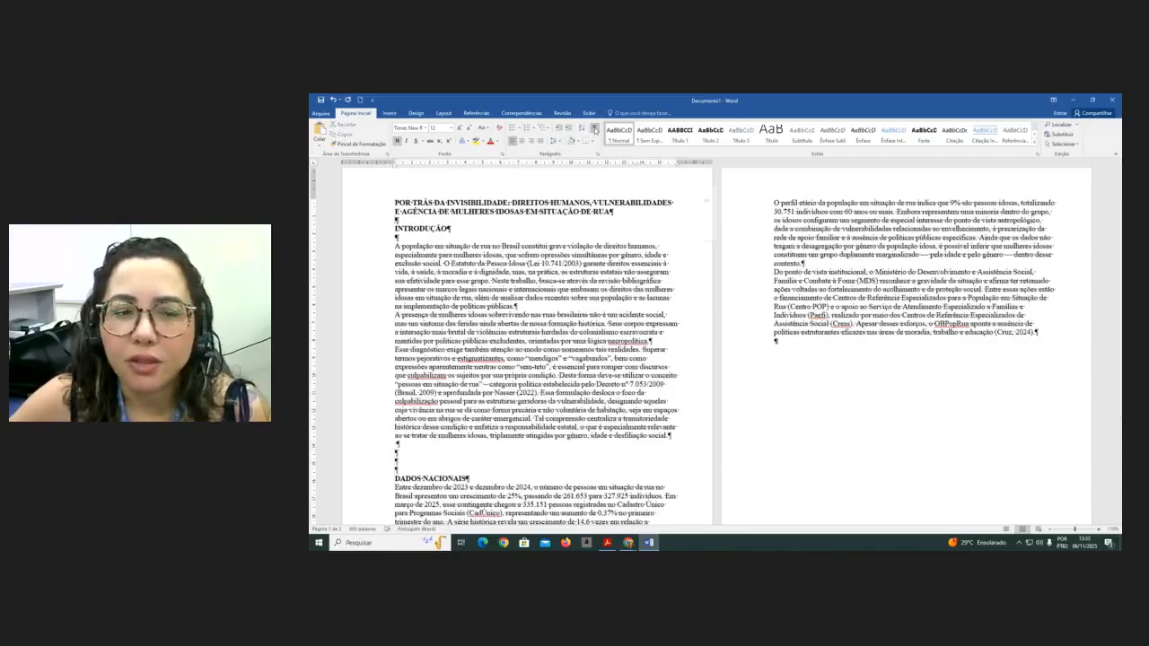
{"action": "left_click", "coordinate": [467, 460]}
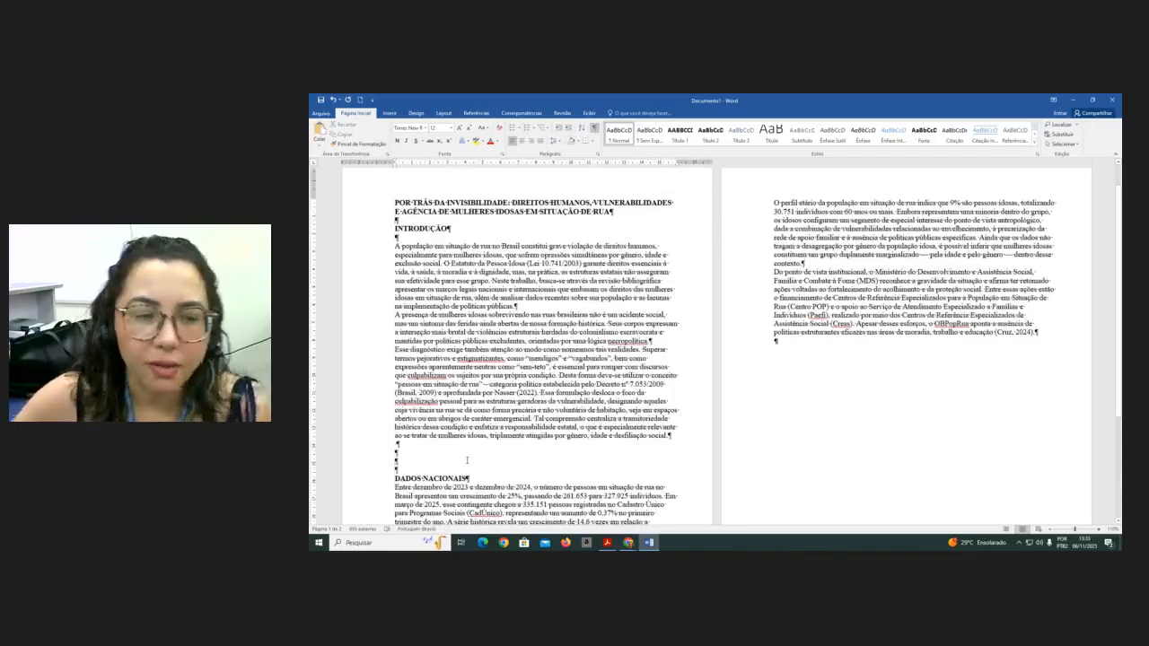
{"action": "key", "text": "Return"}
{"action": "key", "text": "Return"}
{"action": "key", "text": "Return"}
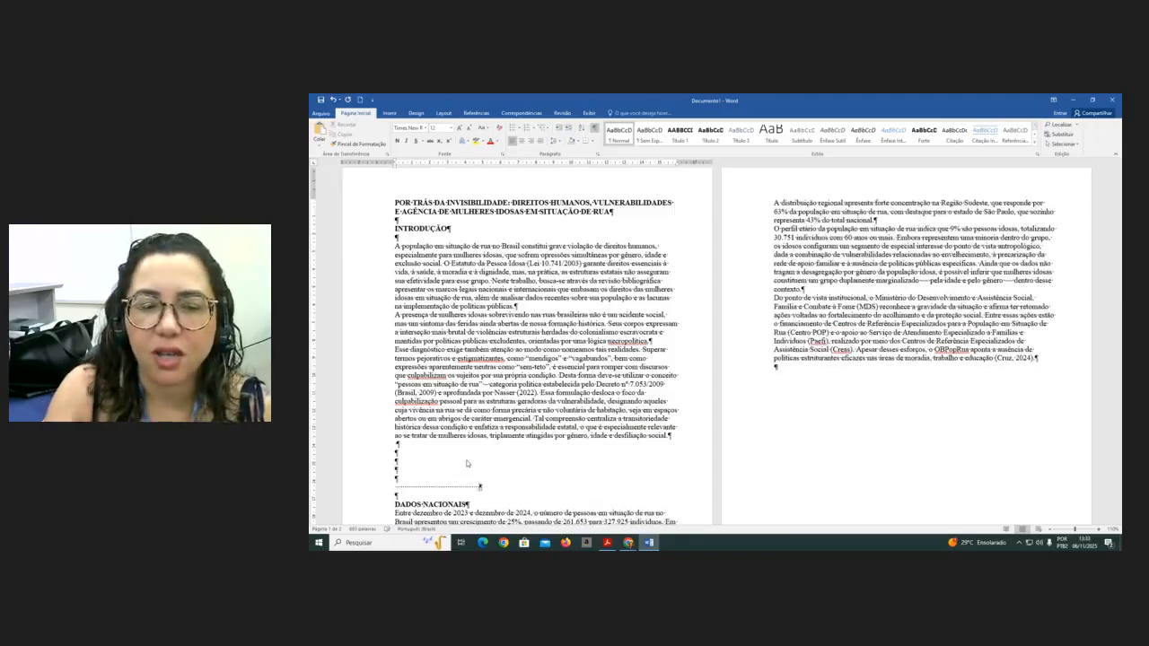
{"action": "key", "text": "BackSpace"}
{"action": "key", "text": "BackSpace"}
{"action": "key", "text": "BackSpace"}
{"action": "key", "text": "BackSpace"}
{"action": "key", "text": "BackSpace"}
{"action": "key", "text": "BackSpace"}
{"action": "key", "text": "BackSpace"}
{"action": "key", "text": "BackSpace"}
{"action": "key", "text": "BackSpace"}
{"action": "key", "text": "BackSpace"}
{"action": "key", "text": "BackSpace"}
{"action": "key", "text": "BackSpace"}
{"action": "key", "text": "BackSpace"}
{"action": "key", "text": "BackSpace"}
{"action": "key", "text": "BackSpace"}
{"action": "key", "text": "BackSpace"}
{"action": "key", "text": "BackSpace"}
{"action": "key", "text": "BackSpace"}
{"action": "key", "text": "BackSpace"}
{"action": "key", "text": "BackSpace"}
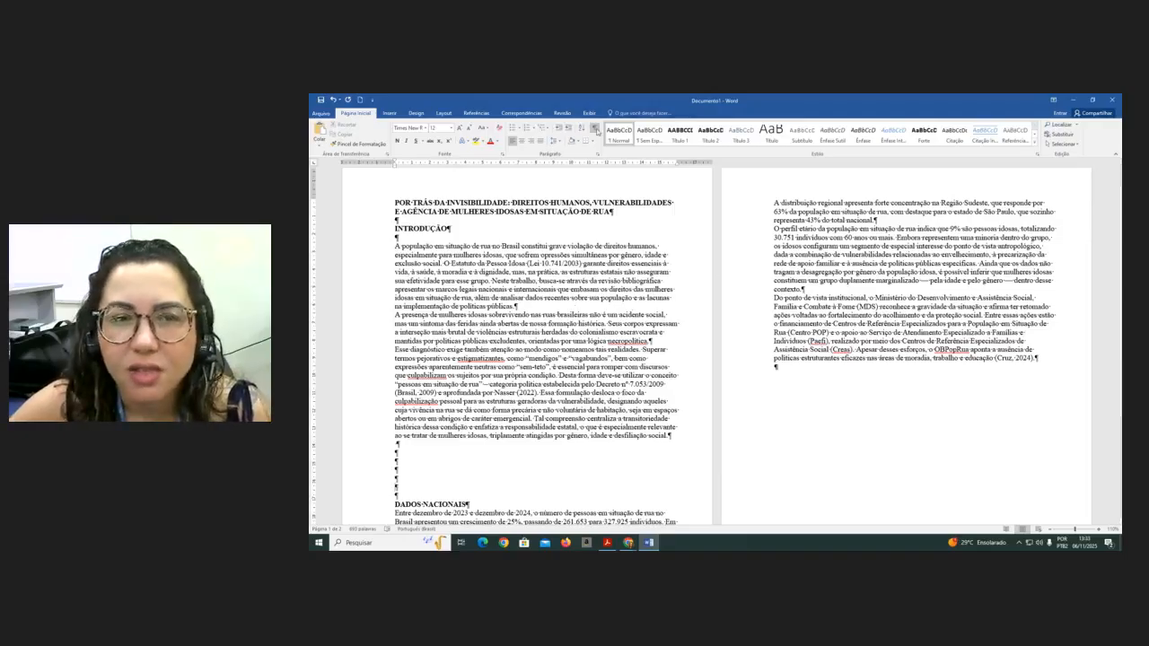
- Select all text and change its font to Arial
{"action": "left_click", "coordinate": [596, 129]}
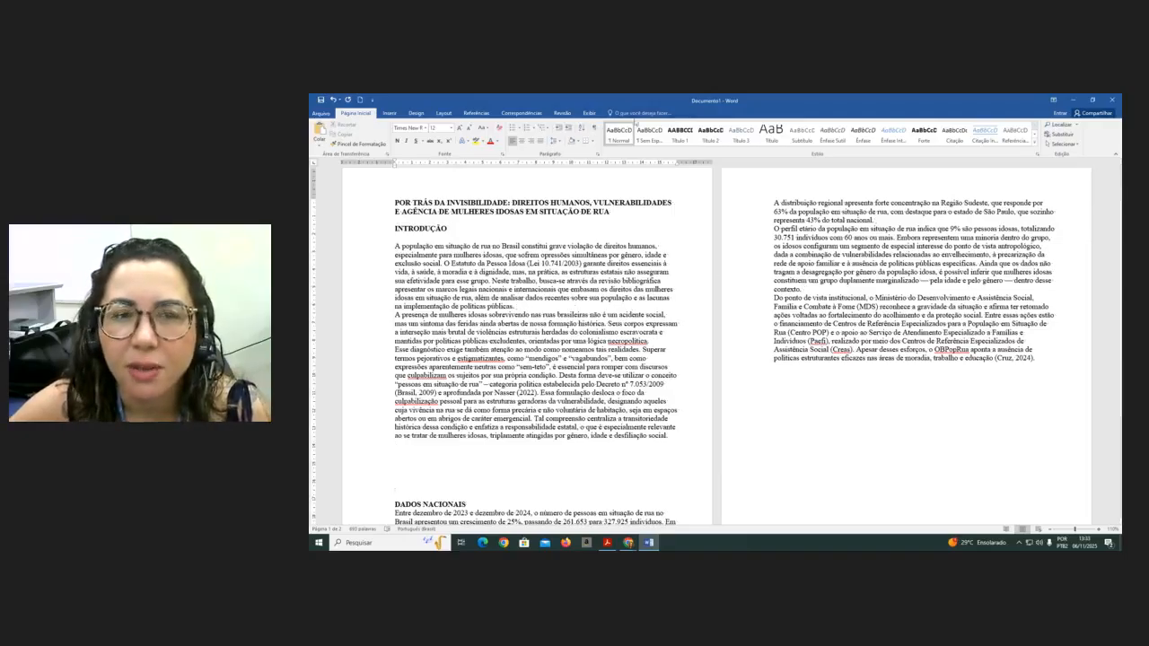
{"action": "left_click", "coordinate": [596, 130]}
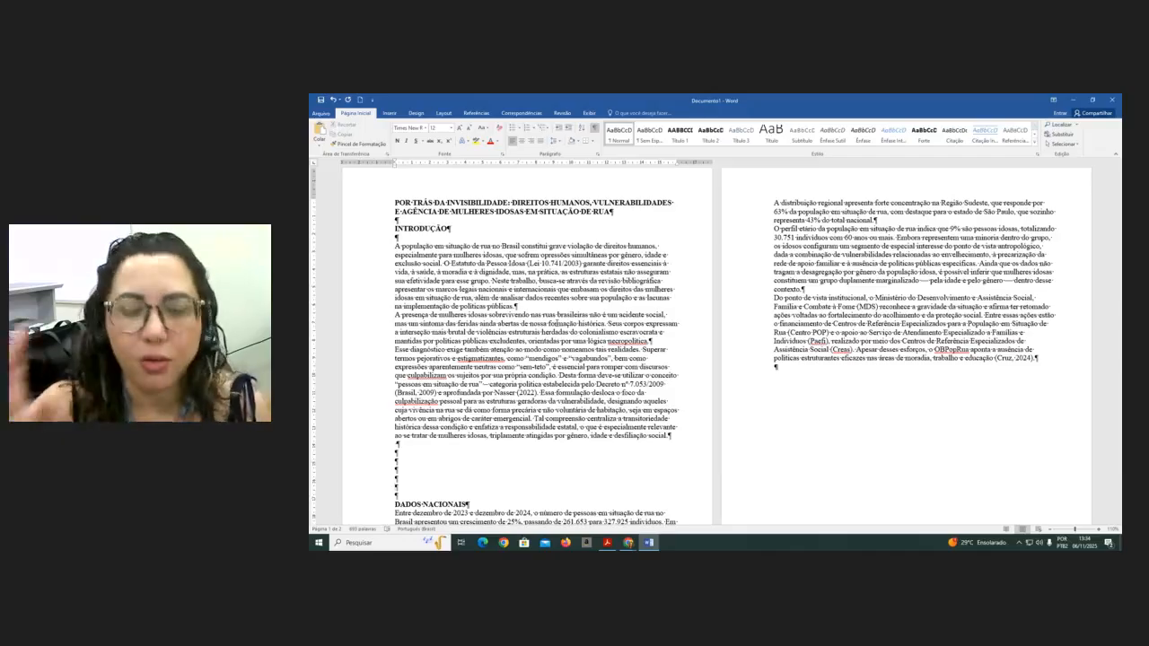
{"action": "key", "text": "ctrl+a"}
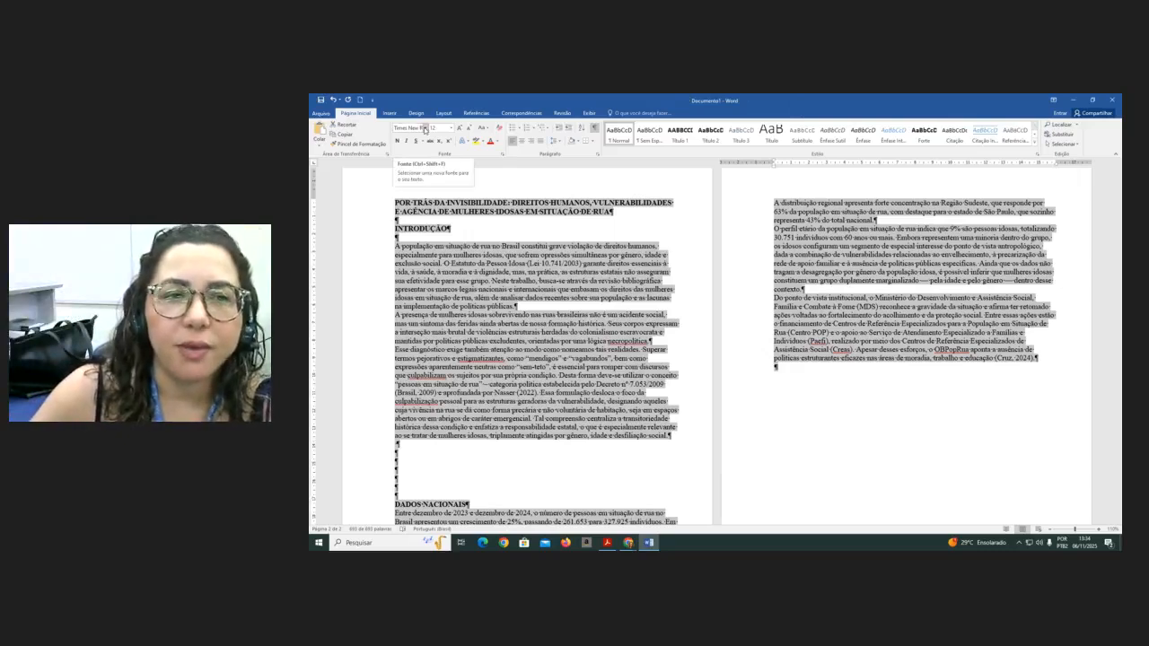
{"action": "left_click", "coordinate": [426, 128]}
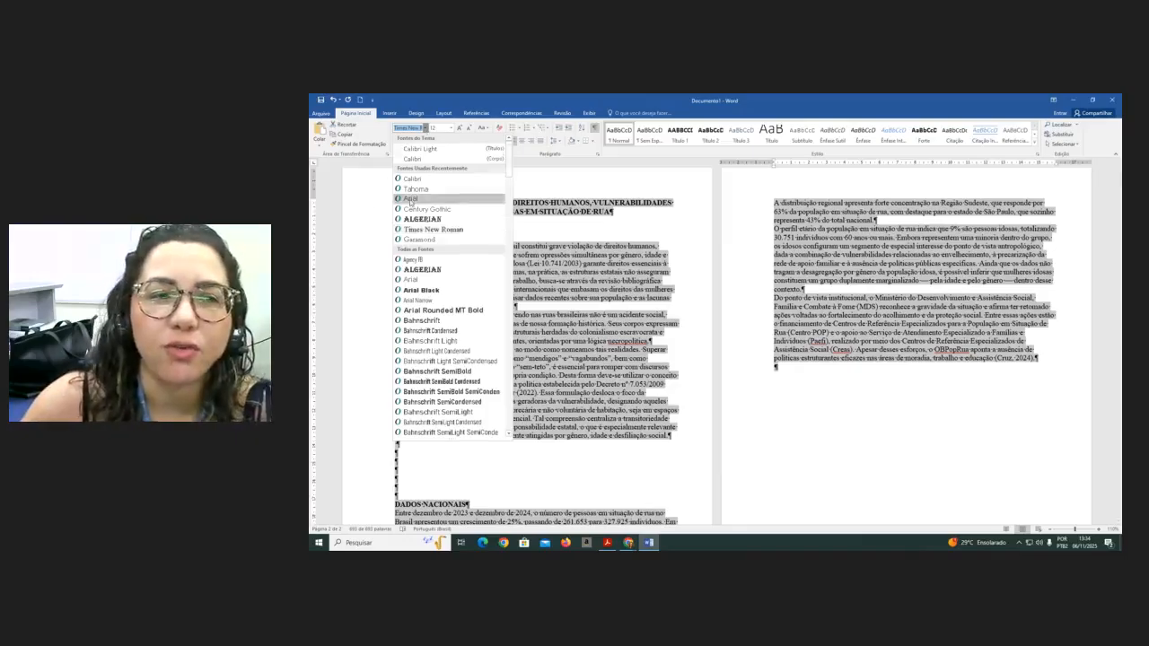
{"action": "left_click", "coordinate": [411, 198]}
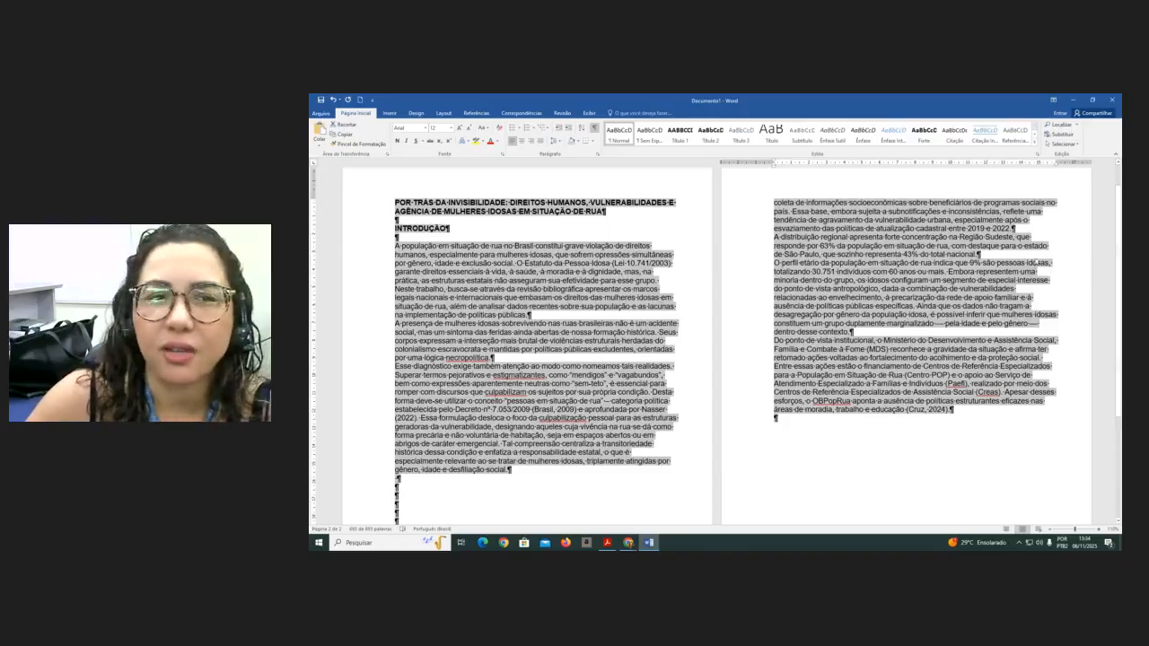
- Set the font color of all text to Automatic and justify it
{"action": "left_click", "coordinate": [499, 143]}
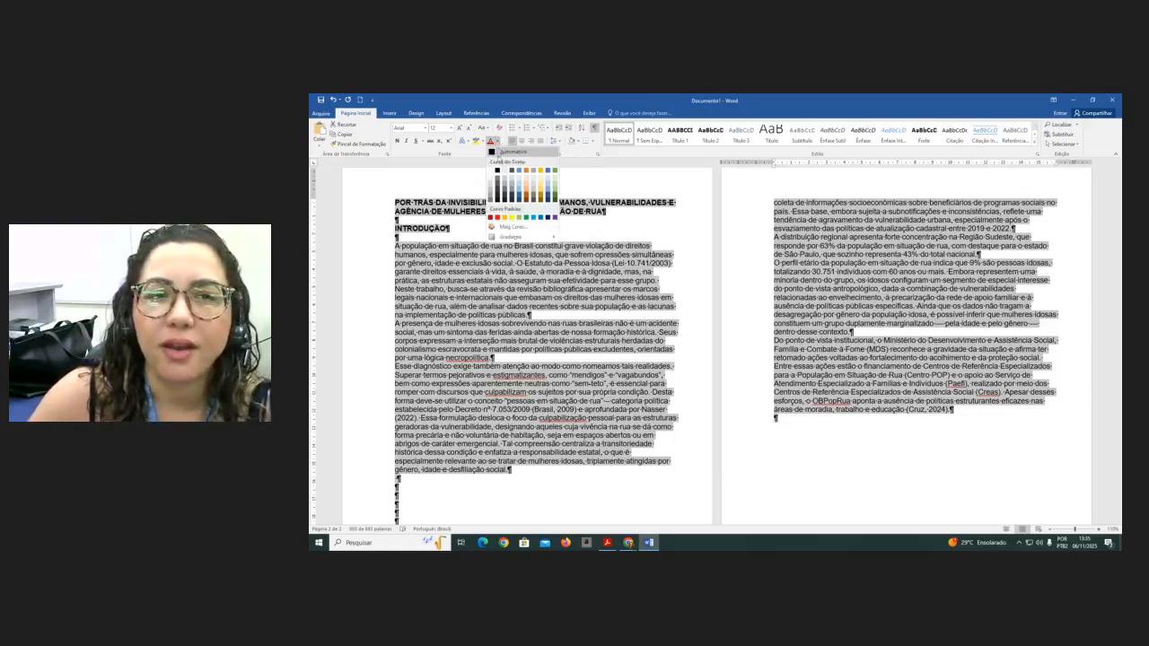
{"action": "left_click", "coordinate": [502, 154]}
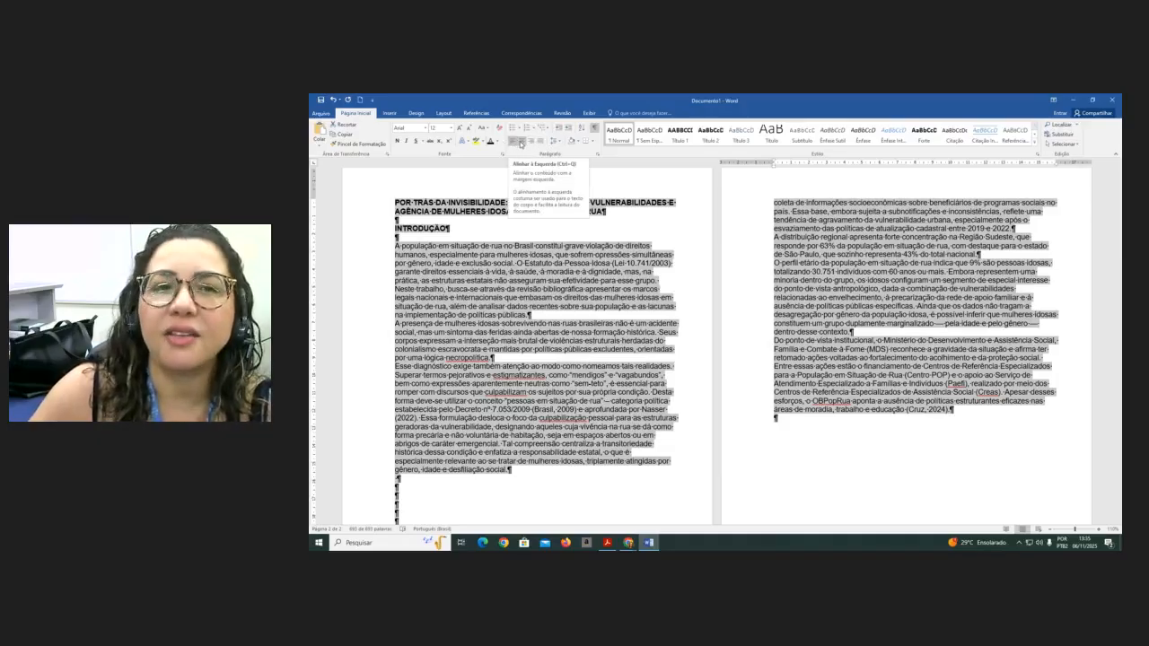
{"action": "left_click", "coordinate": [540, 142]}
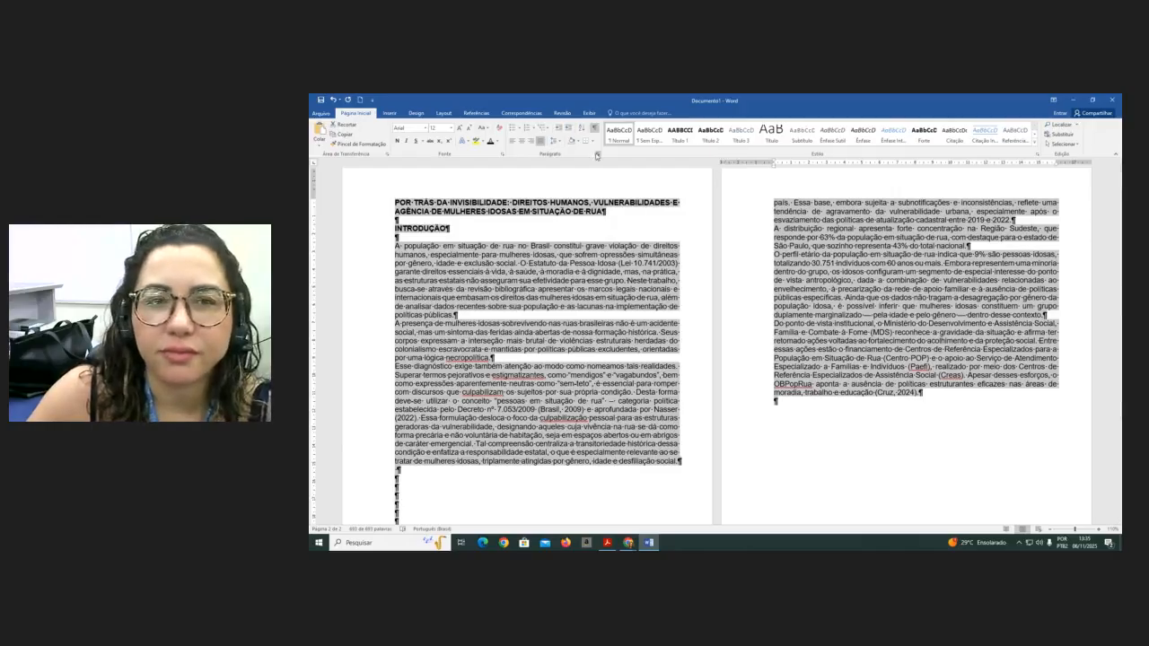
- Set a 1.25 cm first-line indent and 1.5 line spacing for all paragraphs
{"action": "left_click", "coordinate": [597, 155]}
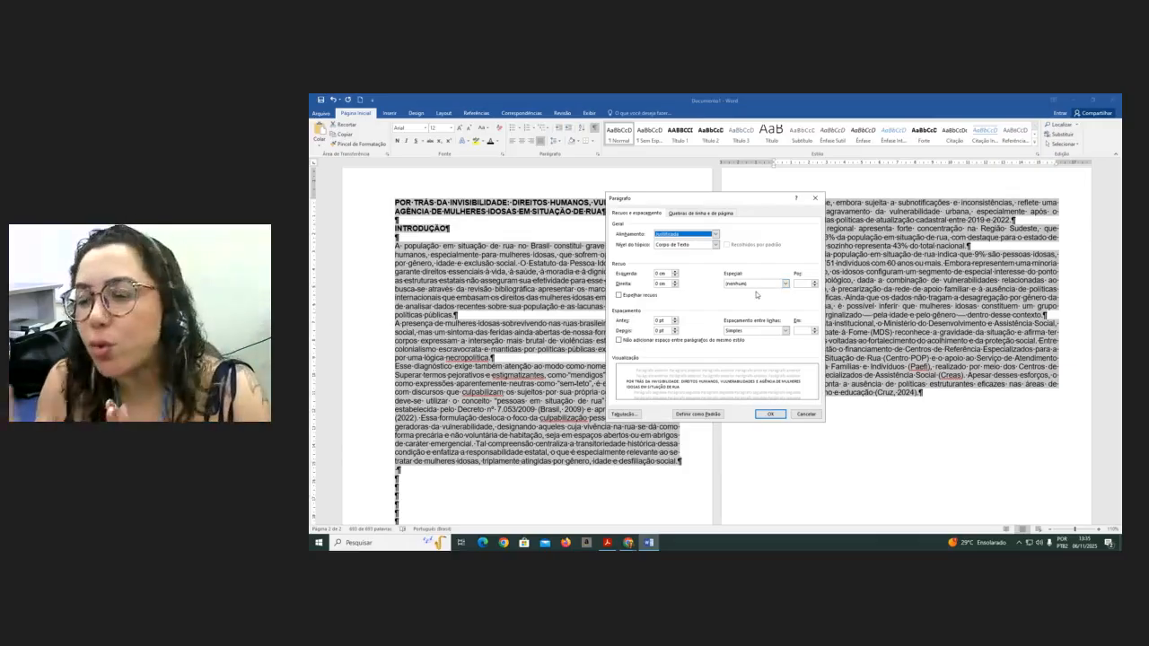
{"action": "left_click", "coordinate": [785, 284]}
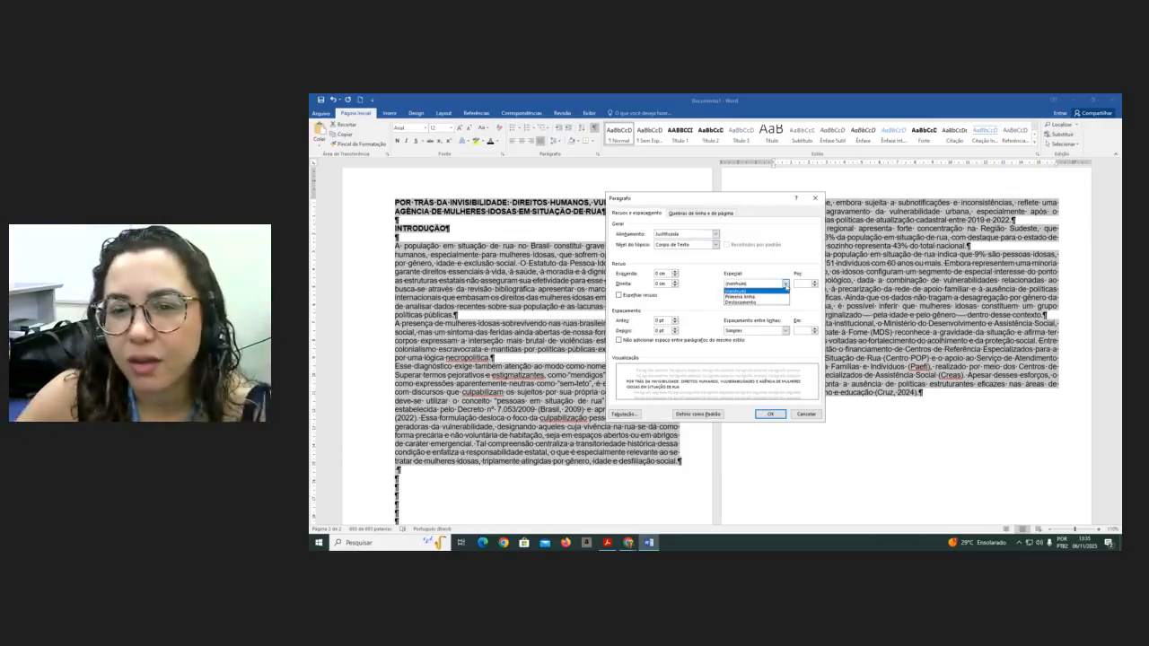
{"action": "left_click", "coordinate": [763, 297]}
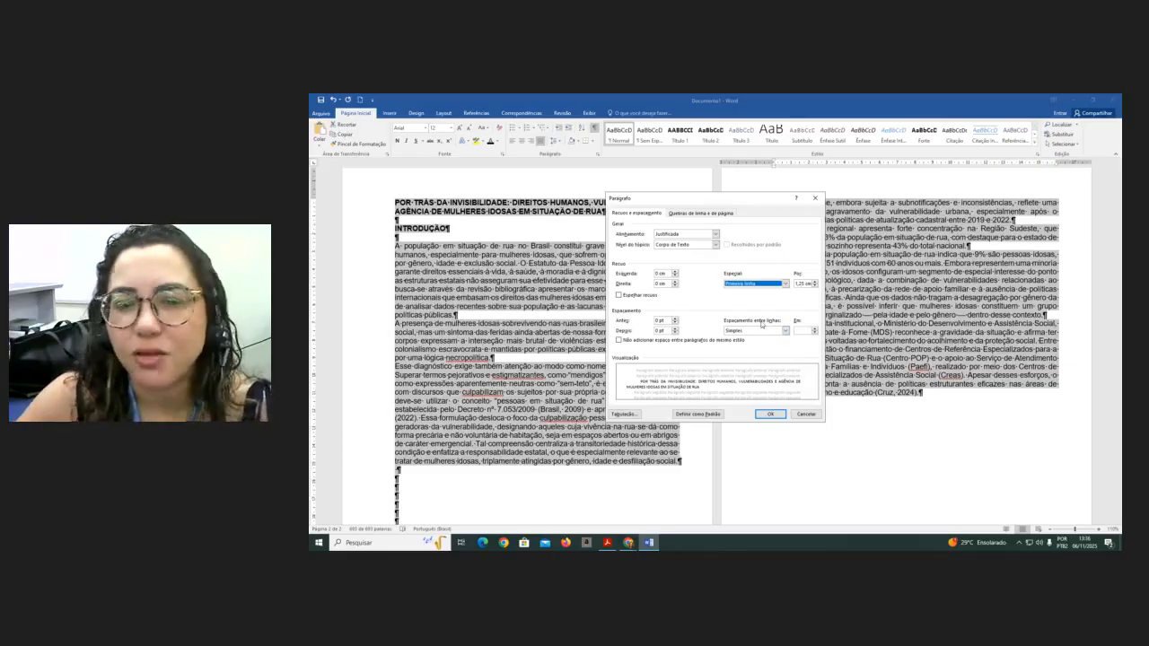
{"action": "left_click", "coordinate": [785, 331]}
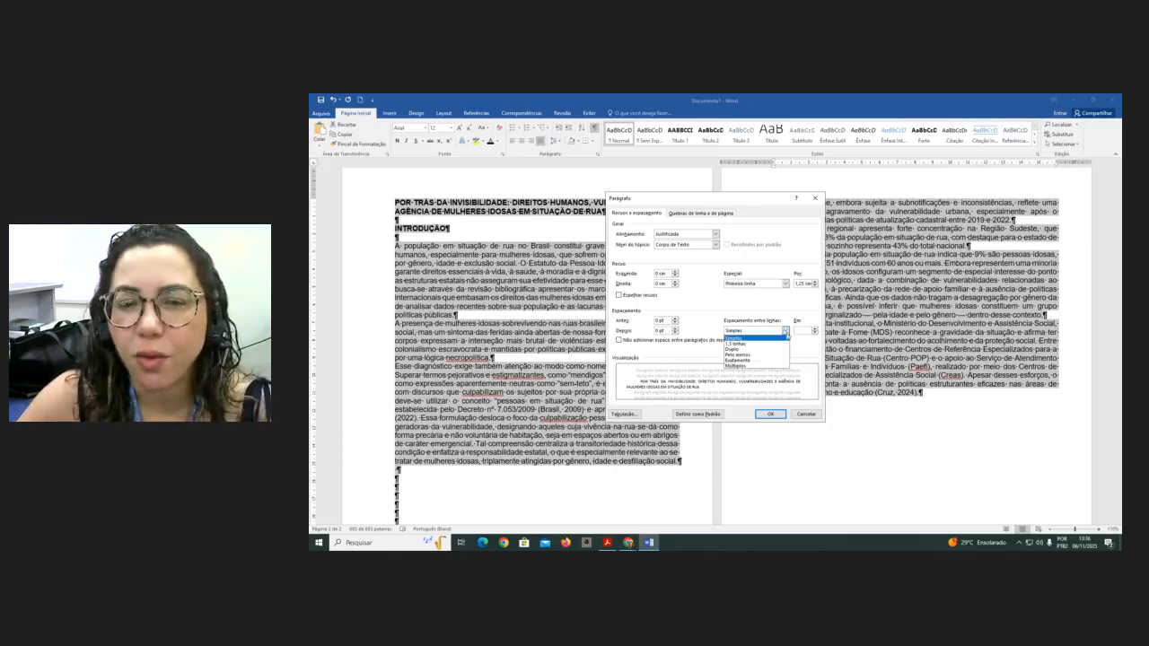
{"action": "left_click", "coordinate": [741, 344]}
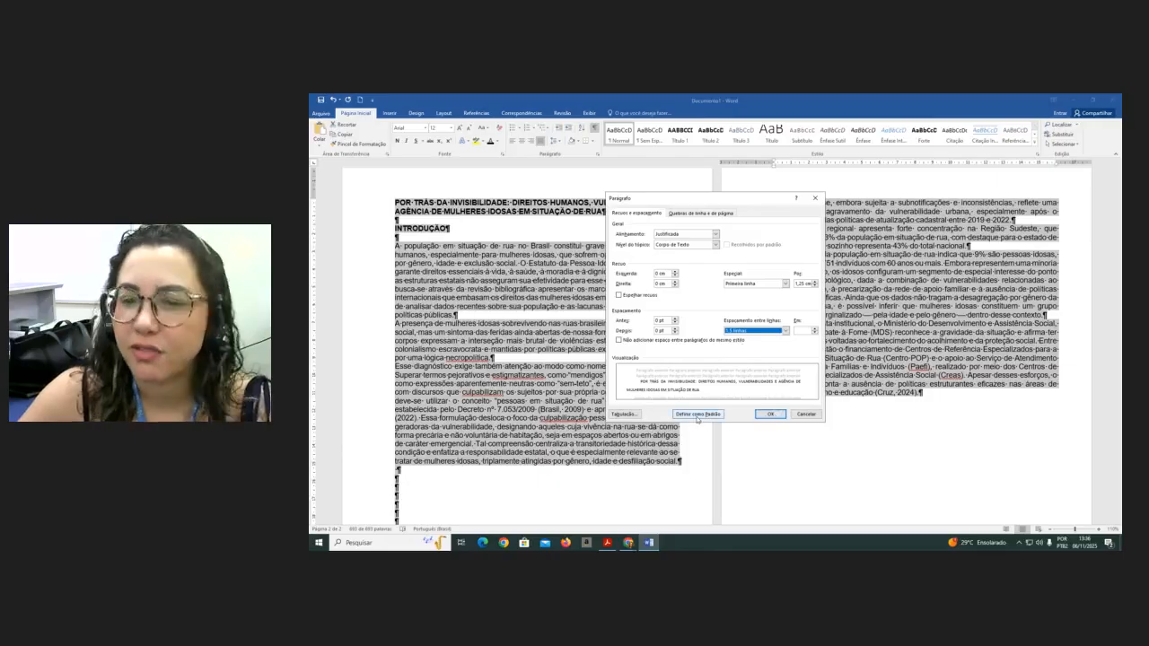
{"action": "left_click", "coordinate": [774, 415]}
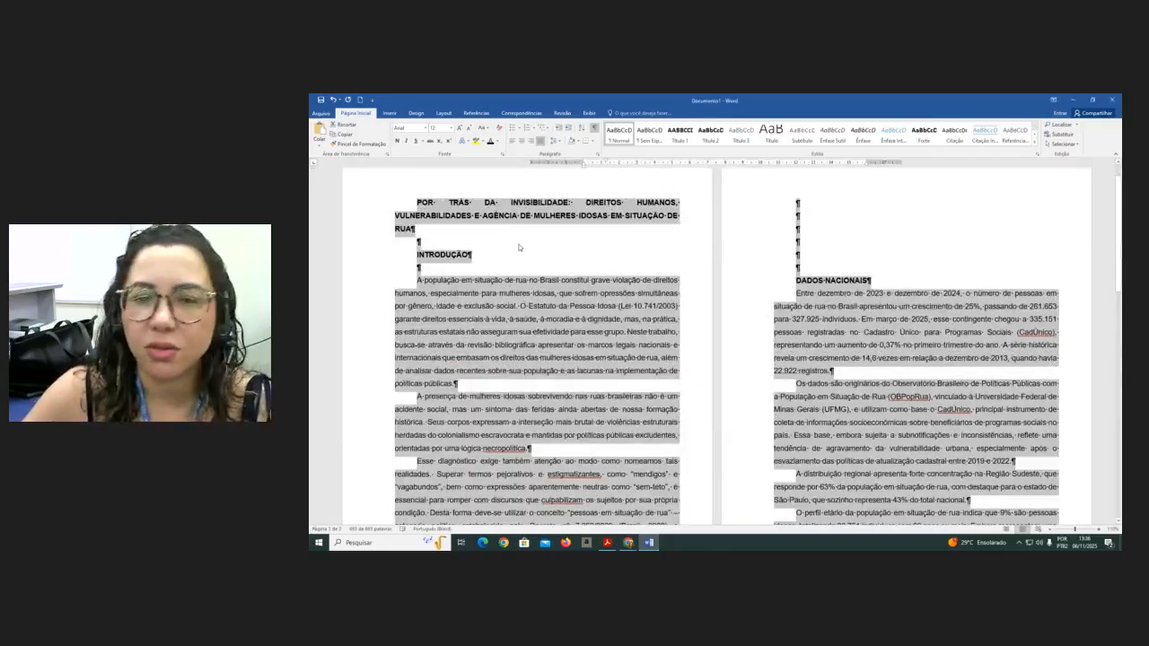
- Remove the blank lines above the DADOS NACIONAIS heading on page 2 and add one blank line below it
{"action": "left_click", "coordinate": [485, 255]}
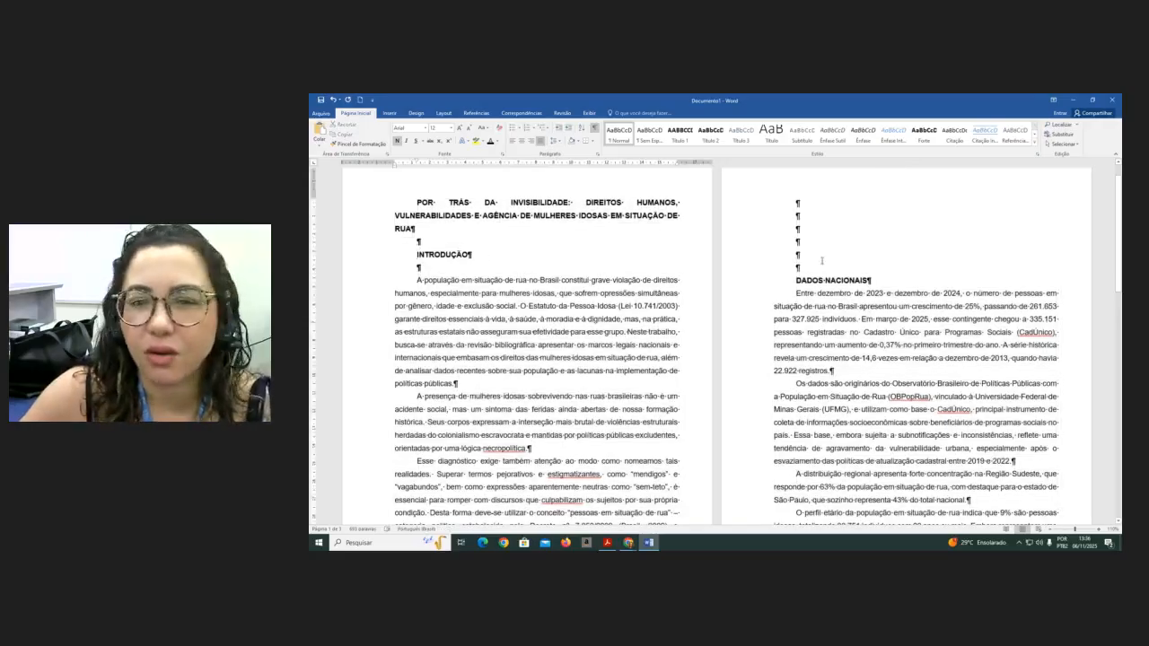
{"action": "left_click", "coordinate": [811, 203]}
{"action": "key", "text": "Delete"}
{"action": "key", "text": "Delete"}
{"action": "key", "text": "Delete"}
{"action": "key", "text": "Delete"}
{"action": "key", "text": "Delete"}
{"action": "key", "text": "Delete"}
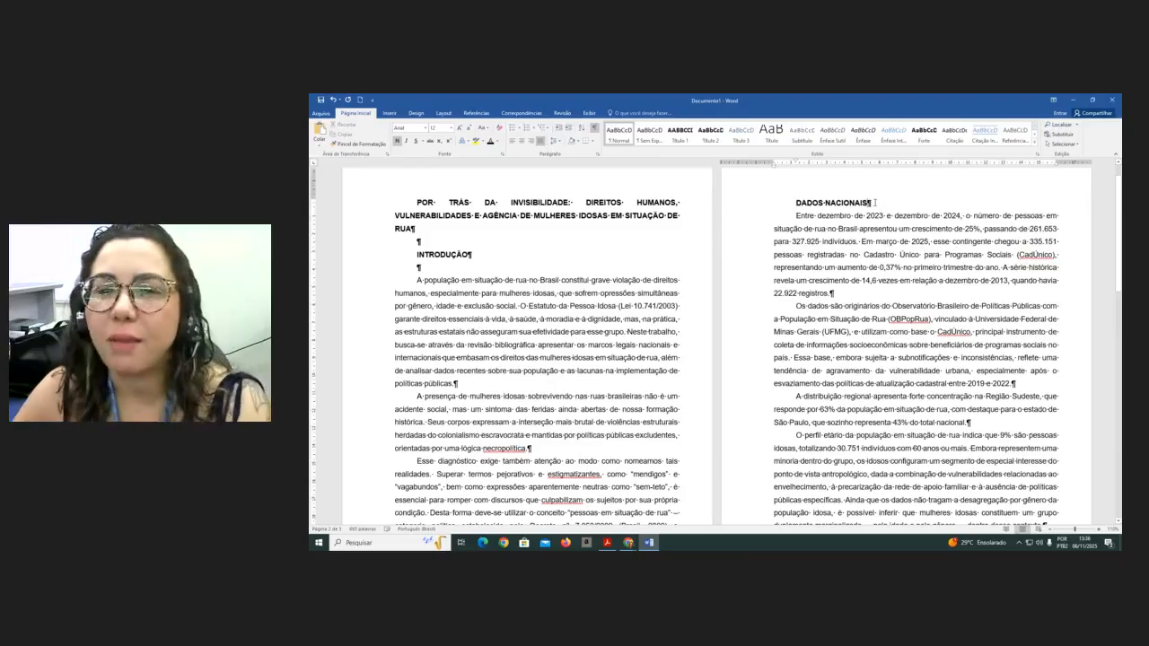
{"action": "left_click", "coordinate": [874, 203]}
{"action": "key", "text": "Return"}
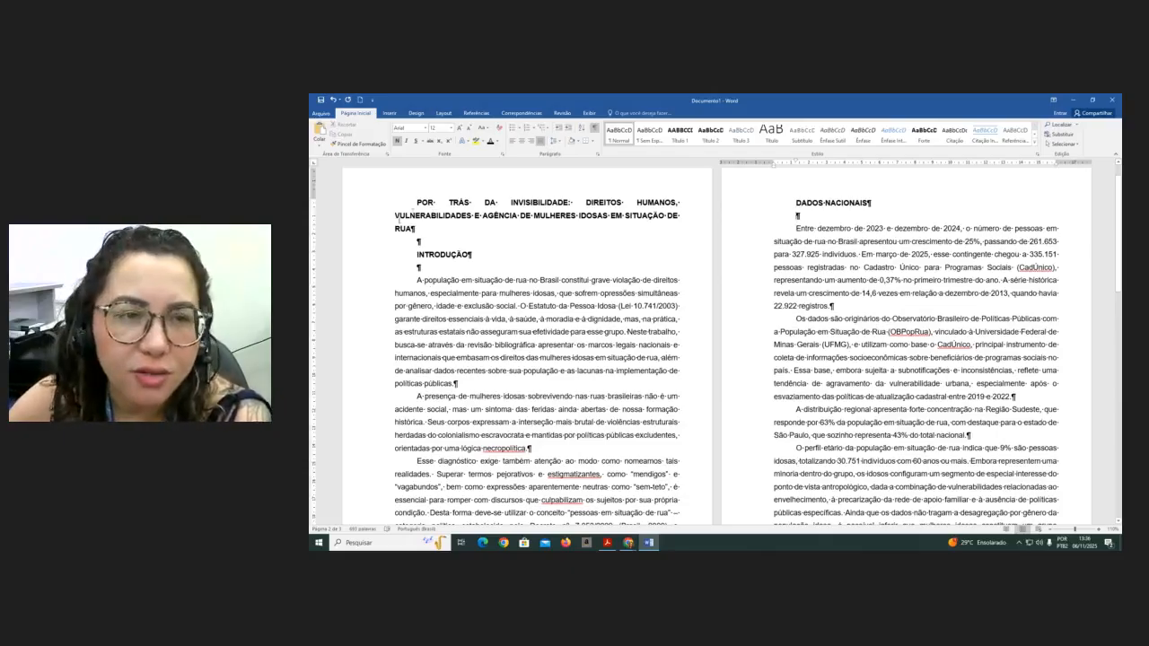
- Remove the first-line indent from the document title and center it
{"action": "left_click", "coordinate": [416, 203]}
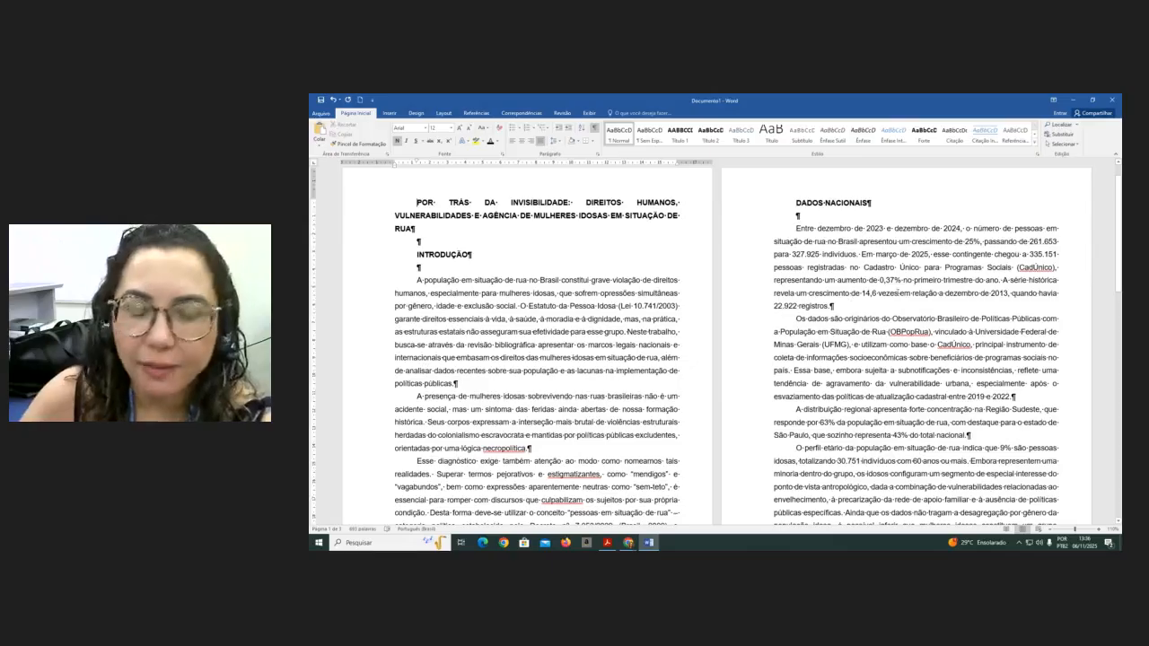
{"action": "key", "text": "BackSpace"}
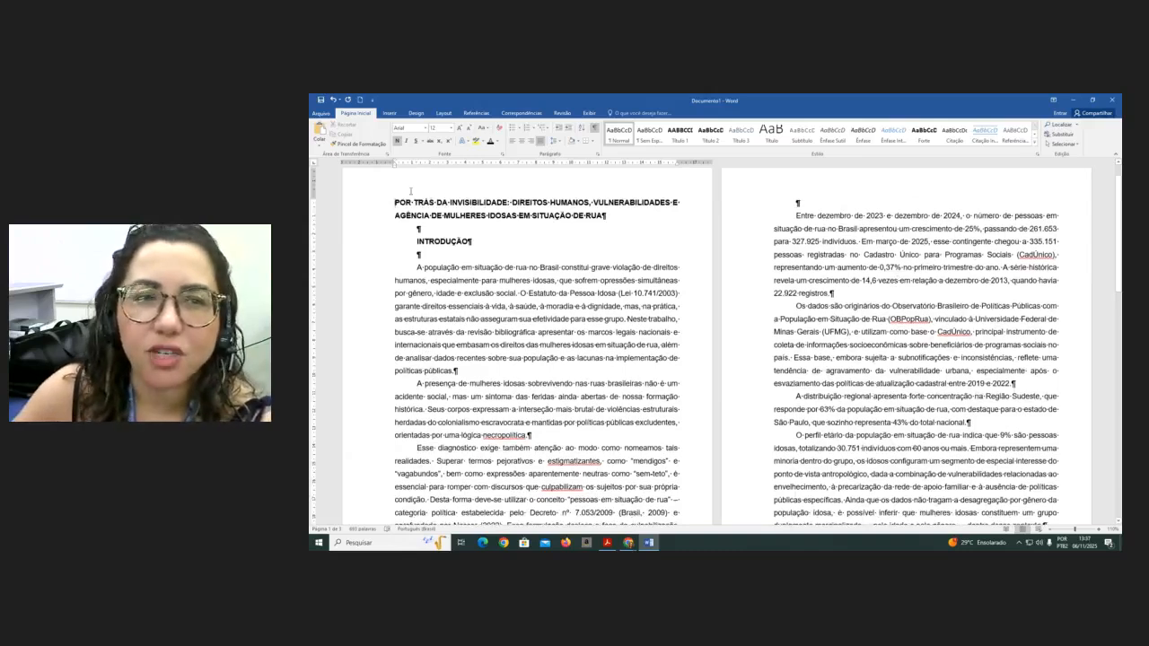
{"action": "left_click", "coordinate": [522, 143]}
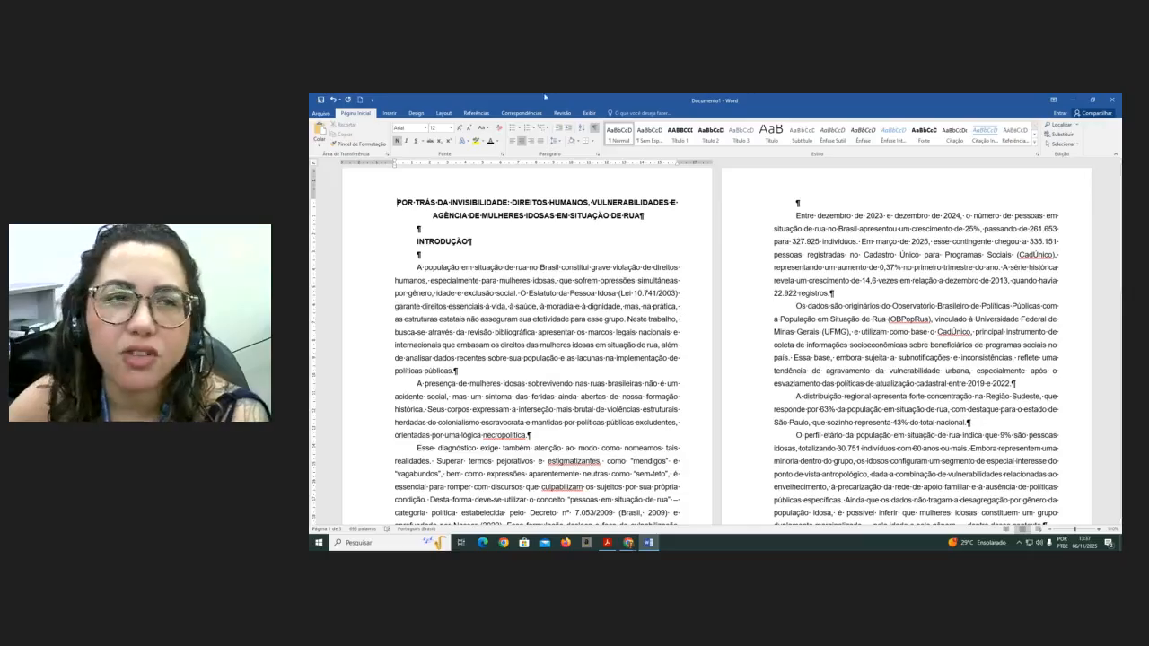
- Insert plain page numbers at the top right of each page, then leave the header
{"action": "left_click", "coordinate": [389, 113]}
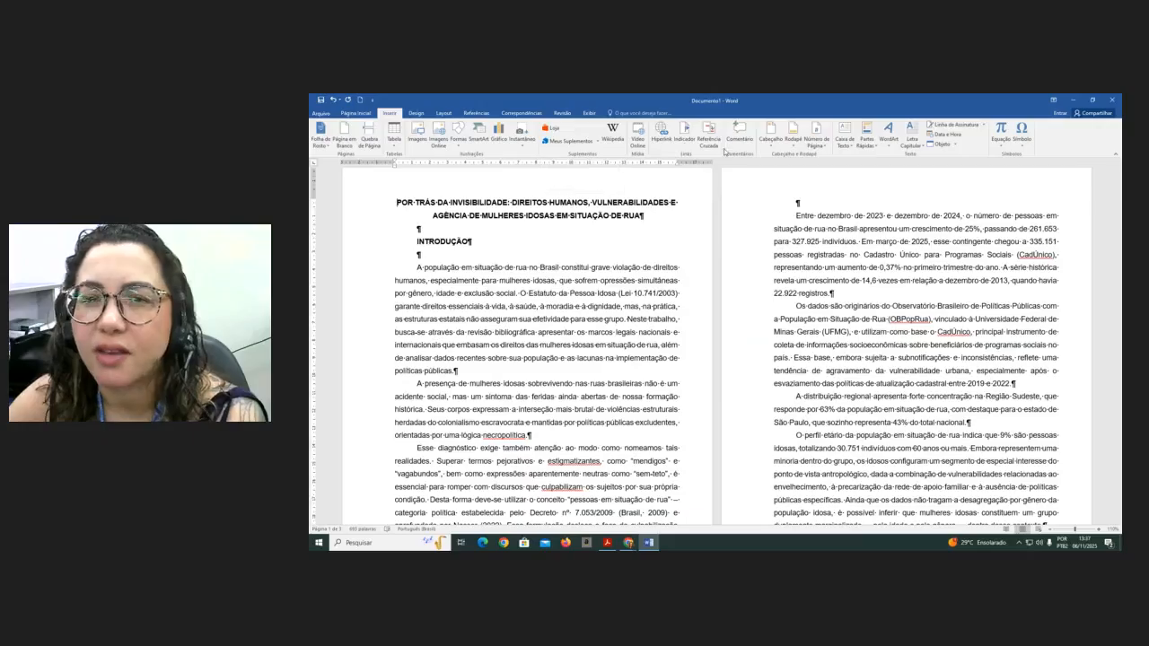
{"action": "left_click", "coordinate": [828, 145]}
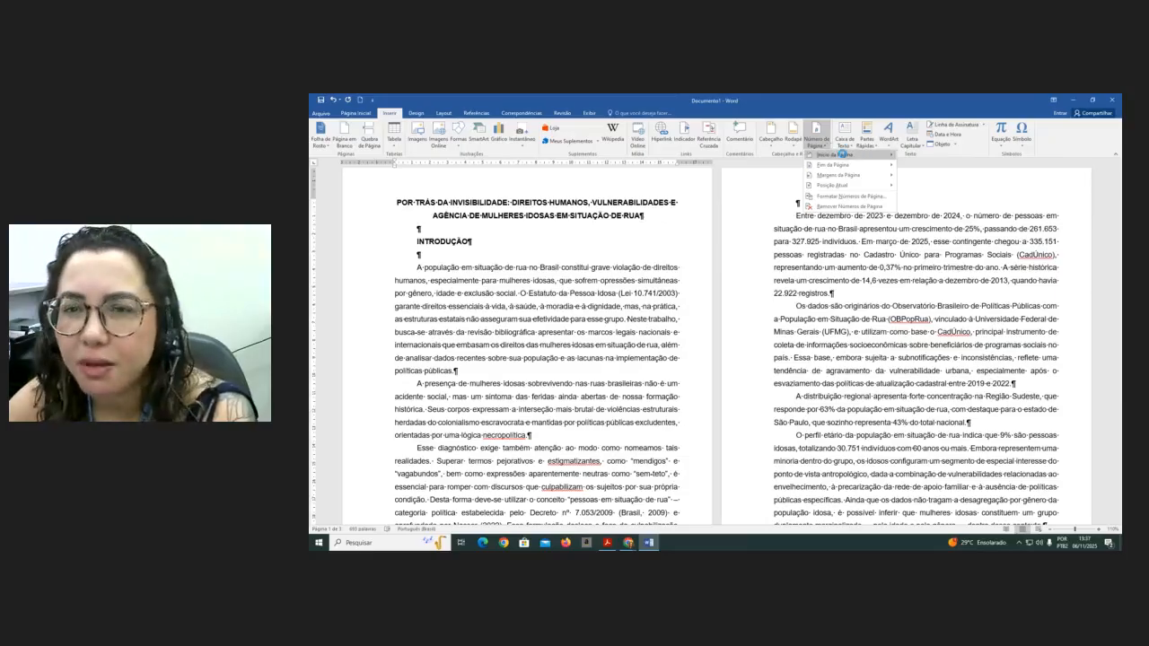
{"action": "mouse_move", "coordinate": [840, 155]}
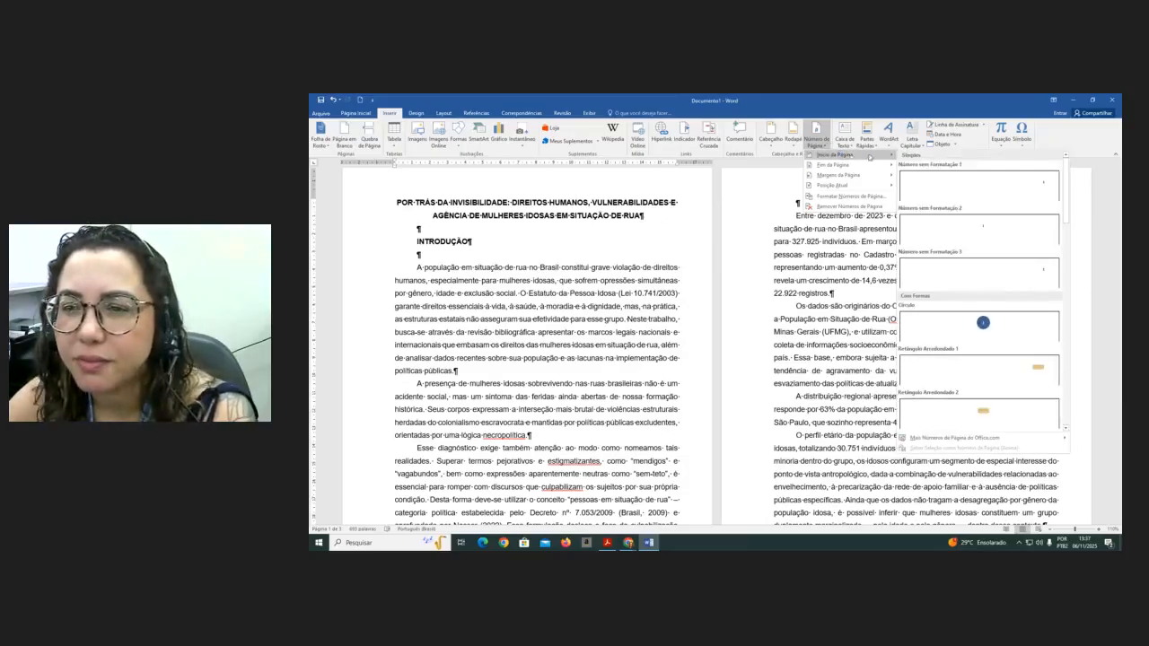
{"action": "left_click", "coordinate": [966, 278]}
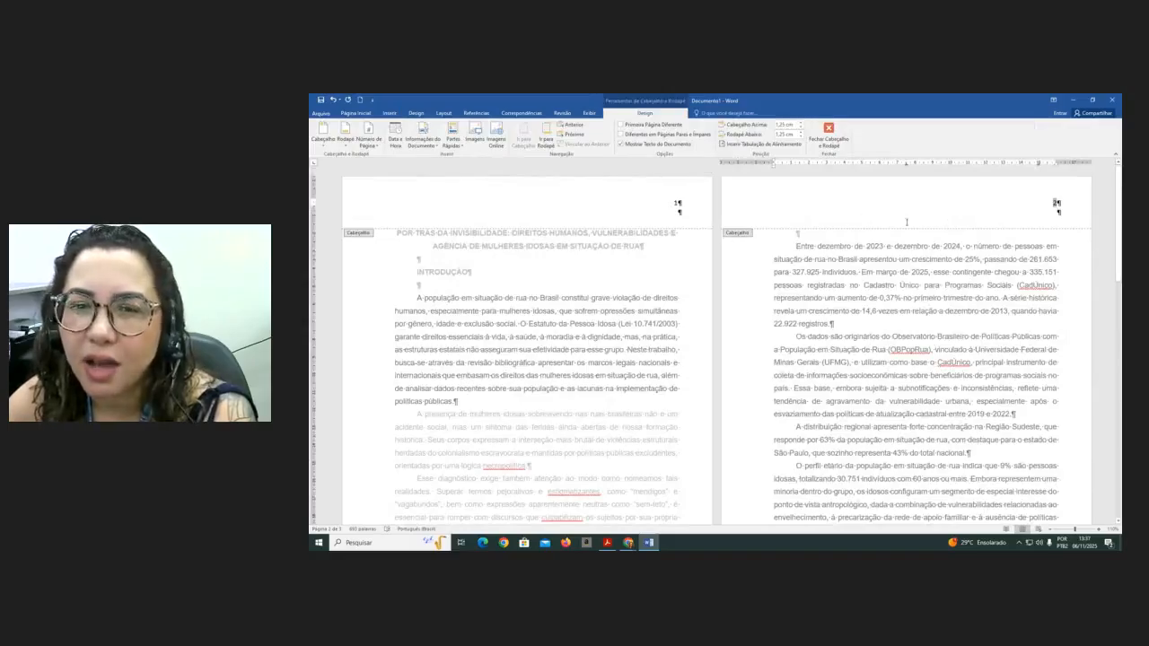
{"action": "scroll", "coordinate": [875, 234], "scroll_direction": "down", "scroll_amount": 5}
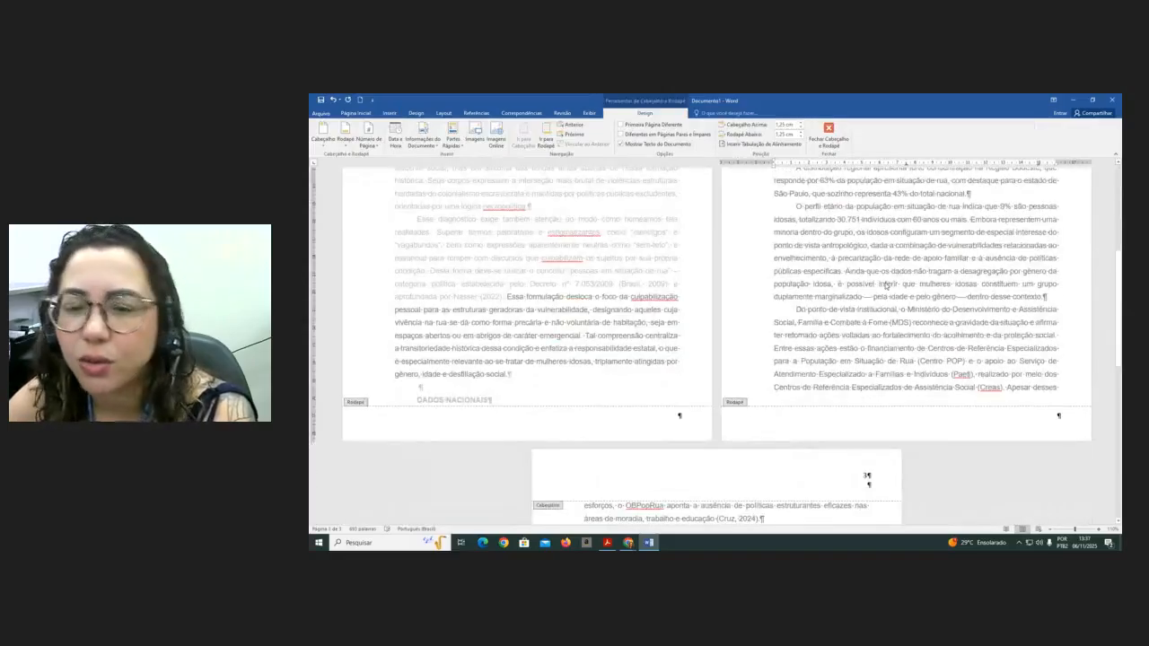
{"action": "scroll", "coordinate": [886, 285], "scroll_direction": "up", "scroll_amount": 4}
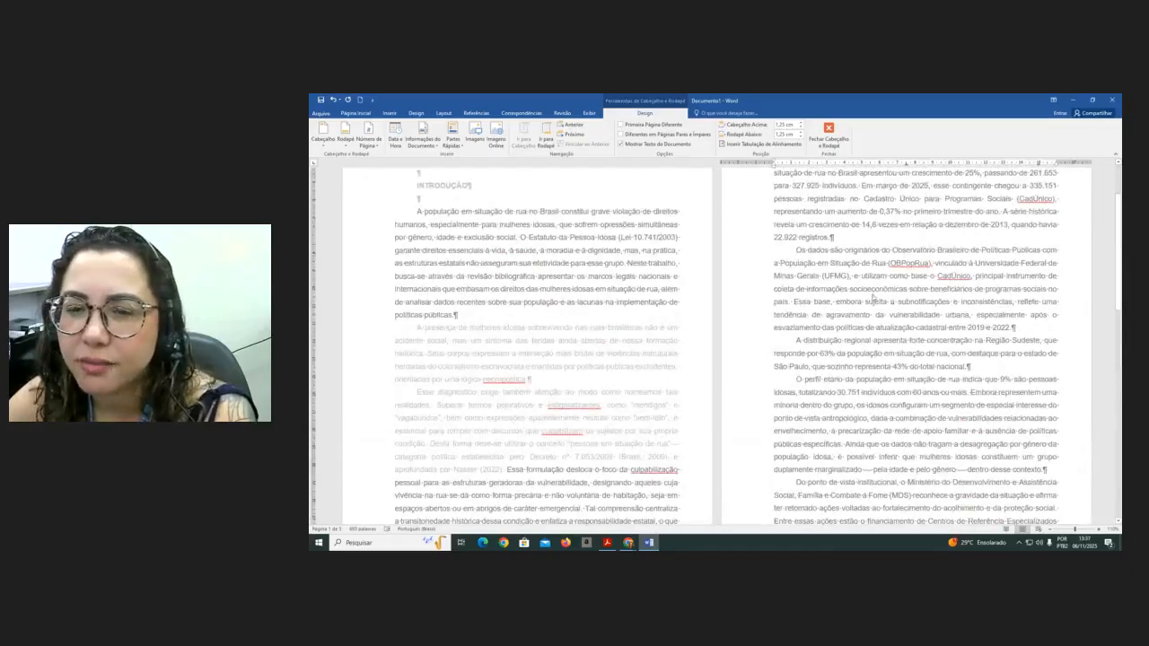
{"action": "double_click", "coordinate": [874, 297]}
- Hide the formatting marks to review the formatted pages
{"action": "scroll", "coordinate": [871, 297], "scroll_direction": "up", "scroll_amount": 2}
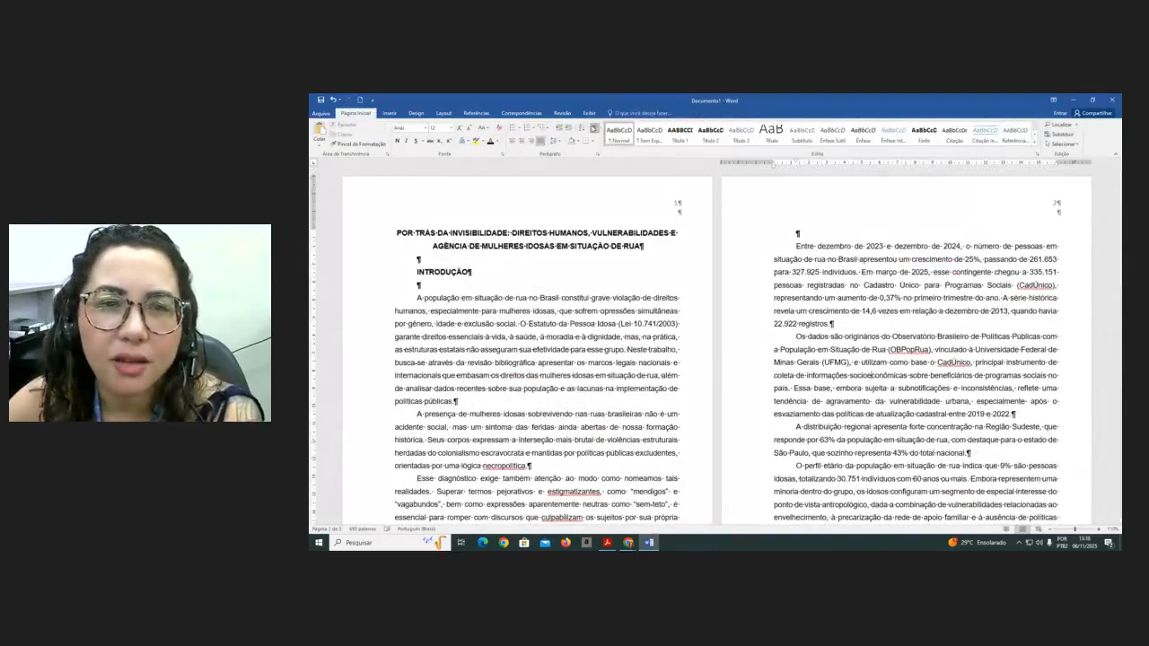
{"action": "left_click", "coordinate": [593, 129]}
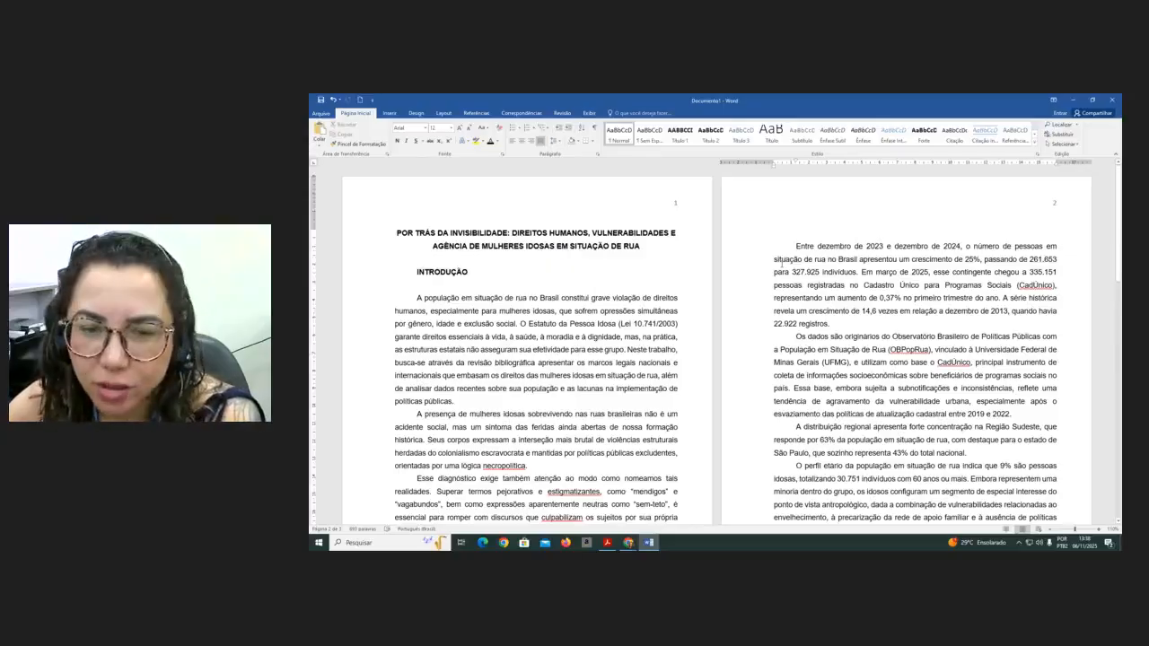
{"action": "scroll", "coordinate": [575, 378], "scroll_direction": "down", "scroll_amount": 2}
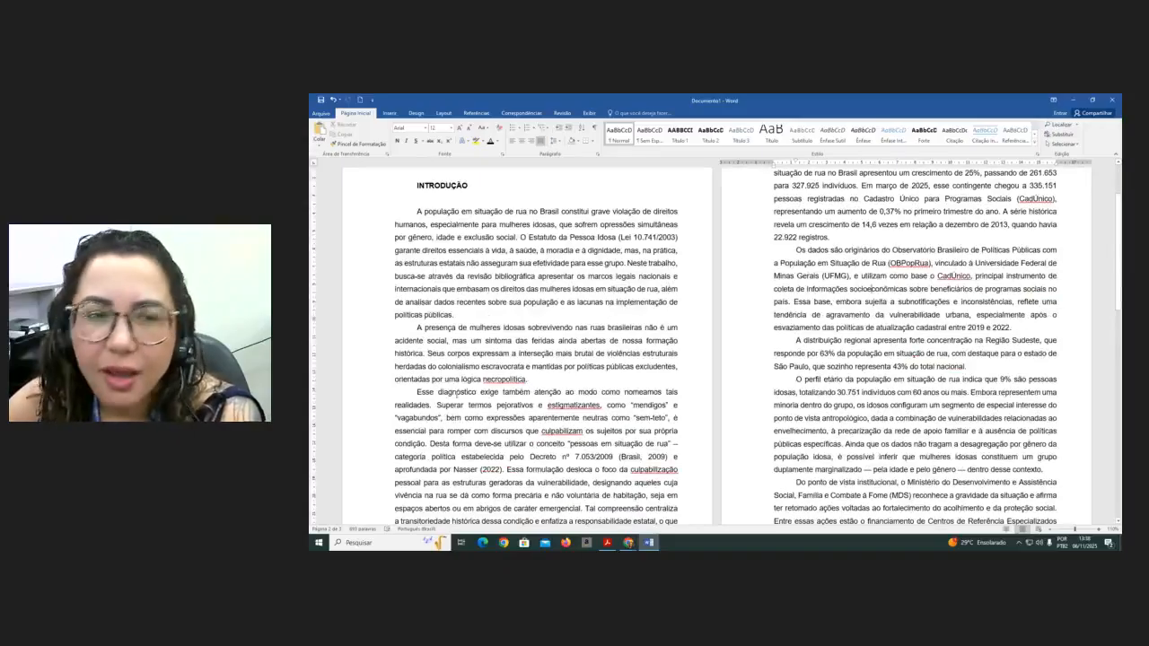
- Undo the last six formatting changes, returning the document text to its original formatting
{"action": "scroll", "coordinate": [457, 395], "scroll_direction": "up", "scroll_amount": 2}
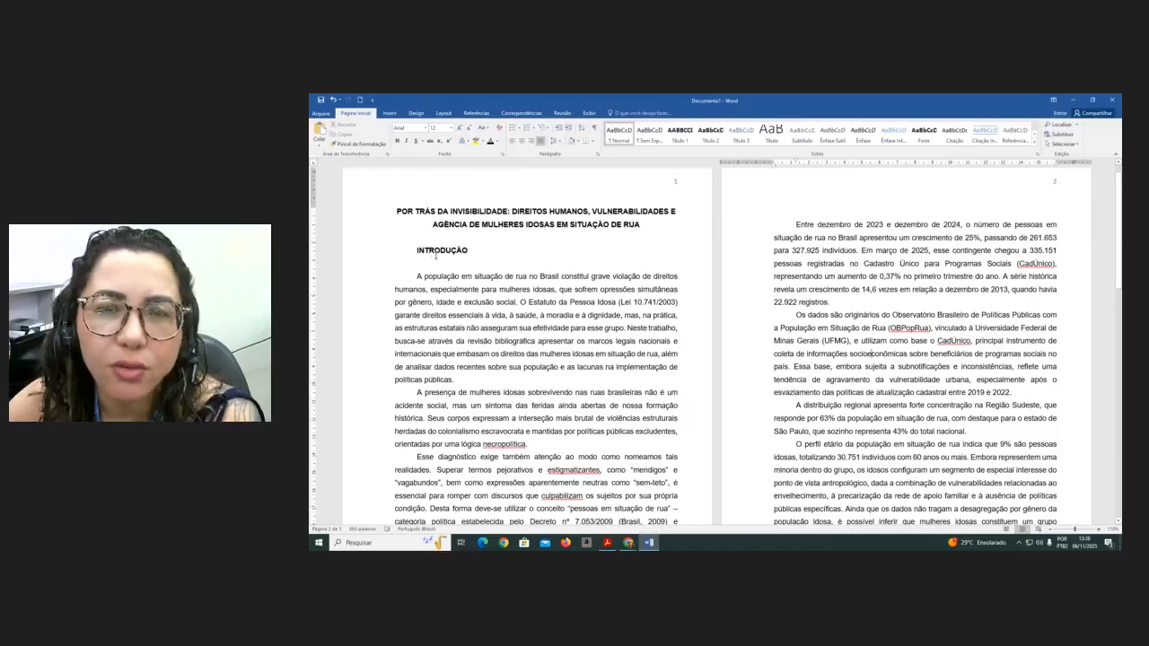
{"action": "scroll", "coordinate": [382, 378], "scroll_direction": "down", "scroll_amount": 7}
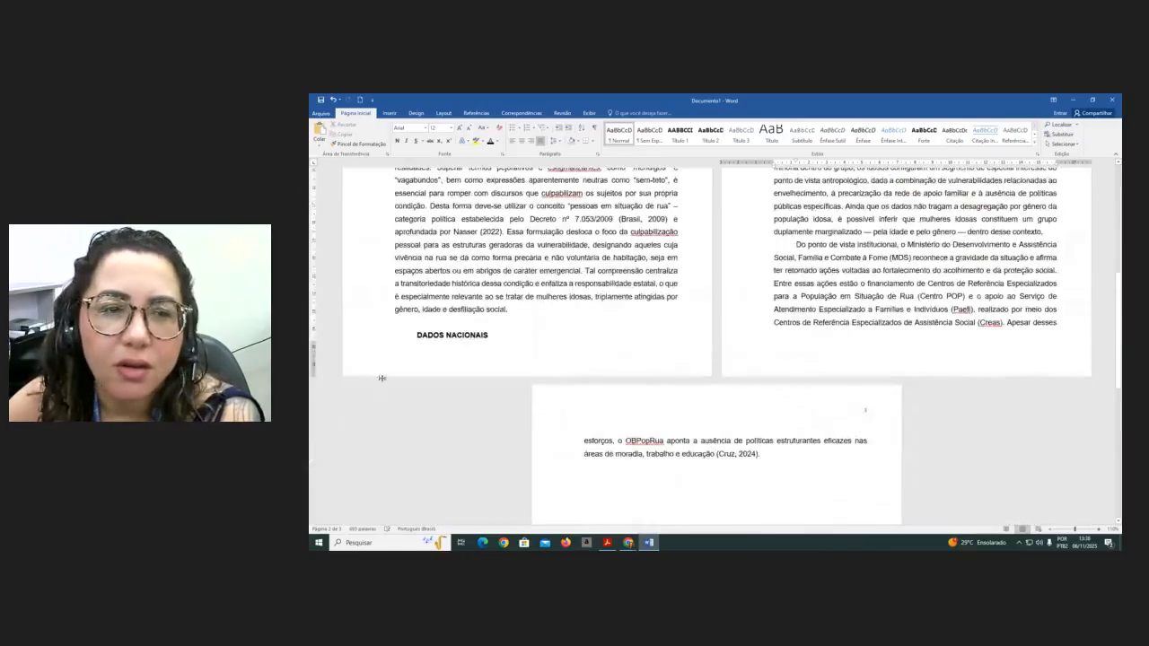
{"action": "scroll", "coordinate": [599, 375], "scroll_direction": "up", "scroll_amount": 7}
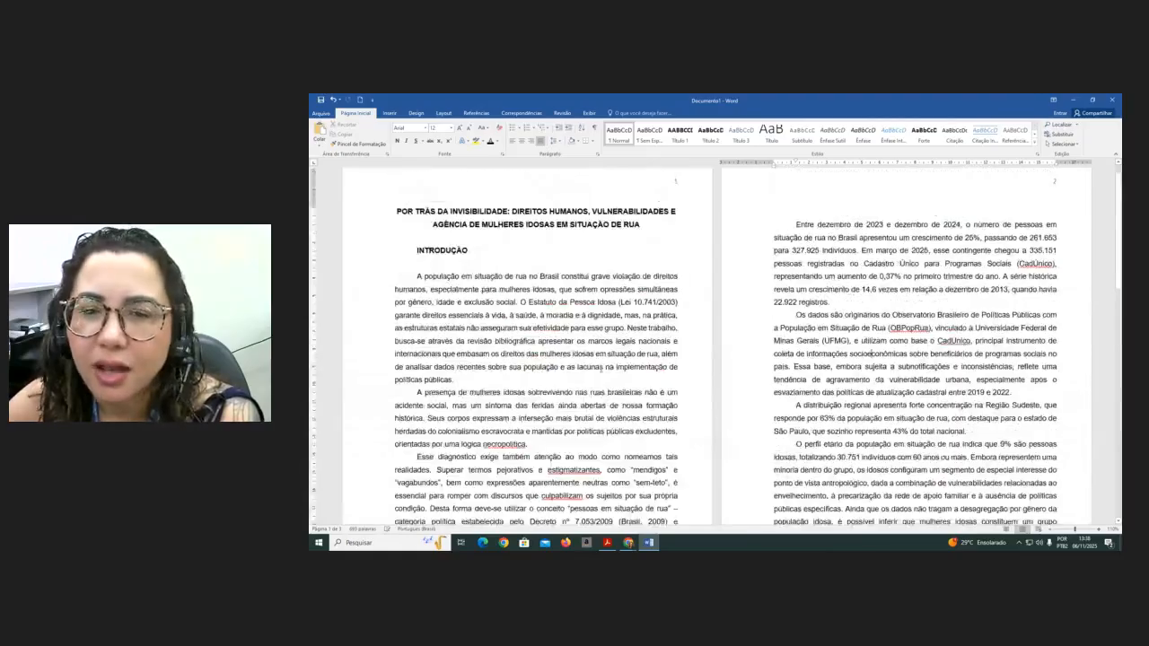
{"action": "scroll", "coordinate": [581, 364], "scroll_direction": "up", "scroll_amount": 1}
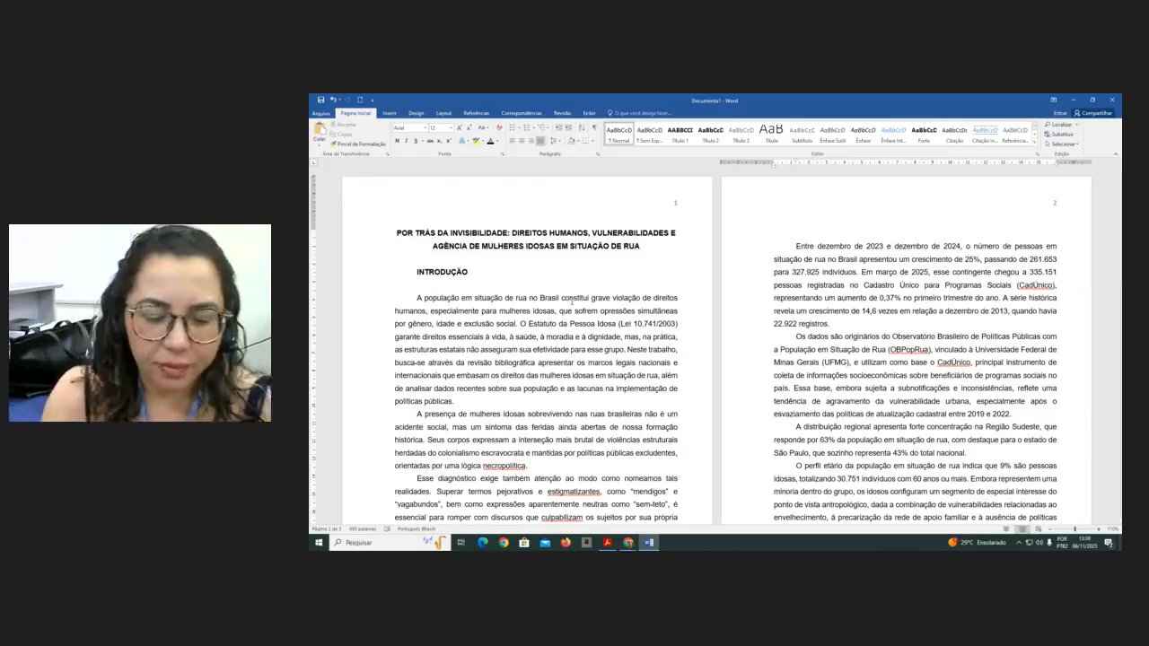
{"action": "key", "text": "ctrl+Home"}
{"action": "key", "text": "ctrl+z"}
{"action": "key", "text": "ctrl+z"}
{"action": "key", "text": "ctrl+z"}
{"action": "key", "text": "ctrl+z"}
{"action": "key", "text": "ctrl+z"}
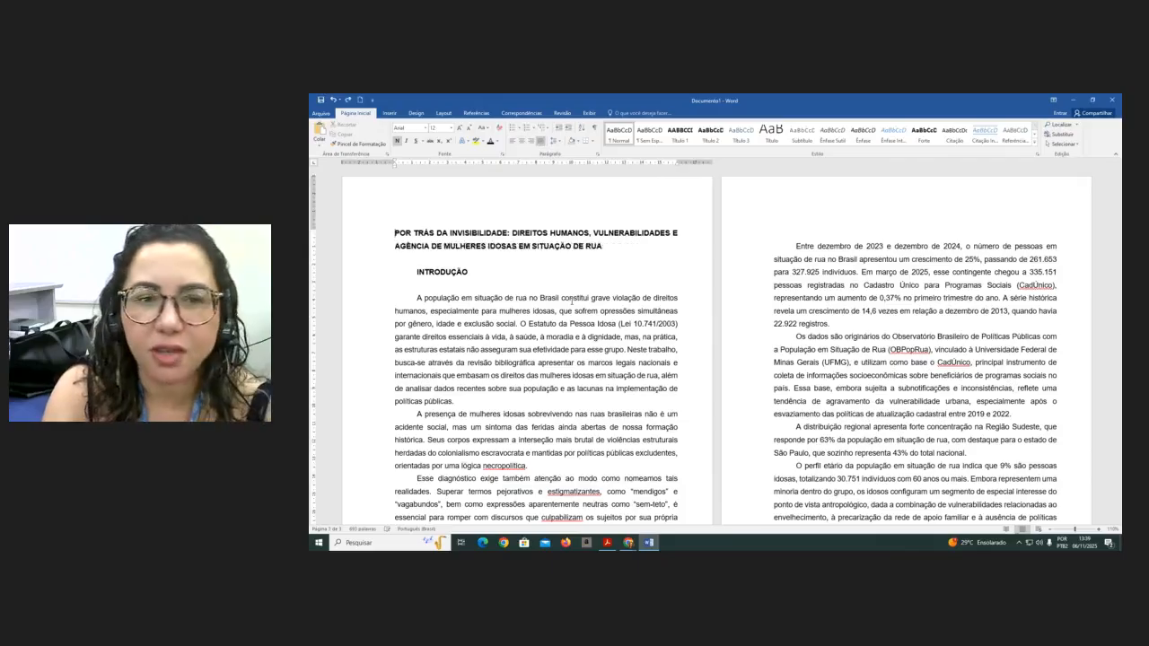
{"action": "key", "text": "ctrl+z"}
{"action": "key", "text": "ctrl+z"}
{"action": "key", "text": "ctrl+z"}
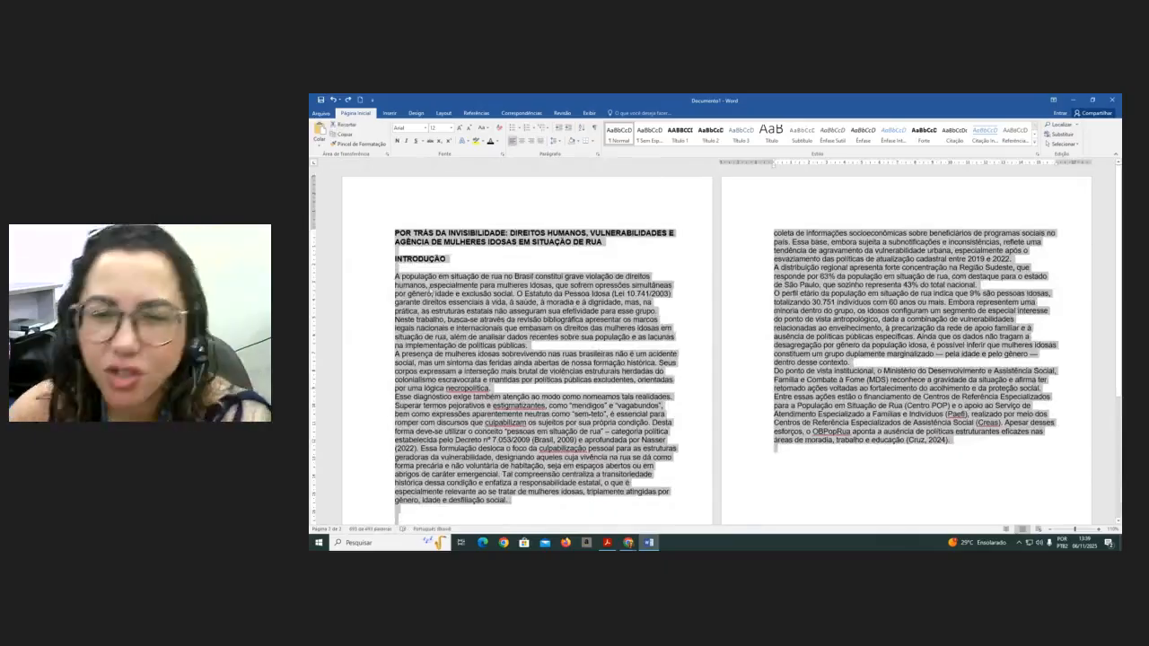
- Modify the Normal style to use Arial, justified alignment and 1.5 line spacing
{"action": "left_click", "coordinate": [722, 261]}
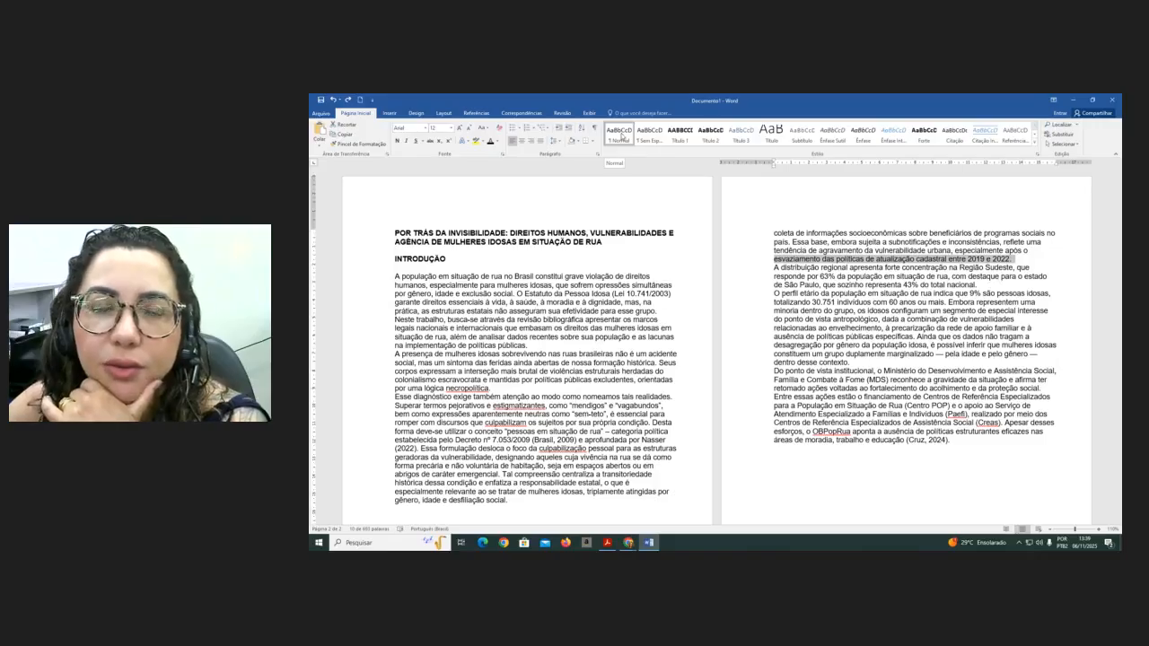
{"action": "right_click", "coordinate": [621, 136]}
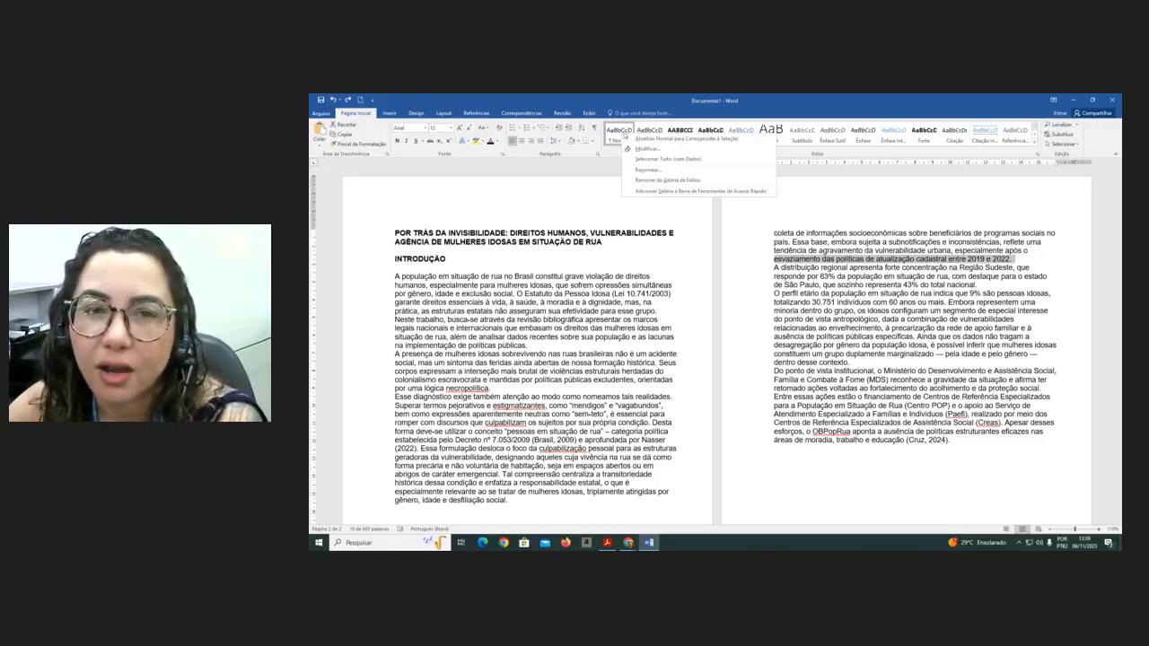
{"action": "left_click", "coordinate": [632, 149]}
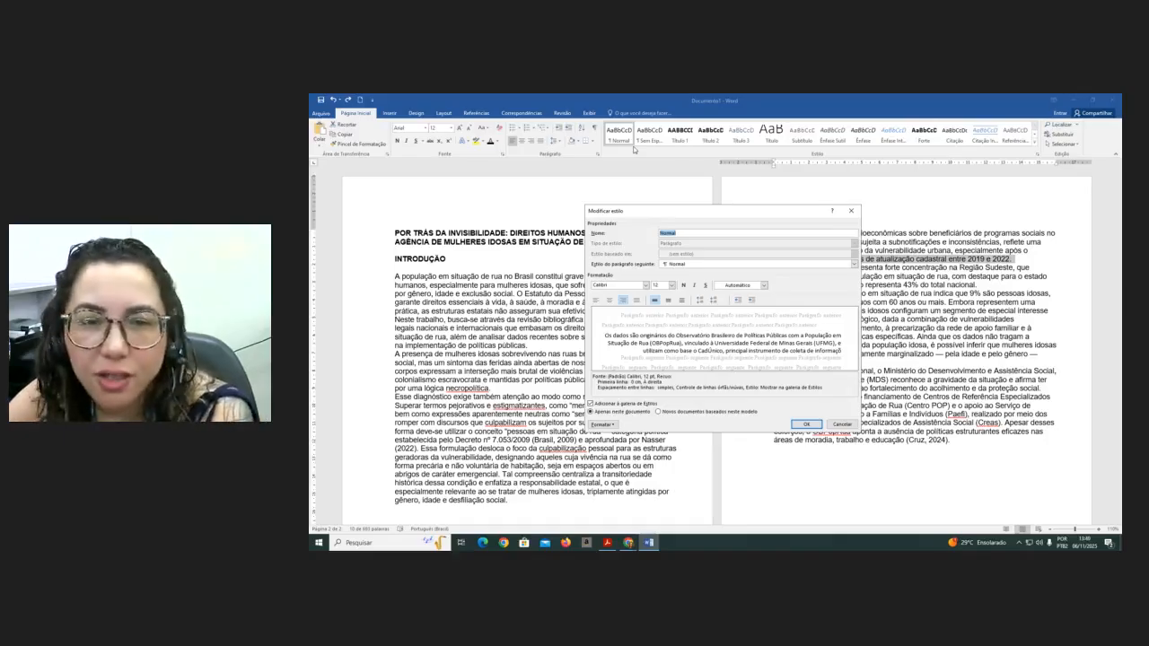
{"action": "left_click", "coordinate": [646, 286]}
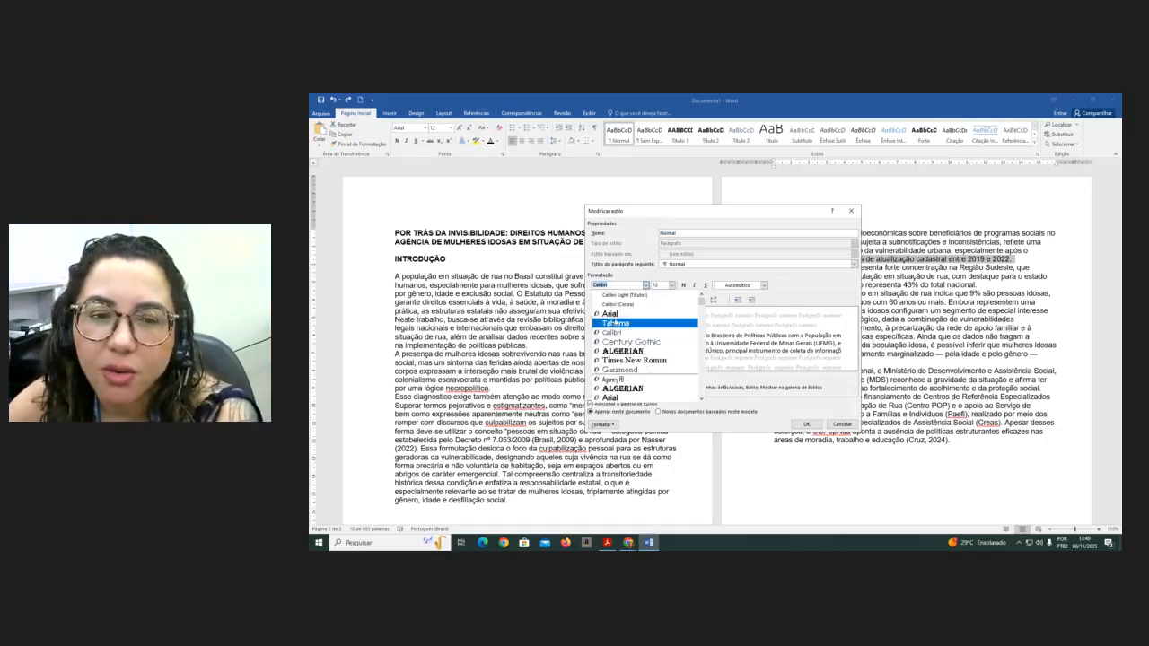
{"action": "left_click", "coordinate": [616, 314]}
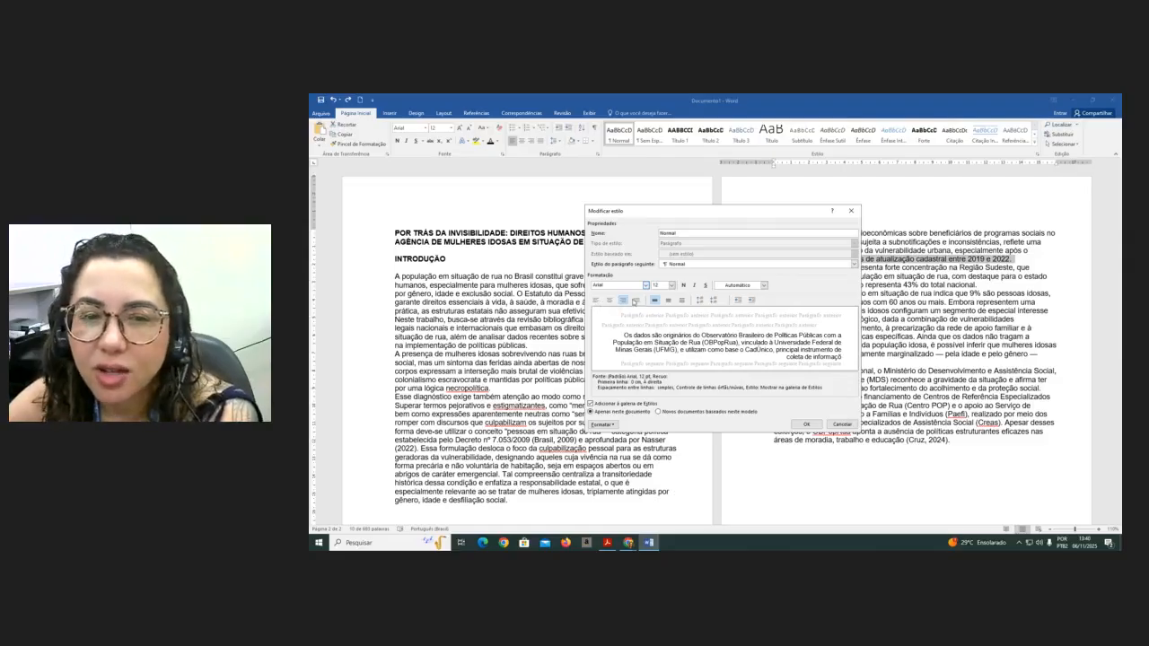
{"action": "left_click", "coordinate": [637, 301]}
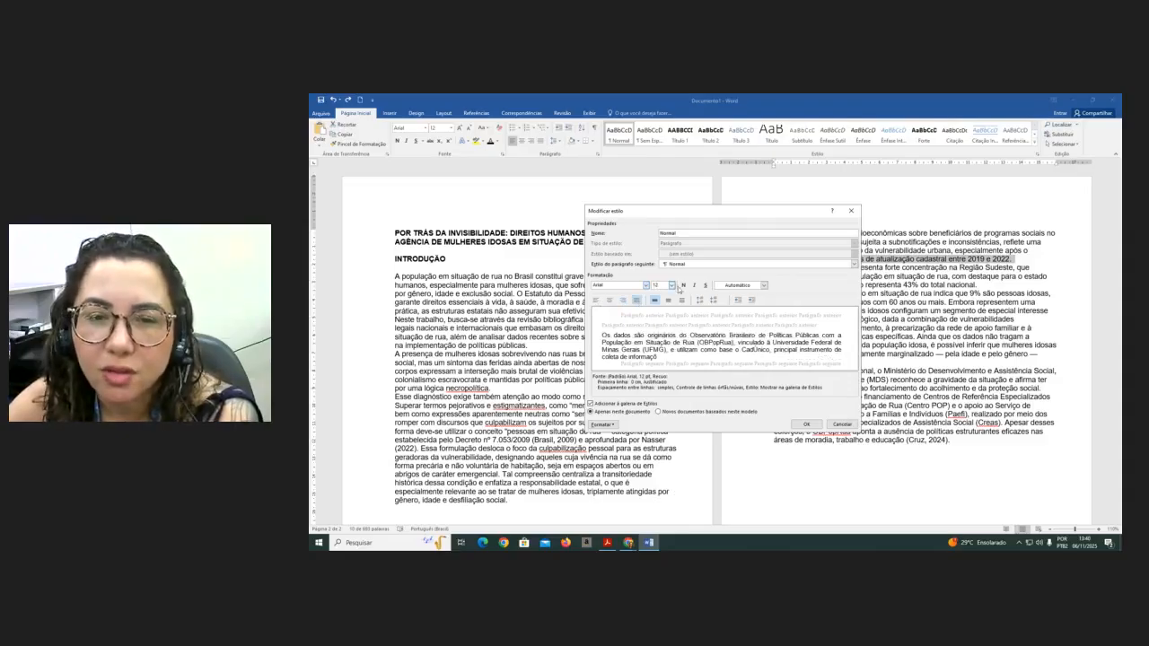
{"action": "left_click", "coordinate": [764, 285]}
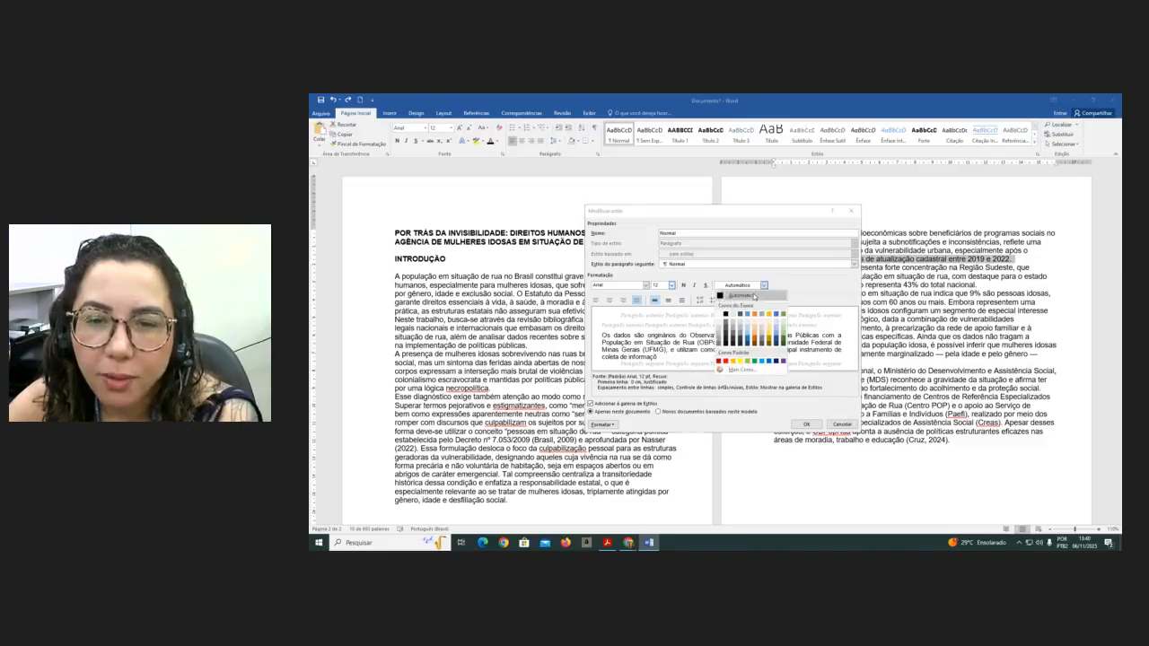
{"action": "left_click", "coordinate": [763, 285]}
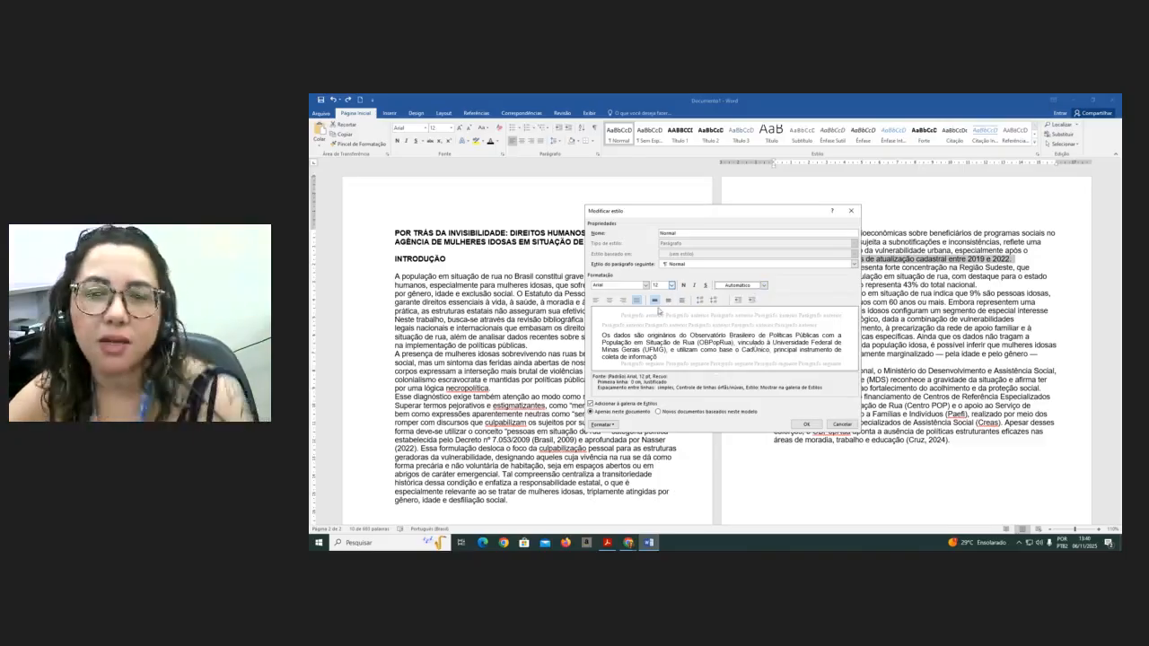
{"action": "left_click", "coordinate": [667, 301]}
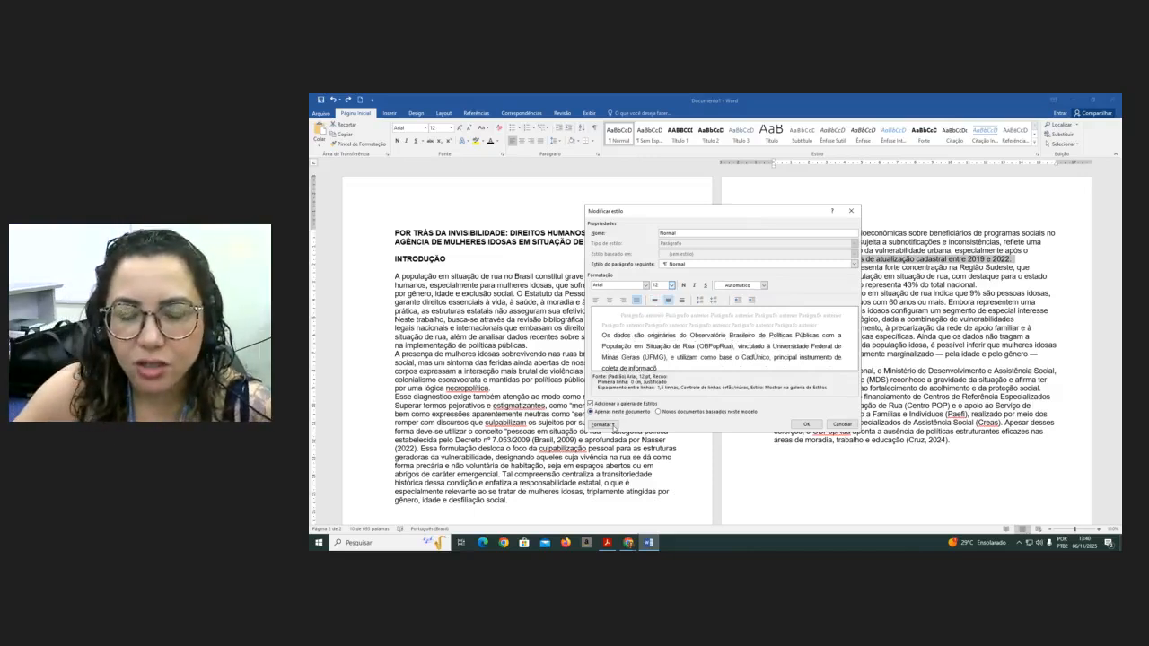
- Give the Normal style a 1.25 cm first-line indent, apply it to new documents based on the template, and save
{"action": "left_click", "coordinate": [614, 424]}
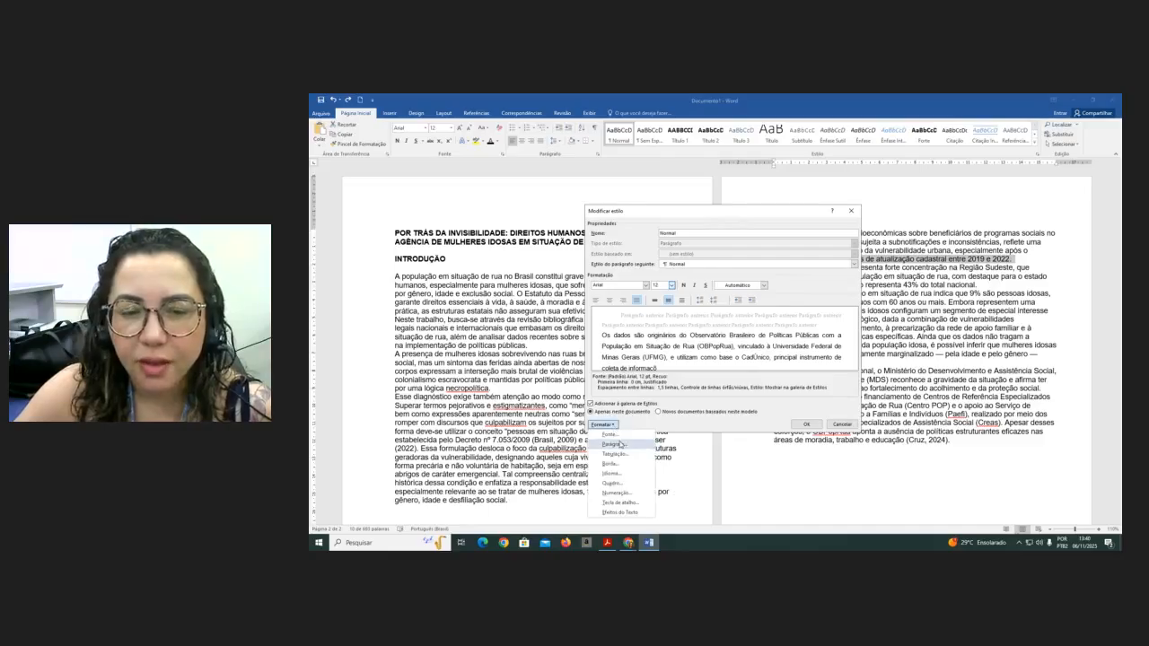
{"action": "left_click", "coordinate": [618, 445]}
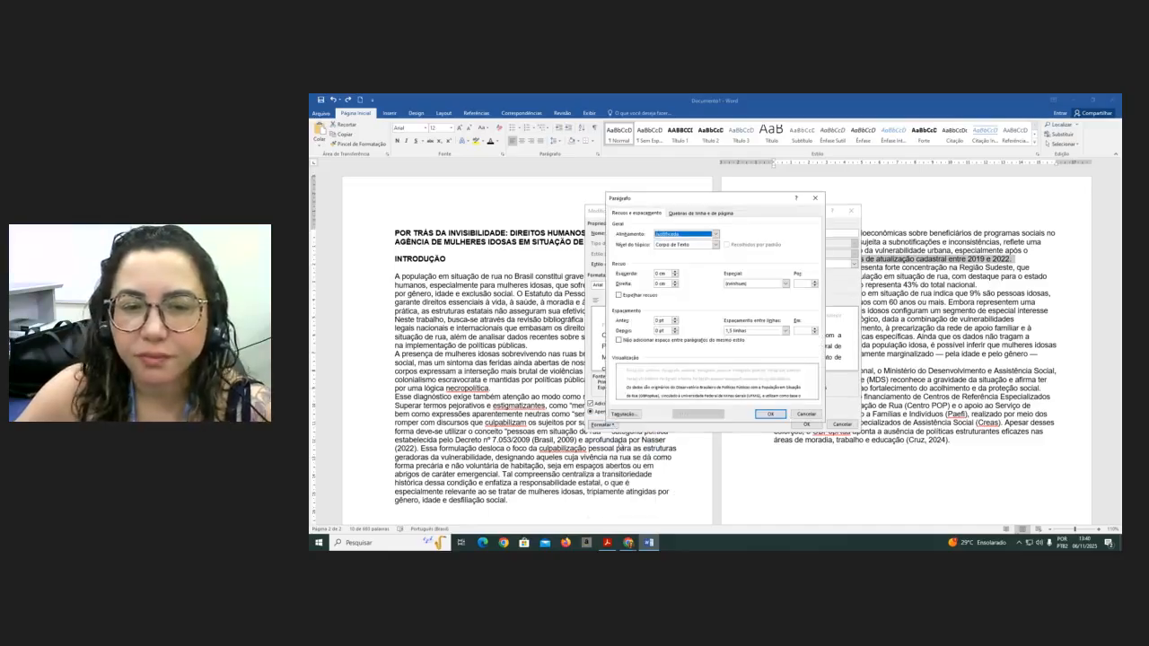
{"action": "left_click", "coordinate": [783, 284]}
{"action": "left_click", "coordinate": [771, 296]}
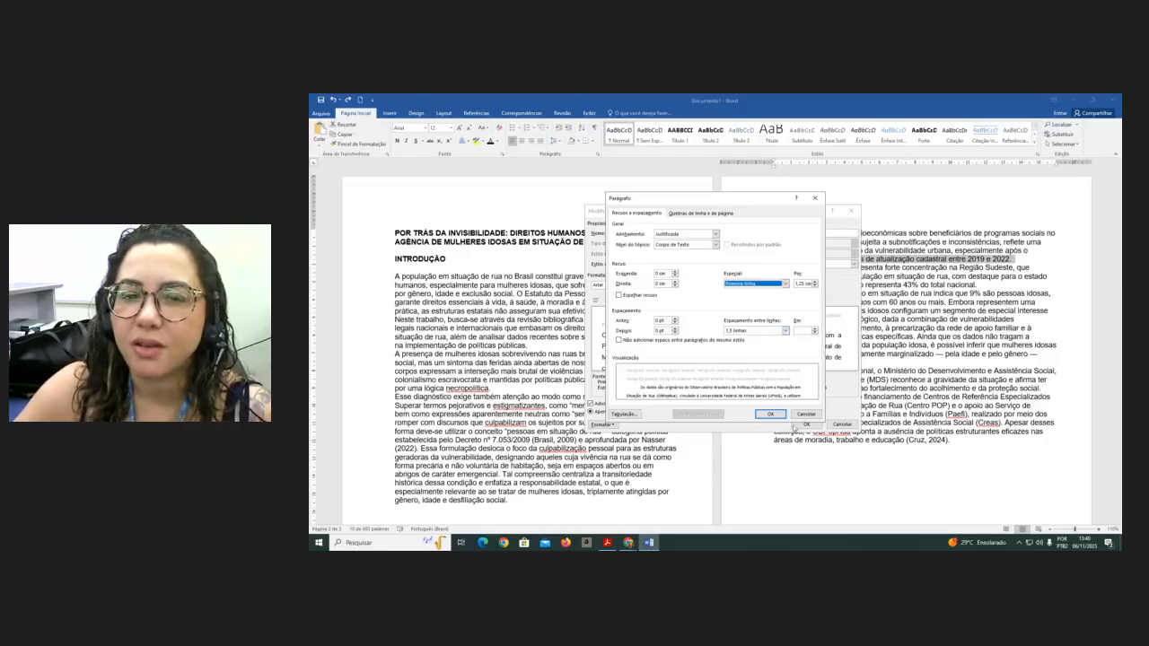
{"action": "left_click", "coordinate": [772, 415]}
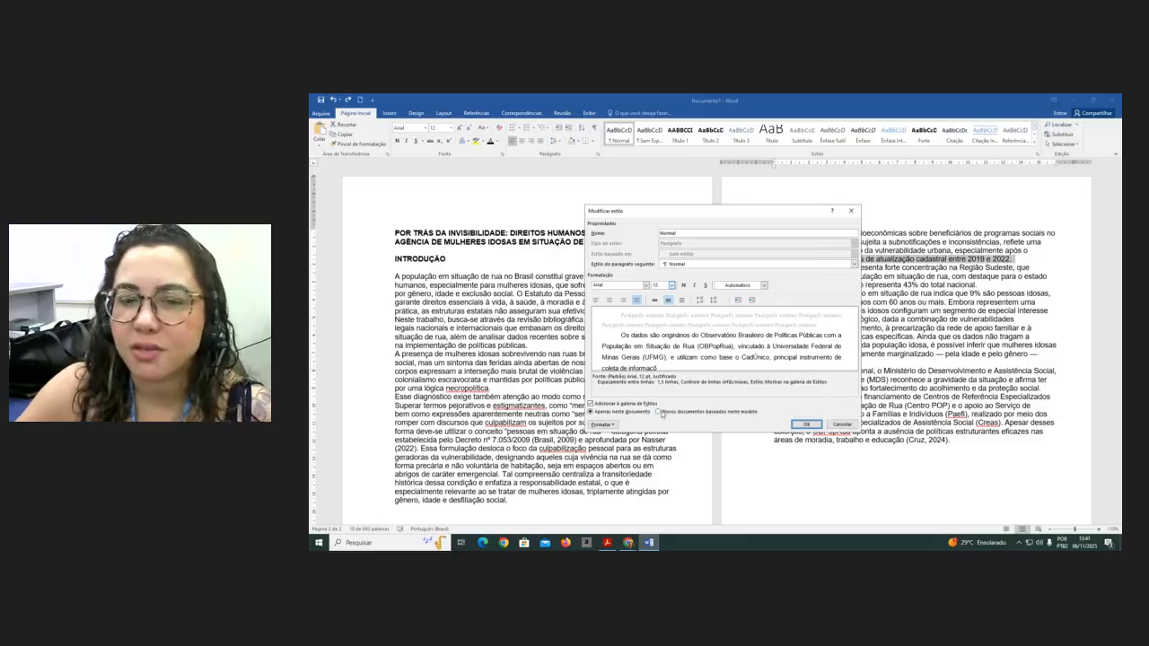
{"action": "left_click", "coordinate": [661, 412]}
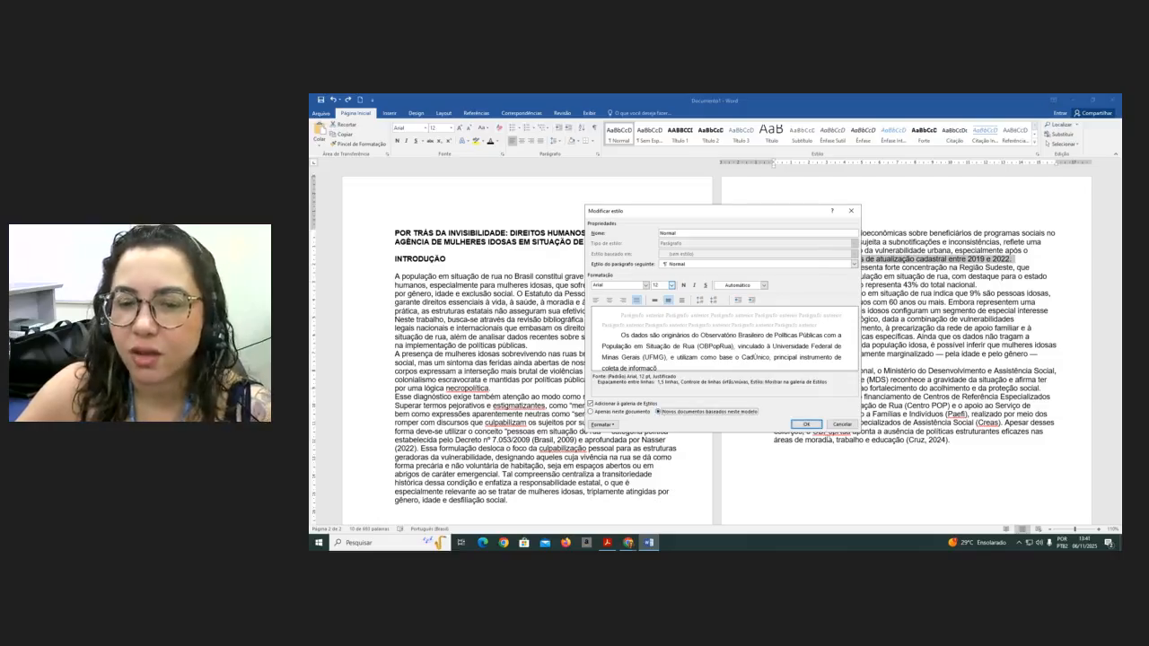
{"action": "left_click", "coordinate": [807, 425]}
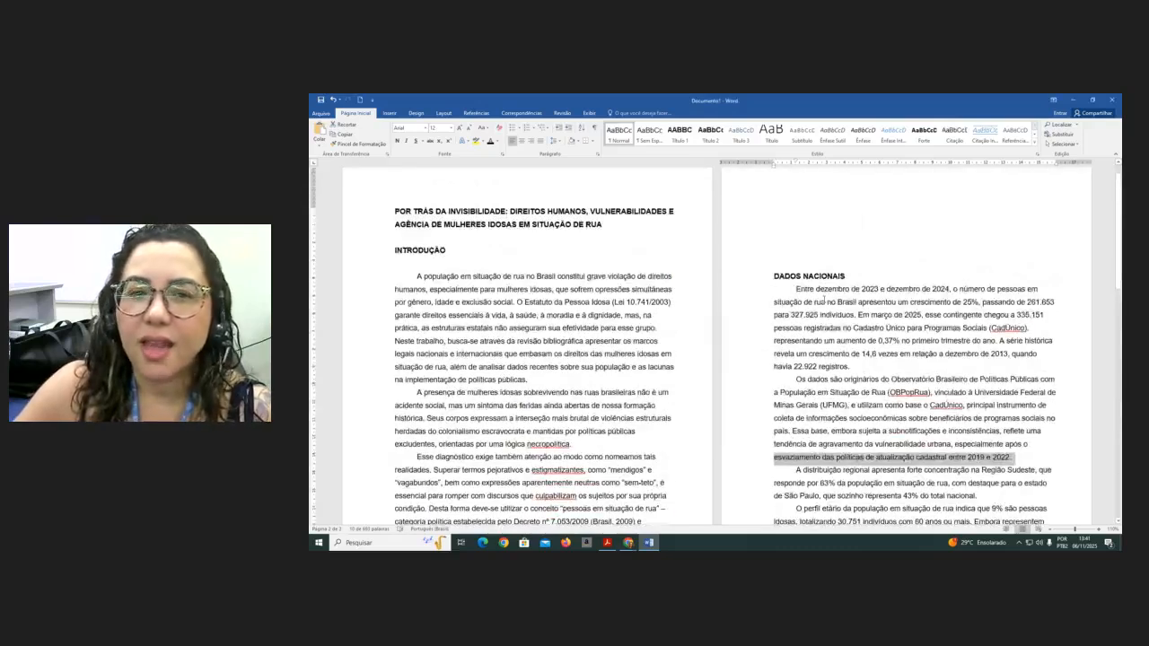
- Apply the Normal style to the opening paragraphs of the introduction
{"action": "left_click", "coordinate": [415, 298]}
{"action": "left_click", "coordinate": [615, 134]}
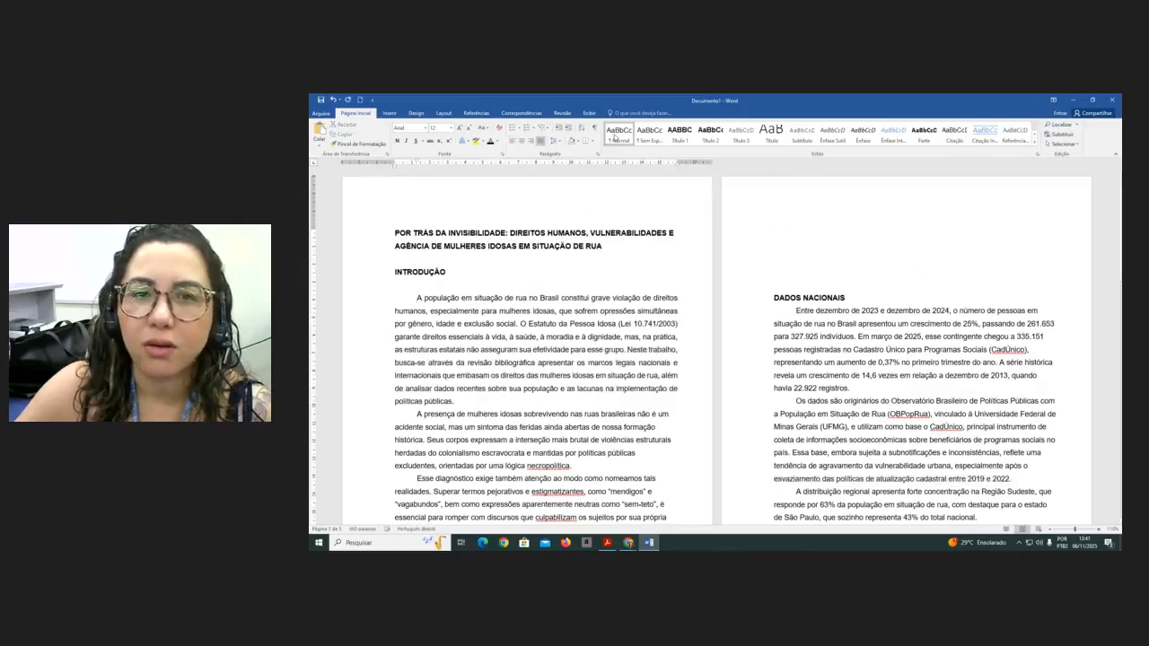
{"action": "scroll", "coordinate": [594, 252], "scroll_direction": "down", "scroll_amount": 2}
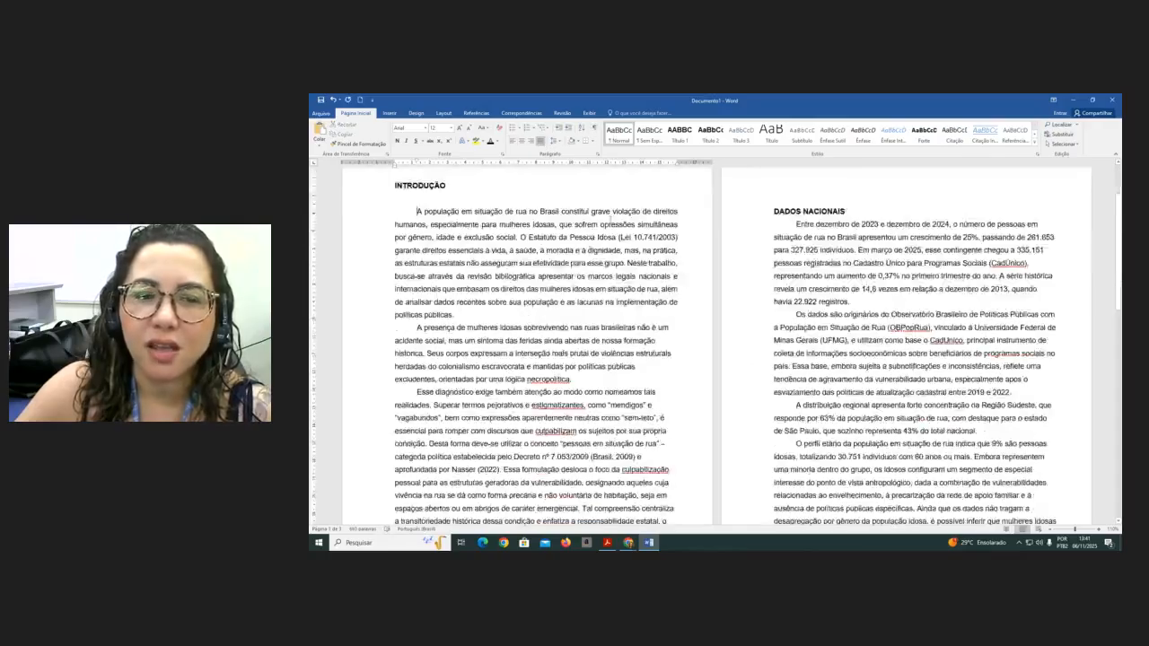
{"action": "scroll", "coordinate": [416, 225], "scroll_direction": "down", "scroll_amount": 2}
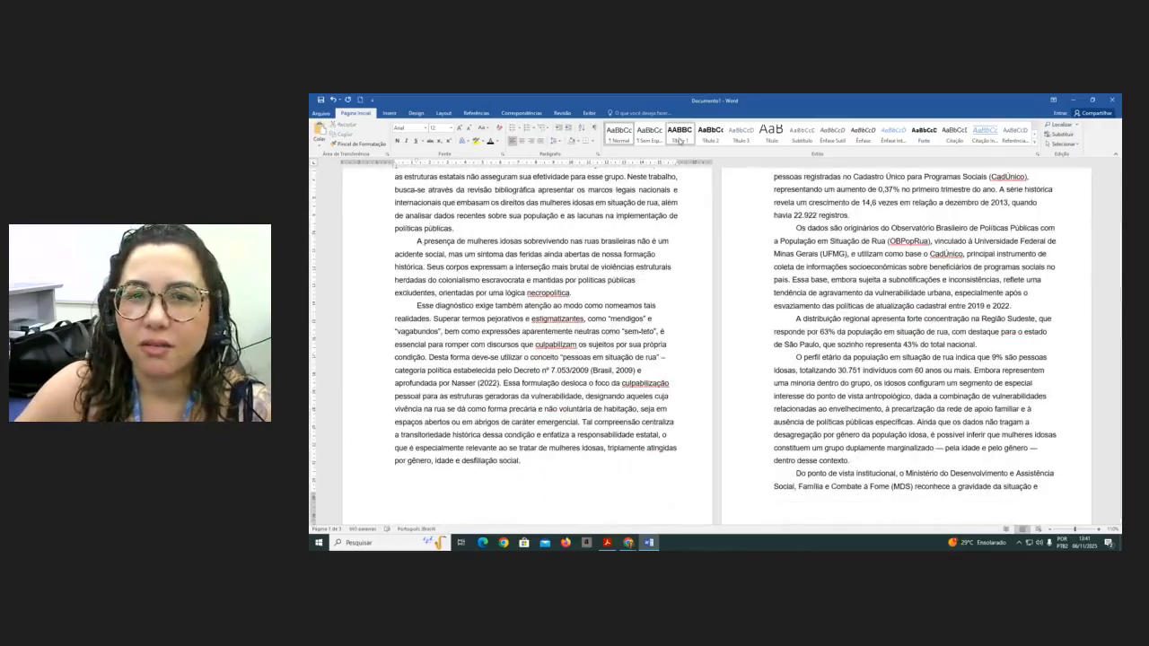
{"action": "left_click", "coordinate": [620, 133]}
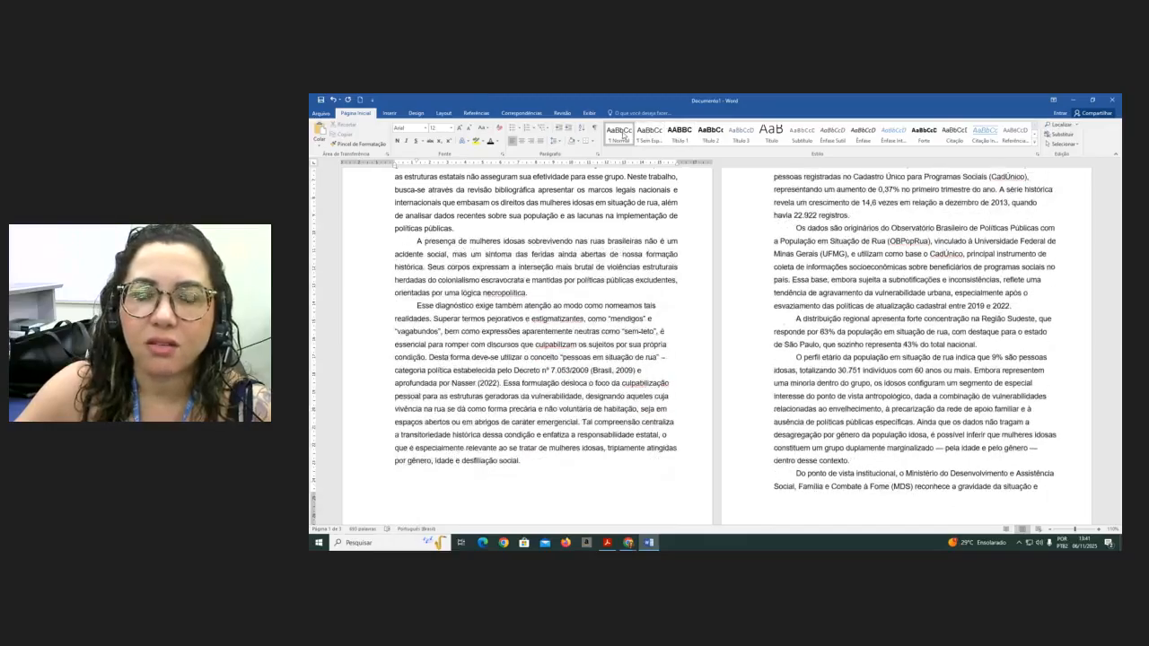
{"action": "left_click", "coordinate": [417, 306]}
{"action": "left_click", "coordinate": [617, 131]}
{"action": "scroll", "coordinate": [790, 391], "scroll_direction": "up", "scroll_amount": 2}
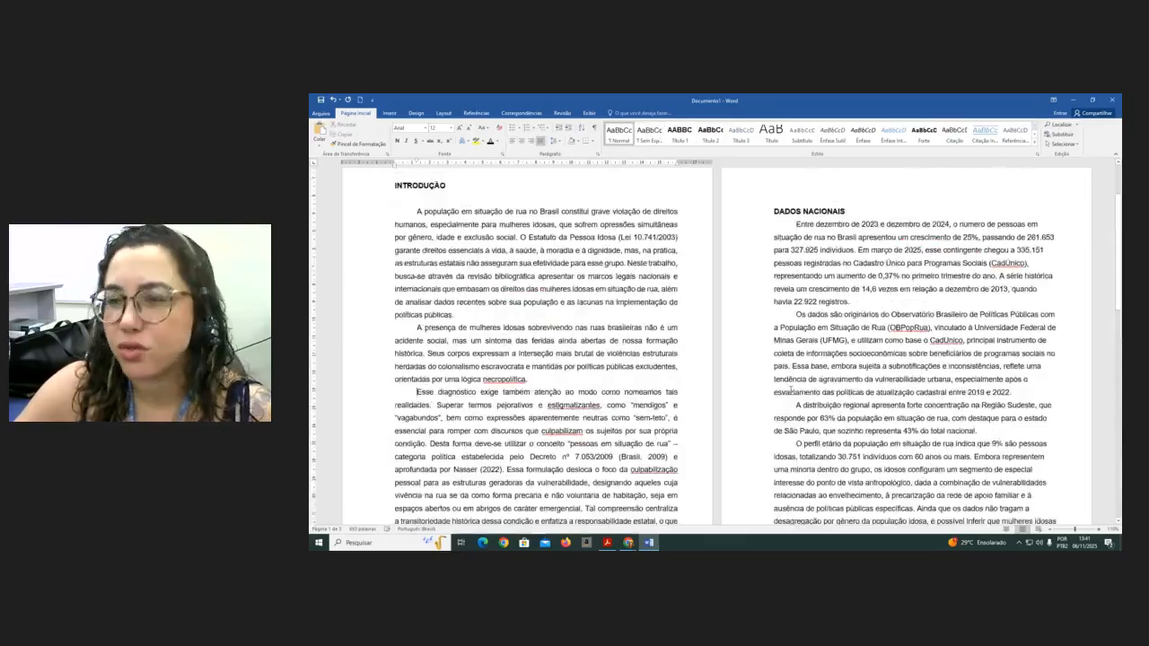
- Justify the body text from the DADOS NACIONAIS section through page 3
{"action": "left_click_drag", "start_coordinate": [795, 224], "coordinate": [608, 421]}
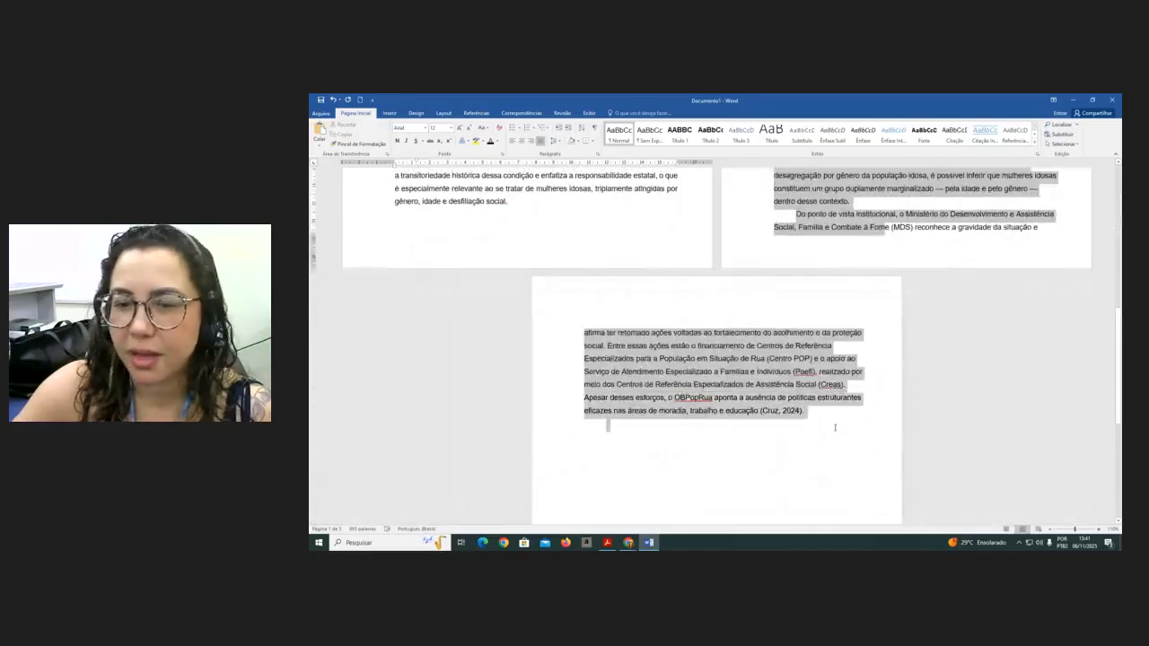
{"action": "key", "text": "ctrl+j"}
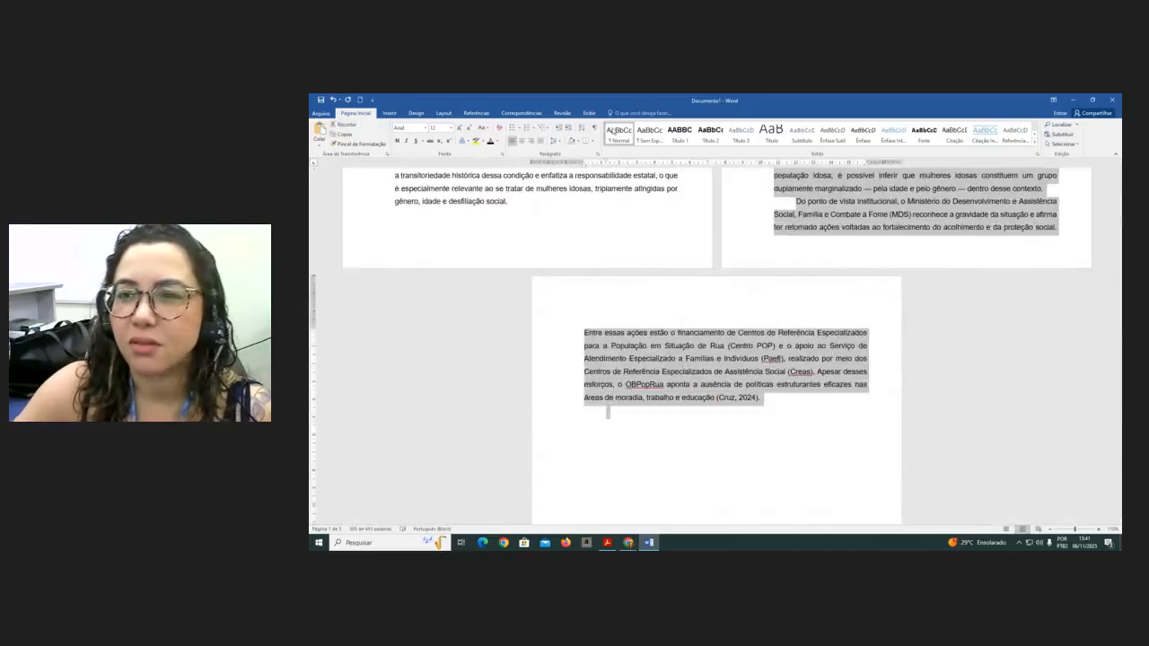
{"action": "scroll", "coordinate": [756, 327], "scroll_direction": "up", "scroll_amount": 3}
{"action": "scroll", "coordinate": [758, 327], "scroll_direction": "up", "scroll_amount": 5}
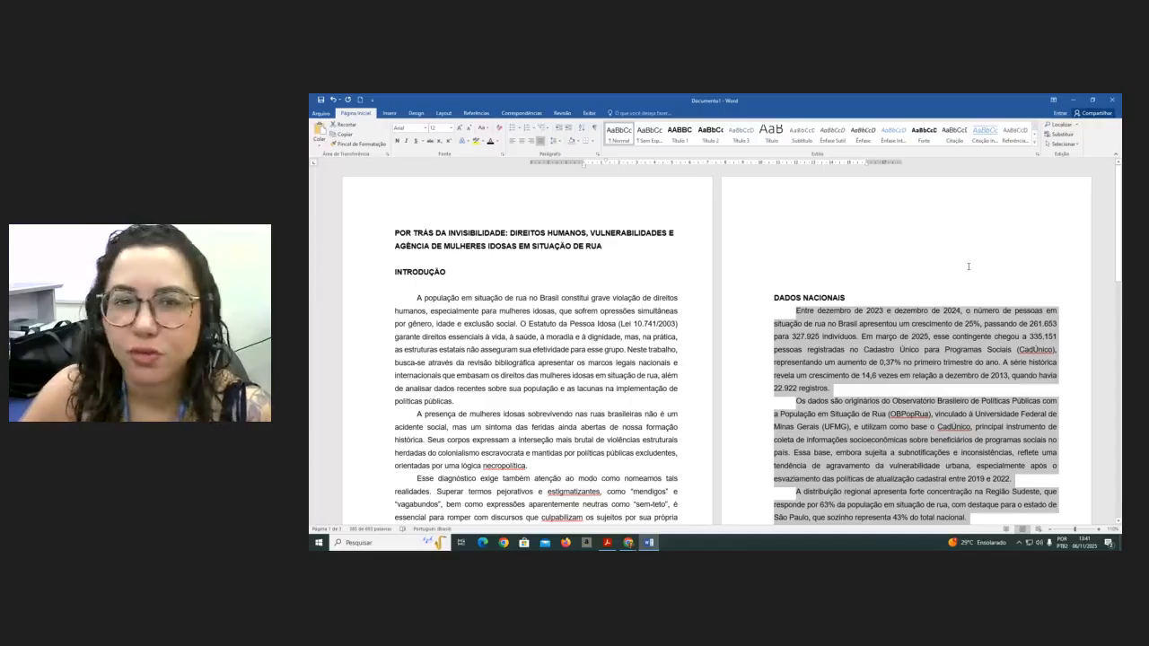
- Insert plain page numbers at the top right of each page, then leave the header
{"action": "left_click", "coordinate": [389, 114]}
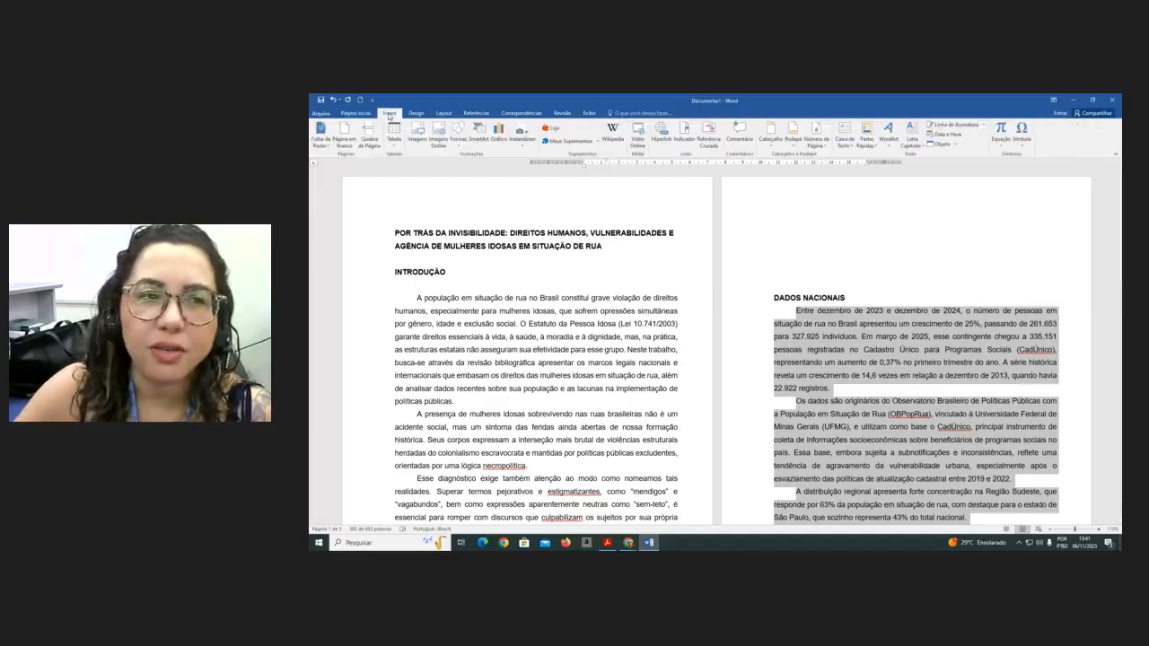
{"action": "left_click", "coordinate": [826, 141]}
{"action": "mouse_move", "coordinate": [863, 159]}
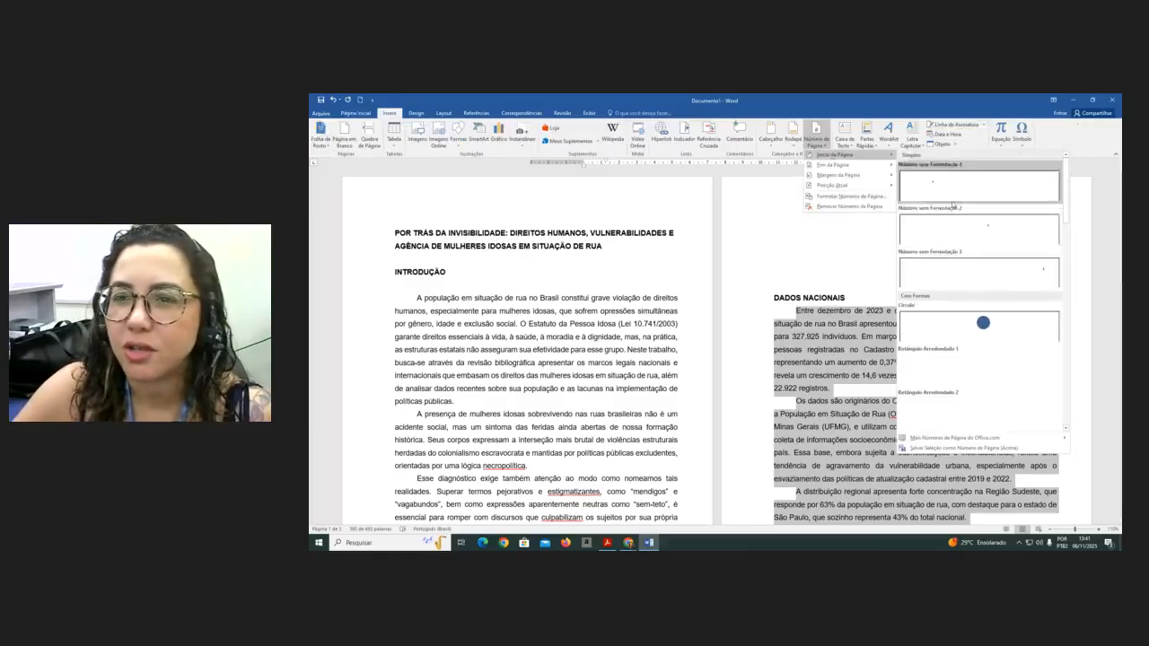
{"action": "left_click", "coordinate": [978, 270]}
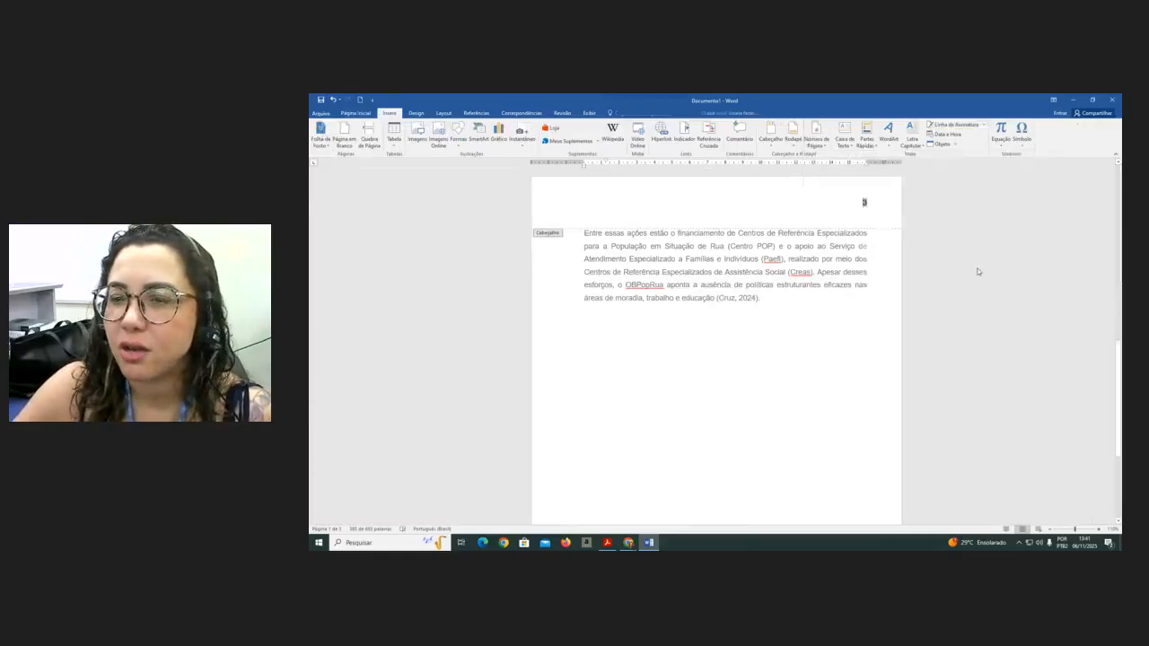
{"action": "double_click", "coordinate": [692, 339]}
- Number the INTRODUÇÃO heading as 1
{"action": "scroll", "coordinate": [694, 338], "scroll_direction": "up", "scroll_amount": 10}
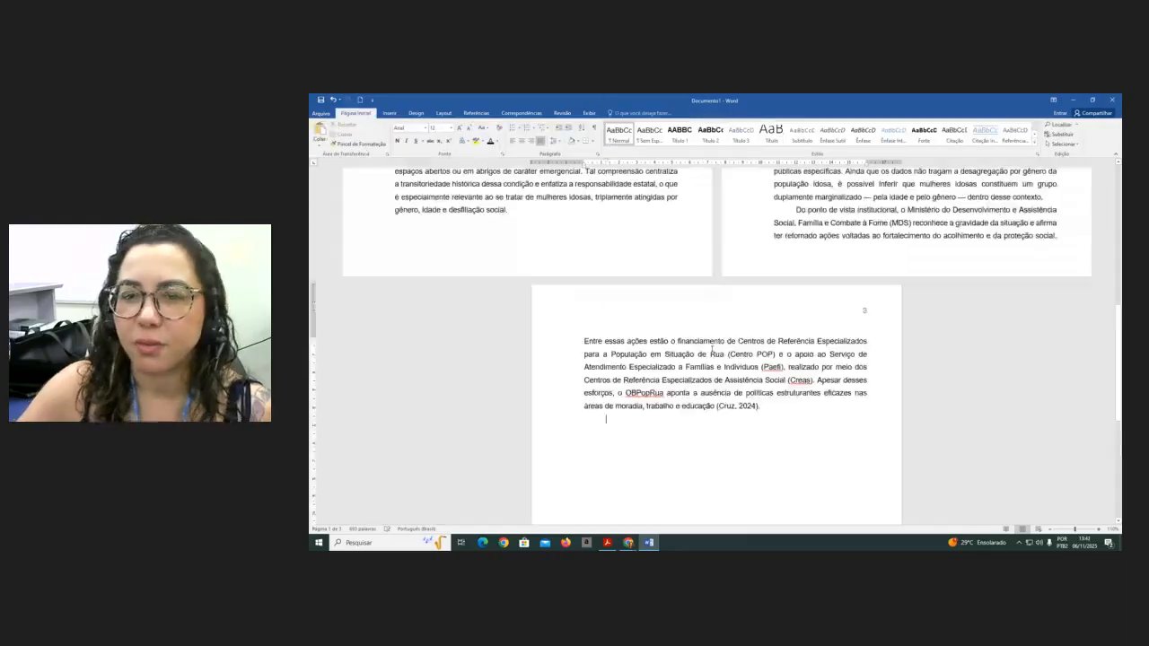
{"action": "scroll", "coordinate": [716, 351], "scroll_direction": "up", "scroll_amount": 3}
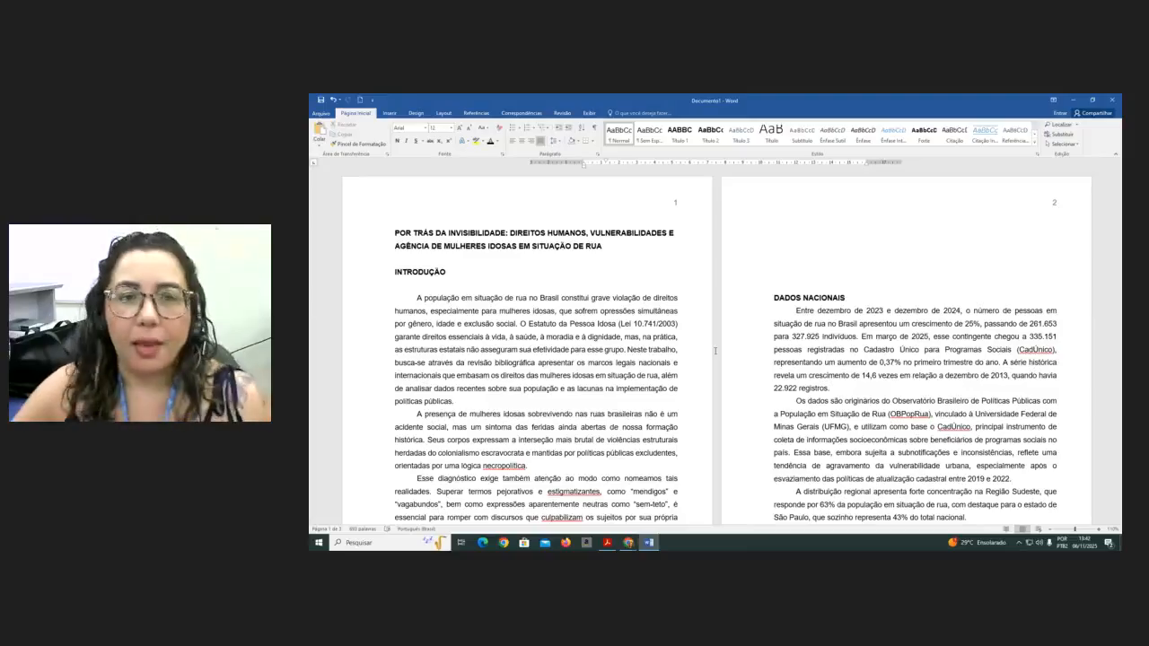
{"action": "left_click", "coordinate": [395, 271]}
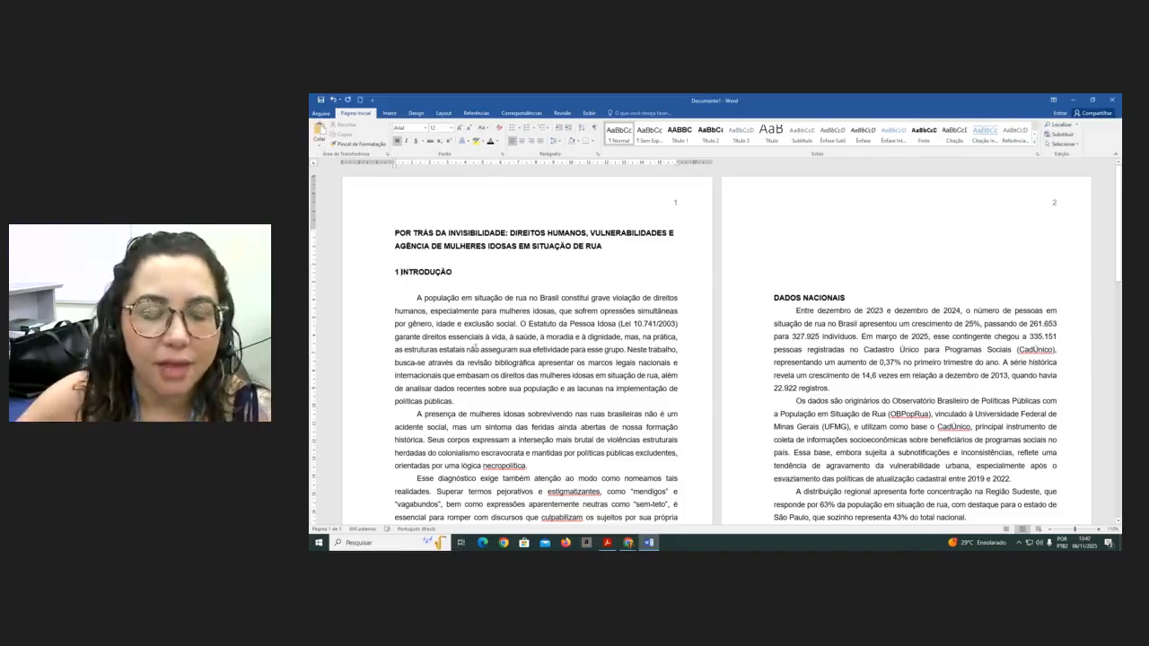
- Delete the blank lines above the DADOS NACIONAIS heading and number that heading as 2
{"action": "scroll", "coordinate": [423, 329], "scroll_direction": "up", "scroll_amount": 8, "text": "ctrl"}
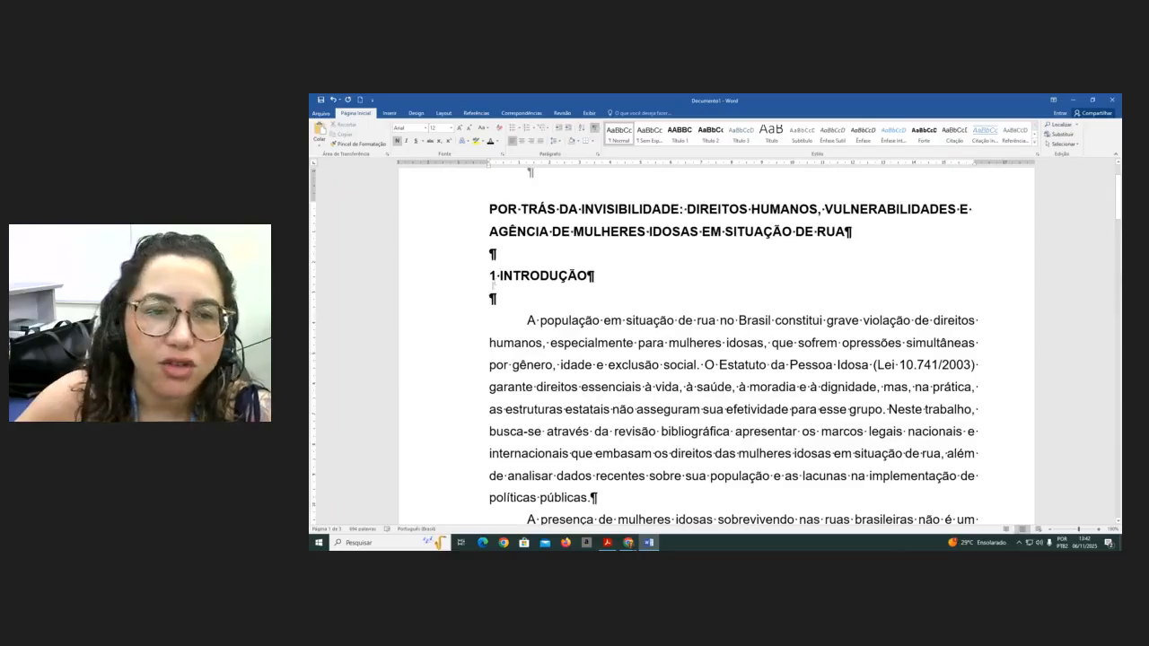
{"action": "left_click", "coordinate": [594, 129]}
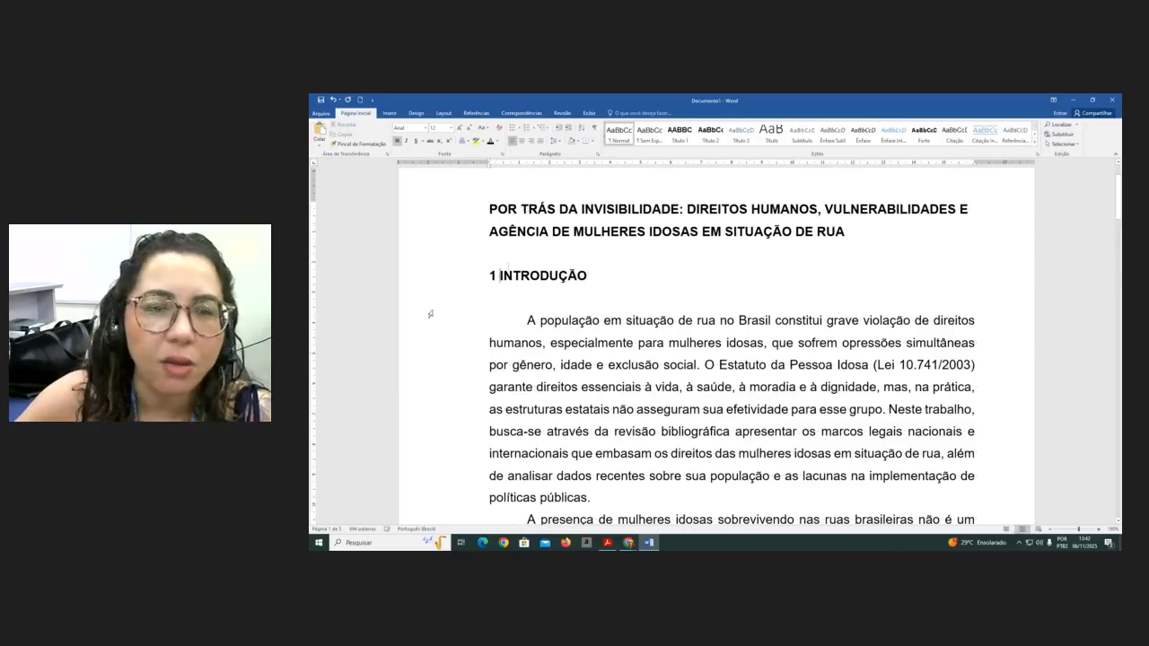
{"action": "scroll", "coordinate": [569, 351], "scroll_direction": "down", "scroll_amount": 8}
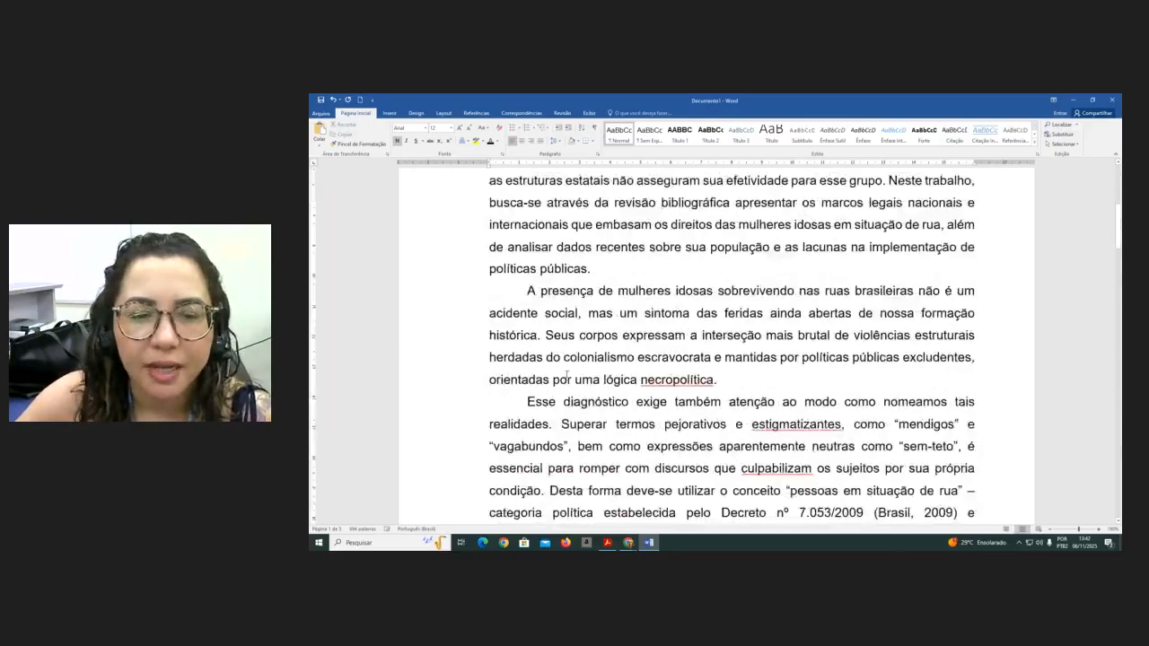
{"action": "scroll", "coordinate": [569, 350], "scroll_direction": "down", "scroll_amount": 3}
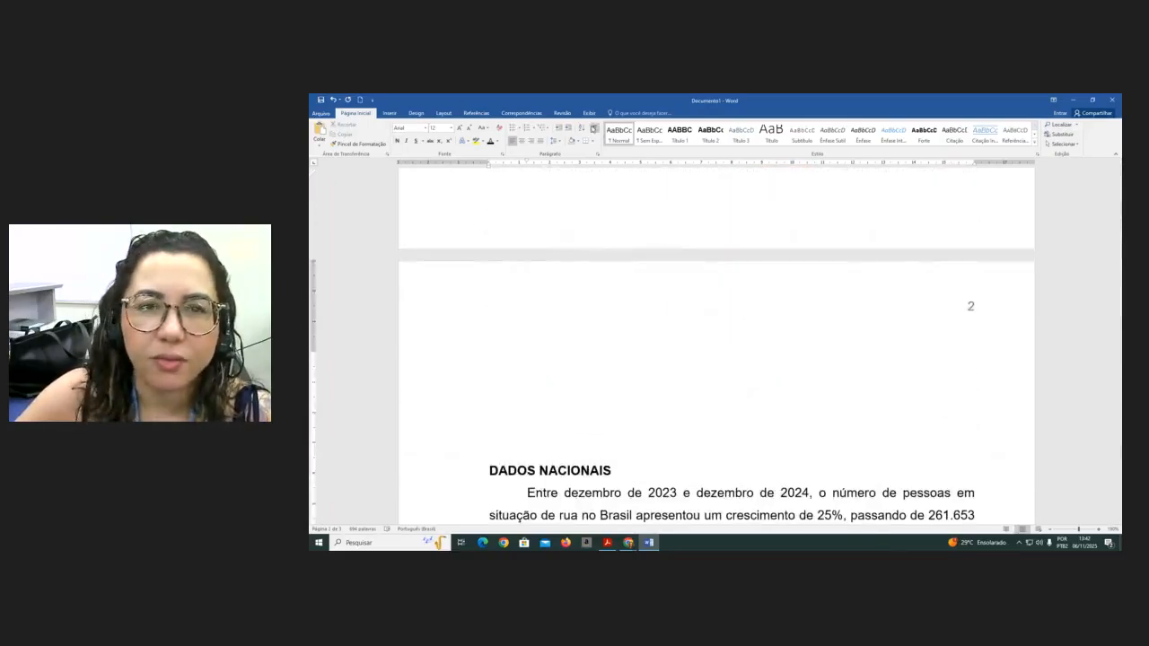
{"action": "left_click", "coordinate": [594, 129]}
{"action": "key", "text": "Delete"}
{"action": "key", "text": "Delete"}
{"action": "key", "text": "Delete"}
{"action": "key", "text": "Delete"}
{"action": "key", "text": "Delete"}
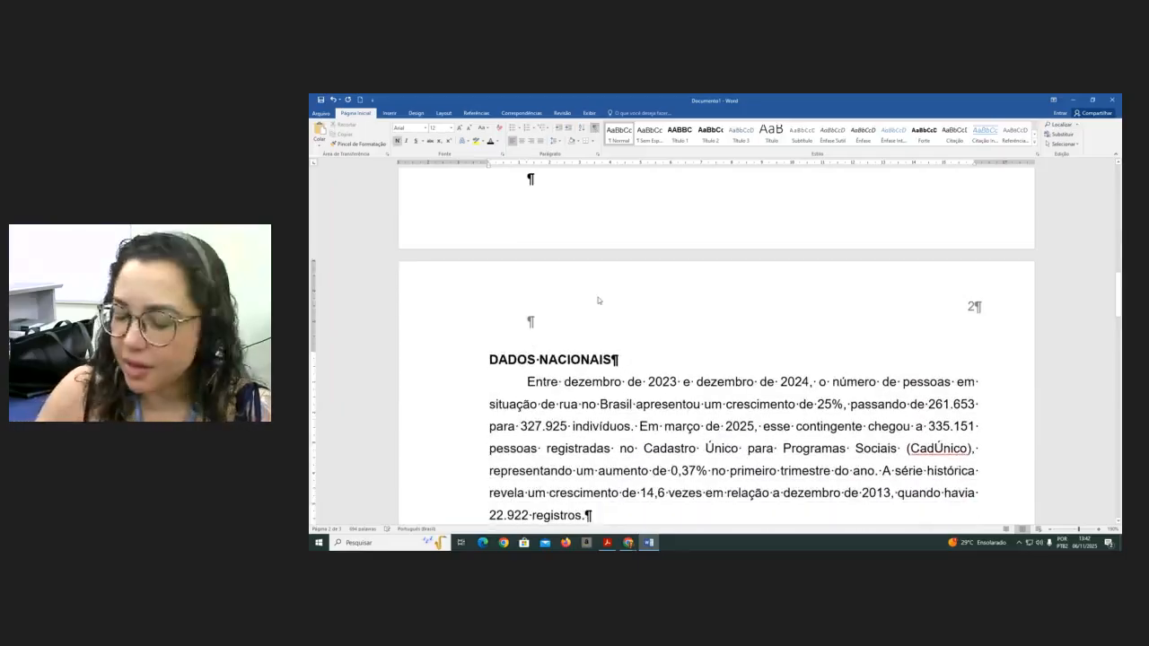
{"action": "type", "text": "2"}
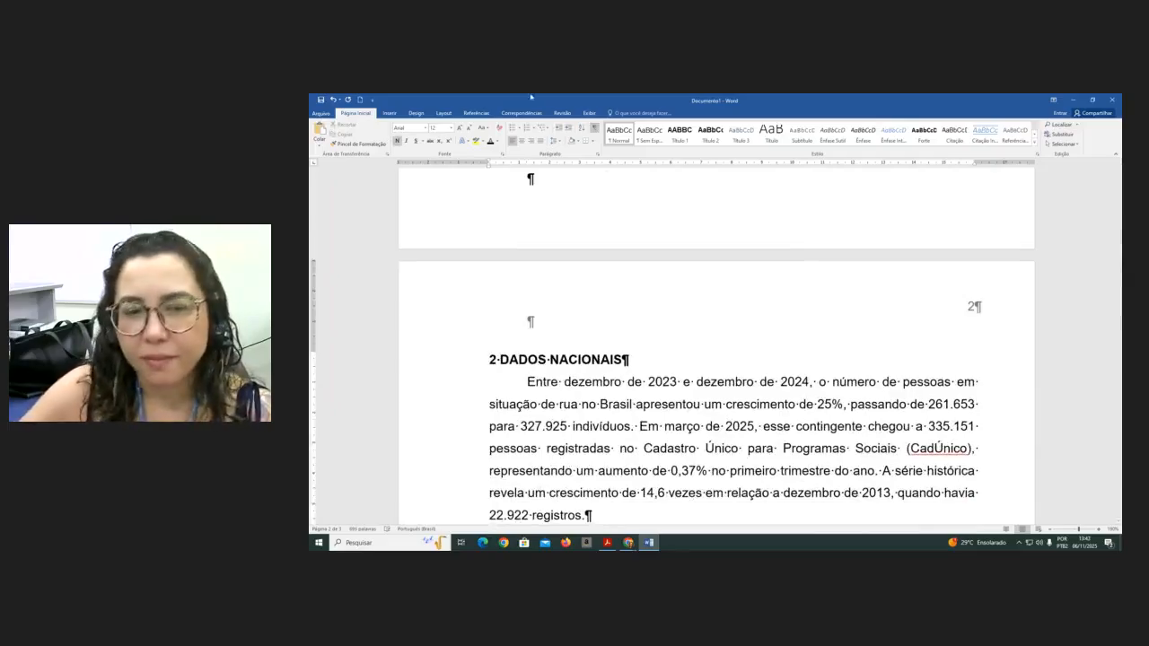
- Add an empty line between the 2 DADOS NACIONAIS heading and its first paragraph
{"action": "left_click", "coordinate": [594, 128]}
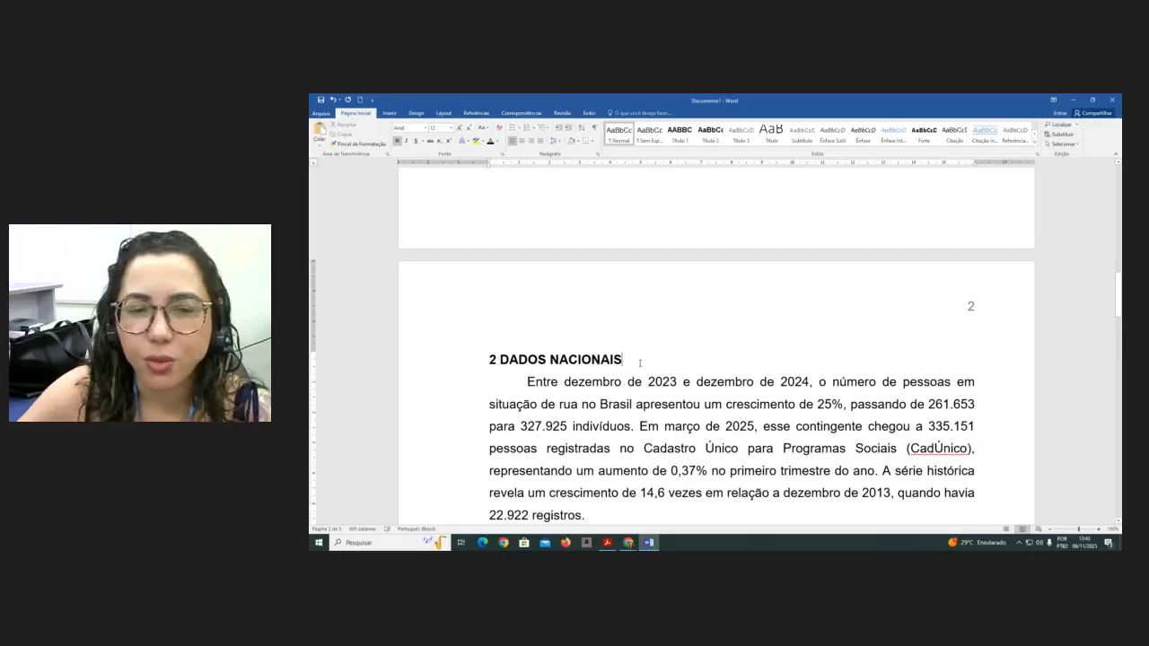
{"action": "key", "text": "Return"}
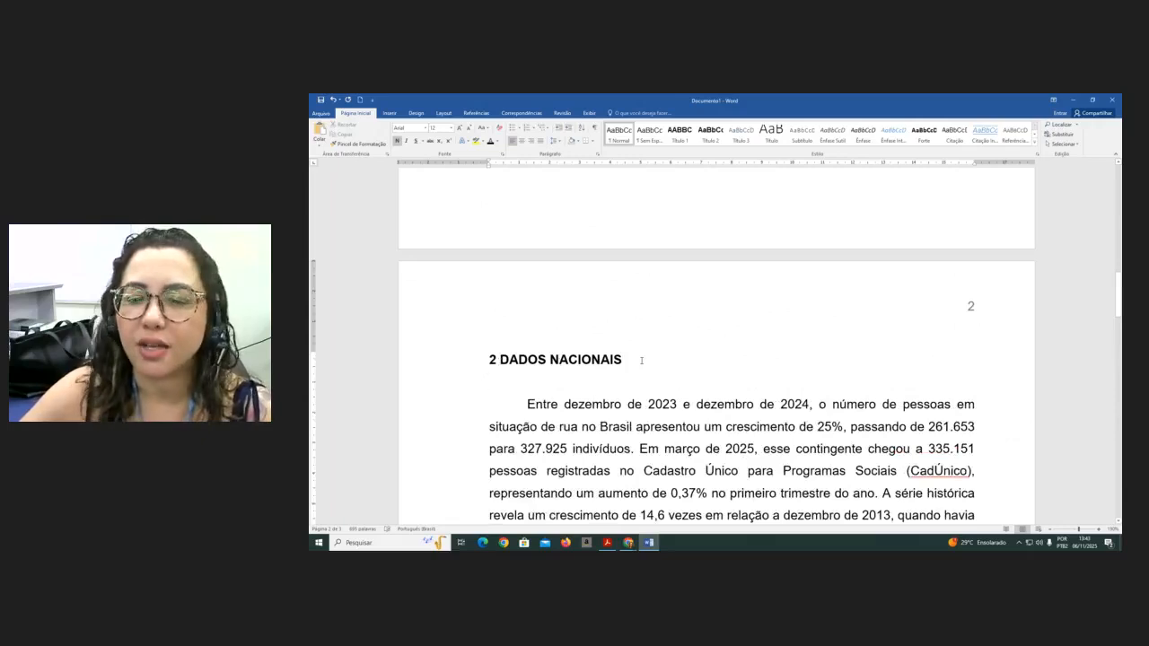
{"action": "left_click", "coordinate": [595, 129]}
{"action": "left_click", "coordinate": [595, 129]}
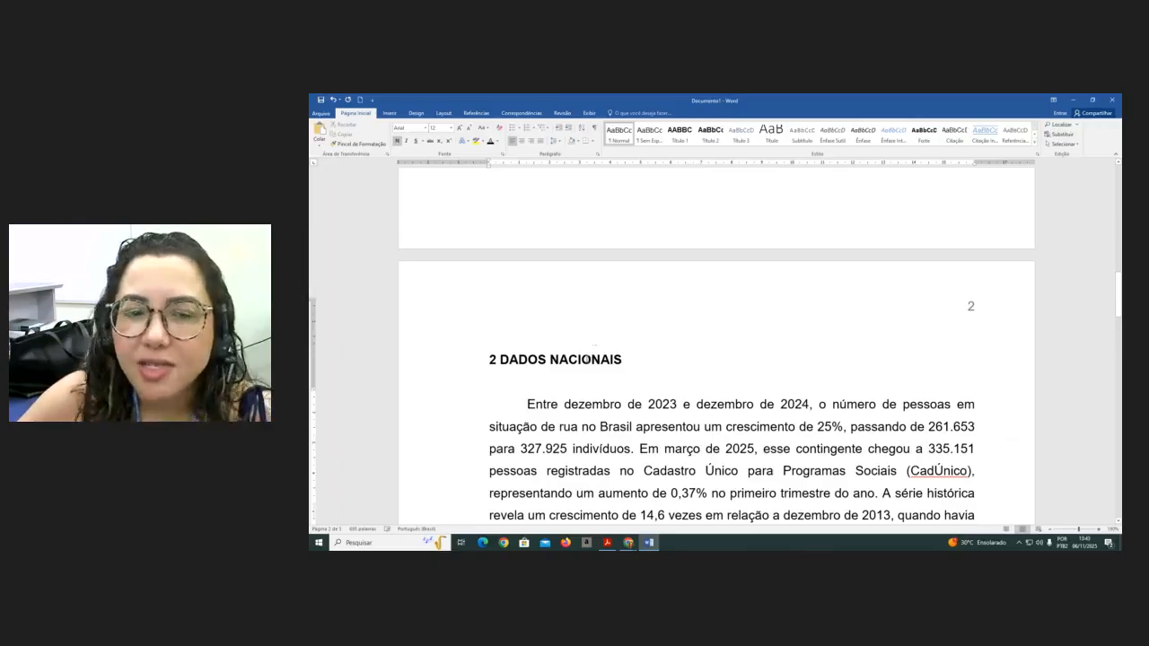
- Push the document title down with a page break so the text starts on page 2, leaving page 1 blank
{"action": "scroll", "coordinate": [588, 358], "scroll_direction": "up", "scroll_amount": 15}
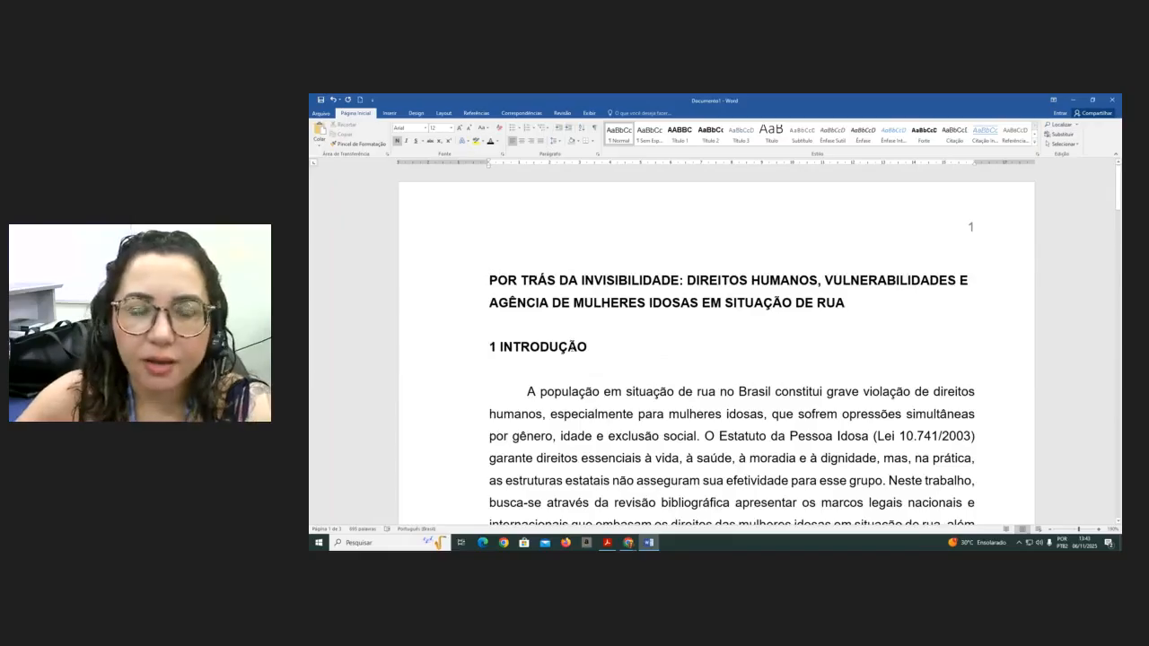
{"action": "left_click", "coordinate": [490, 280]}
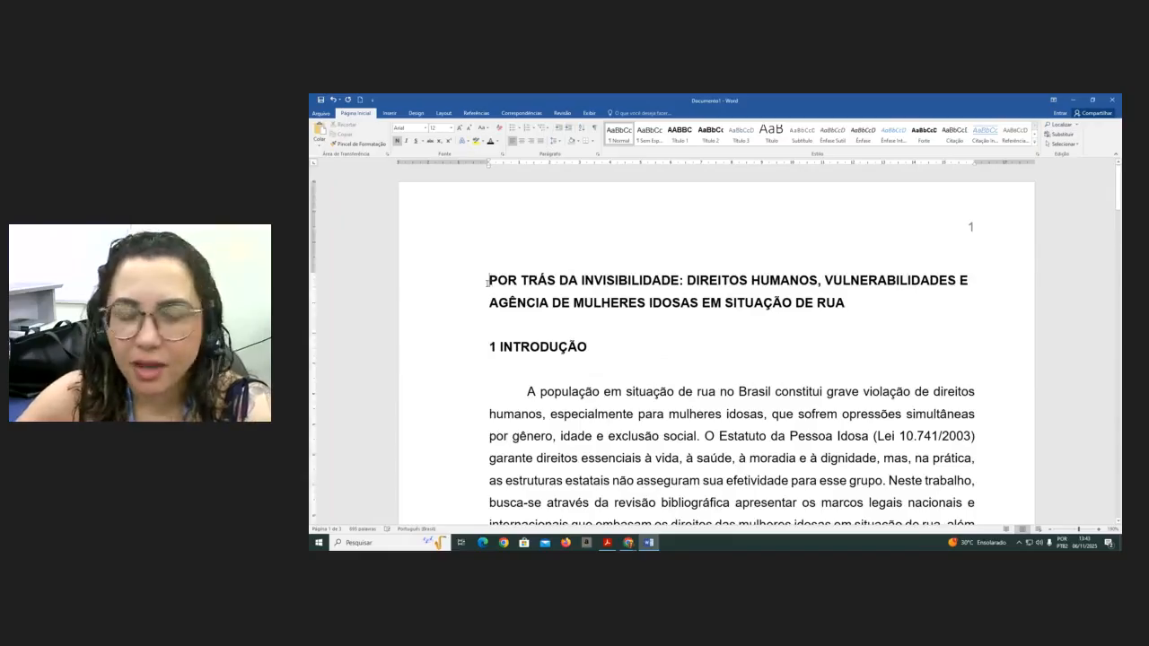
{"action": "key", "text": "Return"}
{"action": "key", "text": "Return"}
{"action": "key", "text": "Return"}
{"action": "key", "text": "Return"}
{"action": "key", "text": "Return"}
{"action": "key", "text": "Return"}
{"action": "key", "text": "Return"}
{"action": "key", "text": "Return"}
{"action": "key", "text": "Return"}
{"action": "key", "text": "Return"}
{"action": "key", "text": "Return"}
{"action": "key", "text": "Return"}
{"action": "key", "text": "Return"}
{"action": "key", "text": "Return"}
{"action": "key", "text": "Return"}
{"action": "key", "text": "Return"}
{"action": "key", "text": "Return"}
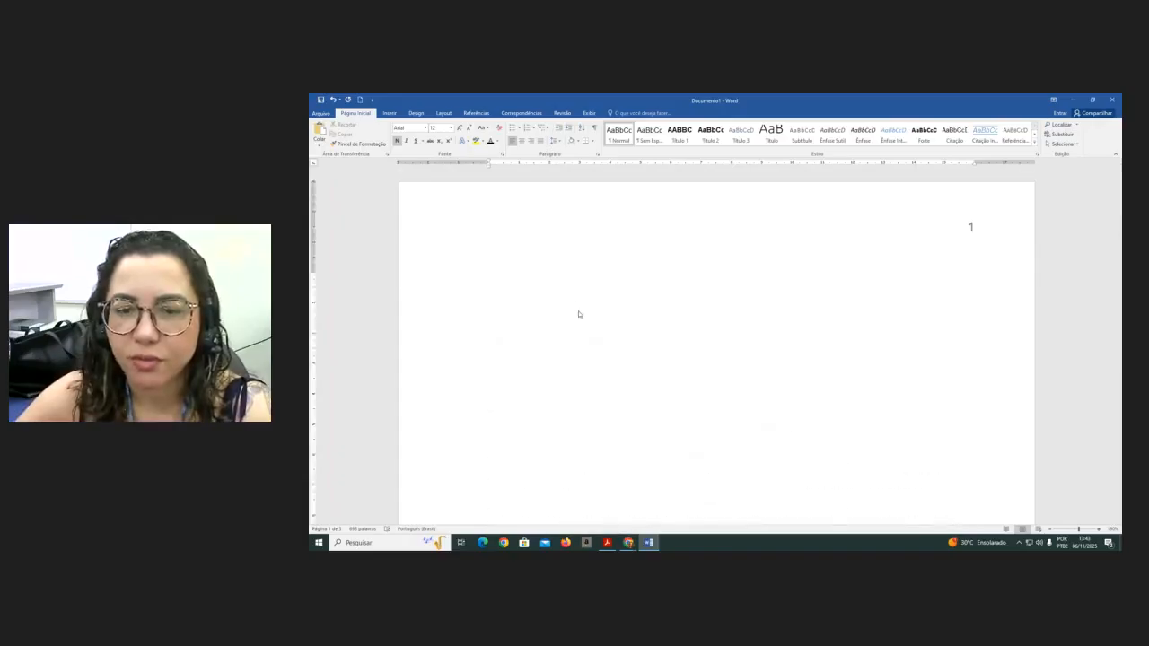
{"action": "scroll", "coordinate": [387, 257], "scroll_direction": "down", "scroll_amount": 4}
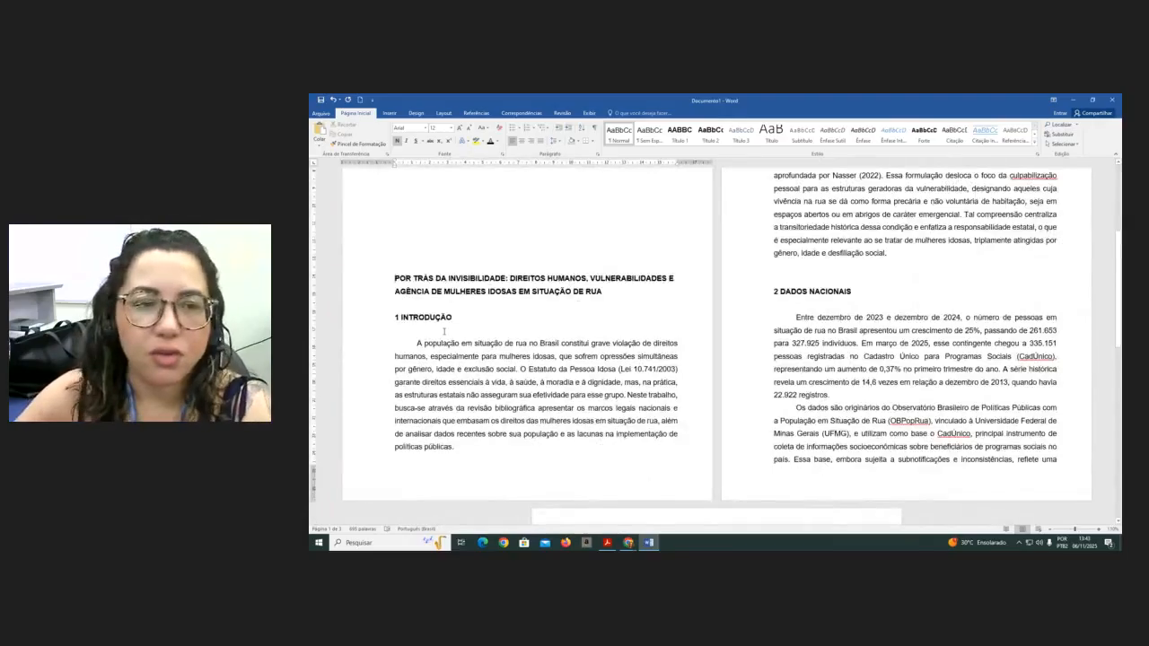
{"action": "scroll", "coordinate": [444, 331], "scroll_direction": "up", "scroll_amount": 4}
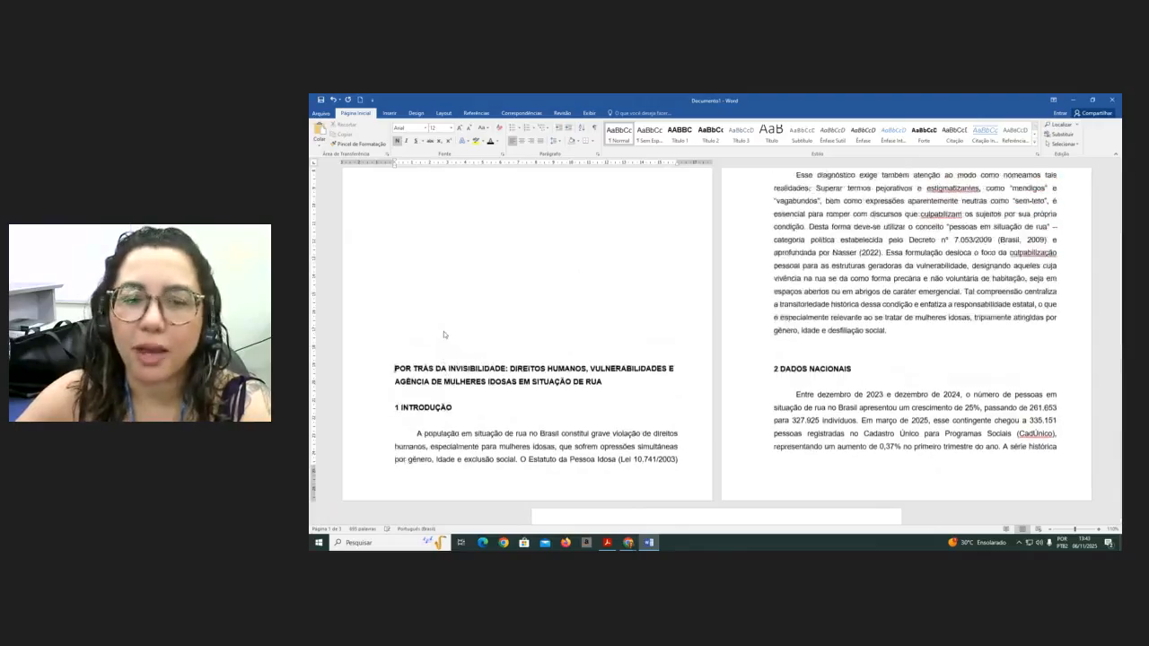
{"action": "key", "text": "ctrl+Return"}
{"action": "key", "text": "Return"}
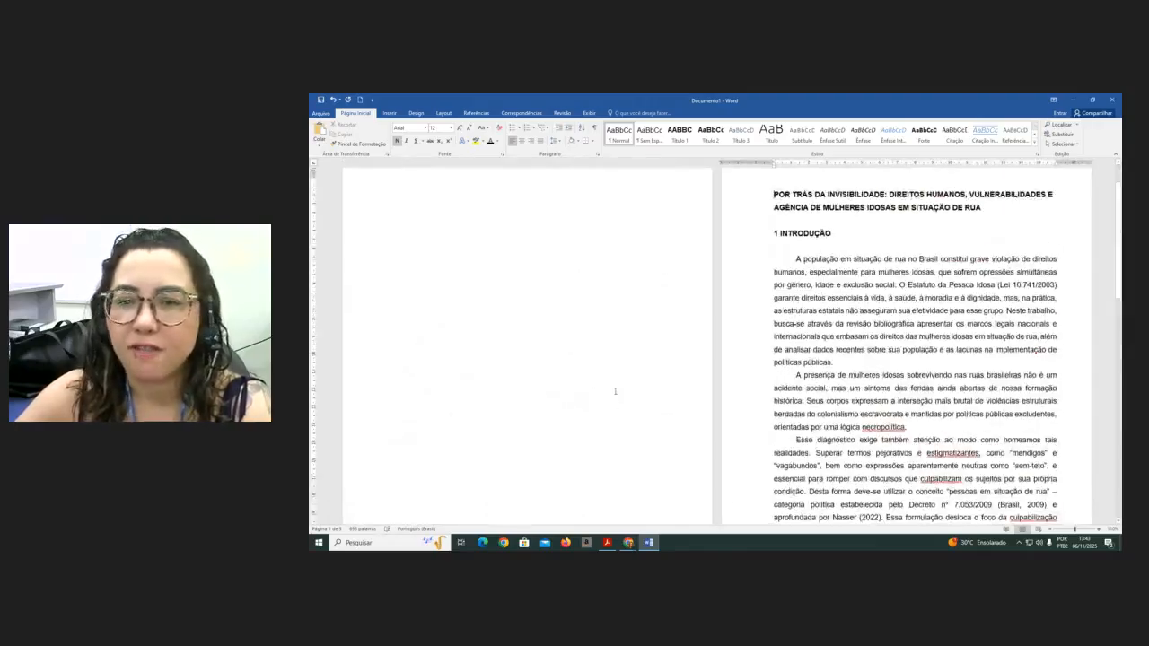
- Open the Modify Style dialog for the Título 1 heading style
{"action": "scroll", "coordinate": [596, 414], "scroll_direction": "down", "scroll_amount": 4}
{"action": "scroll", "coordinate": [596, 414], "scroll_direction": "down", "scroll_amount": 7}
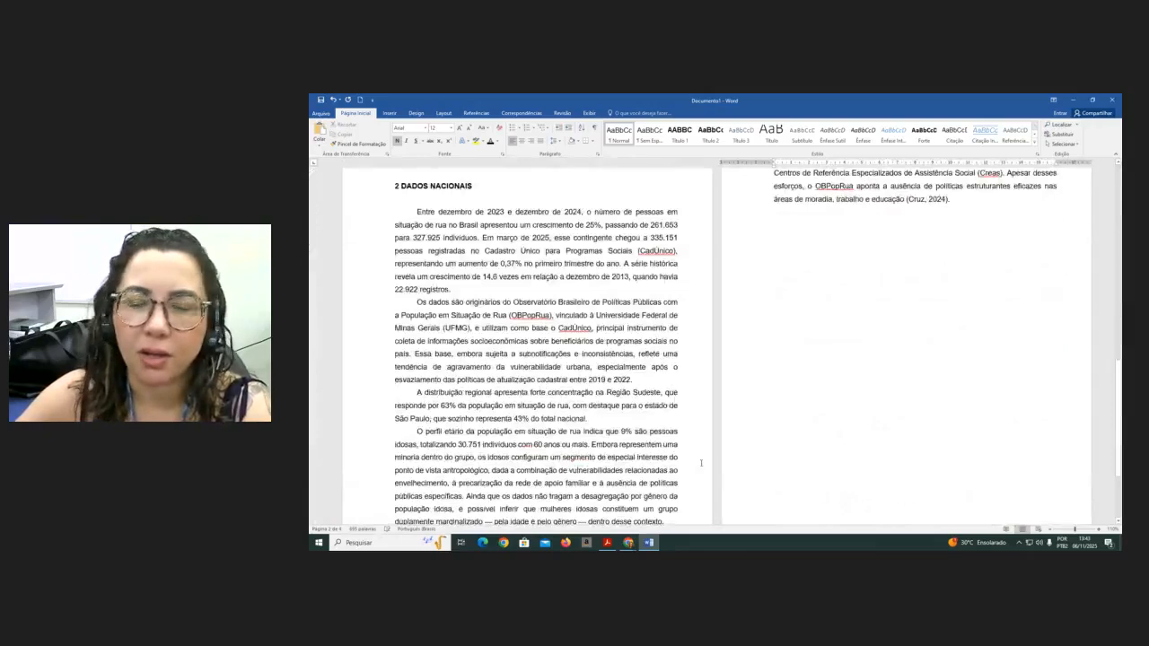
{"action": "scroll", "coordinate": [702, 463], "scroll_direction": "up", "scroll_amount": 10}
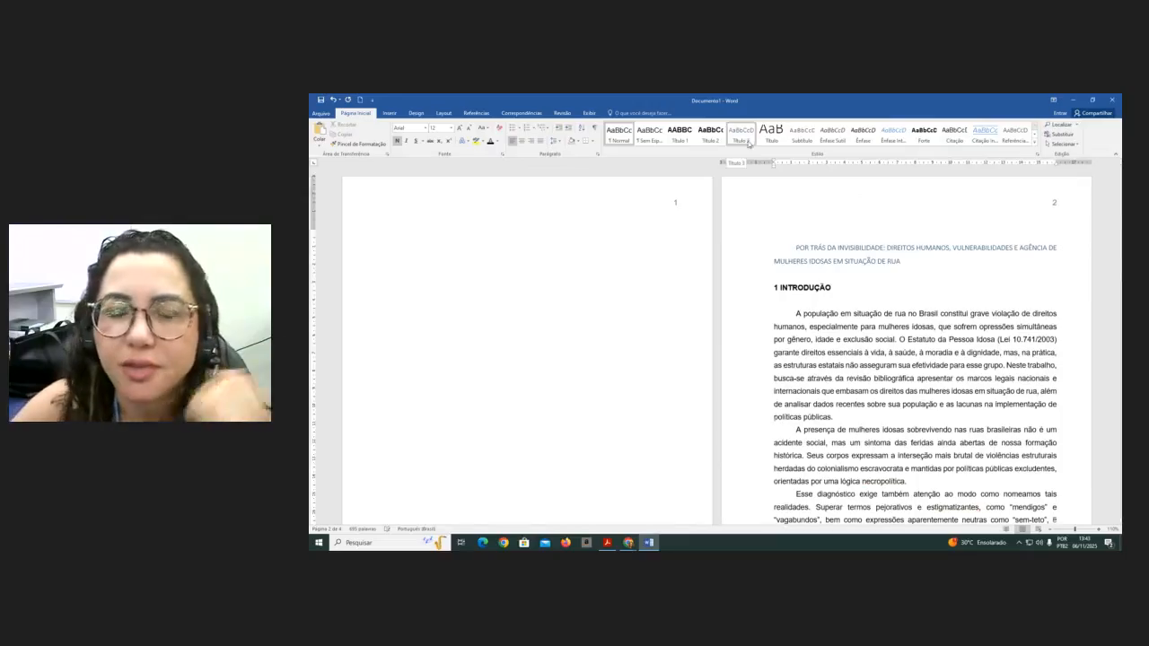
{"action": "right_click", "coordinate": [681, 140]}
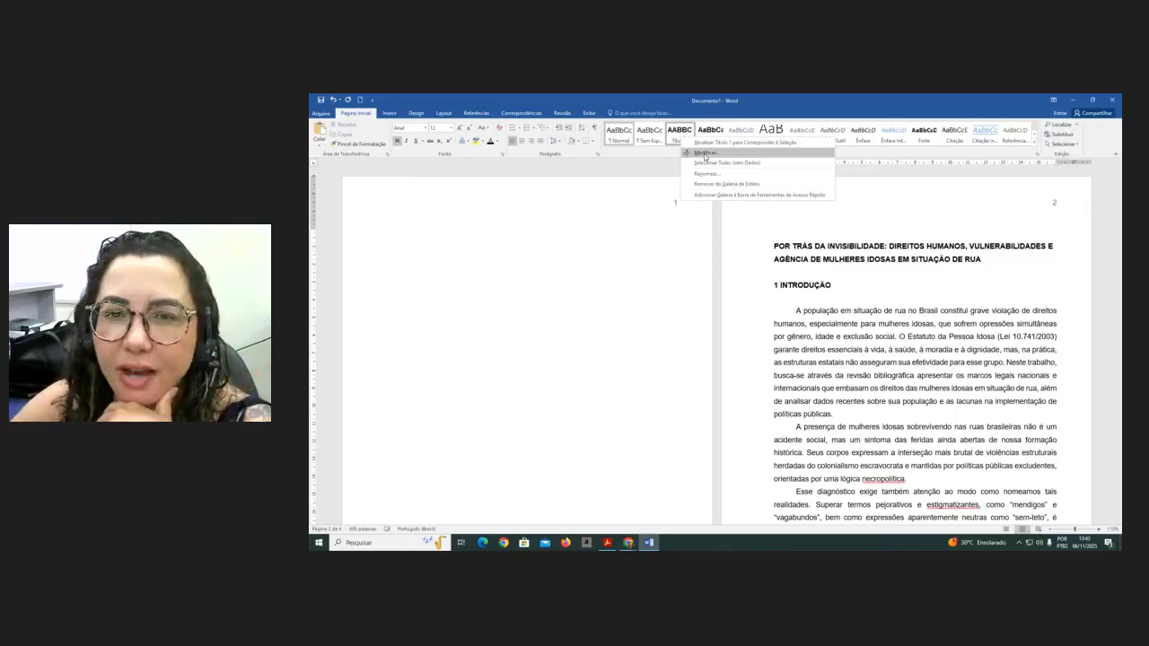
{"action": "left_click", "coordinate": [705, 154]}
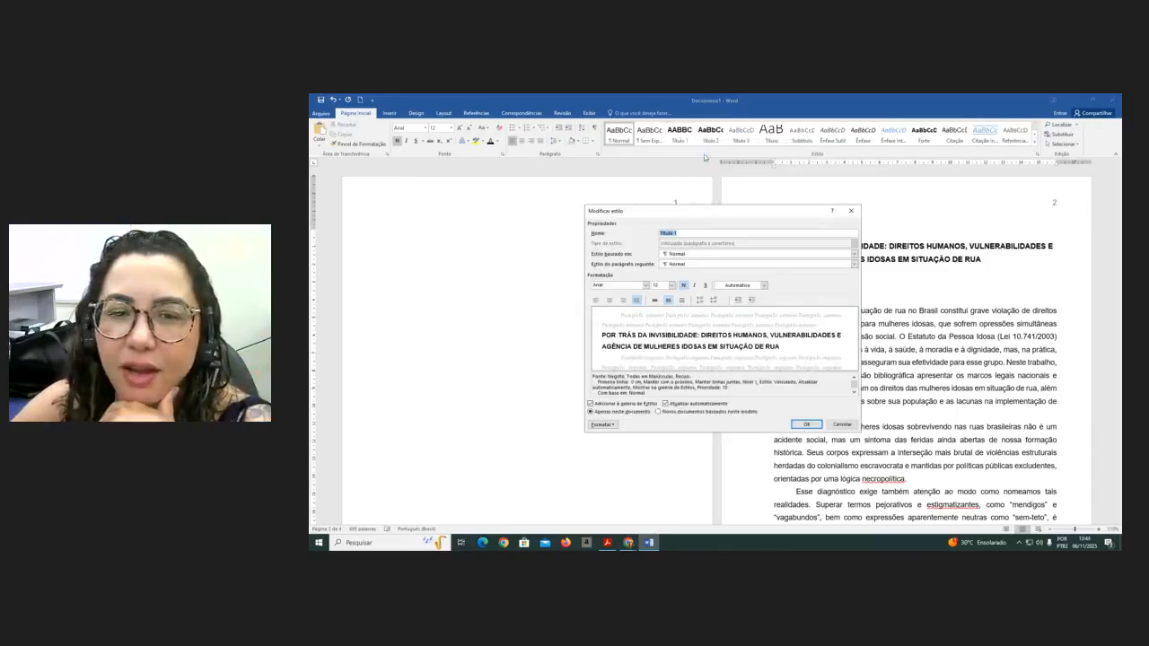
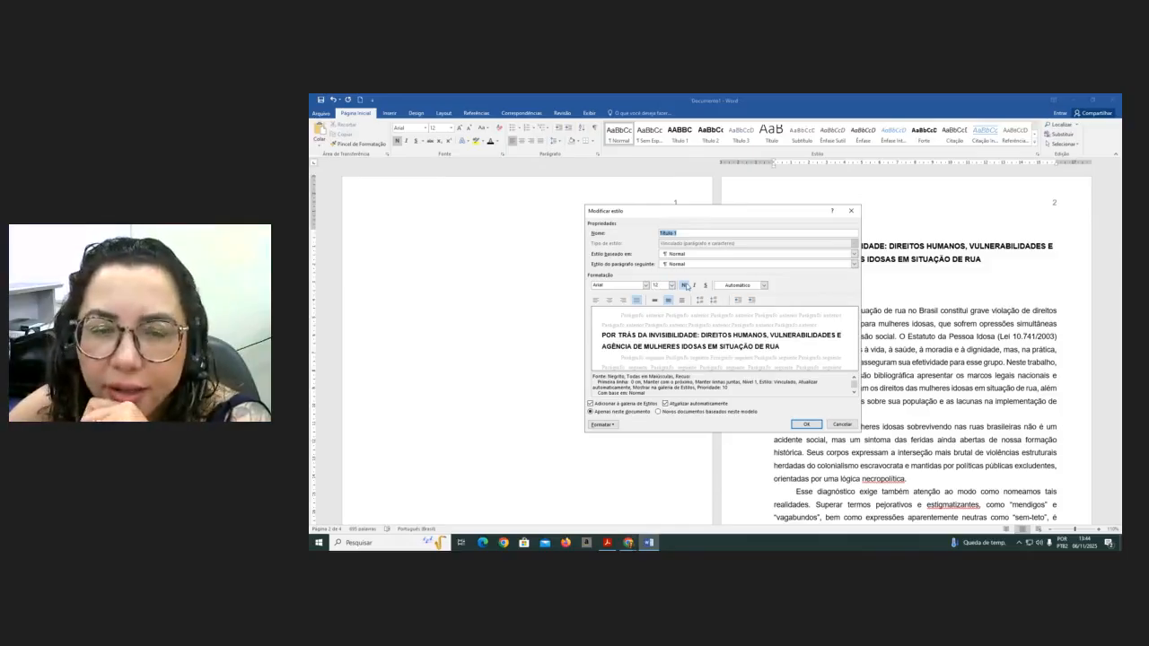
- Set the Título 1 style to left alignment and apply the change to new documents based on this template
{"action": "left_click", "coordinate": [596, 301]}
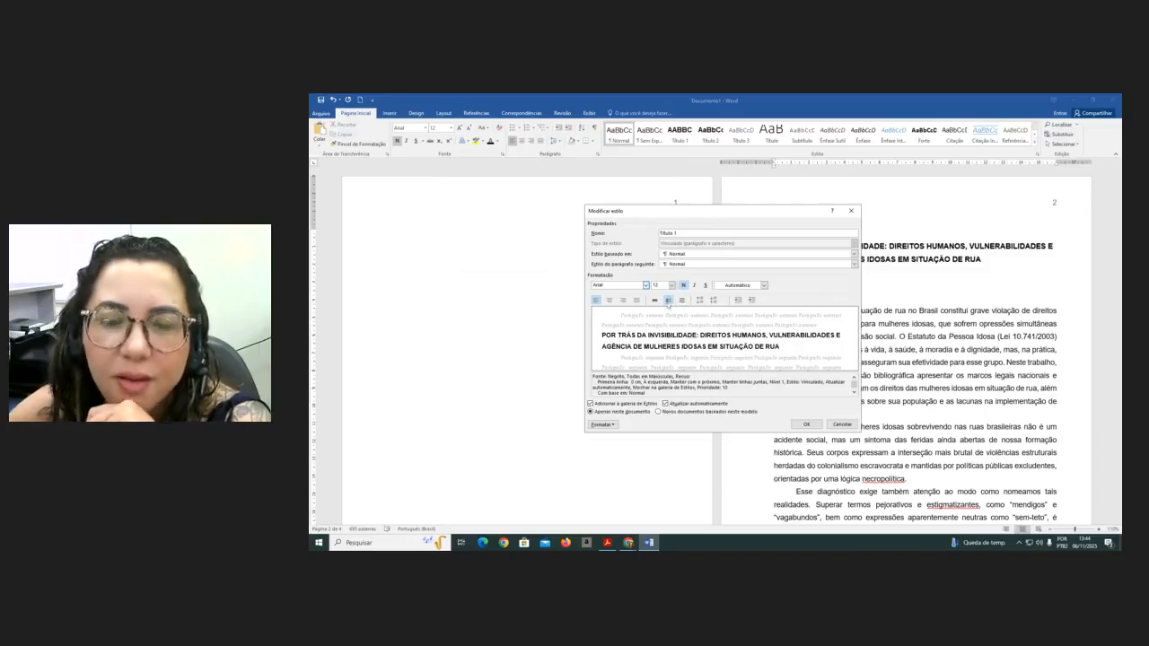
{"action": "left_click", "coordinate": [658, 412]}
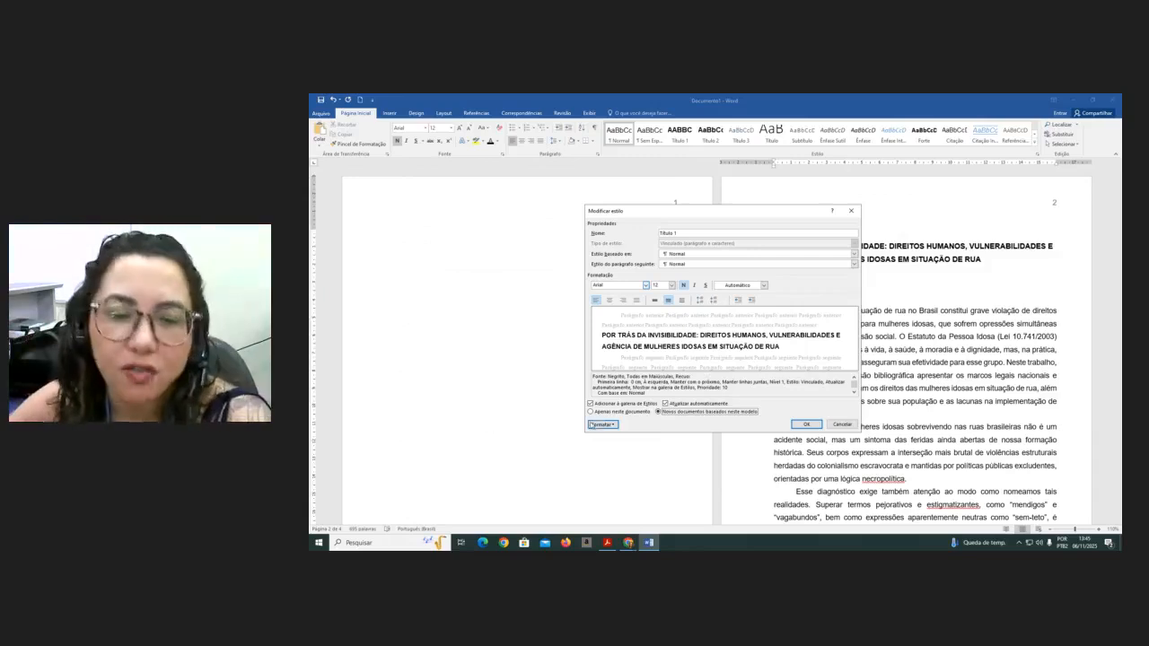
{"action": "left_click", "coordinate": [600, 426]}
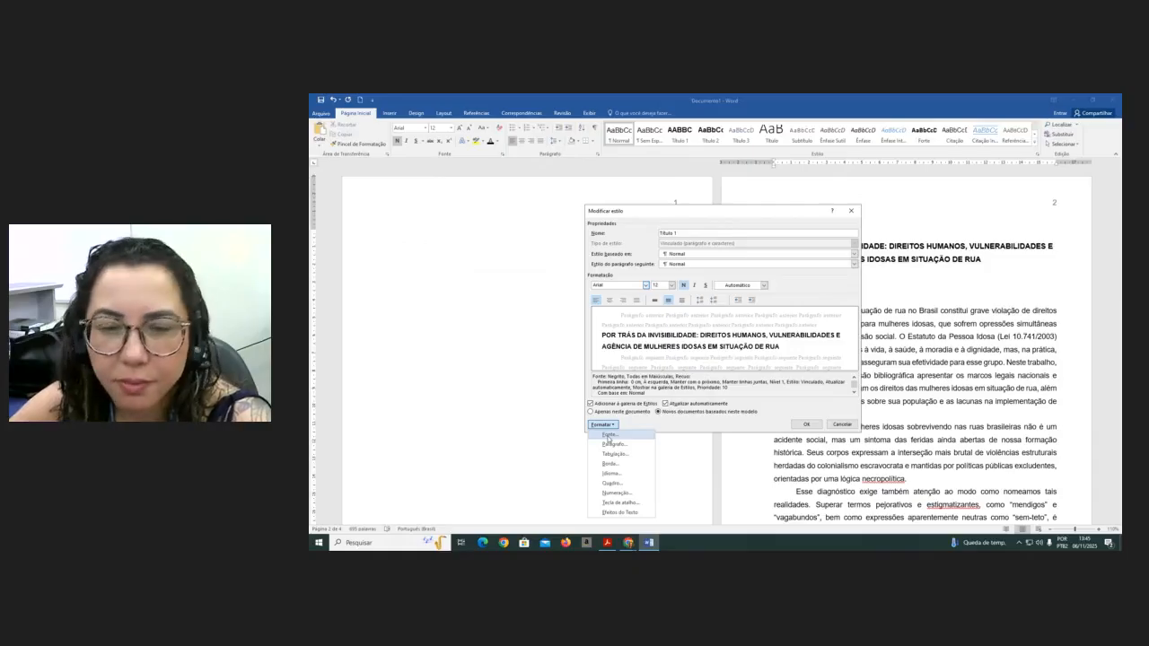
{"action": "left_click", "coordinate": [608, 437]}
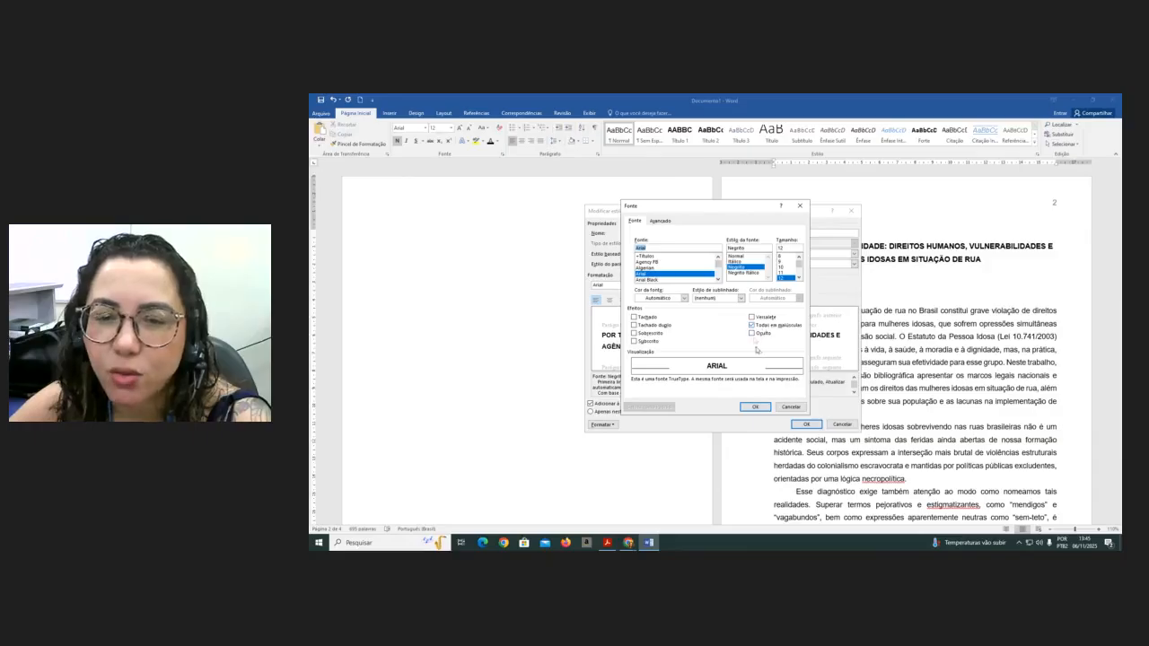
{"action": "left_click", "coordinate": [753, 326]}
{"action": "left_click", "coordinate": [752, 326]}
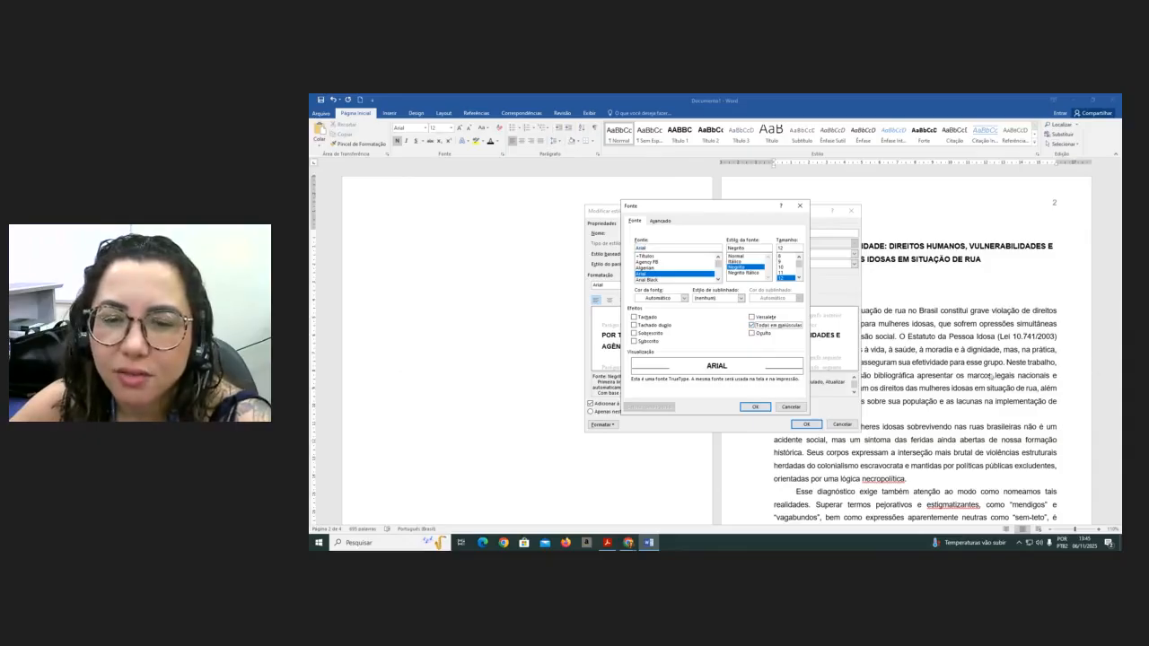
{"action": "left_click", "coordinate": [753, 407]}
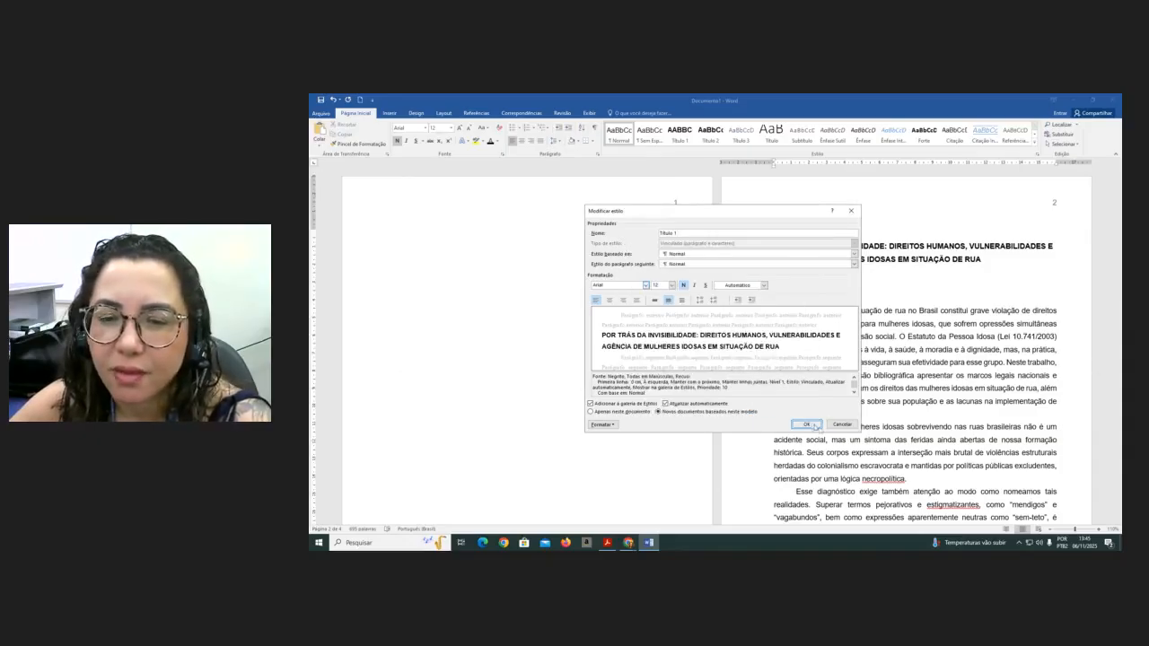
{"action": "left_click", "coordinate": [808, 425]}
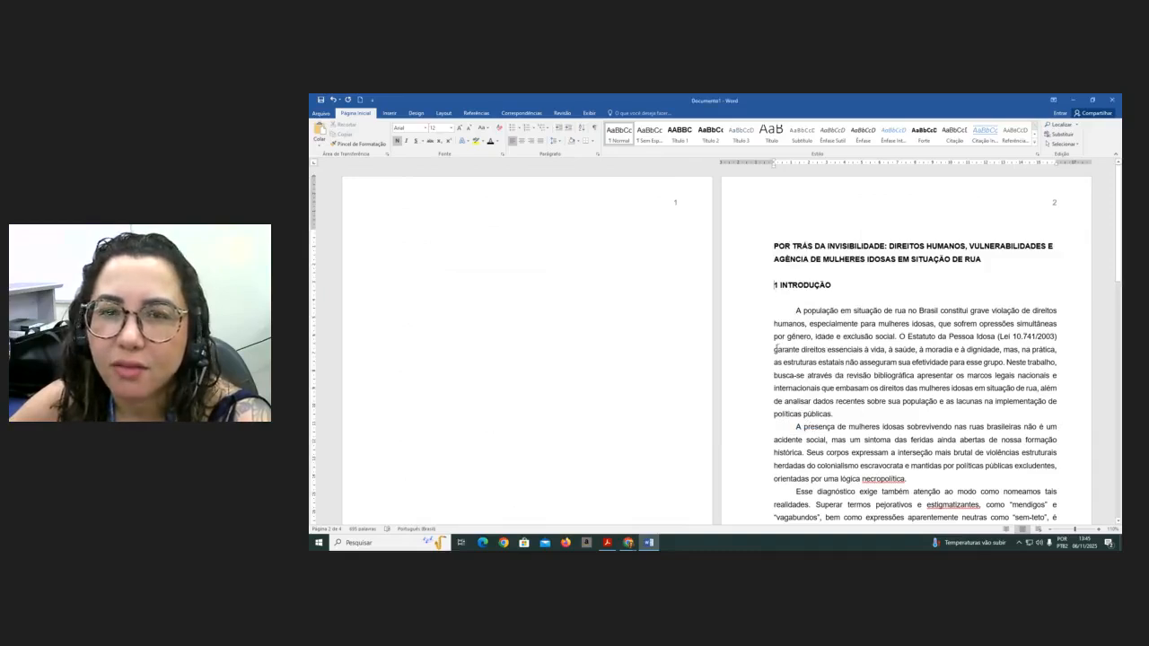
- Apply the Título 1 style to the 1 INTRODUÇÃO heading and show formatting marks
{"action": "left_click", "coordinate": [678, 133]}
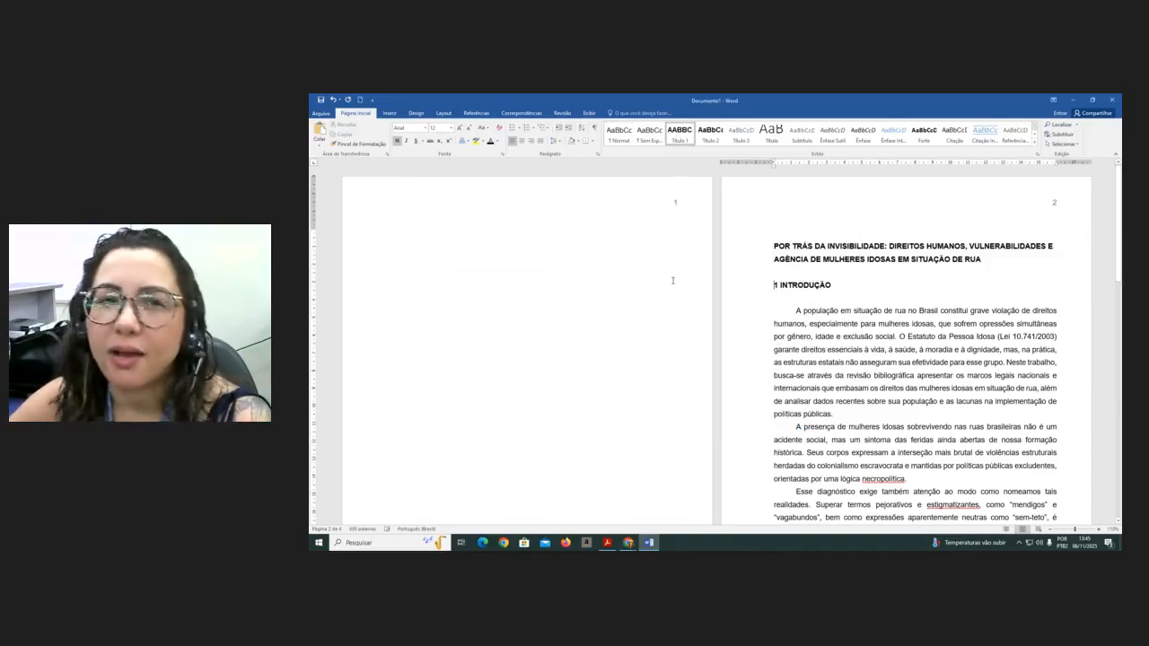
{"action": "left_click", "coordinate": [594, 128]}
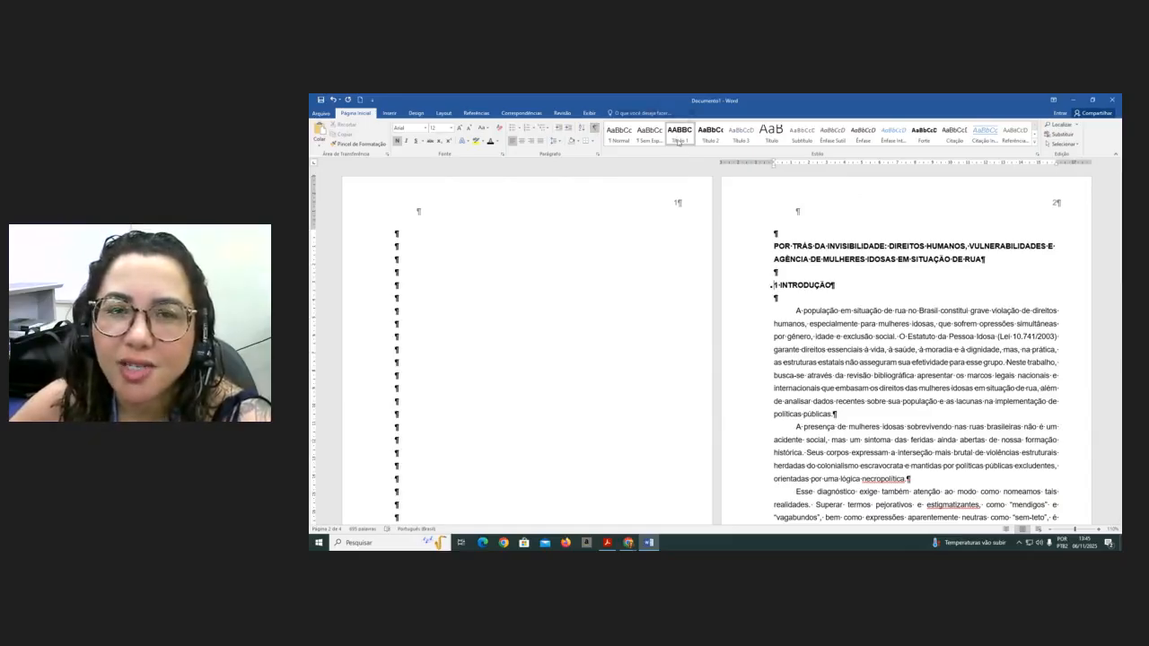
- Delete the blank line above the 2 DADOS NACIONAIS heading and apply the Título 1 style to it
{"action": "scroll", "coordinate": [791, 306], "scroll_direction": "down", "scroll_amount": 2}
{"action": "scroll", "coordinate": [790, 307], "scroll_direction": "down", "scroll_amount": 12}
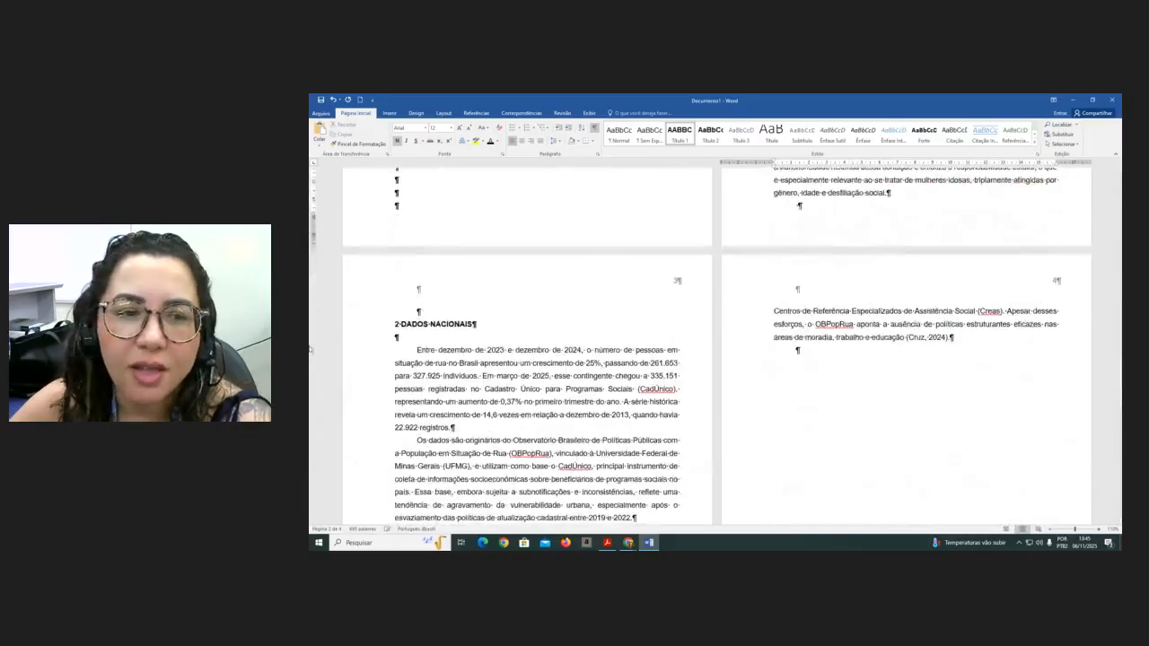
{"action": "left_click", "coordinate": [447, 317]}
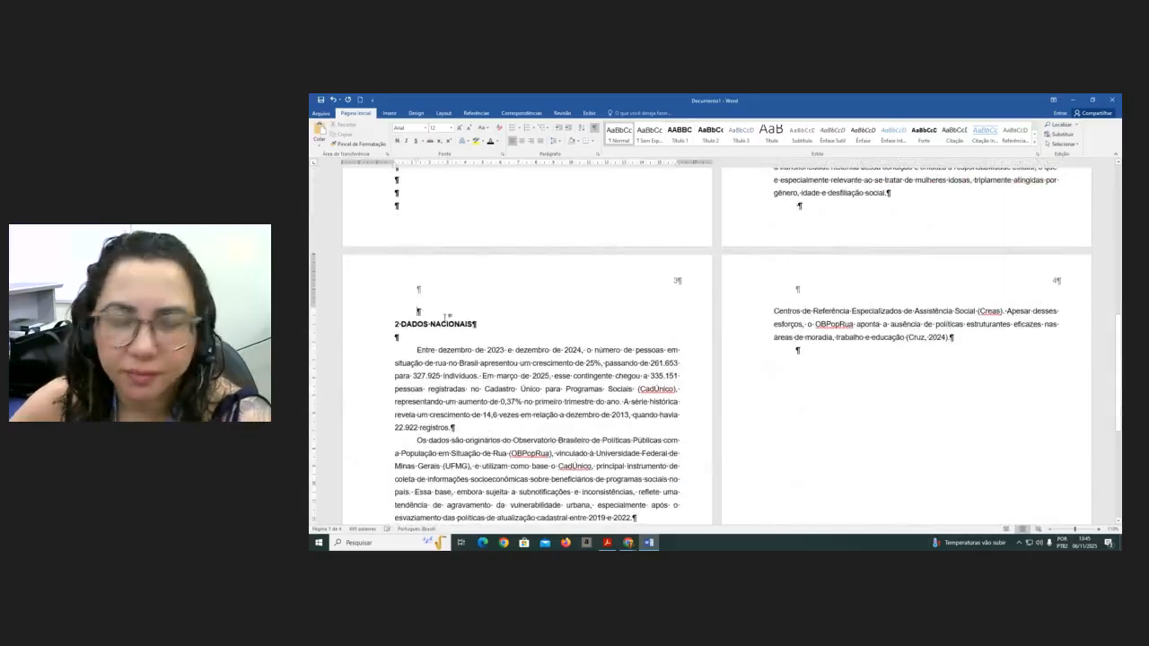
{"action": "key", "text": "Delete"}
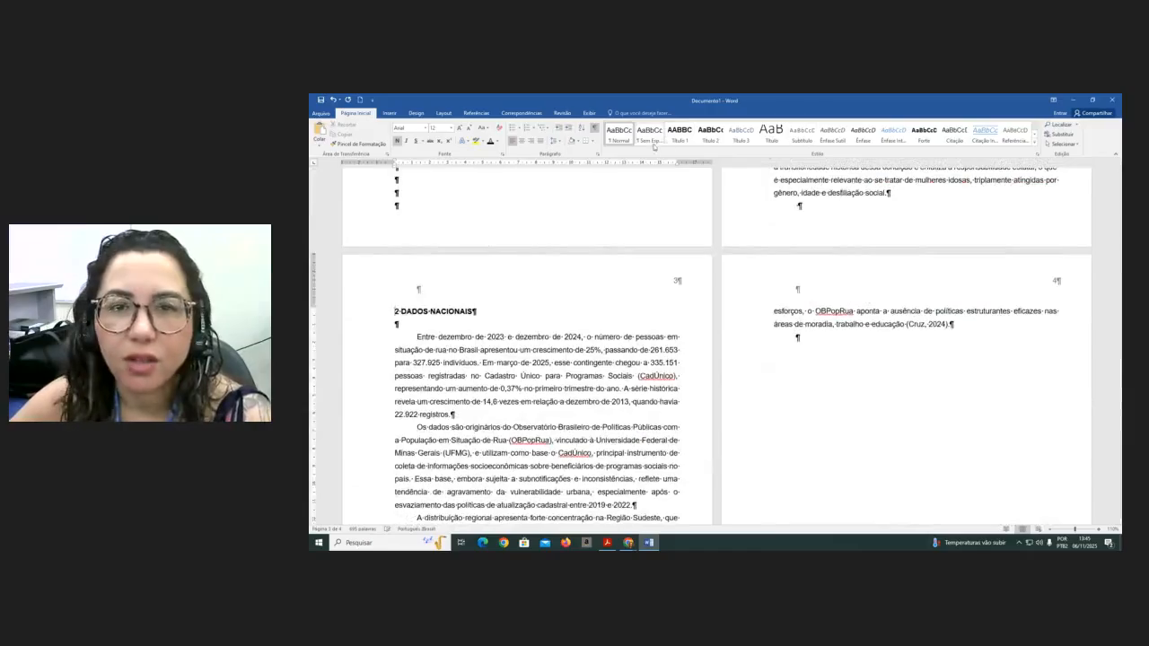
{"action": "left_click", "coordinate": [677, 140]}
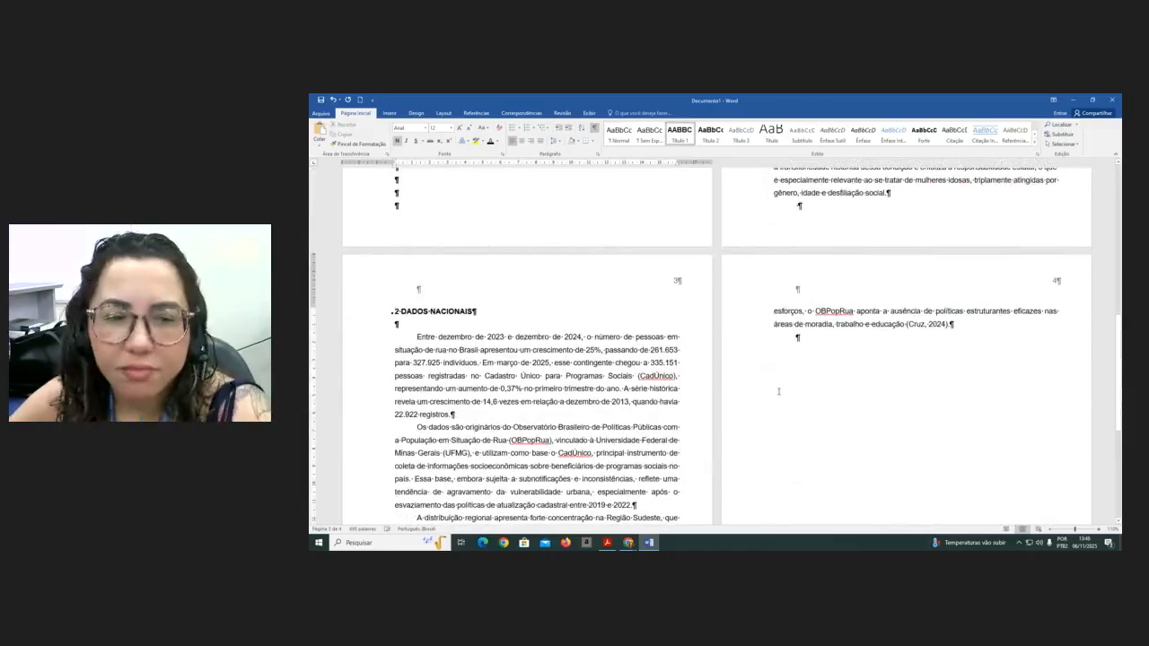
- Insert three blank lines after the paragraph ending with São Paulo's share of the national total
{"action": "scroll", "coordinate": [778, 392], "scroll_direction": "down", "scroll_amount": 3}
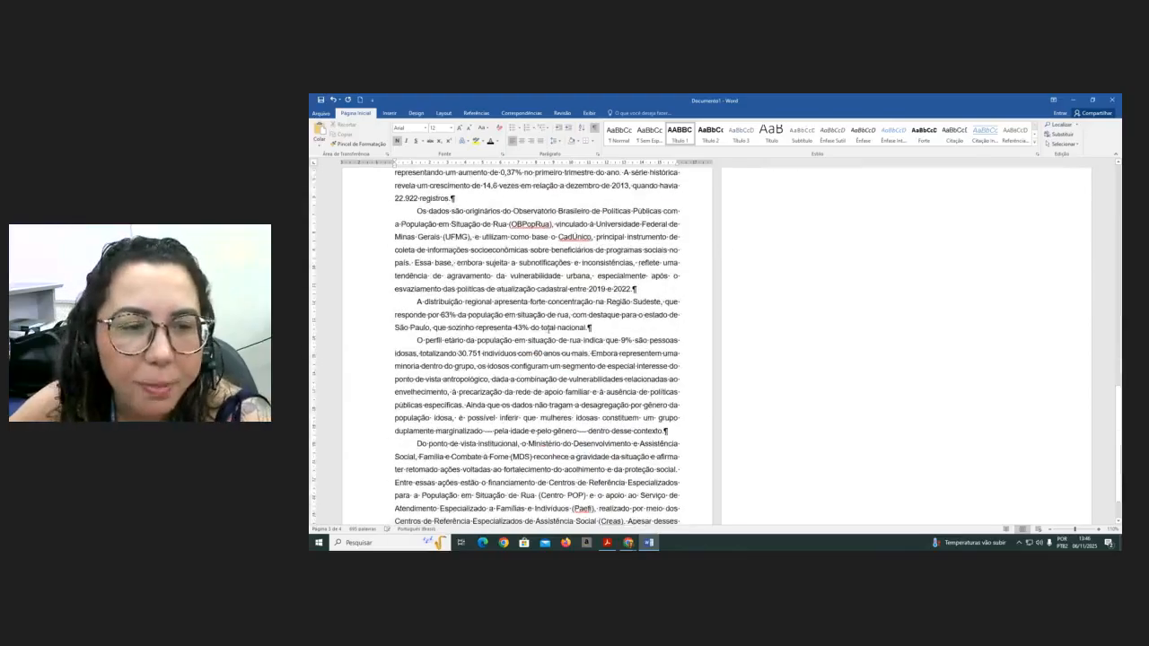
{"action": "left_click", "coordinate": [612, 327]}
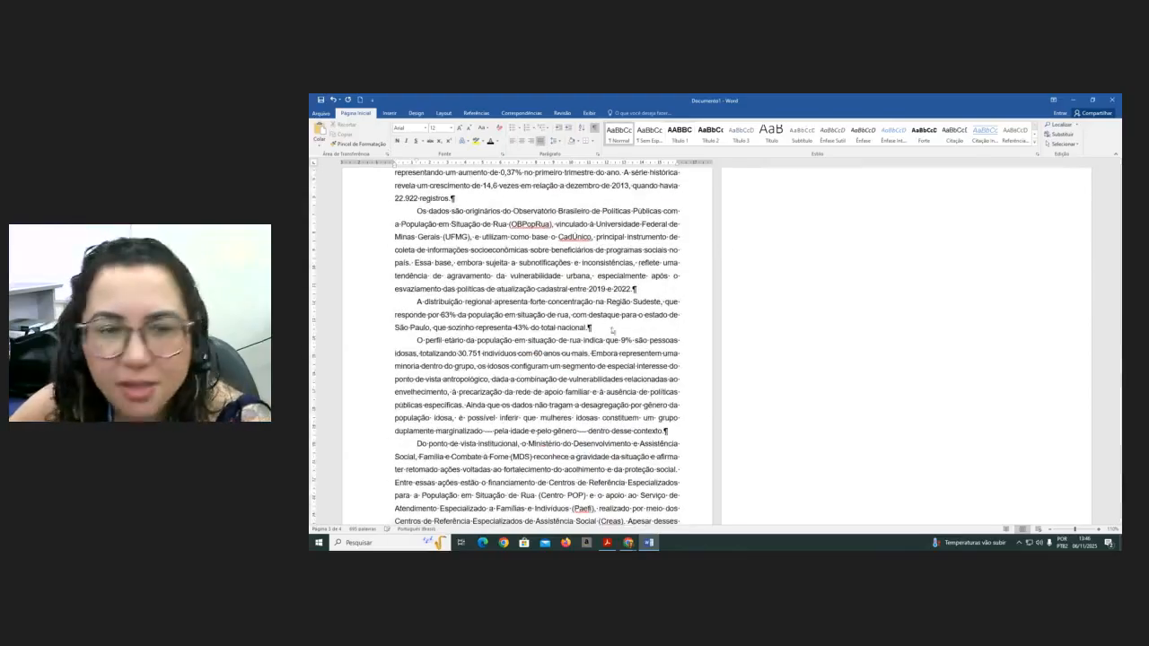
{"action": "key", "text": "Return"}
{"action": "key", "text": "Return"}
{"action": "key", "text": "Return"}
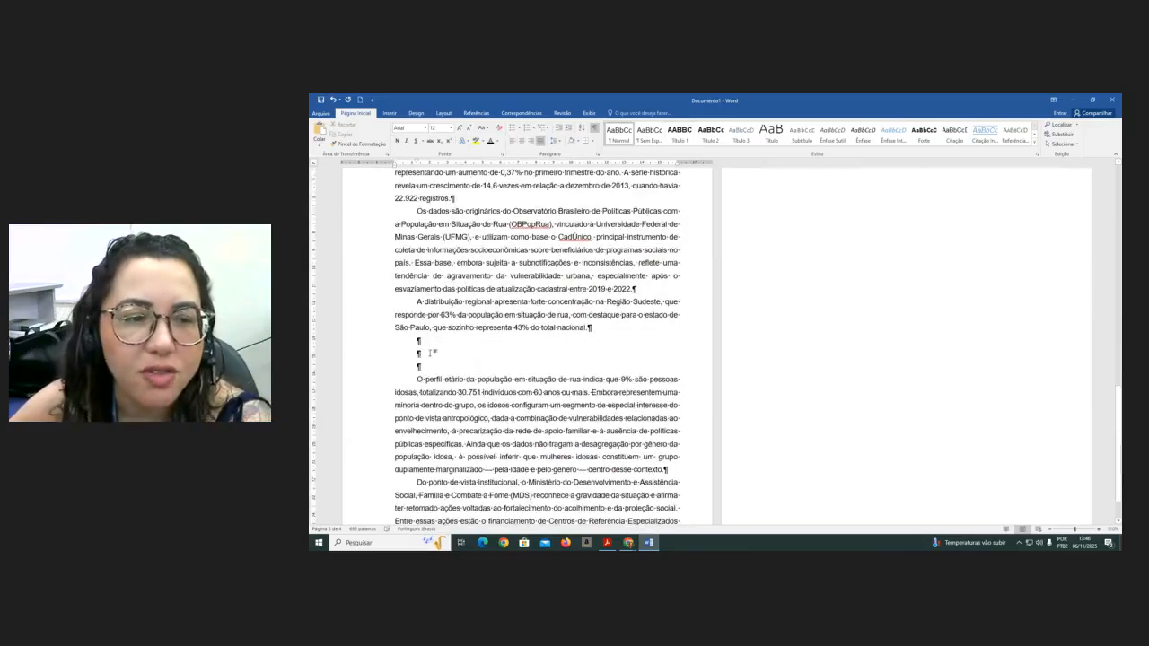
{"action": "scroll", "coordinate": [540, 361], "scroll_direction": "up", "scroll_amount": 3}
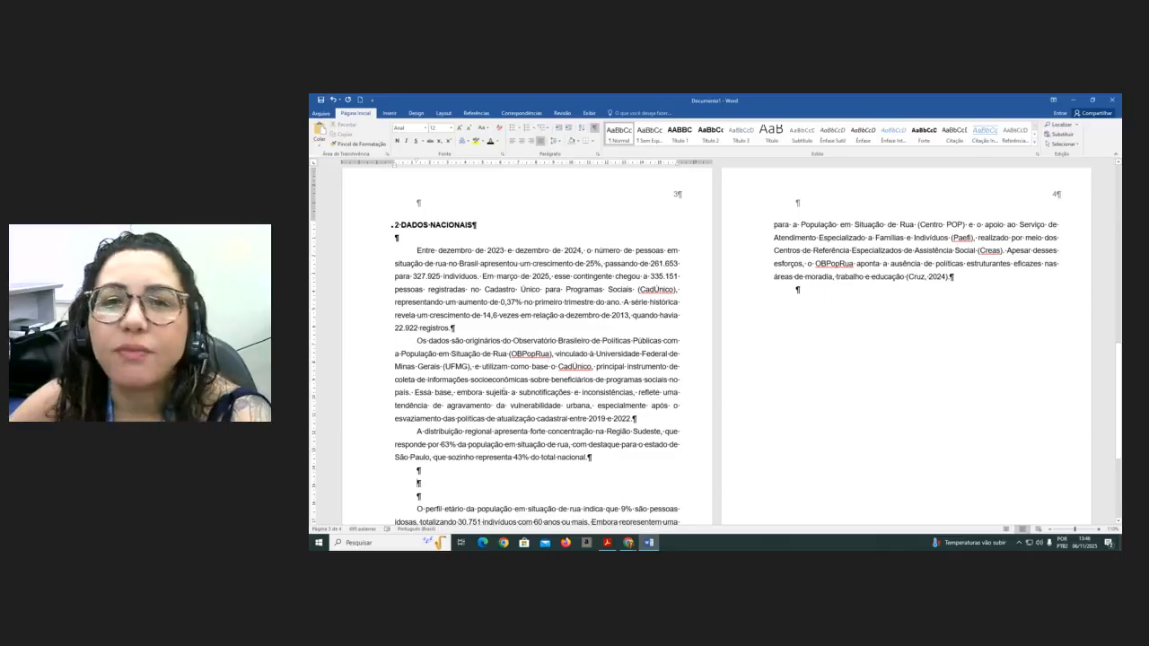
{"action": "left_click", "coordinate": [709, 134]}
{"action": "key", "text": "ctrl+z"}
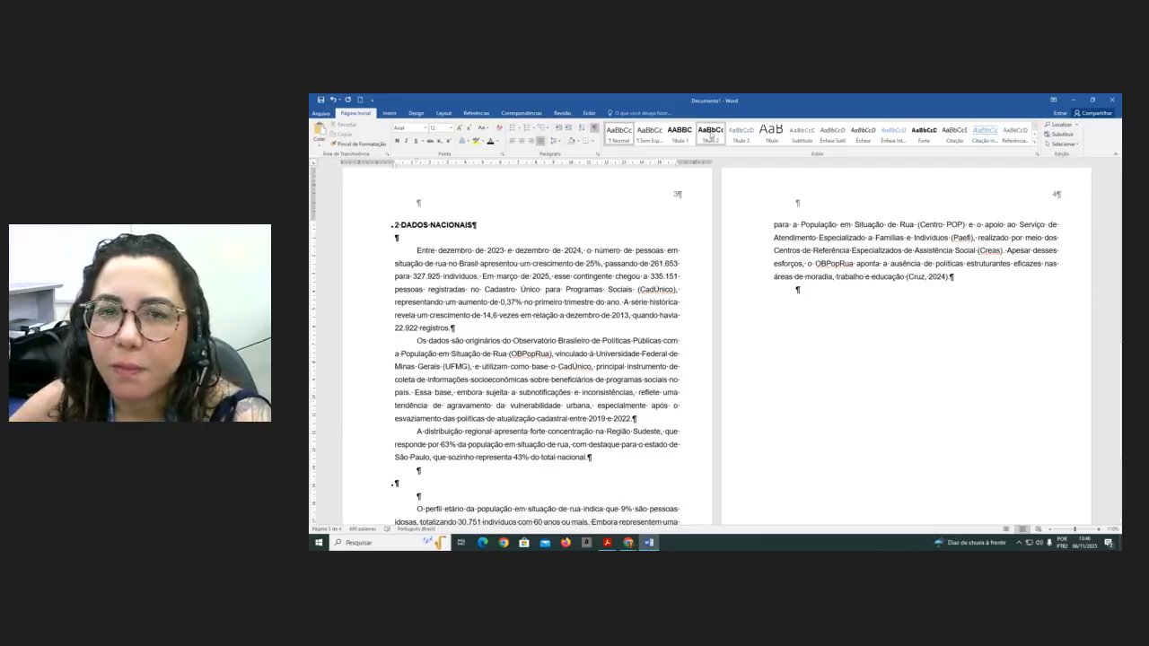
- Set the Título 2 style to left alignment and apply the change to new documents based on this template
{"action": "right_click", "coordinate": [709, 134]}
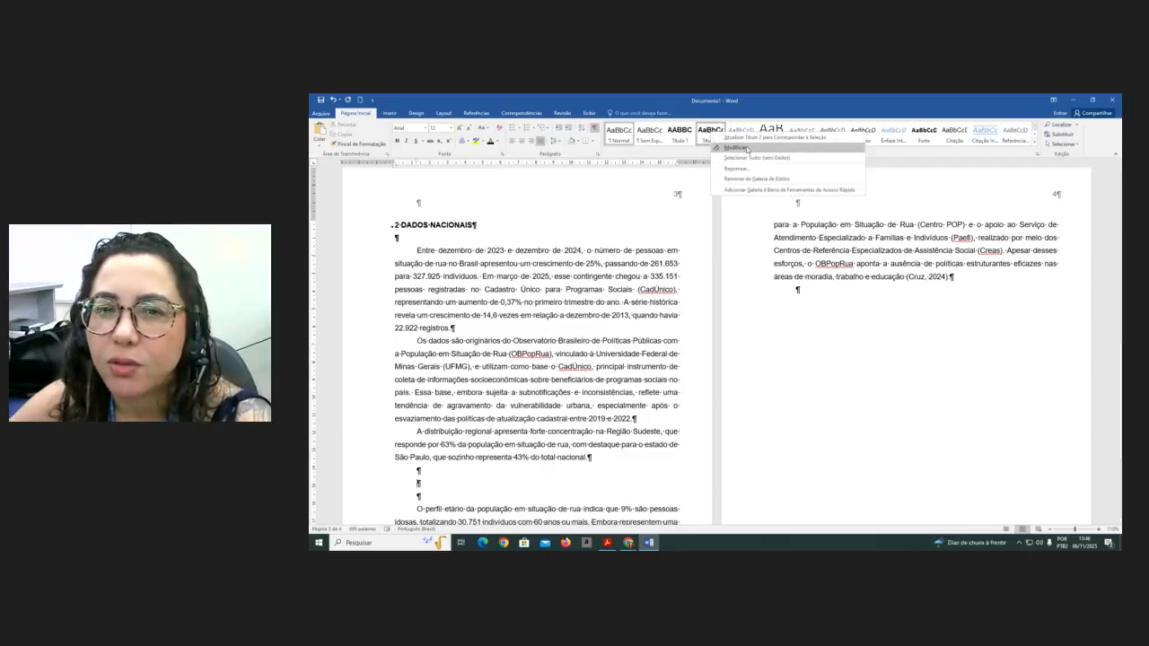
{"action": "left_click", "coordinate": [747, 149]}
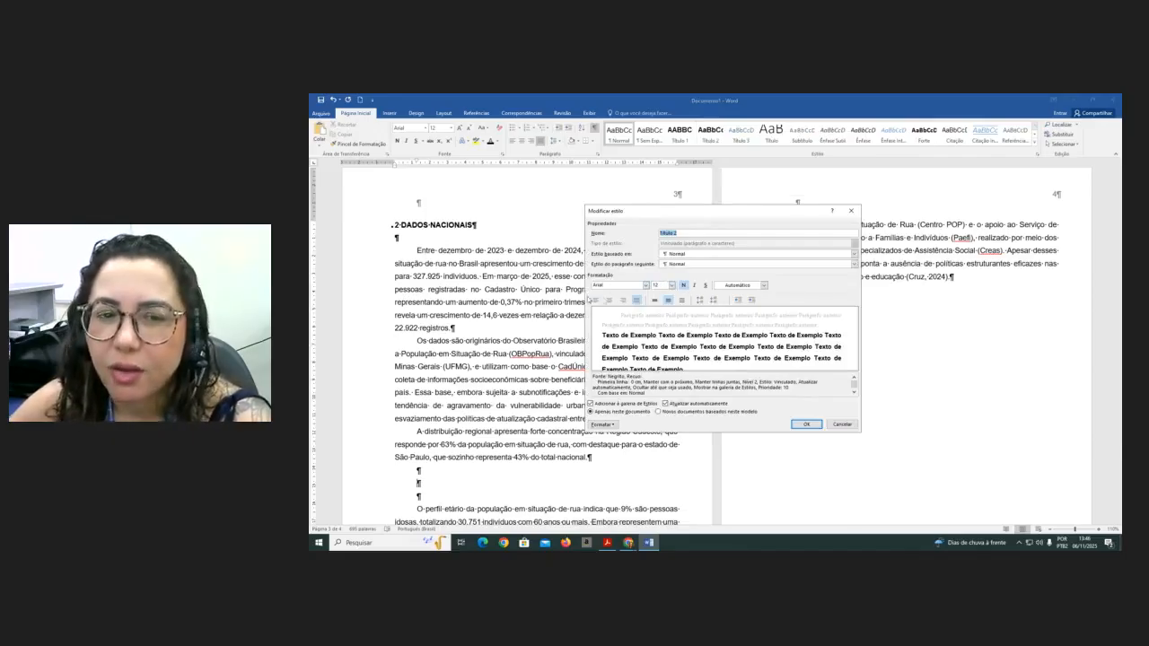
{"action": "left_click", "coordinate": [596, 301]}
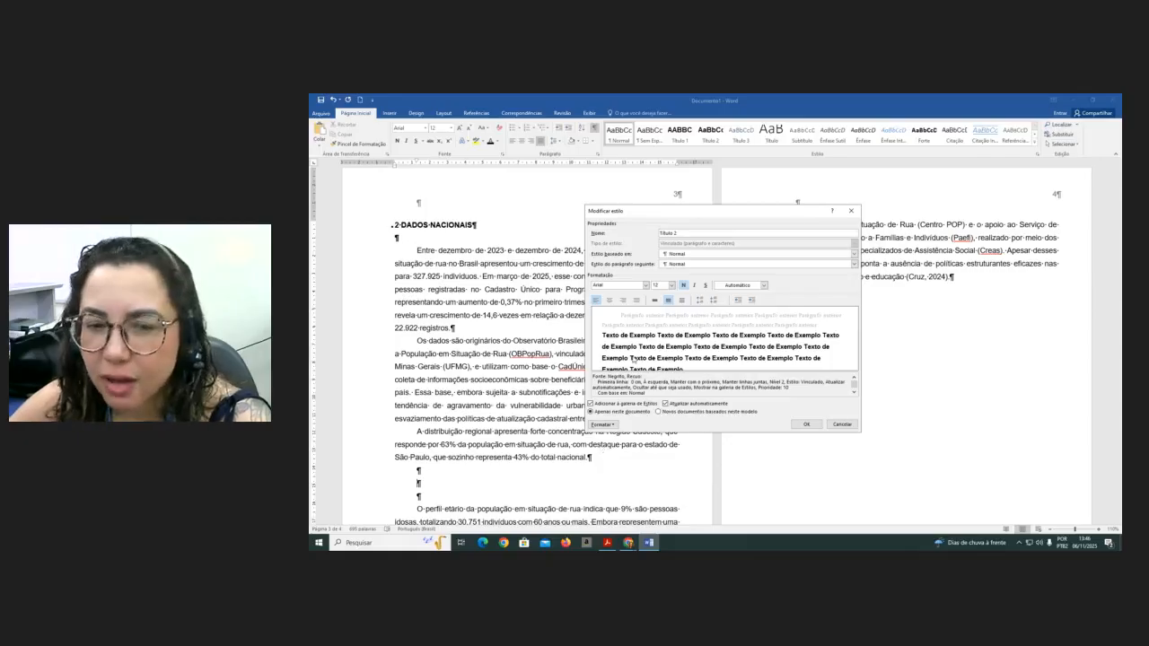
{"action": "left_click", "coordinate": [658, 413]}
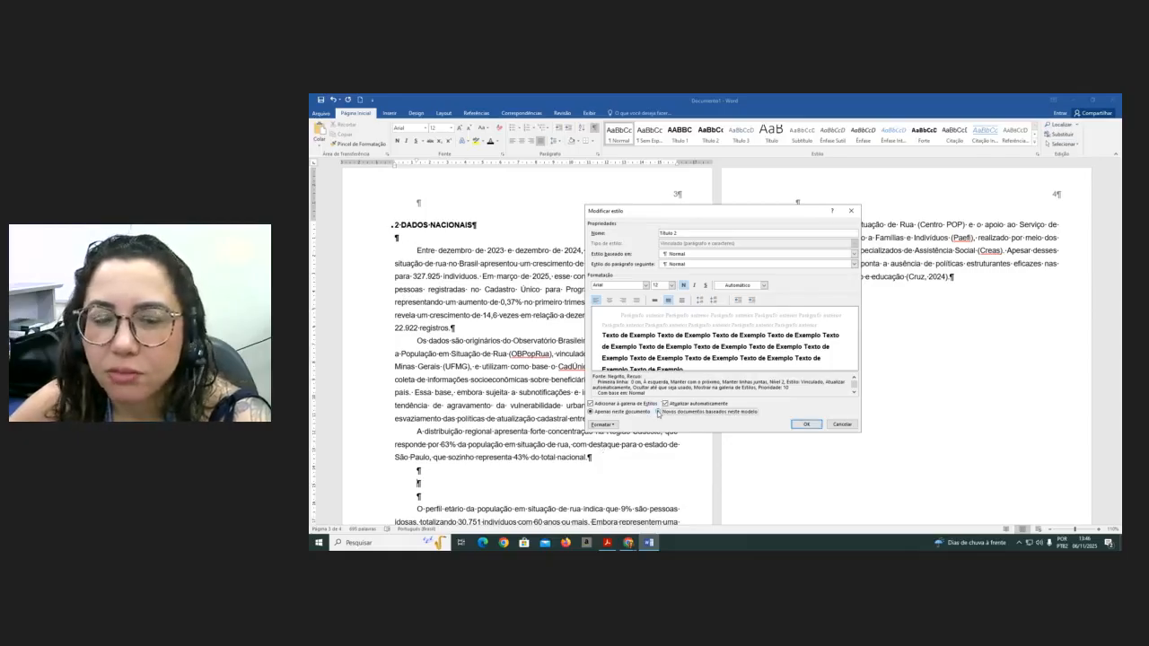
{"action": "left_click", "coordinate": [659, 412]}
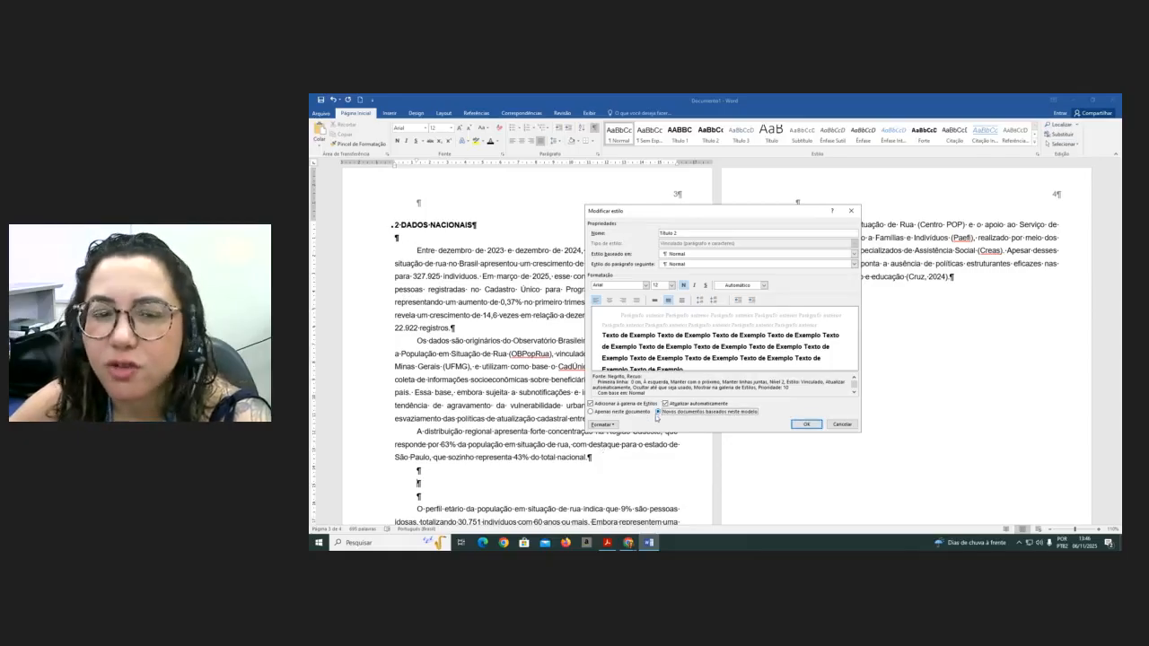
{"action": "left_click", "coordinate": [806, 426]}
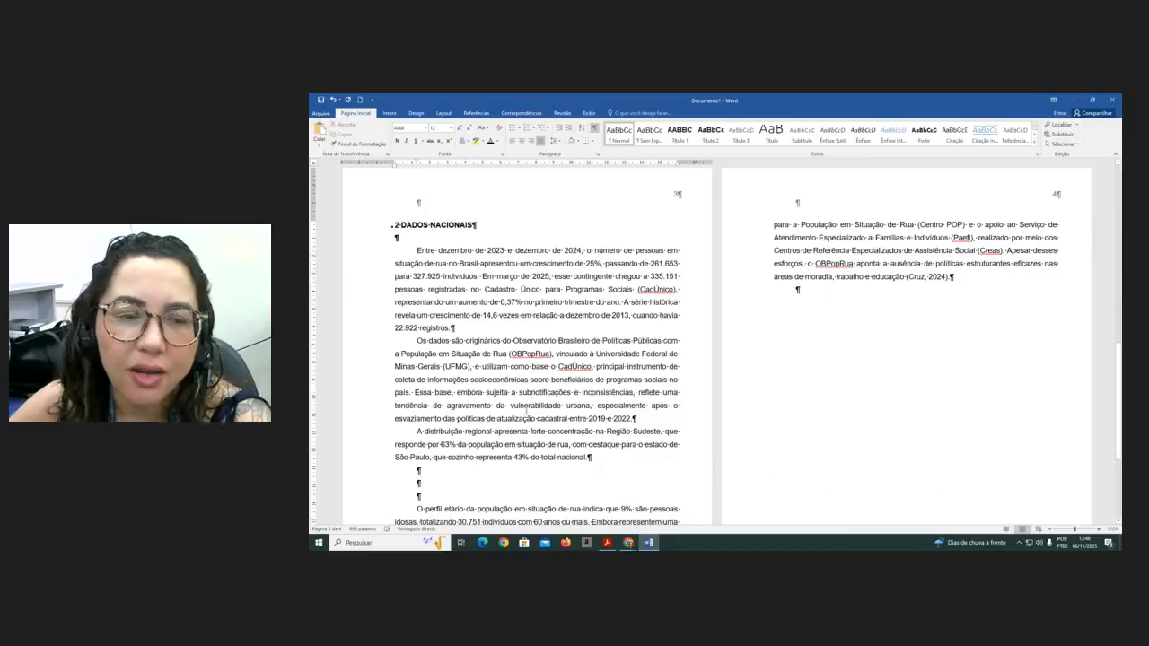
- Apply the Título 2 style to the middle blank line and write the subheading 2.1 Mulheres Idosas
{"action": "scroll", "coordinate": [482, 464], "scroll_direction": "up", "scroll_amount": 3, "text": "ctrl"}
{"action": "scroll", "coordinate": [477, 467], "scroll_direction": "down", "scroll_amount": 5}
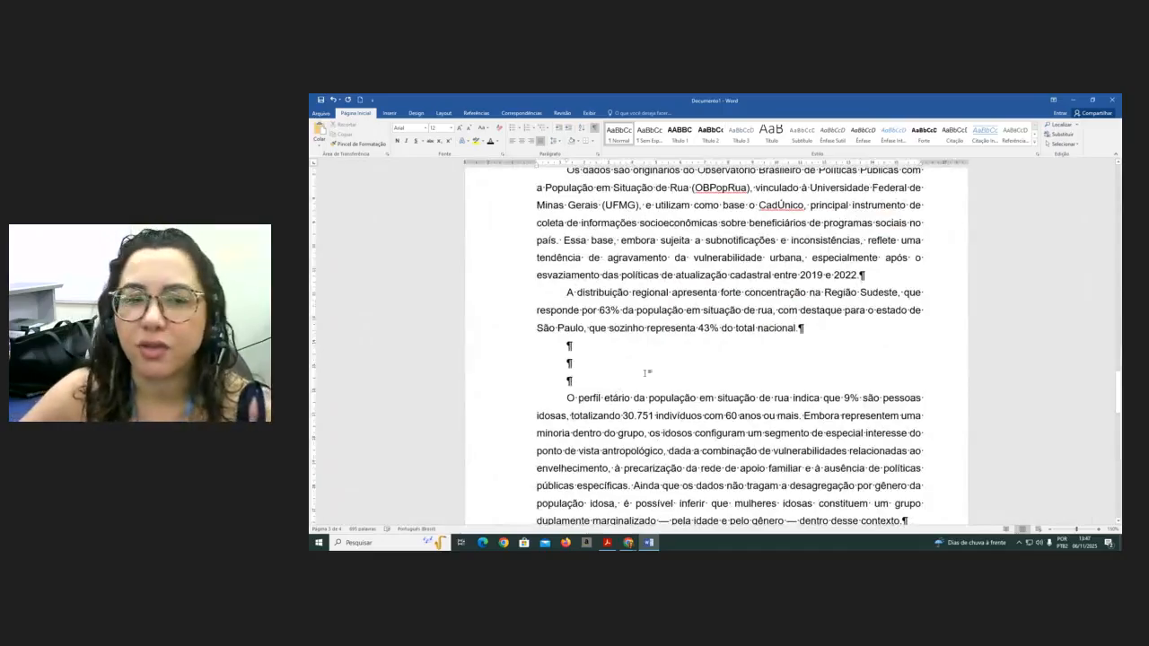
{"action": "left_click", "coordinate": [710, 132]}
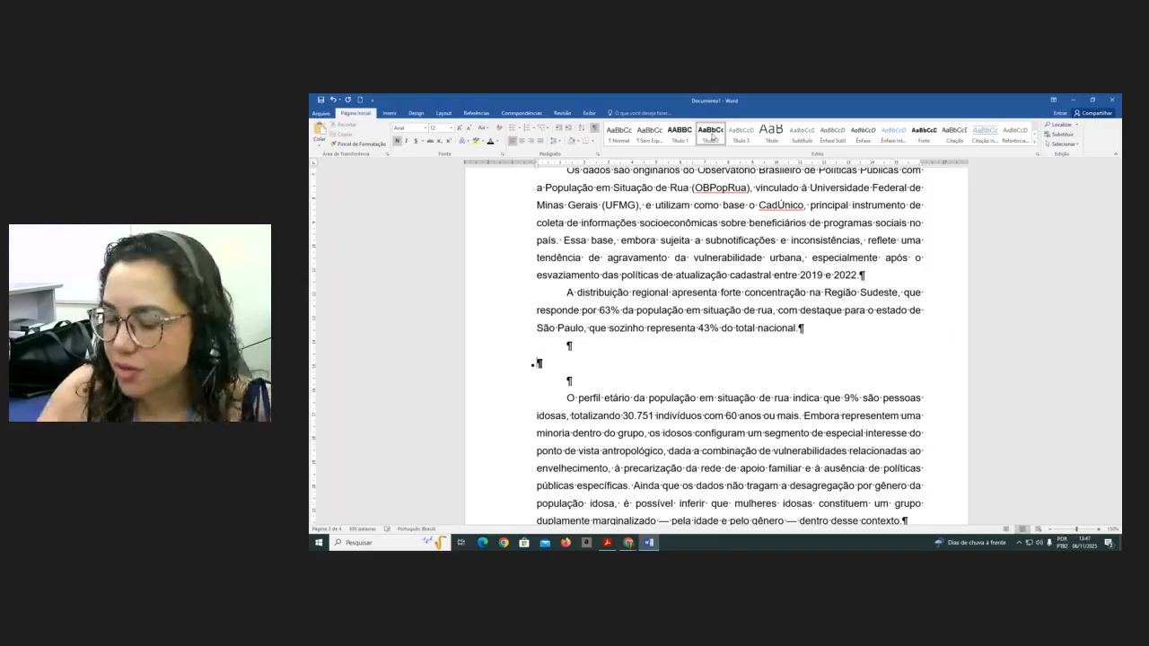
{"action": "type", "text": "2.1 Mulheres Idosas"}
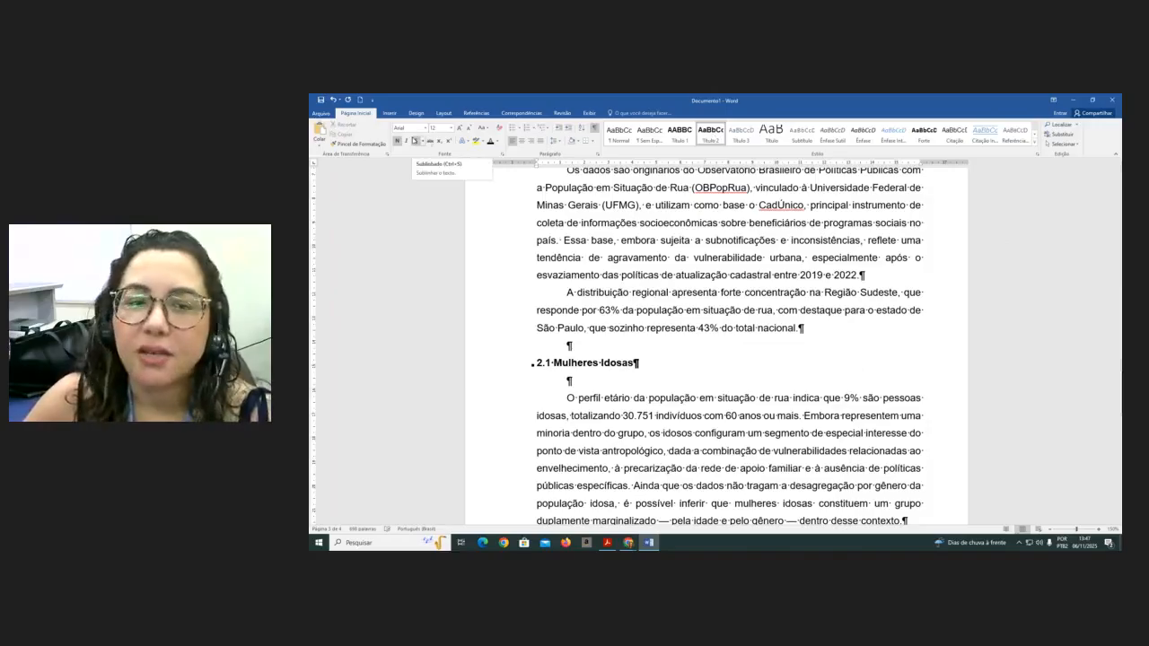
- Insert three blank lines after the paragraph ending with "dentro desse contexto."
{"action": "scroll", "coordinate": [440, 146], "scroll_direction": "down", "scroll_amount": 1}
{"action": "scroll", "coordinate": [715, 406], "scroll_direction": "down", "scroll_amount": 10}
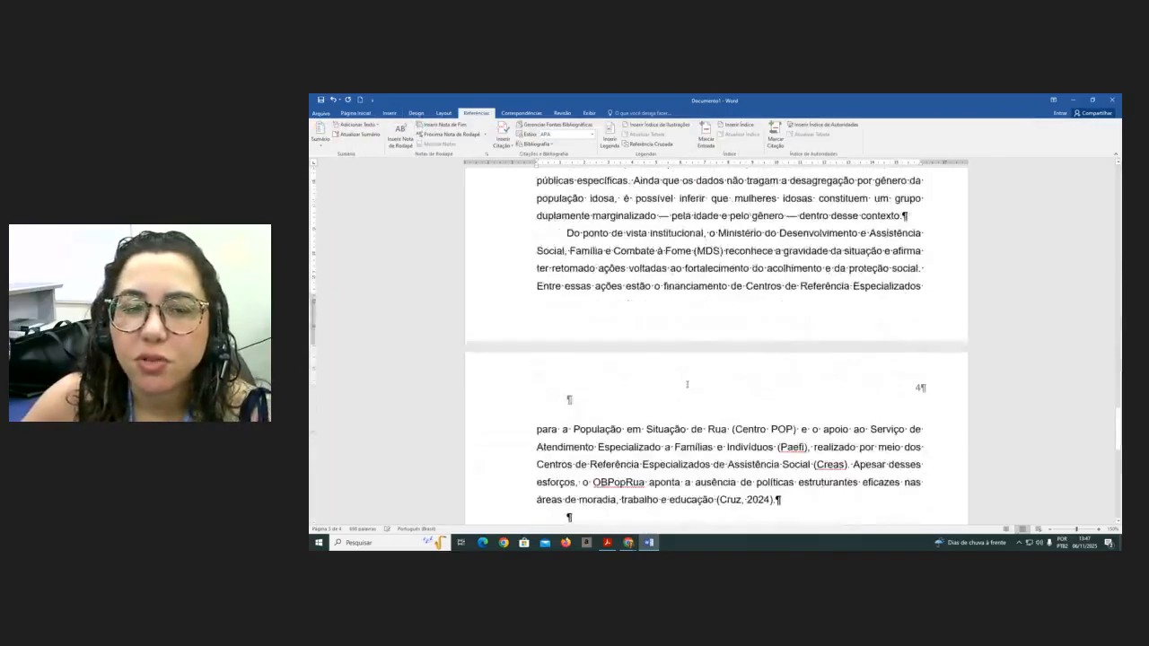
{"action": "scroll", "coordinate": [695, 404], "scroll_direction": "up", "scroll_amount": 5}
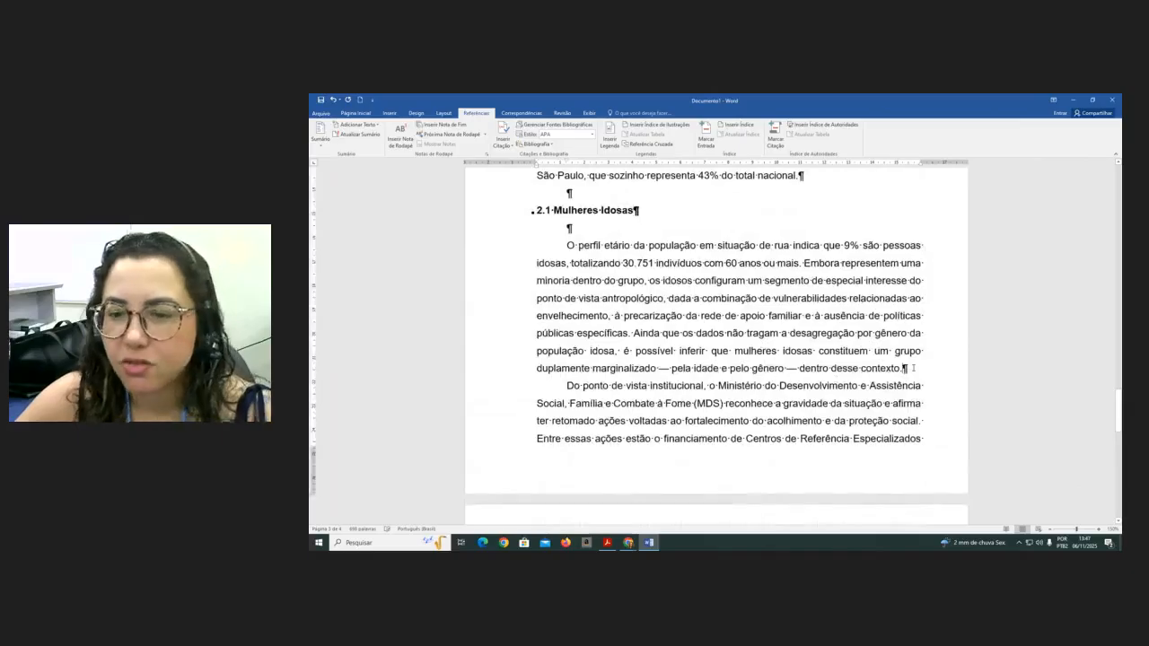
{"action": "left_click", "coordinate": [913, 368]}
{"action": "key", "text": "Return"}
{"action": "key", "text": "Return"}
{"action": "key", "text": "Return"}
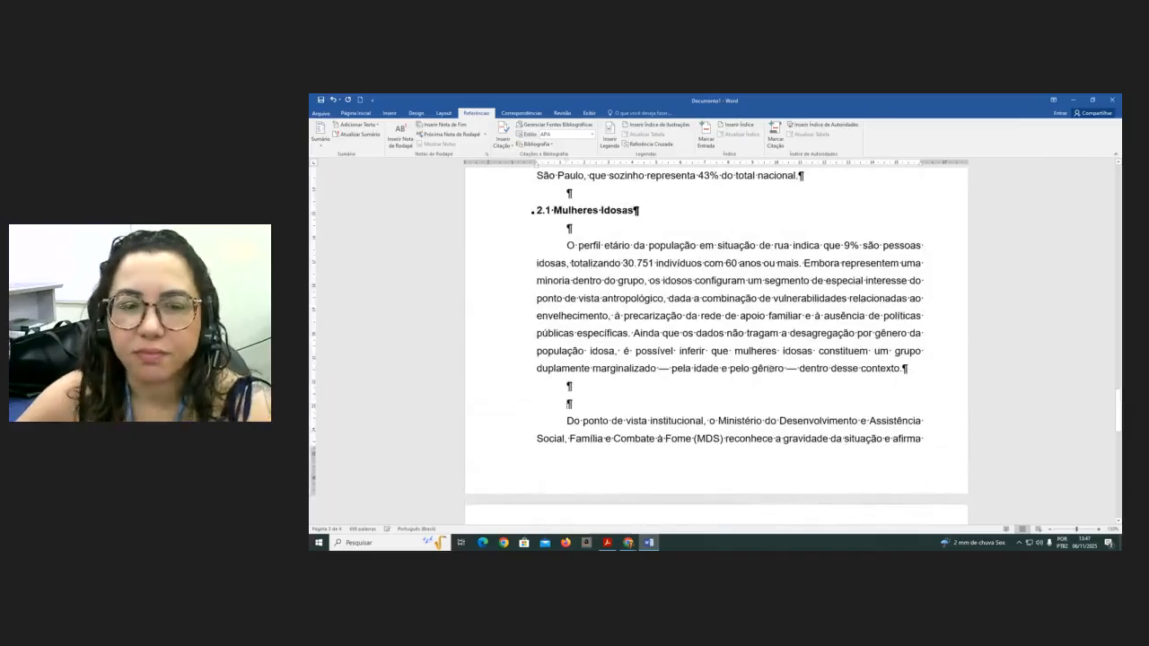
- Modify the Título 3 style to use Arial font, automatic font colour and left alignment
{"action": "scroll", "coordinate": [605, 359], "scroll_direction": "up", "scroll_amount": 3}
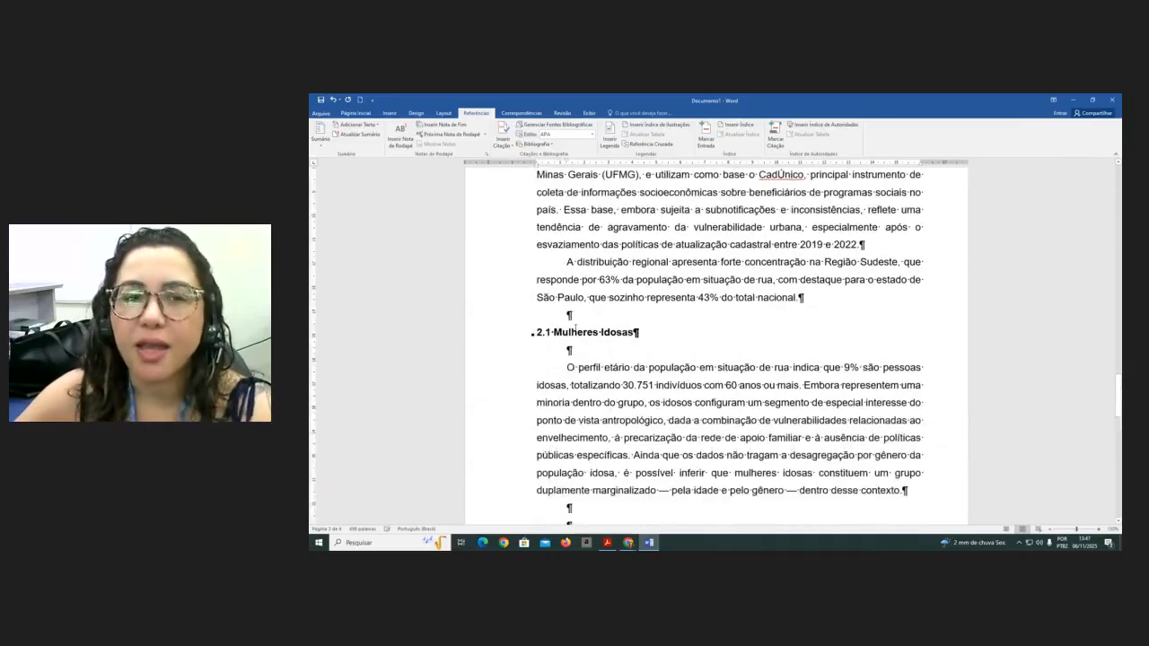
{"action": "scroll", "coordinate": [583, 350], "scroll_direction": "down", "scroll_amount": 4}
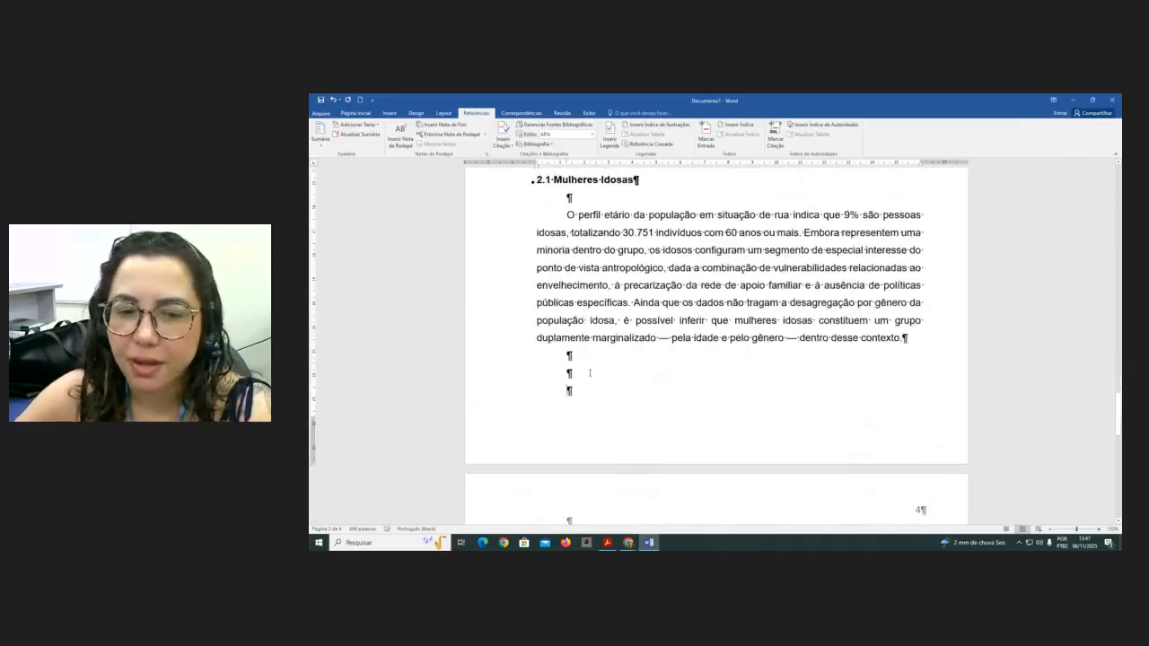
{"action": "scroll", "coordinate": [593, 359], "scroll_direction": "down", "scroll_amount": 5}
{"action": "left_click", "coordinate": [604, 378]}
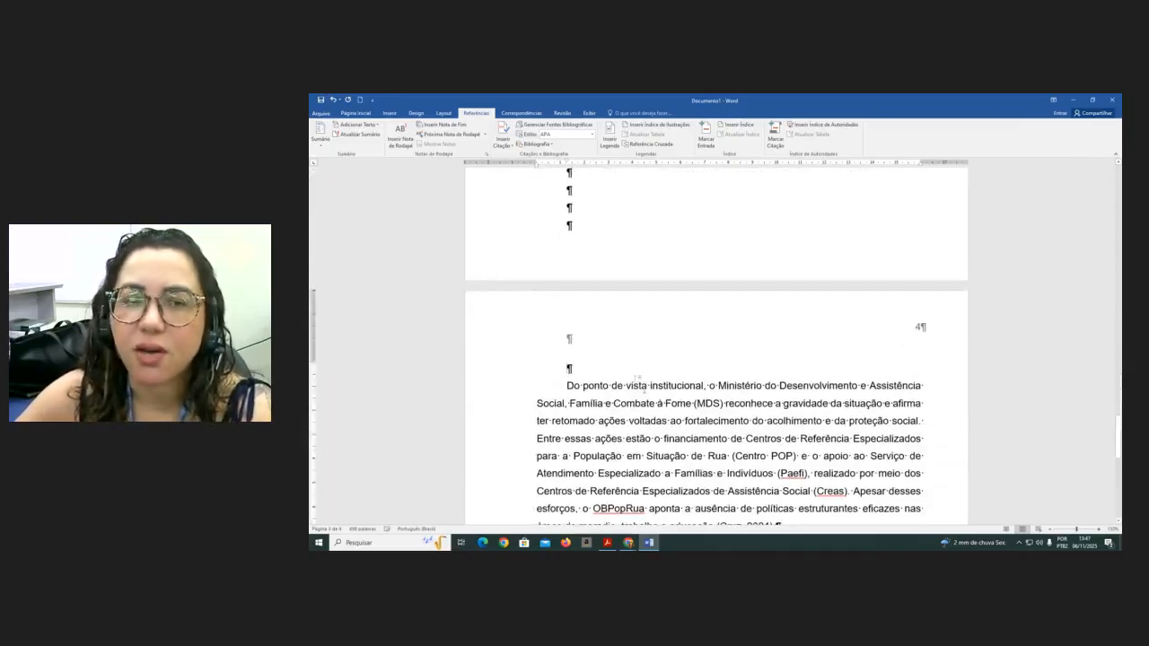
{"action": "left_click", "coordinate": [354, 113]}
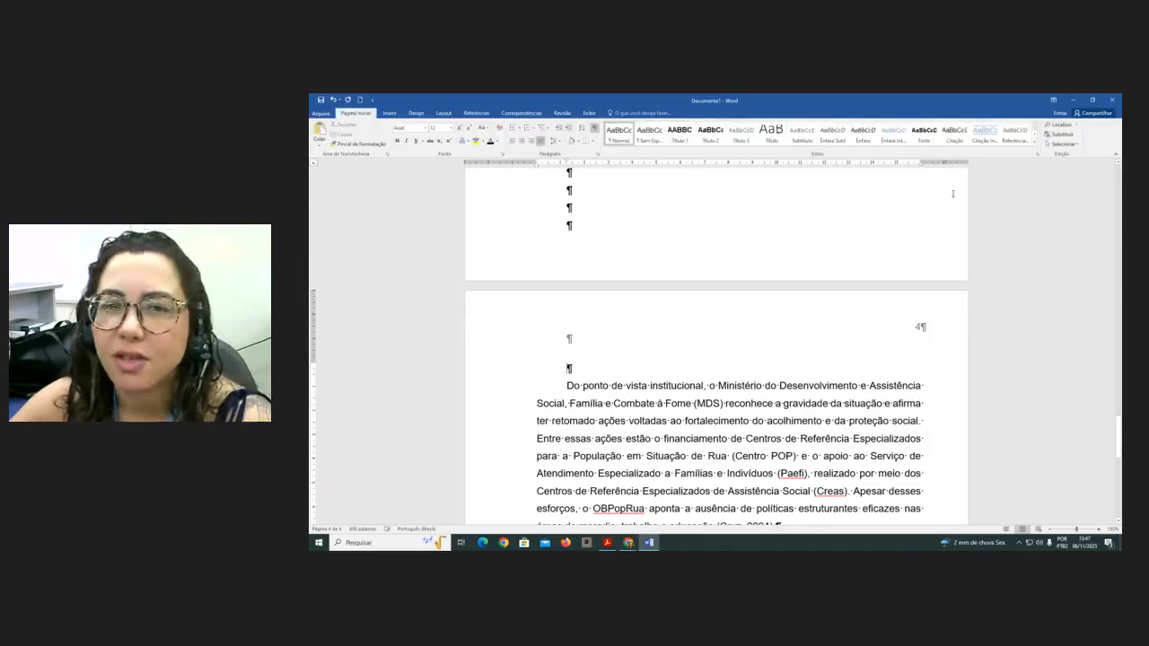
{"action": "right_click", "coordinate": [741, 136]}
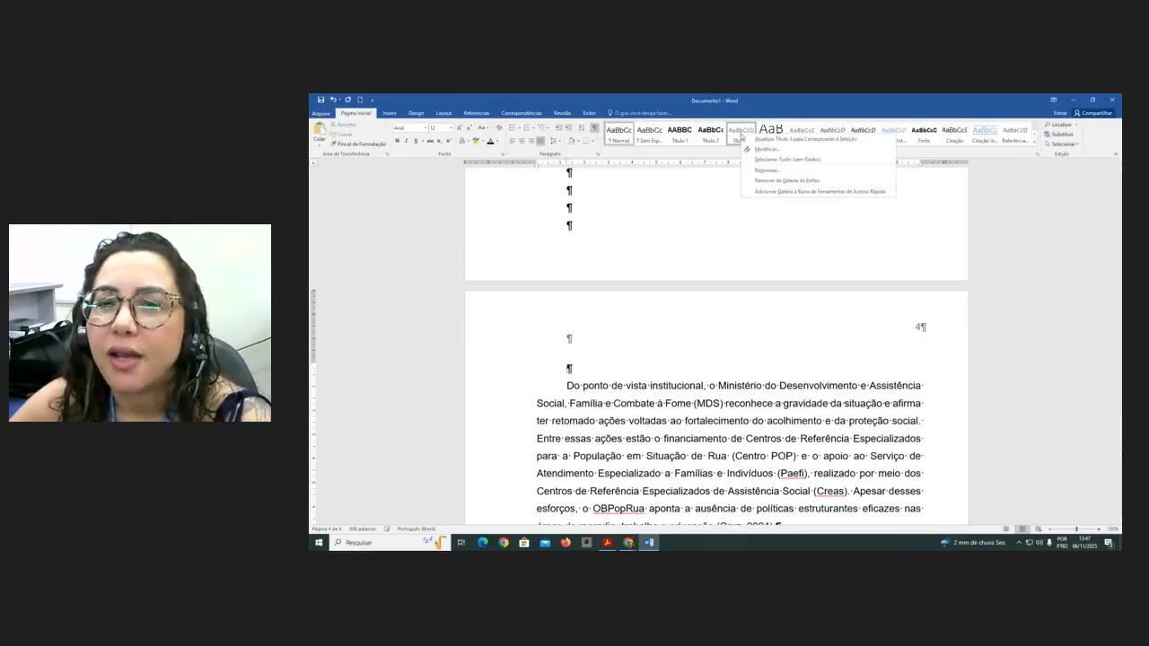
{"action": "left_click", "coordinate": [762, 149]}
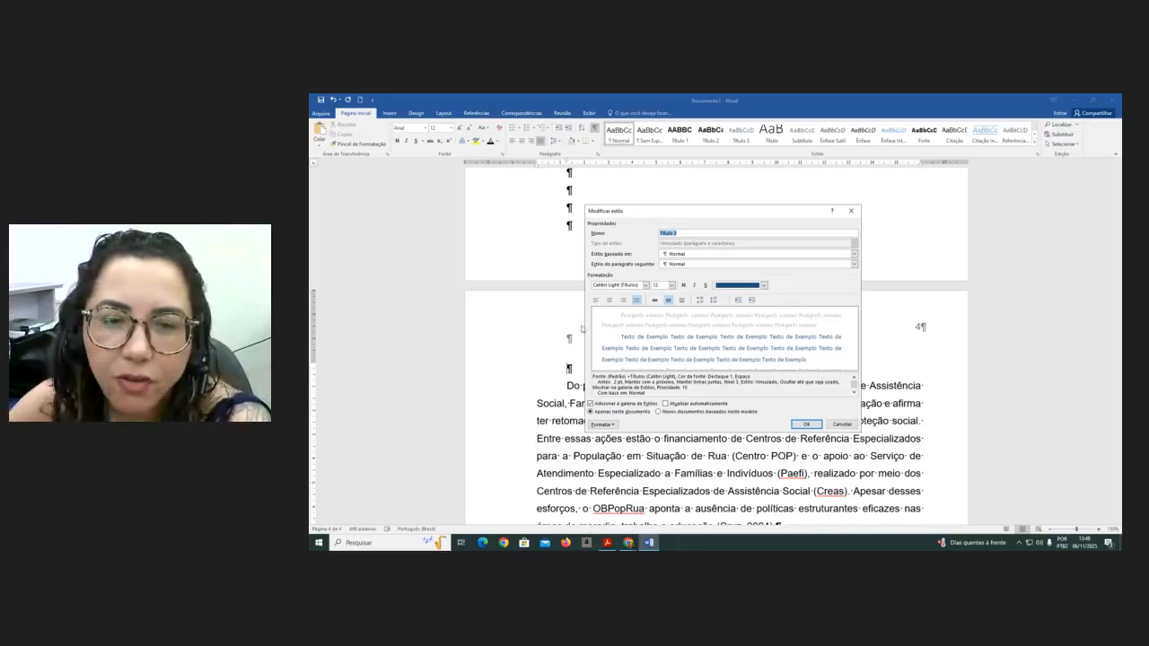
{"action": "left_click", "coordinate": [646, 286]}
{"action": "left_click", "coordinate": [645, 286]}
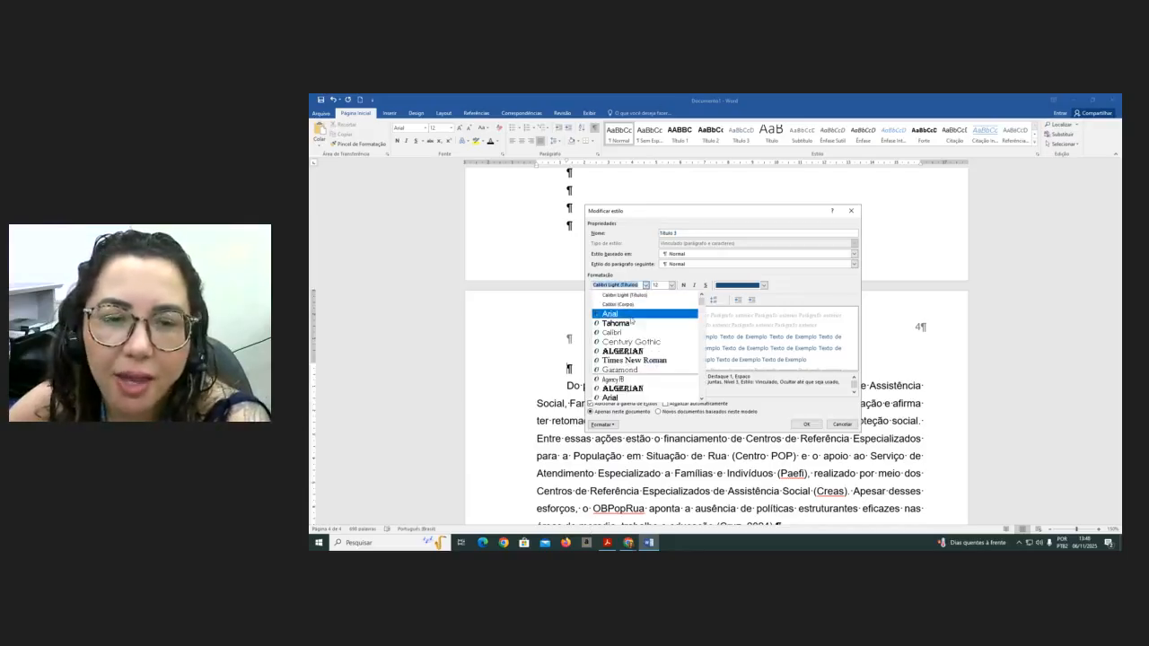
{"action": "left_click", "coordinate": [631, 315]}
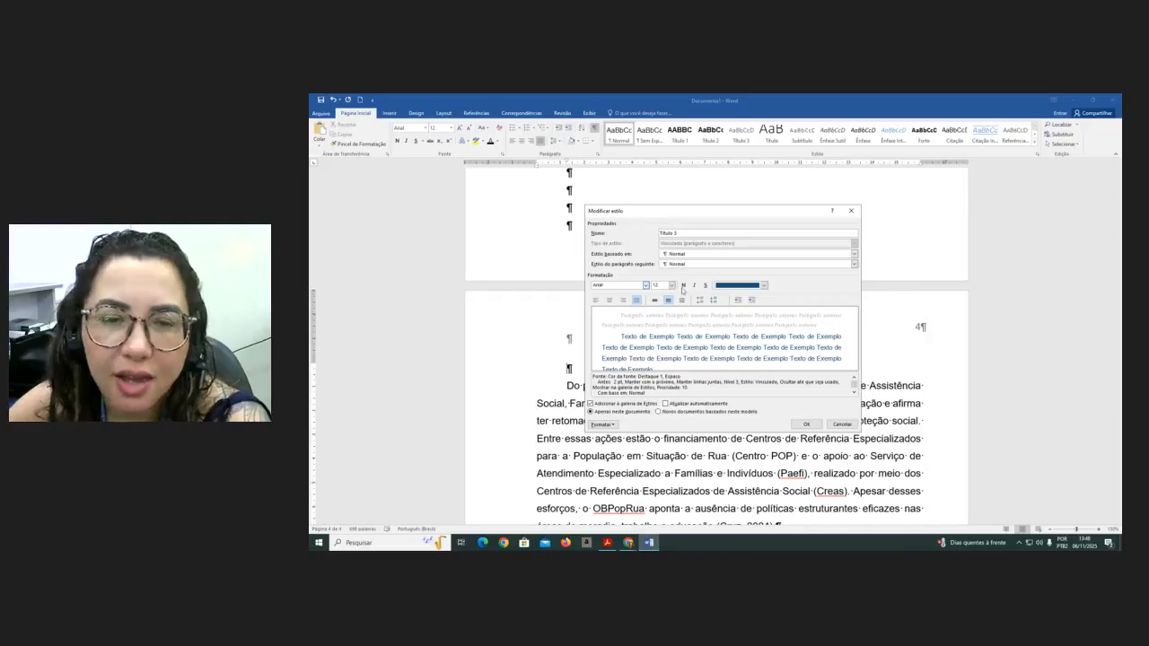
{"action": "left_click", "coordinate": [764, 286]}
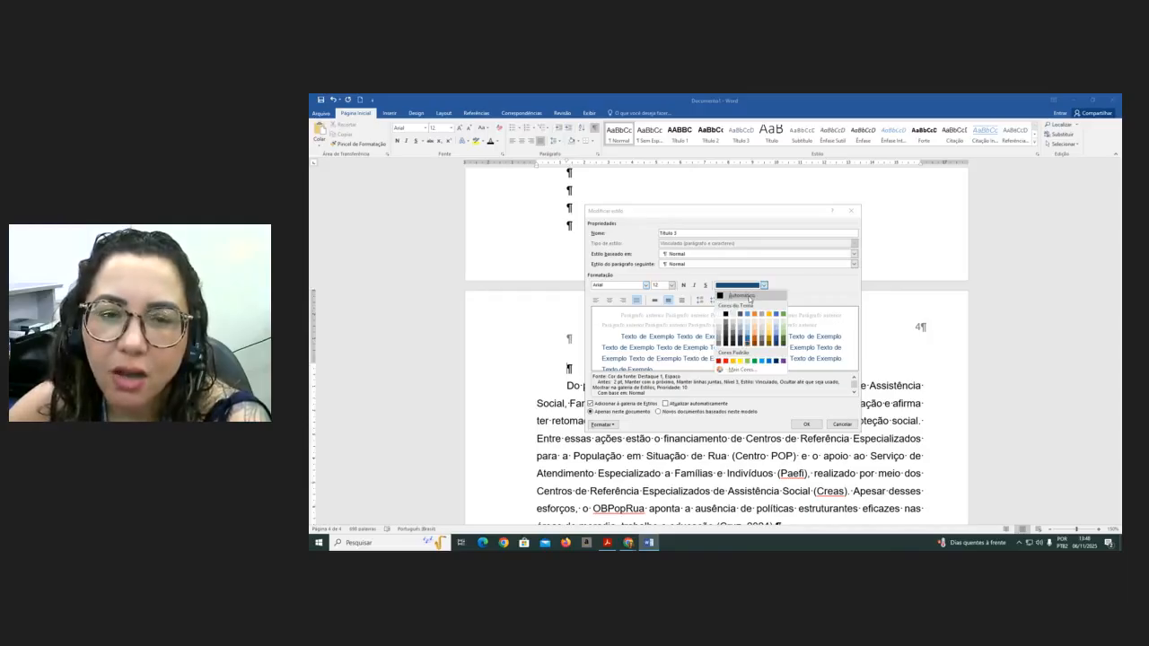
{"action": "left_click", "coordinate": [745, 296]}
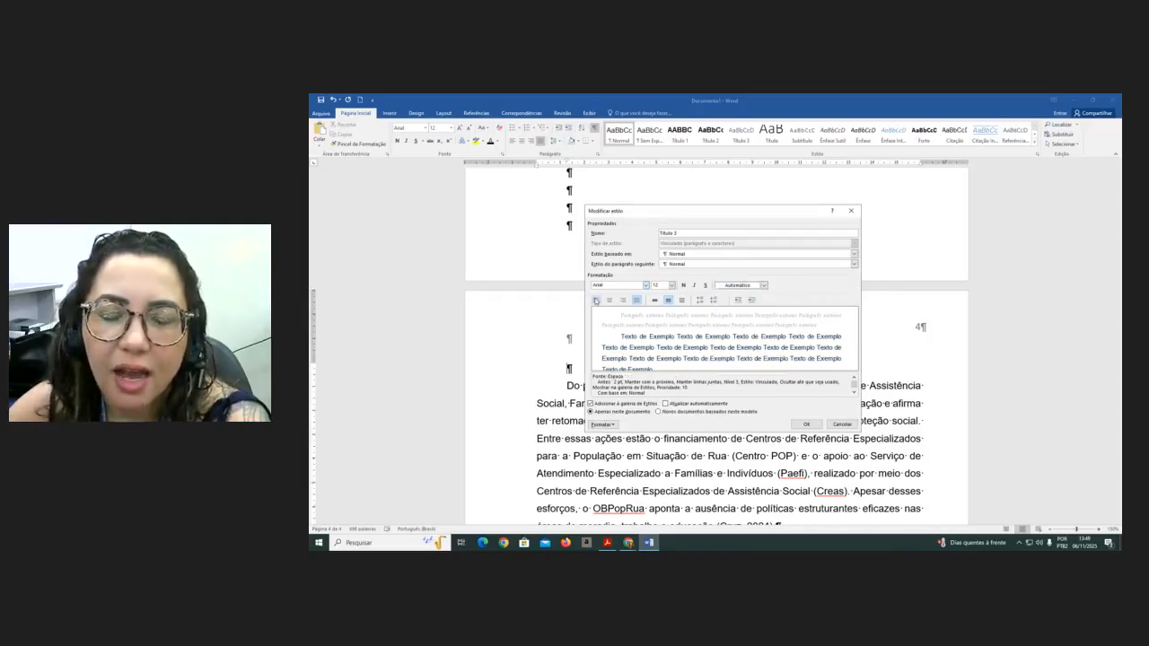
{"action": "left_click", "coordinate": [596, 301]}
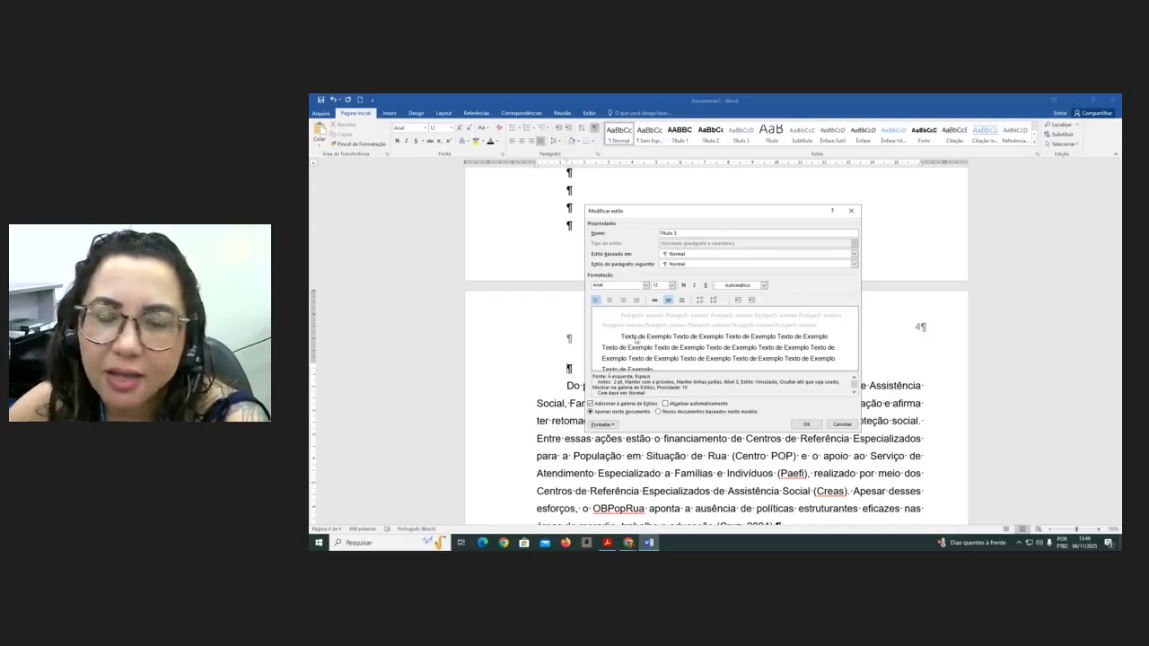
- In the Título 3 paragraph settings, remove the first-line indent, set spacing before to 0 pt, and apply to new documents based on this template
{"action": "left_click", "coordinate": [614, 426]}
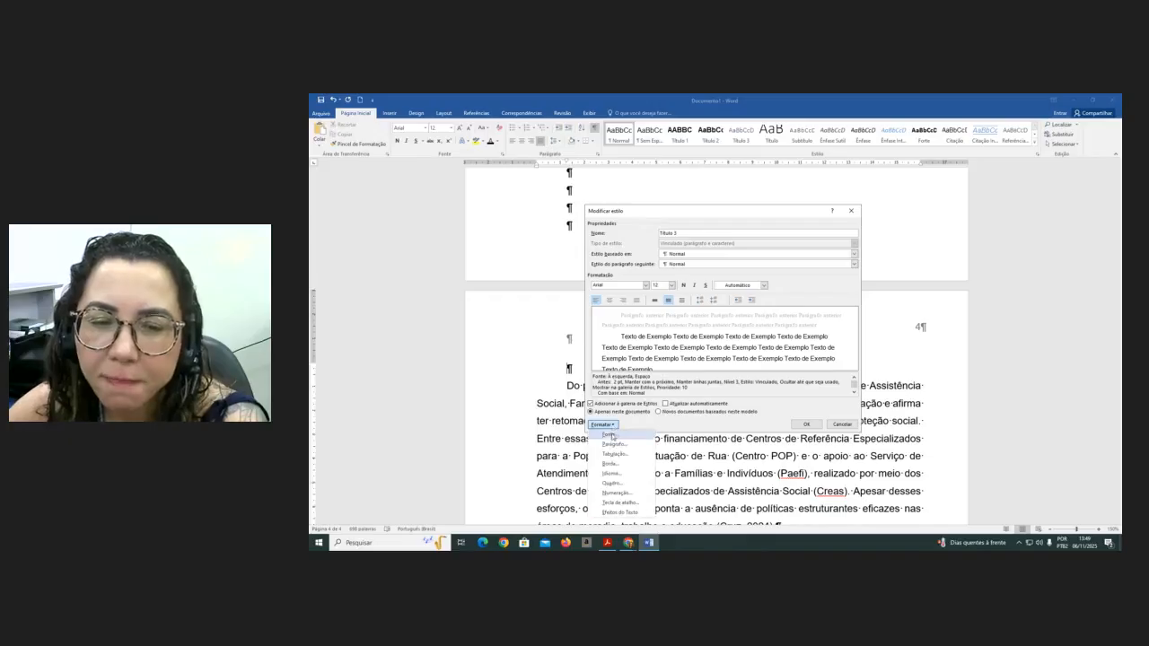
{"action": "left_click", "coordinate": [614, 444]}
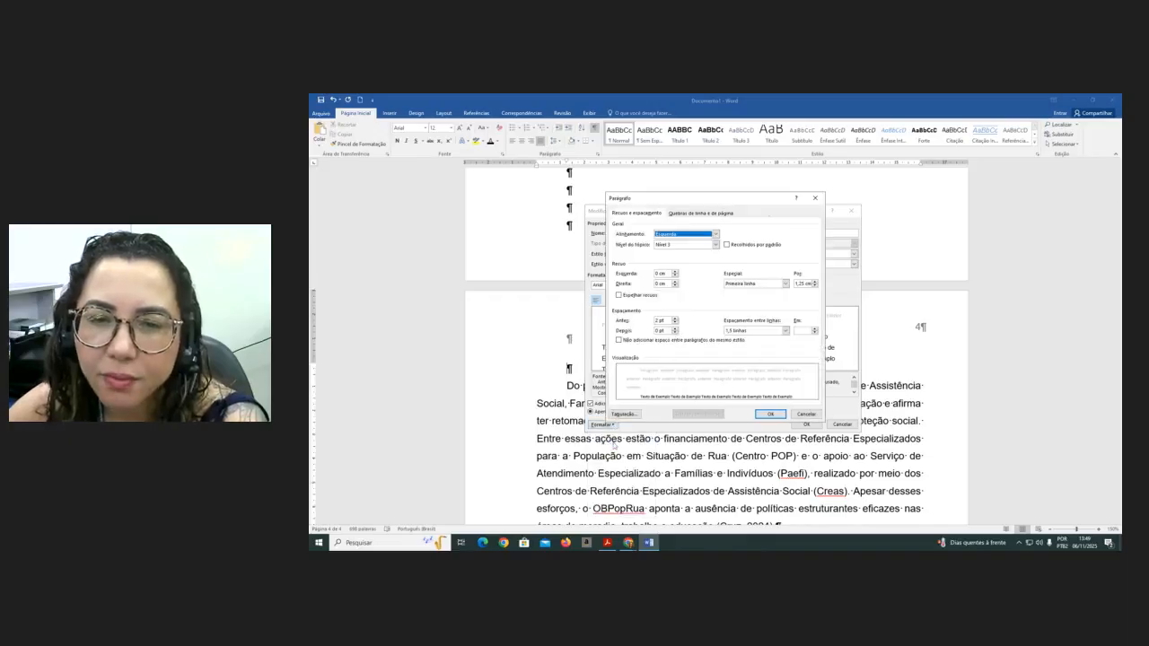
{"action": "left_click", "coordinate": [785, 284]}
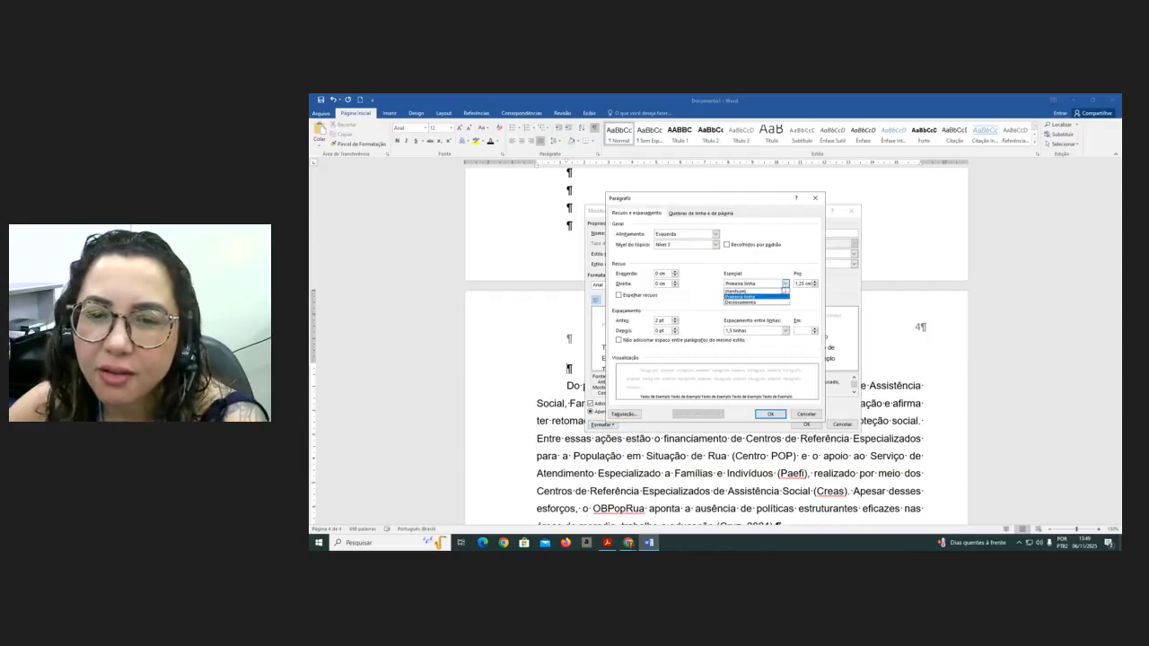
{"action": "left_click", "coordinate": [766, 291]}
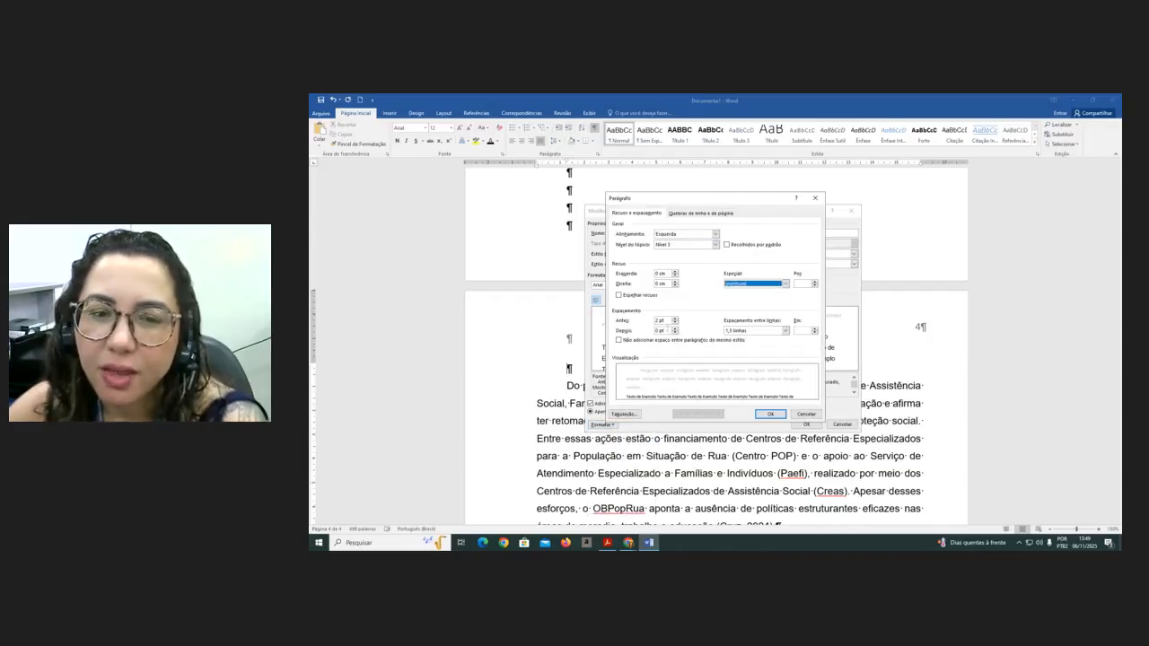
{"action": "left_click", "coordinate": [657, 321]}
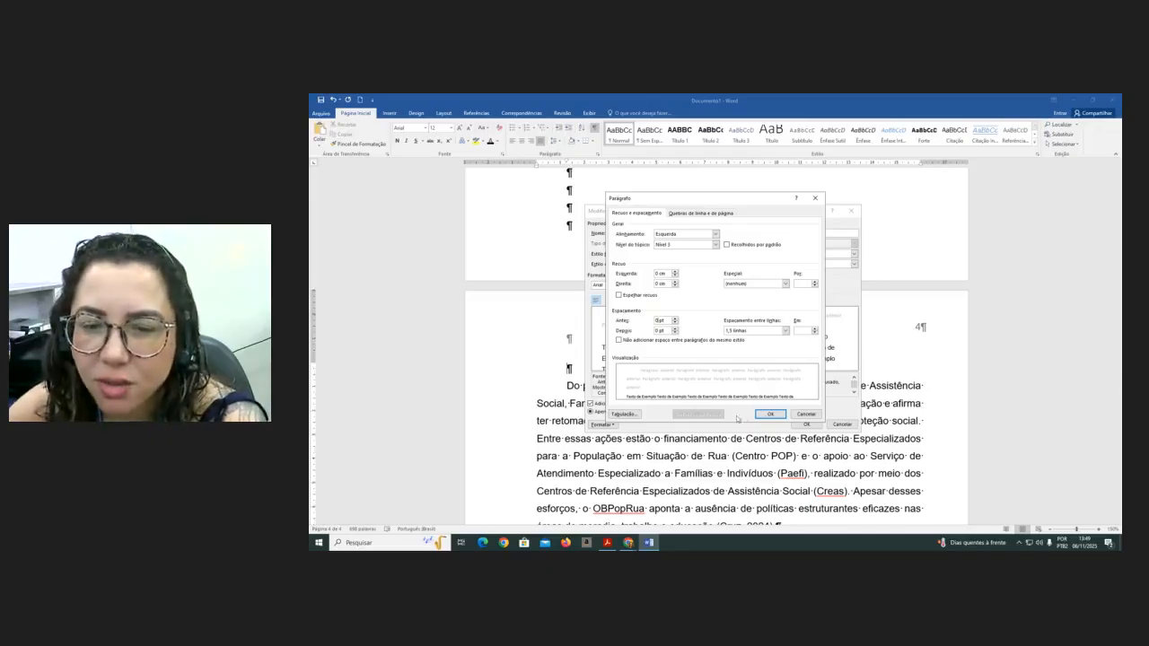
{"action": "left_click", "coordinate": [771, 414]}
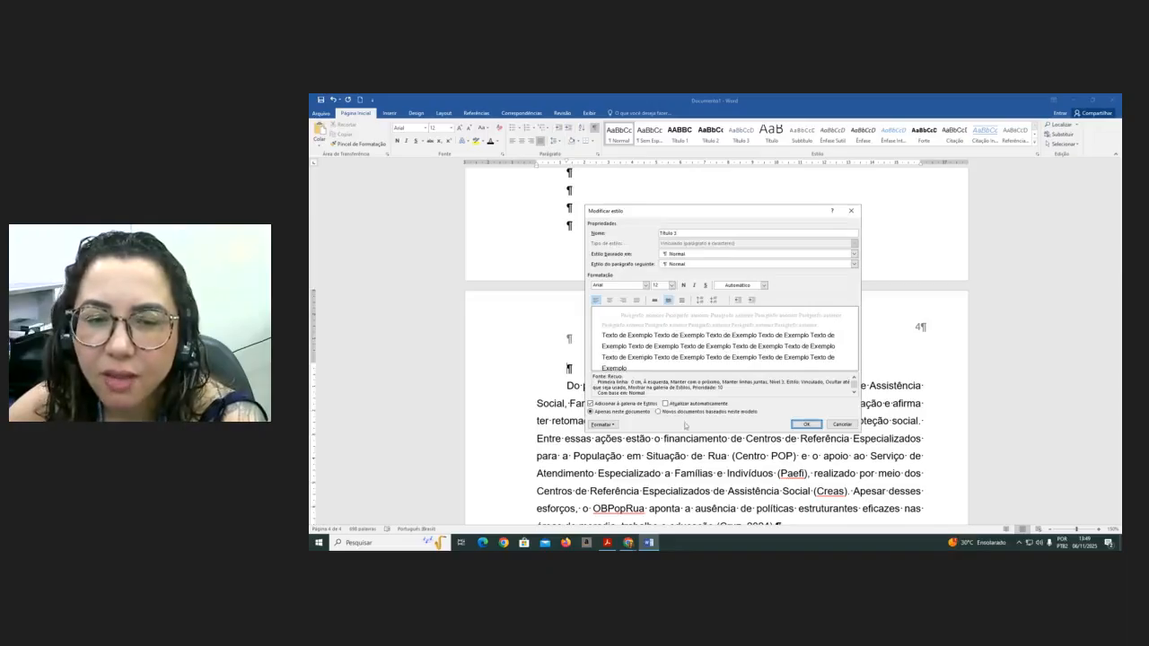
{"action": "left_click", "coordinate": [658, 412]}
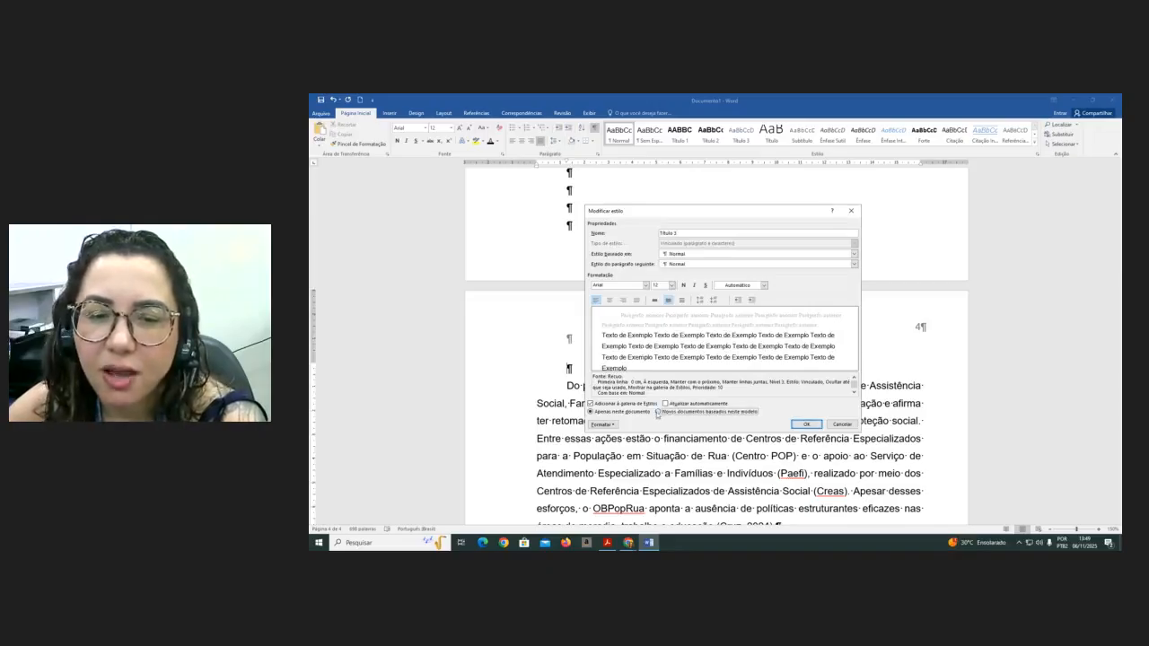
{"action": "left_click", "coordinate": [807, 424]}
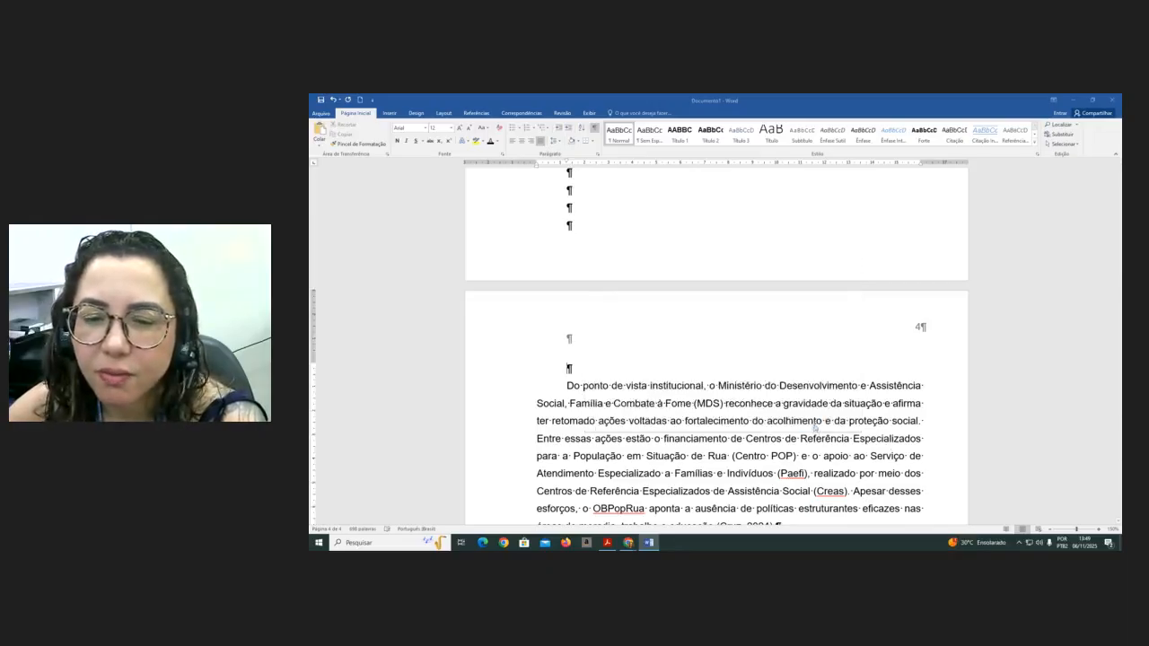
- Apply the Título 3 style to the blank line before the Ministério paragraph and write the subheading 2.1.1 Centro POP
{"action": "scroll", "coordinate": [593, 366], "scroll_direction": "up", "scroll_amount": 4}
{"action": "scroll", "coordinate": [795, 371], "scroll_direction": "down", "scroll_amount": 6}
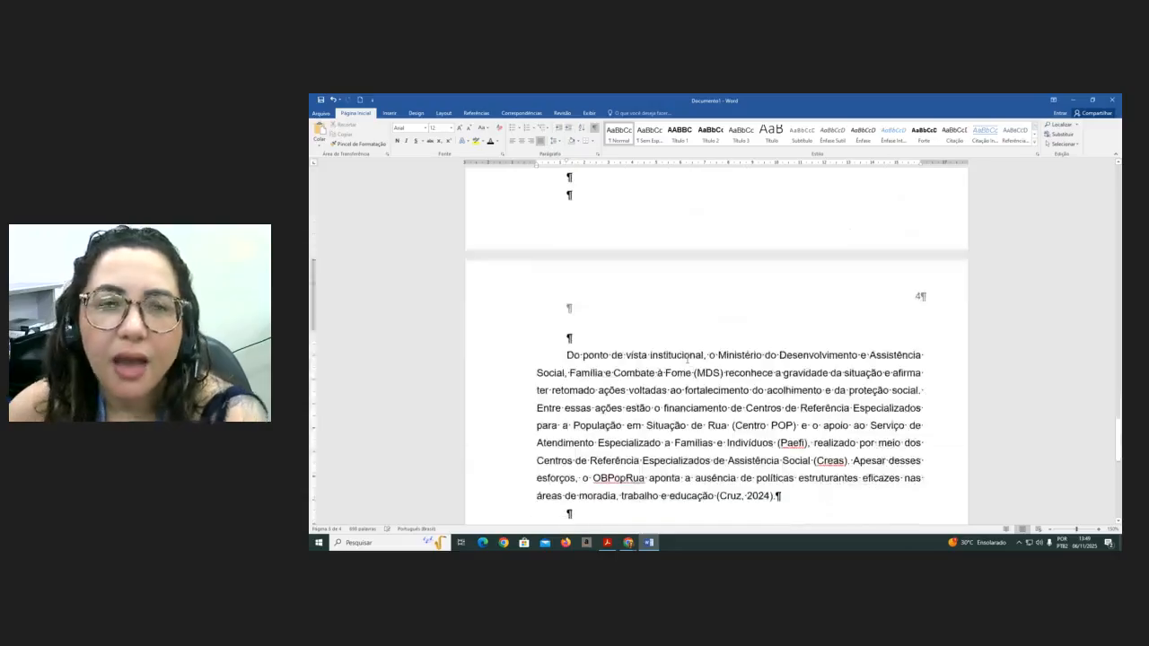
{"action": "left_click", "coordinate": [741, 133]}
{"action": "type", "text": "2."}
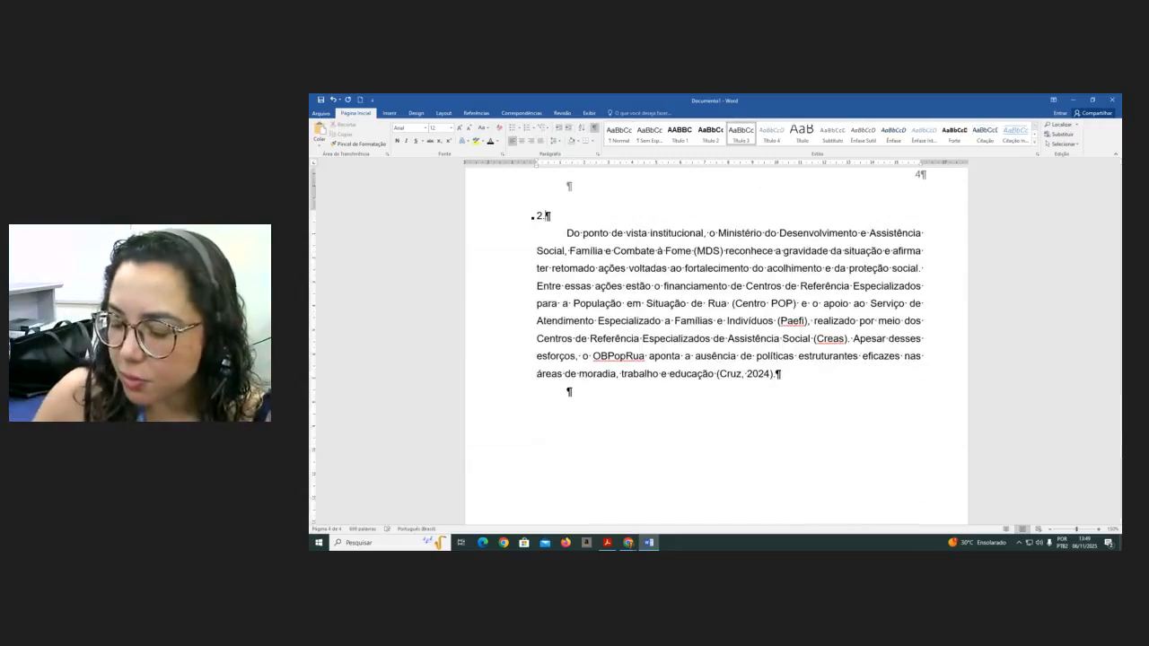
{"action": "type", "text": "1.1 C"}
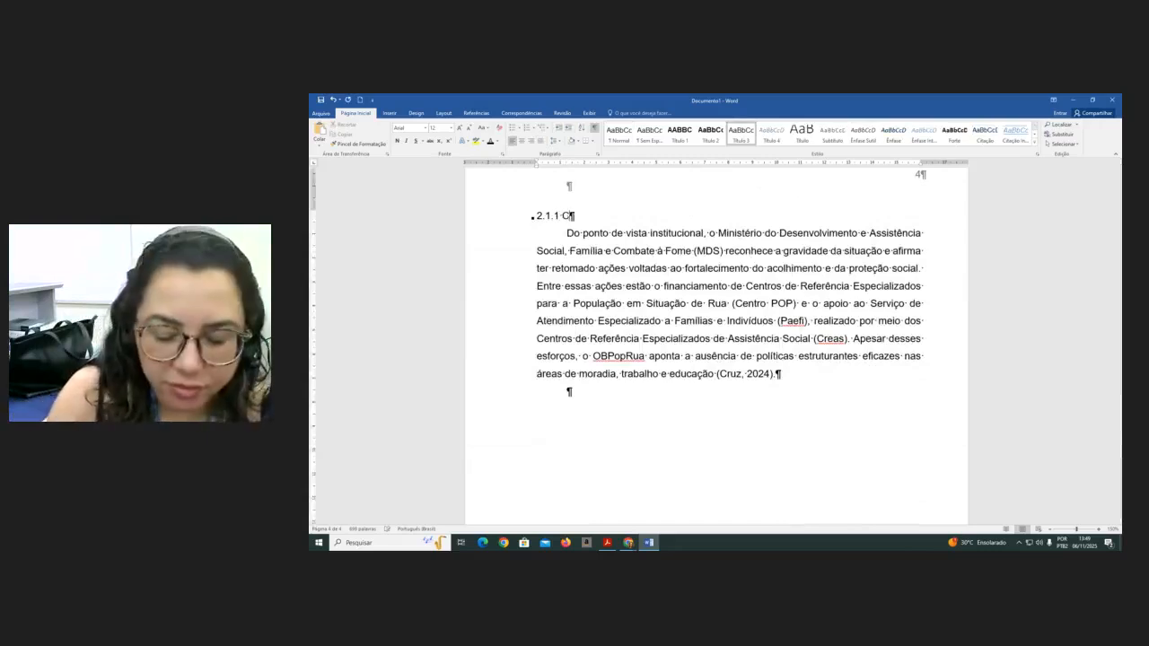
{"action": "type", "text": "entr"}
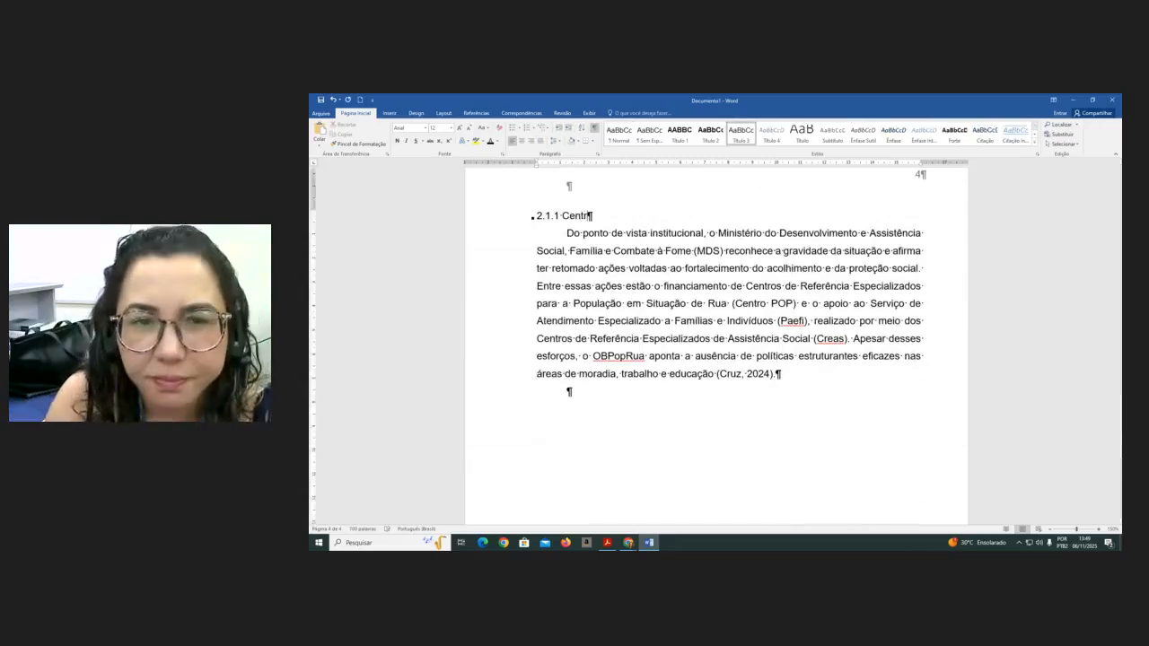
{"action": "type", "text": "o POP"}
{"action": "key", "text": "Return"}
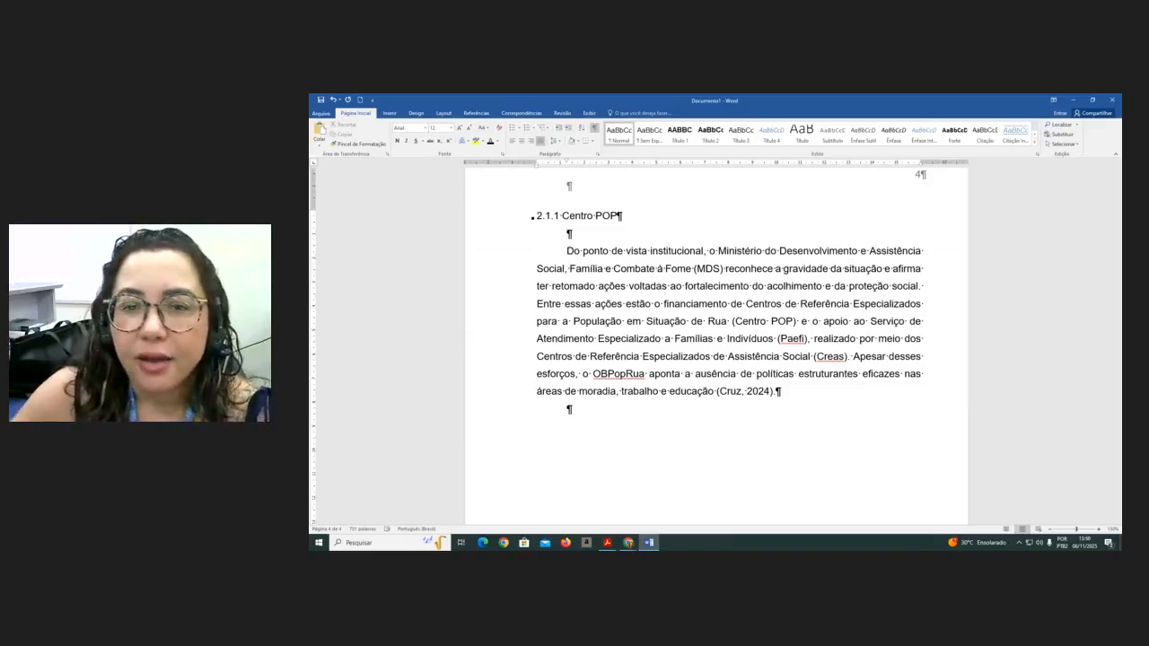
- Insert three blank lines after the paragraph ending with "22.922 registros."
{"action": "scroll", "coordinate": [709, 279], "scroll_direction": "up", "scroll_amount": 3}
{"action": "scroll", "coordinate": [709, 279], "scroll_direction": "up", "scroll_amount": 10}
{"action": "scroll", "coordinate": [702, 279], "scroll_direction": "up", "scroll_amount": 2}
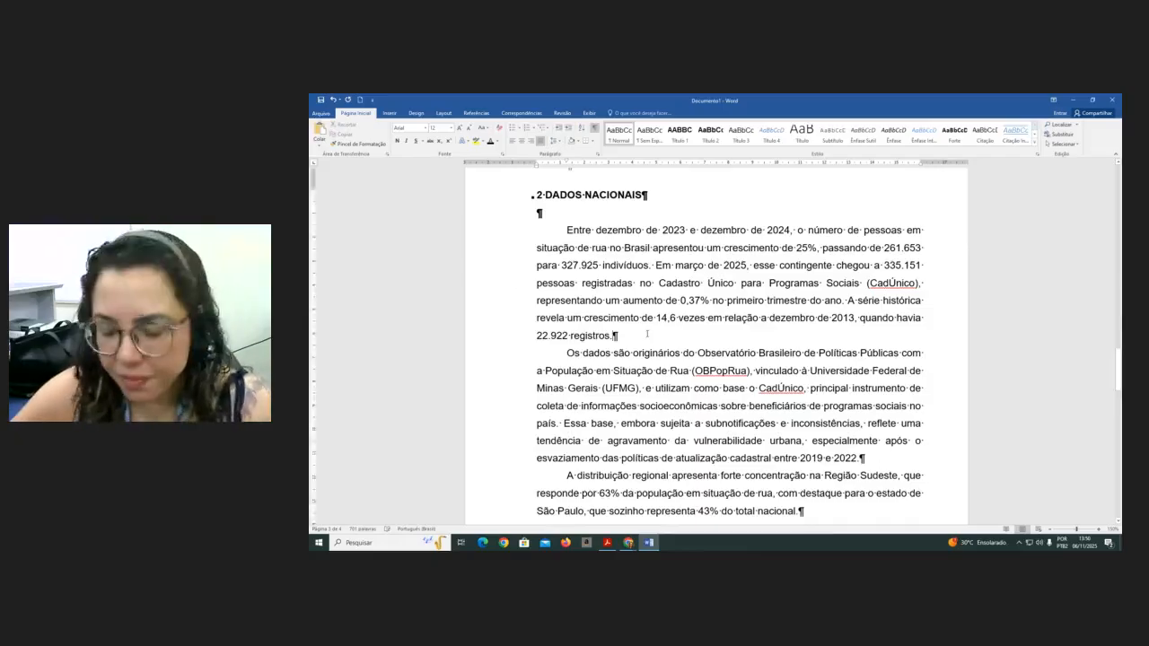
{"action": "key", "text": "Return"}
{"action": "key", "text": "Return"}
{"action": "key", "text": "Return"}
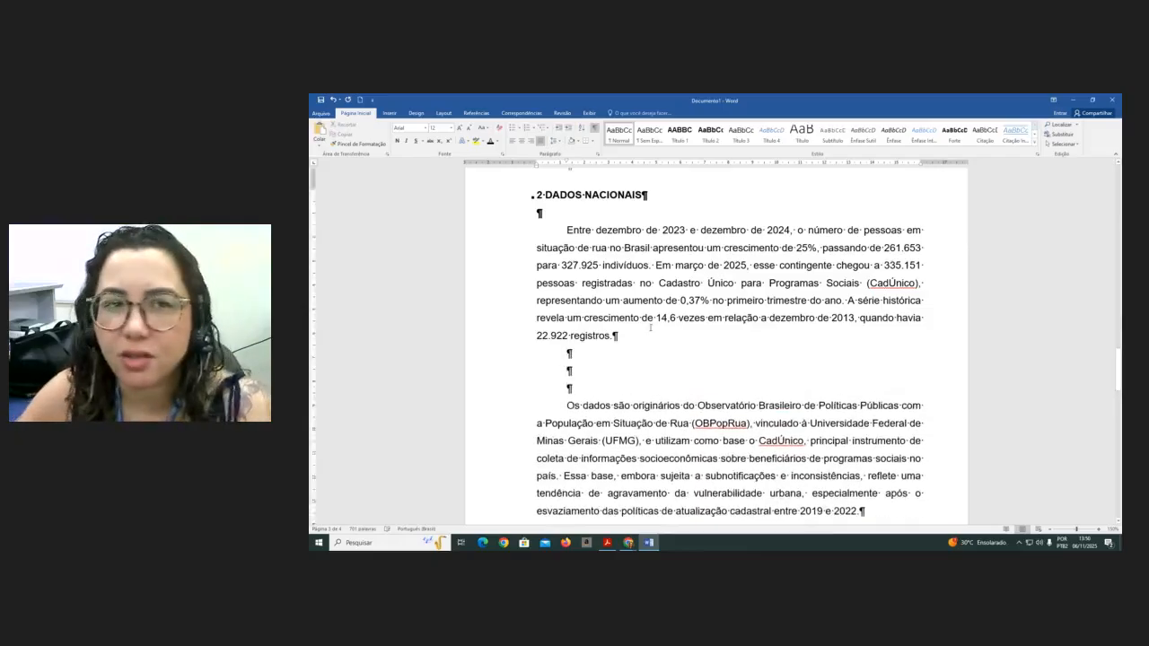
- Insert a 5-column, 2-row table among the new blank lines after the "22.922 registros" paragraph
{"action": "left_click", "coordinate": [390, 113]}
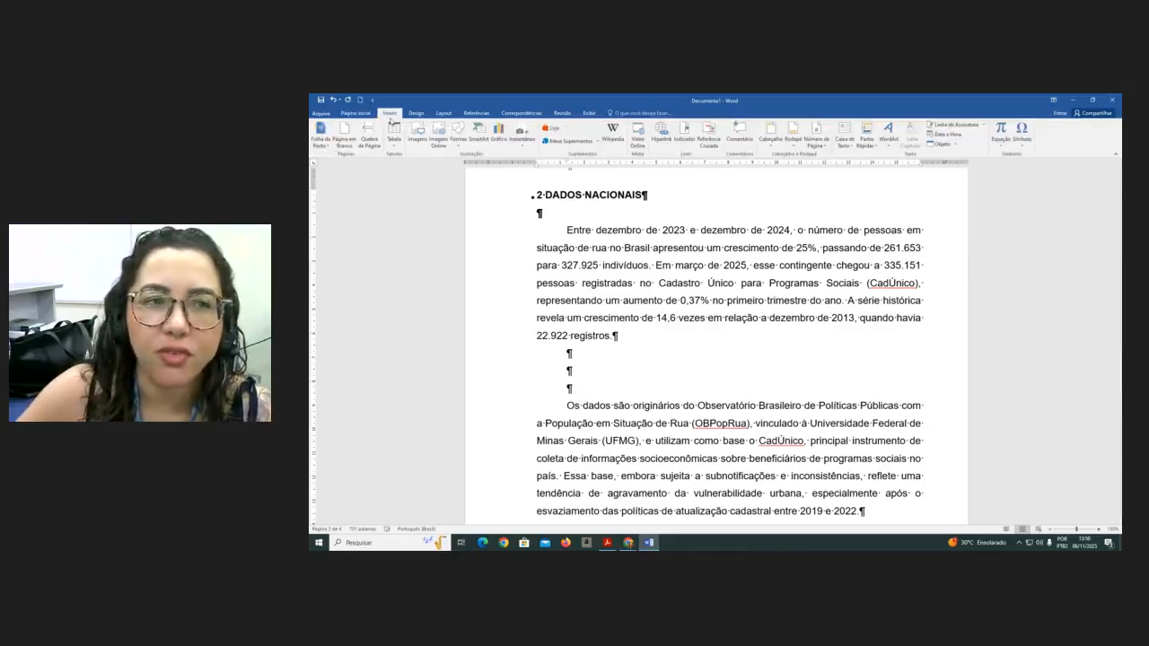
{"action": "left_click", "coordinate": [394, 132]}
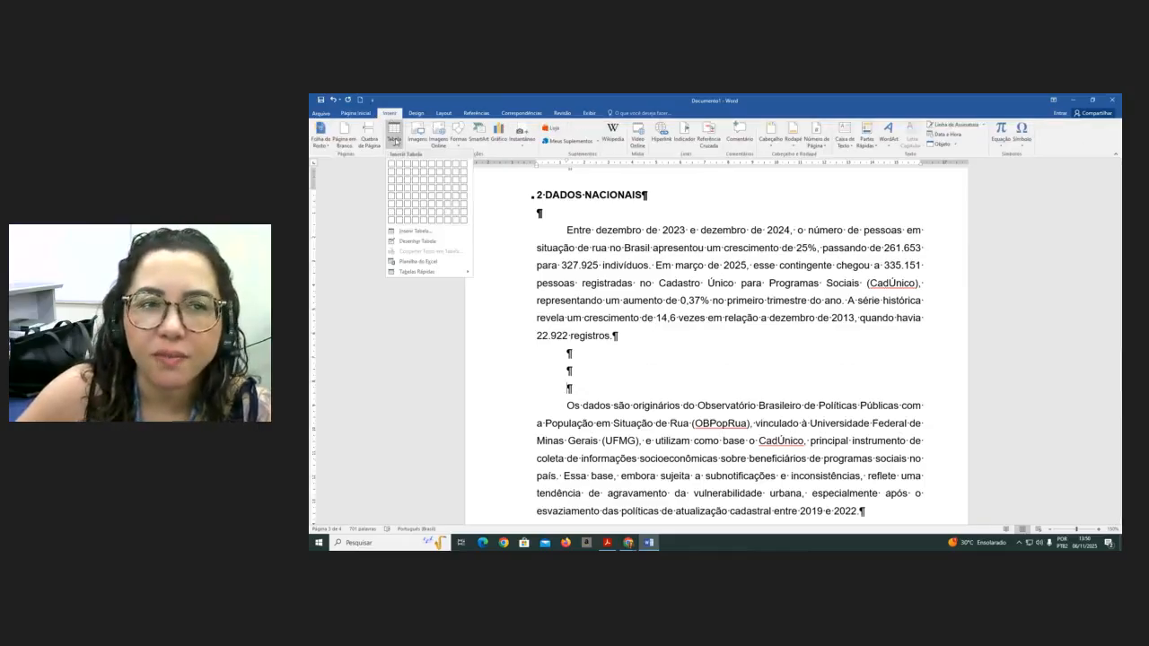
{"action": "left_click", "coordinate": [416, 232]}
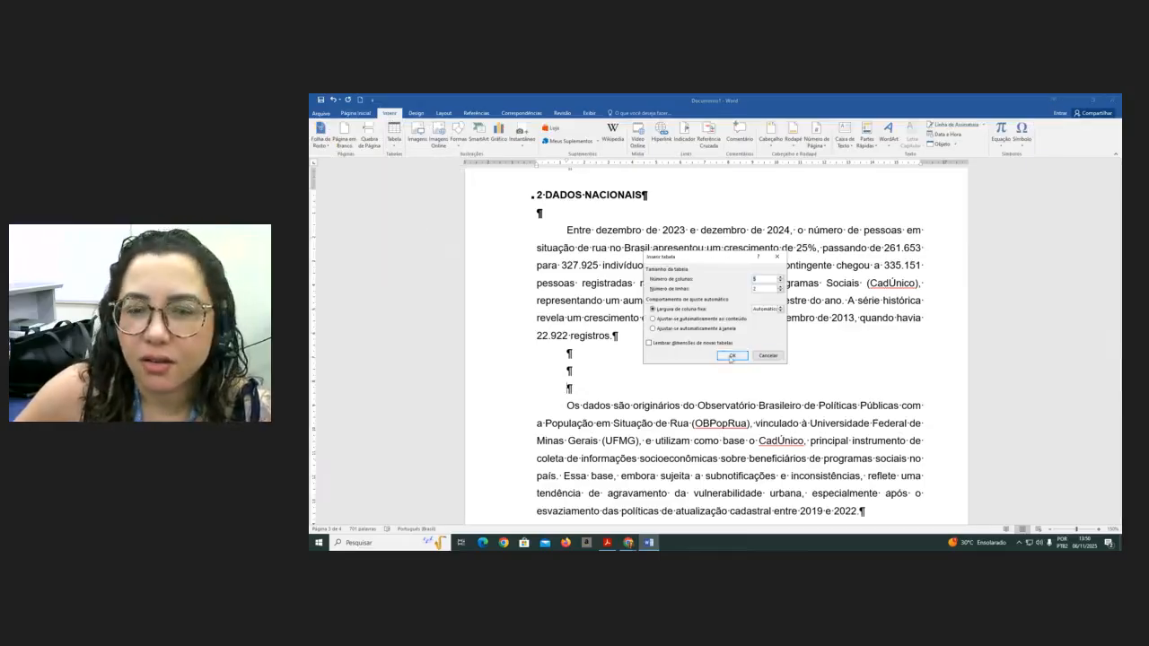
{"action": "left_click", "coordinate": [732, 356]}
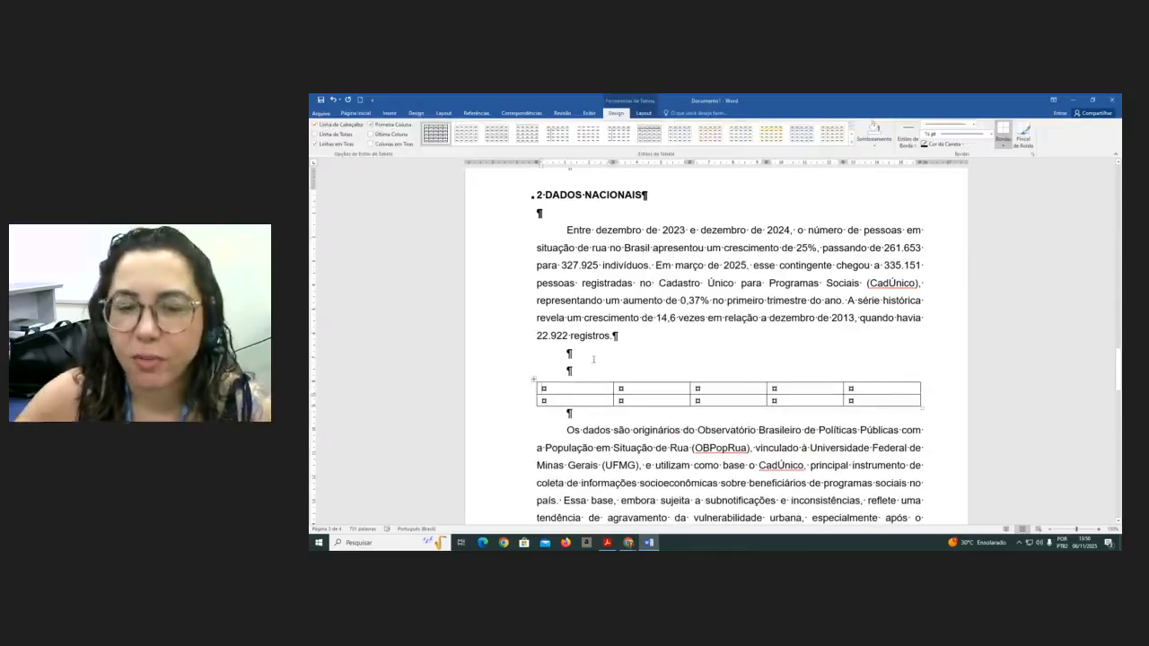
- Insert three blank lines after the paragraph ending with "entre 2019 e 2022."
{"action": "scroll", "coordinate": [593, 359], "scroll_direction": "down", "scroll_amount": 3}
{"action": "left_click", "coordinate": [888, 359]}
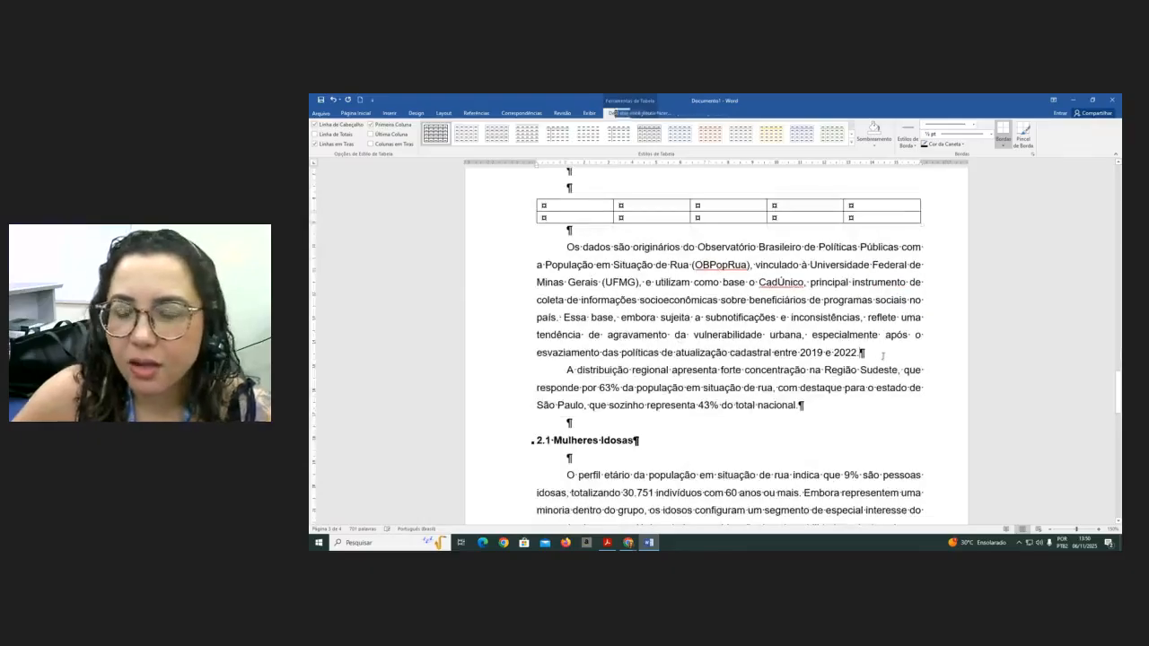
{"action": "key", "text": "Return"}
{"action": "key", "text": "Return"}
{"action": "key", "text": "Return"}
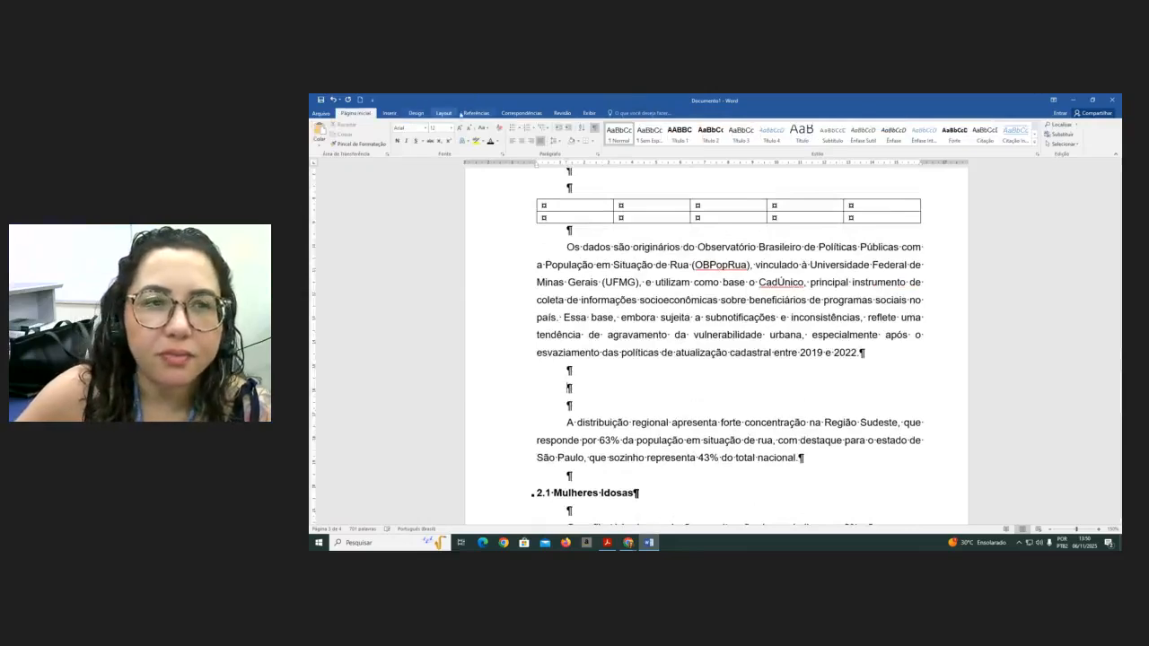
- Insert another 5-column, 2-row table in the blank lines after the paragraph ending "entre 2019 e 2022."
{"action": "left_click", "coordinate": [390, 113]}
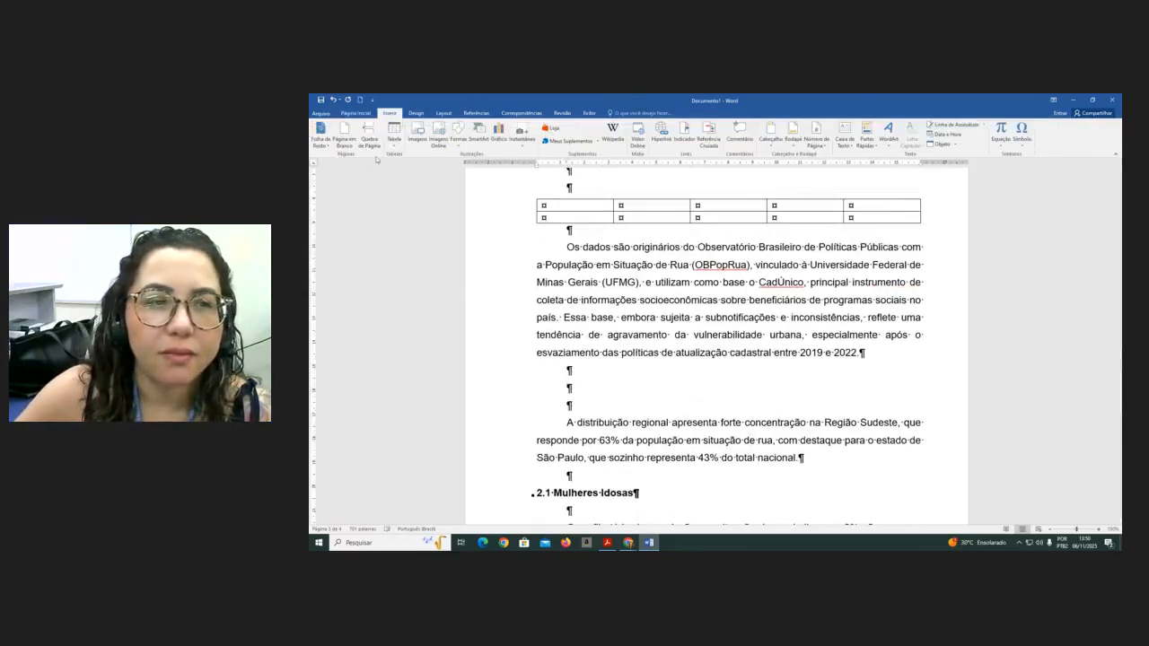
{"action": "left_click", "coordinate": [394, 135]}
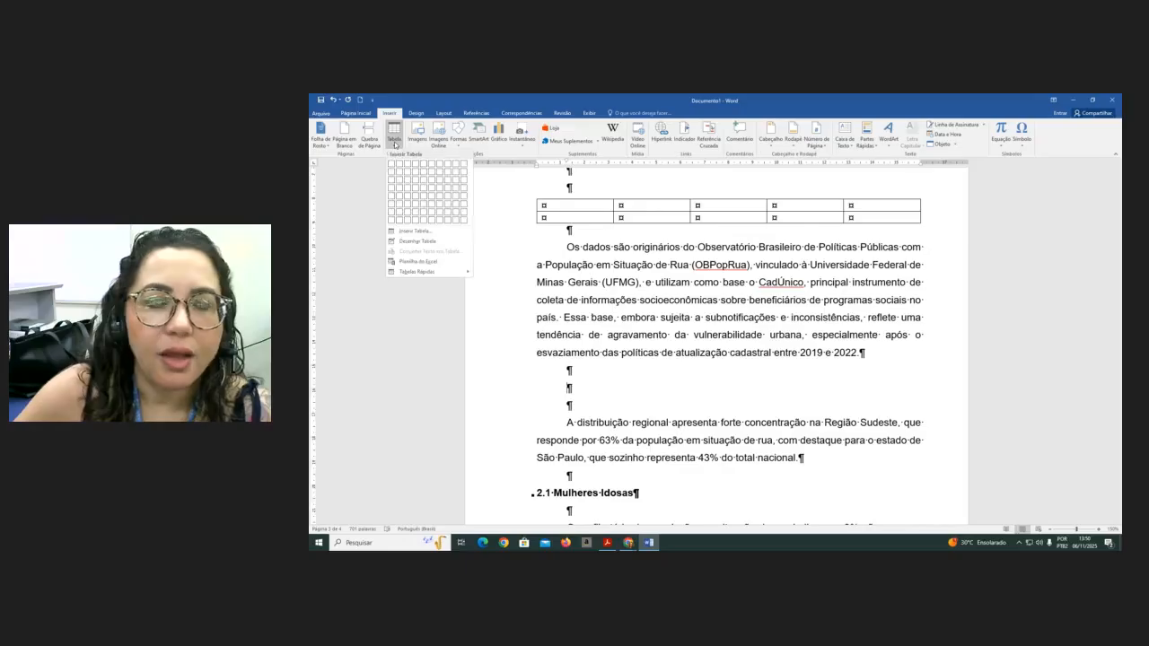
{"action": "left_click", "coordinate": [405, 233]}
{"action": "left_click", "coordinate": [733, 357]}
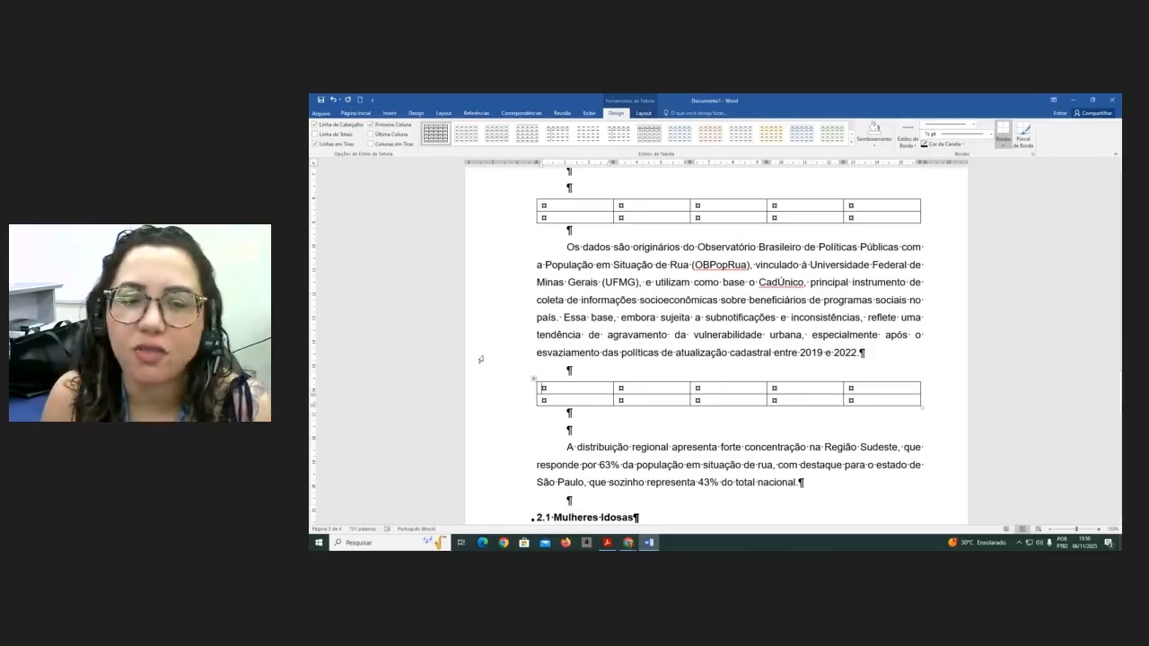
- Insert the caption 'Quadro 1 - Programas Sociais' with the Quadro label on the blank line above the first table
{"action": "scroll", "coordinate": [539, 380], "scroll_direction": "up", "scroll_amount": 7}
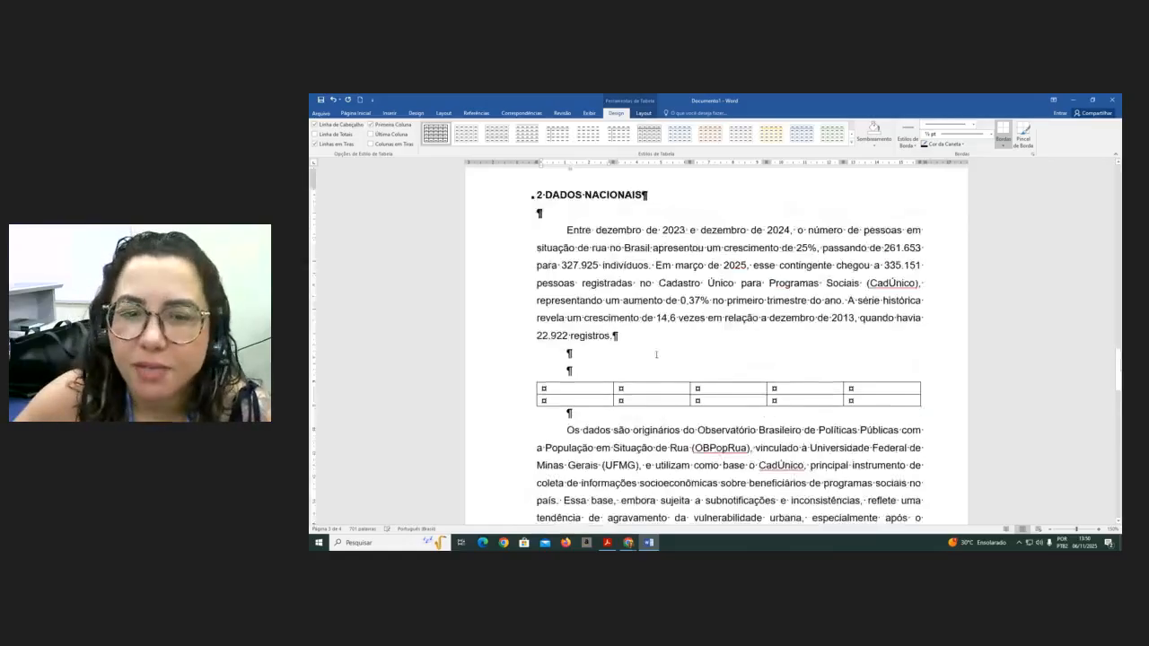
{"action": "scroll", "coordinate": [717, 359], "scroll_direction": "down", "scroll_amount": 3}
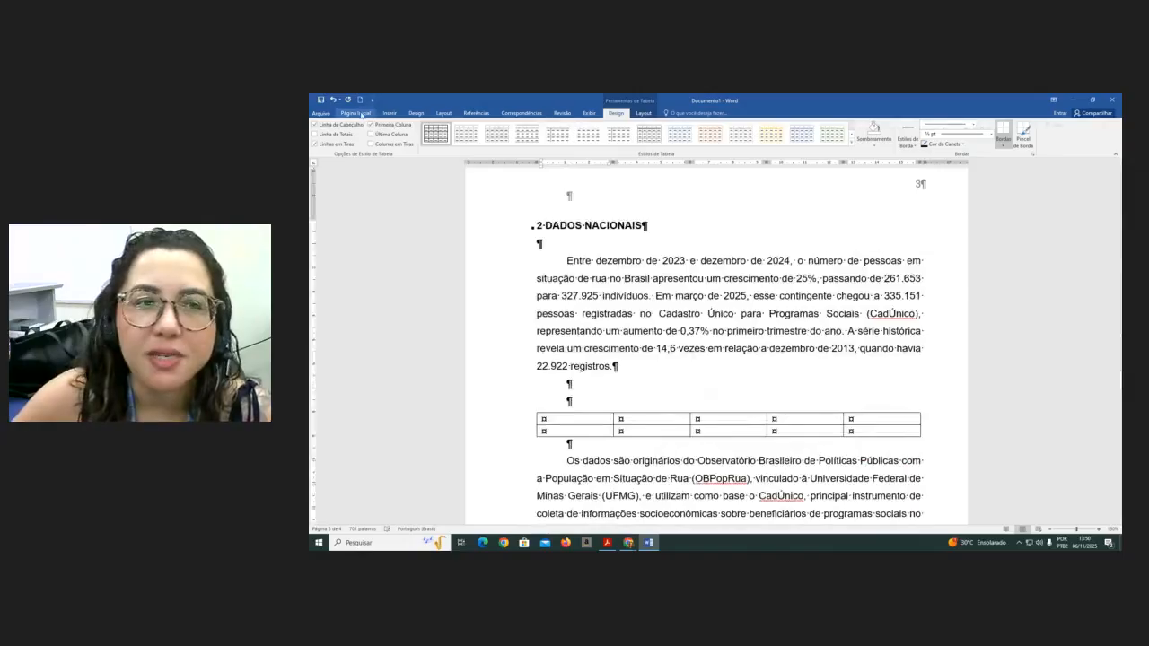
{"action": "left_click", "coordinate": [359, 113]}
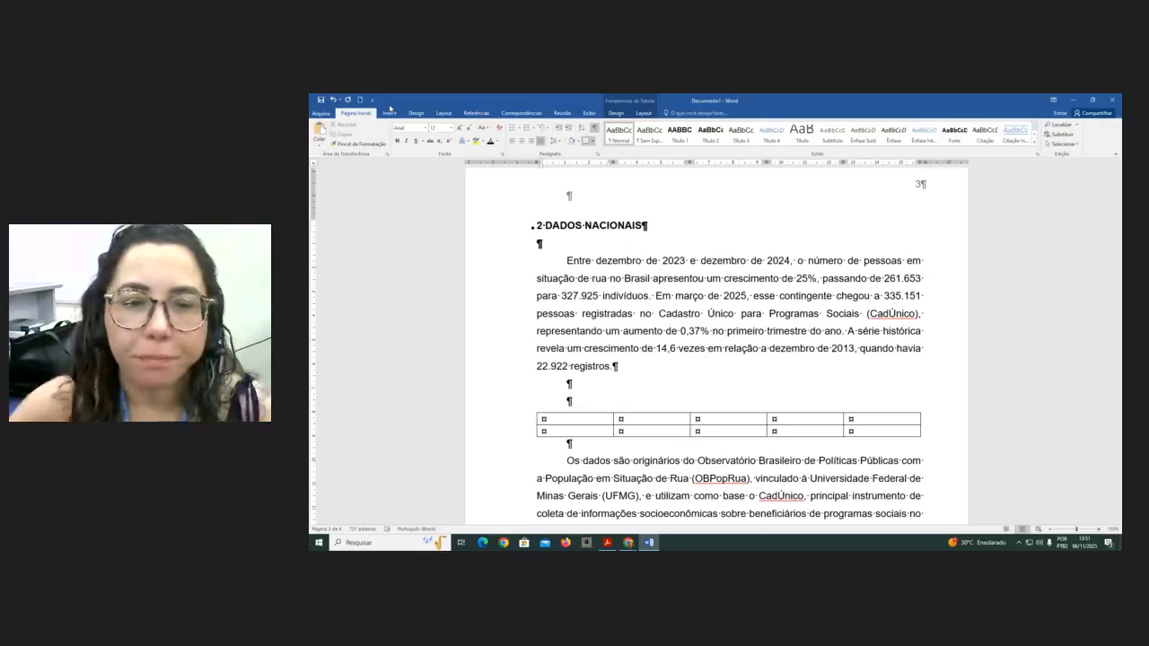
{"action": "left_click", "coordinate": [564, 407]}
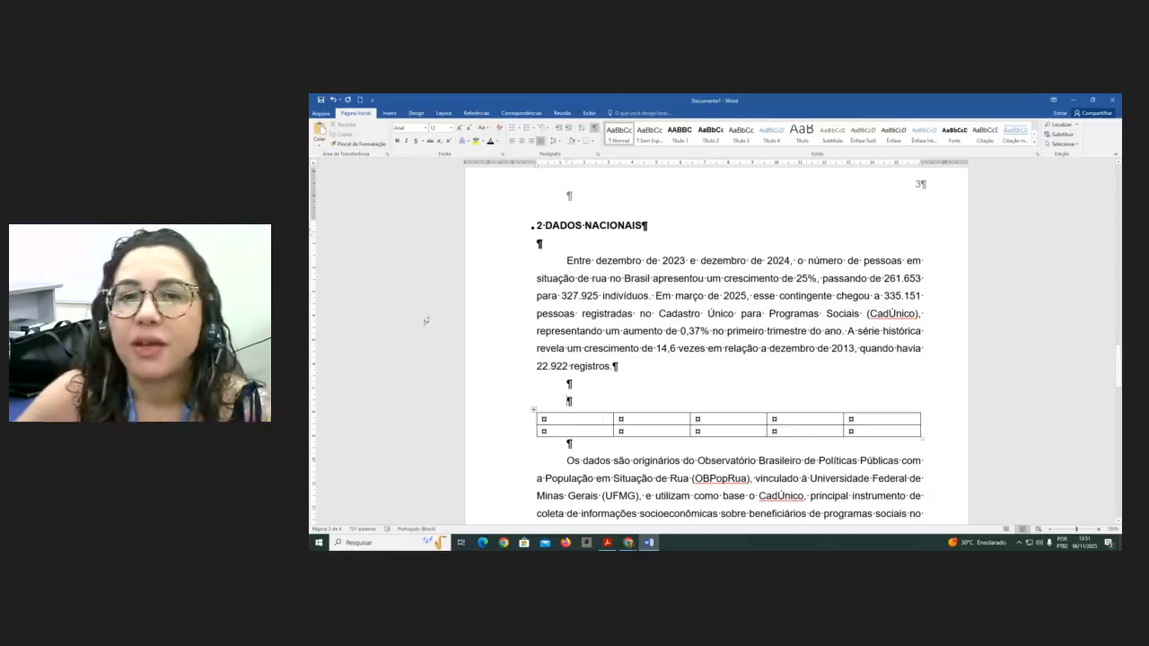
{"action": "left_click", "coordinate": [474, 114]}
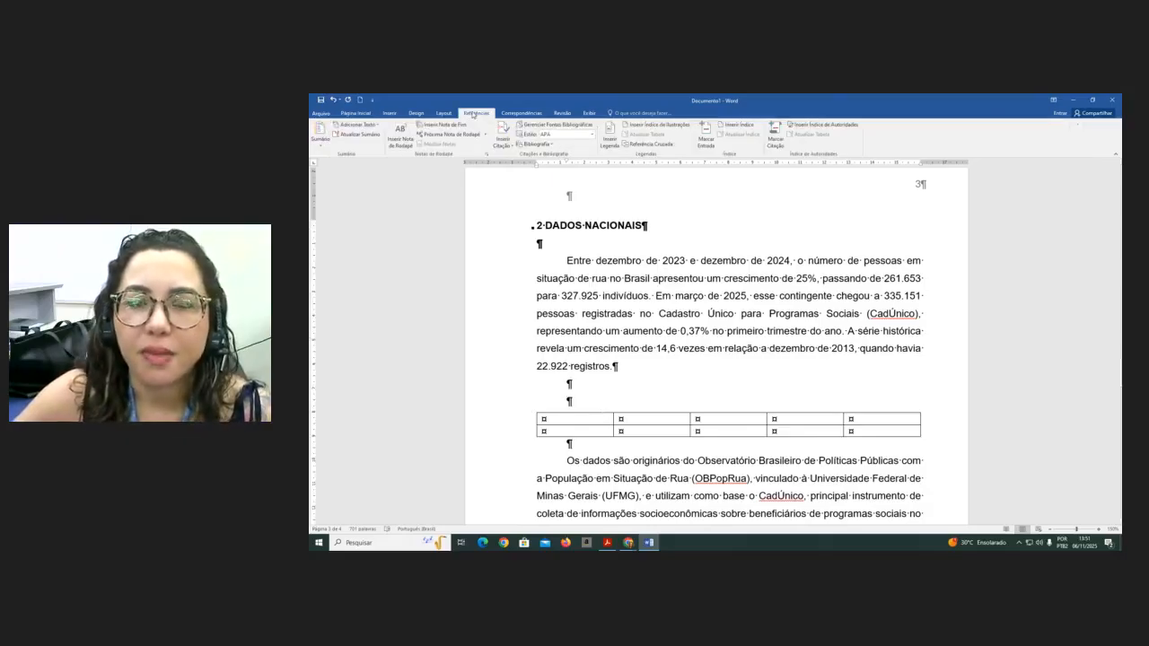
{"action": "left_click", "coordinate": [608, 142]}
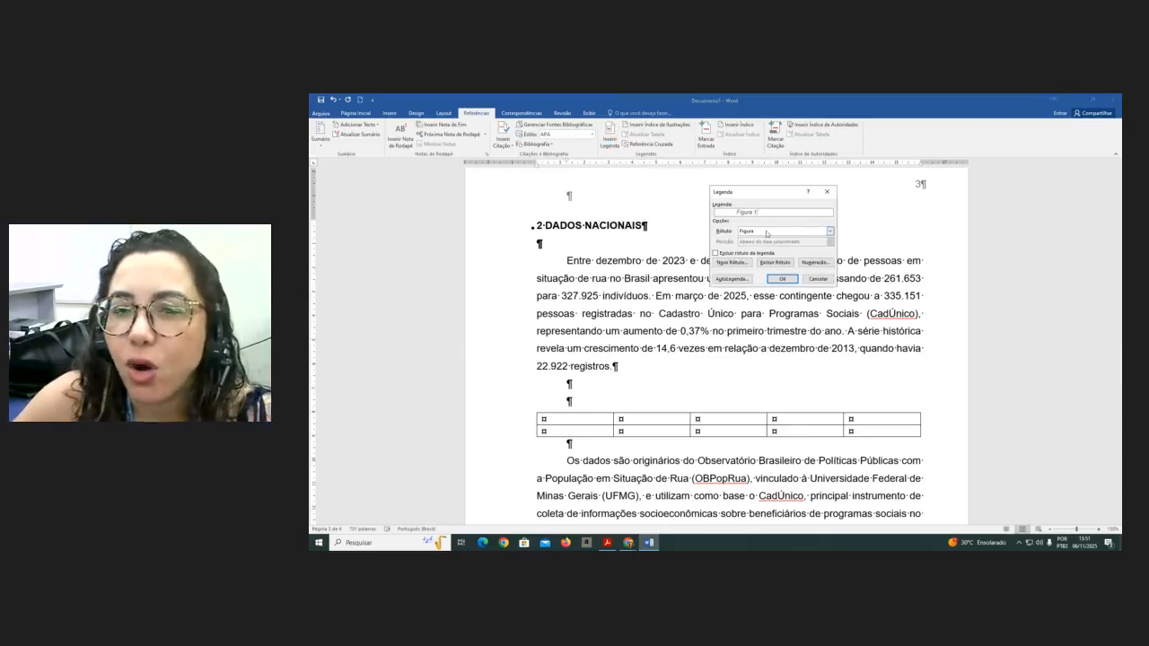
{"action": "left_click", "coordinate": [766, 231]}
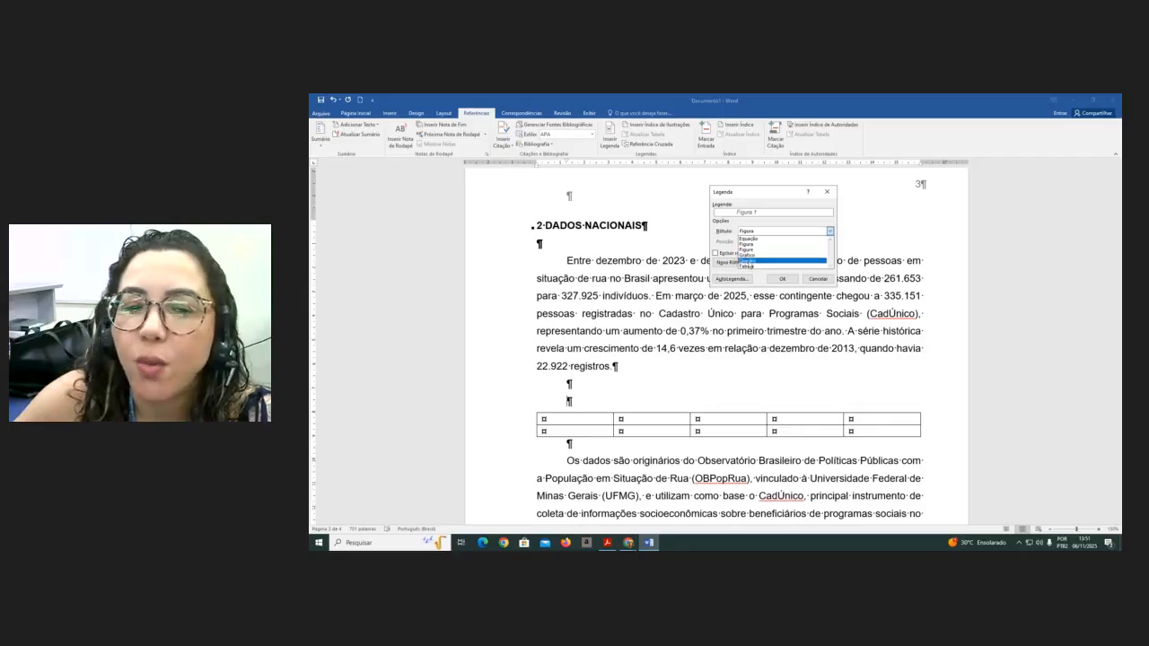
{"action": "left_click", "coordinate": [751, 260]}
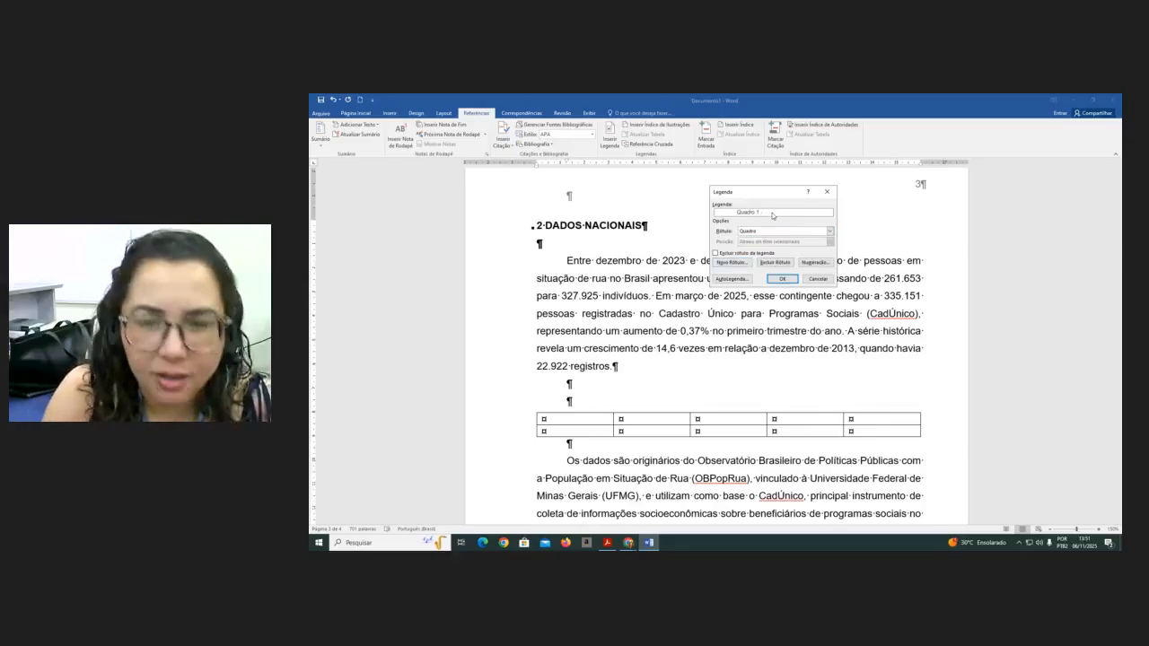
{"action": "type", "text": "ogramas Soc"}
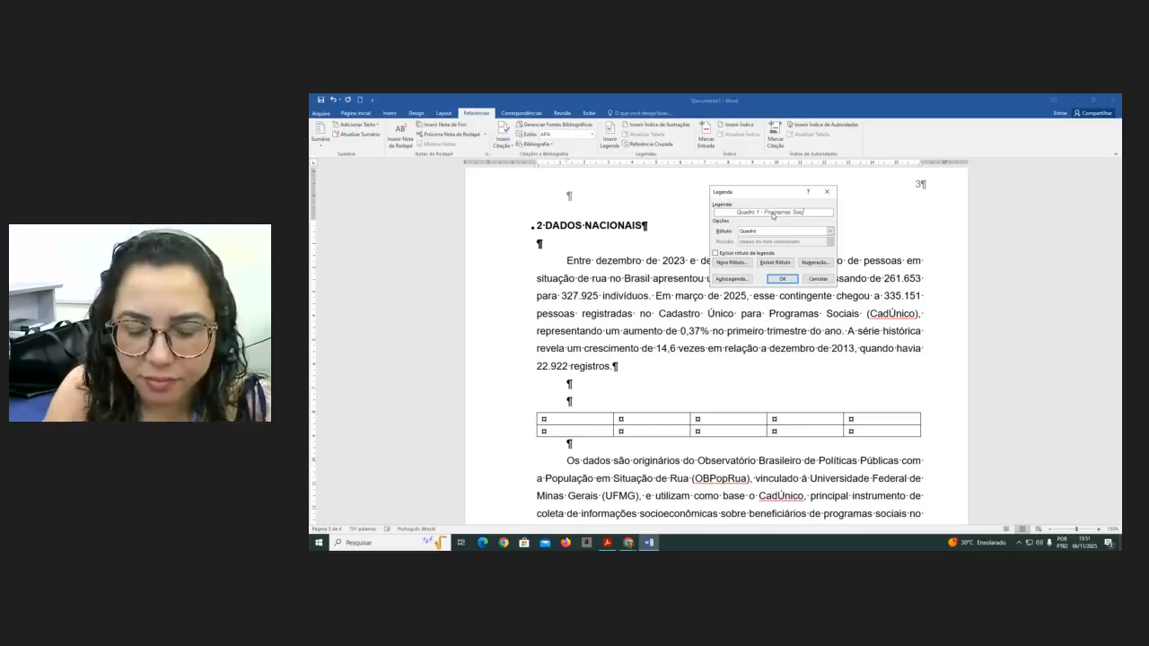
{"action": "type", "text": "iais"}
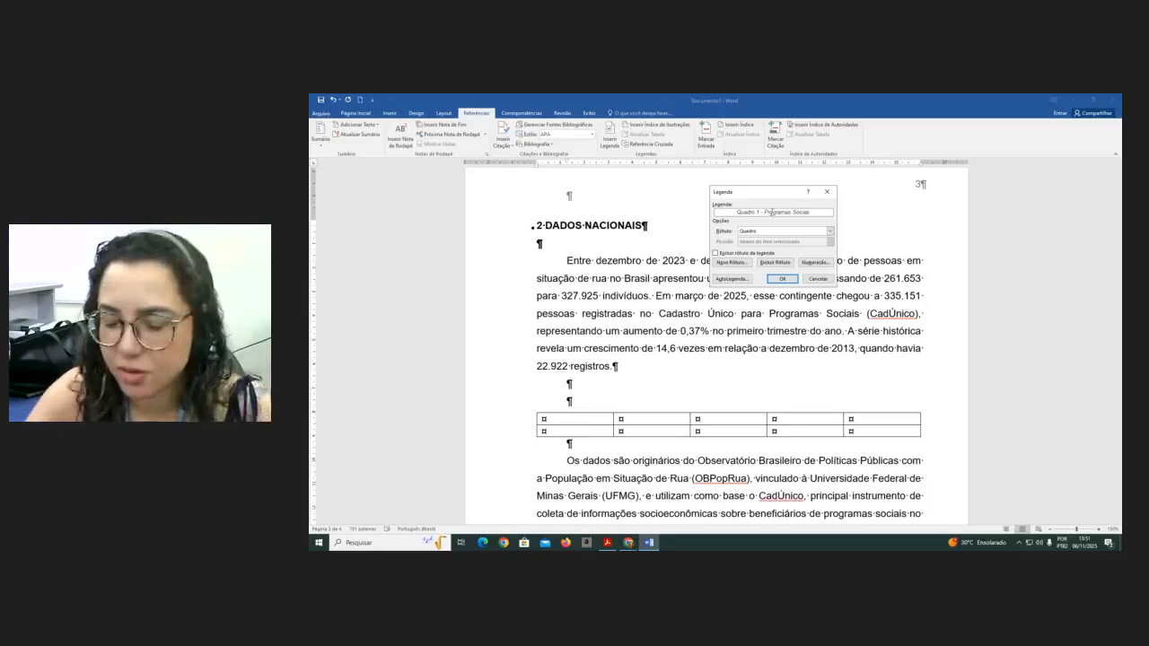
{"action": "left_click", "coordinate": [782, 279]}
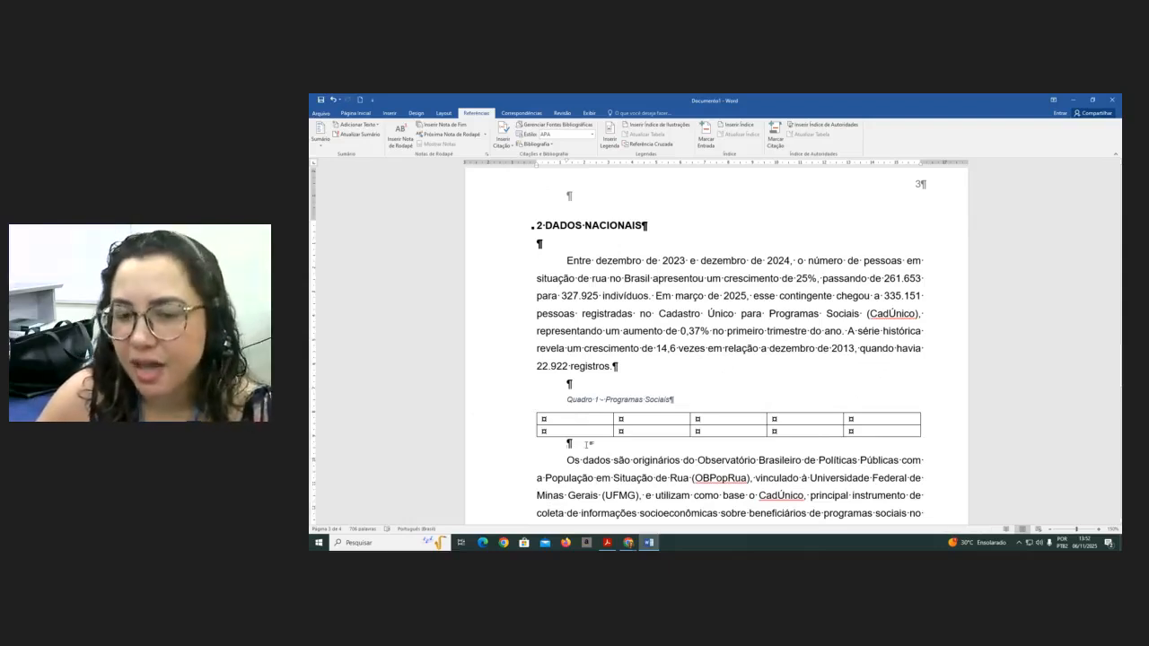
- Write the source line 'Fonte: a autora (2025).' just below the first table
{"action": "type", "text": "Fo"}
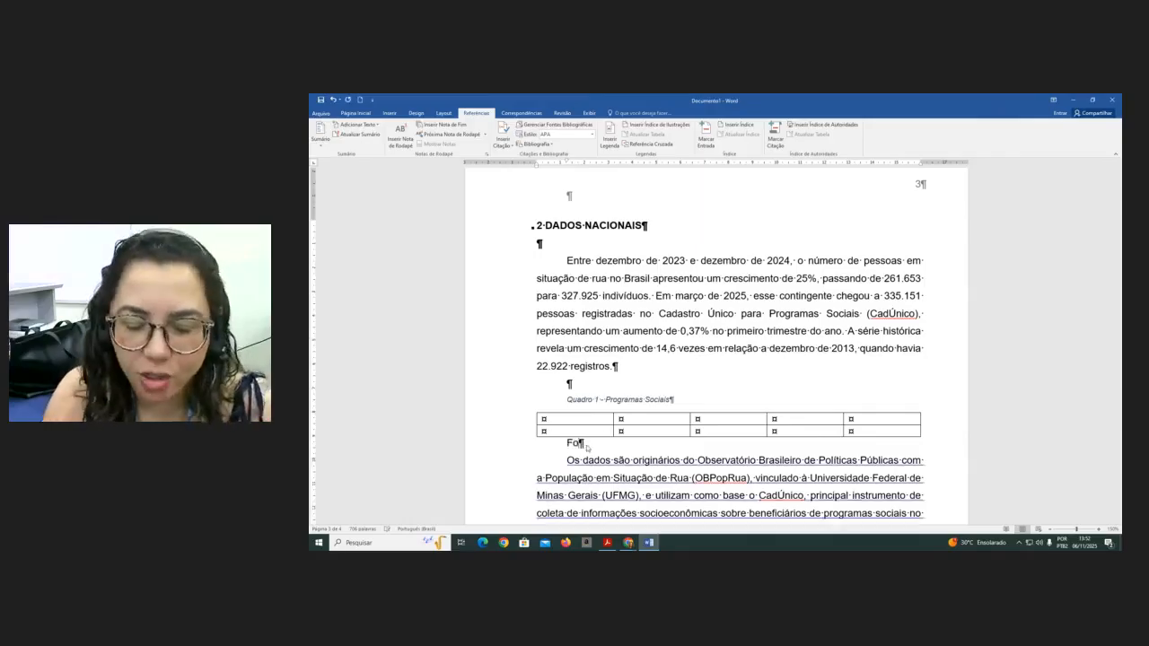
{"action": "type", "text": "nte: a autora"}
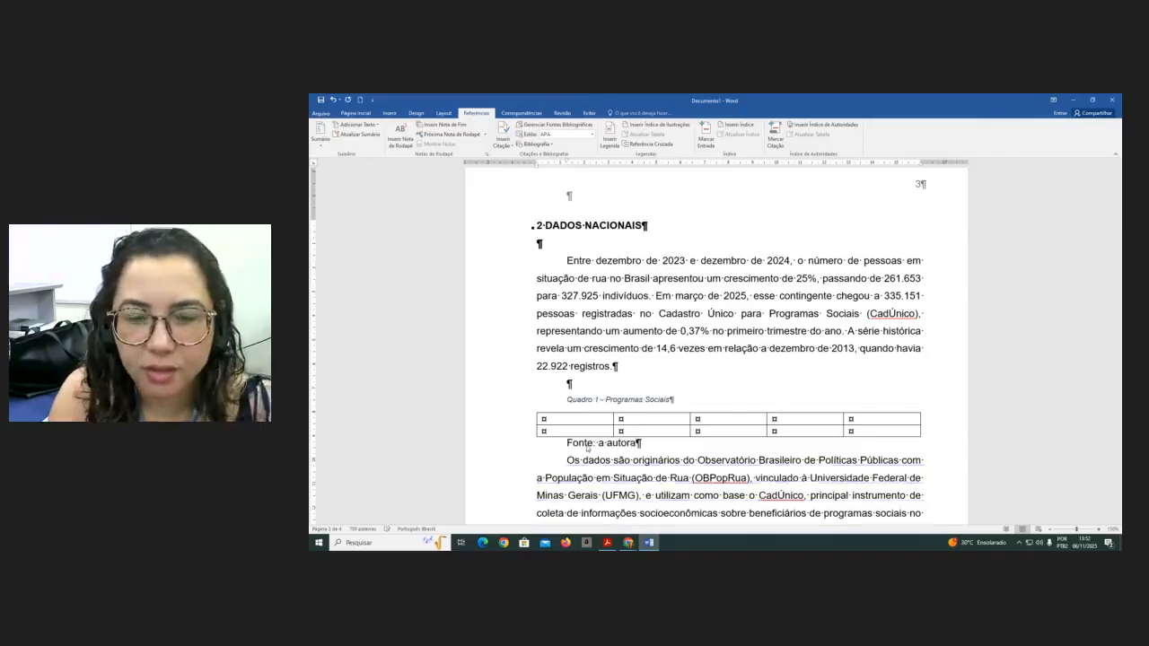
{"action": "type", "text": " (202"}
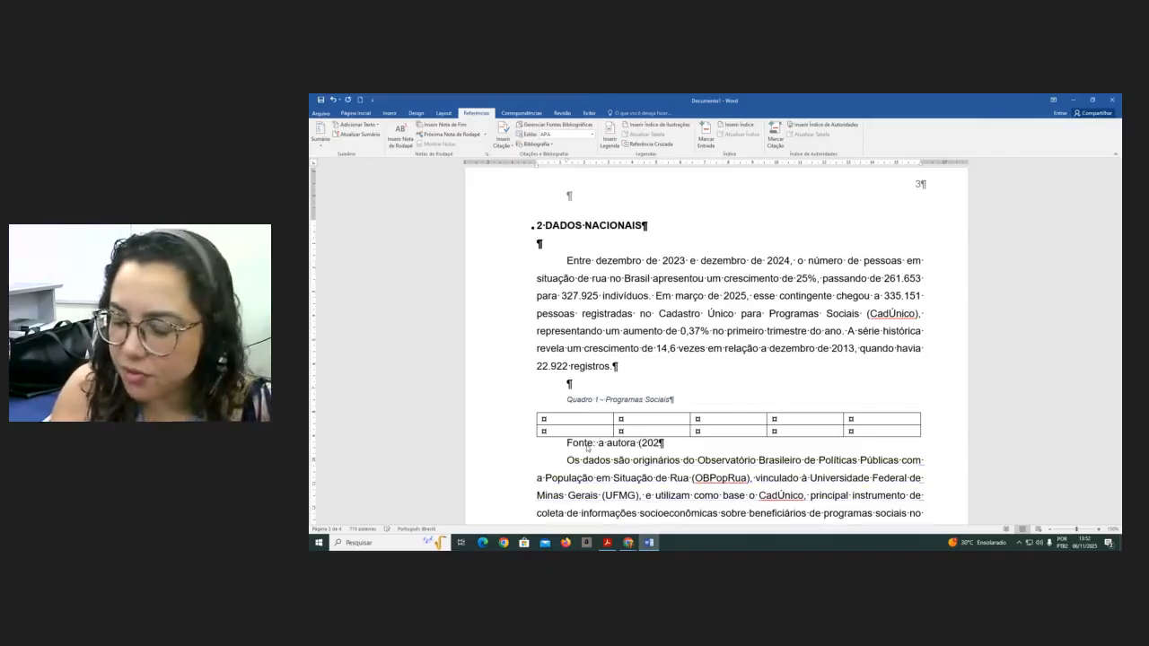
{"action": "type", "text": "5)."}
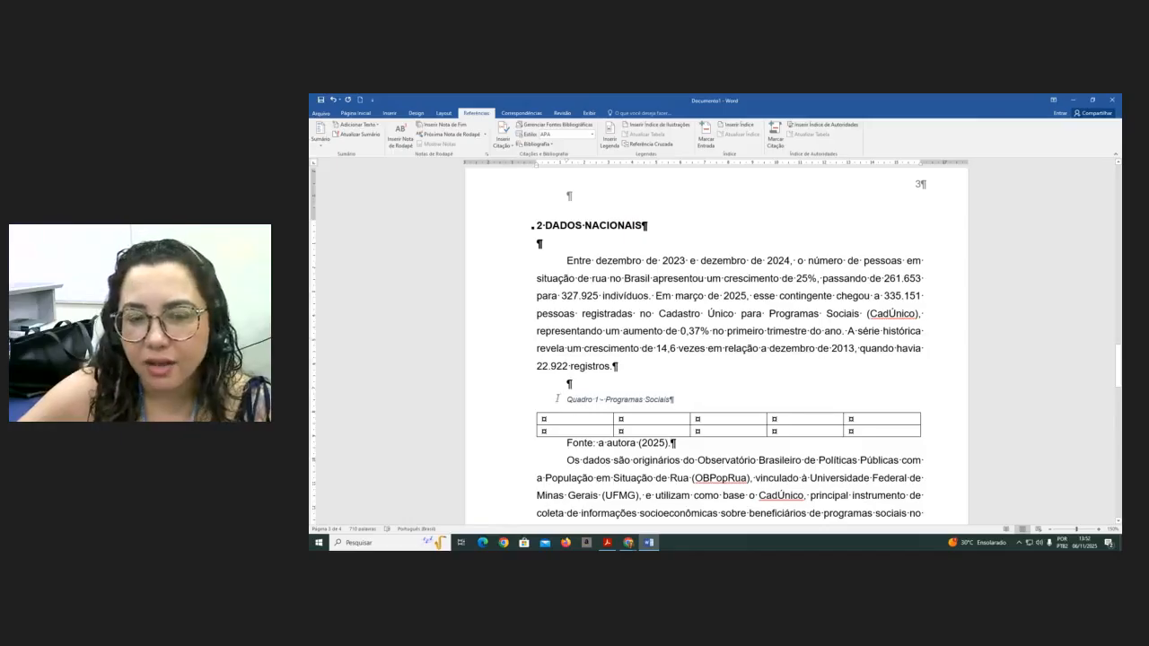
- Set the caption, table and source line to size 11, automatic font colour and no italics
{"action": "left_click_drag", "start_coordinate": [566, 399], "coordinate": [675, 447]}
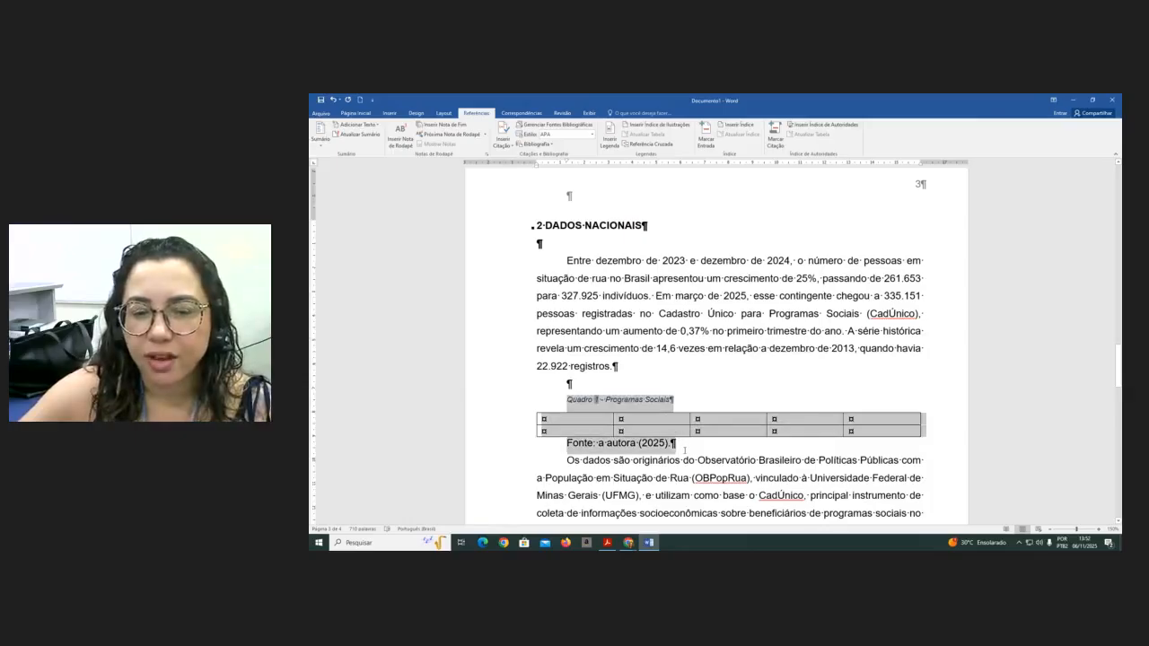
{"action": "left_click", "coordinate": [355, 113]}
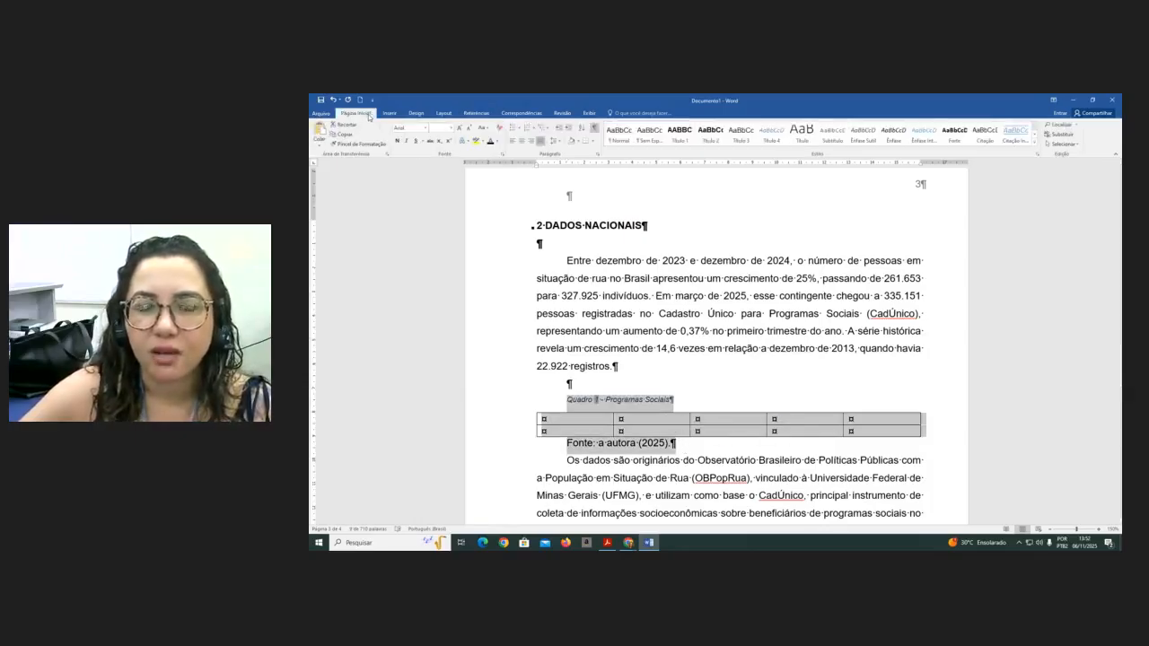
{"action": "left_click", "coordinate": [452, 128]}
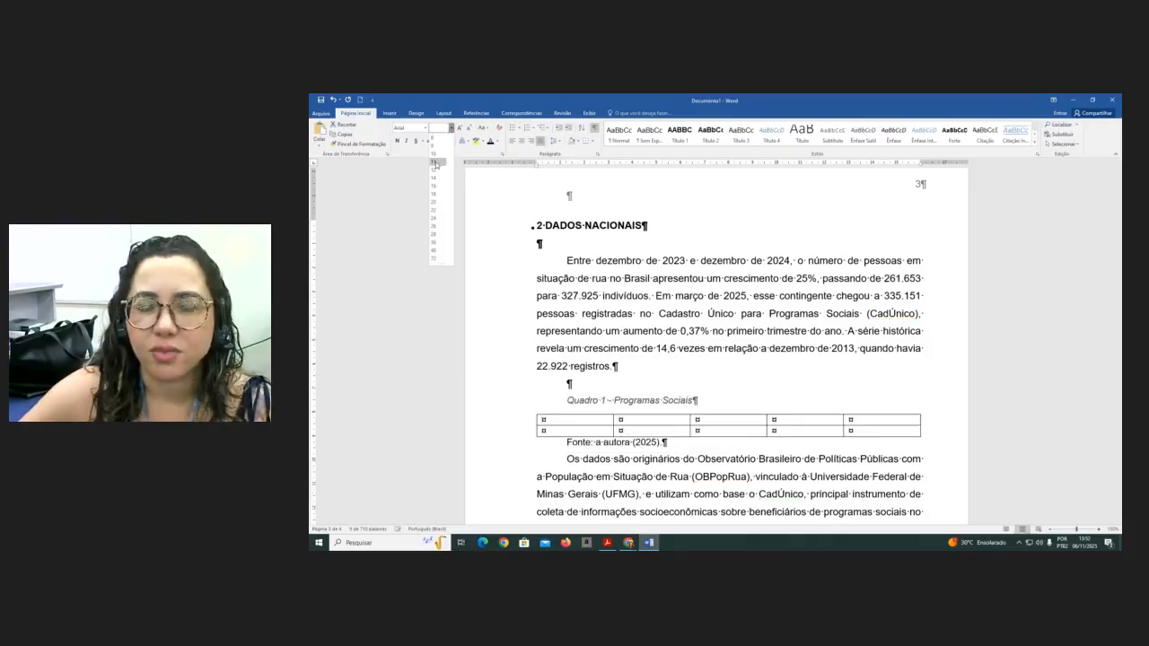
{"action": "left_click", "coordinate": [435, 162]}
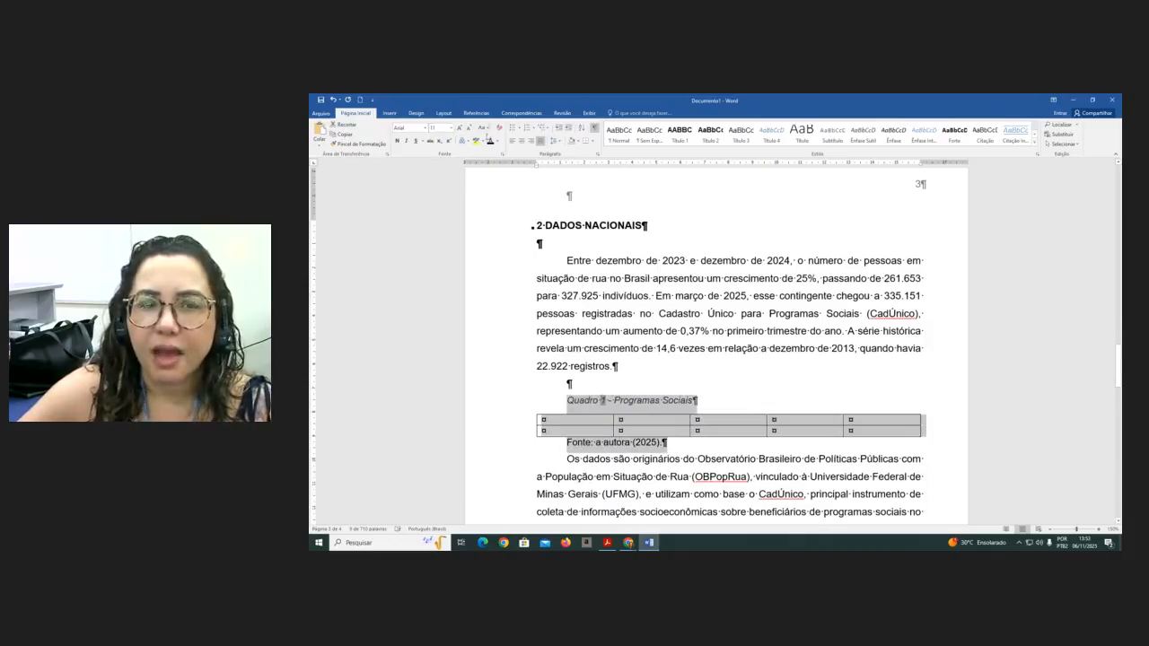
{"action": "left_click", "coordinate": [490, 143]}
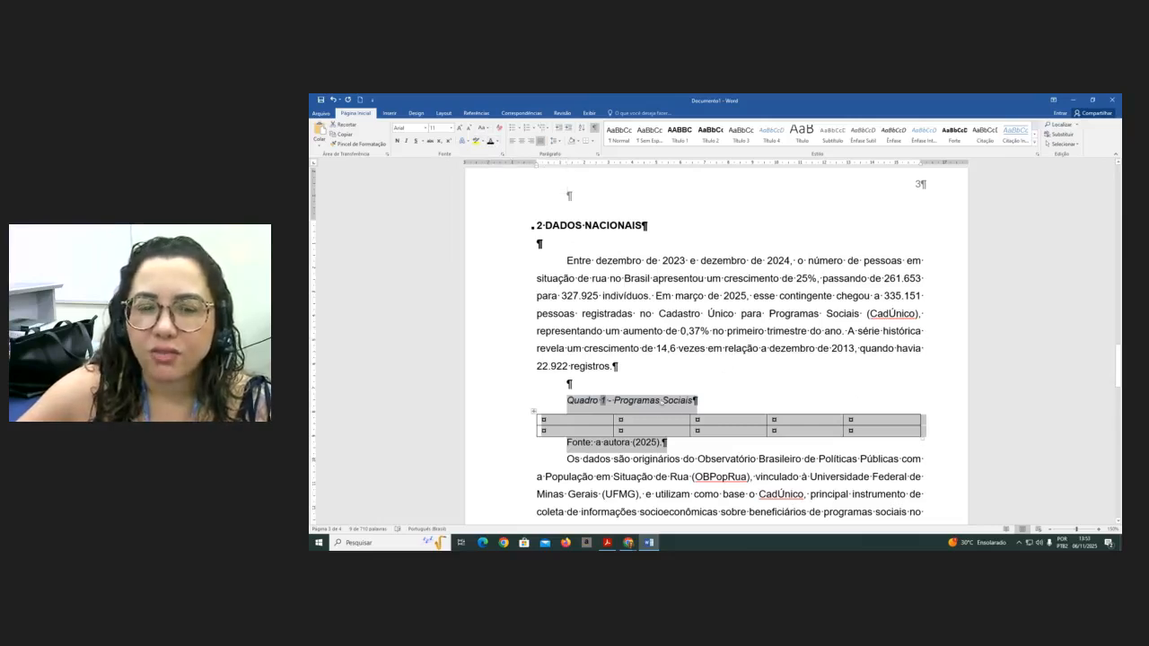
{"action": "left_click", "coordinate": [405, 142]}
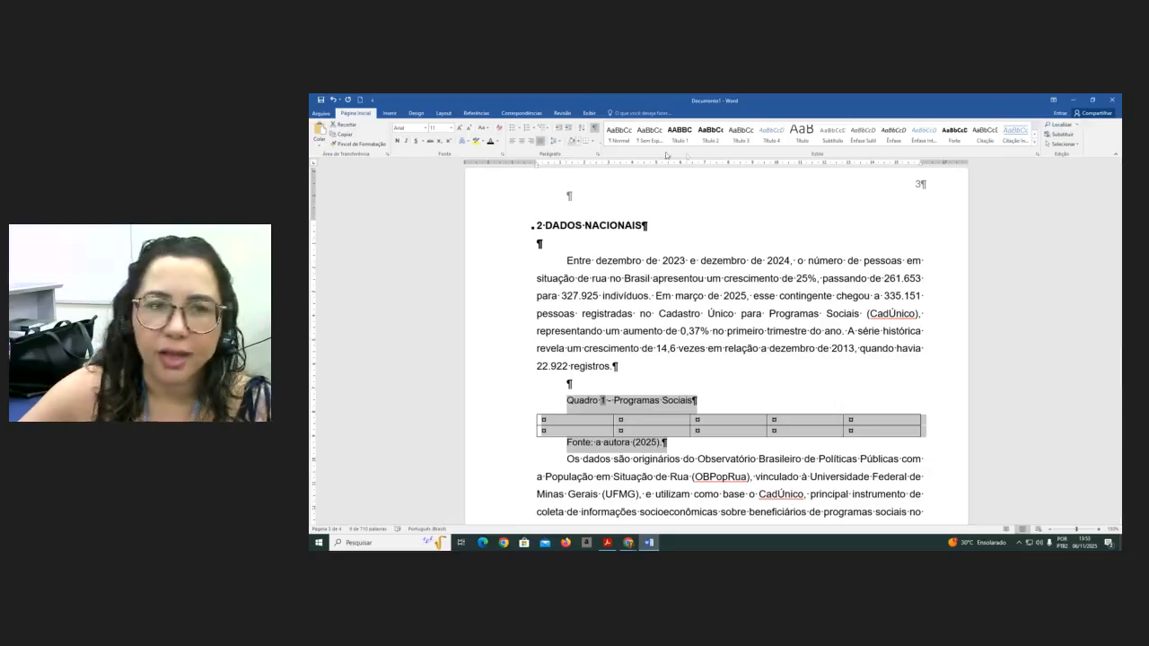
- Set the selection's paragraph format to no special indent, 0 pt spacing after and single line spacing
{"action": "left_click", "coordinate": [597, 155]}
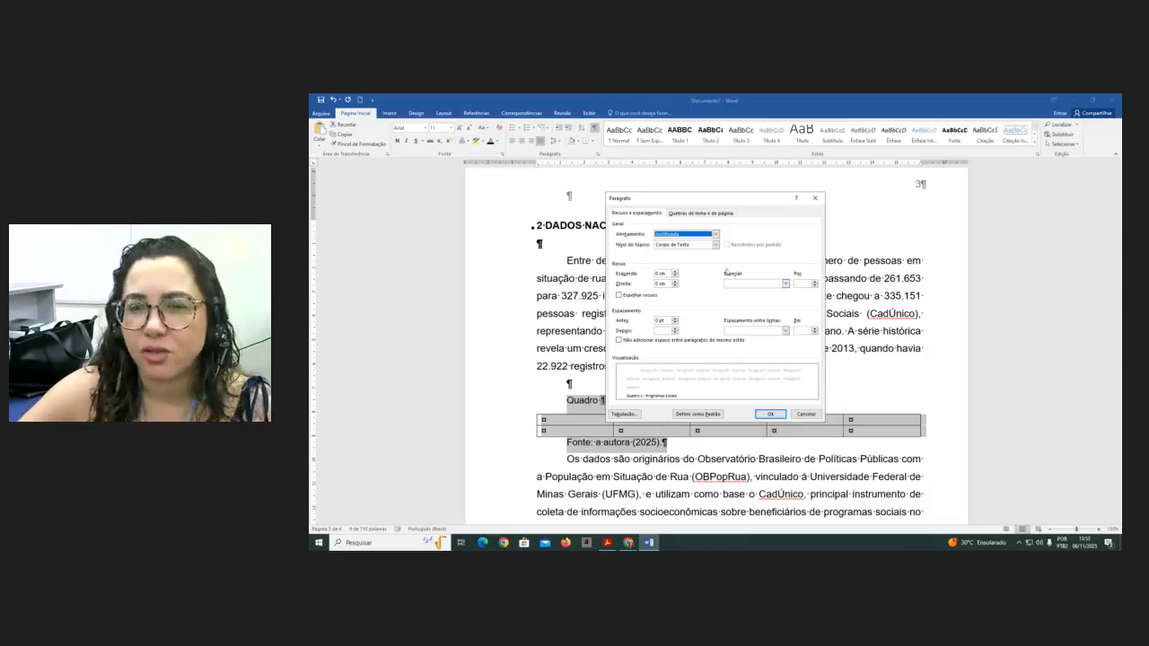
{"action": "left_click", "coordinate": [785, 283]}
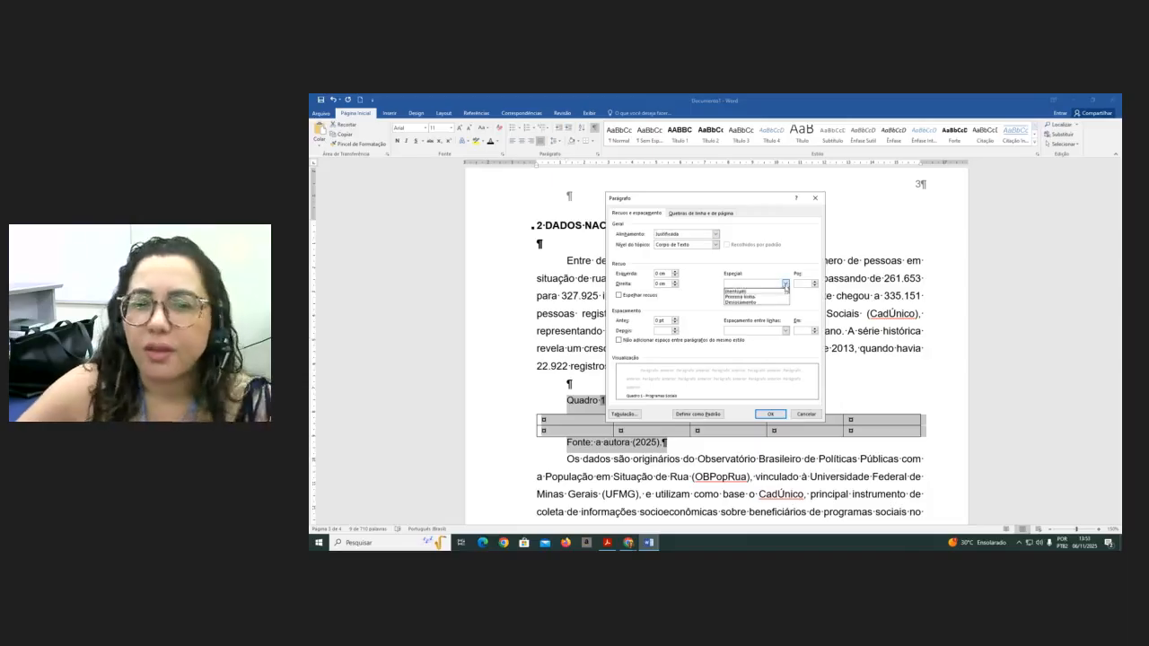
{"action": "left_click", "coordinate": [741, 292]}
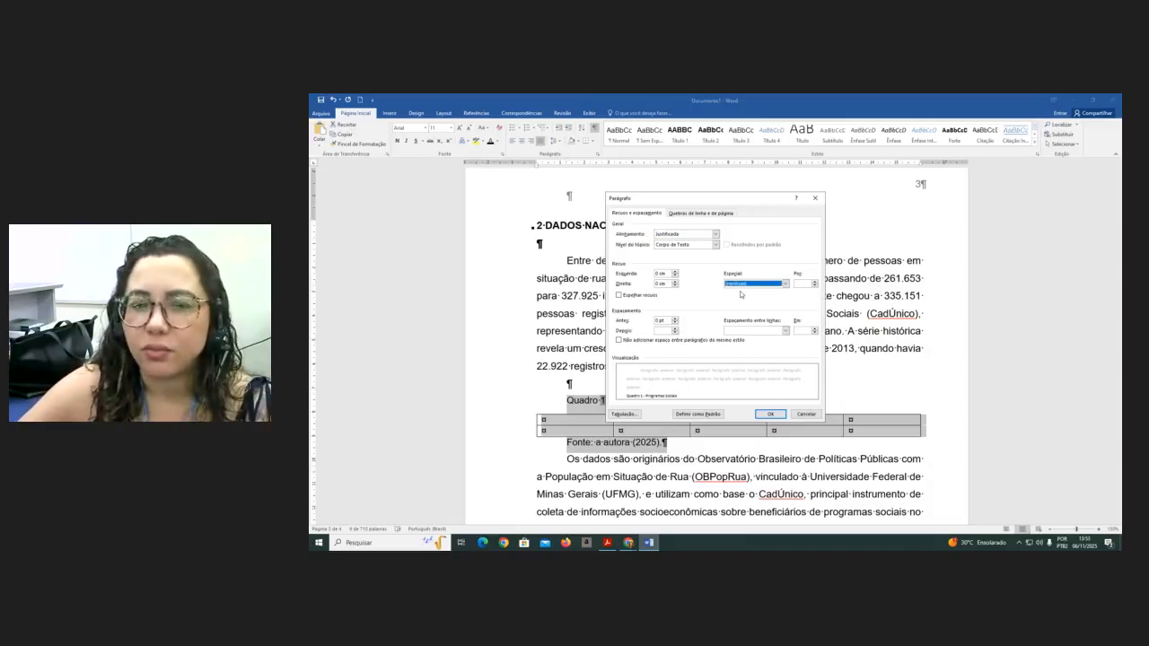
{"action": "left_click", "coordinate": [675, 329]}
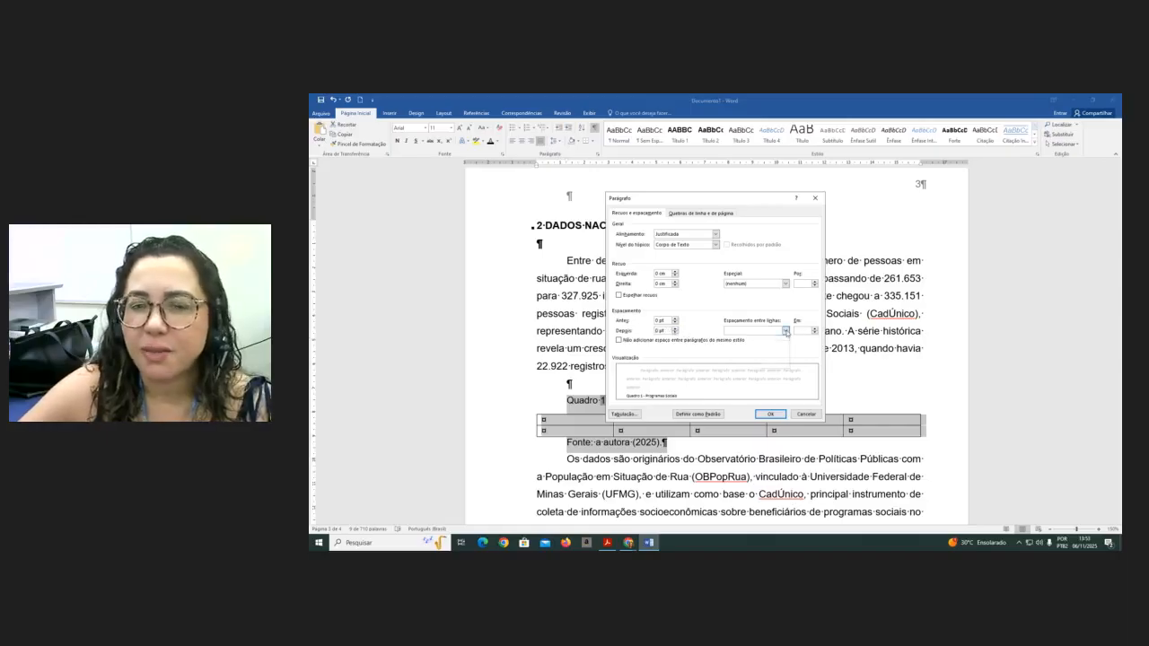
{"action": "left_click", "coordinate": [785, 330]}
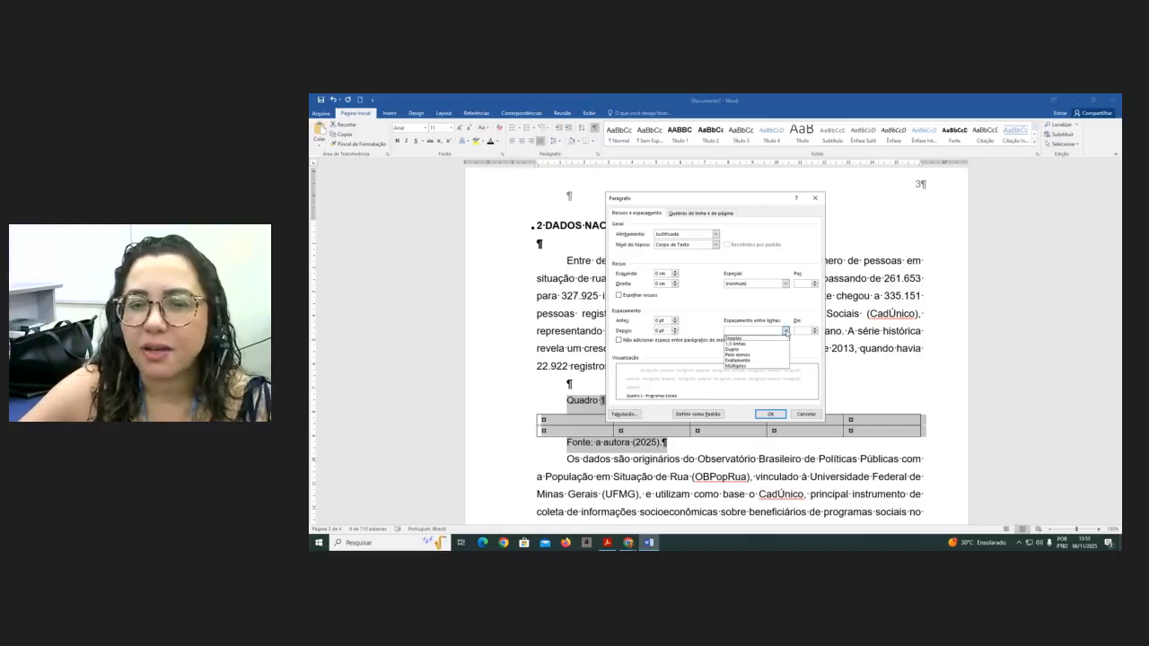
{"action": "left_click", "coordinate": [754, 340]}
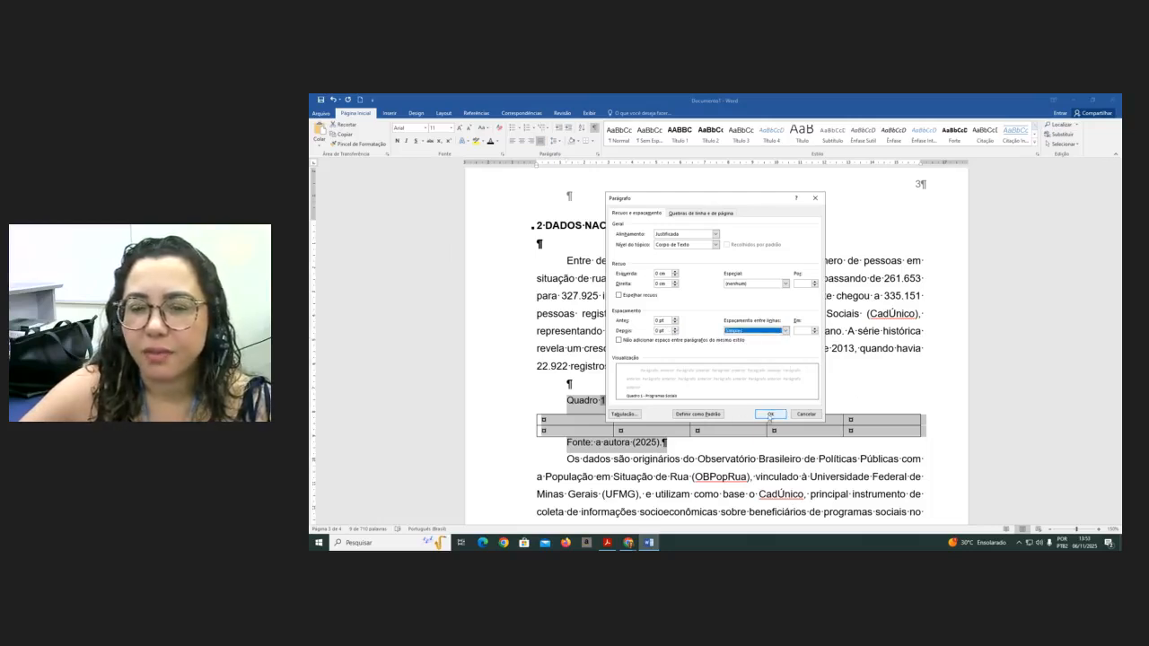
{"action": "left_click", "coordinate": [770, 415]}
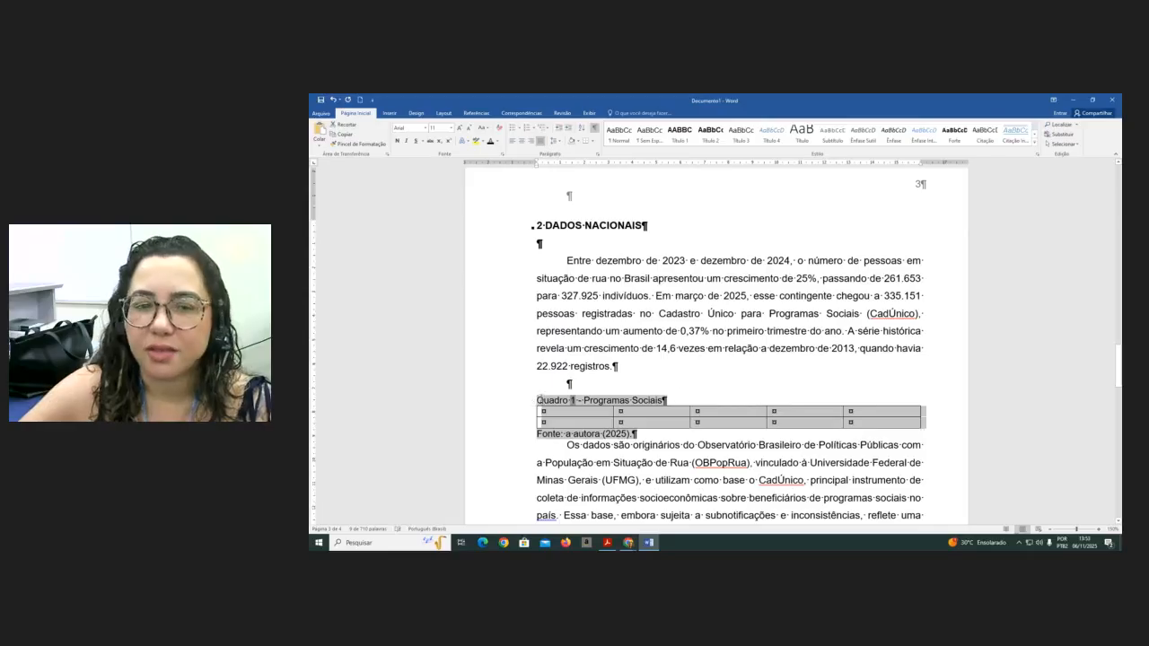
- Center the 'Quadro 1 - Programas Sociais' caption above the table
{"action": "left_click", "coordinate": [538, 400]}
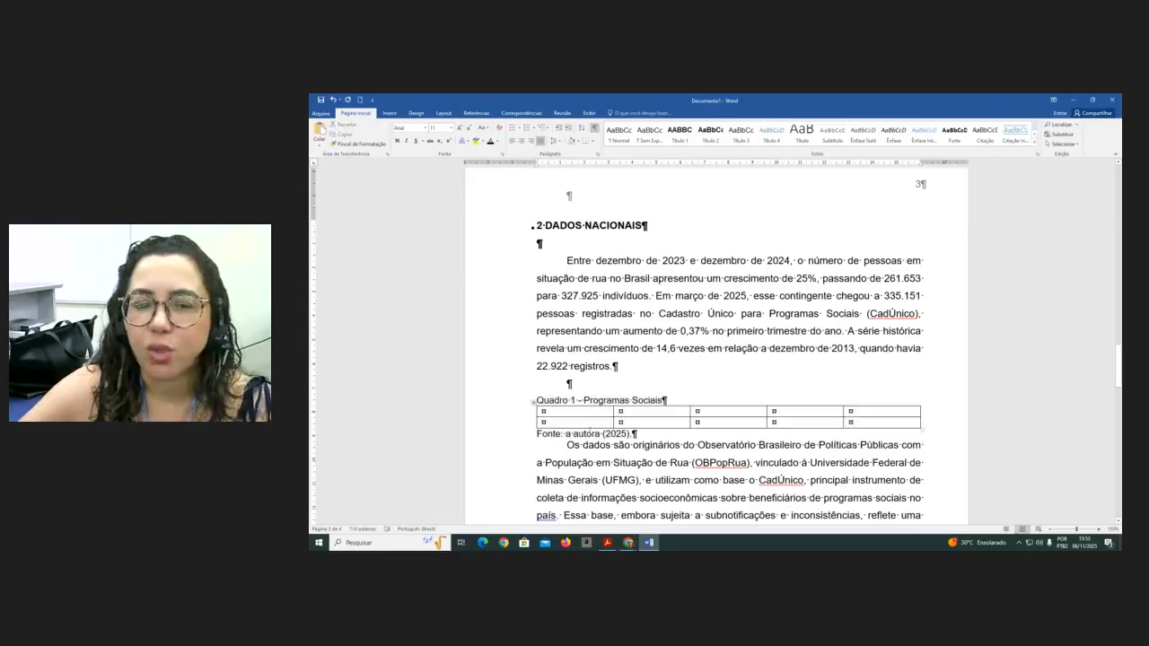
{"action": "left_click", "coordinate": [522, 141]}
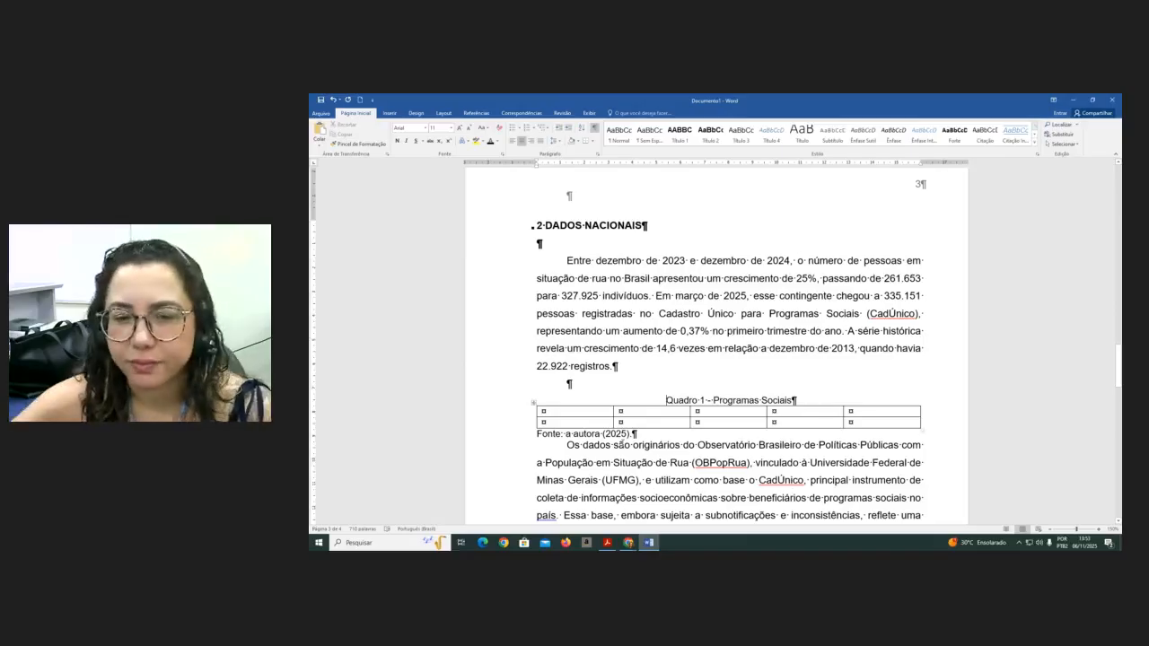
- Add a blank line after the 'Fonte: a autora (2025).' source line
{"action": "scroll", "coordinate": [727, 359], "scroll_direction": "down", "scroll_amount": 3}
{"action": "left_click", "coordinate": [647, 255]}
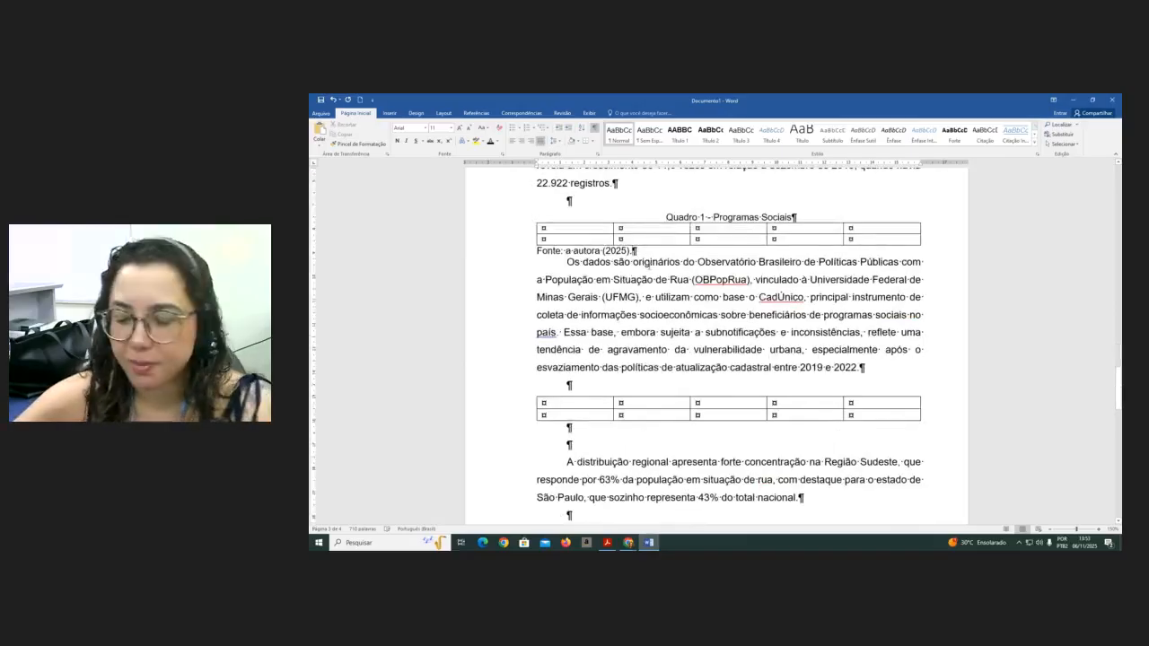
{"action": "key", "text": "Return"}
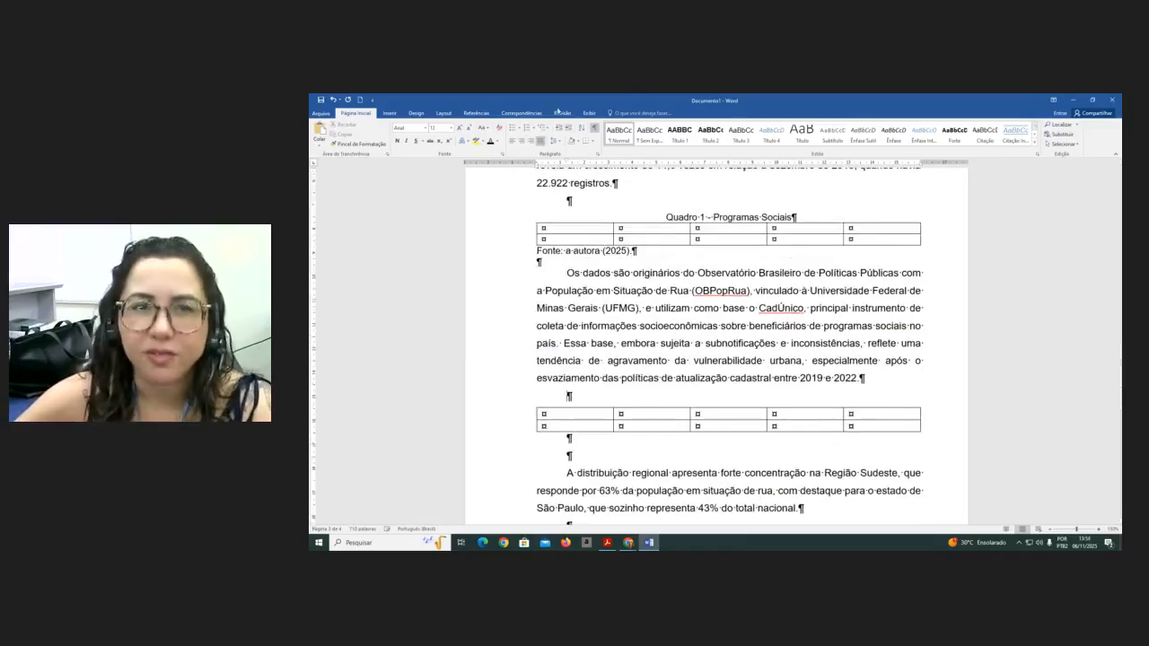
- Insert the caption 'Quadro 2 - População' above the second table
{"action": "left_click", "coordinate": [473, 113]}
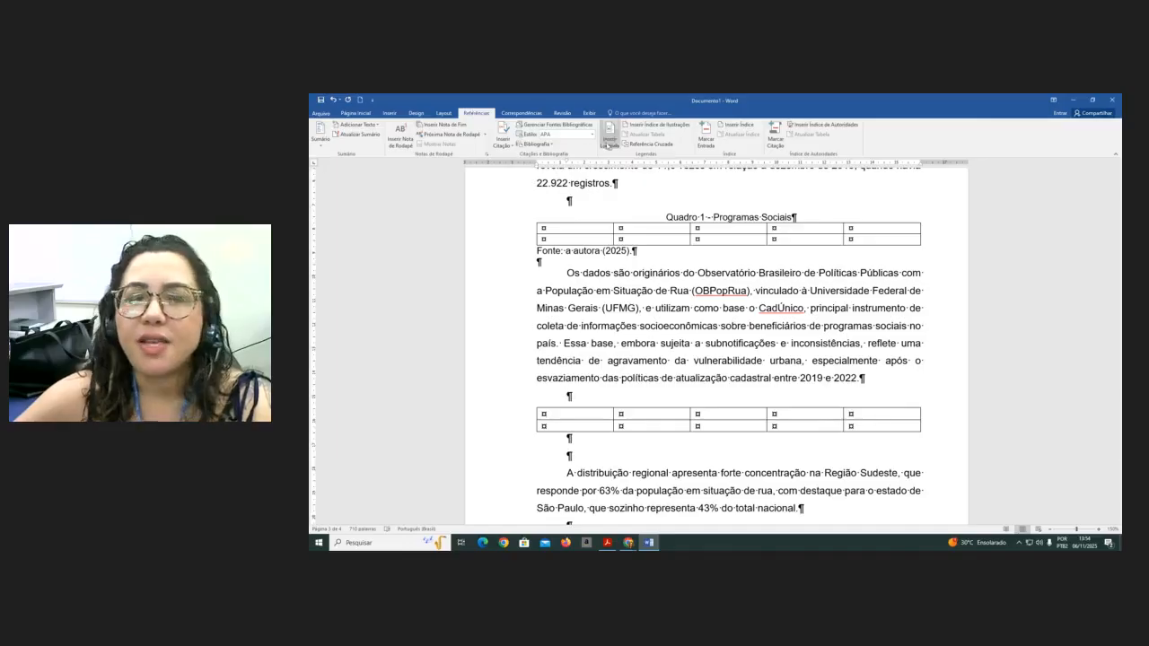
{"action": "left_click", "coordinate": [609, 134]}
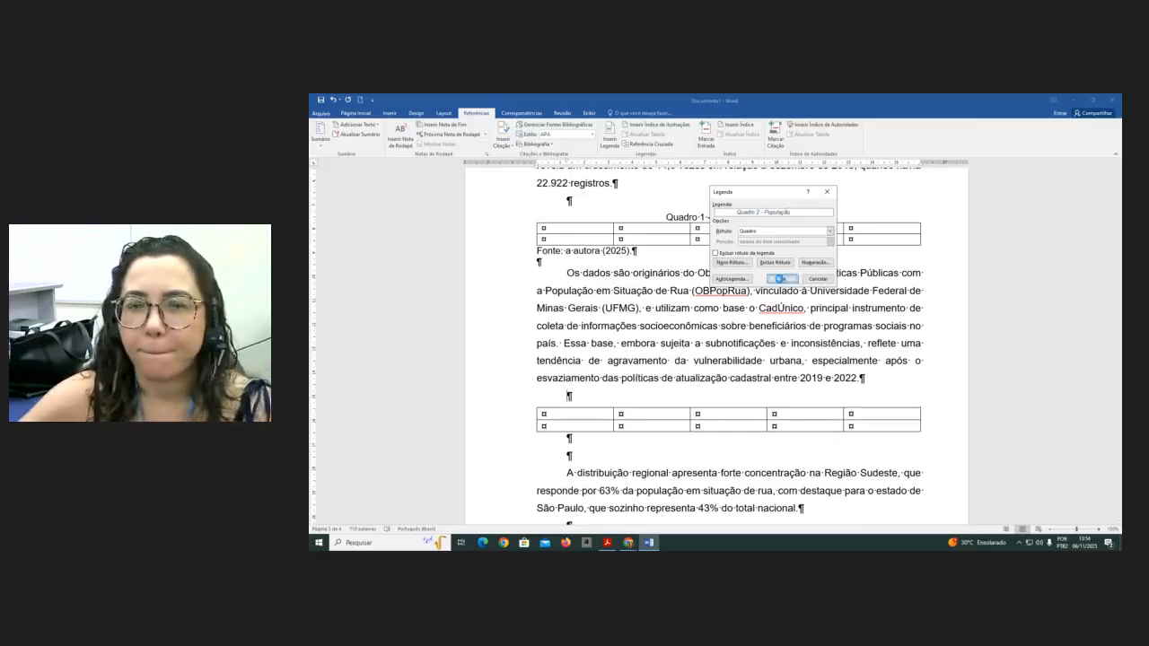
{"action": "left_click", "coordinate": [779, 279]}
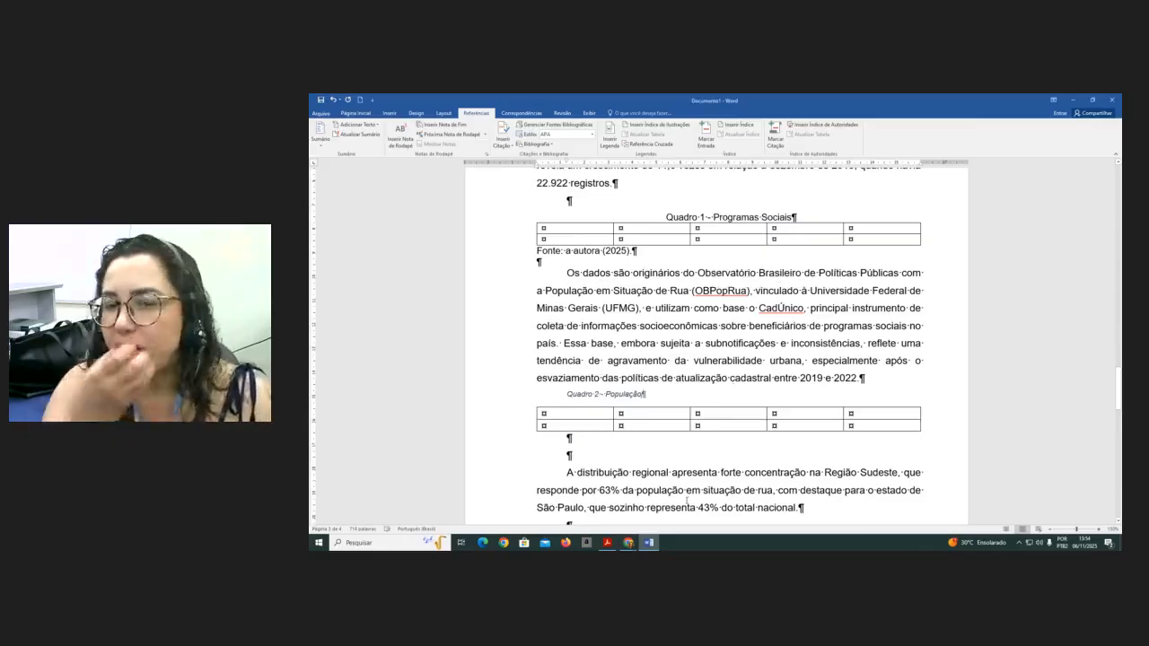
- Type the source line 'Fonte: IBGE (2025).' below the second table
{"action": "left_click", "coordinate": [576, 439]}
{"action": "type", "text": "Fo"}
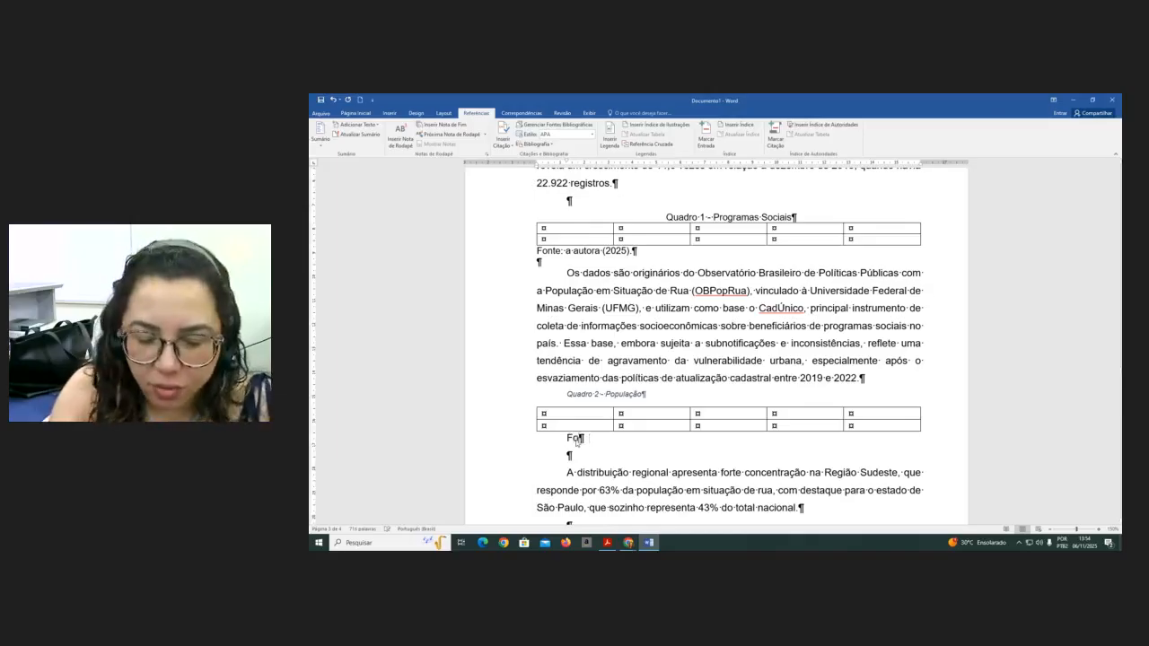
{"action": "type", "text": "nte: "}
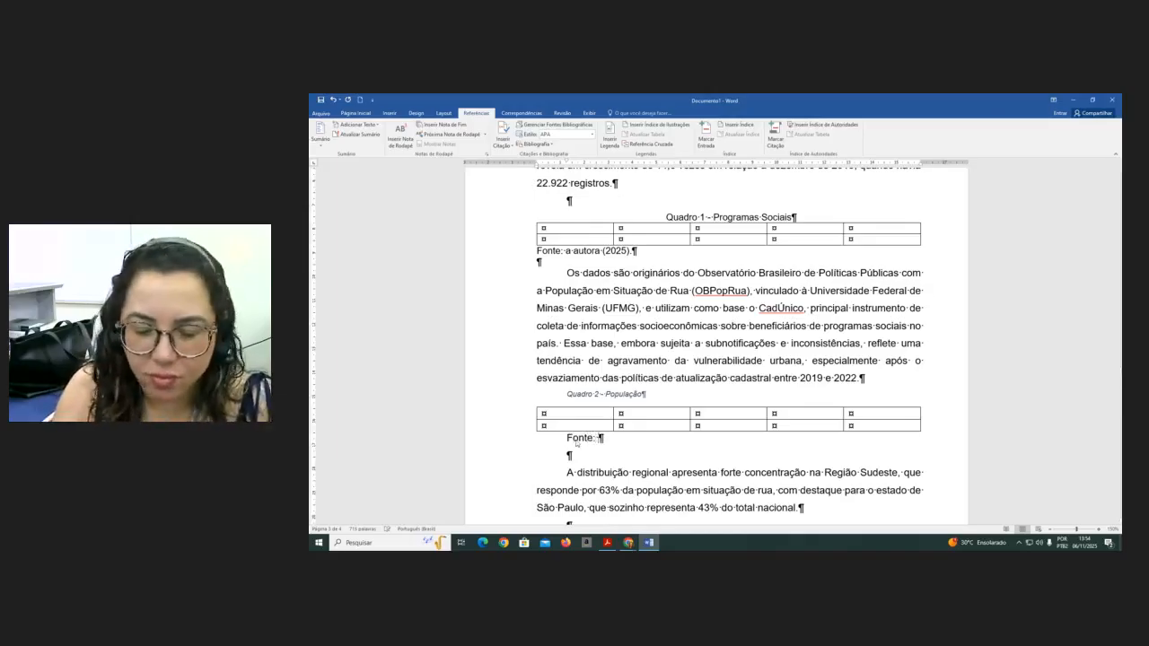
{"action": "type", "text": "I"}
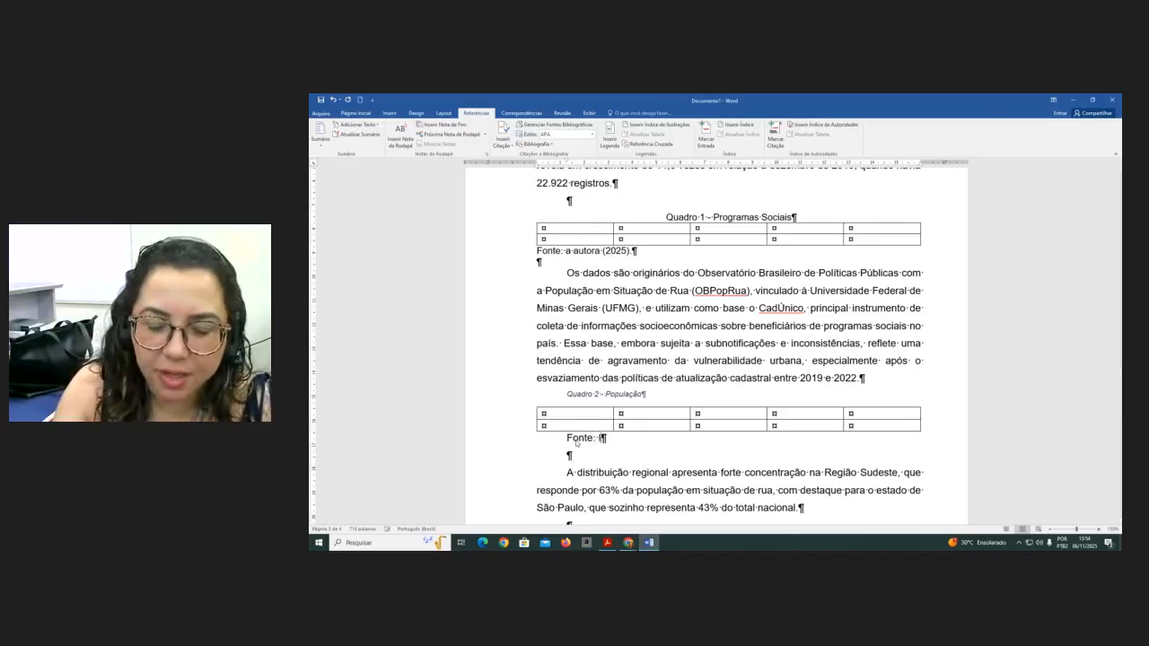
{"action": "type", "text": "BGE ("}
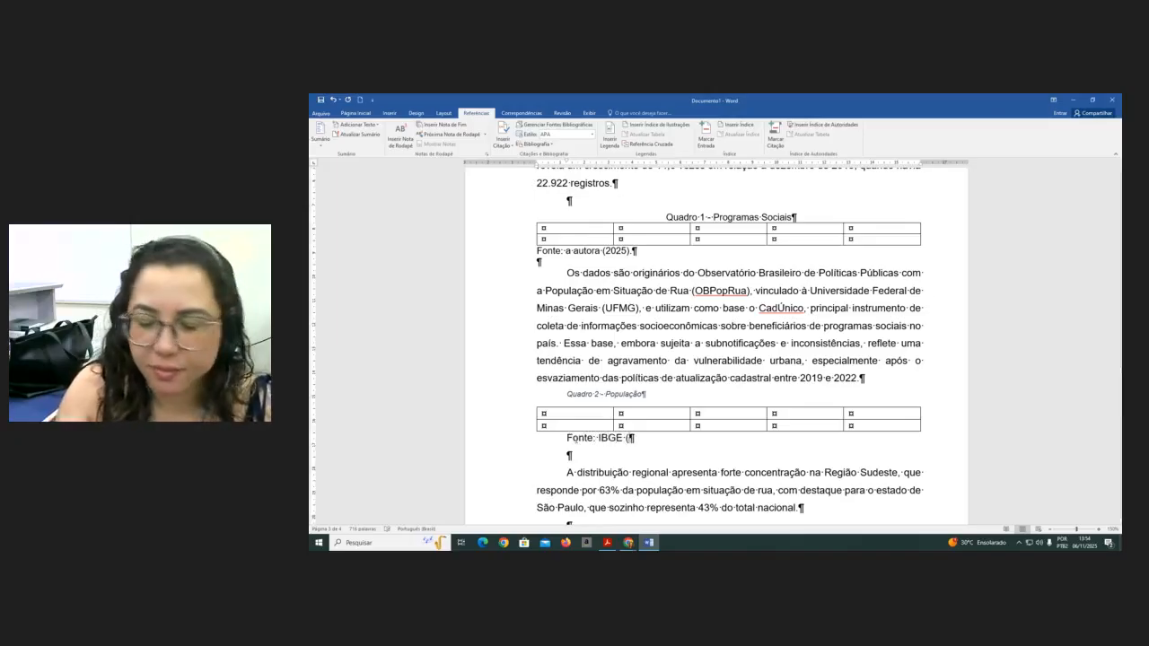
{"action": "type", "text": "2025)"}
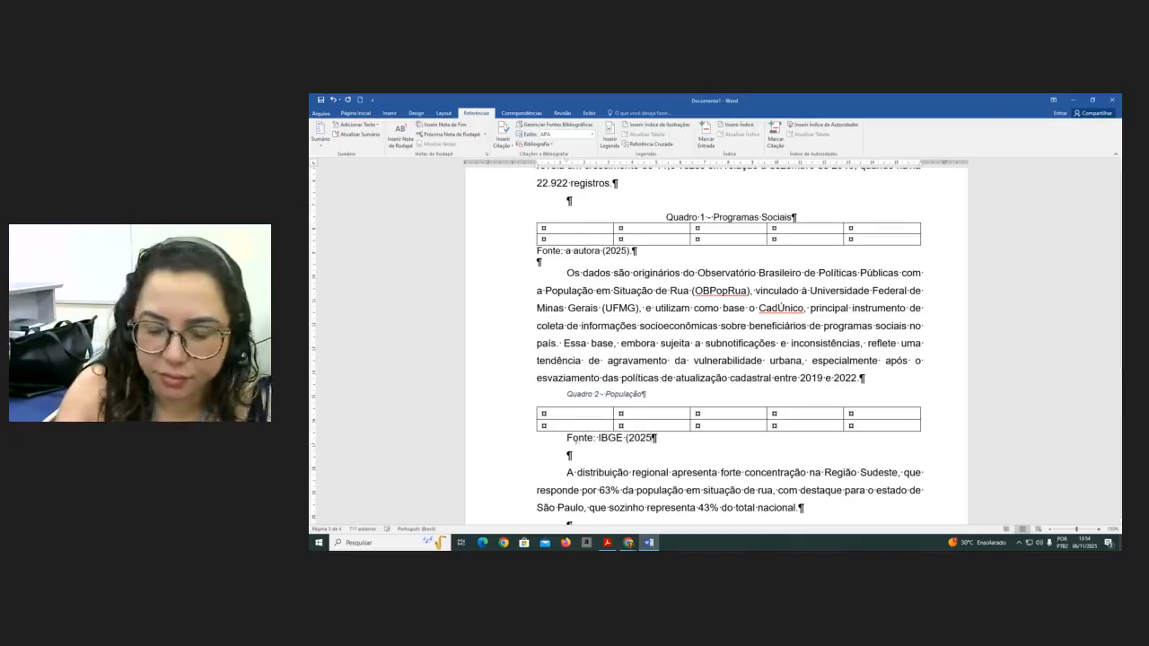
{"action": "type", "text": "."}
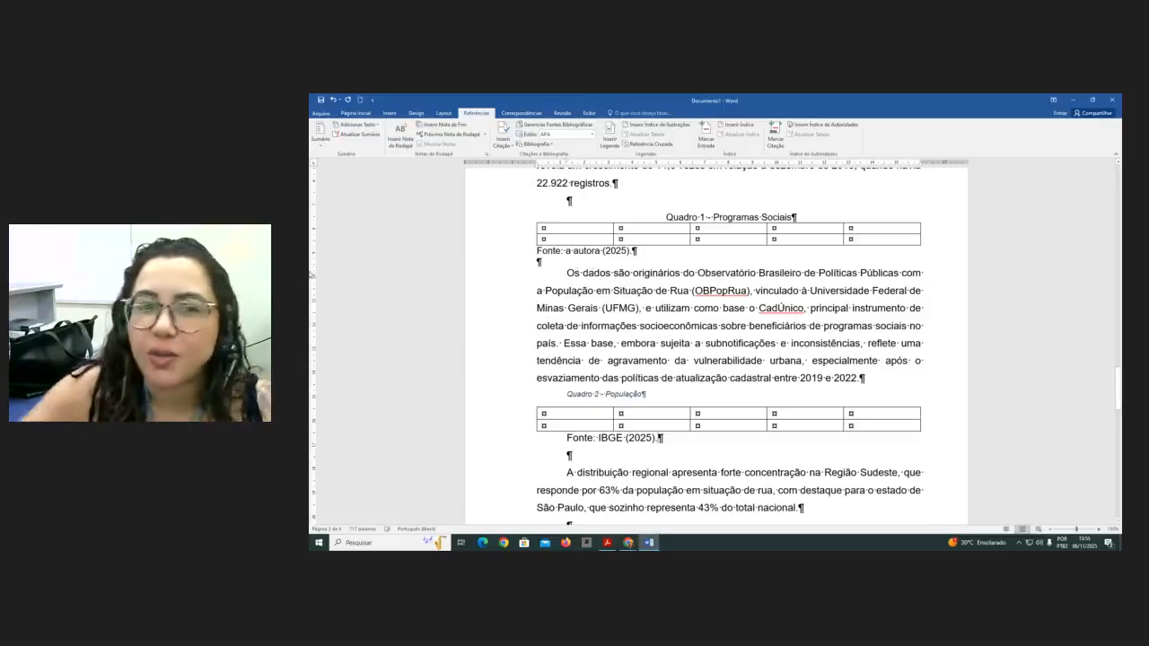
- Select the second table with its caption and source, and set them to 11 pt without italics
{"action": "left_click_drag", "start_coordinate": [636, 251], "coordinate": [560, 250]}
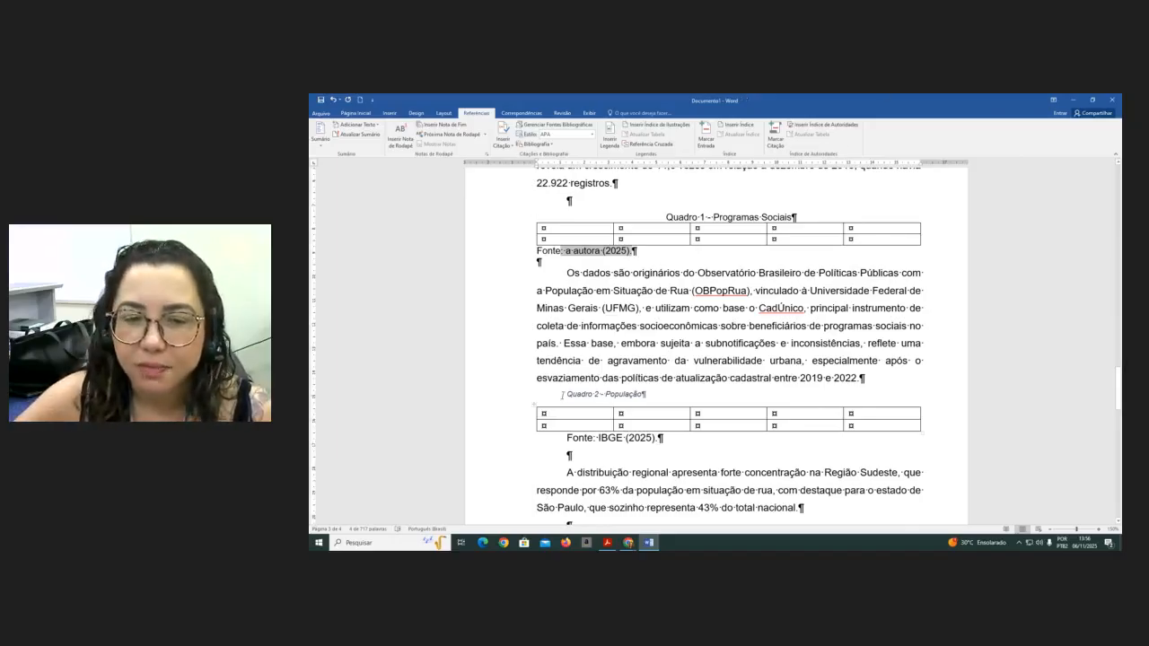
{"action": "left_click_drag", "start_coordinate": [563, 394], "coordinate": [669, 441]}
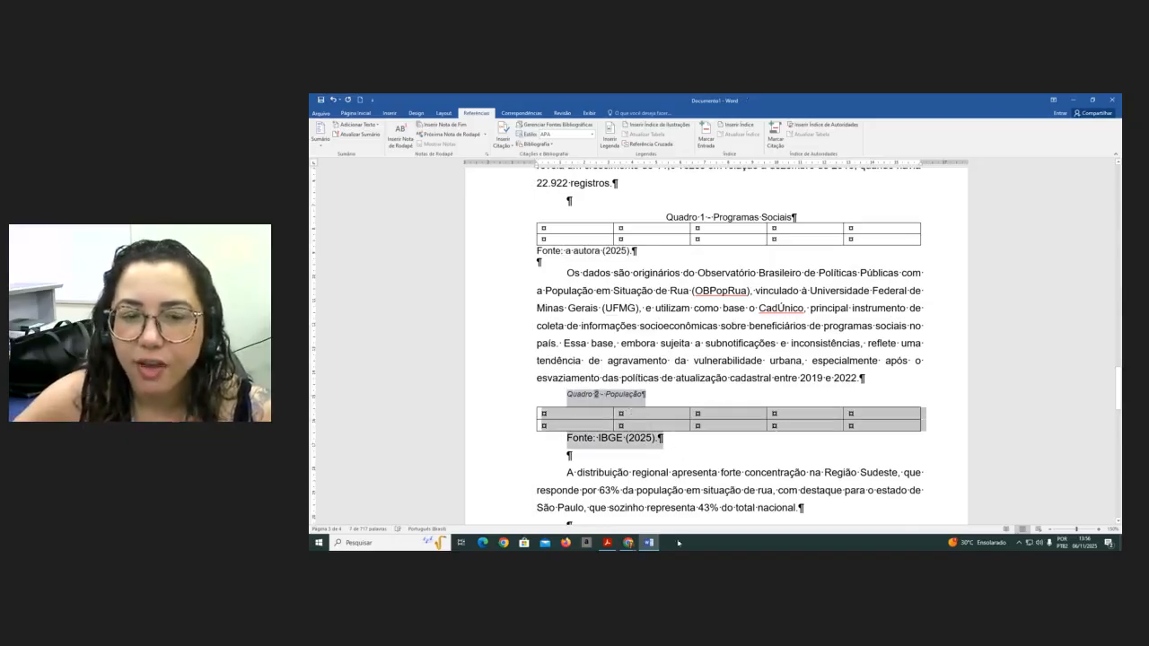
{"action": "left_click", "coordinate": [368, 114]}
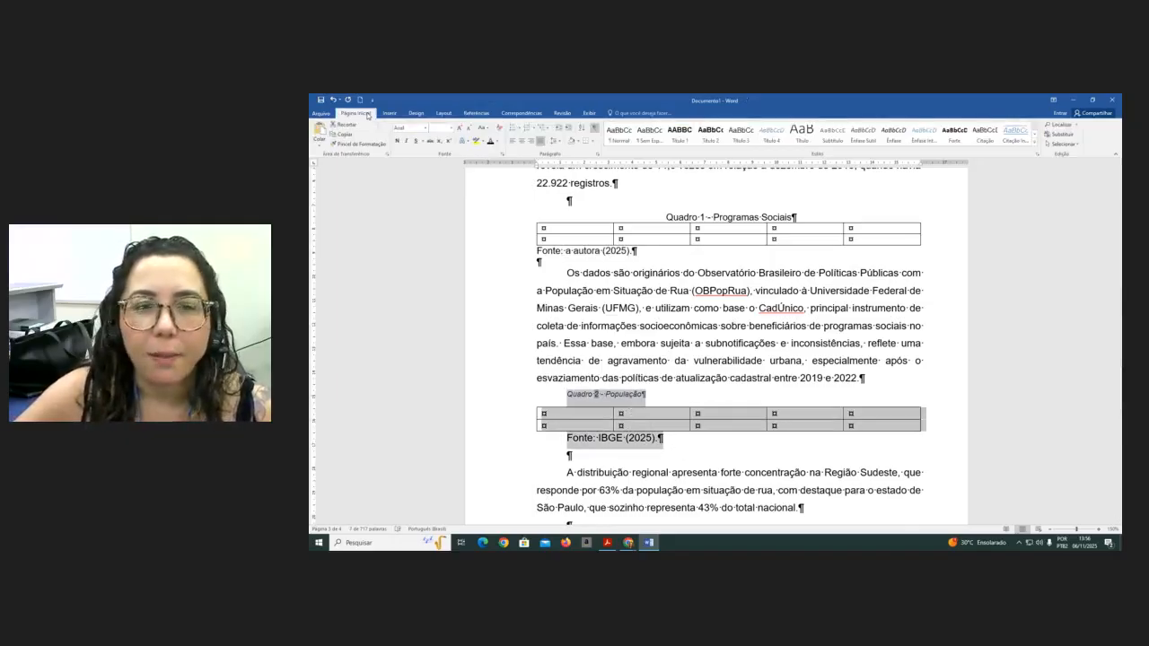
{"action": "left_click", "coordinate": [452, 127]}
{"action": "left_click", "coordinate": [438, 162]}
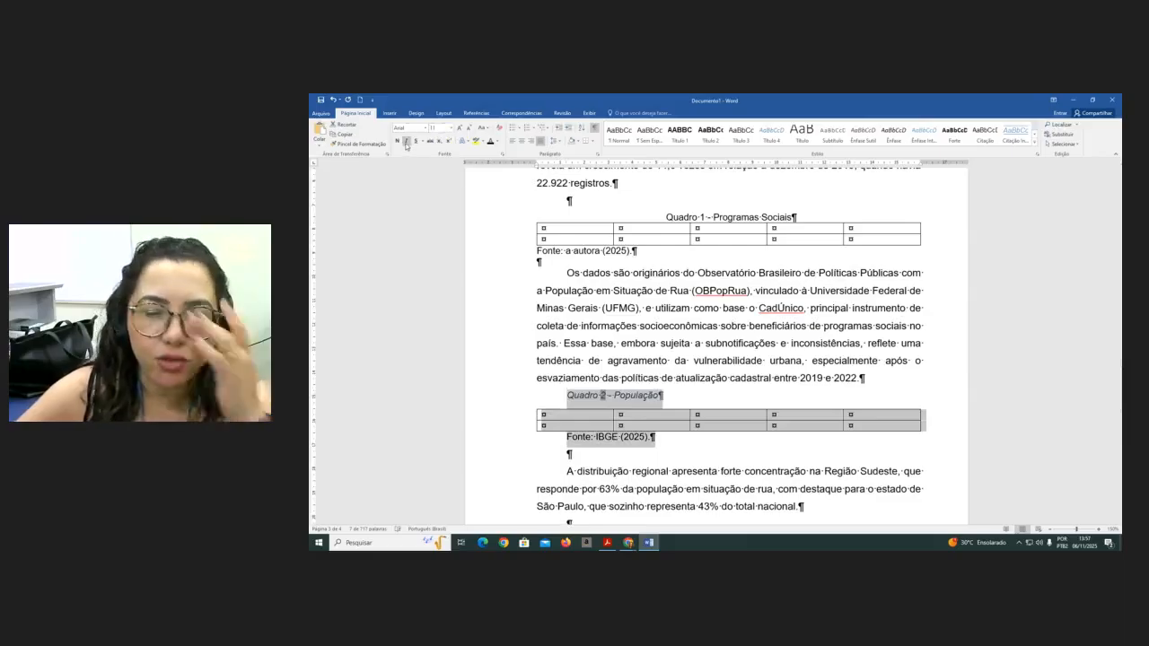
{"action": "left_click", "coordinate": [407, 144]}
{"action": "left_click", "coordinate": [407, 144]}
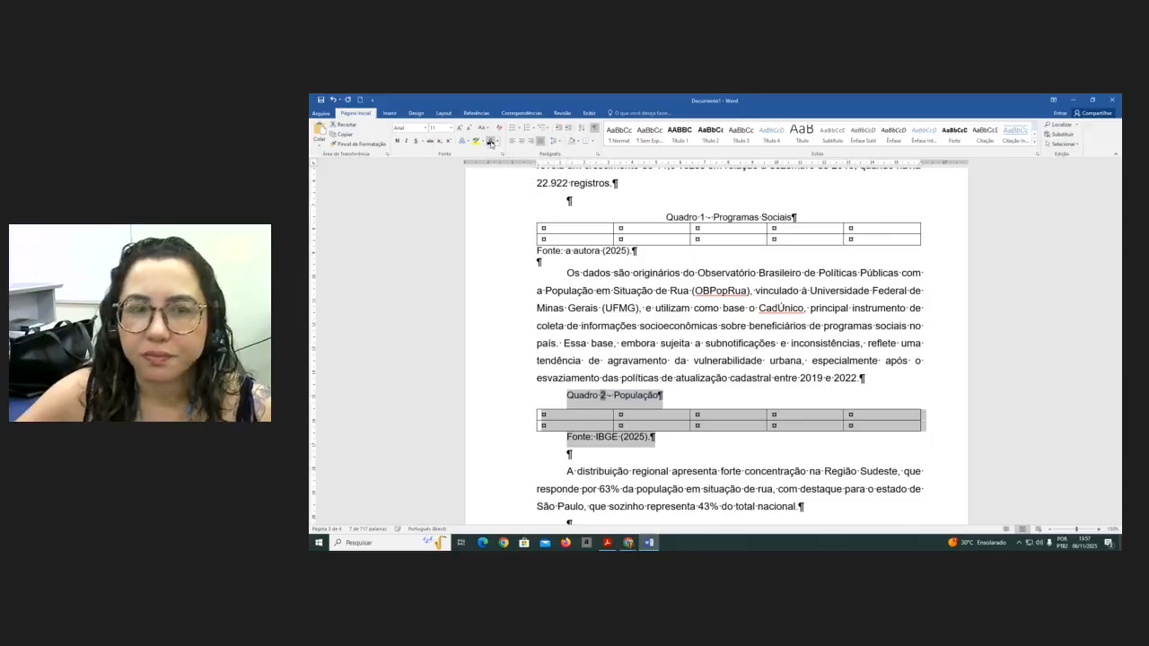
- Give the selection no special indent, 0 pt spacing after and single line spacing, then center the 'Quadro 2 - População' caption
{"action": "left_click", "coordinate": [598, 154]}
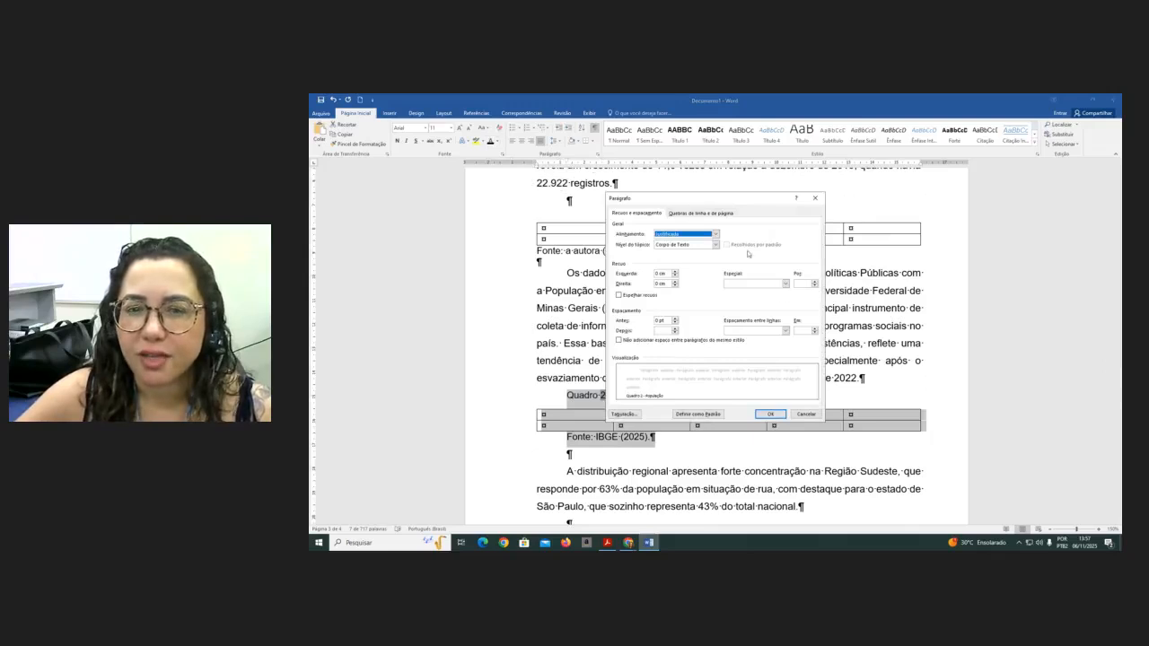
{"action": "left_click", "coordinate": [786, 284]}
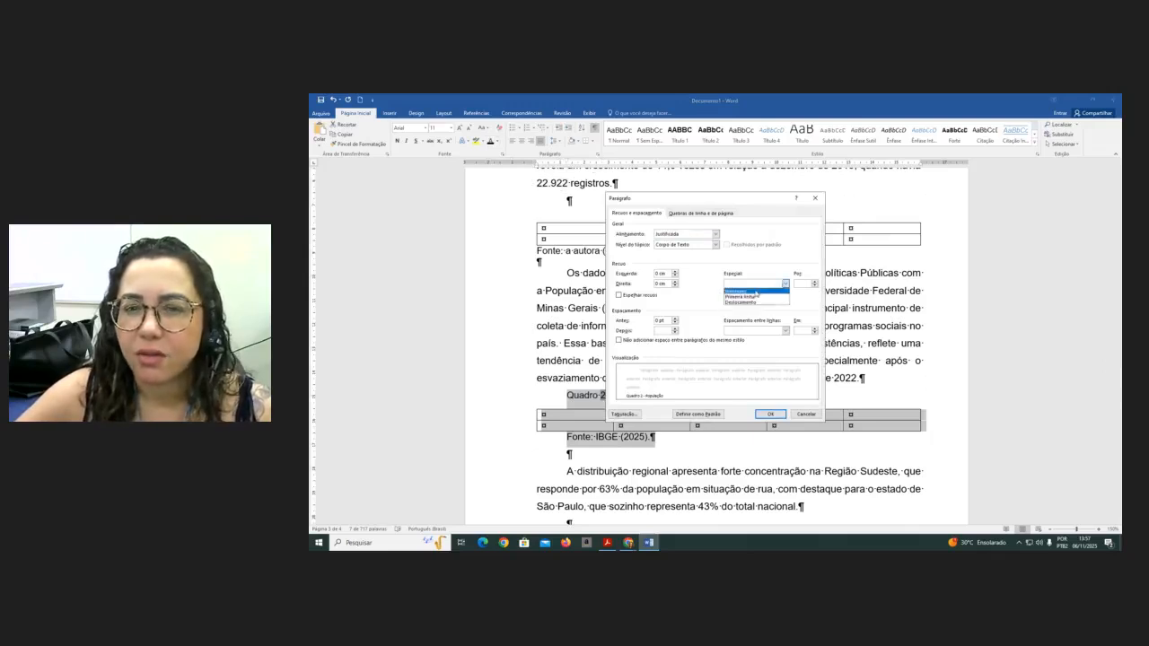
{"action": "left_click", "coordinate": [765, 291]}
{"action": "left_click", "coordinate": [785, 331]}
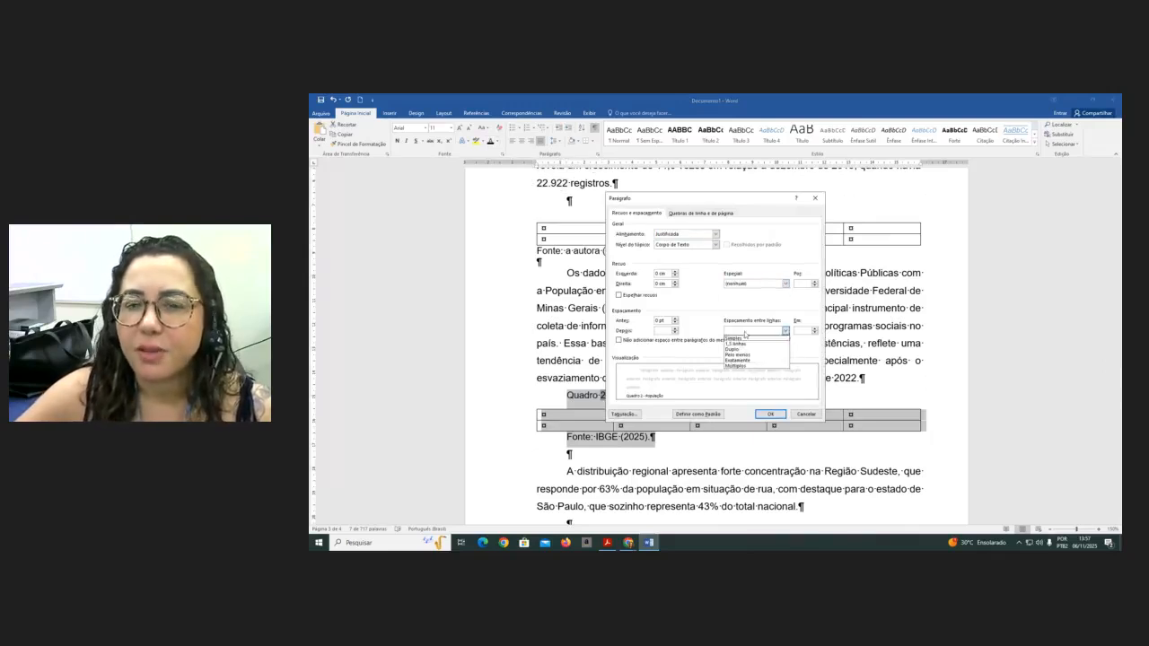
{"action": "left_click", "coordinate": [738, 338]}
{"action": "left_click", "coordinate": [675, 333]}
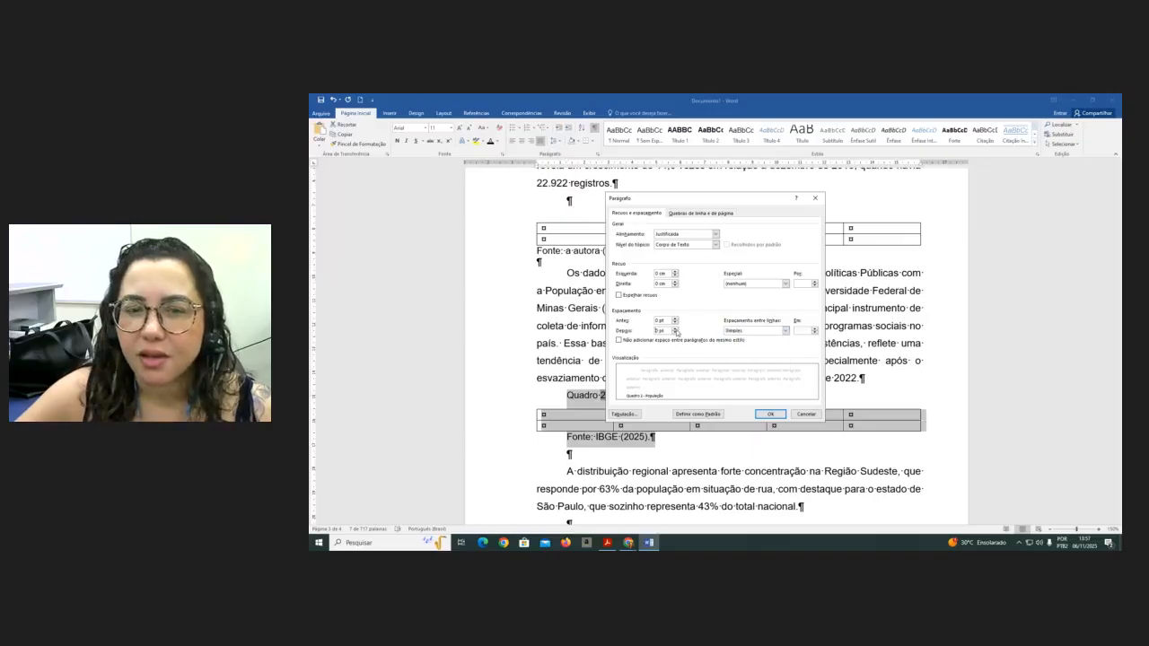
{"action": "left_click", "coordinate": [770, 415]}
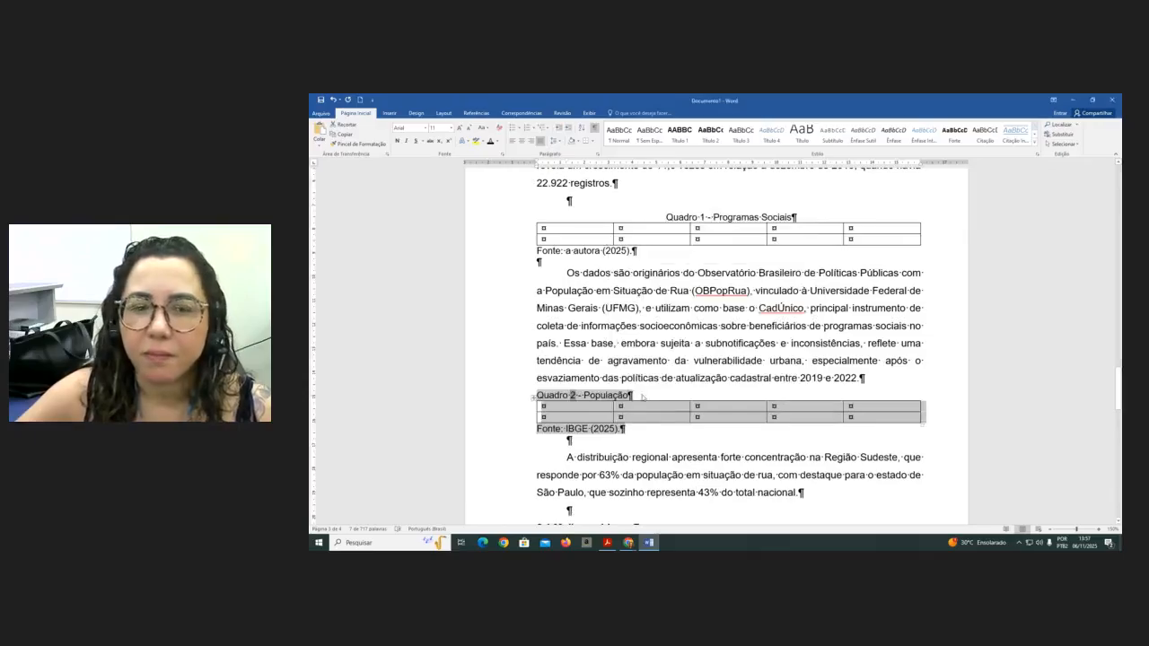
{"action": "left_click", "coordinate": [645, 398]}
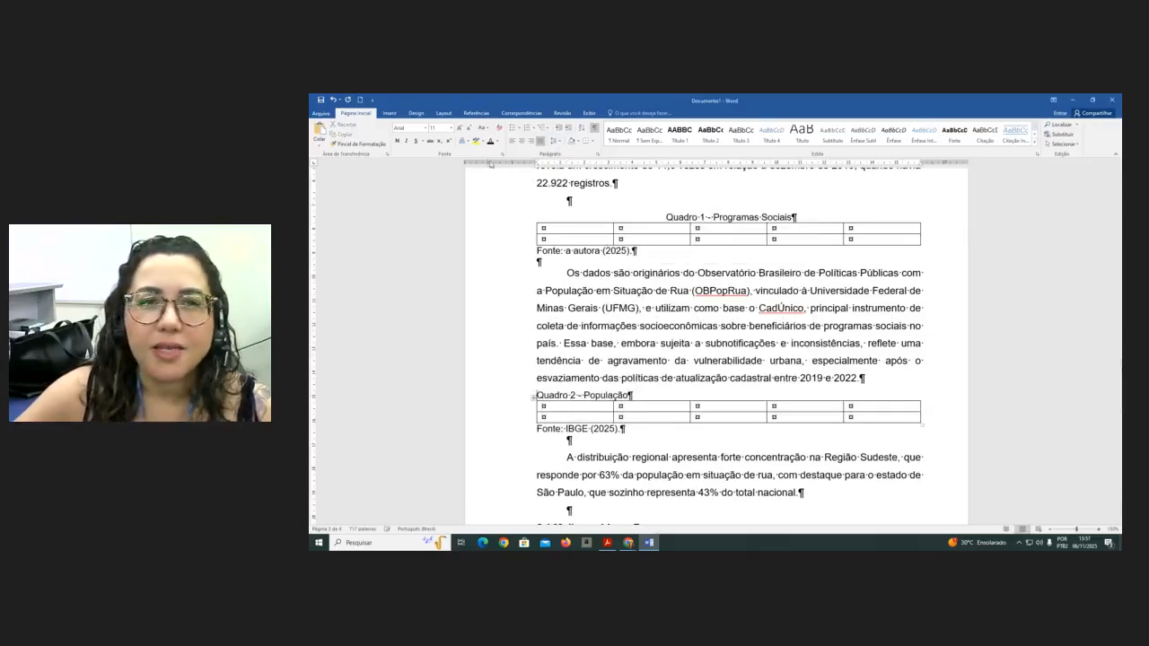
{"action": "left_click", "coordinate": [522, 142]}
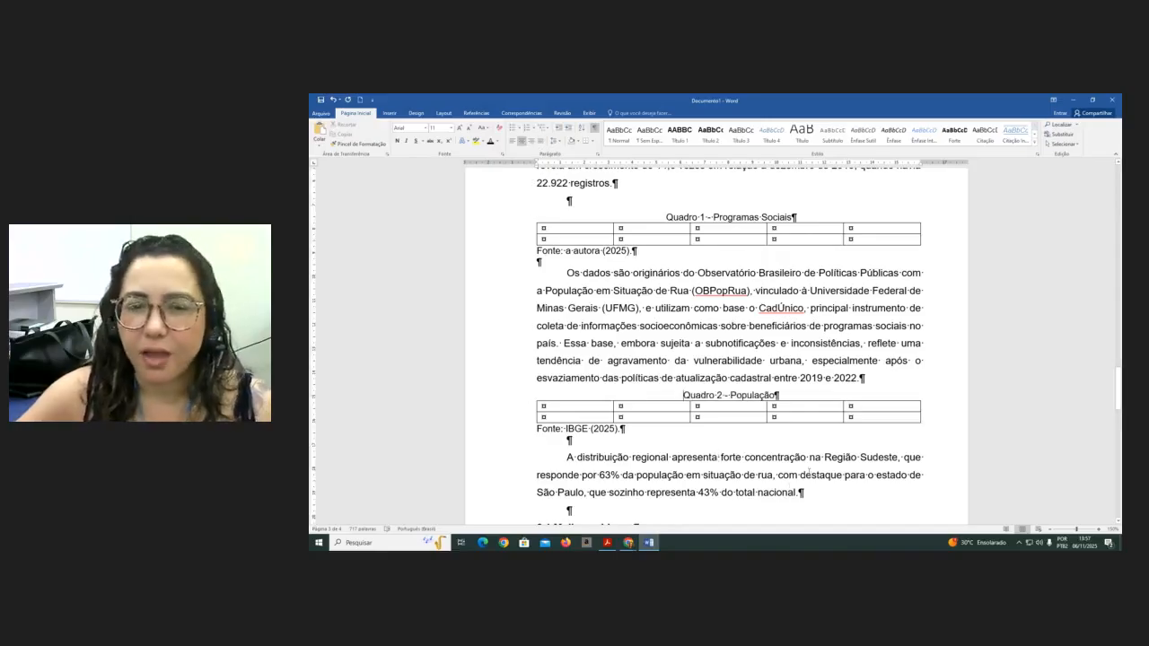
- Insert a table of figures for the 'Quadro' caption label at the top of the first page
{"action": "scroll", "coordinate": [768, 431], "scroll_direction": "up", "scroll_amount": 4}
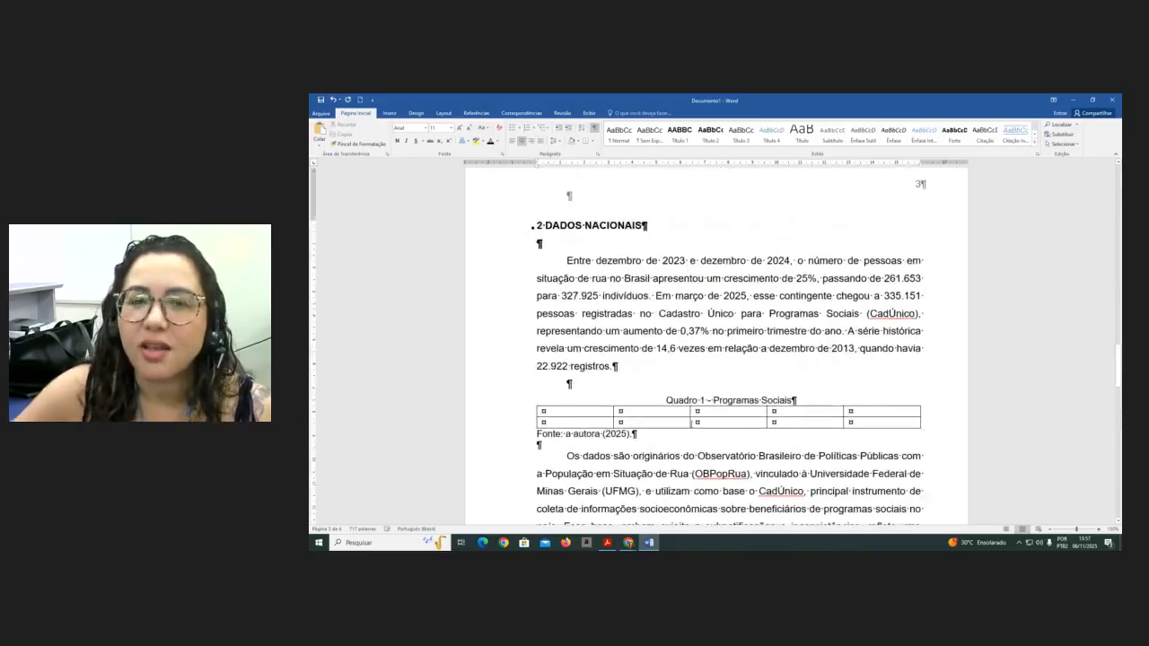
{"action": "scroll", "coordinate": [692, 424], "scroll_direction": "up", "scroll_amount": 15}
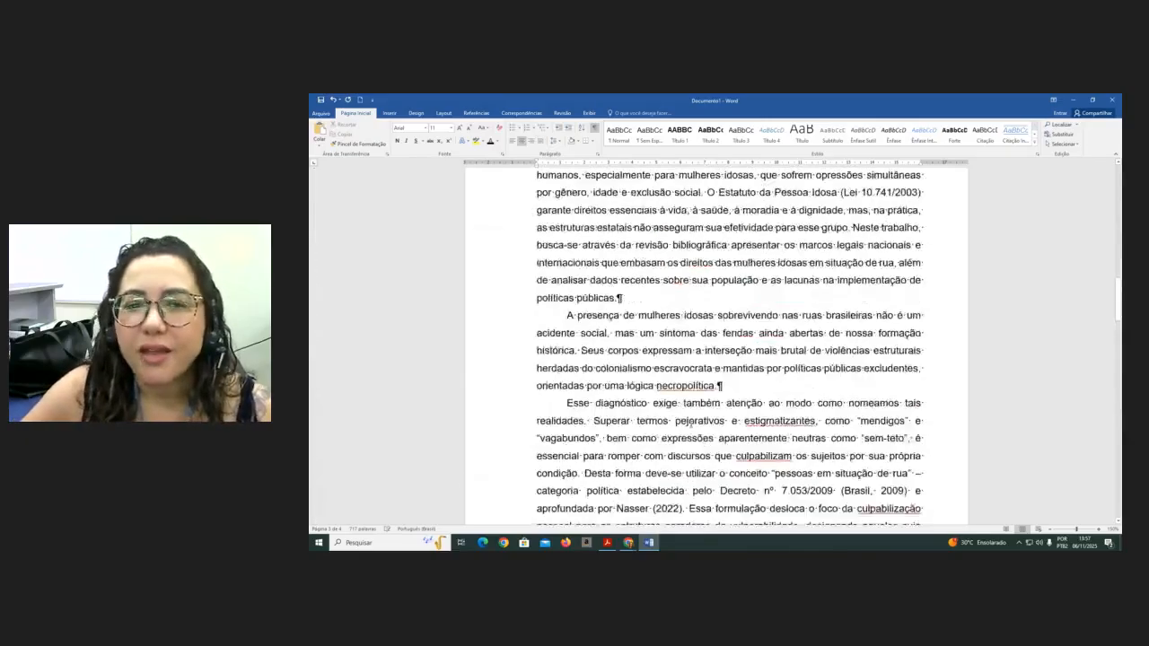
{"action": "scroll", "coordinate": [691, 424], "scroll_direction": "up", "scroll_amount": 10}
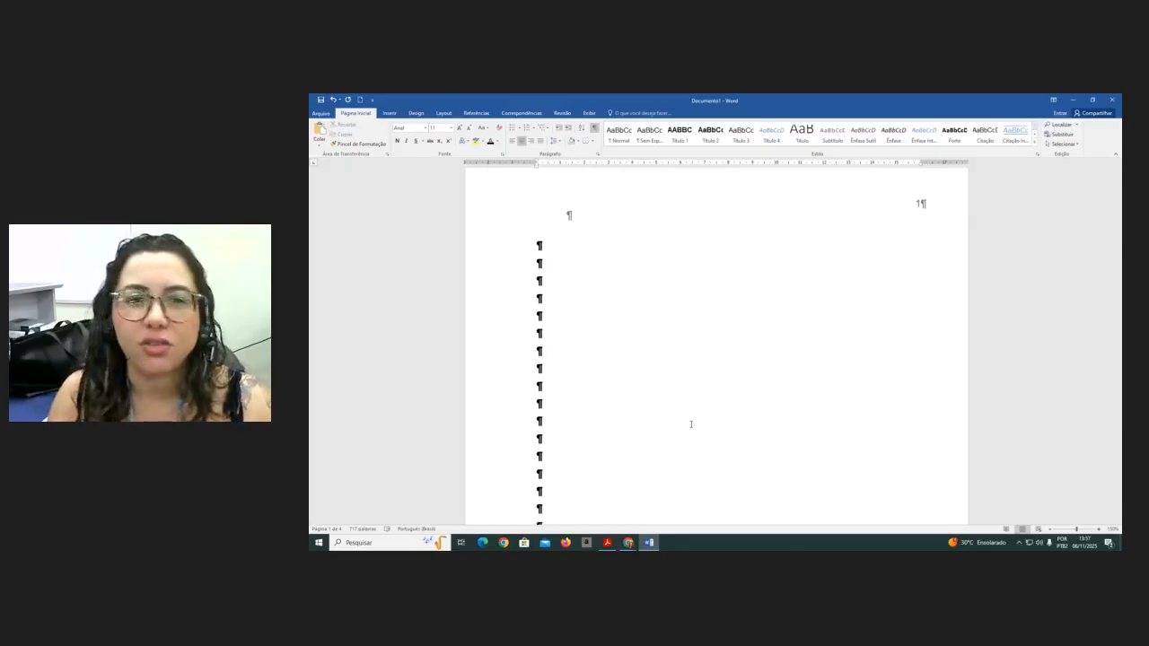
{"action": "left_click", "coordinate": [541, 245]}
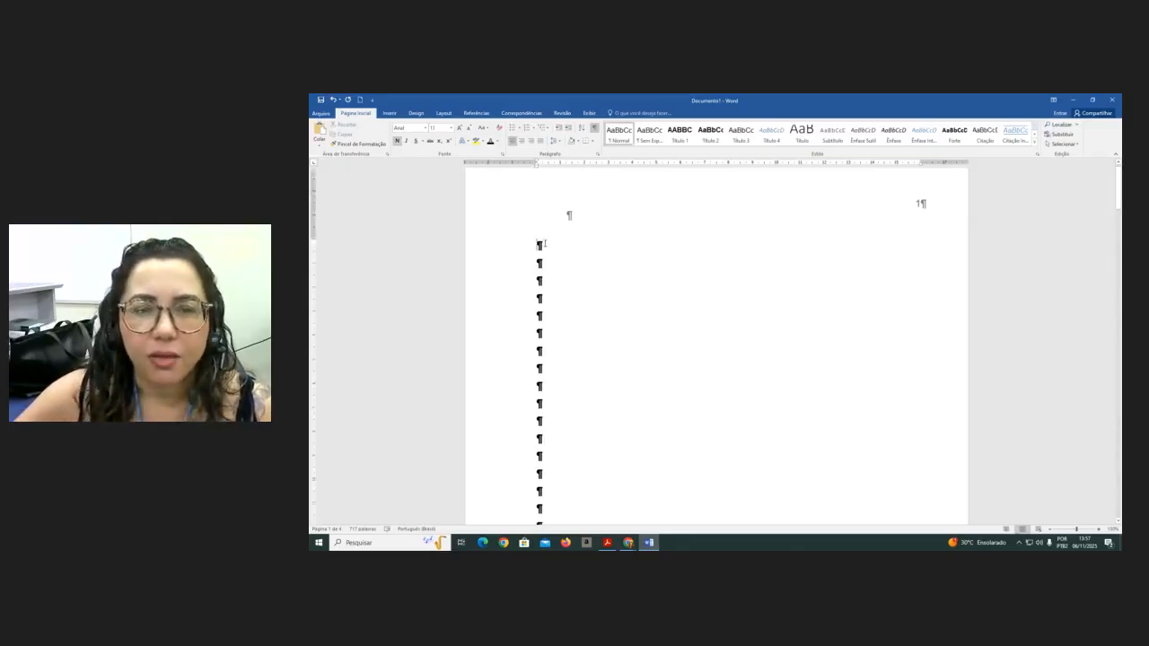
{"action": "left_click", "coordinate": [473, 114]}
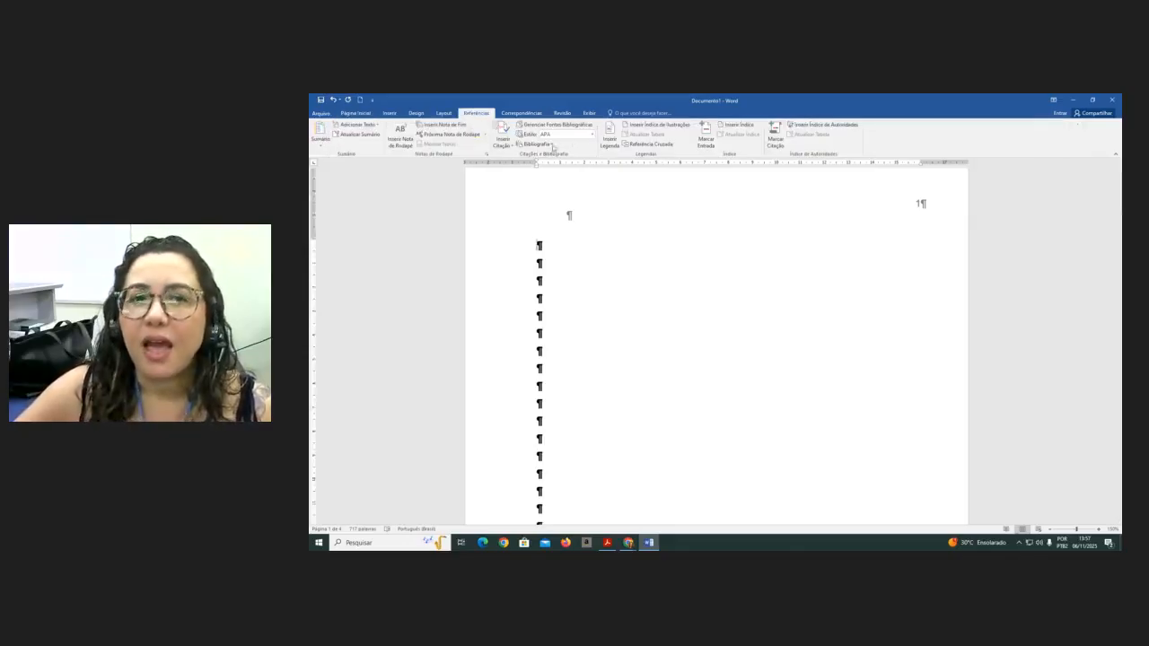
{"action": "left_click", "coordinate": [652, 127]}
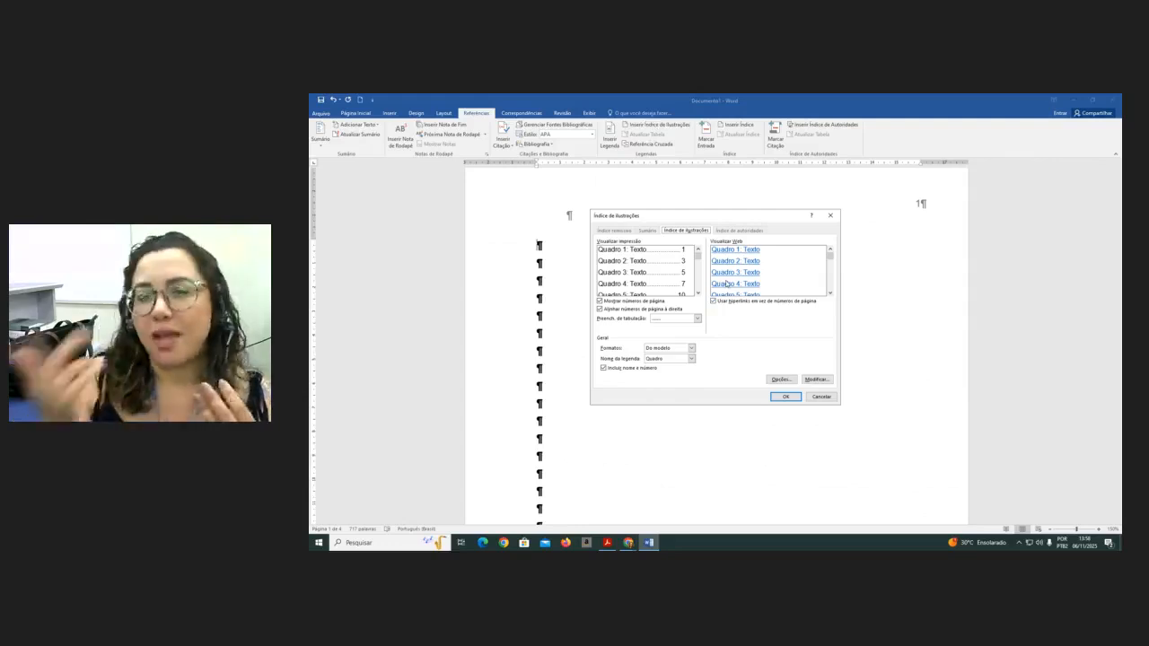
{"action": "left_click", "coordinate": [692, 358]}
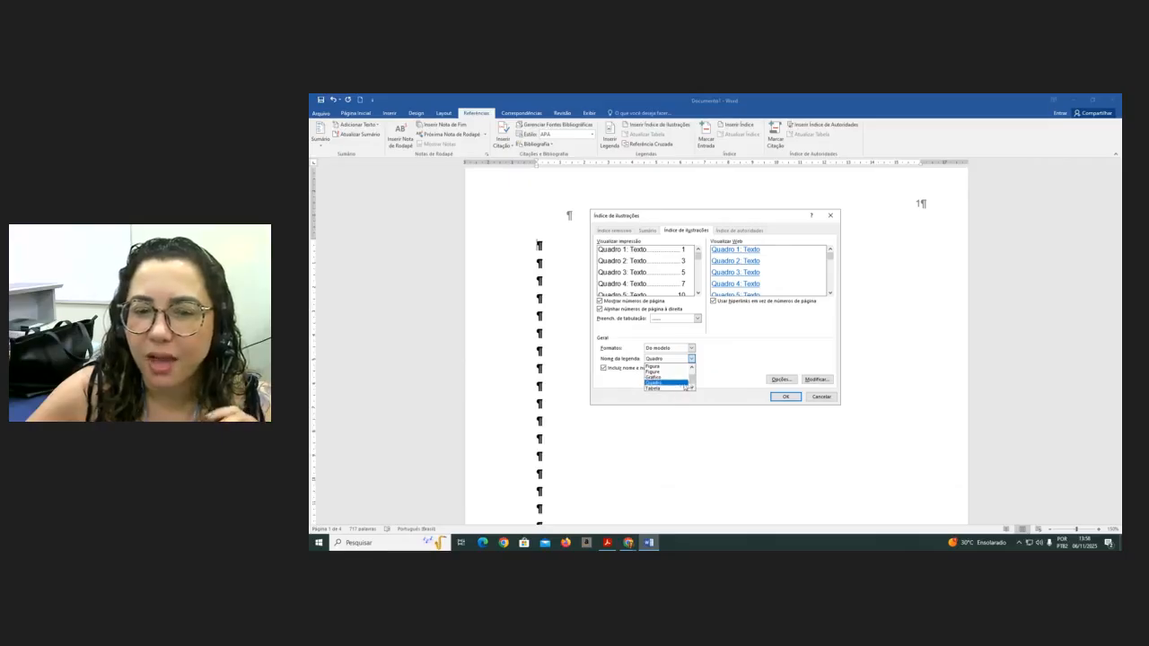
{"action": "scroll", "coordinate": [683, 383], "scroll_direction": "up", "scroll_amount": 2}
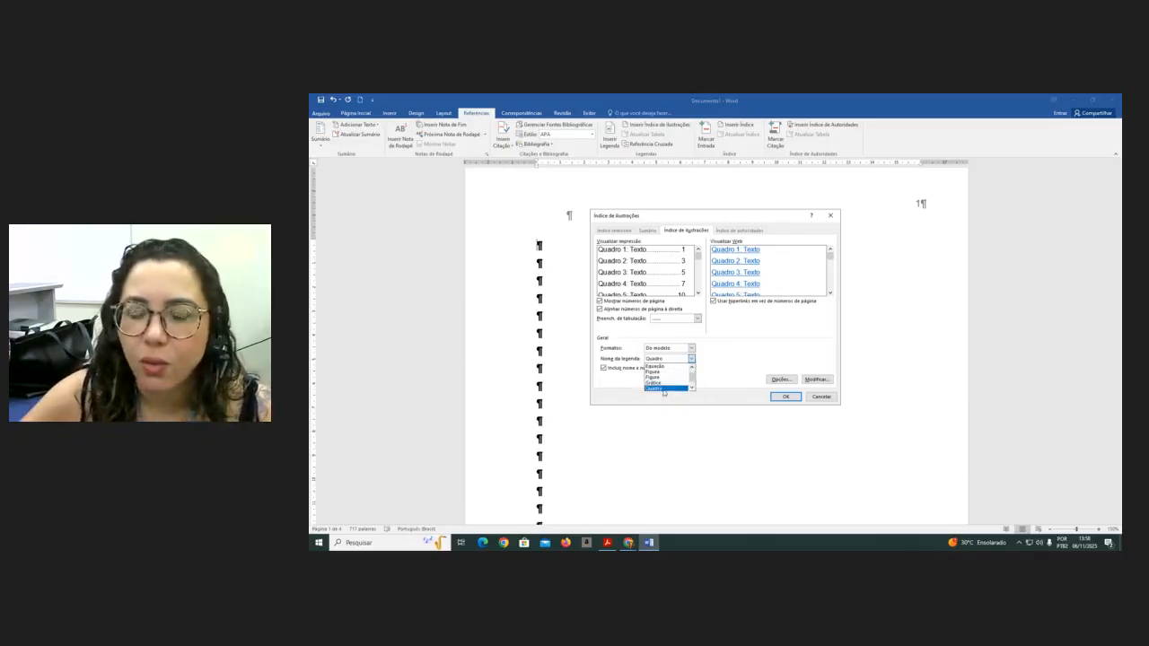
{"action": "left_click", "coordinate": [664, 389]}
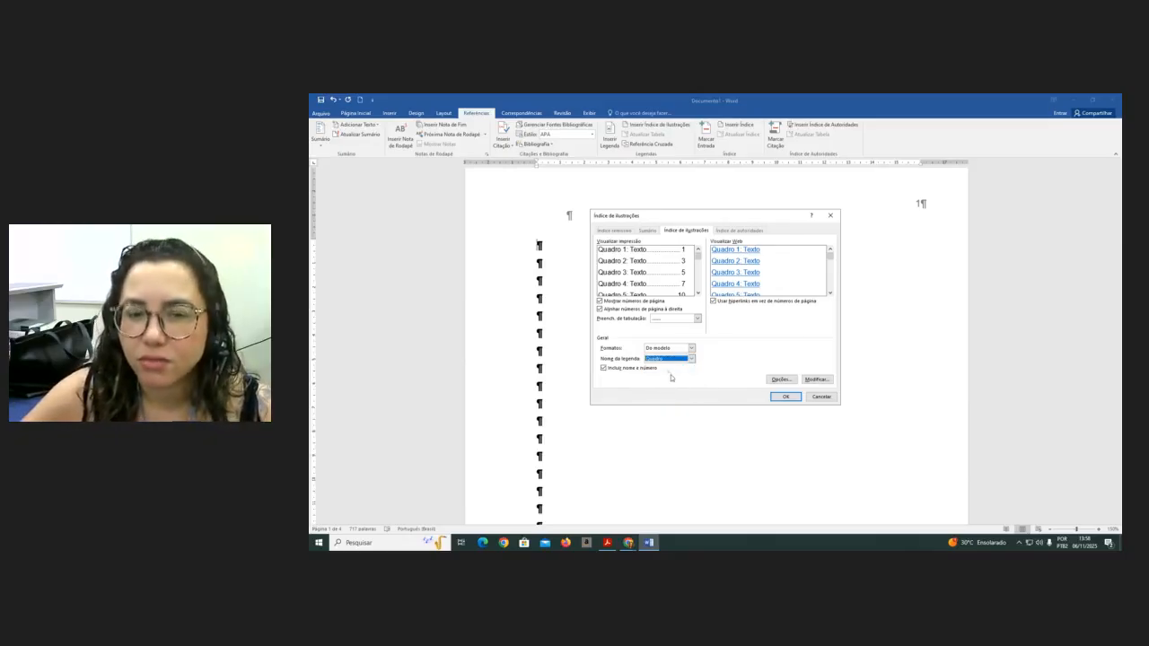
{"action": "left_click", "coordinate": [789, 398]}
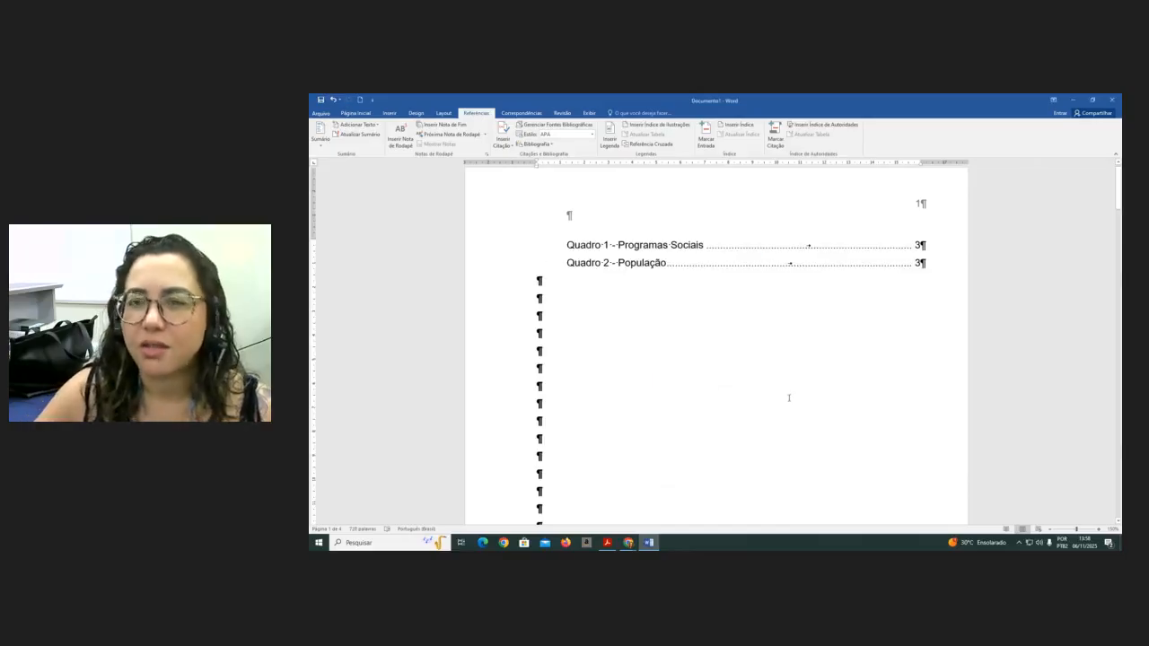
- Add three blank lines after the paragraph preceding the 'Quadro 2 - População' caption
{"action": "scroll", "coordinate": [788, 398], "scroll_direction": "down", "scroll_amount": 12}
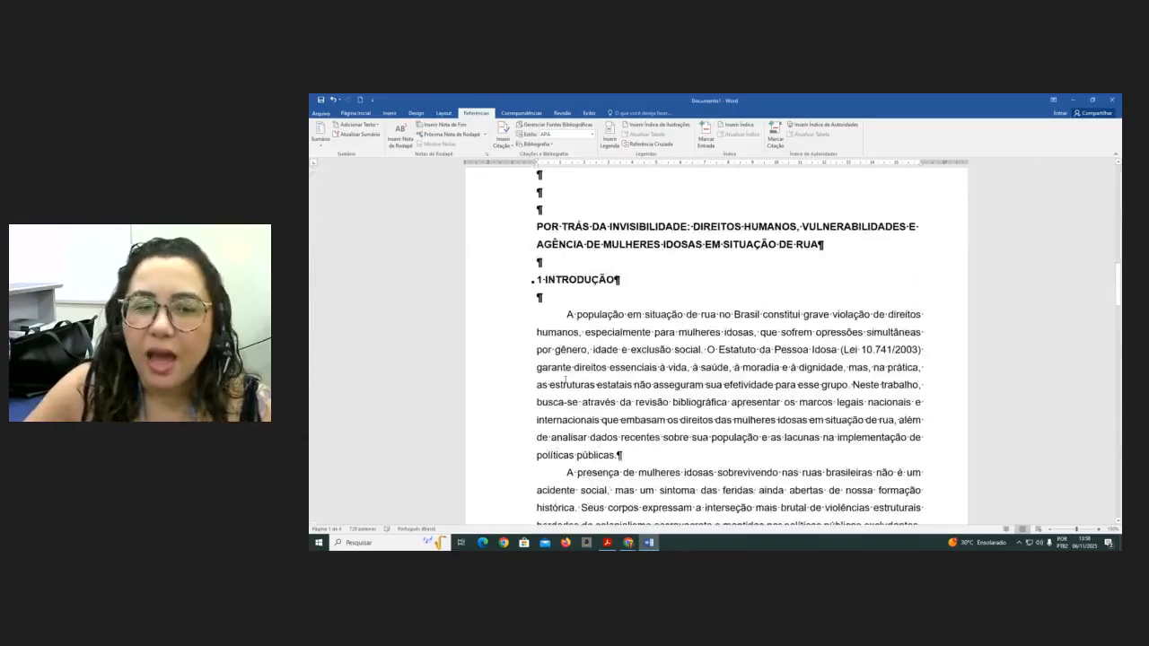
{"action": "scroll", "coordinate": [566, 384], "scroll_direction": "down", "scroll_amount": 15}
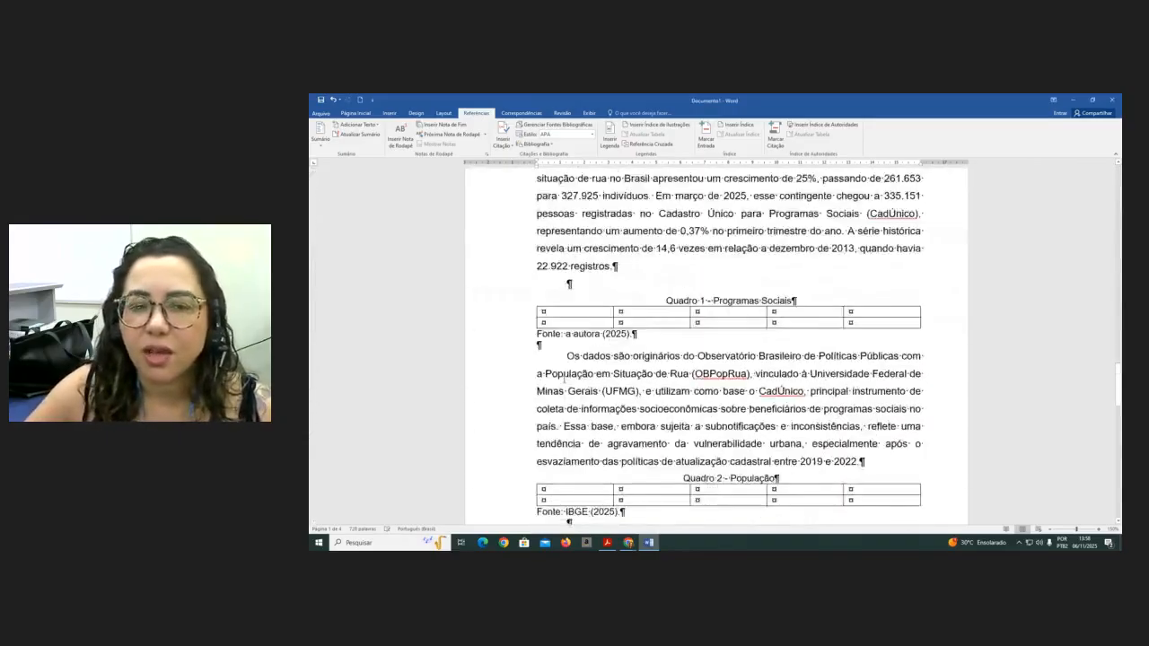
{"action": "left_click", "coordinate": [896, 344]}
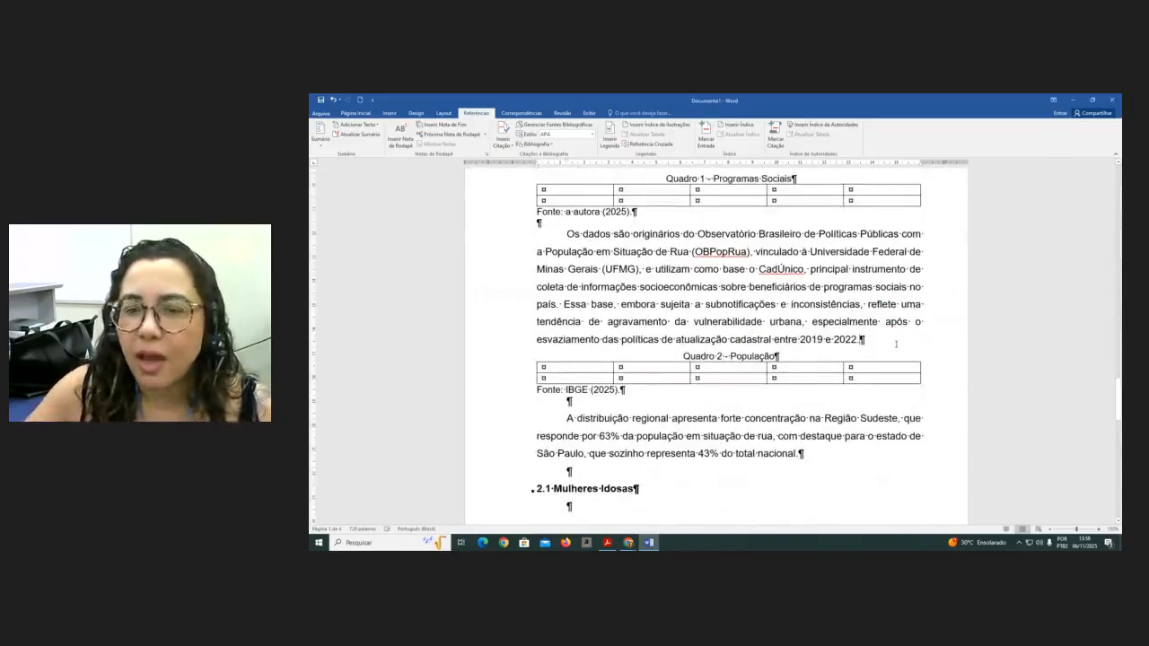
{"action": "key", "text": "Return"}
{"action": "key", "text": "Return"}
{"action": "key", "text": "Return"}
{"action": "key", "text": "Return"}
{"action": "key", "text": "Return"}
{"action": "key", "text": "Return"}
{"action": "key", "text": "Return"}
{"action": "key", "text": "Return"}
{"action": "key", "text": "Return"}
{"action": "key", "text": "Return"}
{"action": "key", "text": "Return"}
{"action": "key", "text": "Return"}
{"action": "key", "text": "Return"}
{"action": "key", "text": "Return"}
{"action": "key", "text": "Return"}
{"action": "key", "text": "Return"}
{"action": "key", "text": "Return"}
{"action": "key", "text": "Return"}
{"action": "key", "text": "Return"}
{"action": "key", "text": "Return"}
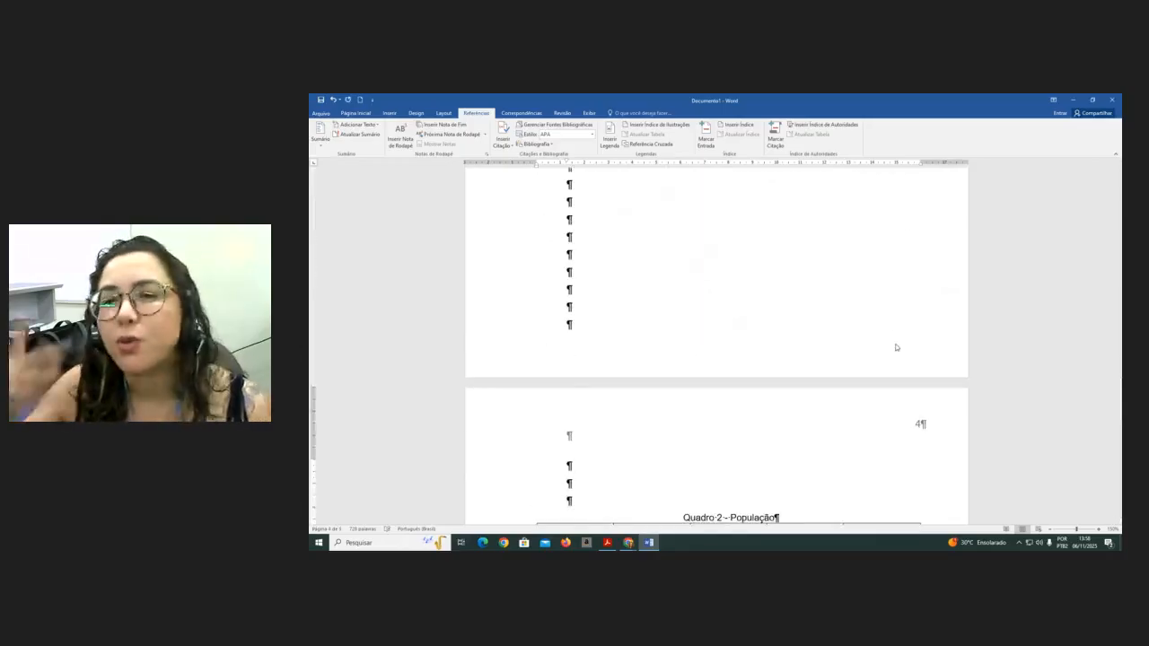
- Update only the page numbers in the list of figures
{"action": "scroll", "coordinate": [737, 320], "scroll_direction": "up", "scroll_amount": 10}
{"action": "scroll", "coordinate": [745, 316], "scroll_direction": "up", "scroll_amount": 15}
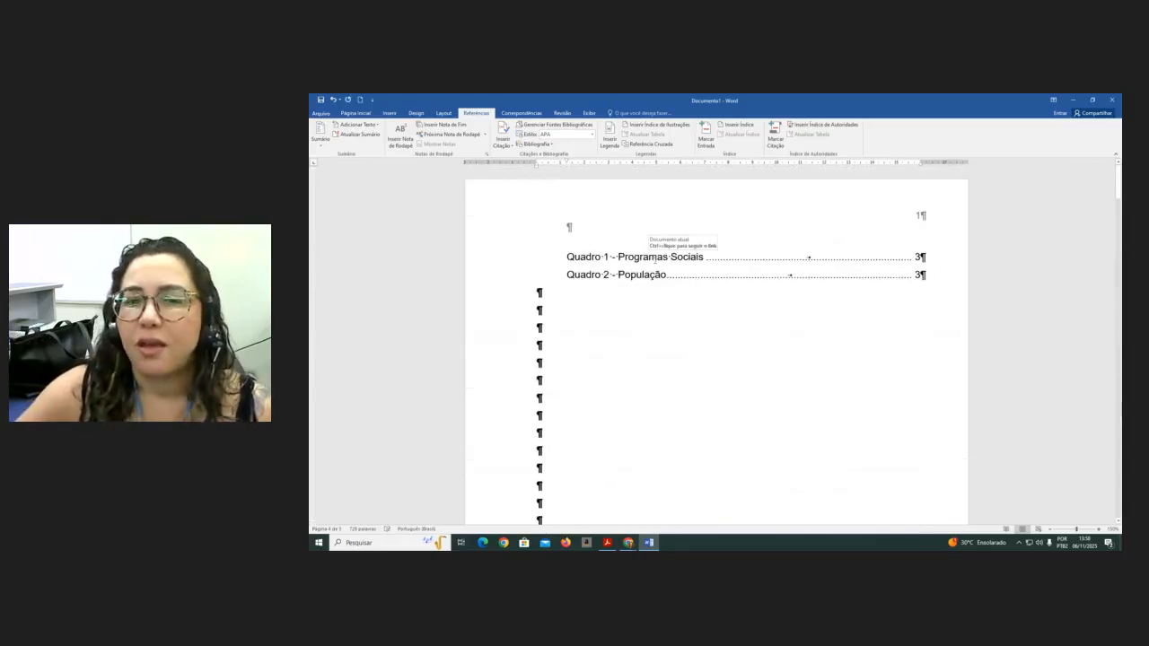
{"action": "right_click", "coordinate": [659, 261]}
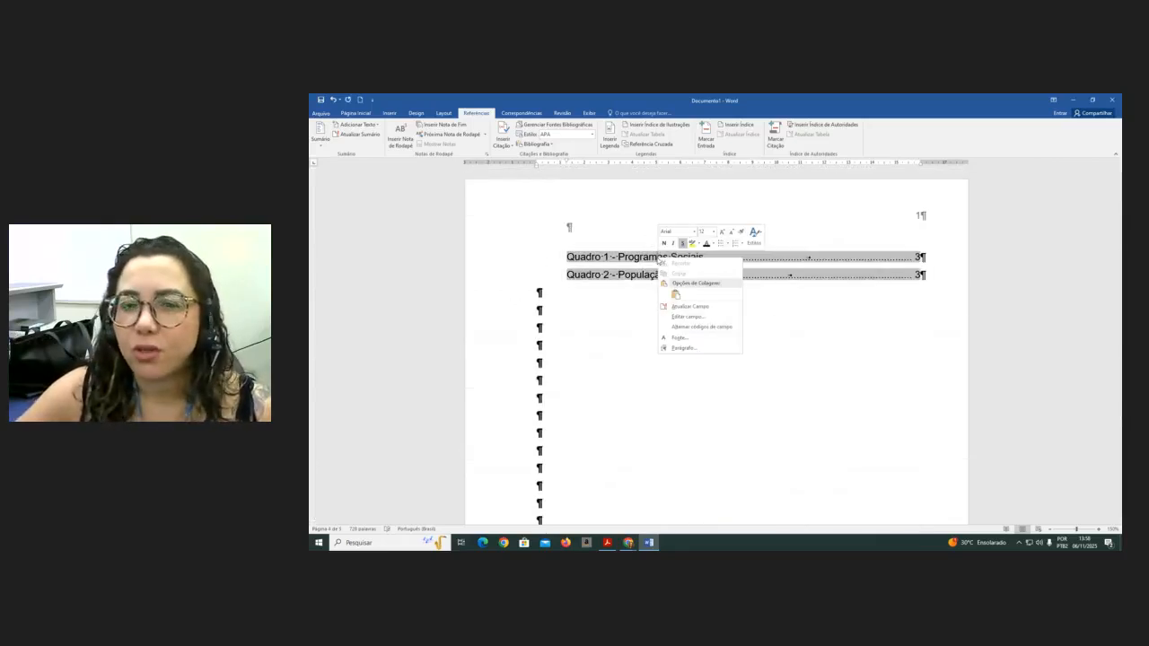
{"action": "left_click", "coordinate": [691, 307]}
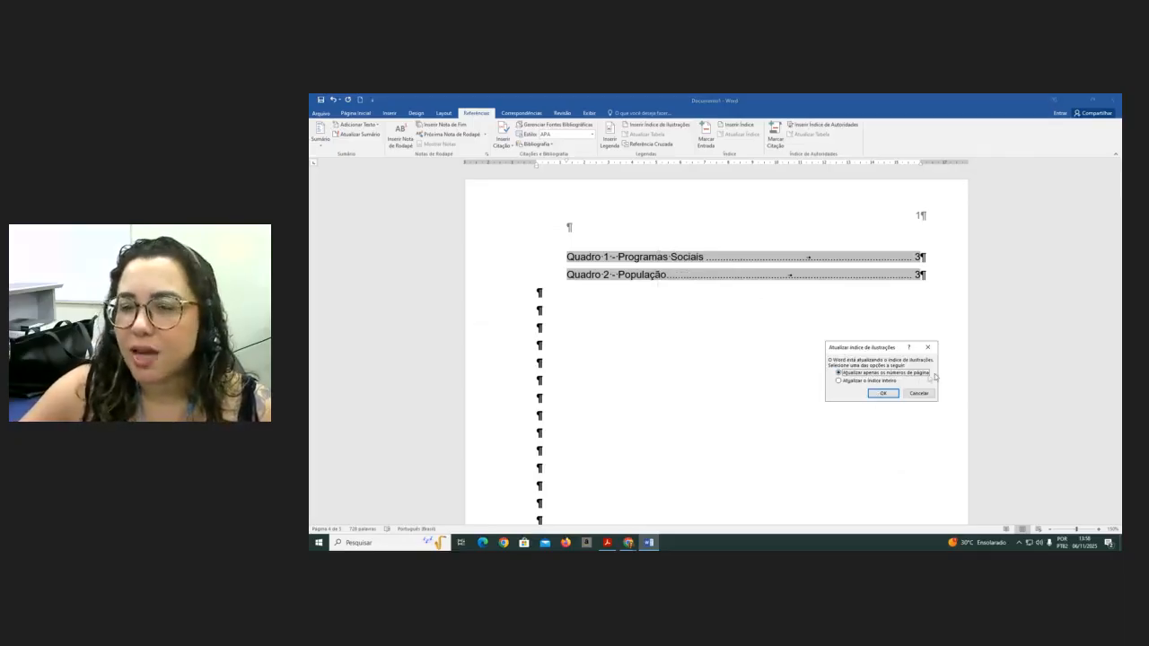
{"action": "left_click", "coordinate": [884, 395]}
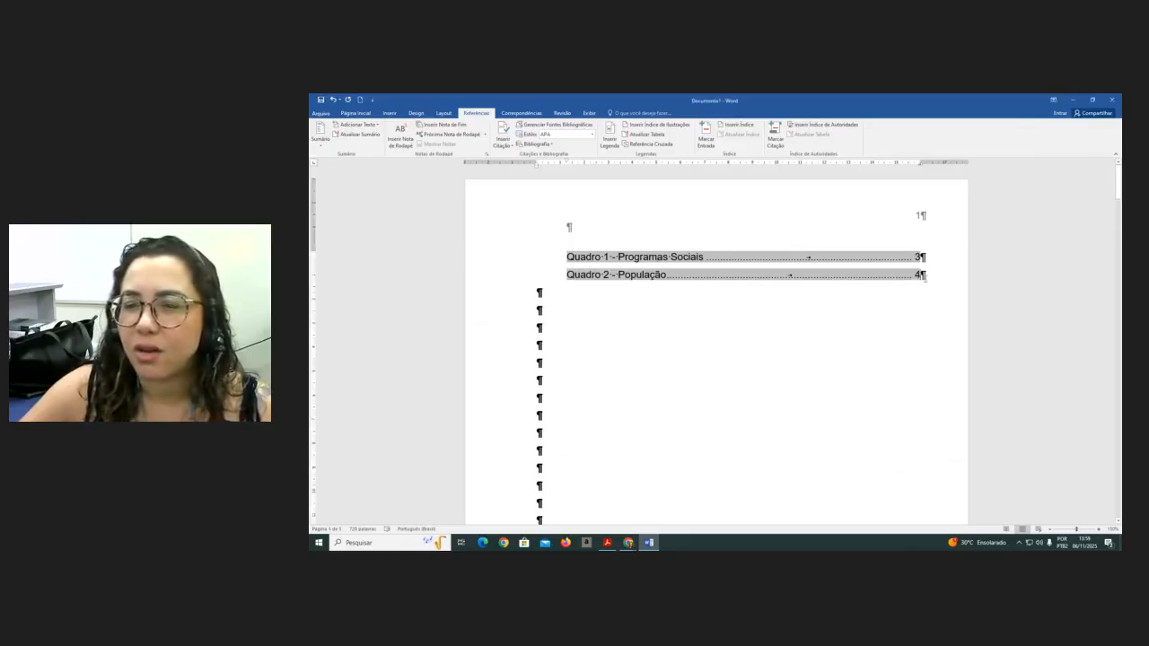
{"action": "left_click", "coordinate": [860, 333]}
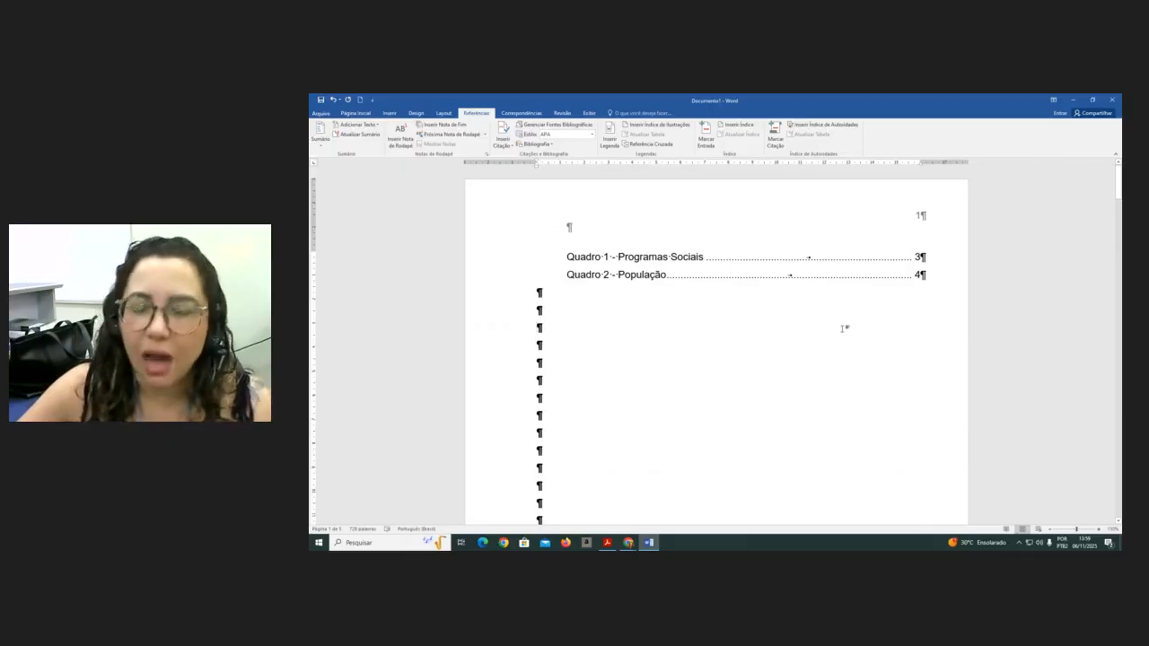
- Insert the 'Sumário Automático 2' table of contents in the blank area of the first page
{"action": "scroll", "coordinate": [688, 309], "scroll_direction": "down", "scroll_amount": 8}
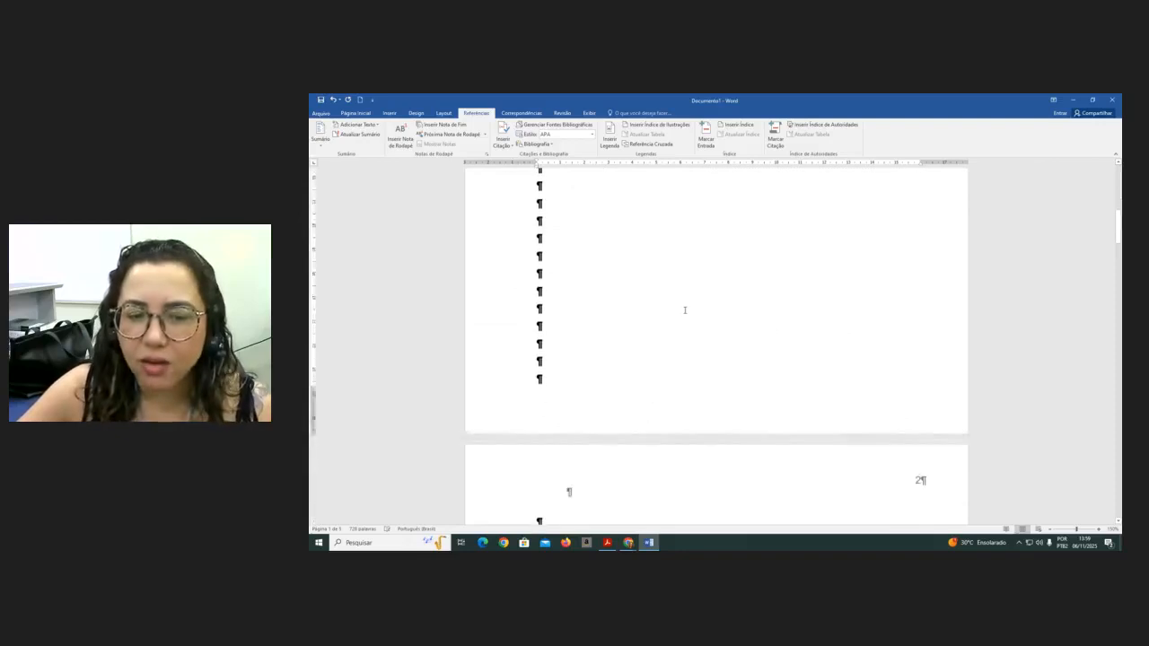
{"action": "scroll", "coordinate": [686, 310], "scroll_direction": "down", "scroll_amount": 2}
{"action": "scroll", "coordinate": [674, 336], "scroll_direction": "up", "scroll_amount": 5}
{"action": "scroll", "coordinate": [665, 328], "scroll_direction": "up", "scroll_amount": 5}
{"action": "scroll", "coordinate": [629, 314], "scroll_direction": "down", "scroll_amount": 5}
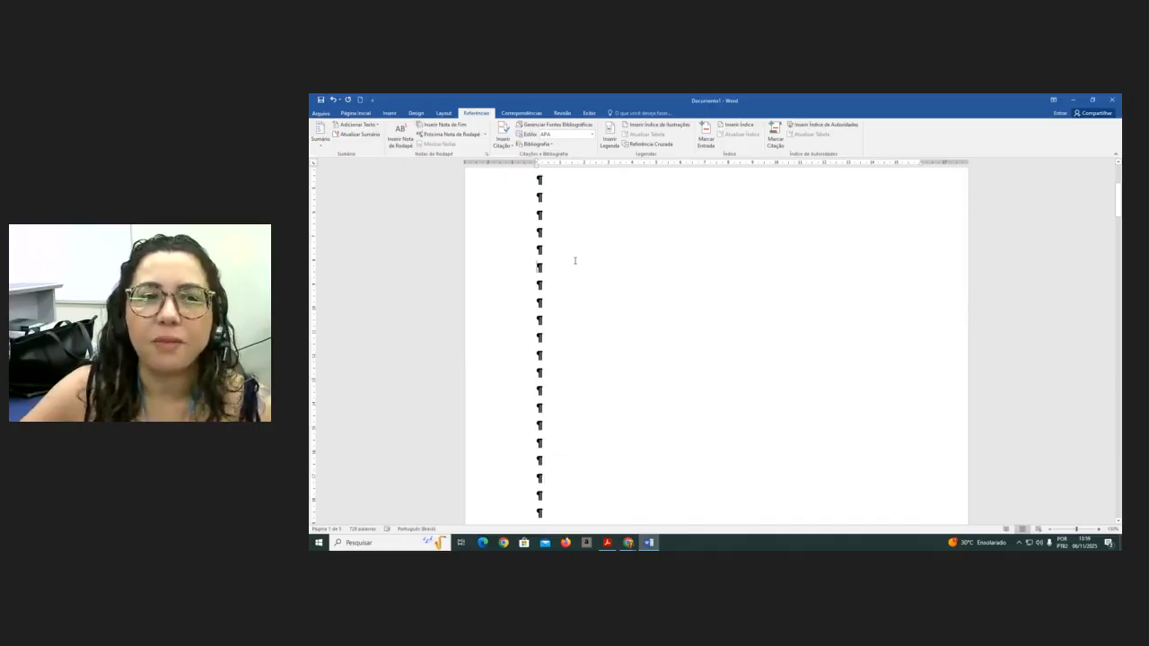
{"action": "left_click", "coordinate": [355, 113]}
{"action": "left_click", "coordinate": [476, 113]}
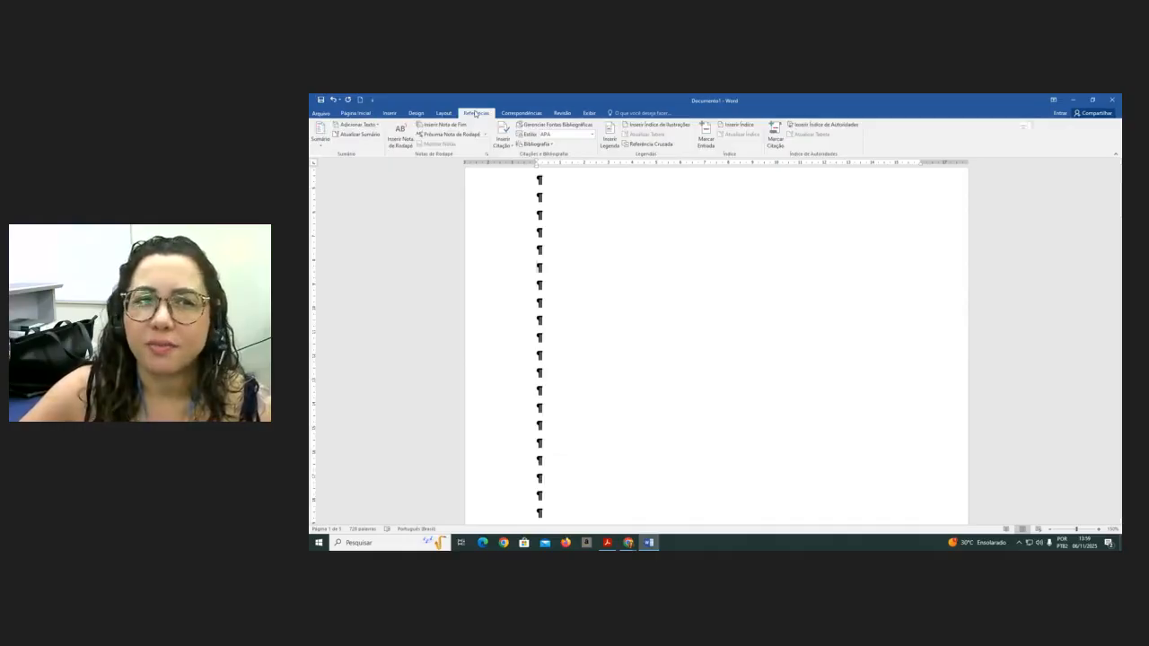
{"action": "left_click", "coordinate": [321, 145]}
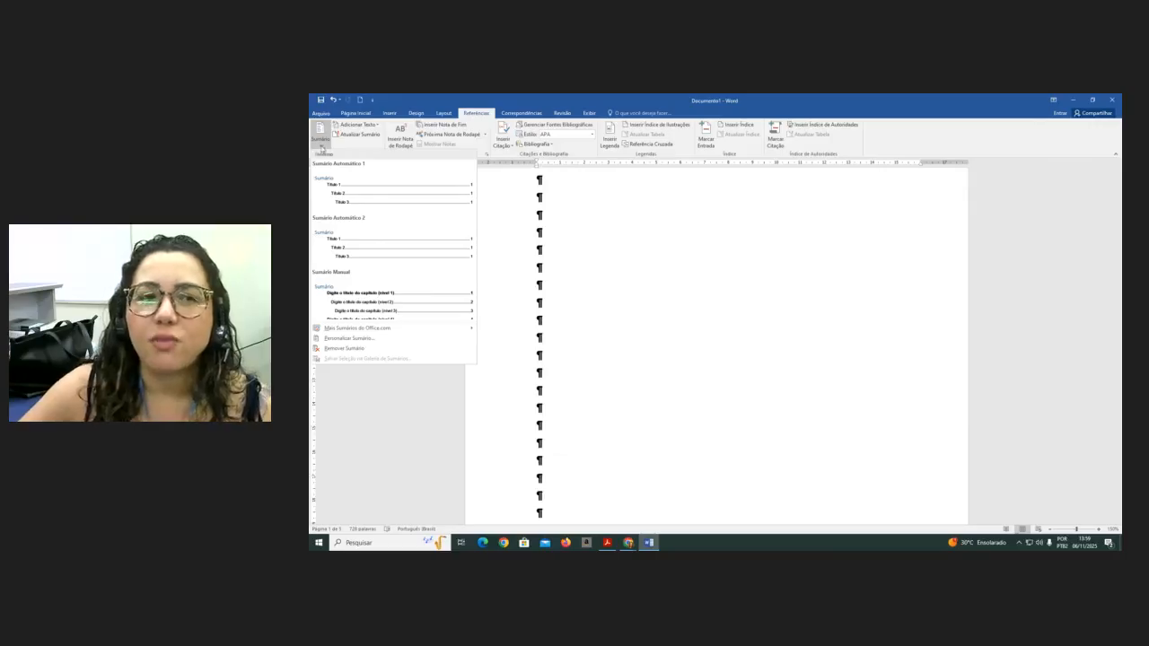
{"action": "left_click", "coordinate": [418, 250]}
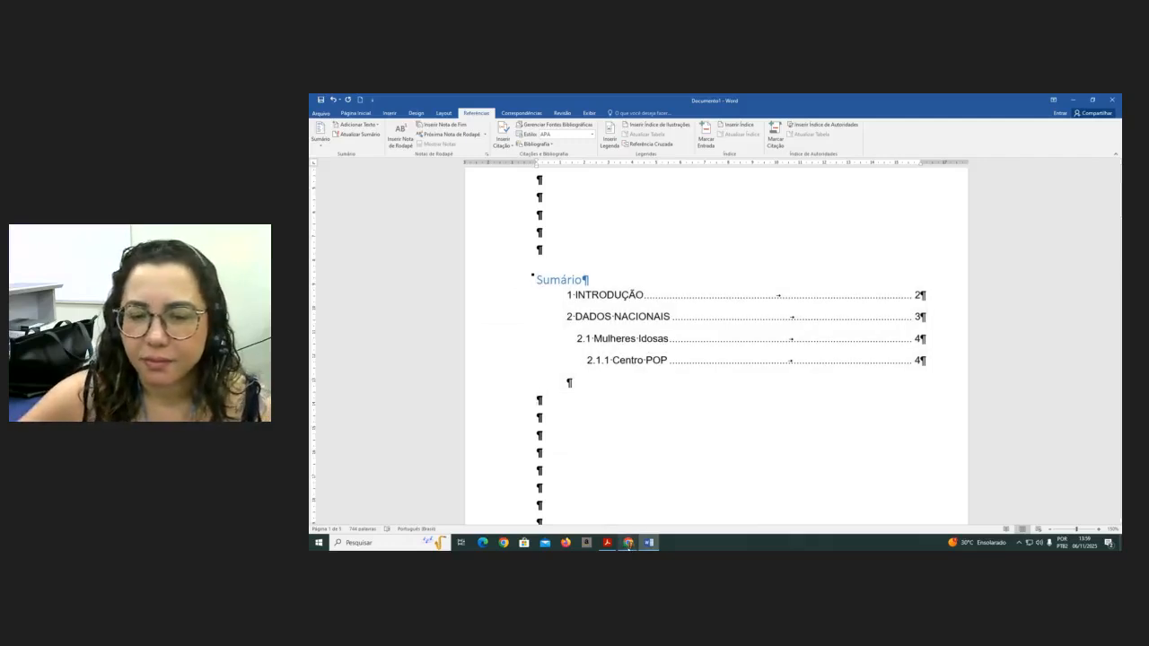
{"action": "mouse_move", "coordinate": [628, 545]}
{"action": "left_click", "coordinate": [608, 521]}
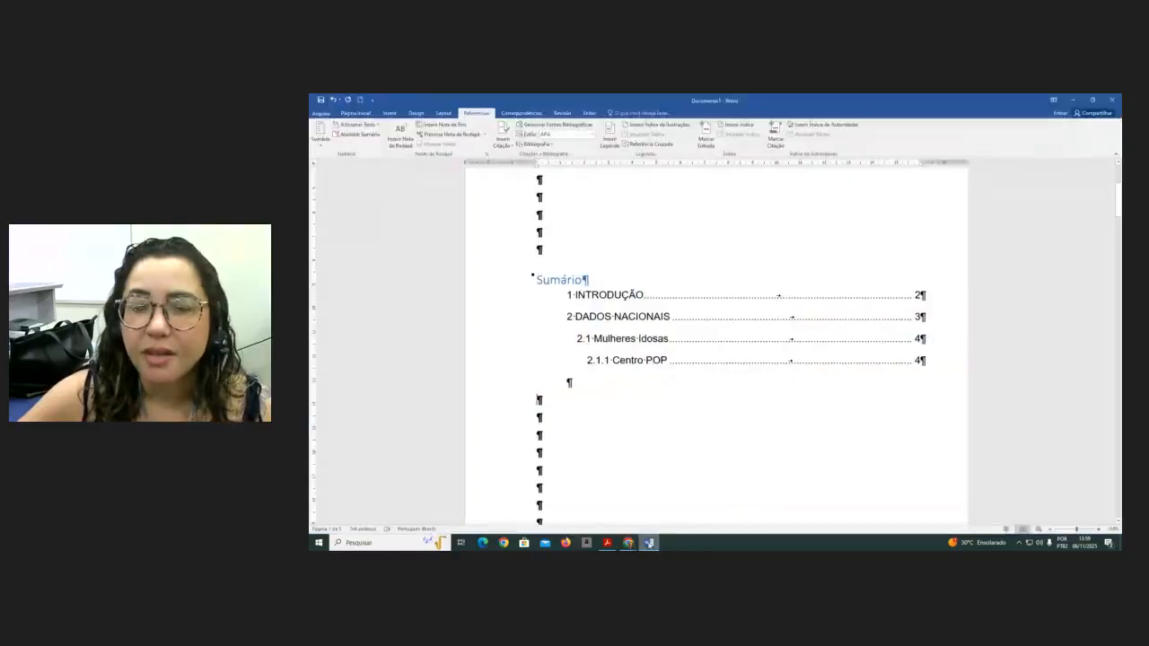
{"action": "left_click", "coordinate": [649, 543]}
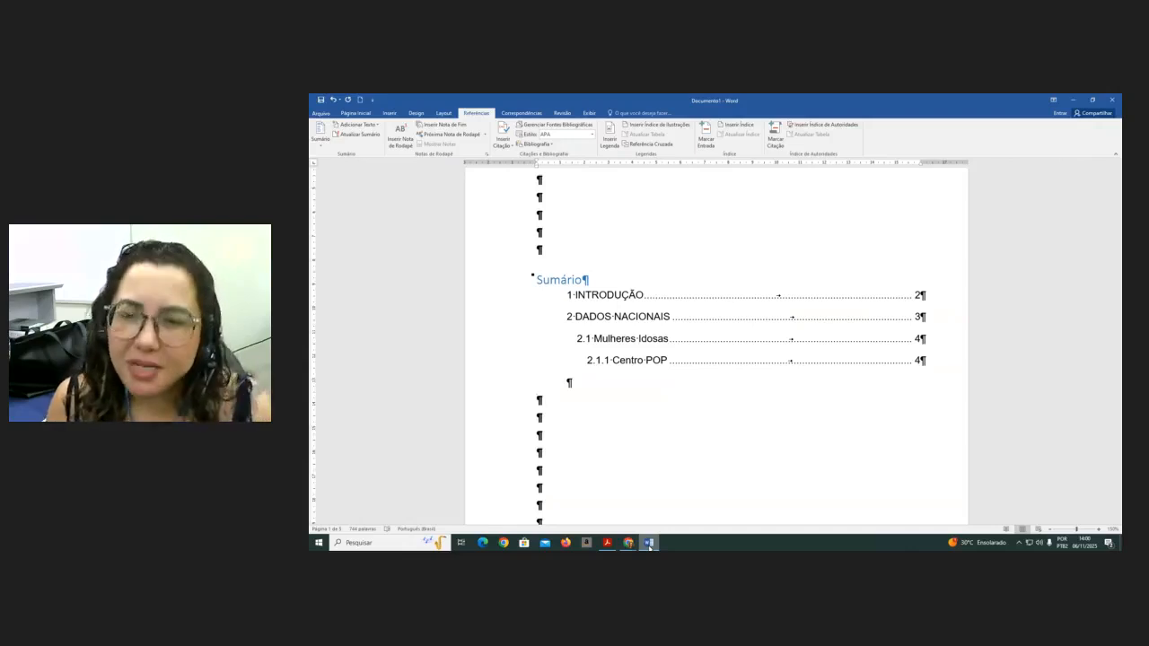
- Try to set the selected table of contents entries to 0 cm left indent with no special indent
{"action": "left_click", "coordinate": [613, 386]}
{"action": "left_click", "coordinate": [616, 388]}
{"action": "left_click_drag", "start_coordinate": [565, 294], "coordinate": [883, 369]}
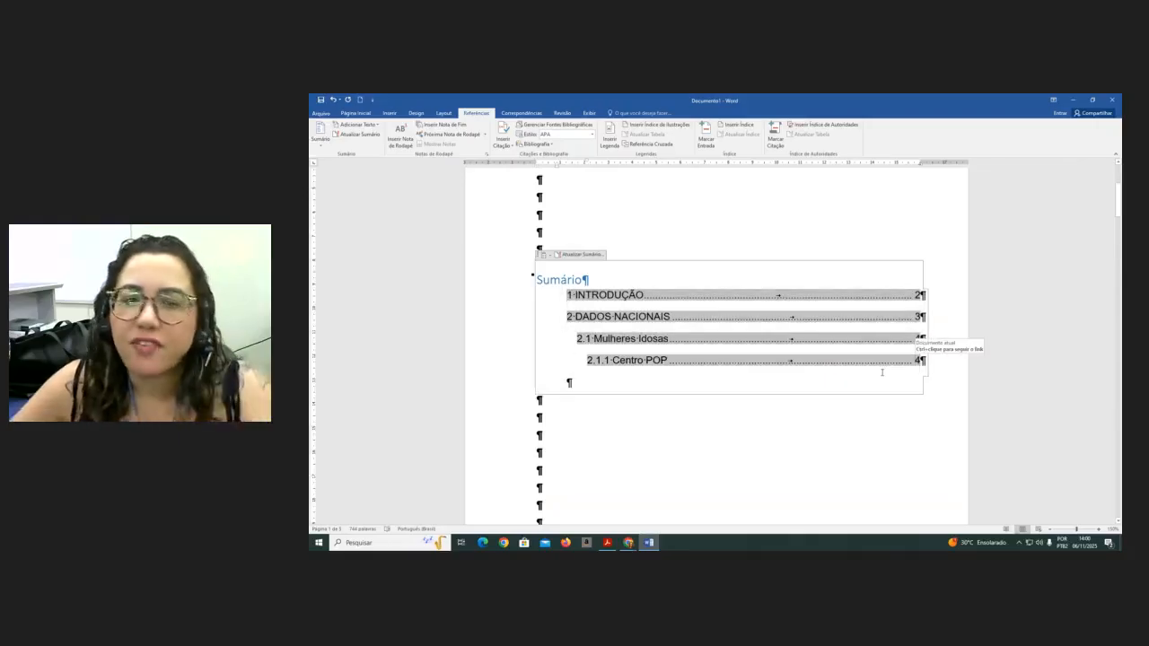
{"action": "left_click", "coordinate": [346, 114]}
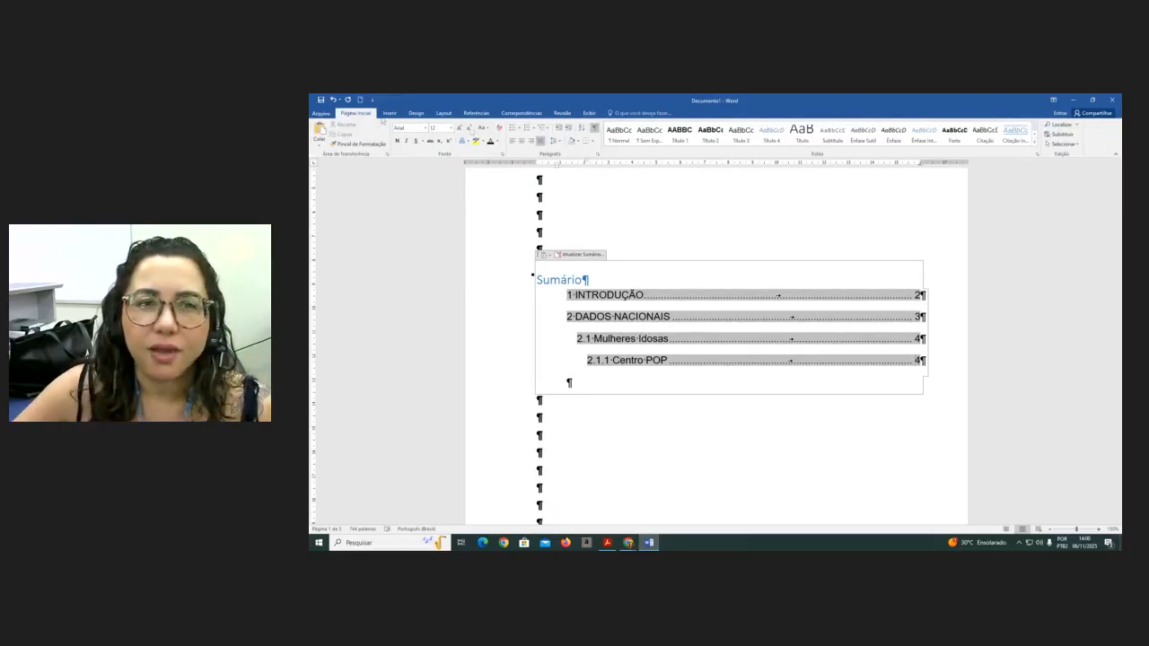
{"action": "left_click", "coordinate": [597, 155]}
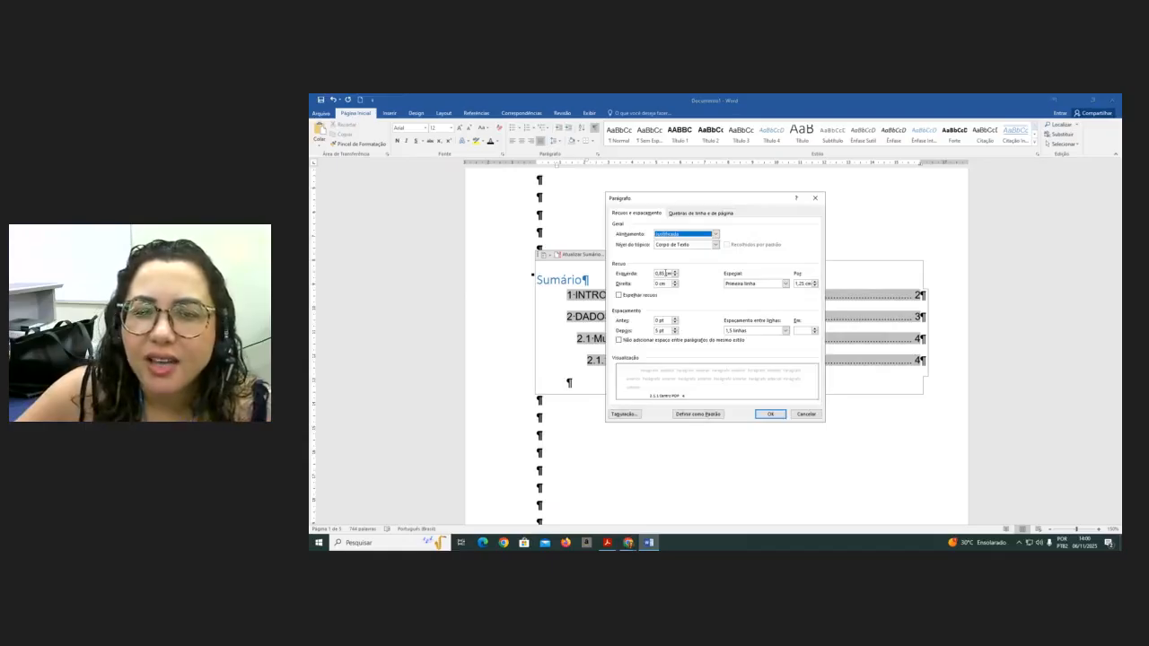
{"action": "left_click_drag", "start_coordinate": [665, 273], "coordinate": [642, 270]}
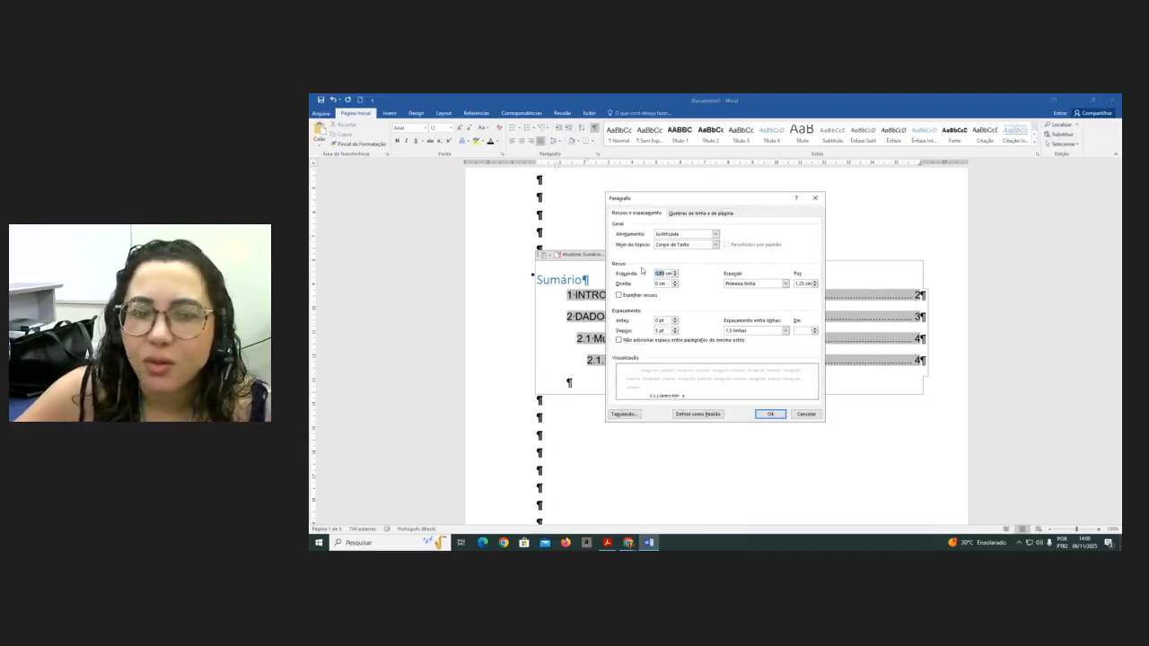
{"action": "type", "text": "0"}
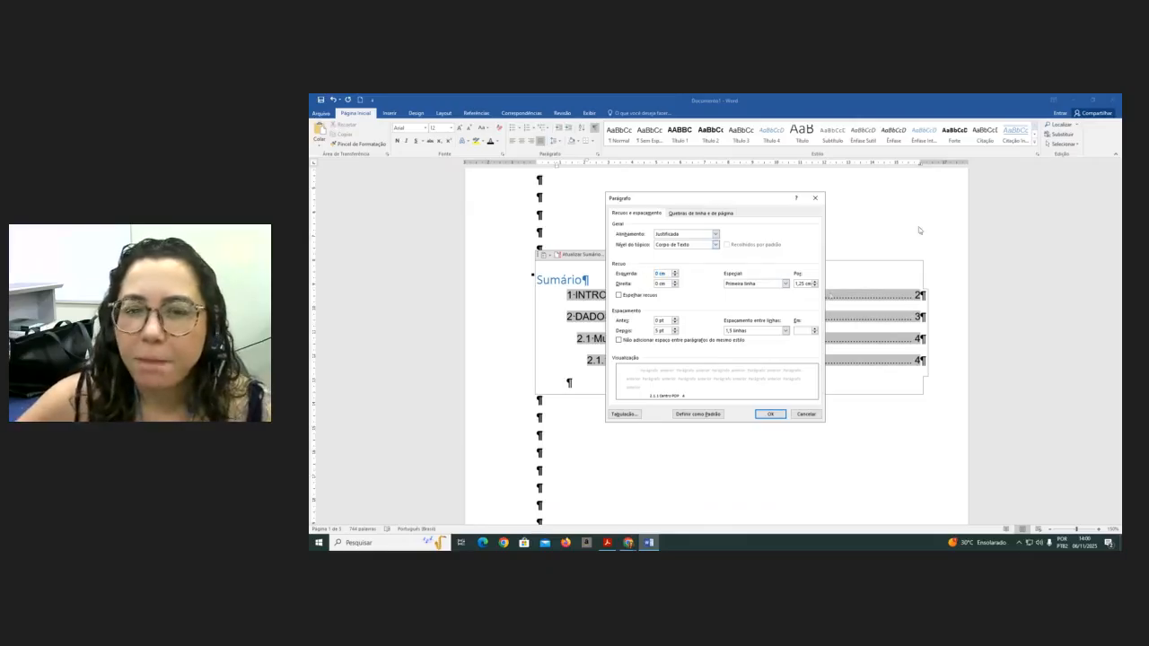
{"action": "left_click", "coordinate": [786, 284]}
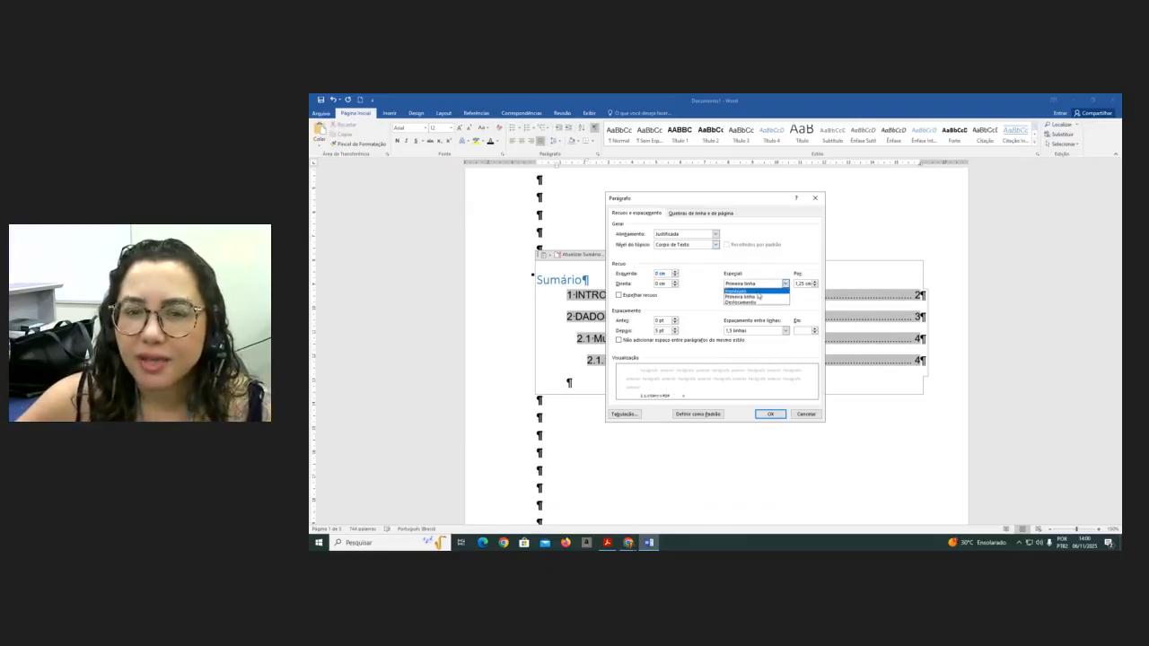
{"action": "left_click", "coordinate": [755, 291]}
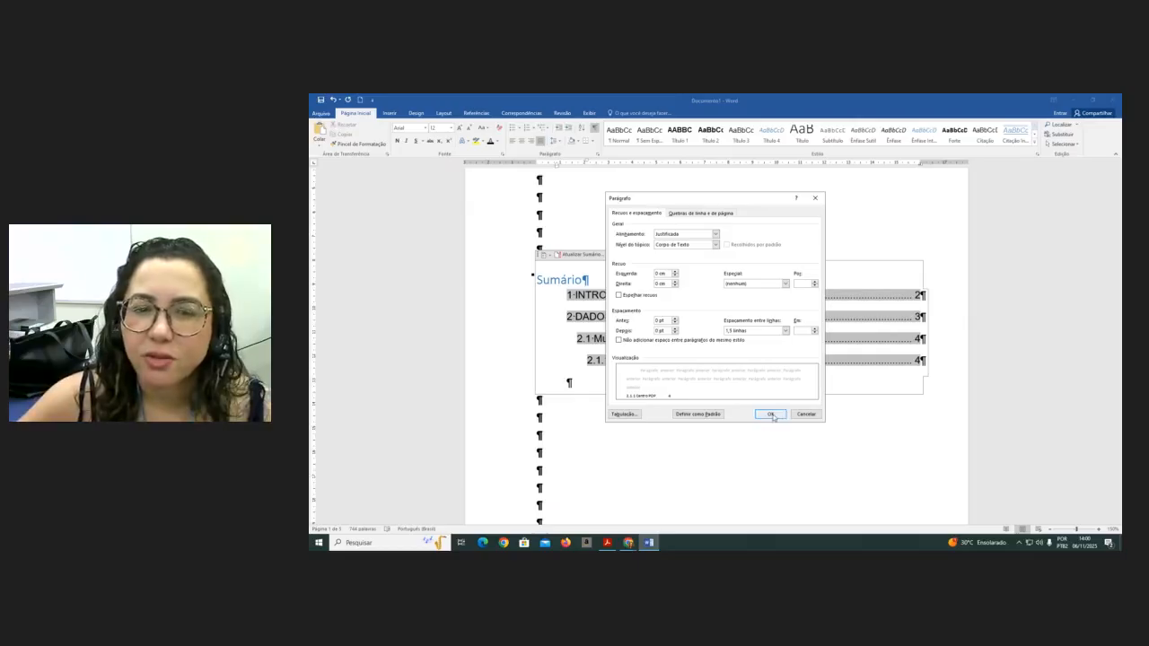
{"action": "left_click", "coordinate": [770, 414]}
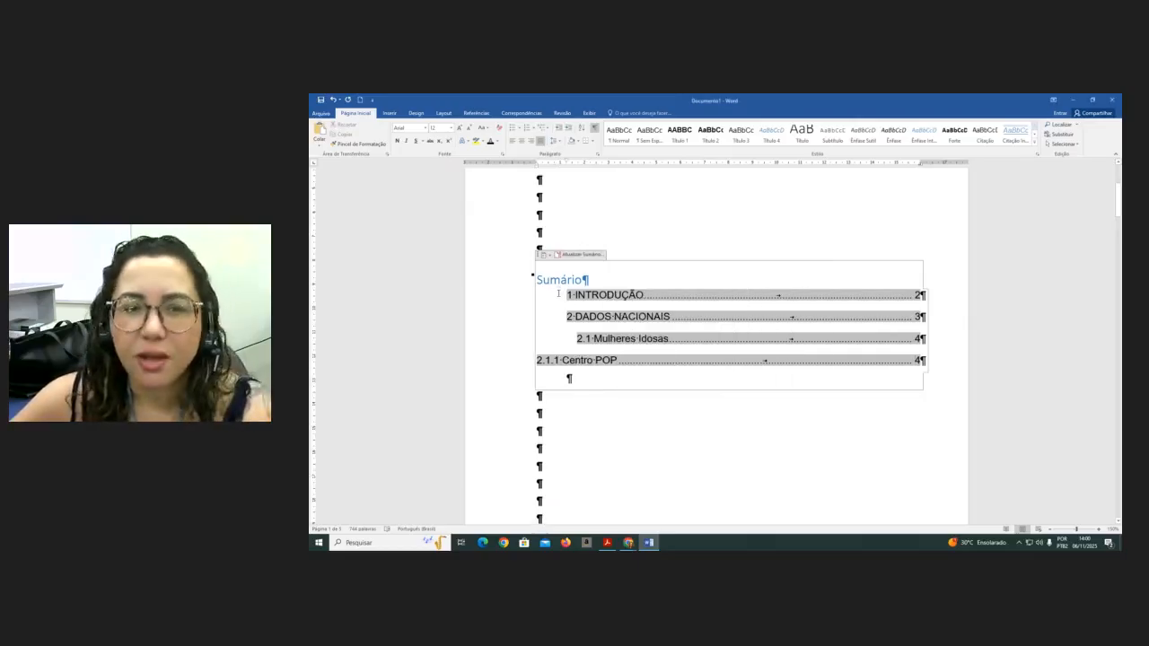
- Reselect all table of contents entries and set 0 cm left indent, no special indent and 0 pt spacing after
{"action": "key", "text": "BackSpace"}
{"action": "left_click_drag", "start_coordinate": [538, 296], "coordinate": [571, 381]}
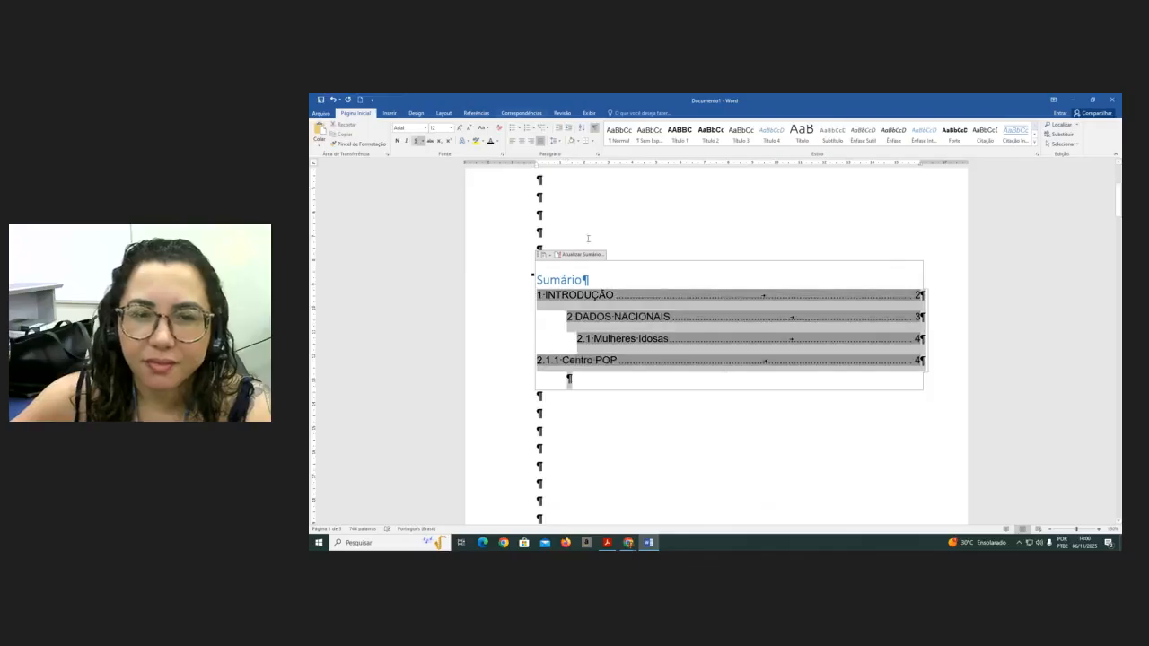
{"action": "left_click", "coordinate": [598, 155]}
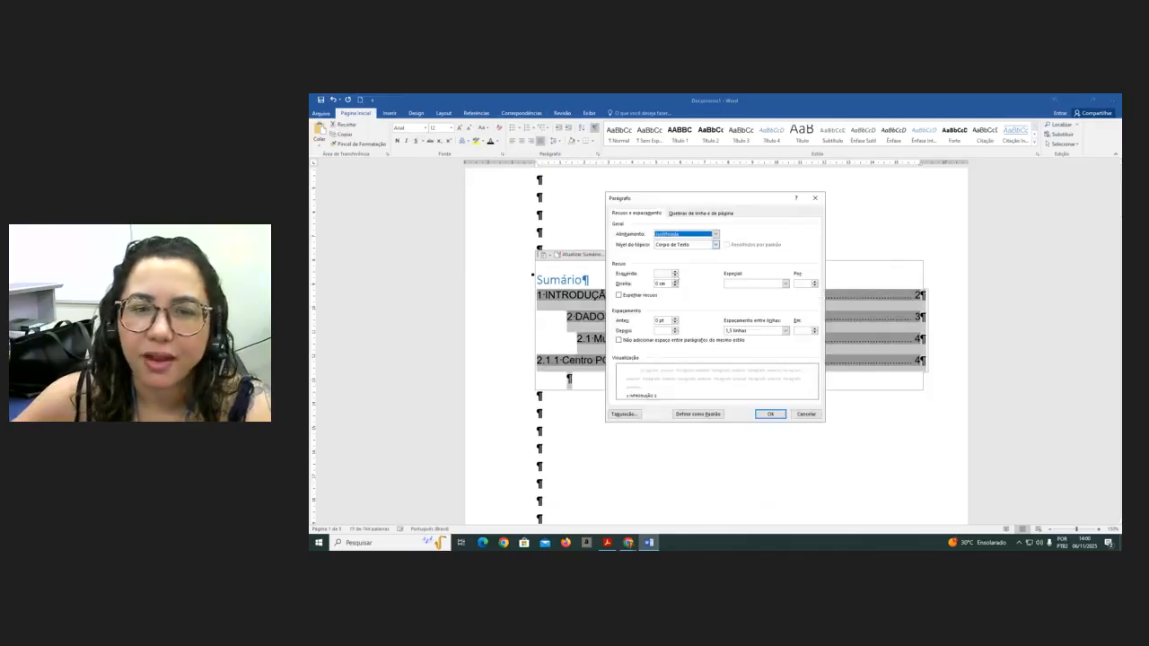
{"action": "left_click", "coordinate": [675, 276]}
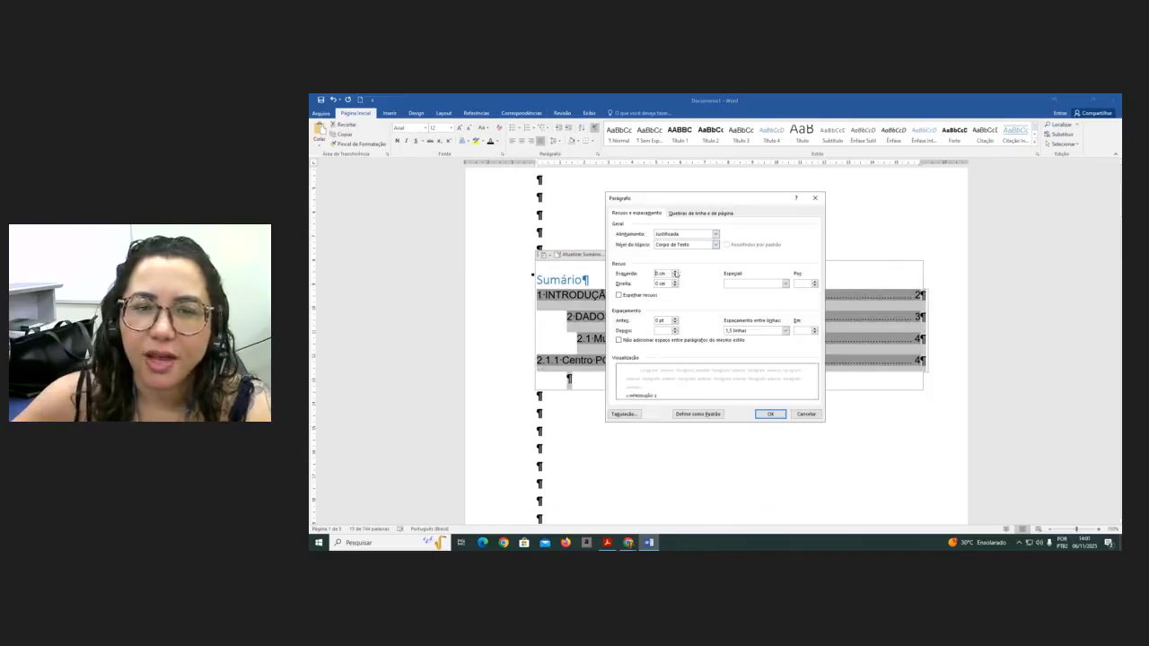
{"action": "left_click", "coordinate": [787, 284]}
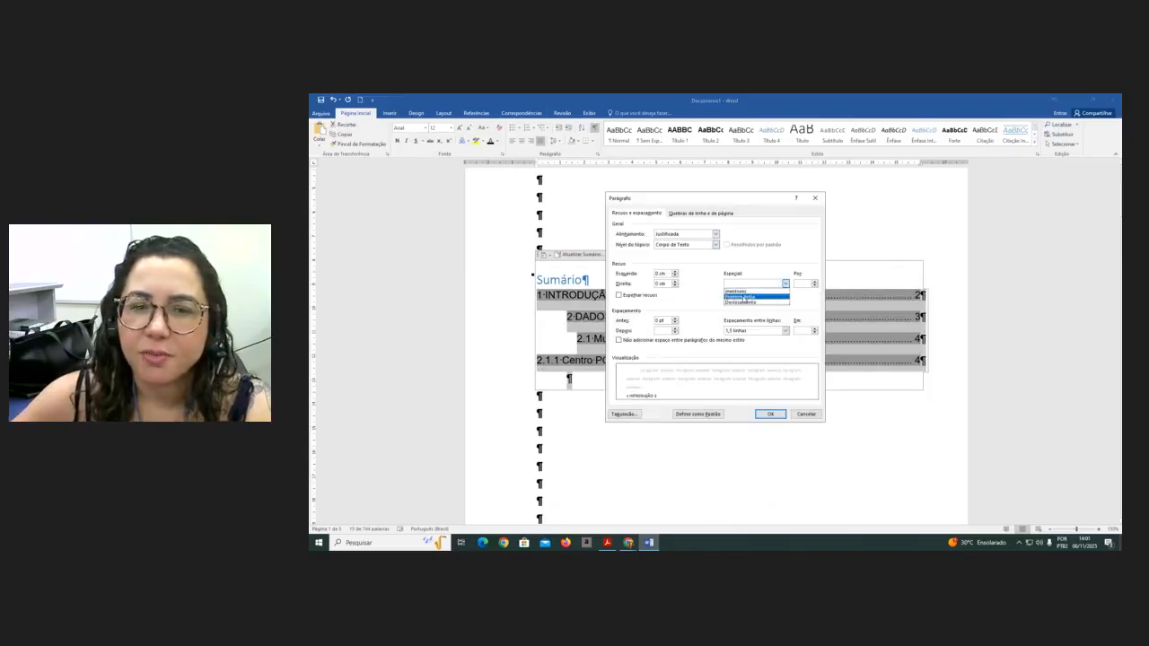
{"action": "left_click", "coordinate": [742, 292]}
{"action": "left_click", "coordinate": [678, 332]}
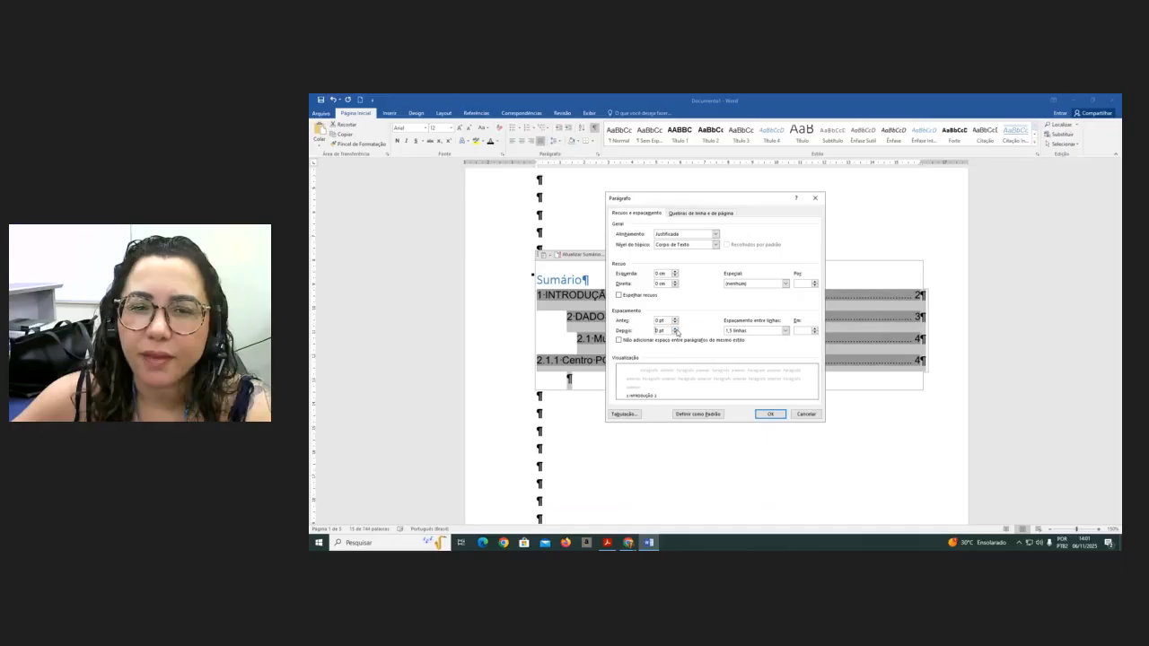
{"action": "left_click", "coordinate": [770, 415]}
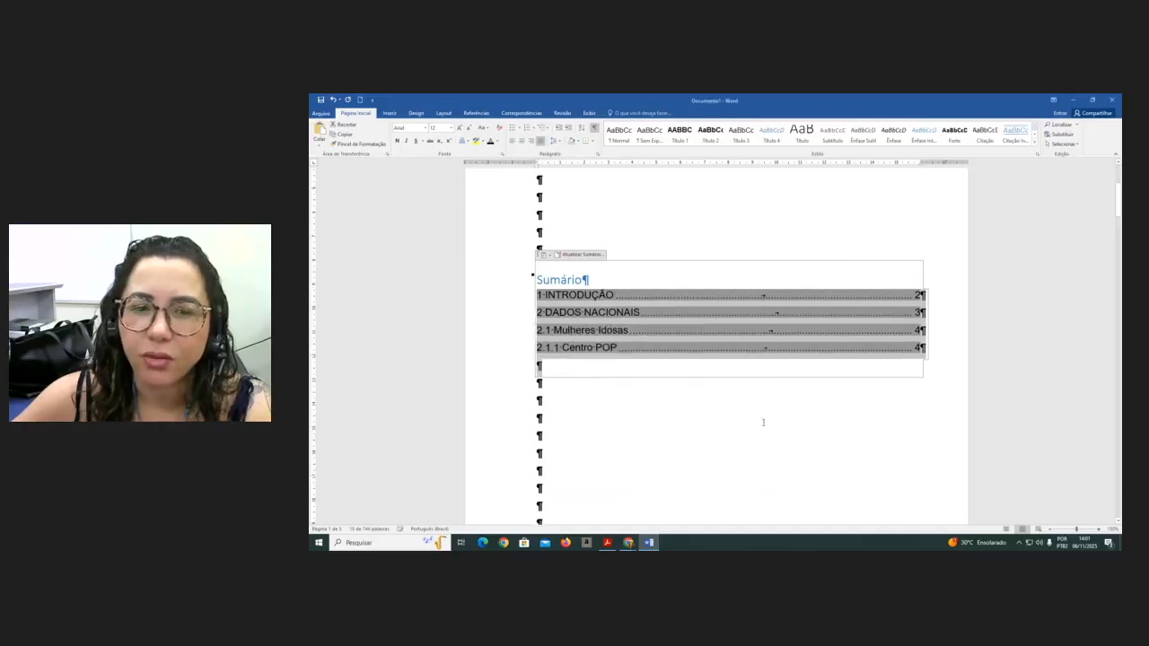
{"action": "left_click", "coordinate": [579, 424]}
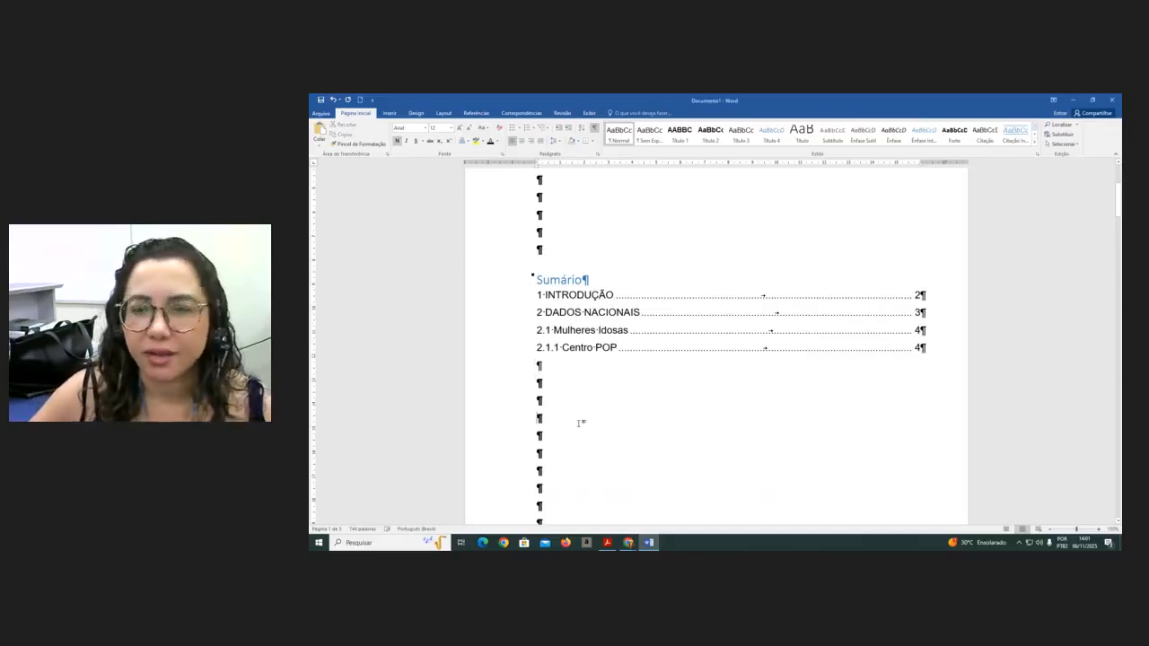
- Add a blank line below the 'Sumário' title
{"action": "left_click", "coordinate": [589, 283]}
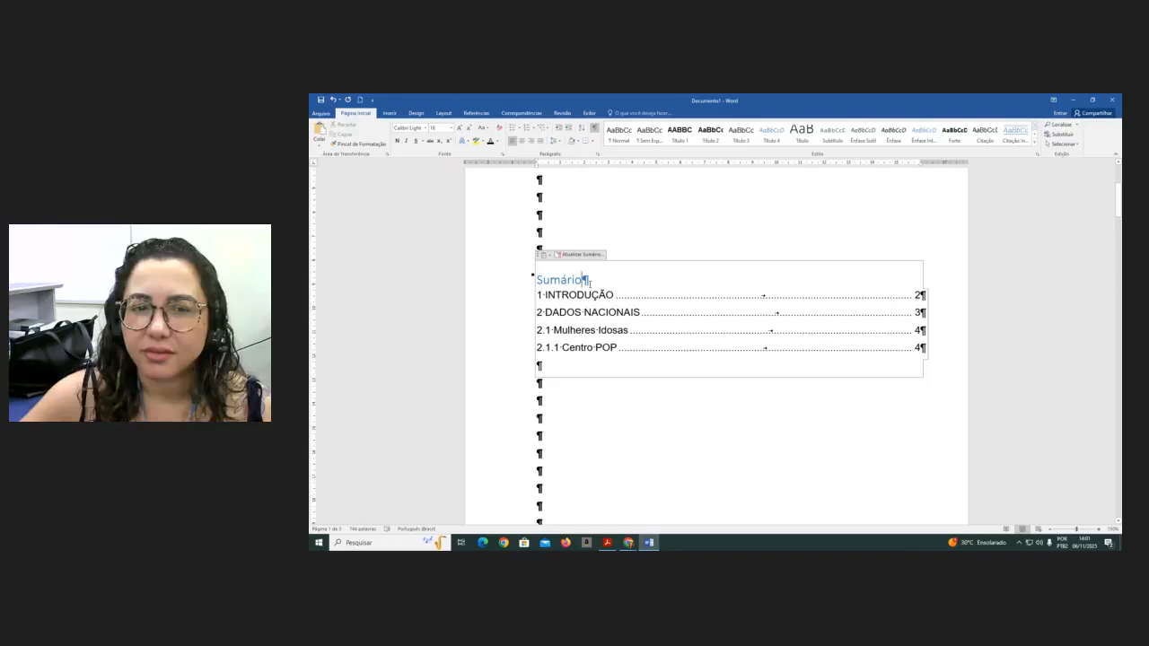
{"action": "key", "text": "Return"}
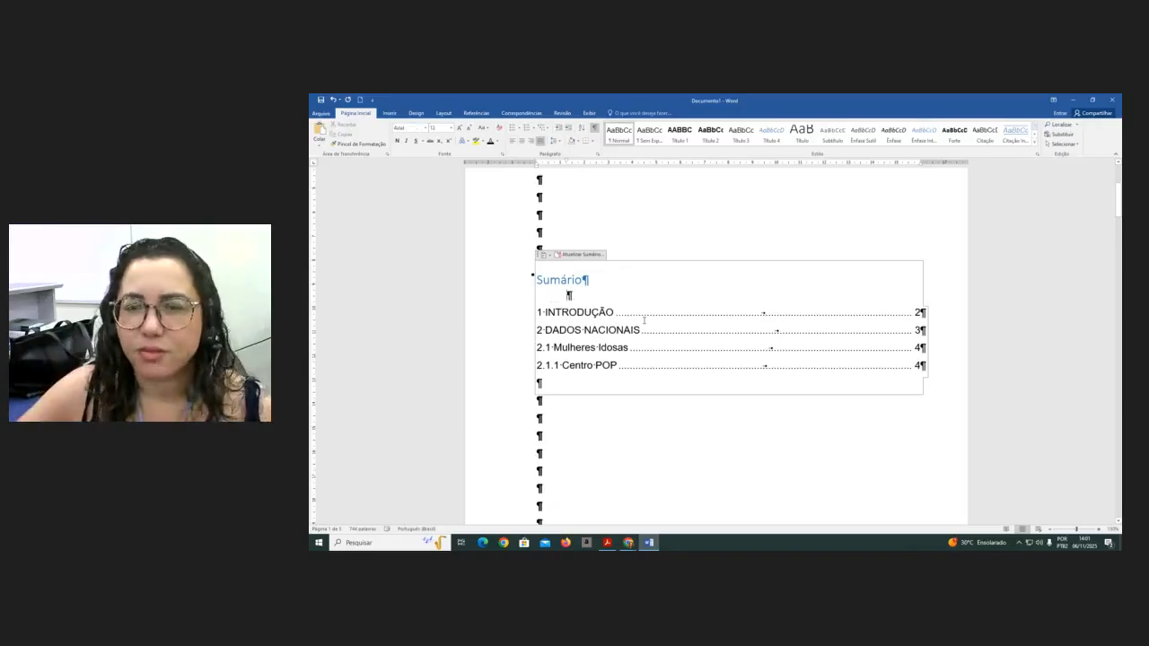
- Insert blank lines at the end of the introduction, before the '2 DADOS NACIONAIS' heading
{"action": "scroll", "coordinate": [644, 321], "scroll_direction": "down", "scroll_amount": 10}
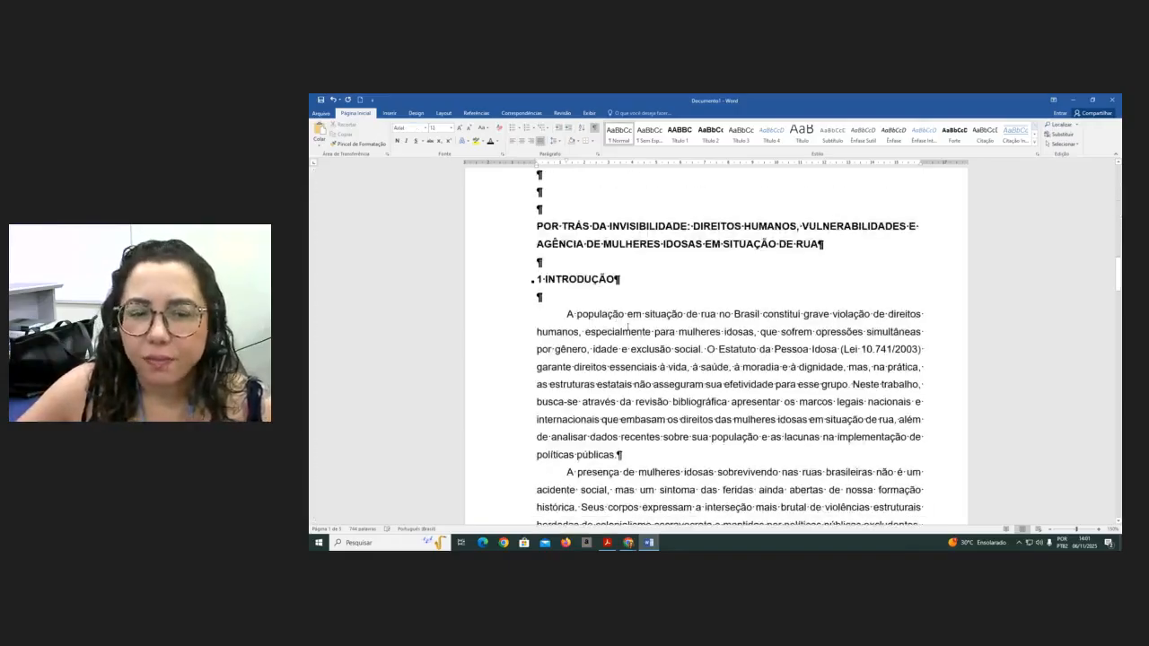
{"action": "scroll", "coordinate": [673, 337], "scroll_direction": "up", "scroll_amount": 1}
{"action": "scroll", "coordinate": [817, 313], "scroll_direction": "down", "scroll_amount": 11}
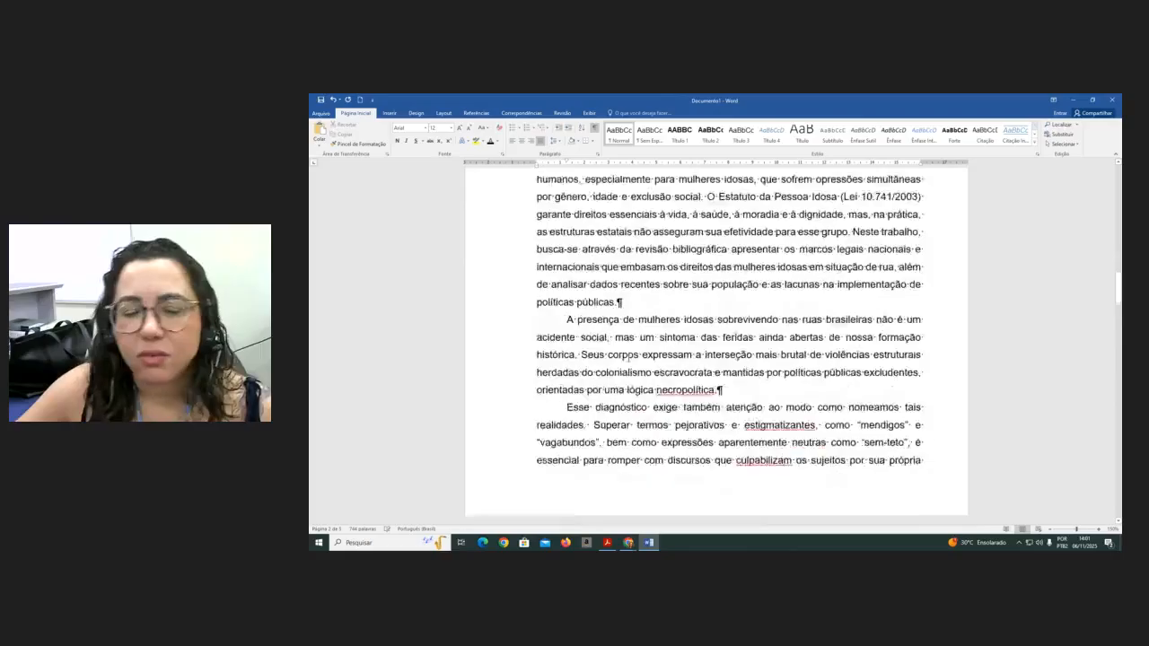
{"action": "left_click", "coordinate": [596, 365]}
{"action": "key", "text": "Return"}
{"action": "key", "text": "Return"}
{"action": "key", "text": "Return"}
{"action": "key", "text": "Return"}
{"action": "key", "text": "Return"}
{"action": "key", "text": "Return"}
{"action": "key", "text": "Return"}
{"action": "key", "text": "Return"}
{"action": "key", "text": "Return"}
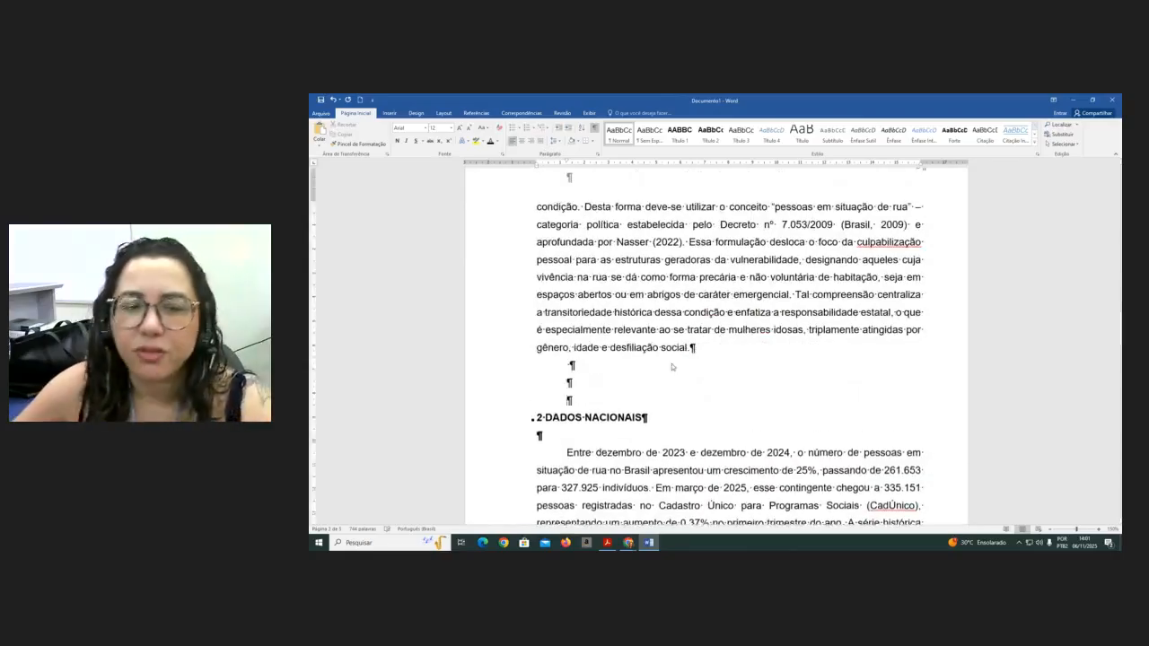
{"action": "scroll", "coordinate": [672, 358], "scroll_direction": "down", "scroll_amount": 3}
{"action": "key", "text": "Return"}
{"action": "scroll", "coordinate": [675, 355], "scroll_direction": "down", "scroll_amount": 3}
{"action": "key", "text": "Return"}
{"action": "key", "text": "Return"}
{"action": "key", "text": "Return"}
{"action": "key", "text": "Return"}
{"action": "key", "text": "Return"}
{"action": "key", "text": "Return"}
{"action": "key", "text": "Return"}
{"action": "key", "text": "Return"}
{"action": "key", "text": "Return"}
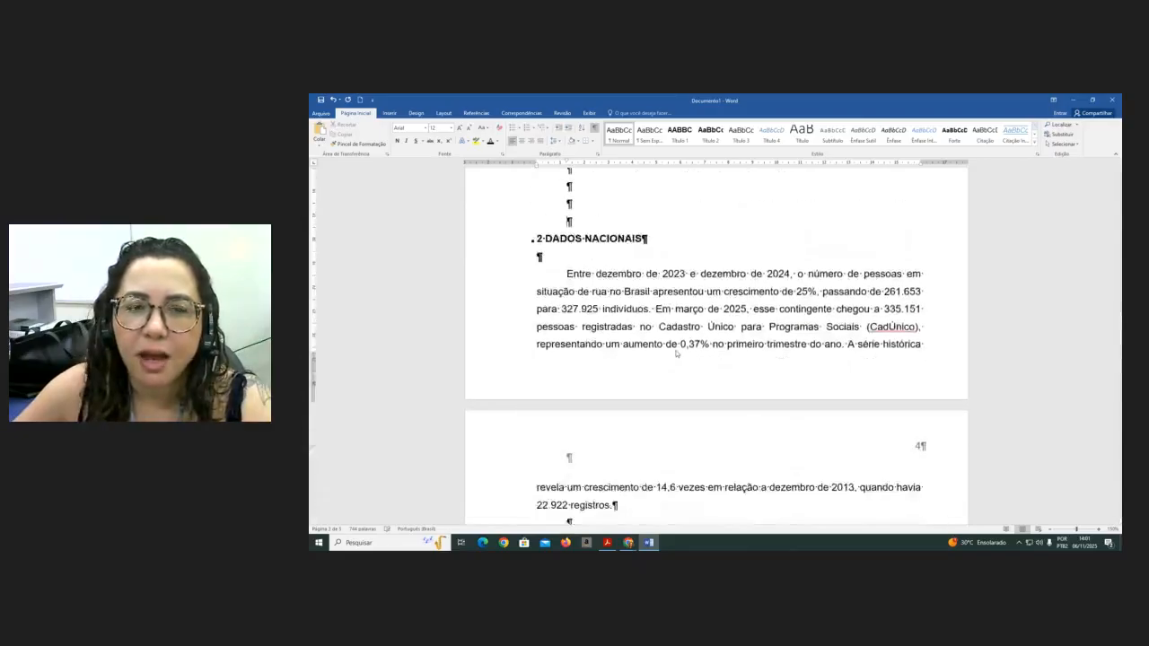
{"action": "scroll", "coordinate": [767, 440], "scroll_direction": "up", "scroll_amount": 10}
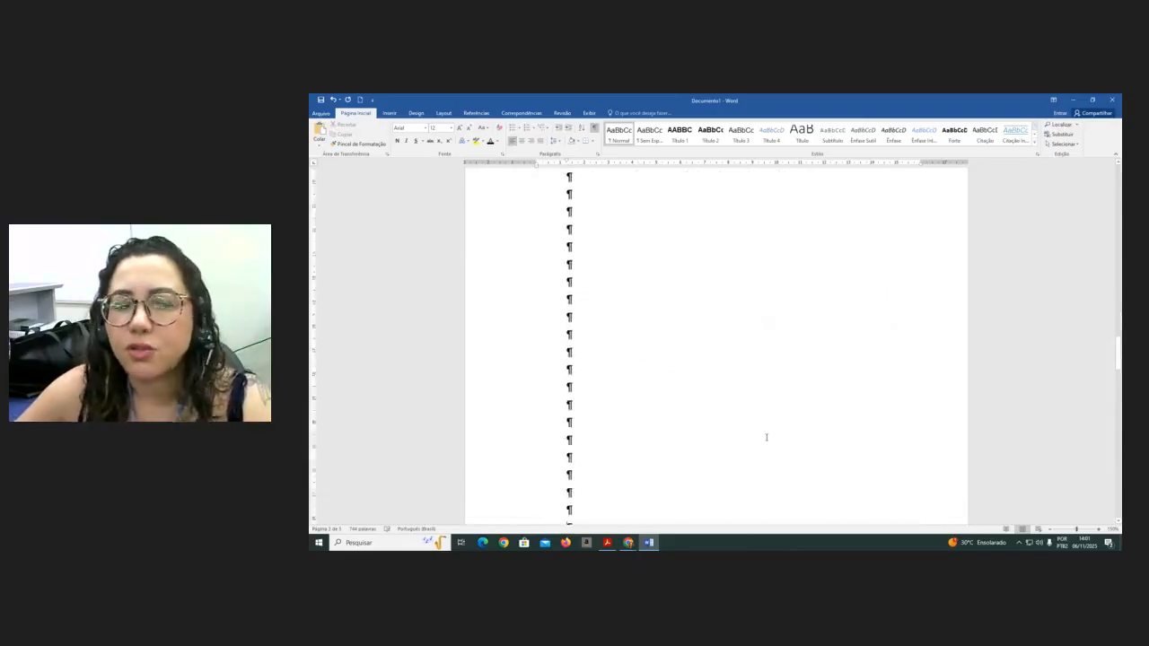
{"action": "scroll", "coordinate": [766, 437], "scroll_direction": "up", "scroll_amount": 15}
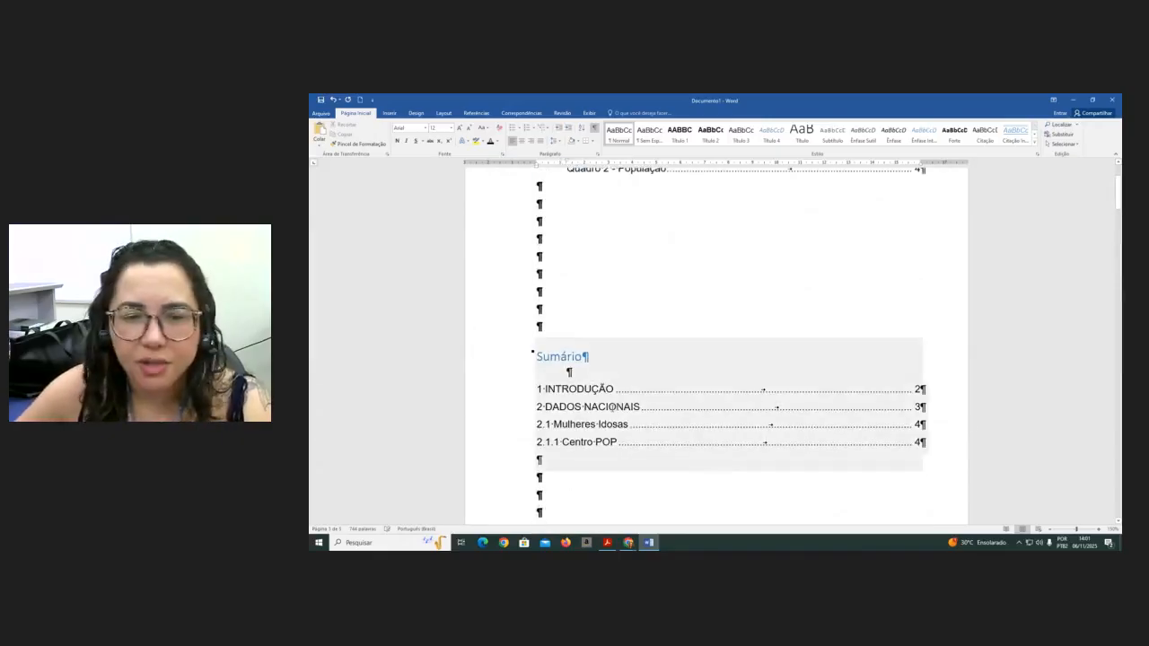
- Update the table of contents, refreshing page numbers only
{"action": "right_click", "coordinate": [610, 408]}
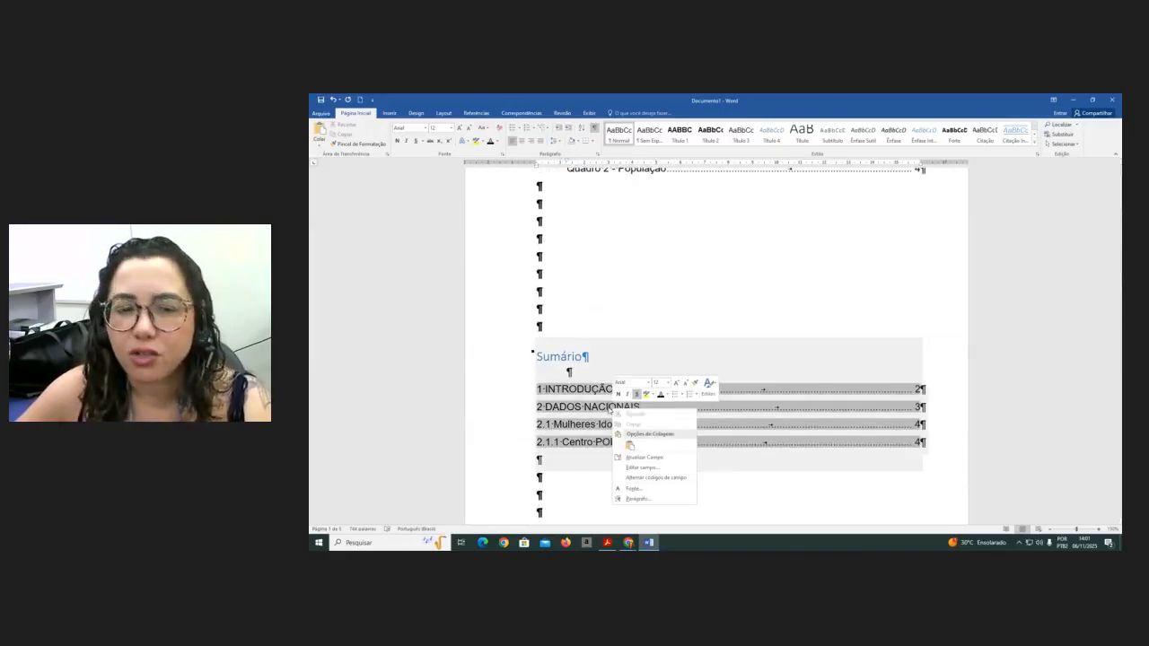
{"action": "left_click", "coordinate": [643, 459]}
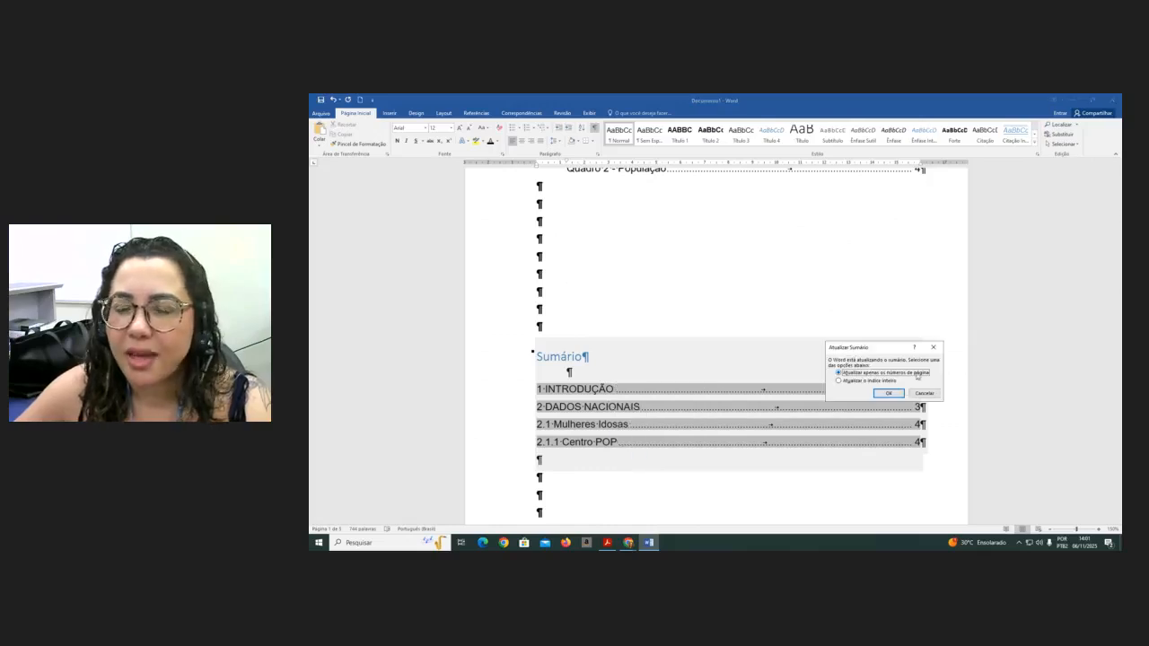
{"action": "left_click", "coordinate": [889, 395]}
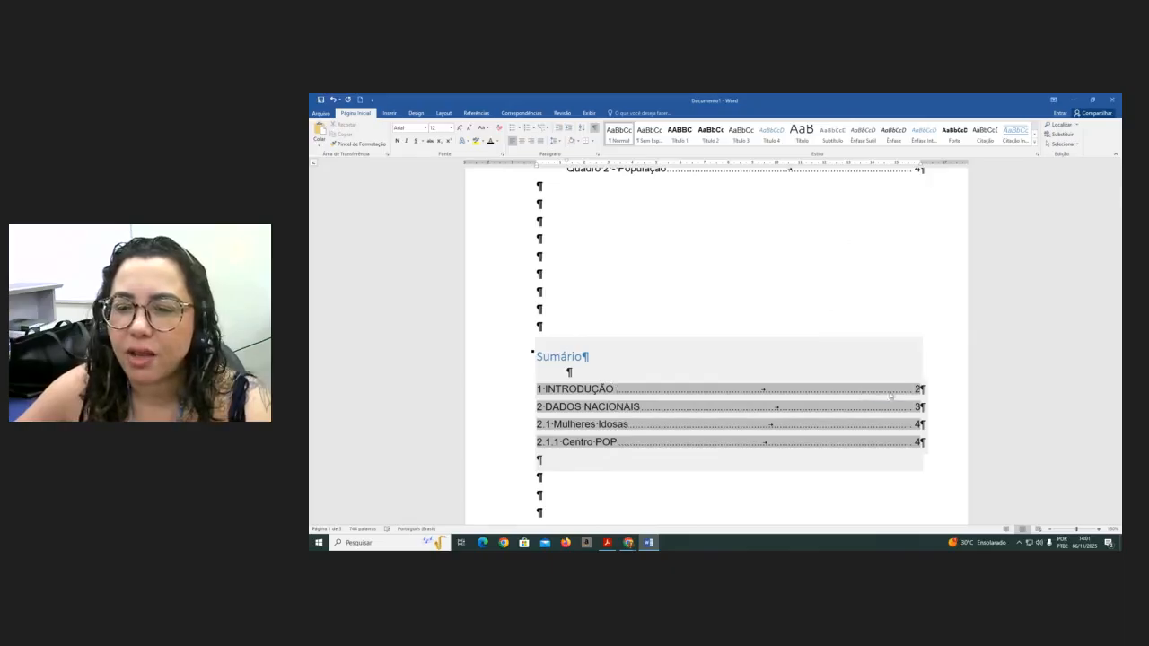
{"action": "left_click", "coordinate": [788, 494]}
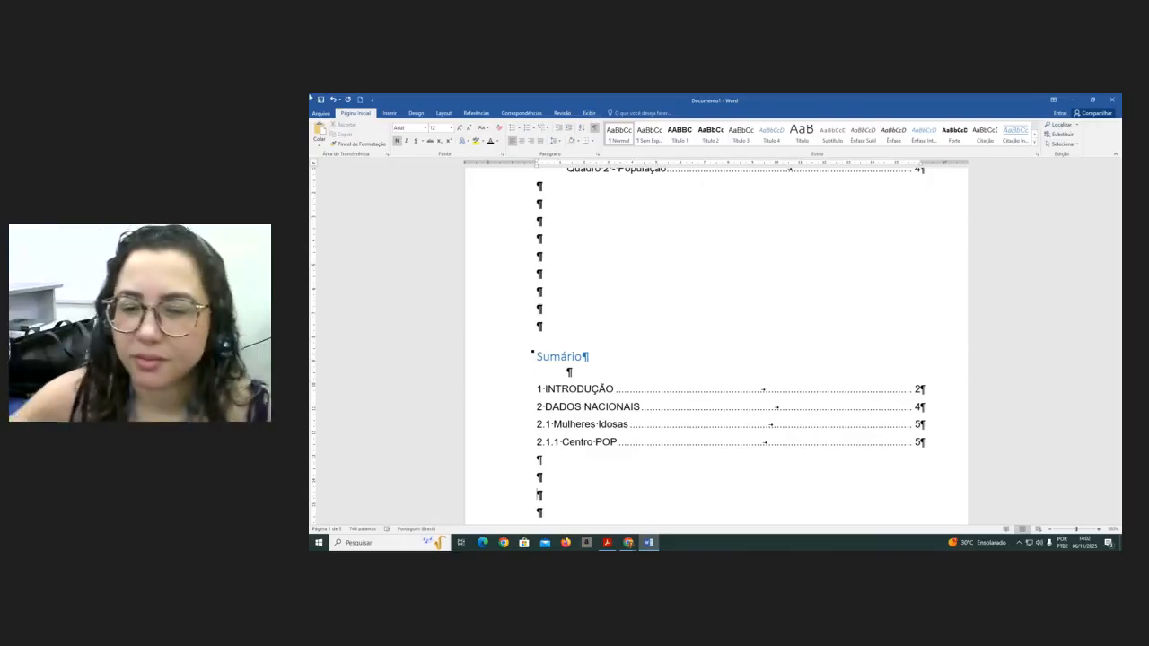
{"action": "left_click", "coordinate": [609, 344]}
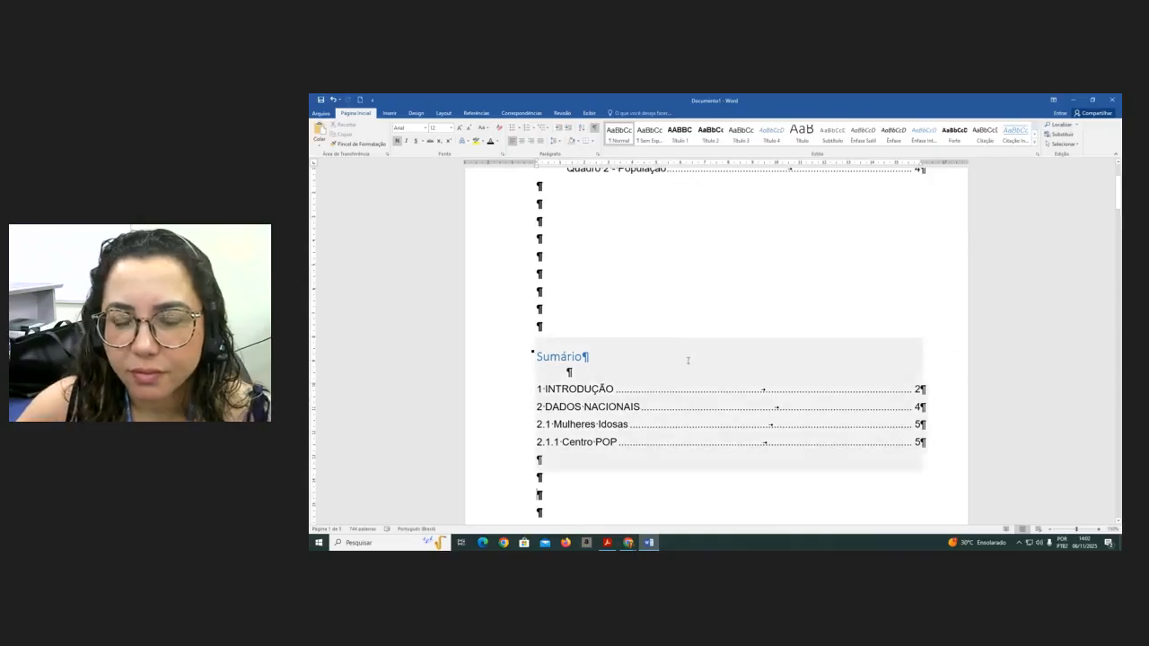
- Delete the blank lines above the 'POR TRÁS DA INVISIBILIDADE' title and hide formatting marks
{"action": "scroll", "coordinate": [701, 362], "scroll_direction": "down", "scroll_amount": 15}
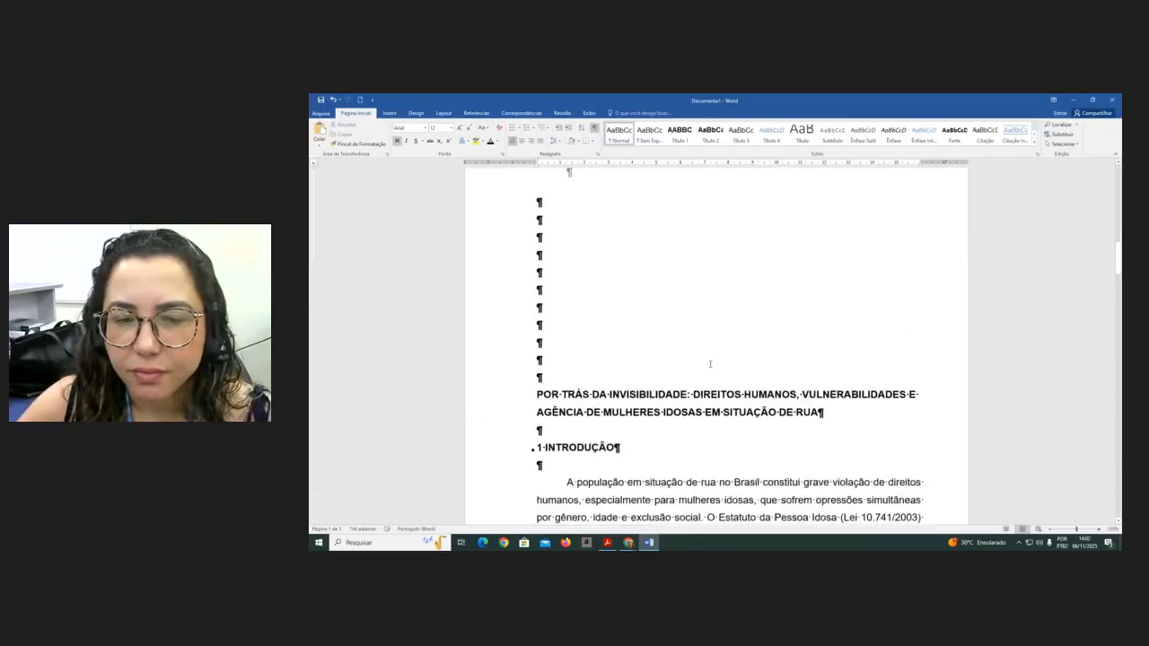
{"action": "left_click", "coordinate": [567, 203]}
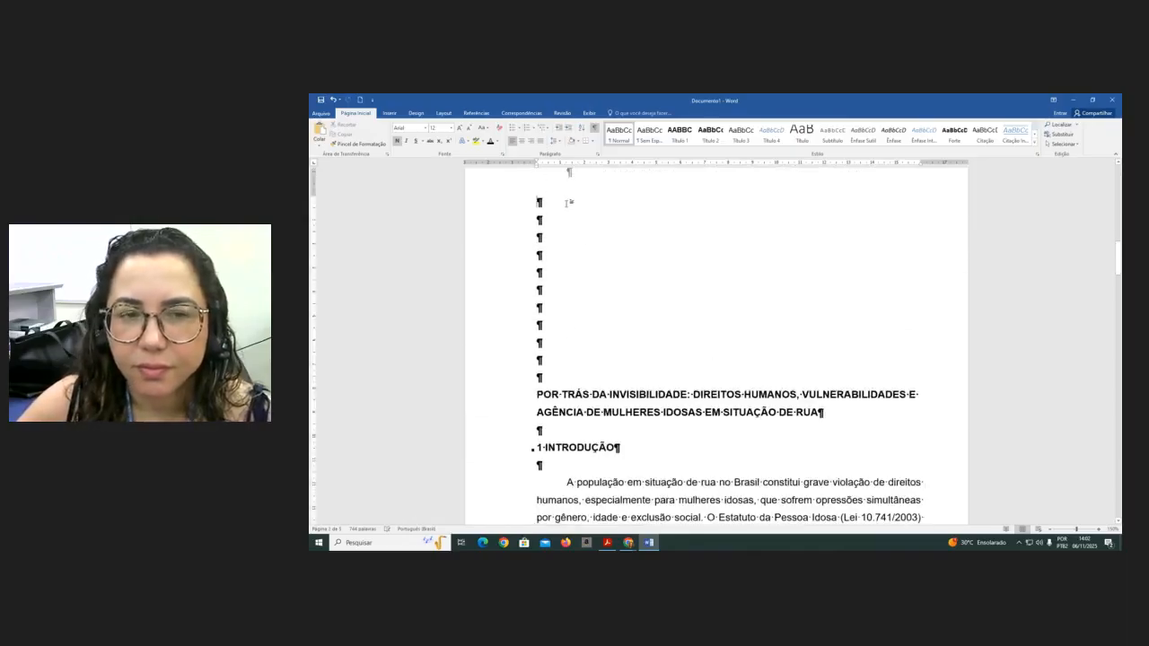
{"action": "key", "text": "Delete"}
{"action": "key", "text": "Delete"}
{"action": "key", "text": "Delete"}
{"action": "key", "text": "Delete"}
{"action": "key", "text": "Delete"}
{"action": "key", "text": "Delete"}
{"action": "key", "text": "Delete"}
{"action": "key", "text": "Delete"}
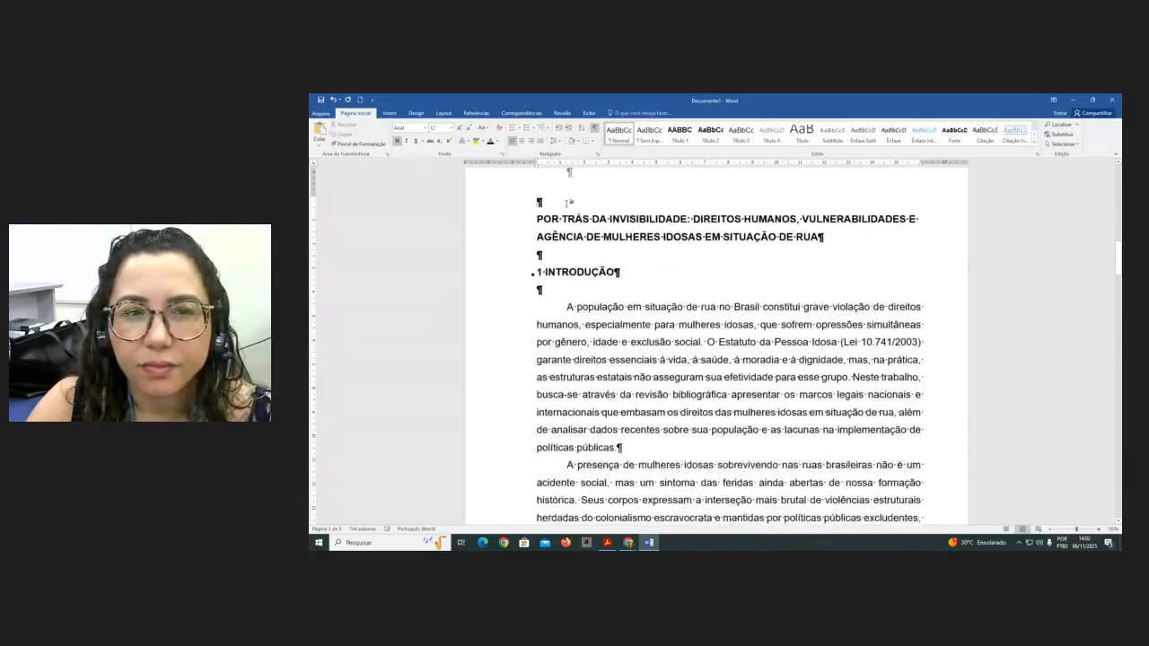
{"action": "key", "text": "Delete"}
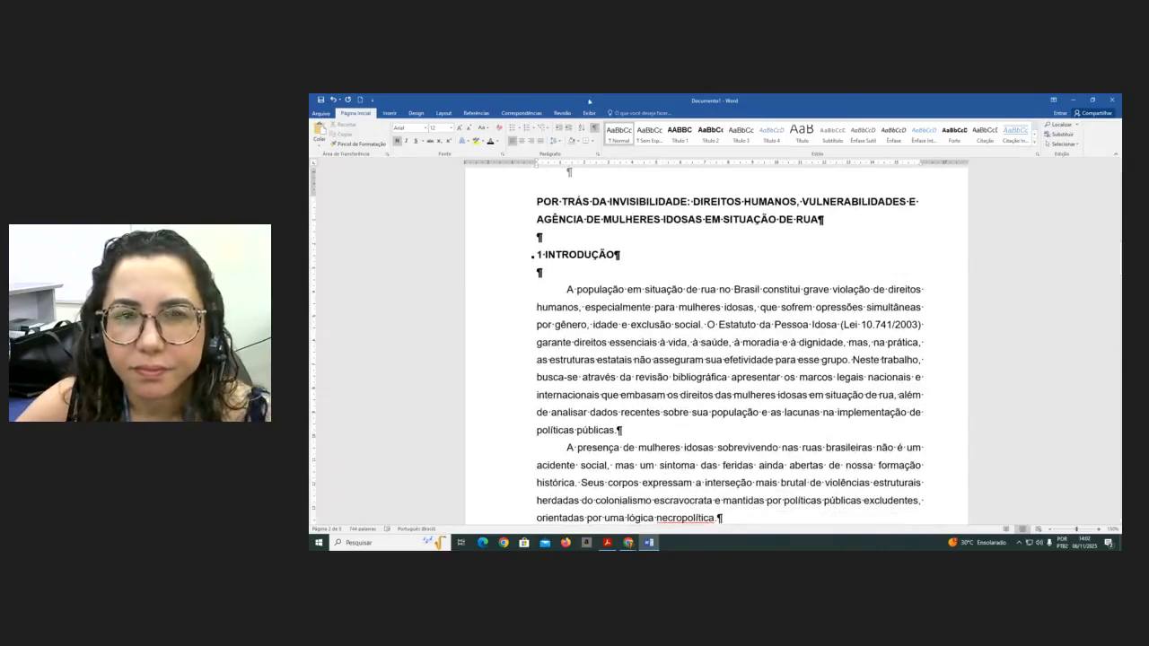
{"action": "left_click", "coordinate": [595, 129]}
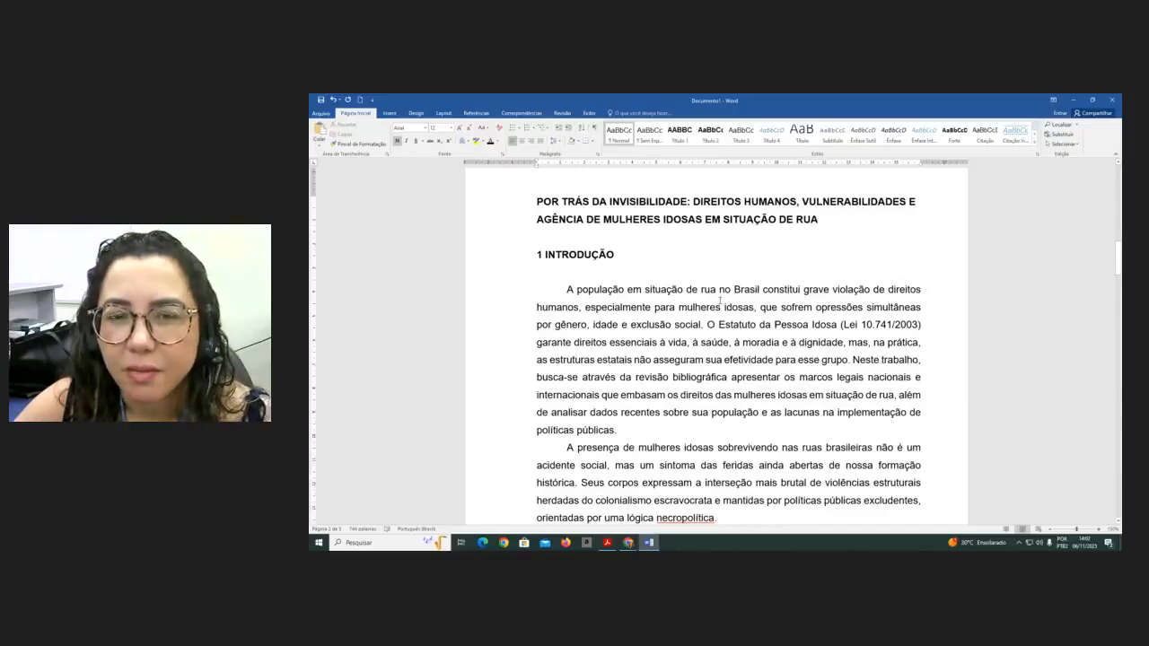
- Insert a page break after '22.922 registros.' so 'Quadro 1 - Programas Sociais' moves to the next page with its table
{"action": "scroll", "coordinate": [723, 304], "scroll_direction": "up", "scroll_amount": 1}
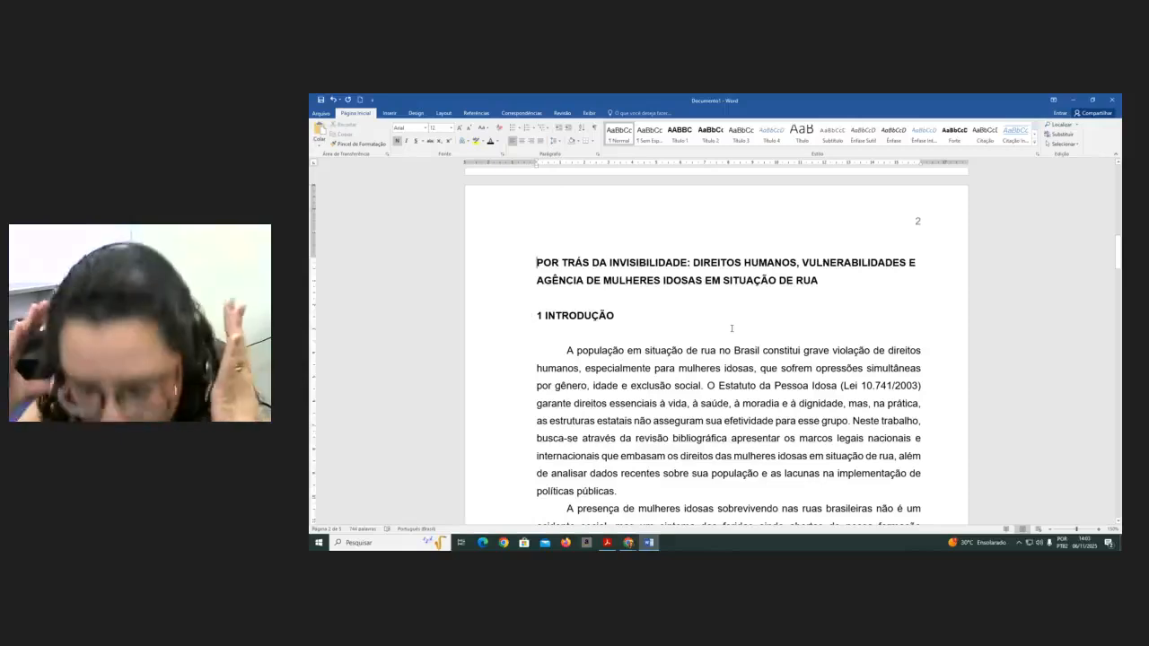
{"action": "scroll", "coordinate": [694, 457], "scroll_direction": "down", "scroll_amount": 4}
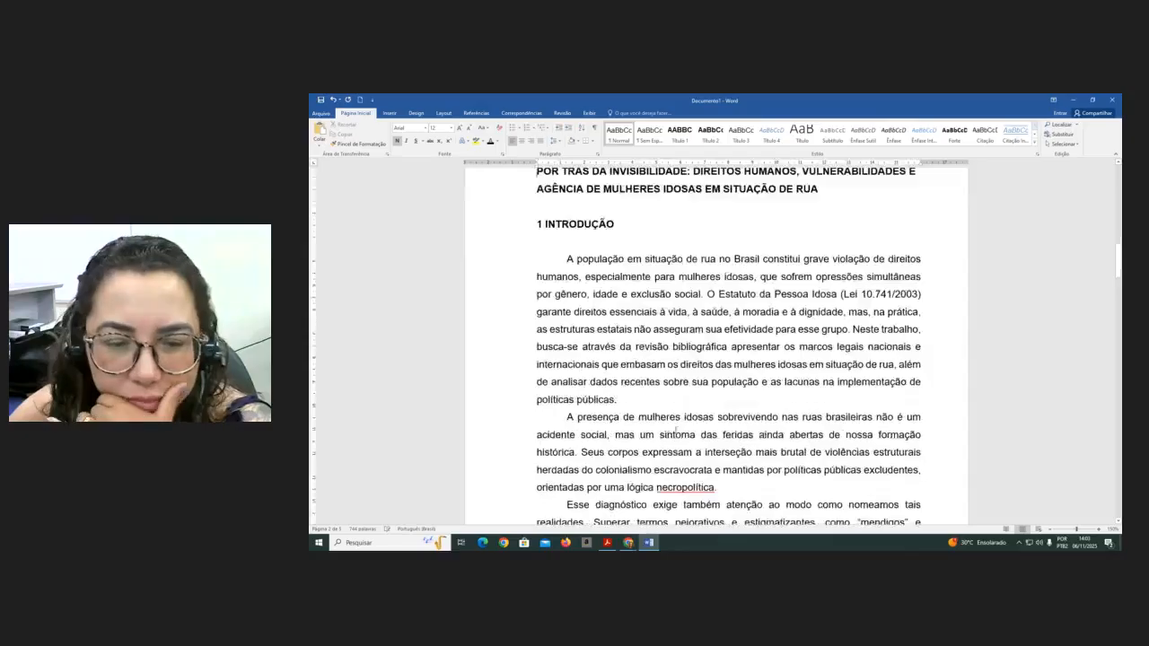
{"action": "scroll", "coordinate": [694, 457], "scroll_direction": "down", "scroll_amount": 12}
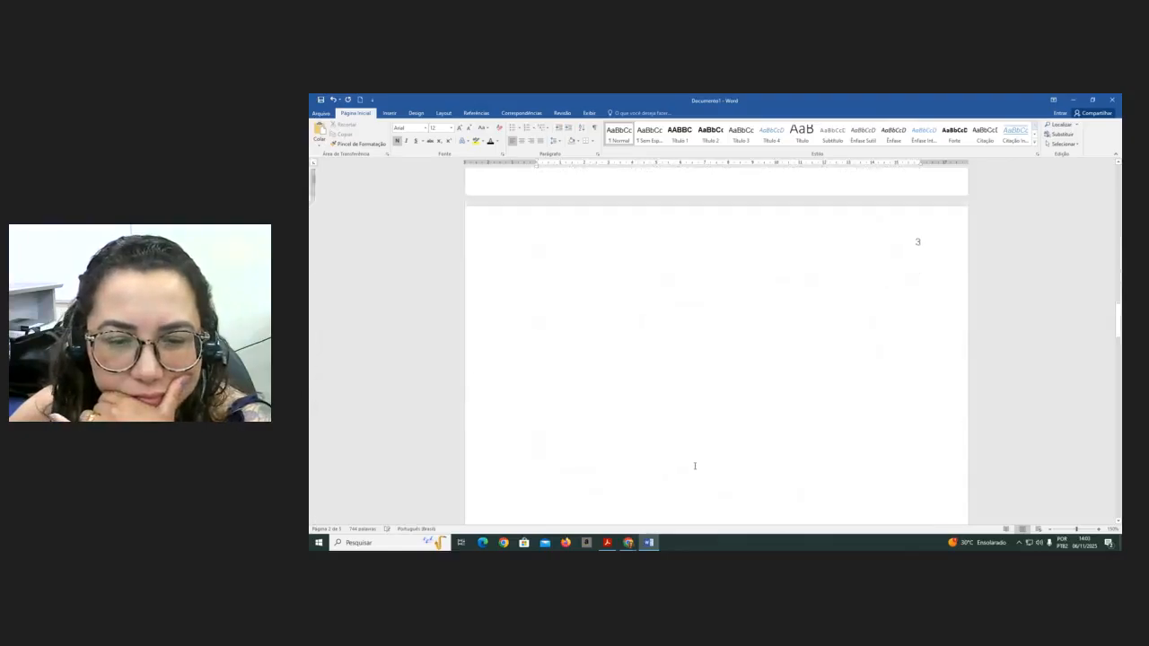
{"action": "scroll", "coordinate": [697, 470], "scroll_direction": "down", "scroll_amount": 9}
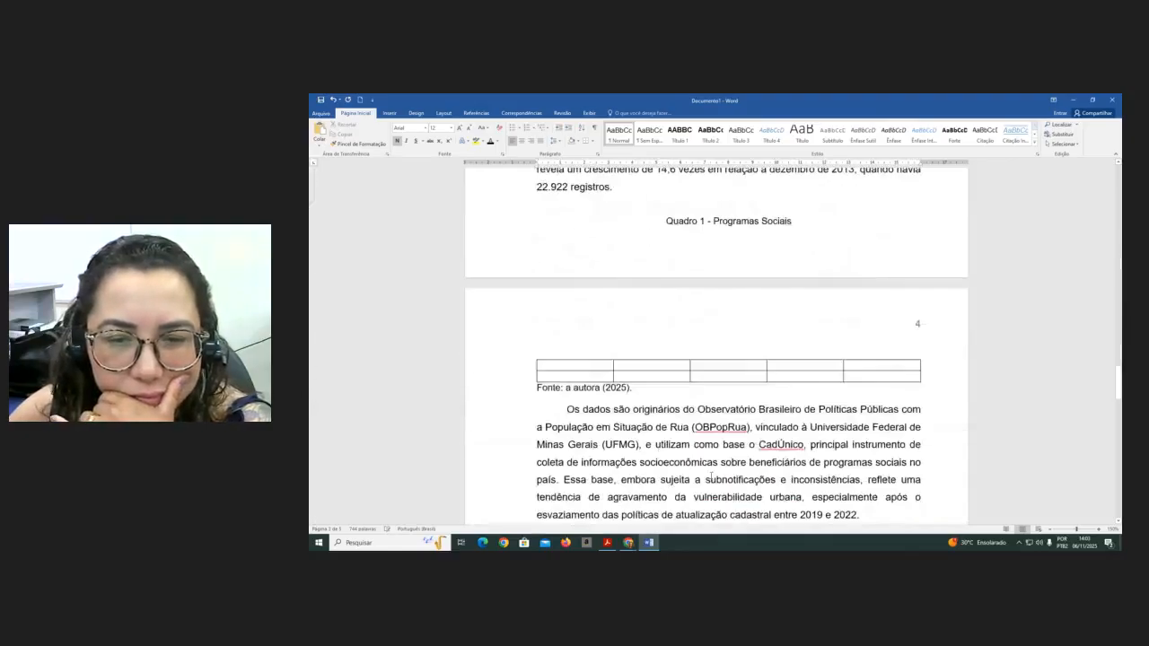
{"action": "left_click", "coordinate": [663, 194]}
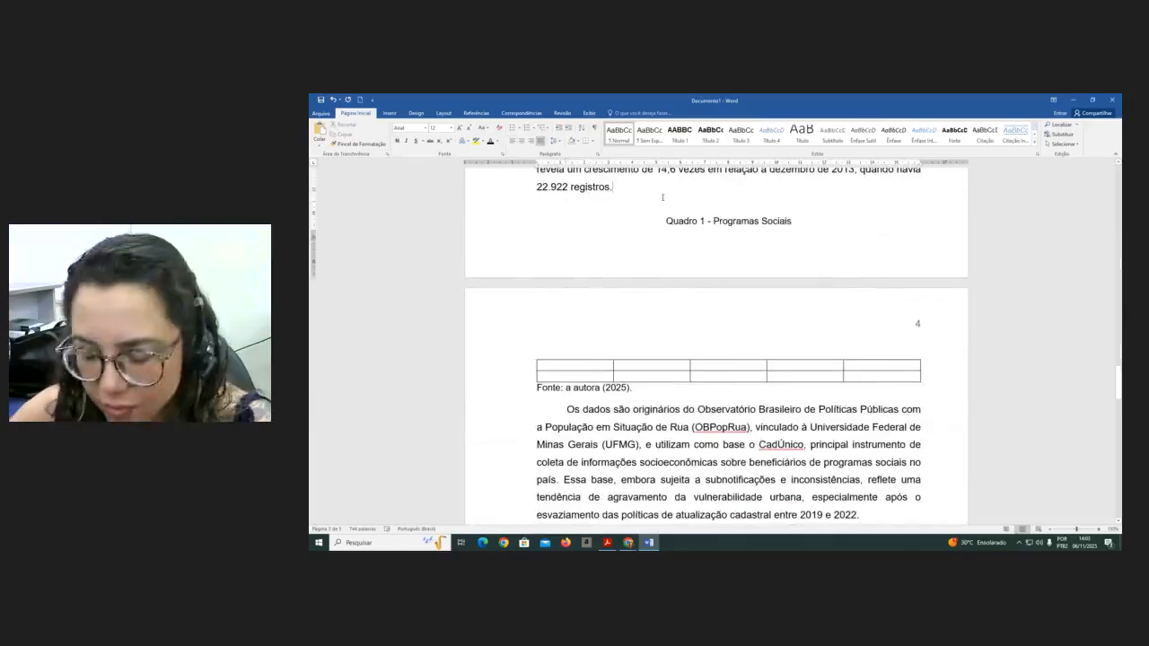
{"action": "key", "text": "ctrl+Return"}
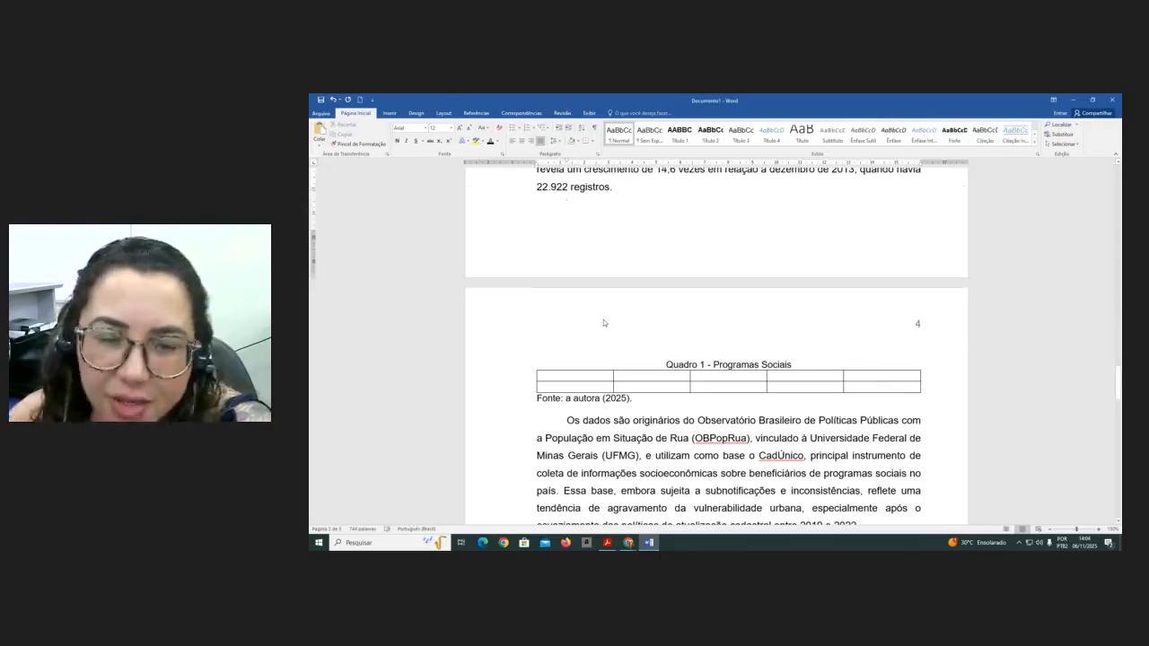
- Show formatting marks and delete the blank lines at the top of page 3 before the '2 DADOS NACIONAIS' heading
{"action": "scroll", "coordinate": [605, 323], "scroll_direction": "down", "scroll_amount": 10}
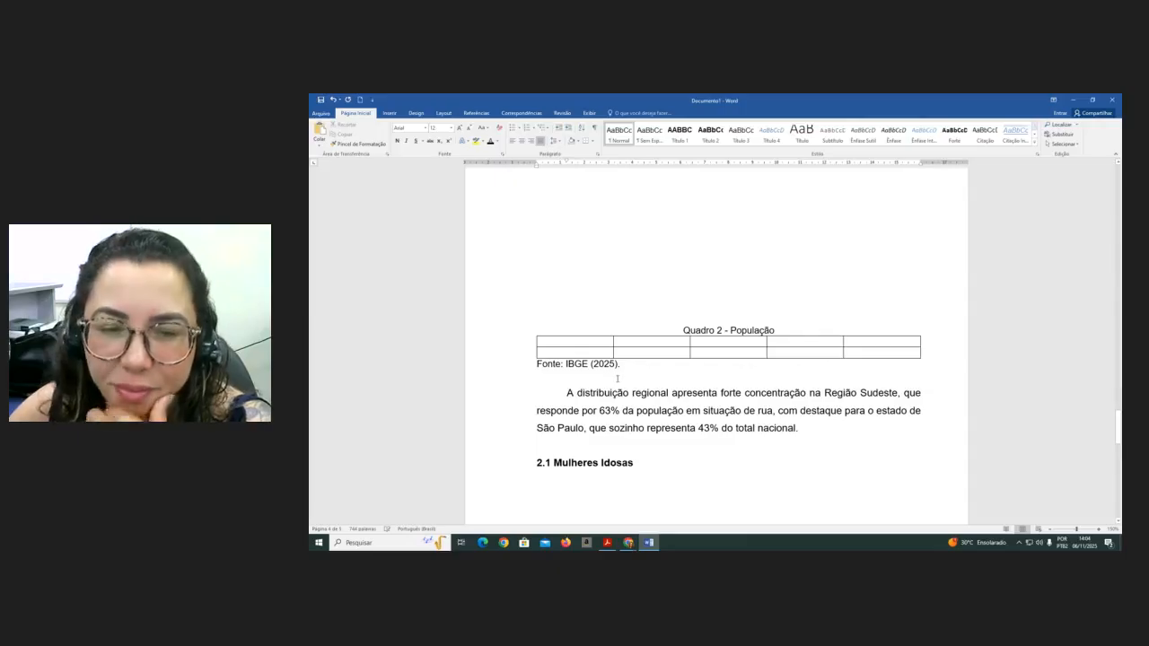
{"action": "scroll", "coordinate": [787, 475], "scroll_direction": "up", "scroll_amount": 3}
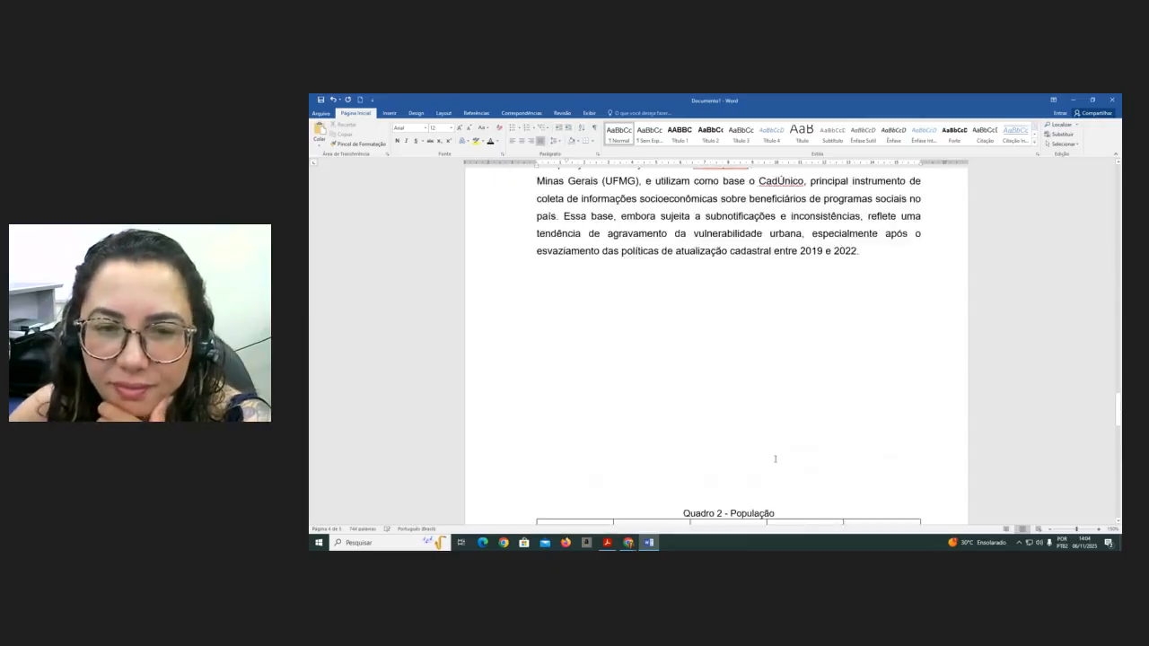
{"action": "scroll", "coordinate": [775, 459], "scroll_direction": "up", "scroll_amount": 3}
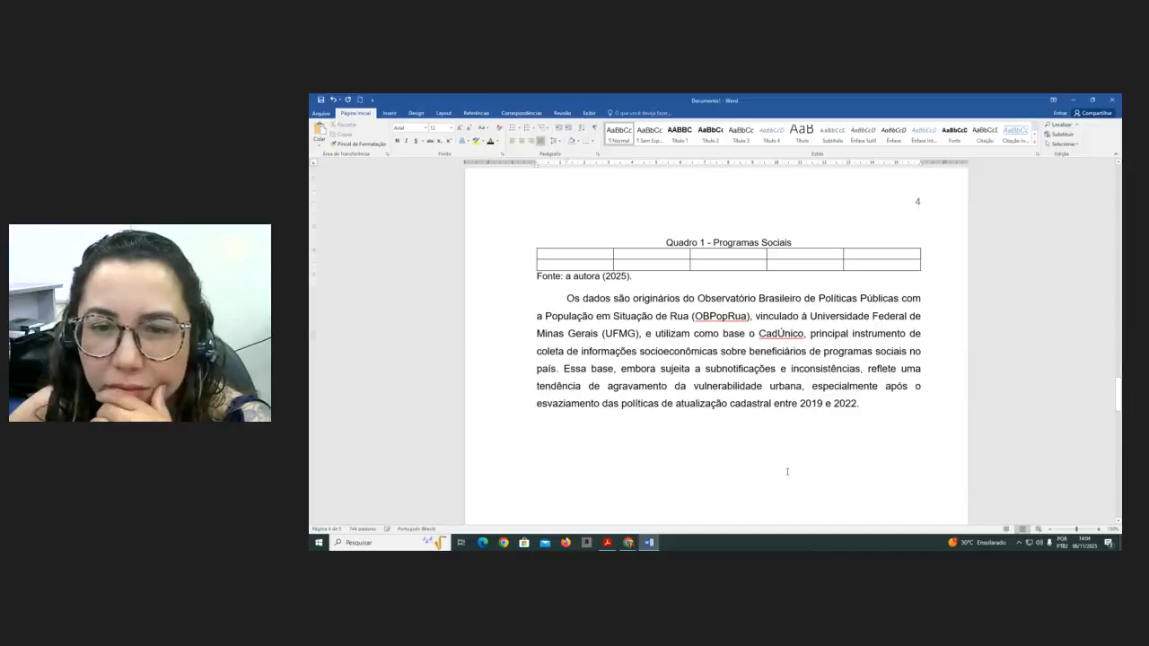
{"action": "scroll", "coordinate": [787, 472], "scroll_direction": "up", "scroll_amount": 6}
{"action": "scroll", "coordinate": [787, 431], "scroll_direction": "up", "scroll_amount": 3}
{"action": "scroll", "coordinate": [770, 334], "scroll_direction": "up", "scroll_amount": 5}
{"action": "left_click", "coordinate": [737, 255]}
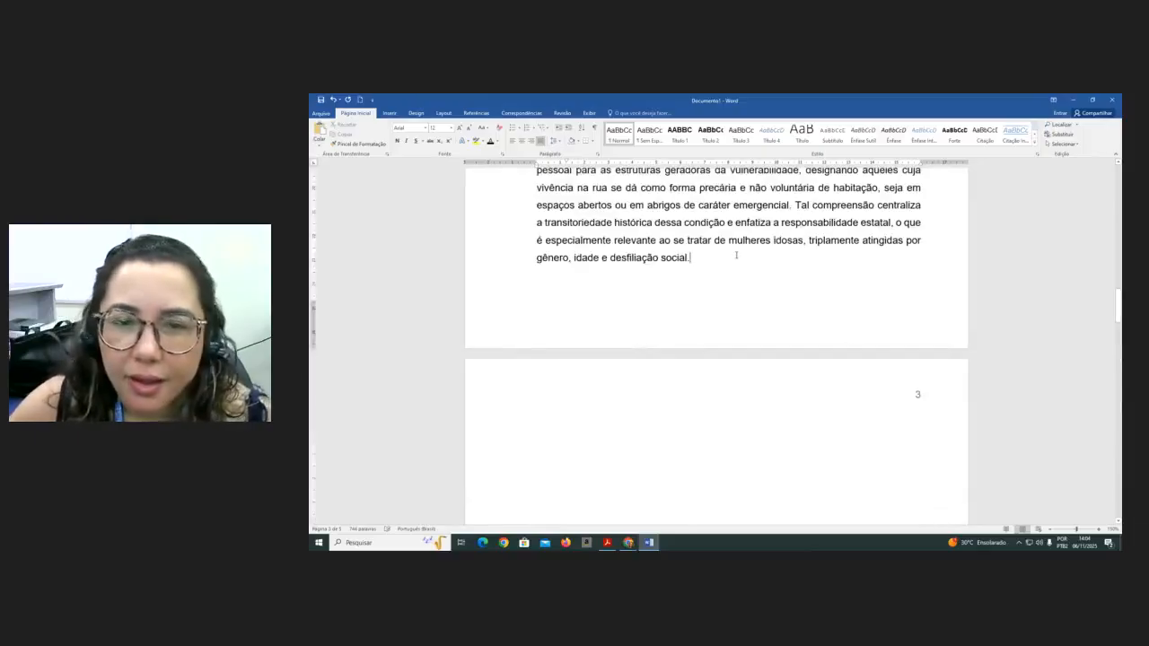
{"action": "key", "text": "Down"}
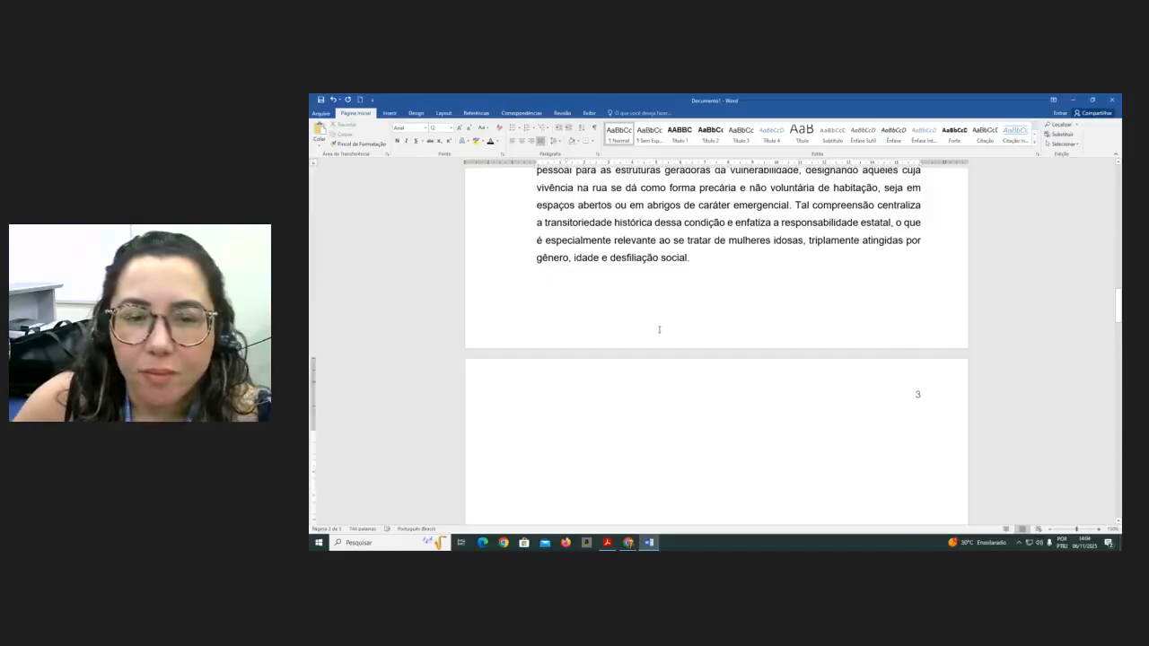
{"action": "scroll", "coordinate": [659, 330], "scroll_direction": "down", "scroll_amount": 3}
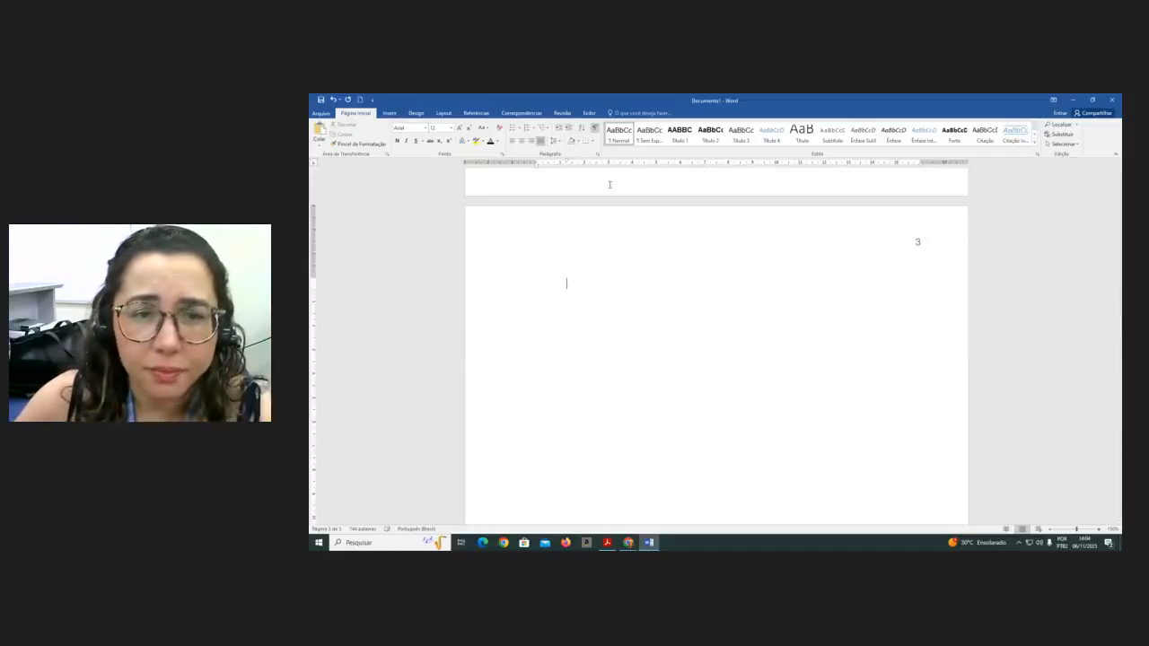
{"action": "left_click", "coordinate": [594, 129]}
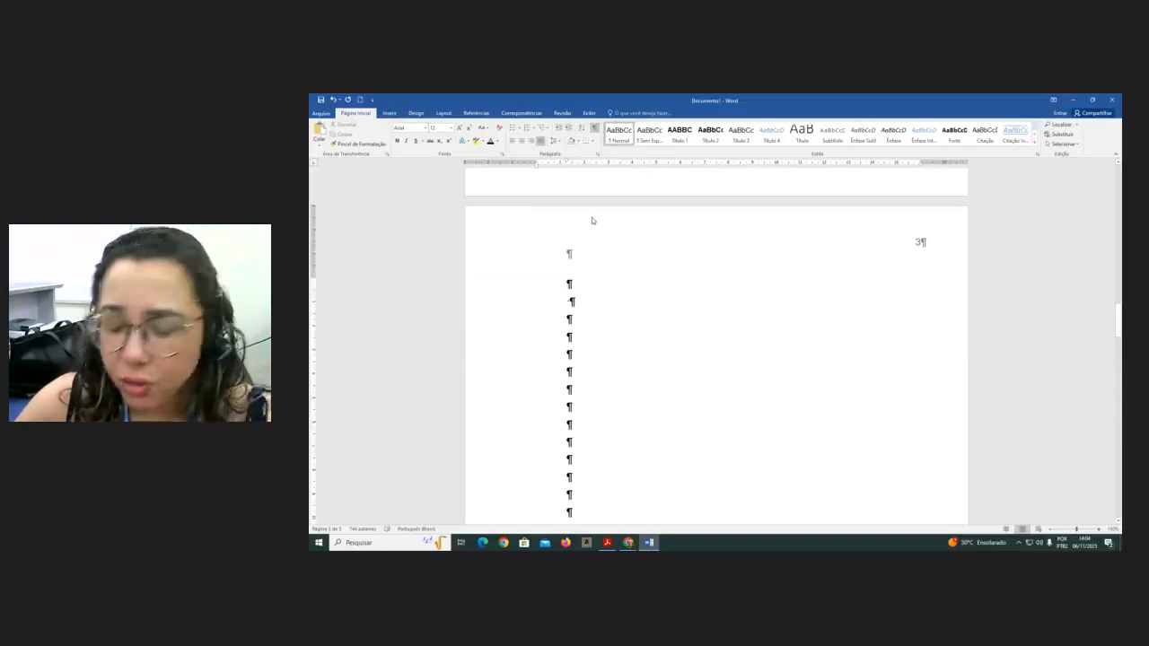
{"action": "key", "text": "Delete"}
{"action": "key", "text": "Delete"}
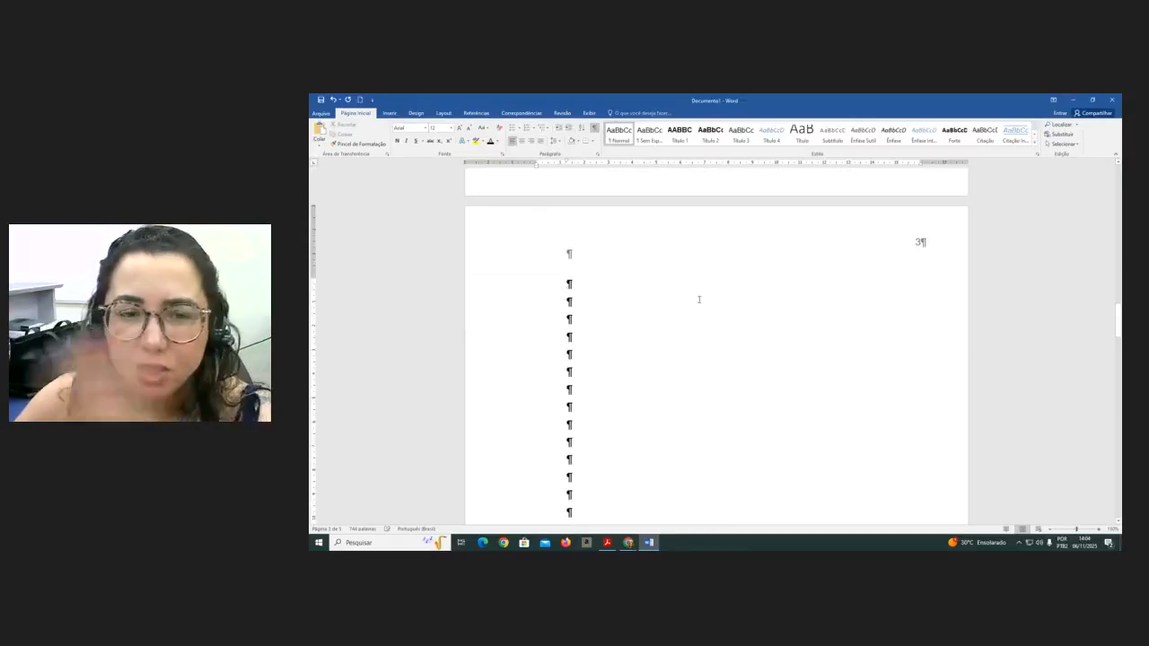
{"action": "key", "text": "Delete"}
{"action": "key", "text": "Delete"}
{"action": "key", "text": "Delete"}
{"action": "key", "text": "Delete"}
{"action": "key", "text": "Delete"}
{"action": "key", "text": "Delete"}
{"action": "key", "text": "Delete"}
{"action": "key", "text": "Delete"}
{"action": "key", "text": "Delete"}
{"action": "key", "text": "Delete"}
{"action": "key", "text": "Delete"}
{"action": "key", "text": "Delete"}
{"action": "key", "text": "Delete"}
{"action": "key", "text": "Delete"}
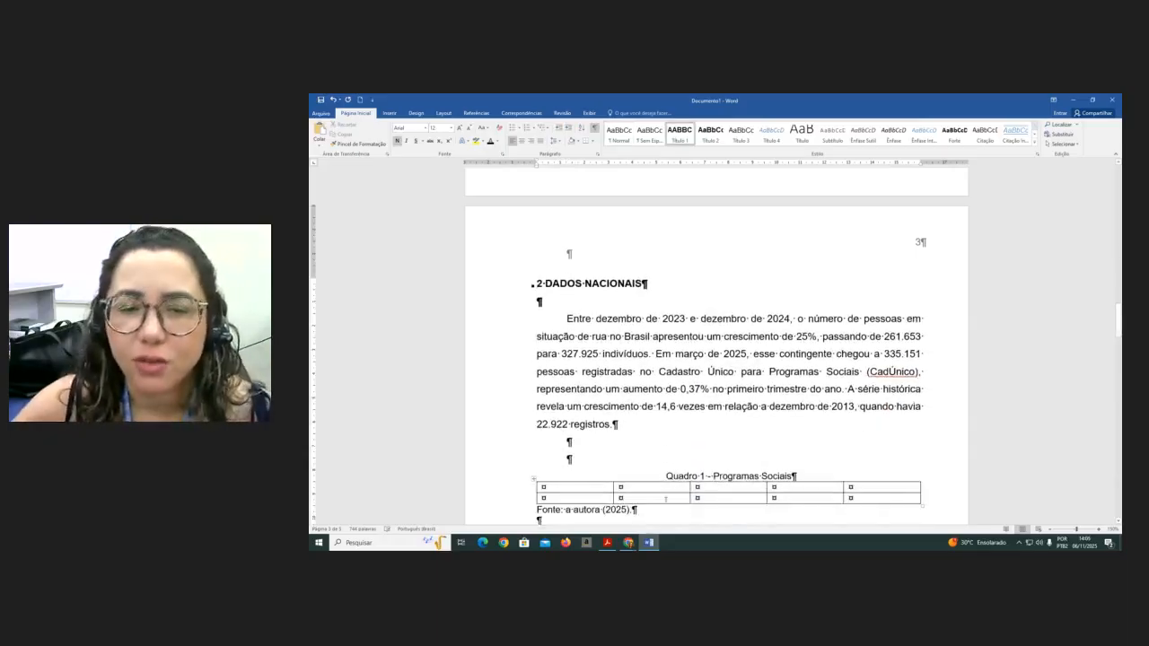
- Remove the extra blank lines above 'Quadro 1 - Programas Sociais' and above 'Quadro 2 - População'
{"action": "left_click", "coordinate": [618, 455]}
{"action": "key", "text": "Delete"}
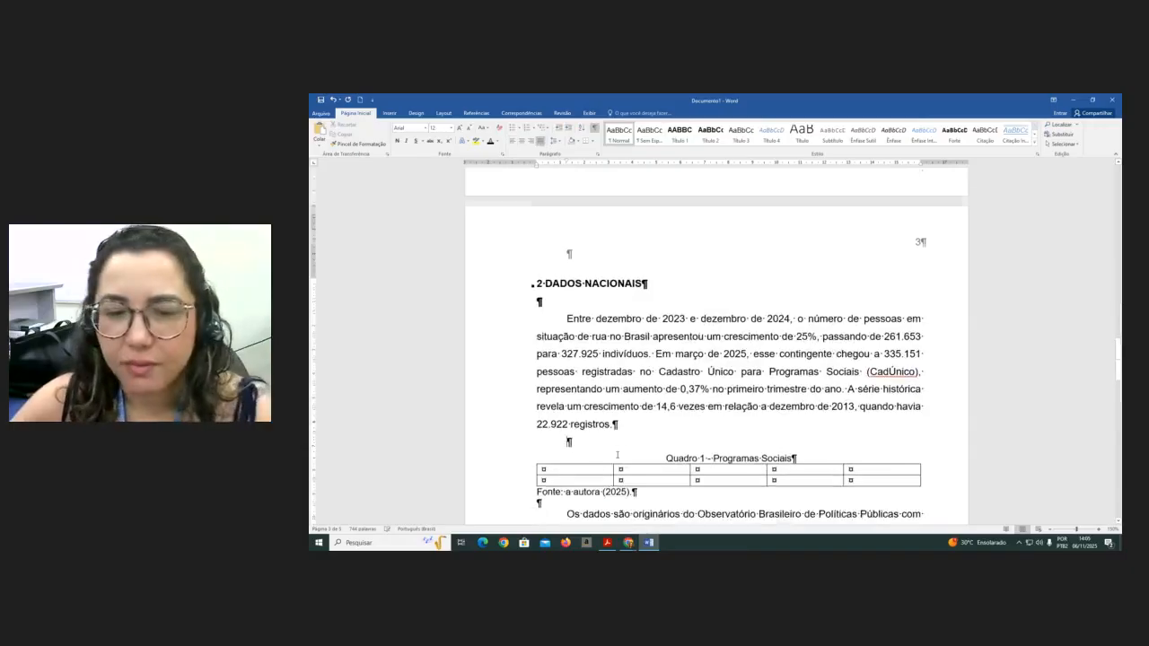
{"action": "scroll", "coordinate": [618, 455], "scroll_direction": "down", "scroll_amount": 10}
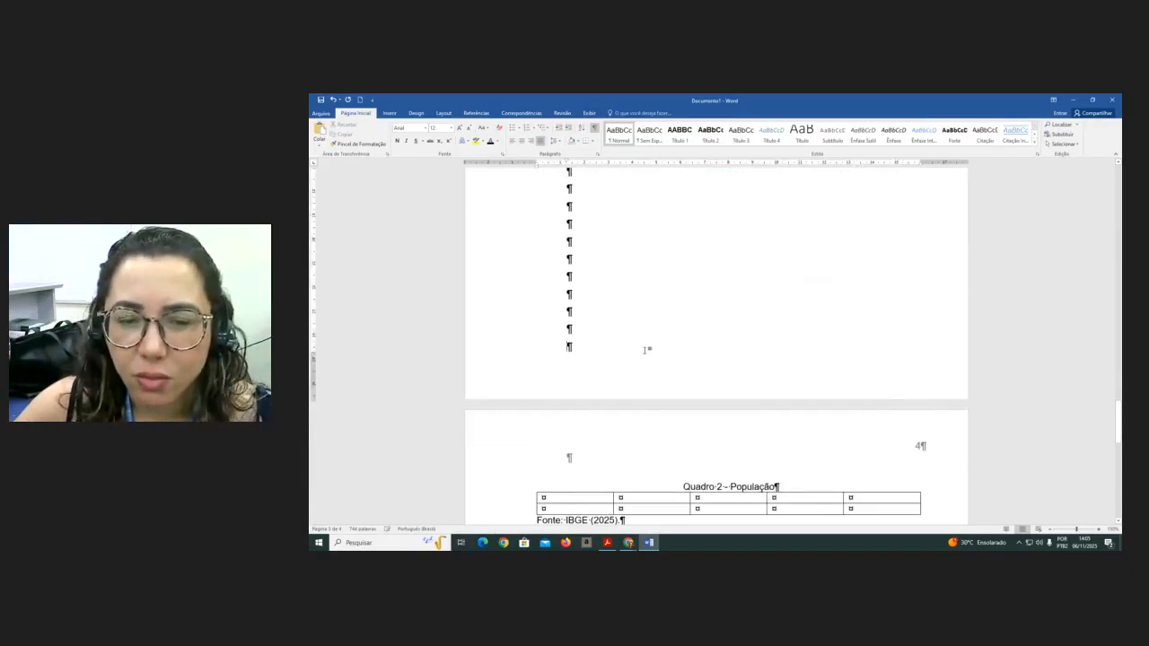
{"action": "scroll", "coordinate": [706, 440], "scroll_direction": "up", "scroll_amount": 1}
{"action": "scroll", "coordinate": [706, 446], "scroll_direction": "up", "scroll_amount": 5}
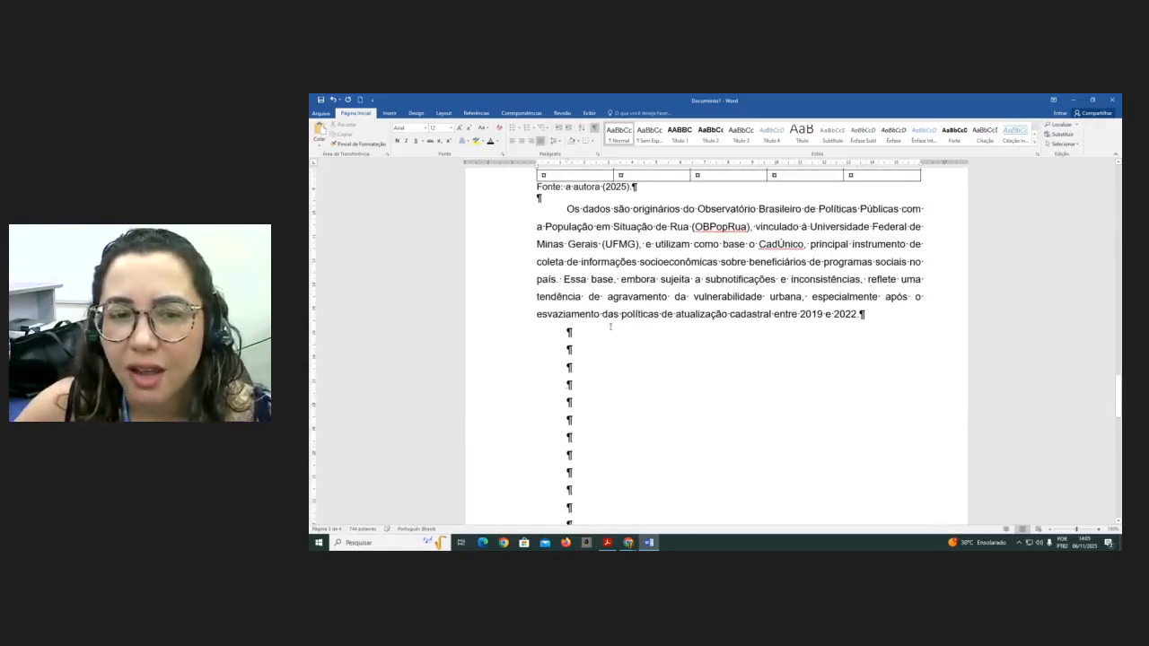
{"action": "key", "text": "Delete"}
{"action": "key", "text": "Delete"}
{"action": "key", "text": "Delete"}
{"action": "key", "text": "Delete"}
{"action": "key", "text": "Delete"}
{"action": "key", "text": "Delete"}
{"action": "key", "text": "Delete"}
{"action": "key", "text": "Delete"}
{"action": "key", "text": "Delete"}
{"action": "key", "text": "Delete"}
{"action": "key", "text": "Delete"}
{"action": "key", "text": "Delete"}
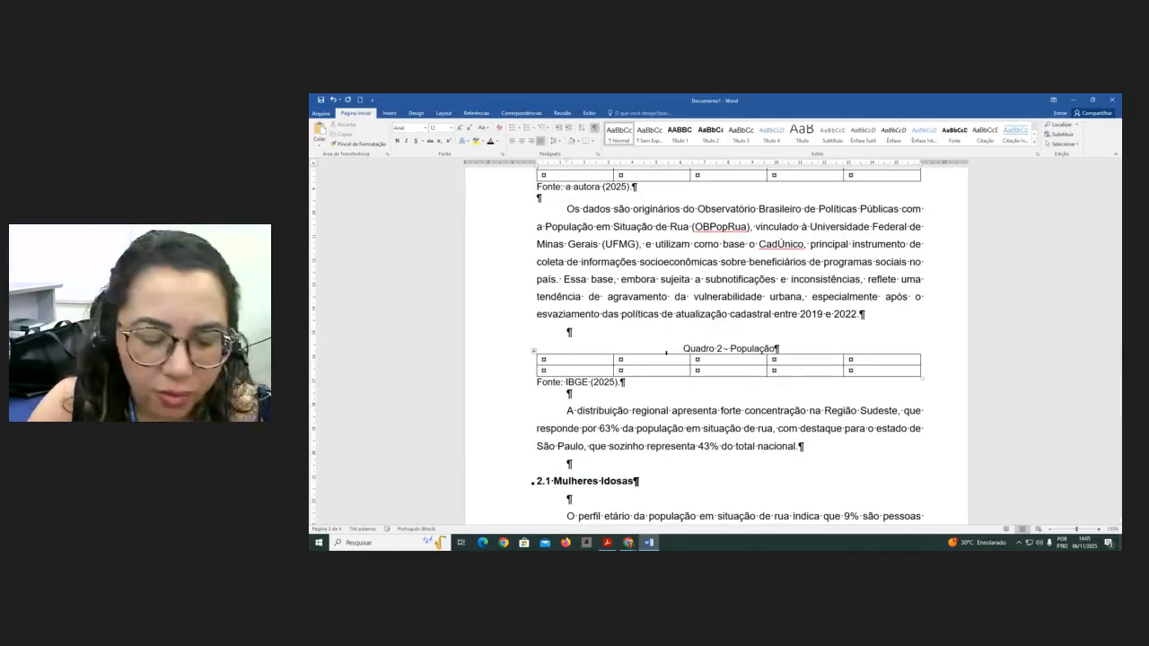
- Insert a page break at the end of the paragraph ending '2019 e 2022.' so 'Quadro 2 - População' starts on the next page
{"action": "key", "text": "ctrl+Return"}
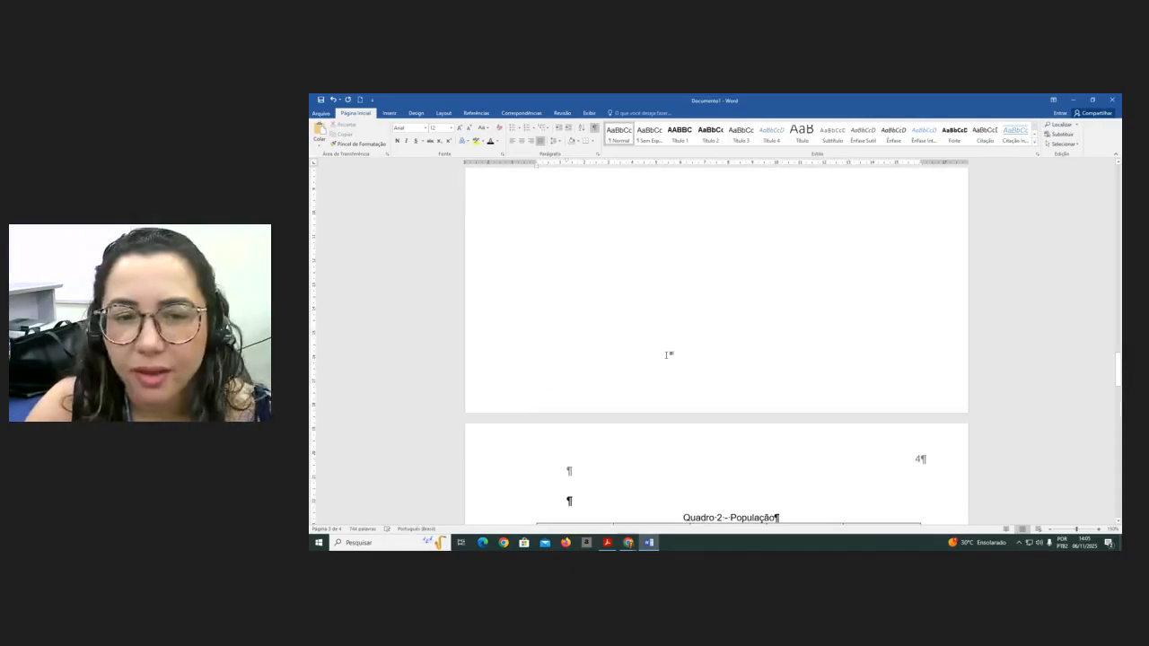
{"action": "scroll", "coordinate": [544, 261], "scroll_direction": "up", "scroll_amount": 5}
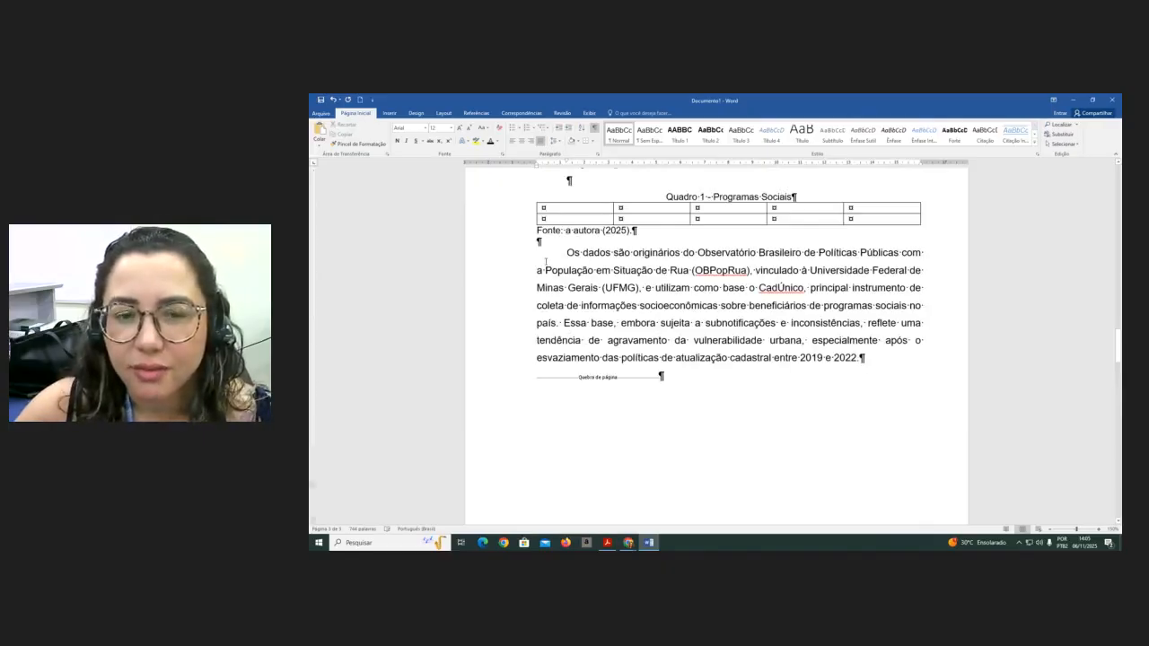
{"action": "scroll", "coordinate": [545, 261], "scroll_direction": "down", "scroll_amount": 8}
{"action": "scroll", "coordinate": [582, 254], "scroll_direction": "up", "scroll_amount": 8}
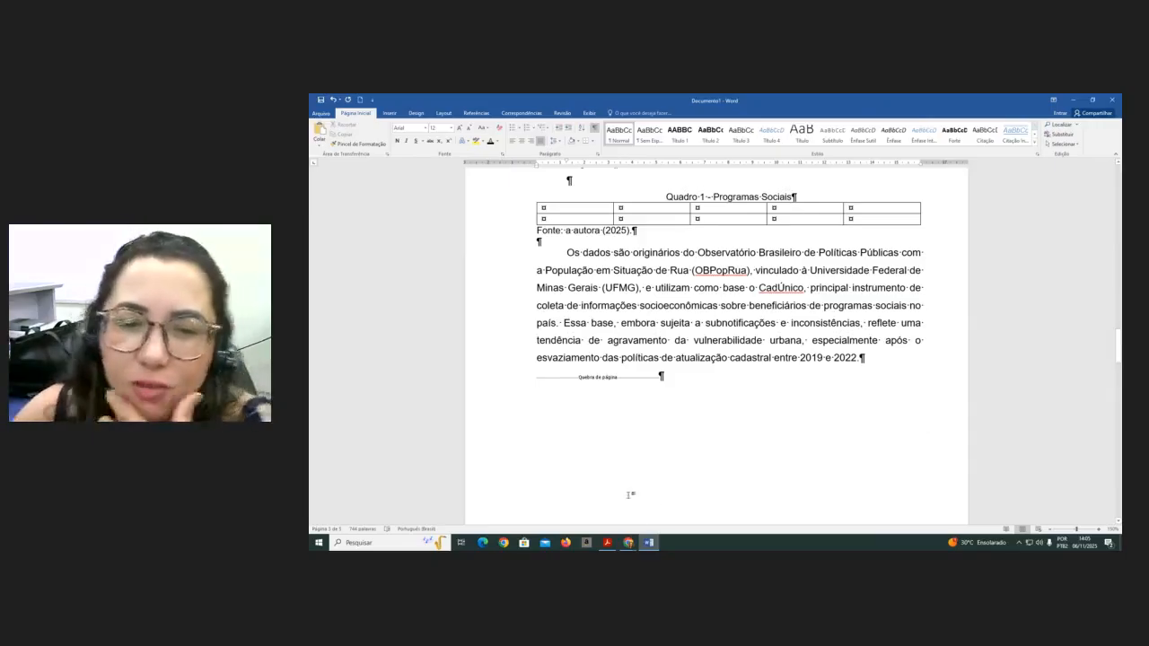
{"action": "left_click", "coordinate": [870, 362]}
{"action": "key", "text": "Delete"}
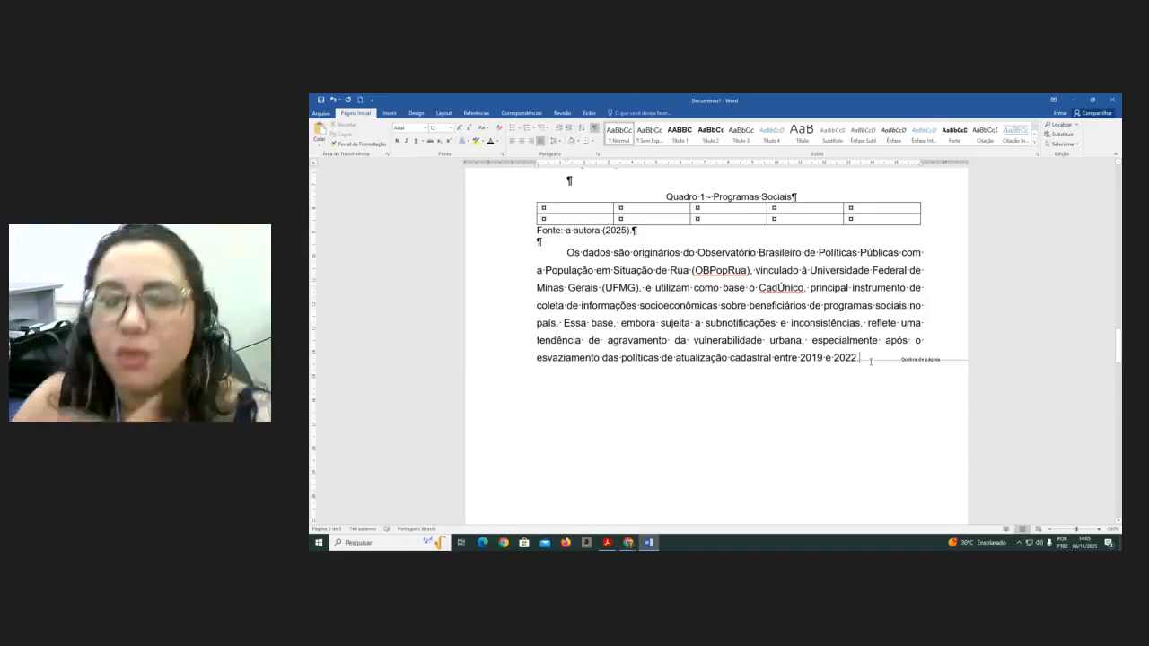
{"action": "scroll", "coordinate": [870, 362], "scroll_direction": "up", "scroll_amount": 1}
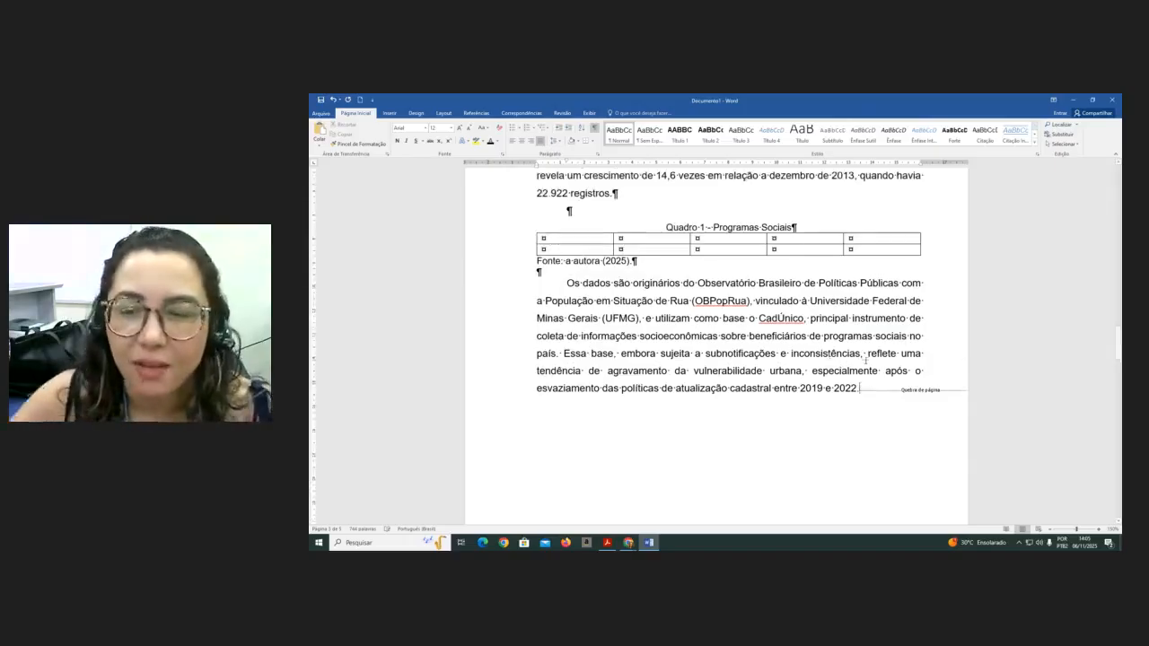
{"action": "left_click", "coordinate": [594, 128]}
{"action": "left_click", "coordinate": [594, 128]}
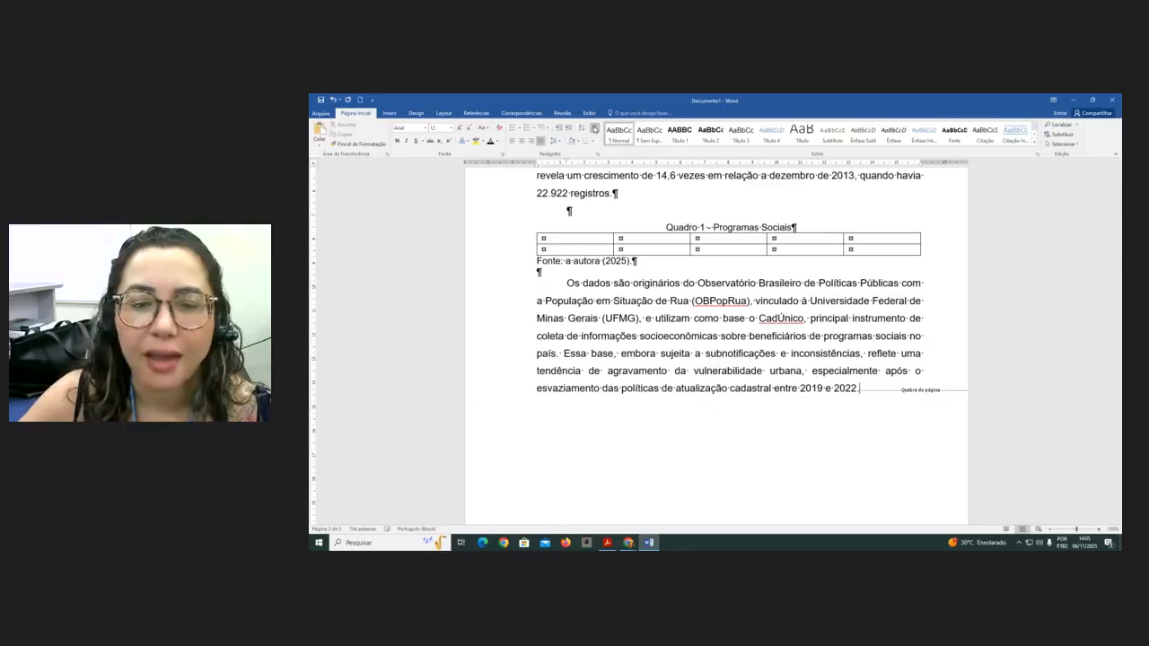
- Delete the page break after '2019 e 2022.' and the blank line above 'Quadro 2 - População'
{"action": "key", "text": "Delete"}
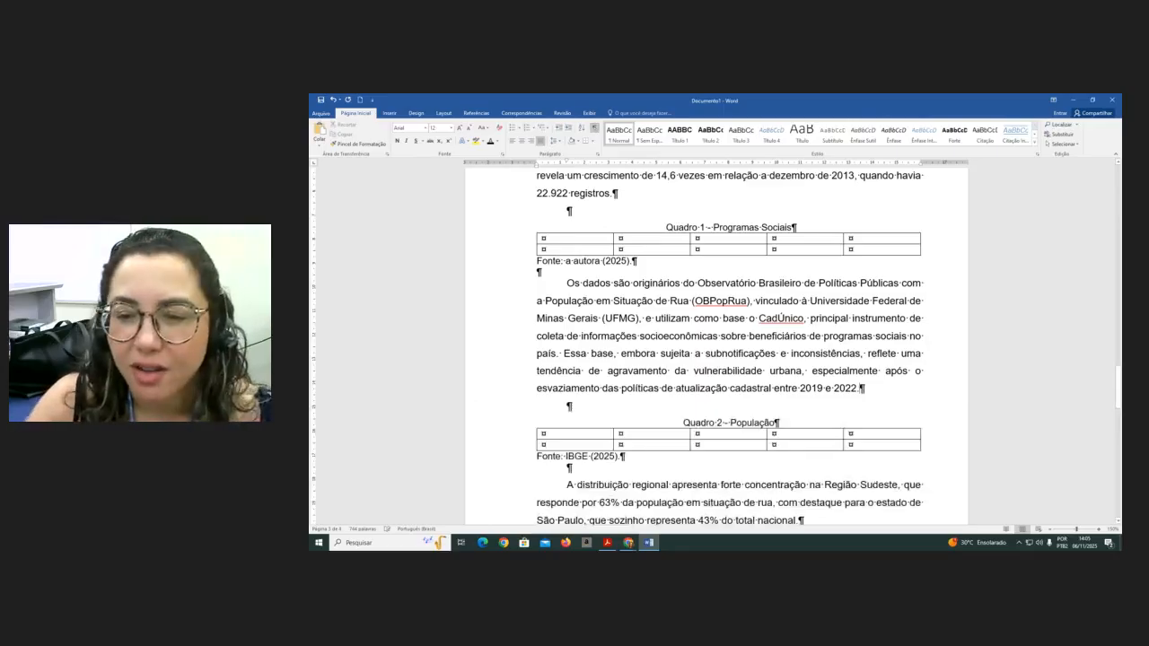
{"action": "key", "text": "Delete"}
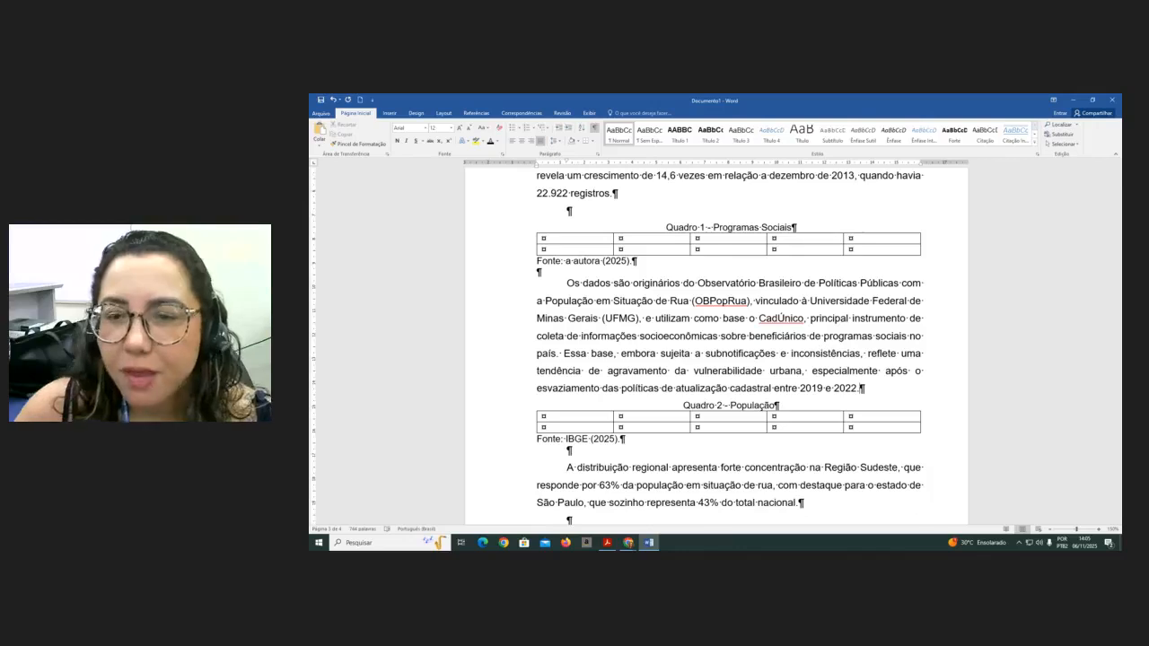
- Insert three blank lines above the list of Quadros at the top of page 1
{"action": "scroll", "coordinate": [993, 292], "scroll_direction": "up", "scroll_amount": 15}
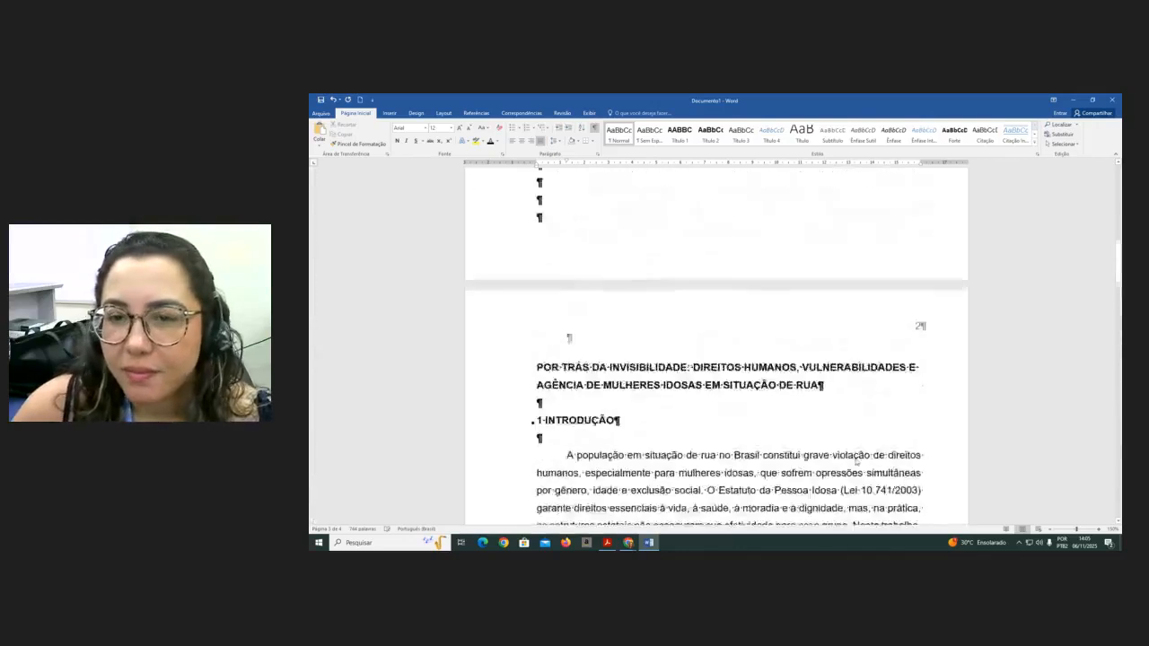
{"action": "scroll", "coordinate": [856, 459], "scroll_direction": "up", "scroll_amount": 2}
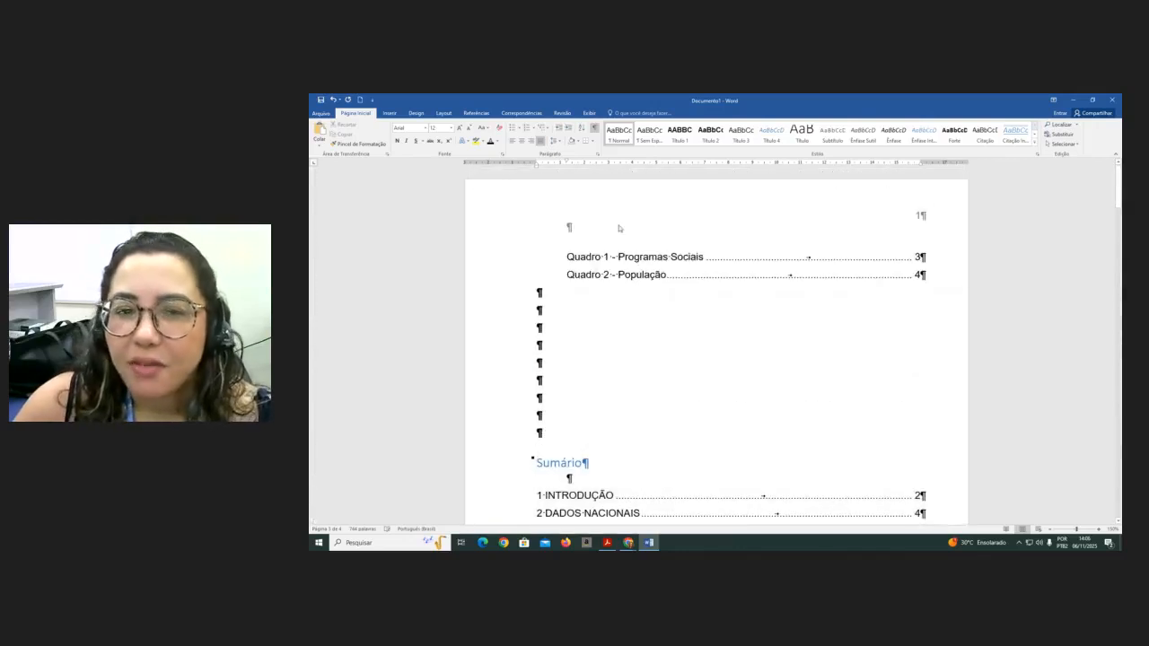
{"action": "left_click", "coordinate": [565, 258]}
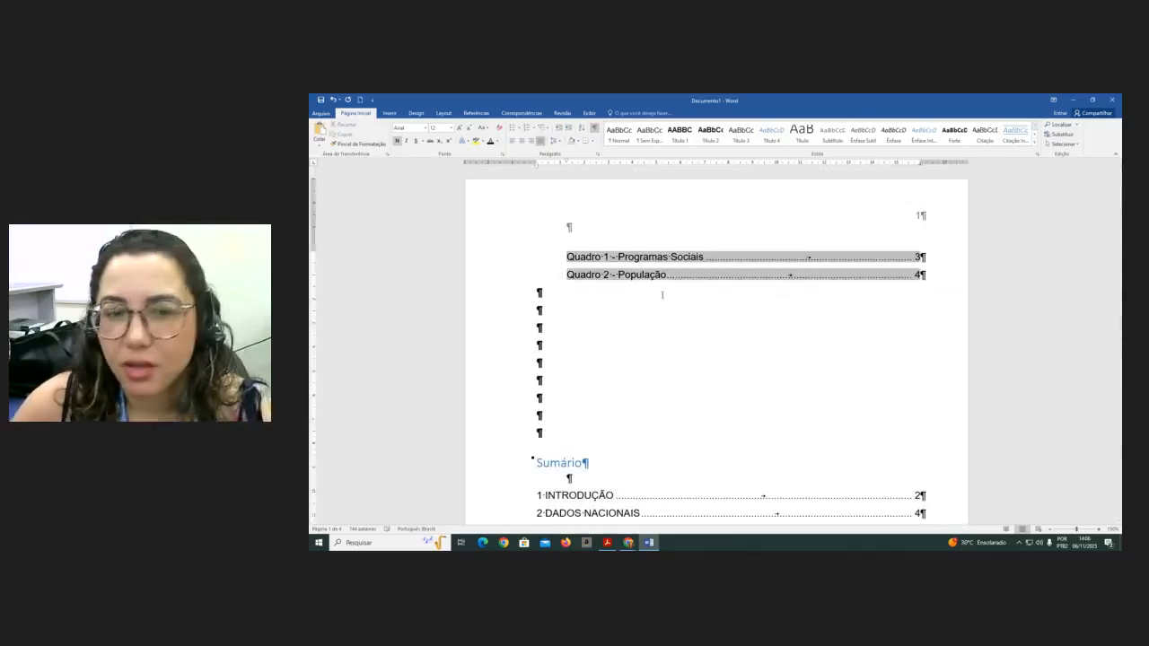
{"action": "key", "text": "Return"}
{"action": "key", "text": "Return"}
{"action": "key", "text": "Return"}
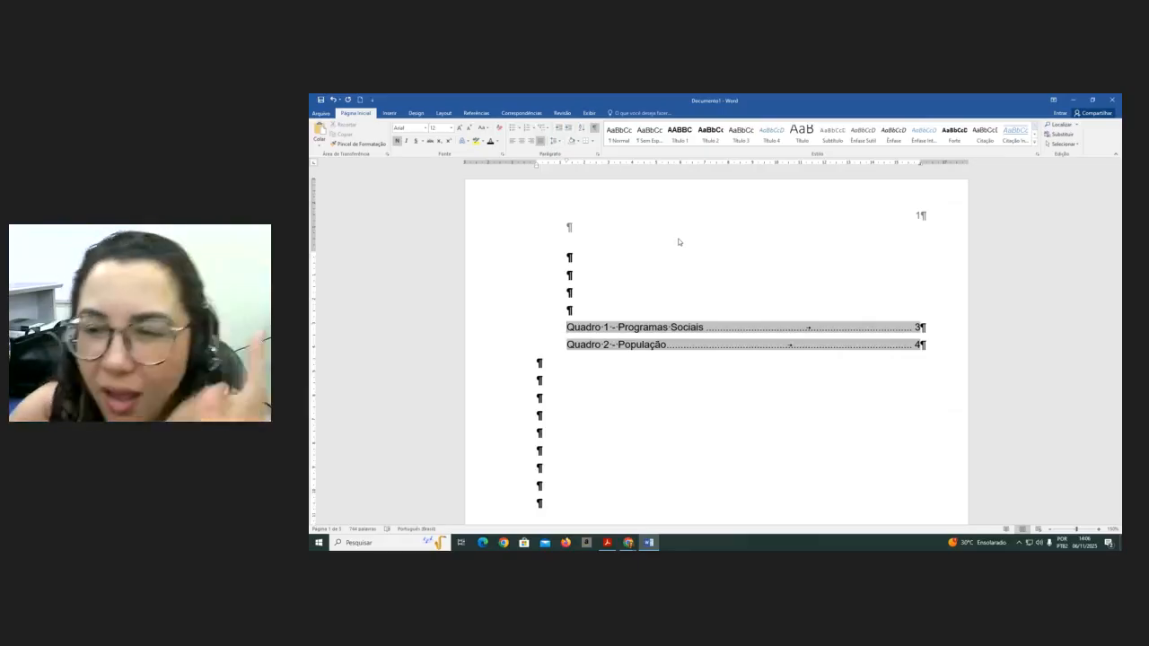
- Draw a text box about 1.8 × 2.3 cm over the page-number area on page 1 and set it to no outline
{"action": "left_click", "coordinate": [605, 272]}
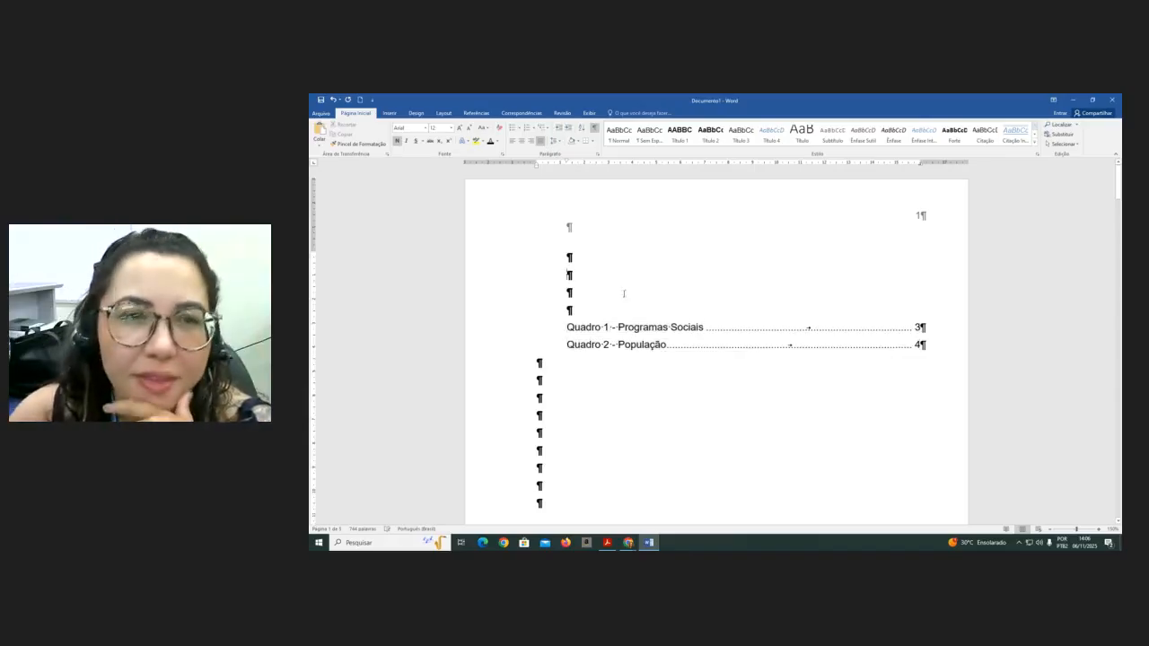
{"action": "left_click", "coordinate": [389, 113]}
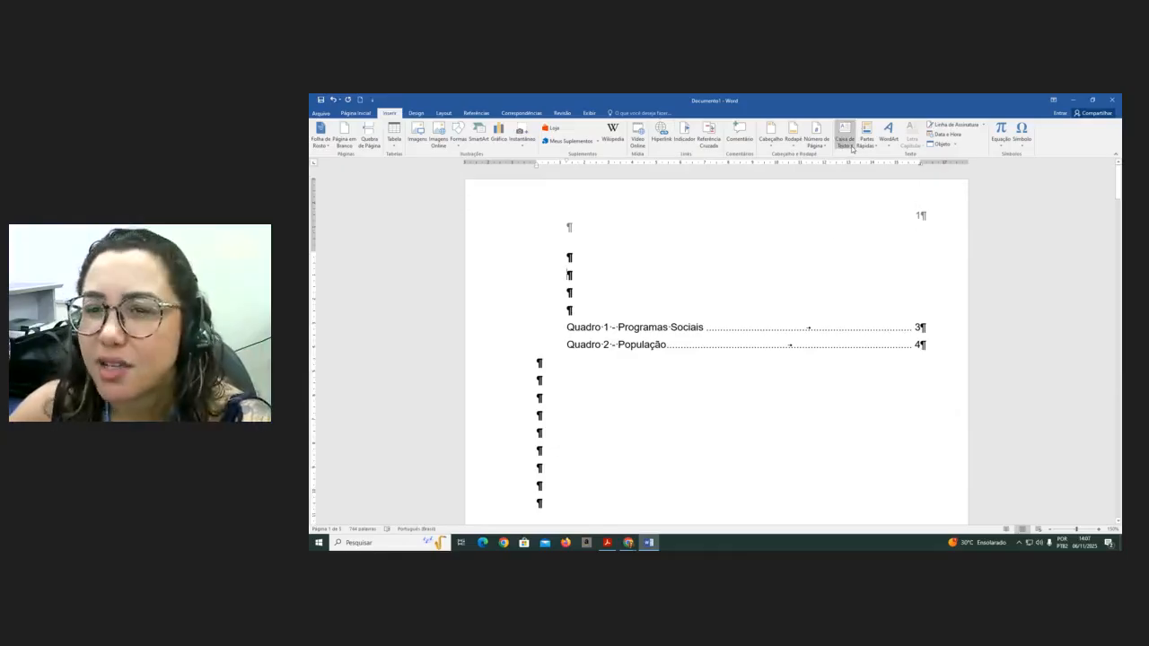
{"action": "left_click", "coordinate": [848, 143]}
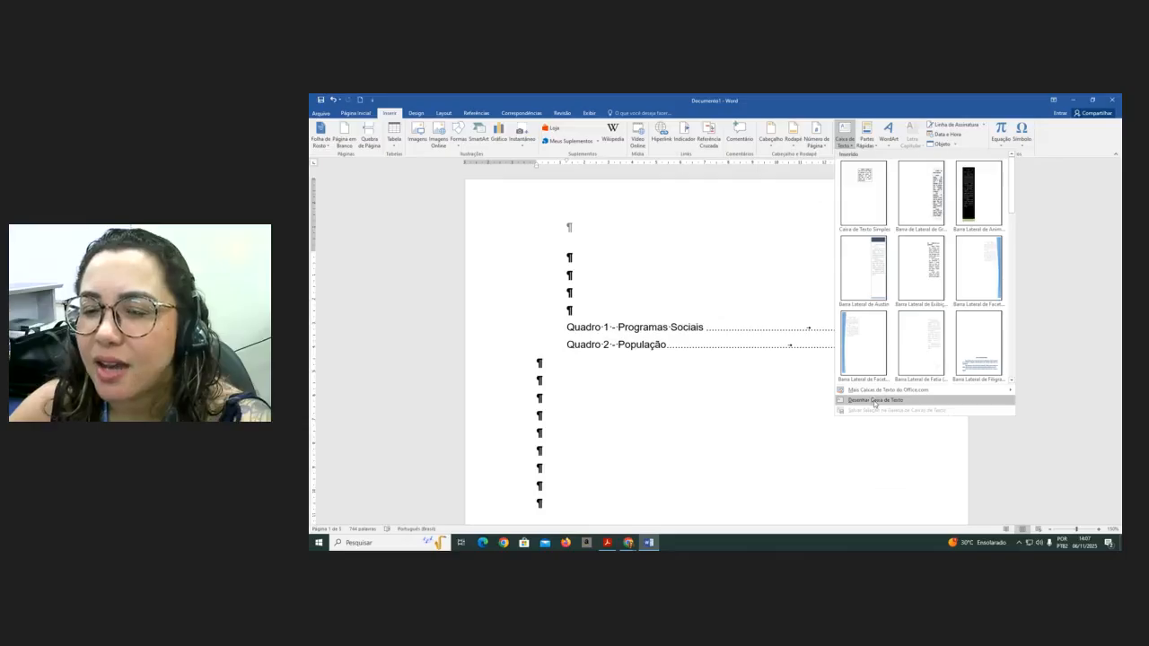
{"action": "left_click", "coordinate": [874, 401]}
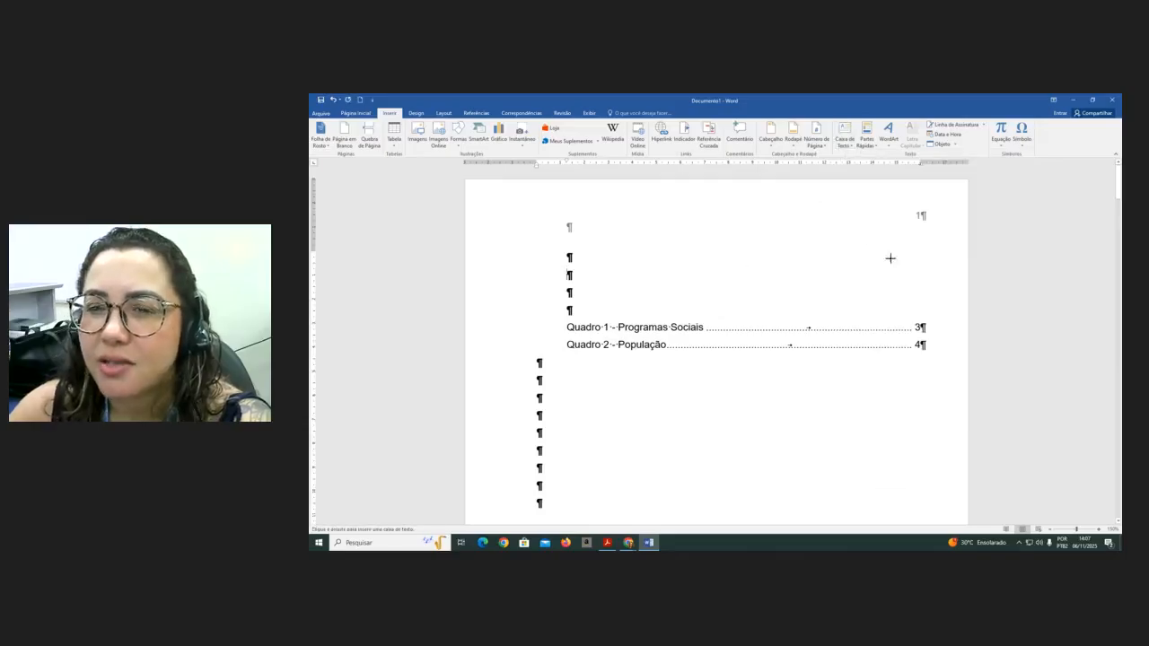
{"action": "left_click_drag", "start_coordinate": [873, 196], "coordinate": [953, 238]}
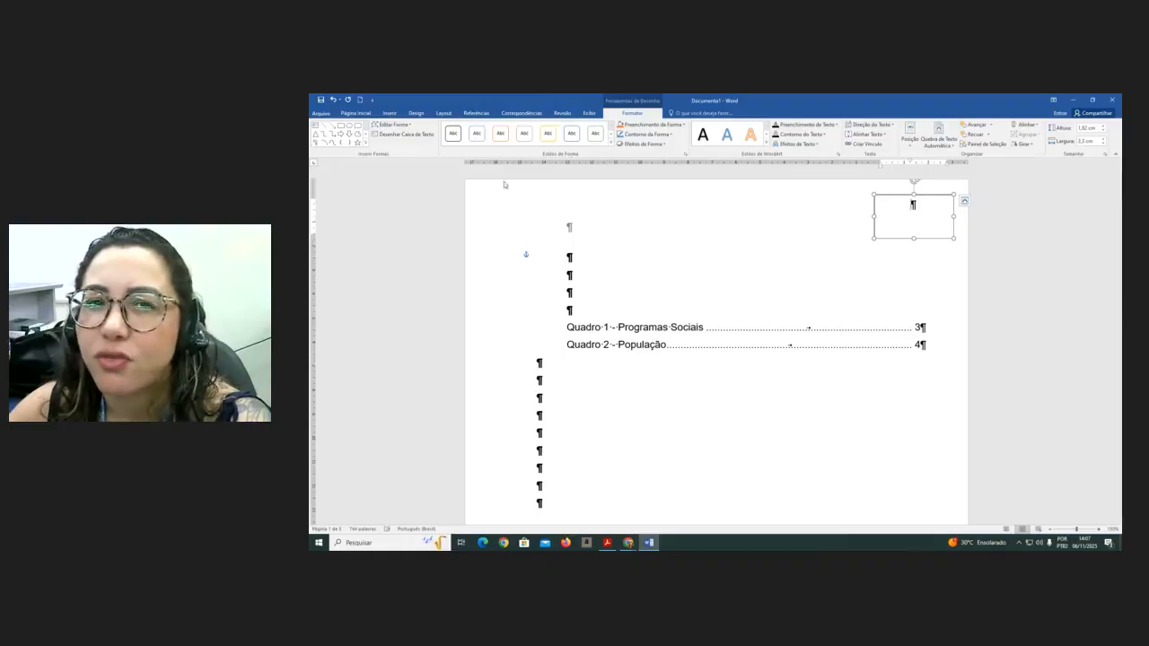
{"action": "left_click", "coordinate": [672, 136]}
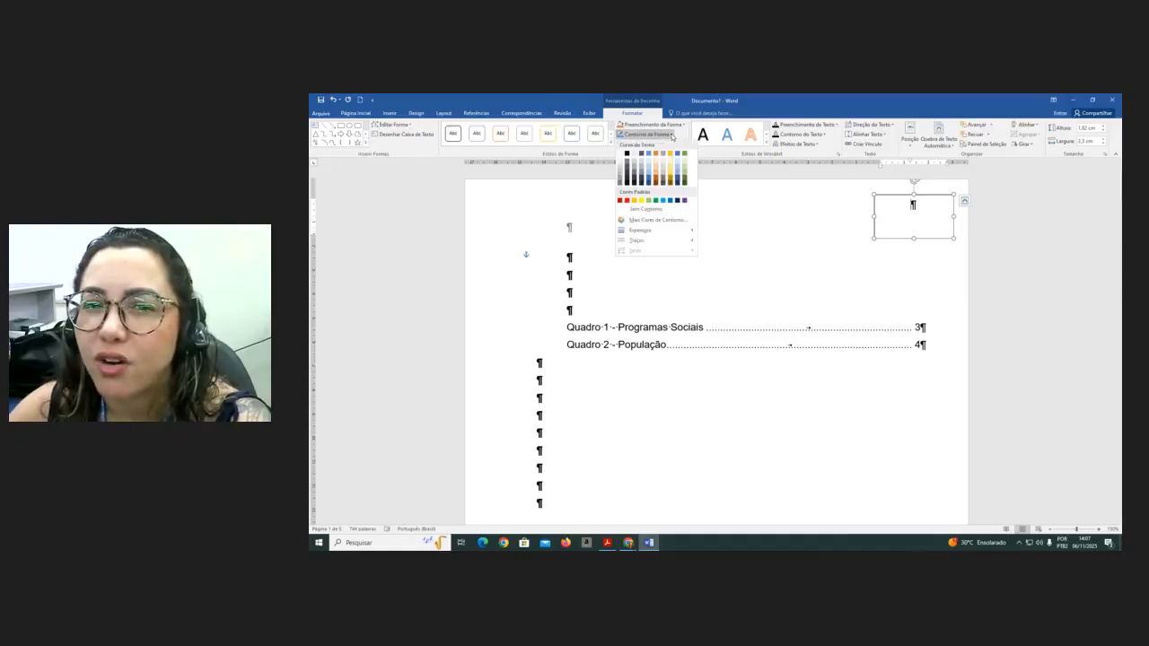
{"action": "left_click", "coordinate": [660, 210]}
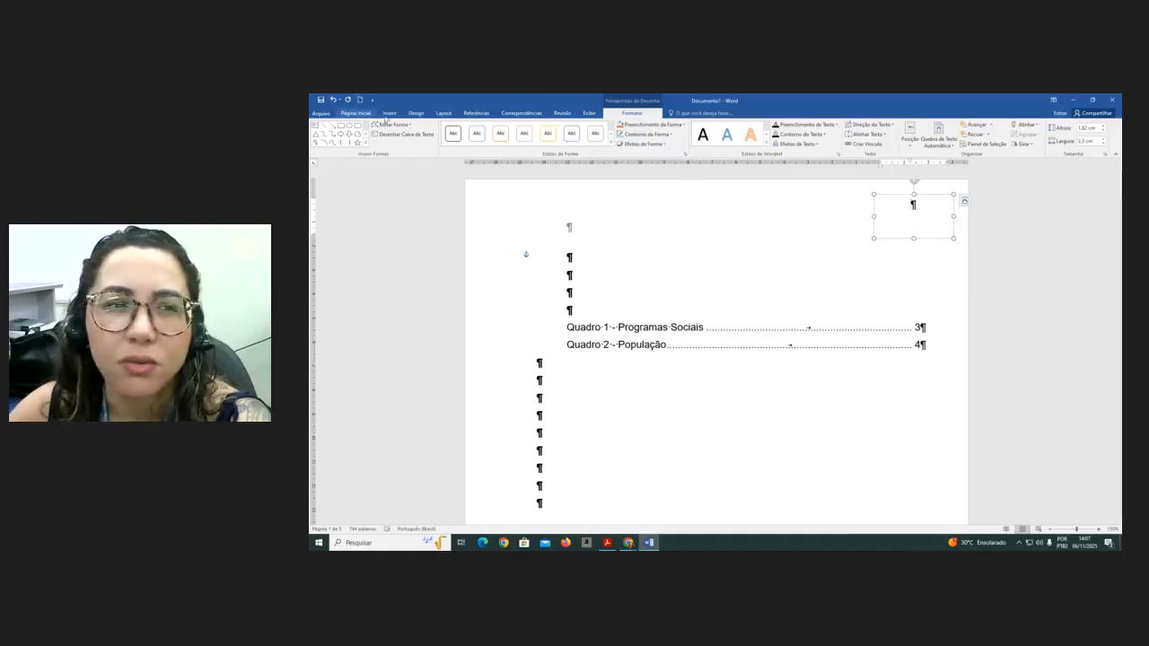
- Hide formatting marks to check the layout of pages 1 and 2
{"action": "left_click", "coordinate": [356, 113]}
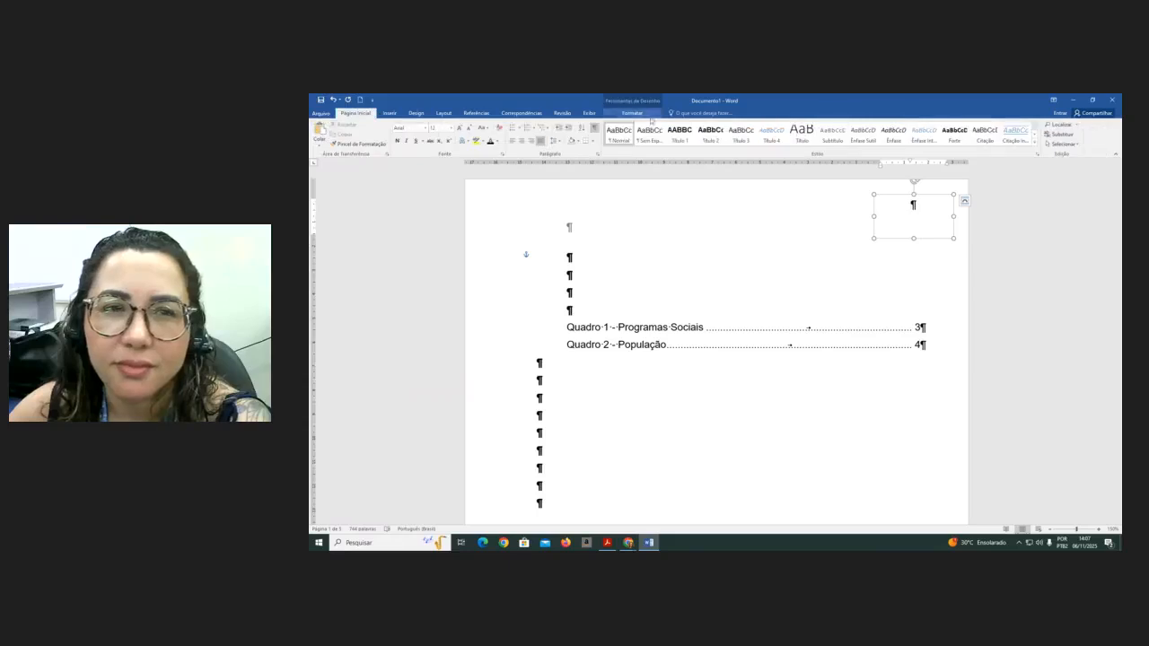
{"action": "left_click", "coordinate": [594, 128]}
{"action": "left_click", "coordinate": [565, 500]}
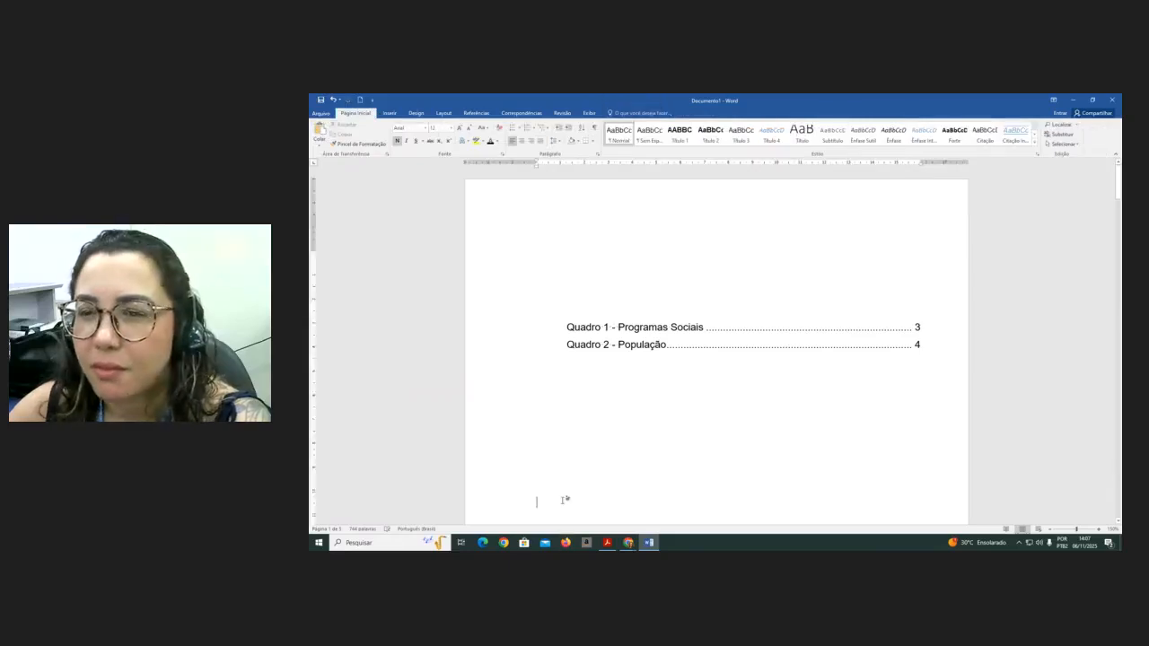
{"action": "scroll", "coordinate": [562, 499], "scroll_direction": "down", "scroll_amount": 10}
{"action": "scroll", "coordinate": [543, 415], "scroll_direction": "down", "scroll_amount": 5}
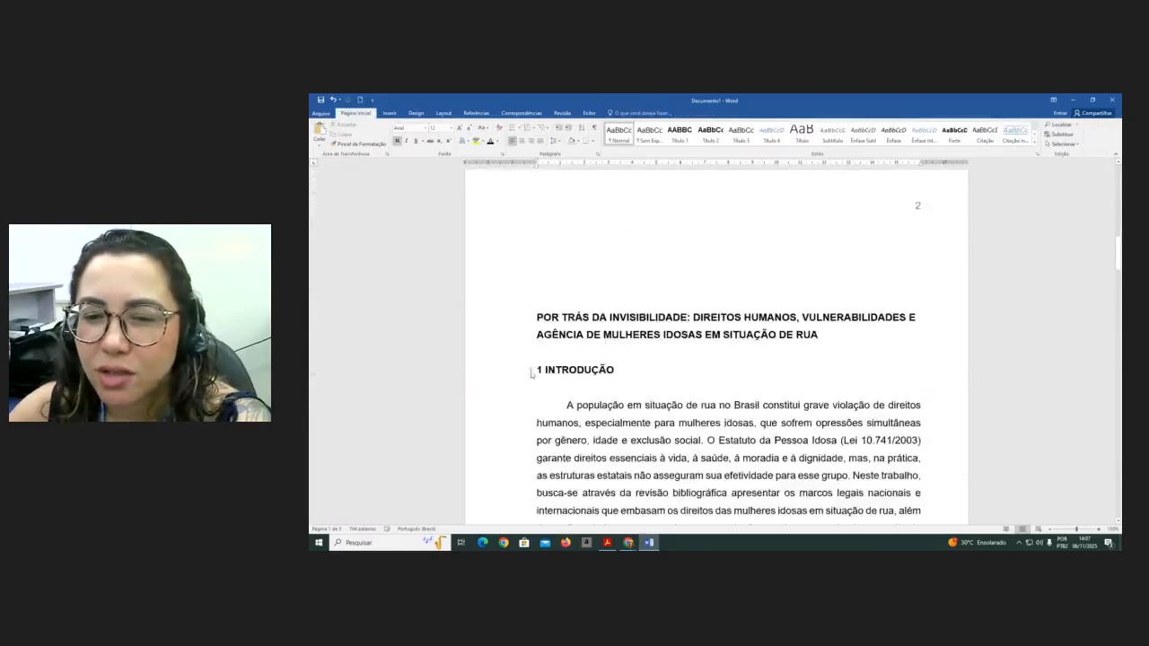
{"action": "scroll", "coordinate": [546, 355], "scroll_direction": "up", "scroll_amount": 2}
- Show formatting marks and delete the four blank lines above the title on page 2
{"action": "left_click", "coordinate": [593, 128]}
{"action": "left_click", "coordinate": [553, 339]}
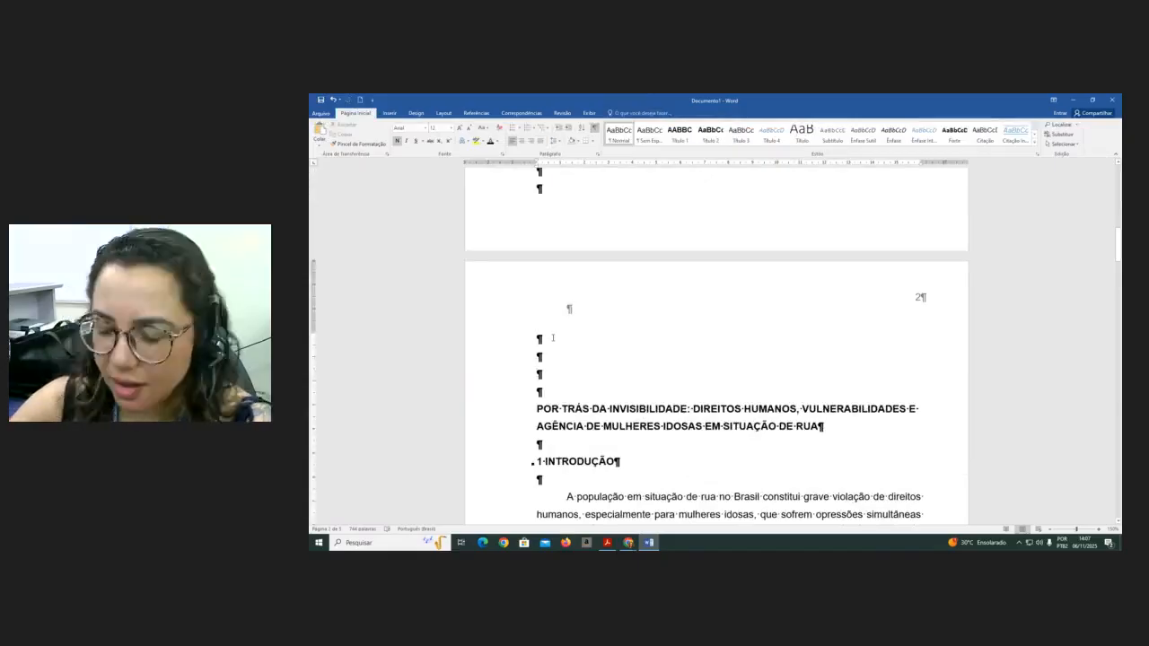
{"action": "key", "text": "Delete"}
{"action": "key", "text": "Delete"}
{"action": "key", "text": "Delete"}
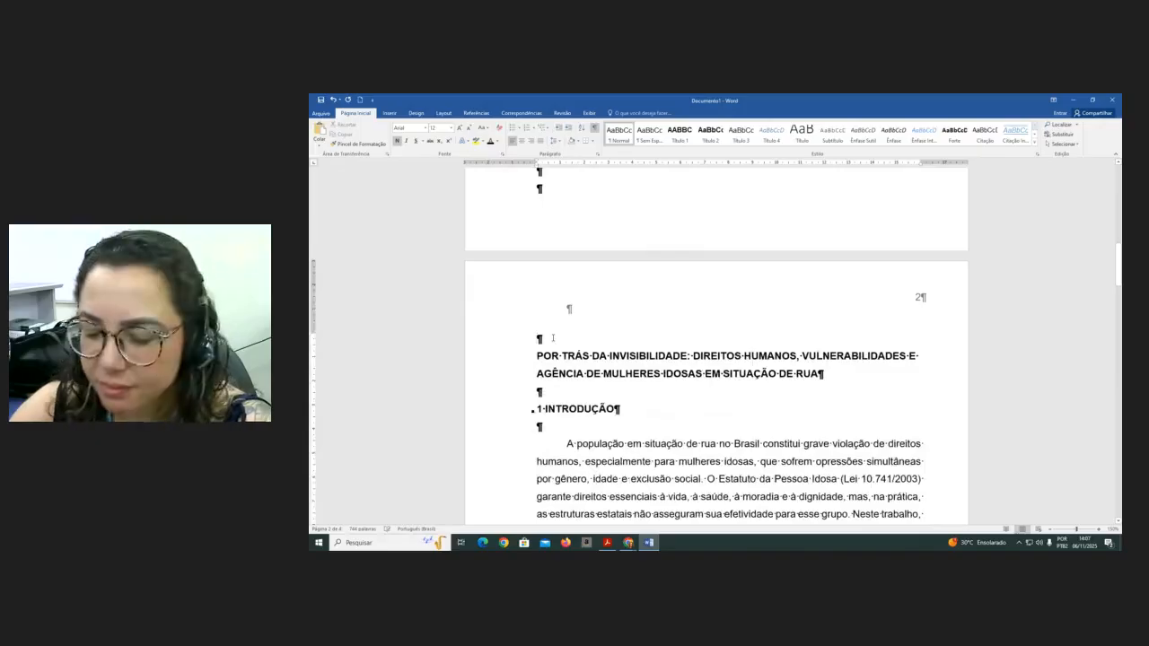
{"action": "key", "text": "Delete"}
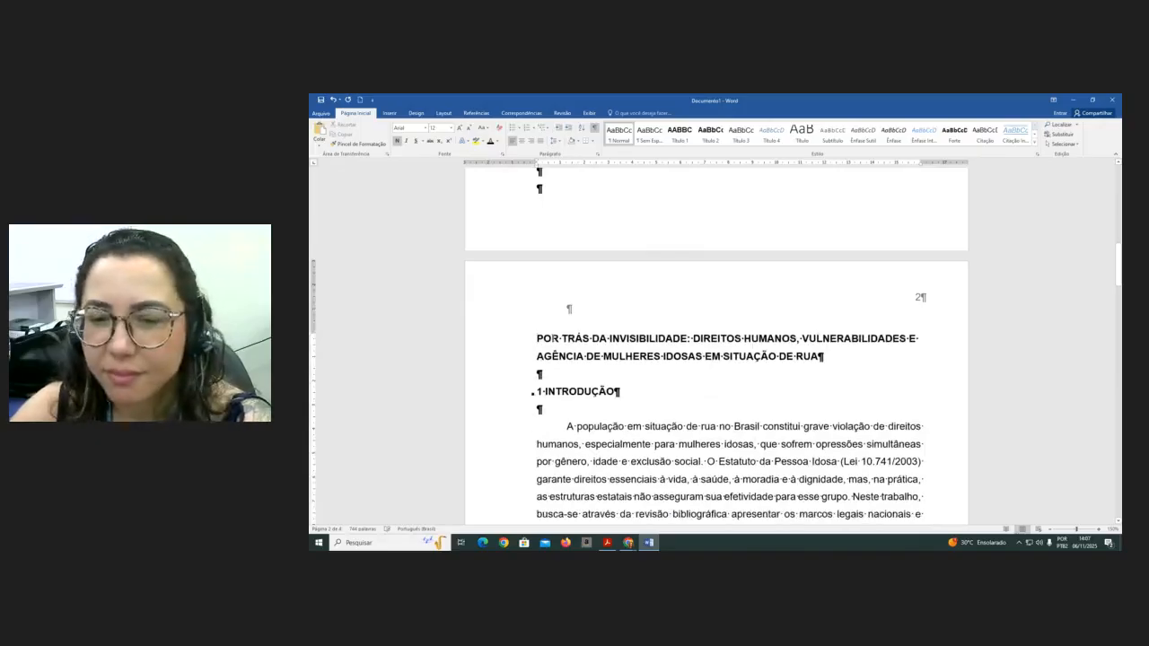
- Insert a new list of illustrations with the Quadro caption label below the existing list, without replacing it
{"action": "scroll", "coordinate": [688, 278], "scroll_direction": "up", "scroll_amount": 10}
{"action": "scroll", "coordinate": [688, 279], "scroll_direction": "up", "scroll_amount": 1}
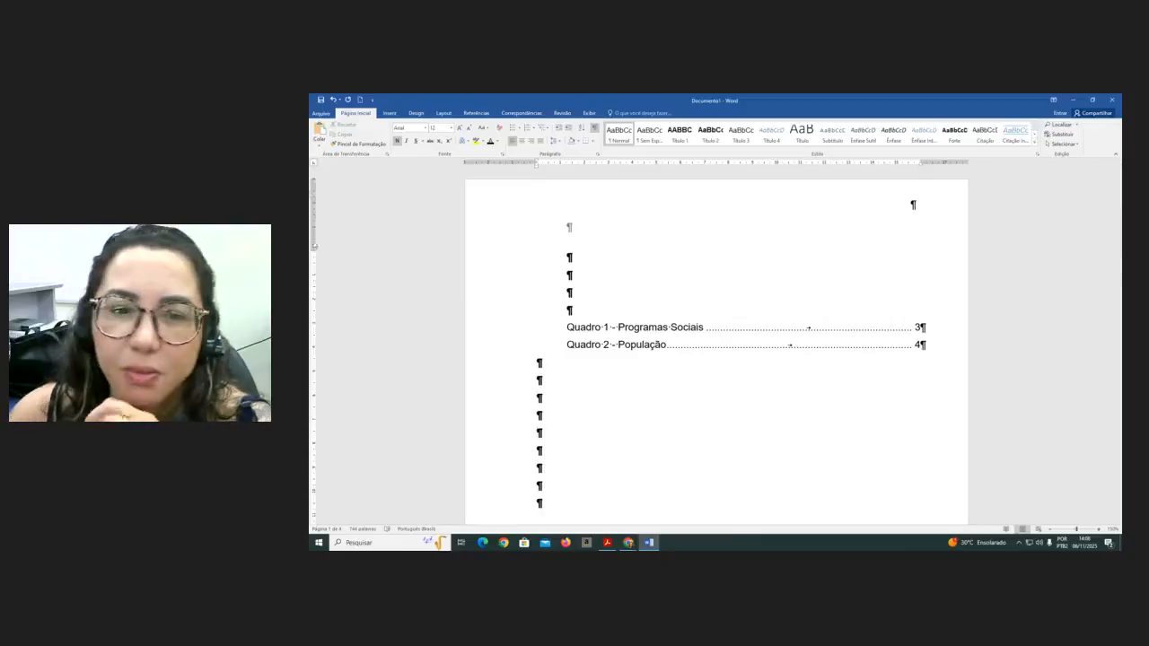
{"action": "left_click", "coordinate": [500, 420]}
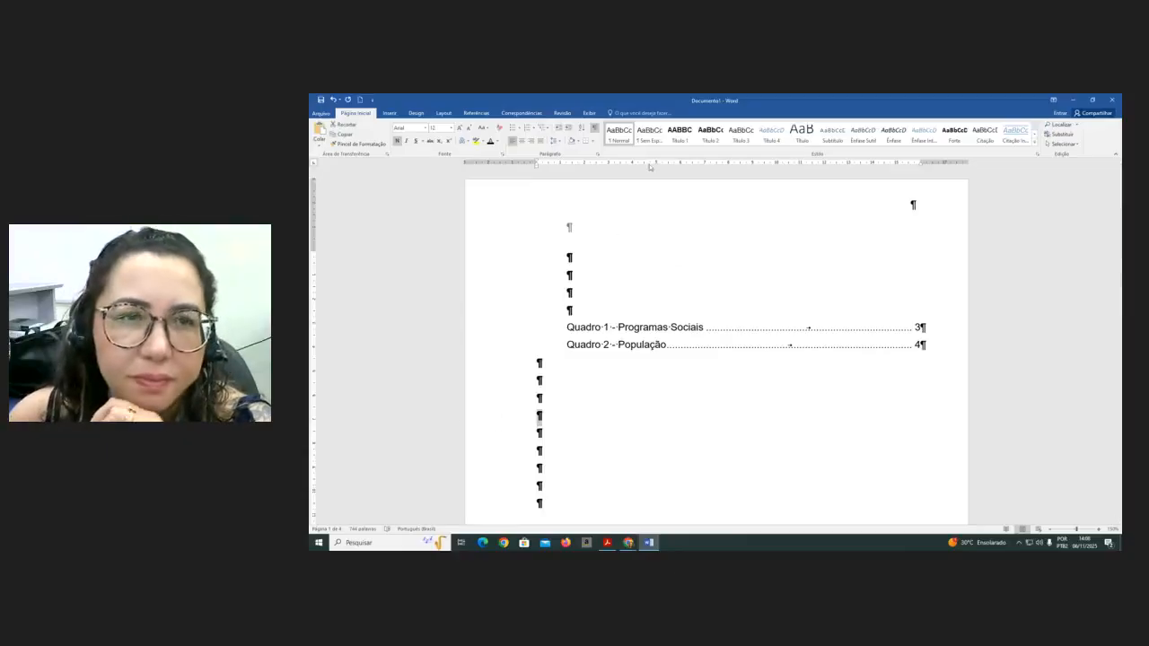
{"action": "left_click", "coordinate": [476, 113]}
{"action": "left_click", "coordinate": [660, 125]}
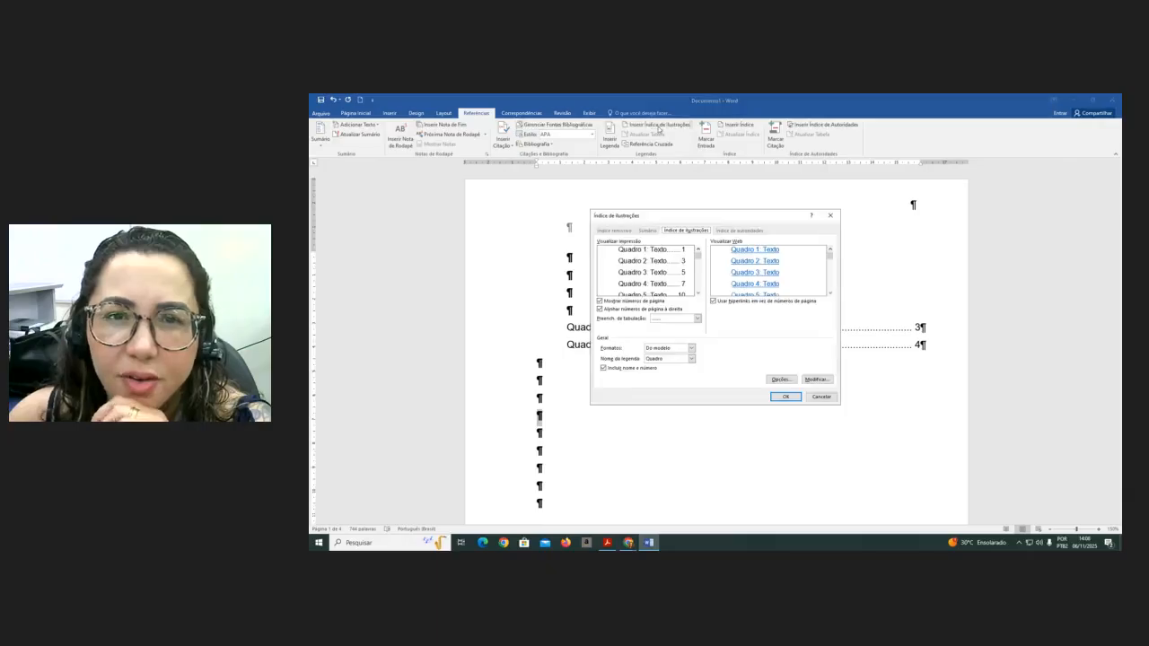
{"action": "left_click", "coordinate": [692, 358]}
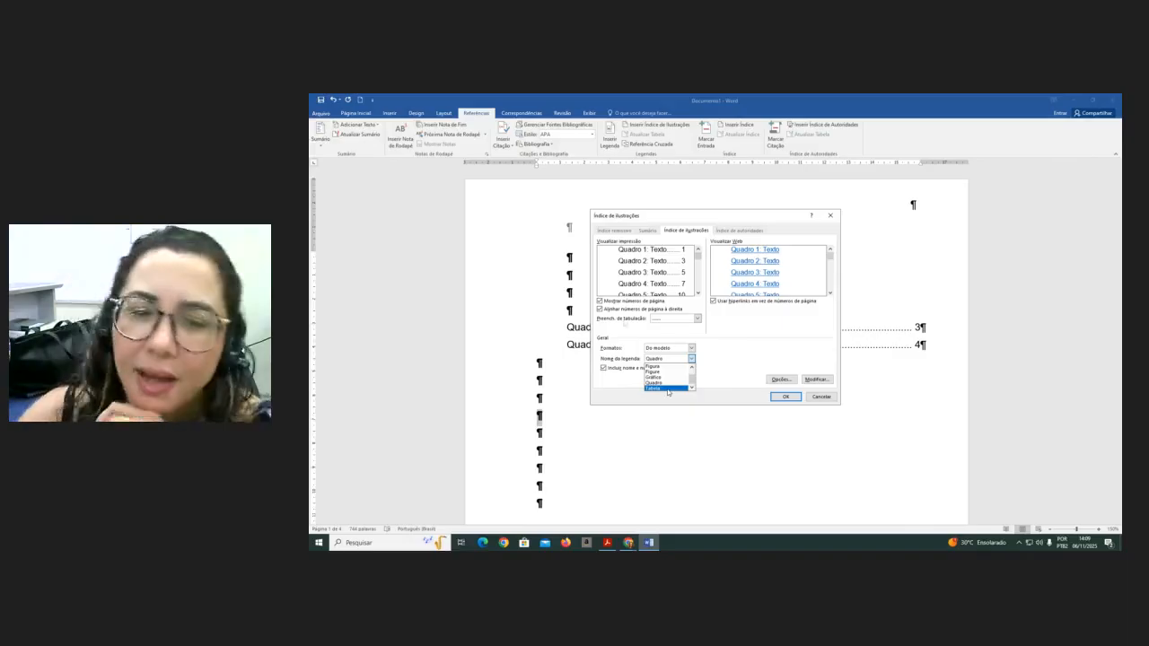
{"action": "left_click", "coordinate": [663, 383]}
{"action": "left_click", "coordinate": [786, 397]}
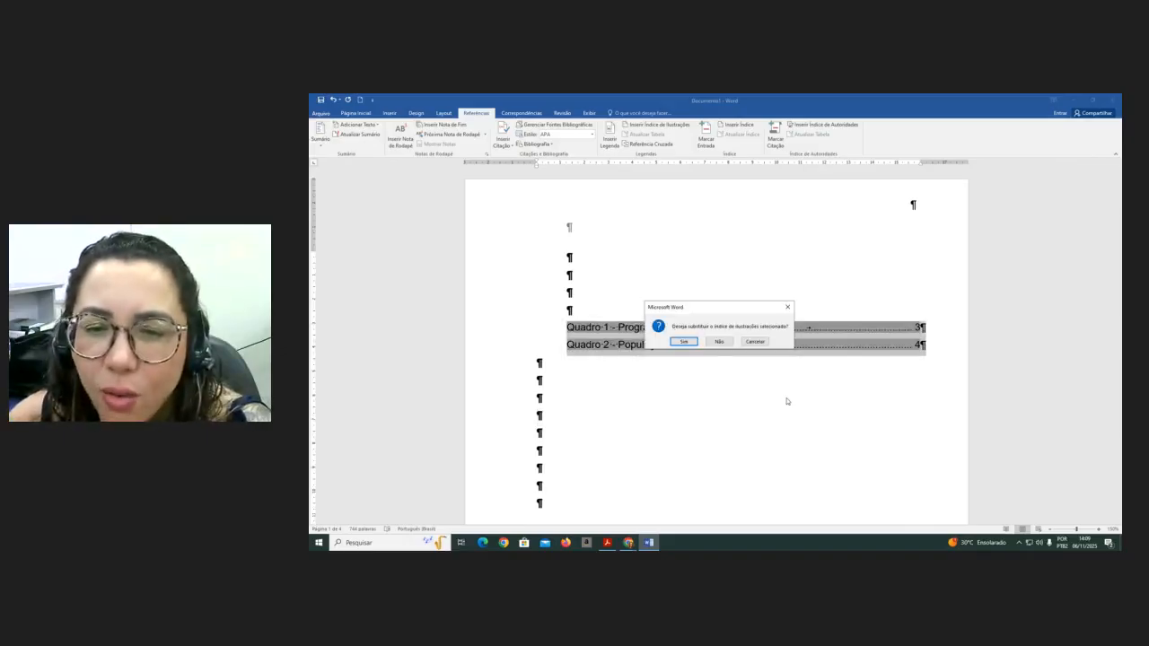
{"action": "left_click", "coordinate": [719, 342]}
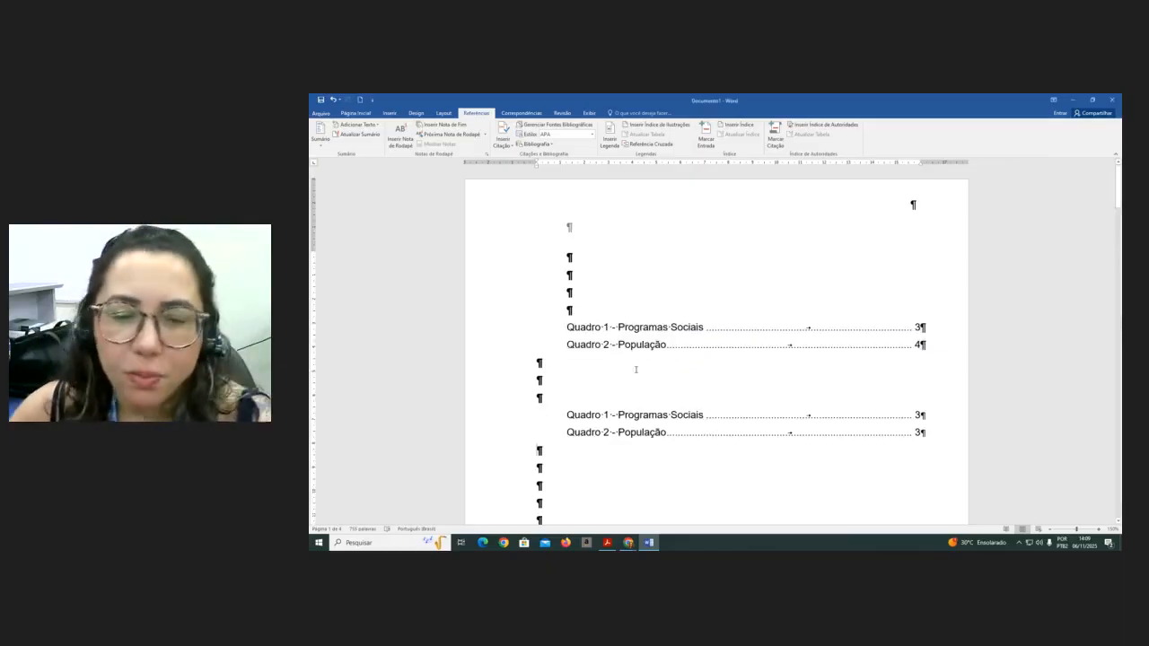
- Delete the extra blank lines above the '2.1.1 Centro POP' heading on page 4
{"action": "scroll", "coordinate": [702, 363], "scroll_direction": "down", "scroll_amount": 10}
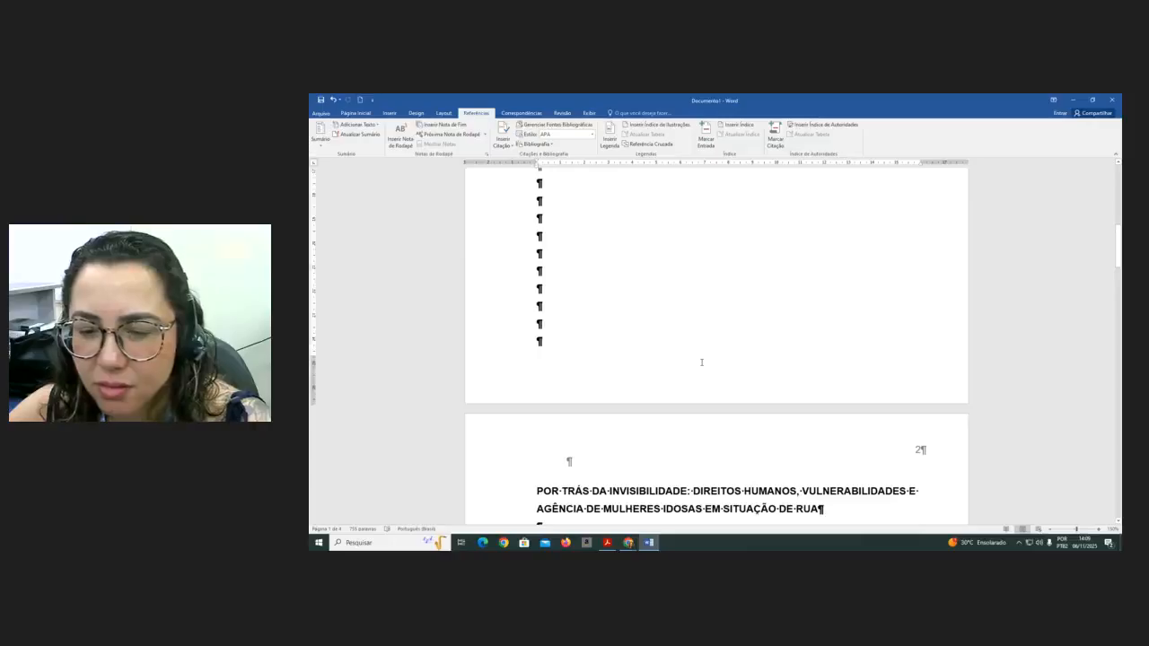
{"action": "scroll", "coordinate": [749, 393], "scroll_direction": "down", "scroll_amount": 4}
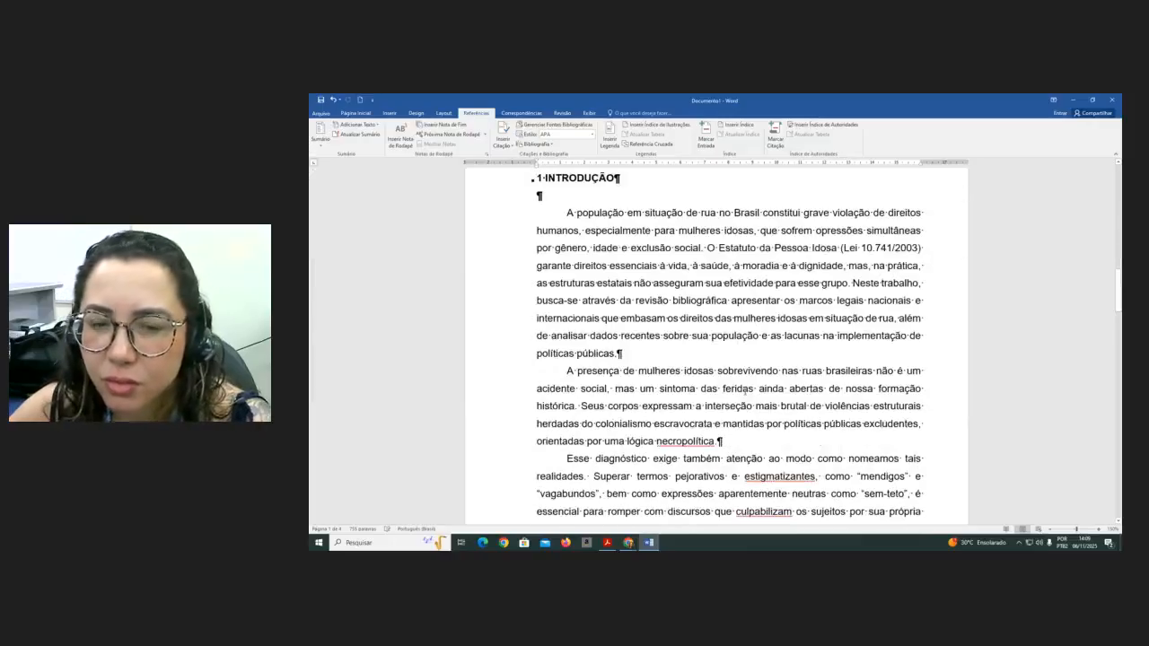
{"action": "scroll", "coordinate": [745, 393], "scroll_direction": "down", "scroll_amount": 4}
{"action": "scroll", "coordinate": [744, 392], "scroll_direction": "down", "scroll_amount": 8}
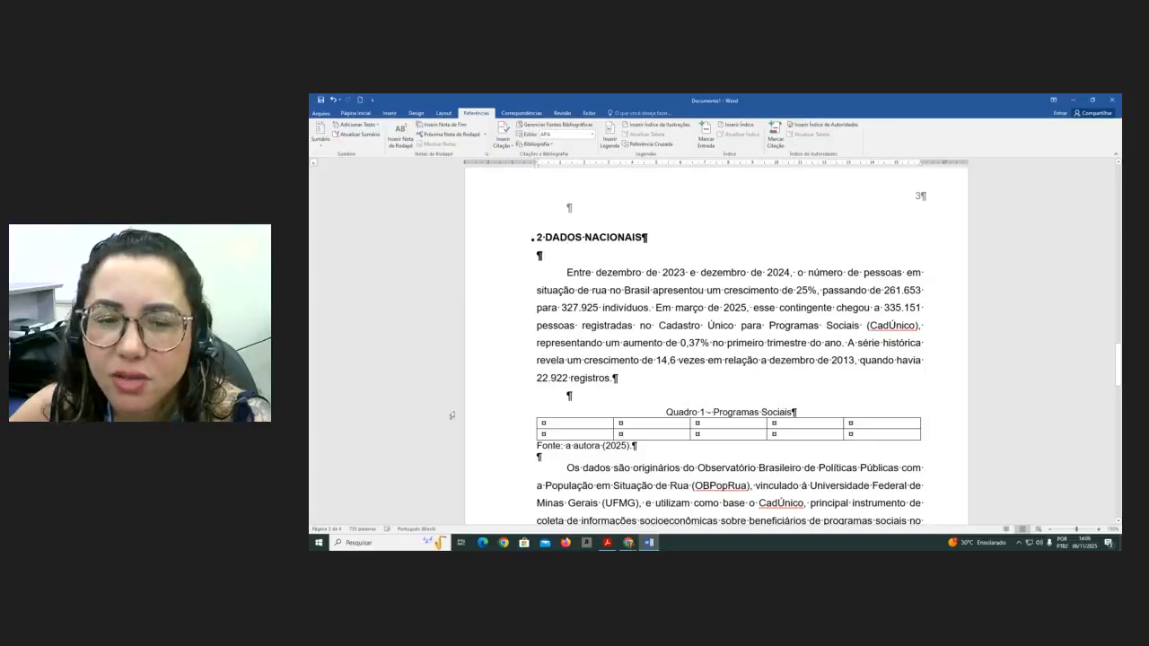
{"action": "scroll", "coordinate": [453, 416], "scroll_direction": "down", "scroll_amount": 7}
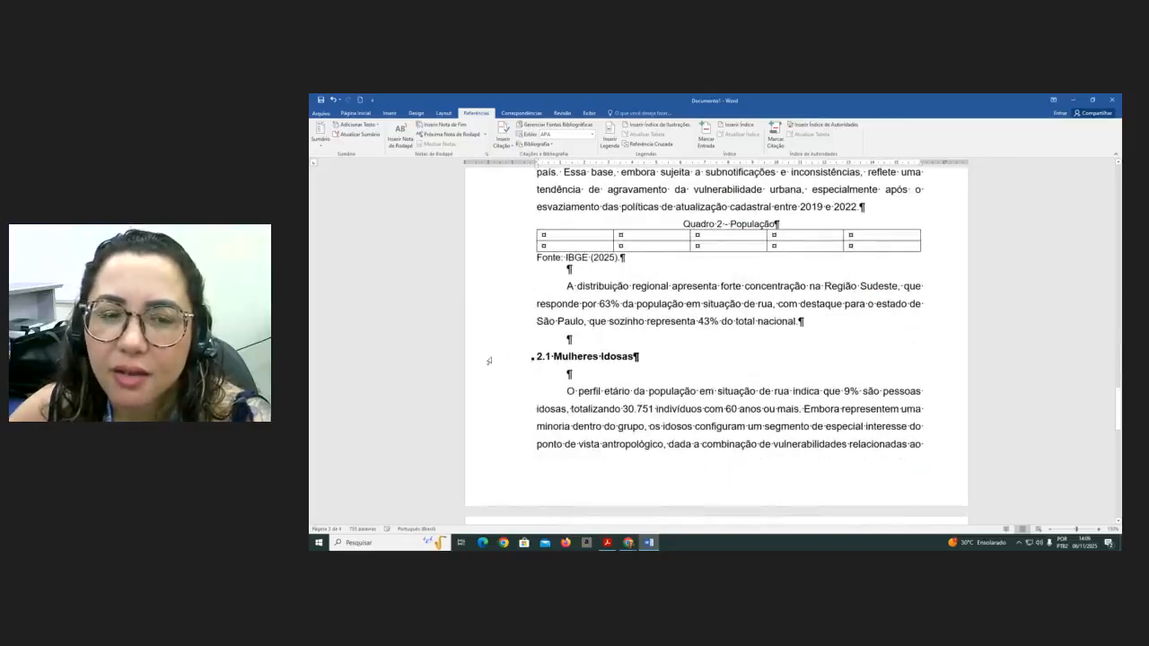
{"action": "scroll", "coordinate": [494, 312], "scroll_direction": "up", "scroll_amount": 7}
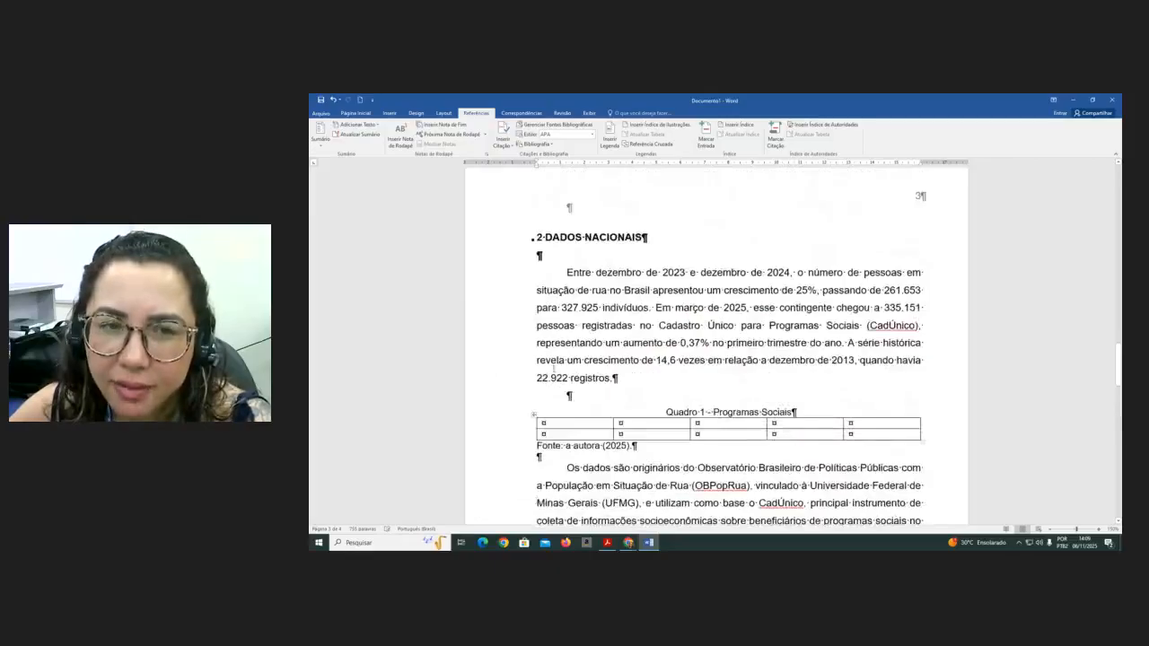
{"action": "scroll", "coordinate": [537, 503], "scroll_direction": "down", "scroll_amount": 7}
{"action": "scroll", "coordinate": [522, 184], "scroll_direction": "down", "scroll_amount": 3}
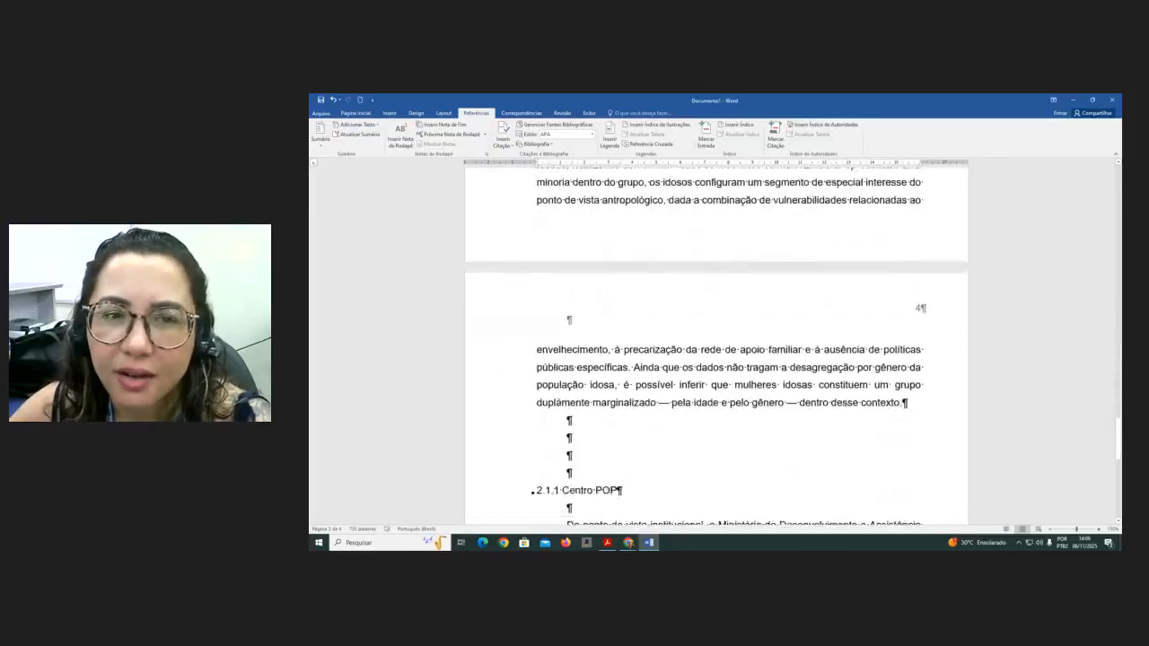
{"action": "key", "text": "Delete"}
{"action": "key", "text": "Delete"}
{"action": "key", "text": "Delete"}
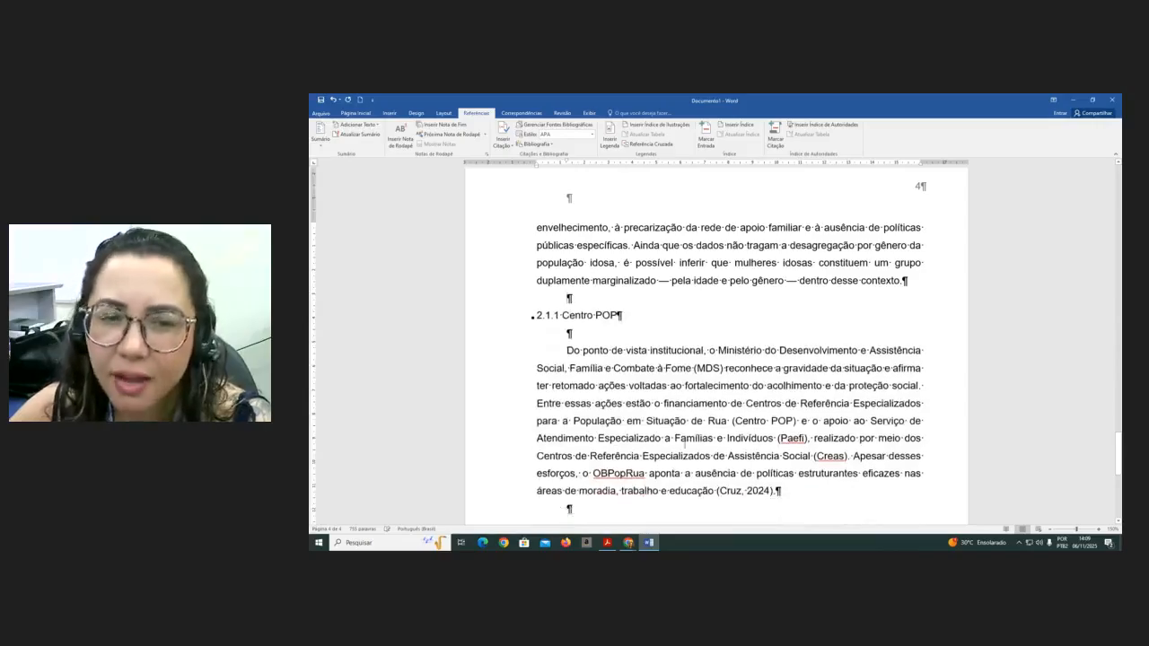
- Review the Quadro 1 and Quadro 2 tables on page 3
{"action": "scroll", "coordinate": [685, 443], "scroll_direction": "up", "scroll_amount": 6}
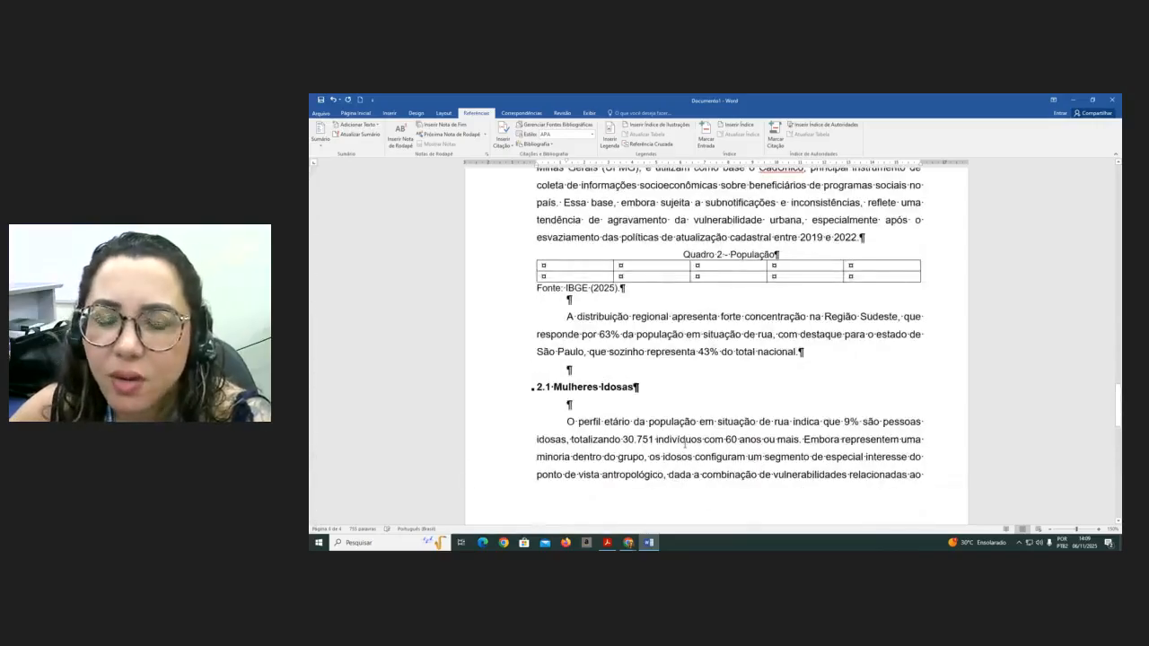
{"action": "scroll", "coordinate": [685, 444], "scroll_direction": "up", "scroll_amount": 3}
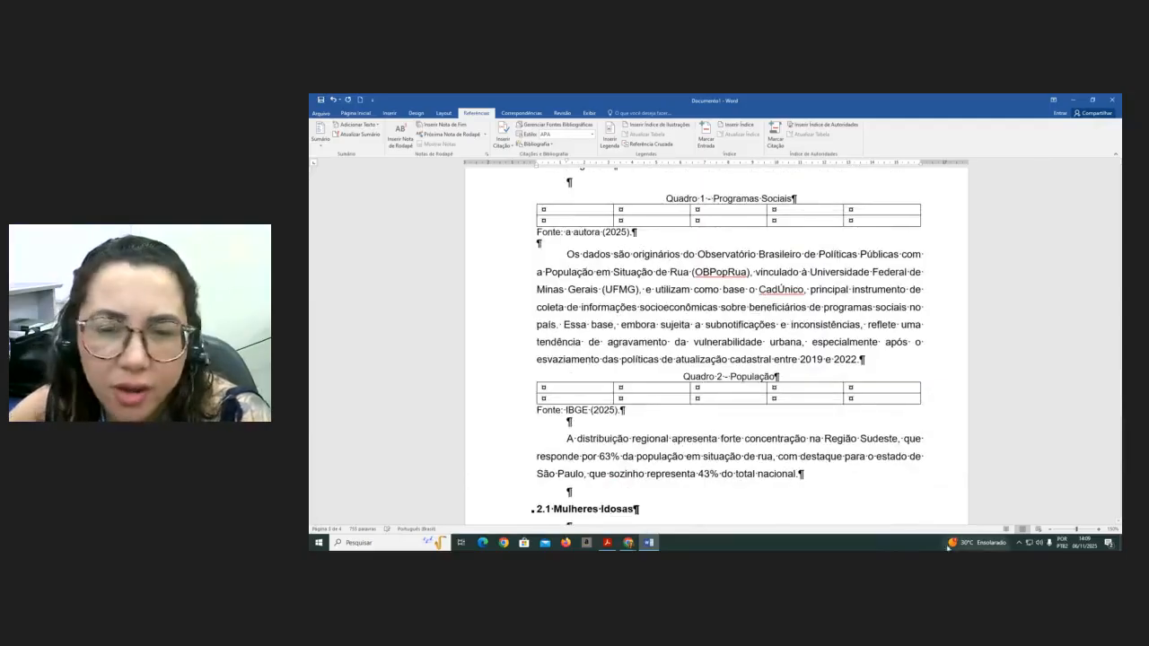
{"action": "scroll", "coordinate": [878, 498], "scroll_direction": "up", "scroll_amount": 3}
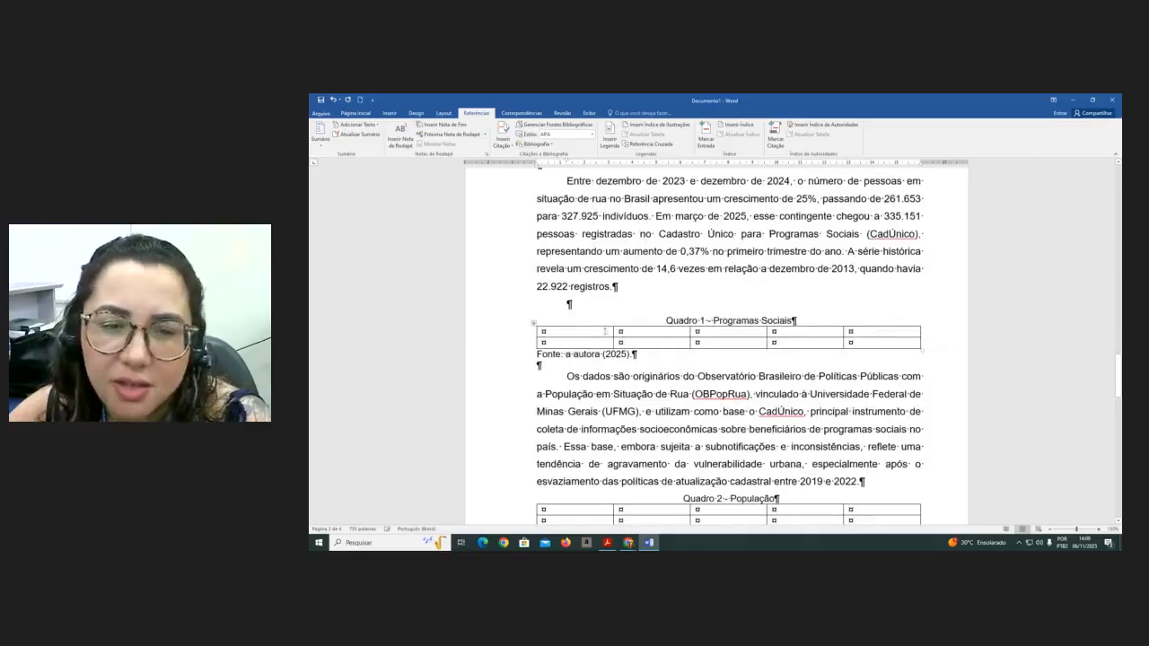
- Scroll through pages 3 and 4 to review the Quadro 1 and Quadro 2 tables and the following sections
{"action": "scroll", "coordinate": [607, 332], "scroll_direction": "up", "scroll_amount": 2}
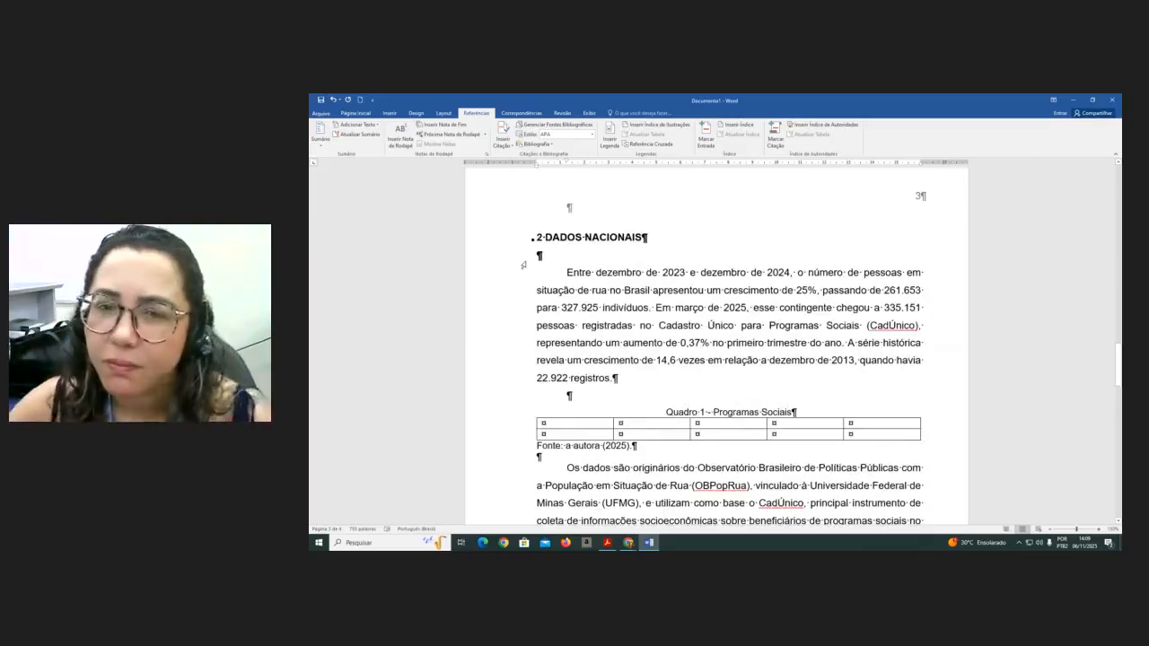
{"action": "scroll", "coordinate": [524, 265], "scroll_direction": "down", "scroll_amount": 2}
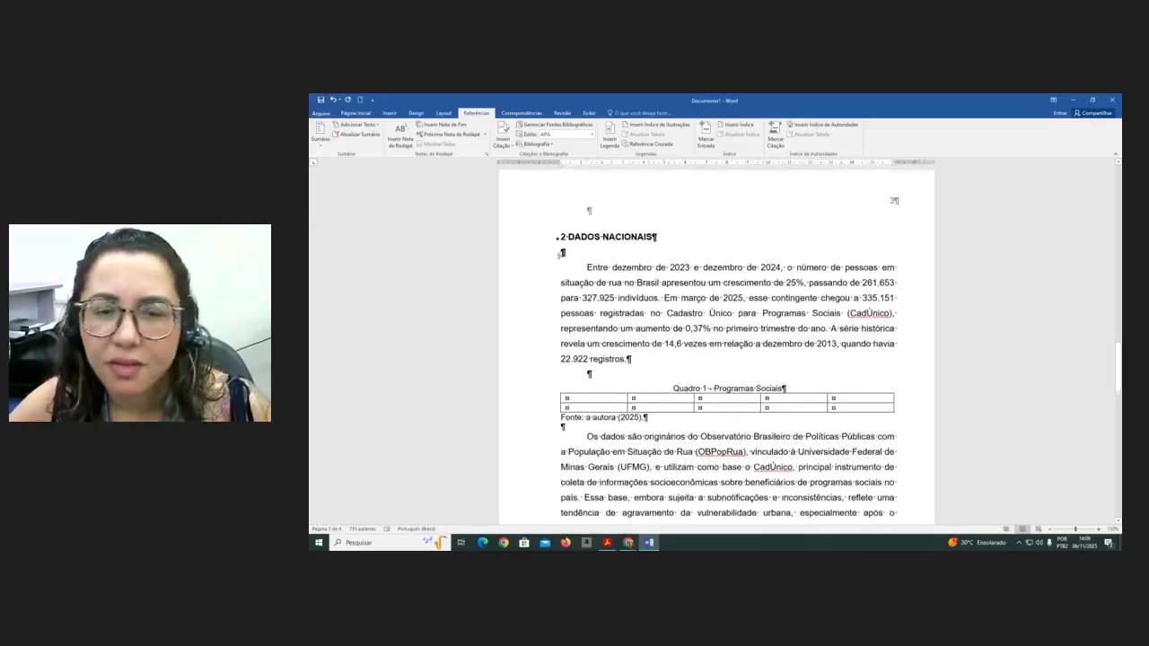
{"action": "scroll", "coordinate": [563, 253], "scroll_direction": "down", "scroll_amount": 1}
{"action": "scroll", "coordinate": [563, 253], "scroll_direction": "down", "scroll_amount": 1}
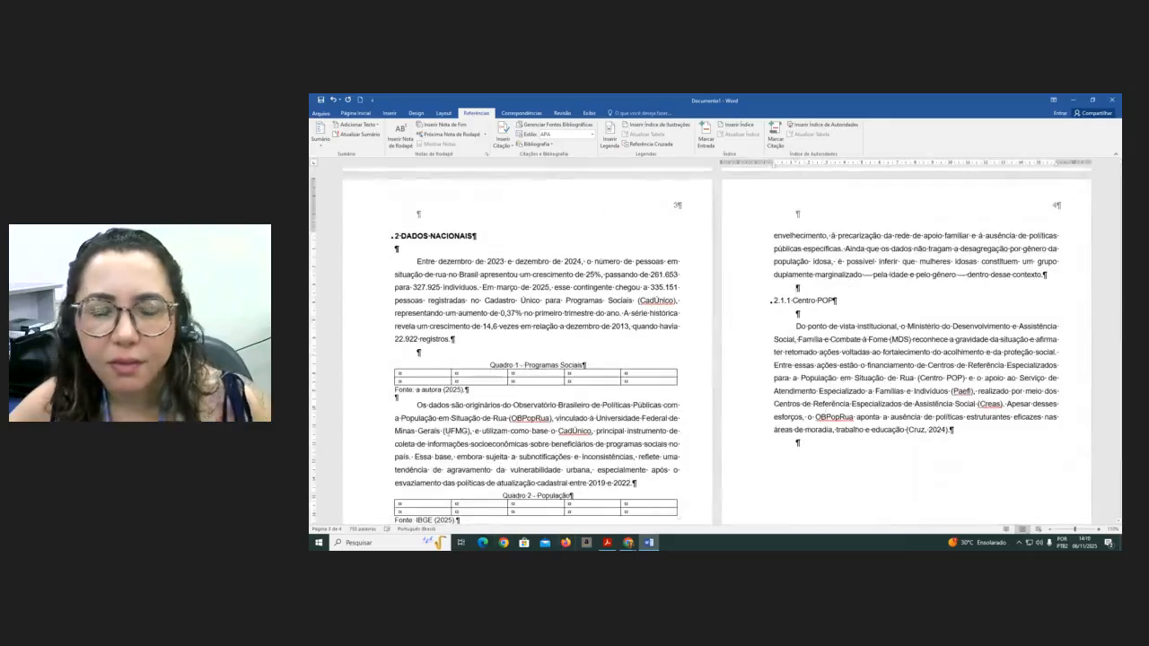
{"action": "scroll", "coordinate": [434, 310], "scroll_direction": "down", "scroll_amount": 2}
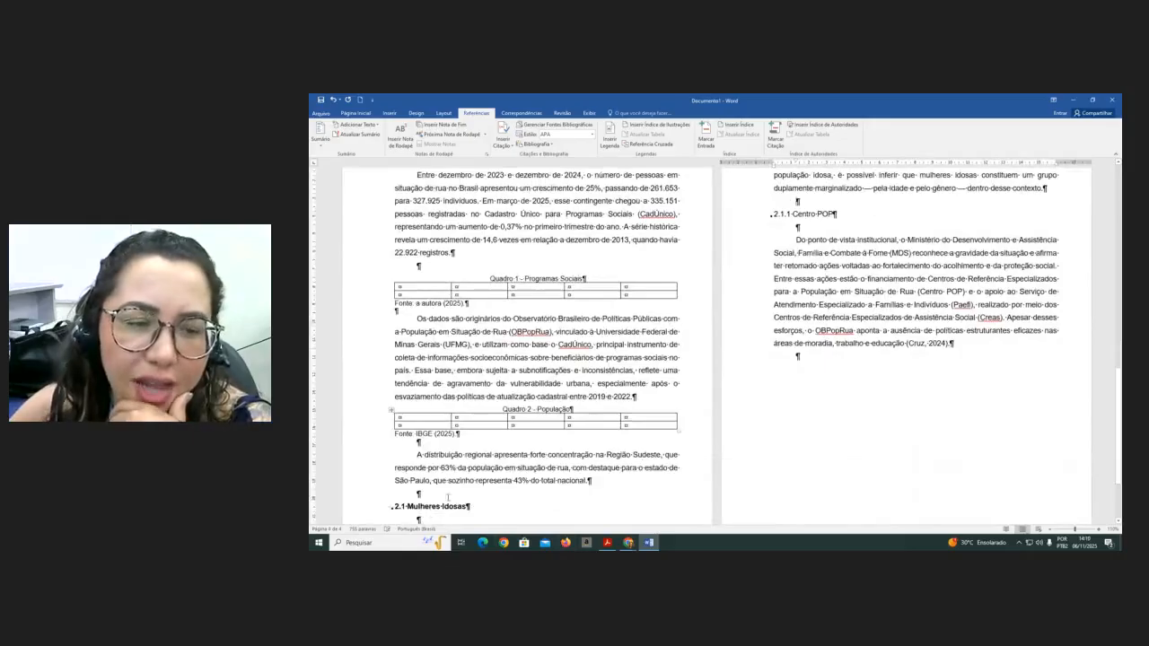
{"action": "scroll", "coordinate": [434, 508], "scroll_direction": "up", "scroll_amount": 1}
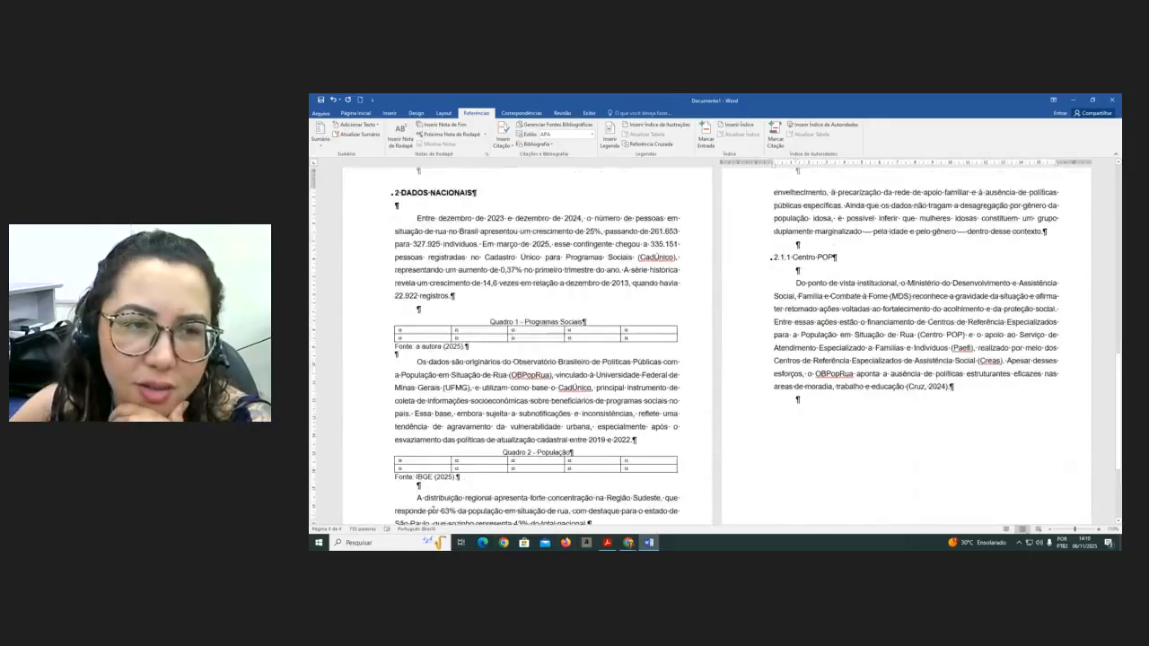
{"action": "scroll", "coordinate": [422, 490], "scroll_direction": "down", "scroll_amount": 1}
{"action": "scroll", "coordinate": [414, 483], "scroll_direction": "up", "scroll_amount": 1}
{"action": "scroll", "coordinate": [417, 483], "scroll_direction": "up", "scroll_amount": 1}
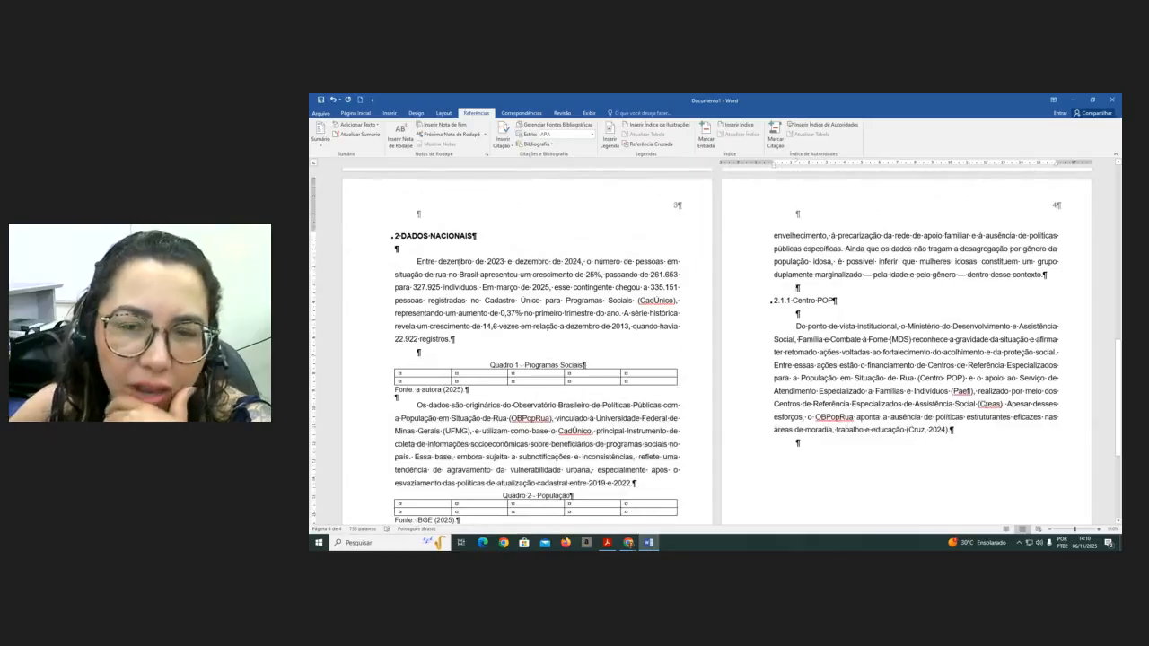
{"action": "scroll", "coordinate": [466, 256], "scroll_direction": "down", "scroll_amount": 2}
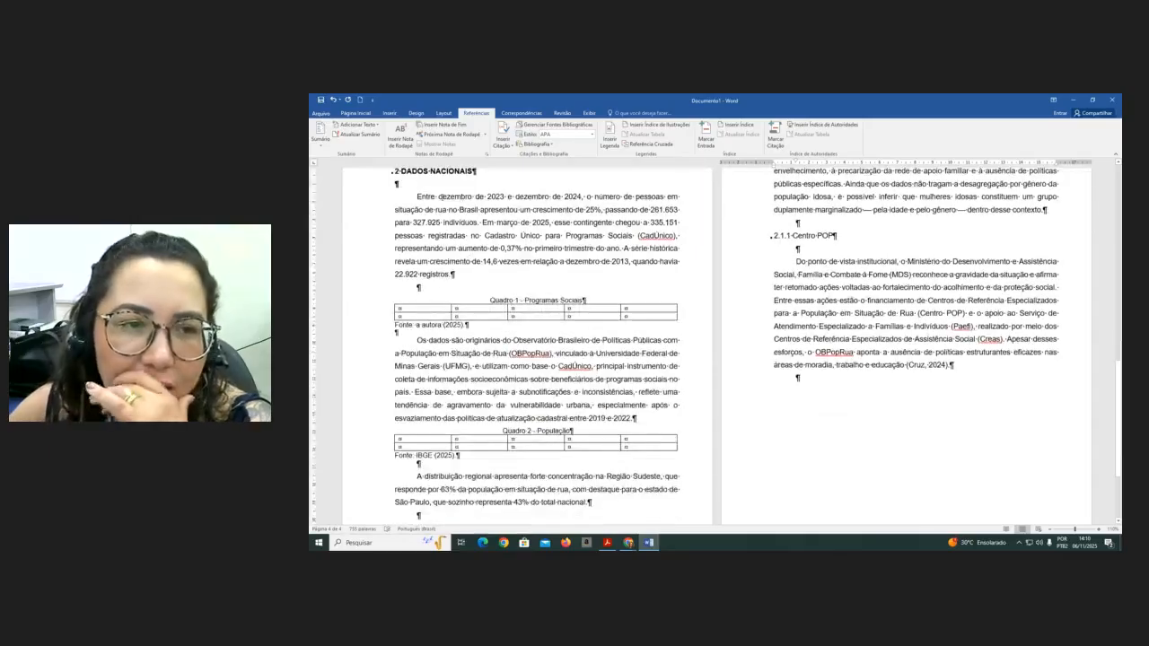
{"action": "scroll", "coordinate": [429, 458], "scroll_direction": "down", "scroll_amount": 2}
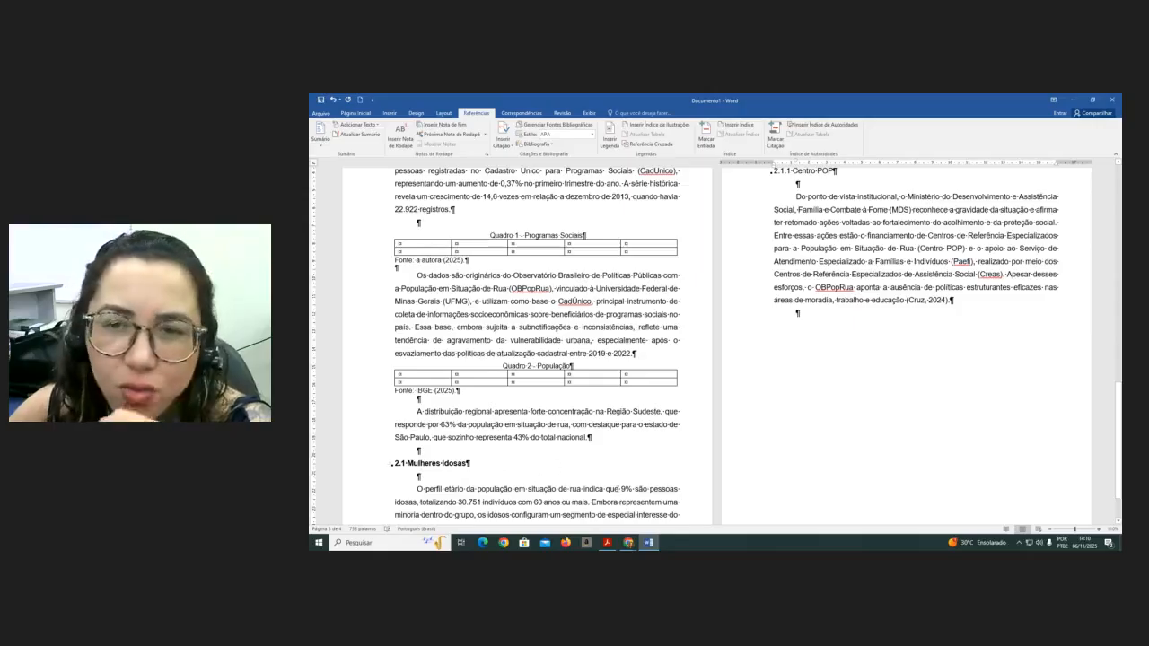
{"action": "scroll", "coordinate": [781, 289], "scroll_direction": "up", "scroll_amount": 1}
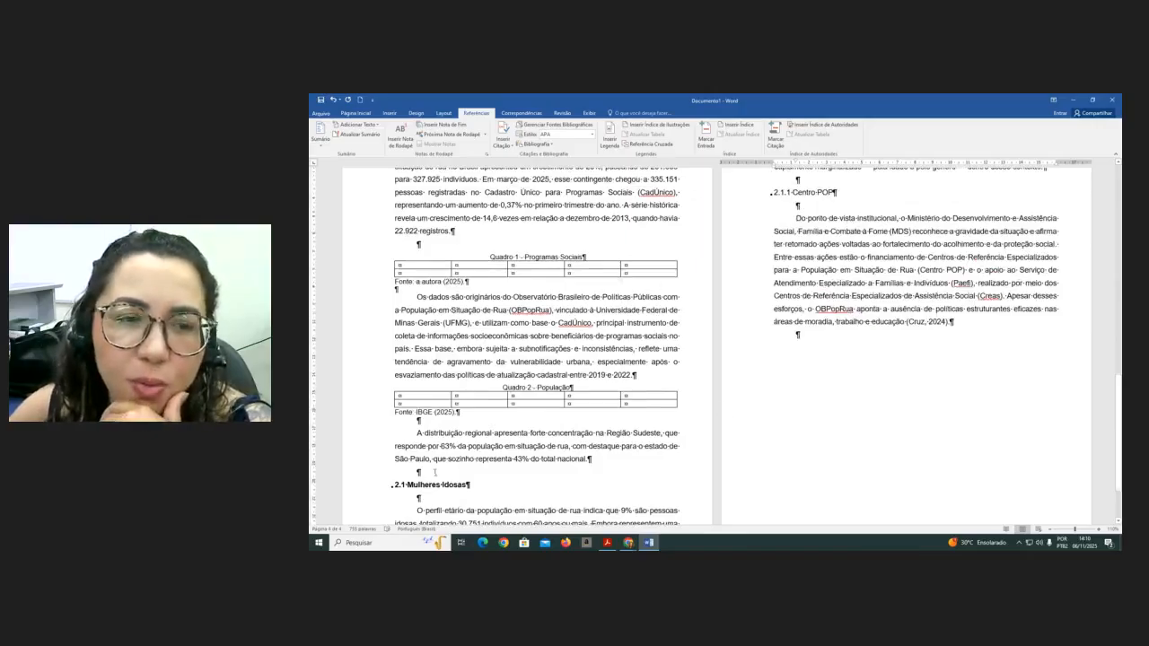
{"action": "scroll", "coordinate": [498, 233], "scroll_direction": "up", "scroll_amount": 3}
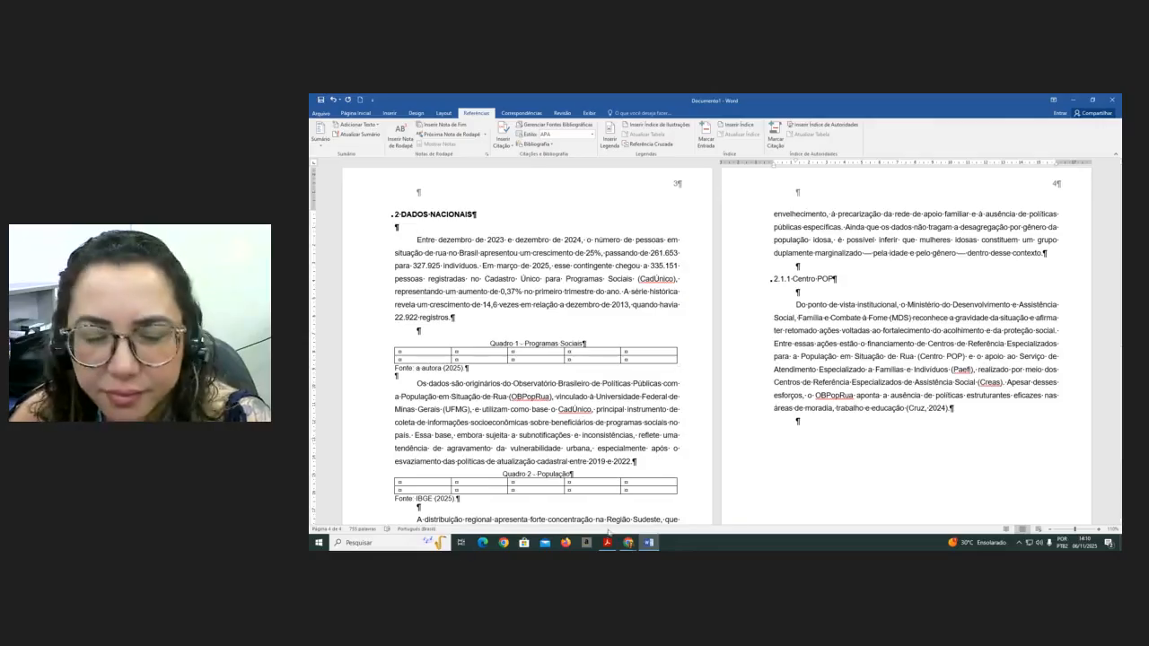
{"action": "mouse_move", "coordinate": [631, 545]}
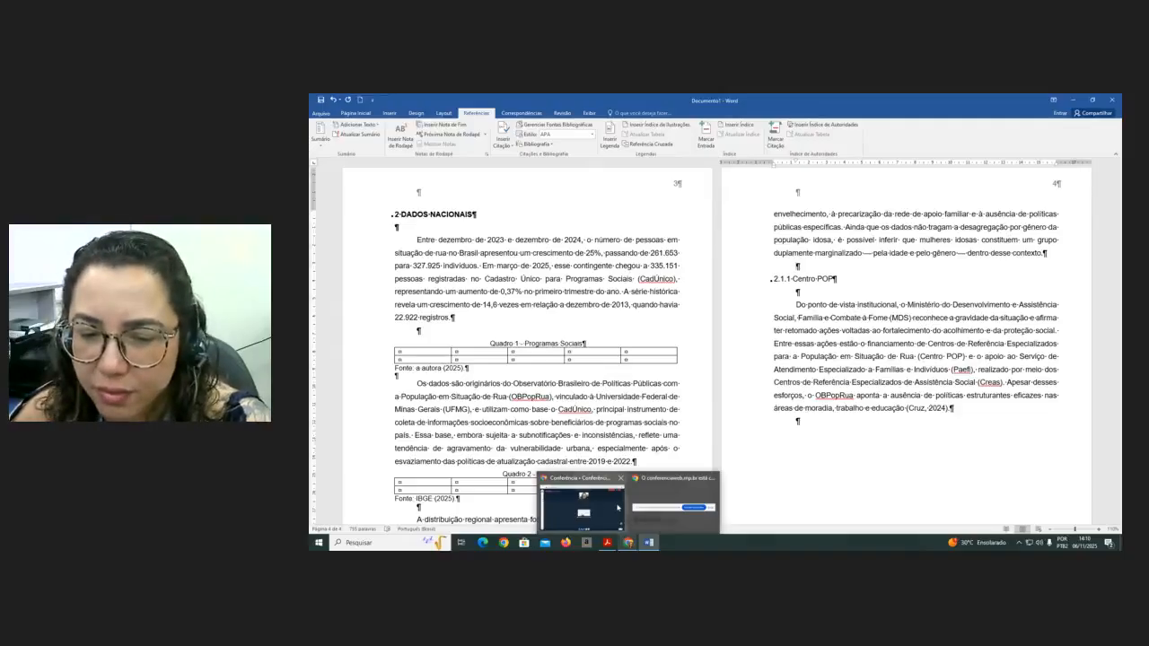
{"action": "left_click", "coordinate": [605, 512]}
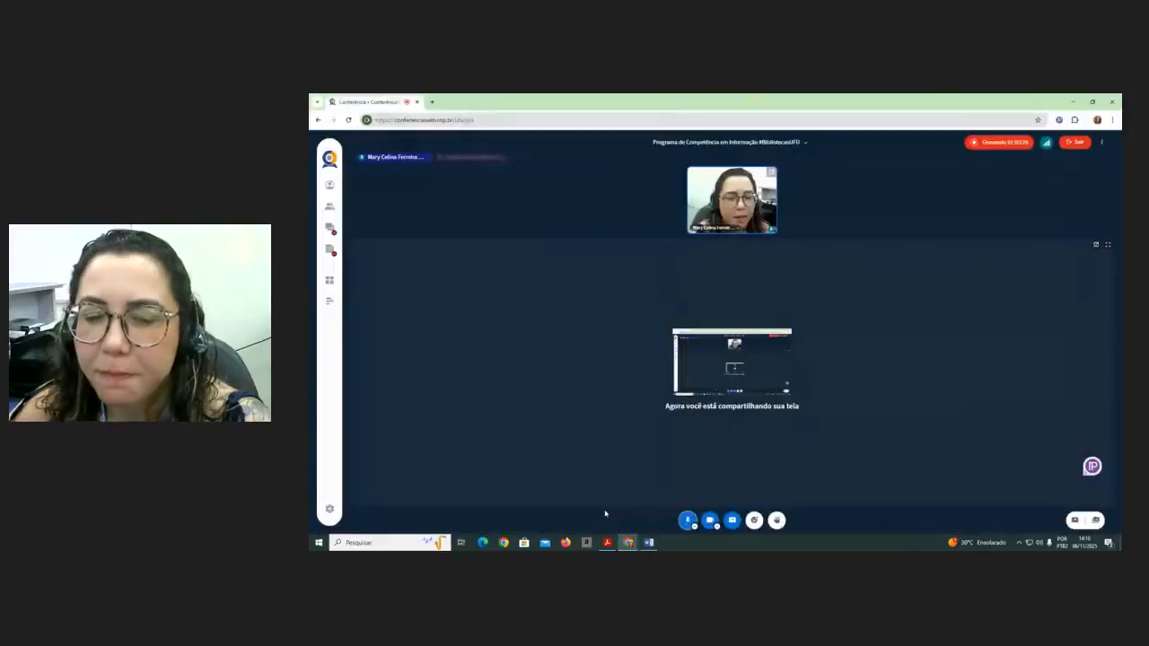
{"action": "left_click", "coordinate": [649, 542]}
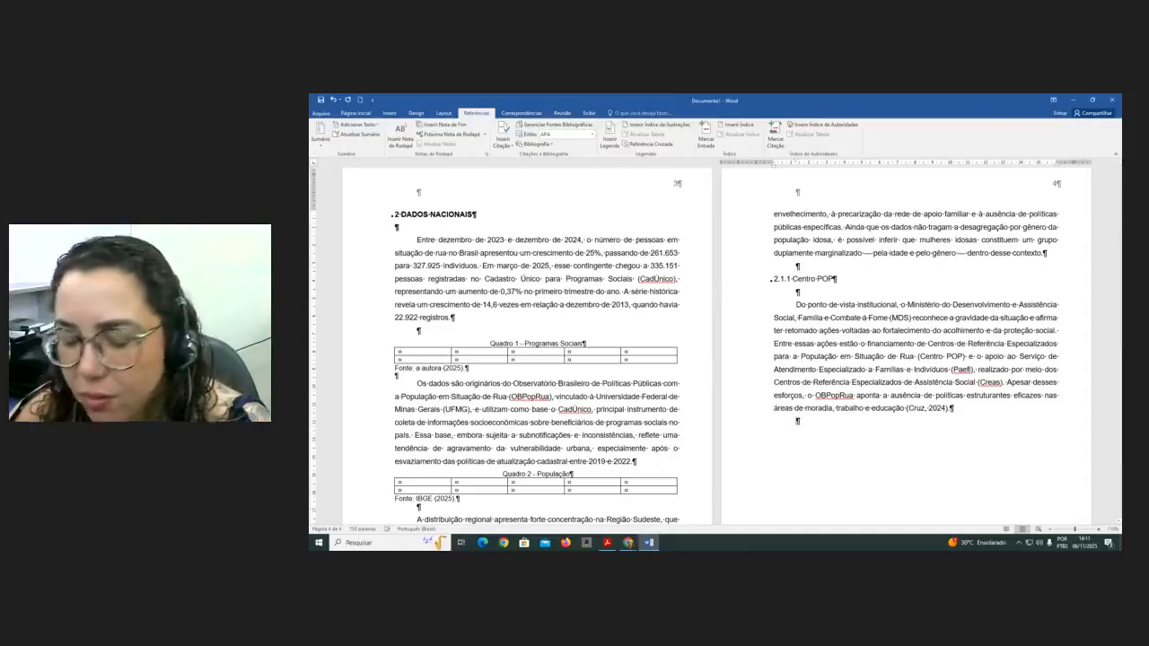
- Add a blank line and a new paragraph in the Título 1 style after the last paragraph on page 4
{"action": "key", "text": "Return"}
{"action": "scroll", "coordinate": [783, 453], "scroll_direction": "down", "scroll_amount": 4}
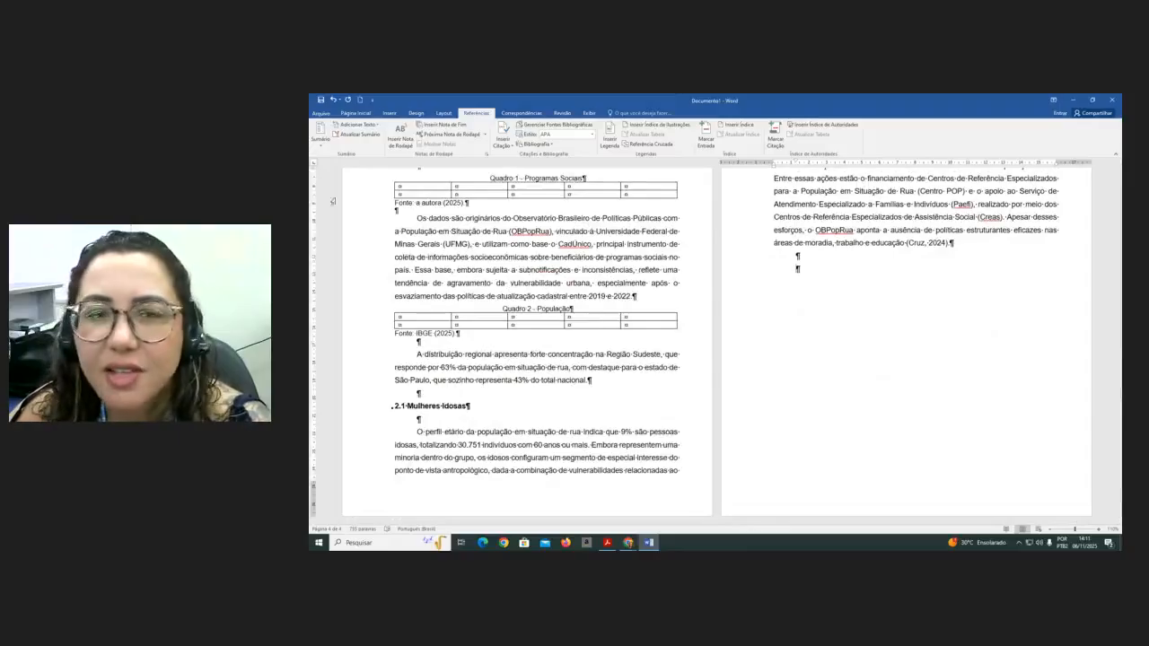
{"action": "left_click", "coordinate": [356, 113]}
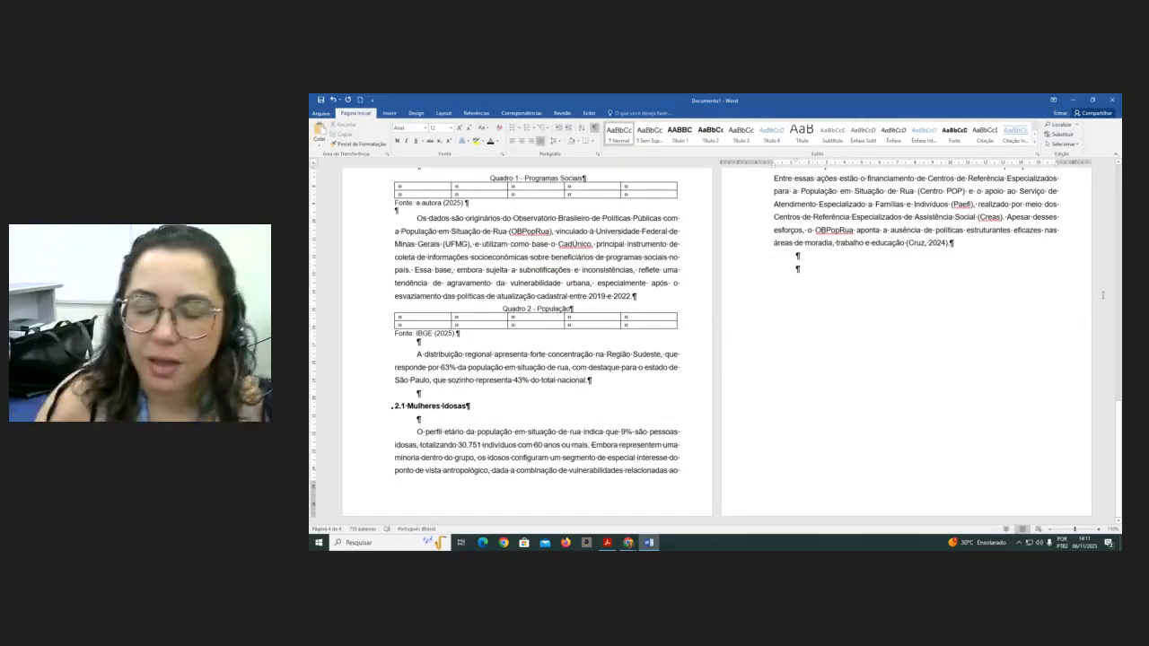
{"action": "key", "text": "BackSpace"}
{"action": "key", "text": "BackSpace"}
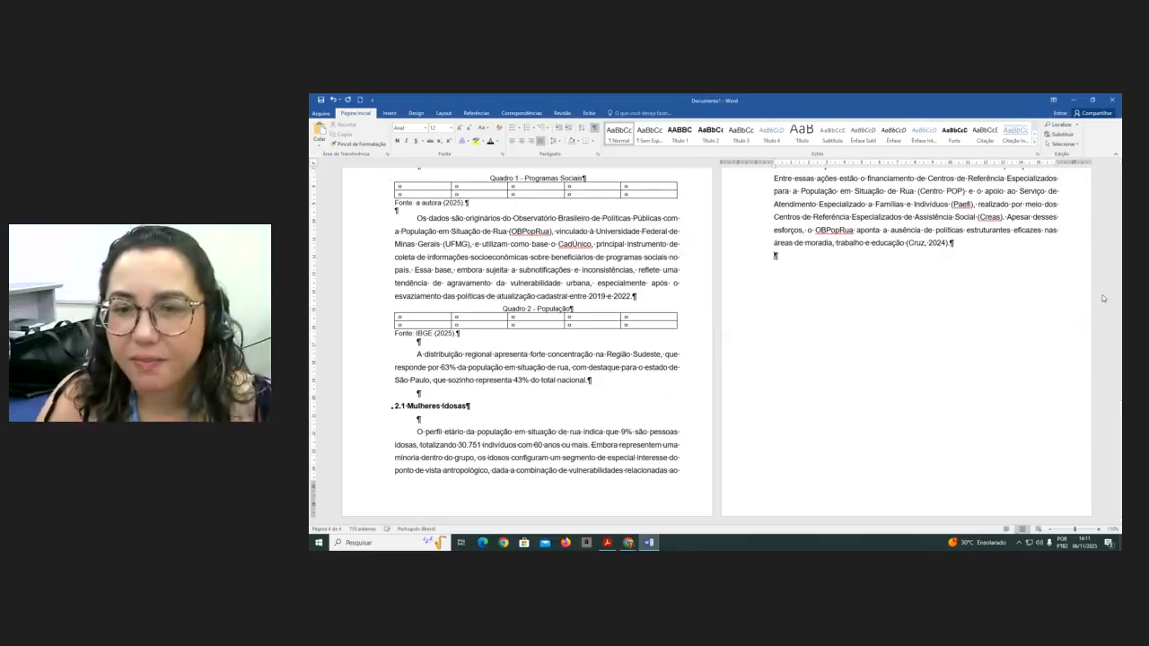
{"action": "left_click", "coordinate": [675, 132]}
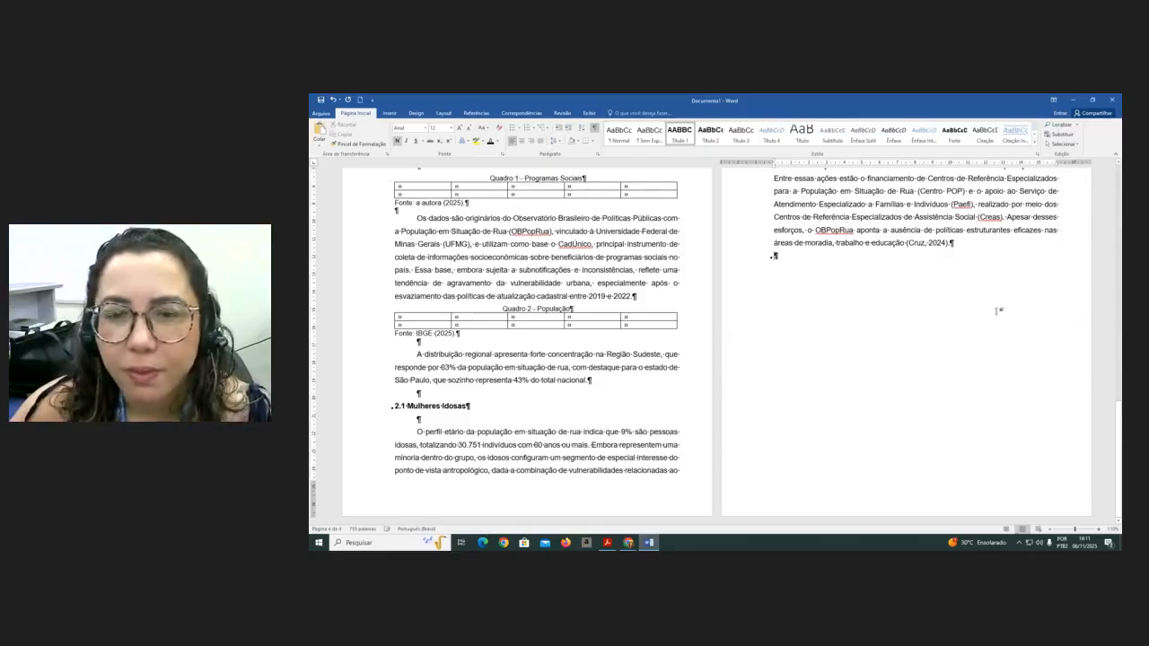
{"action": "left_click", "coordinate": [957, 244]}
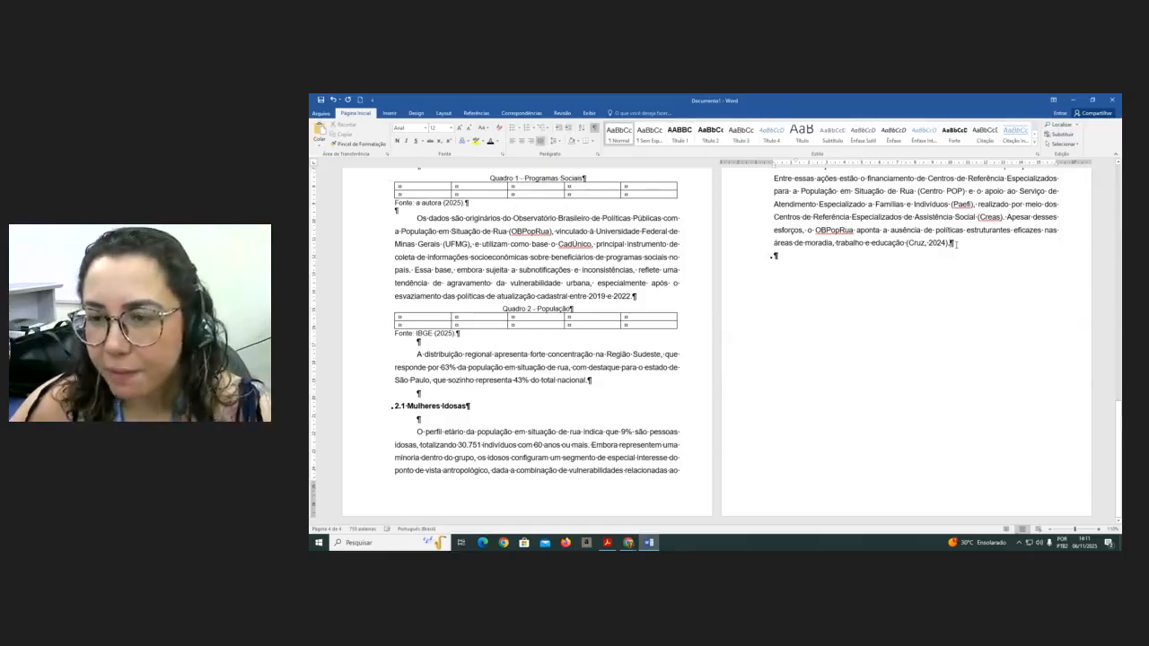
{"action": "key", "text": "Return"}
{"action": "left_click", "coordinate": [797, 271]}
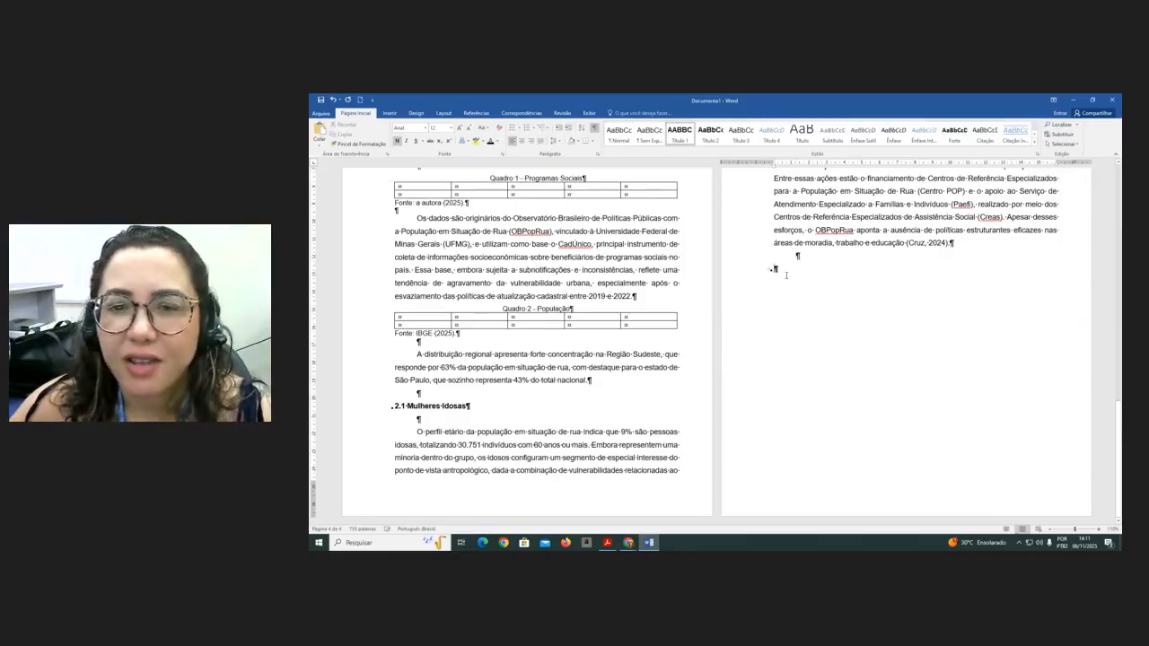
- Center the new heading paragraph and enter REFERÊNCIAS as its text
{"action": "left_click", "coordinate": [521, 141]}
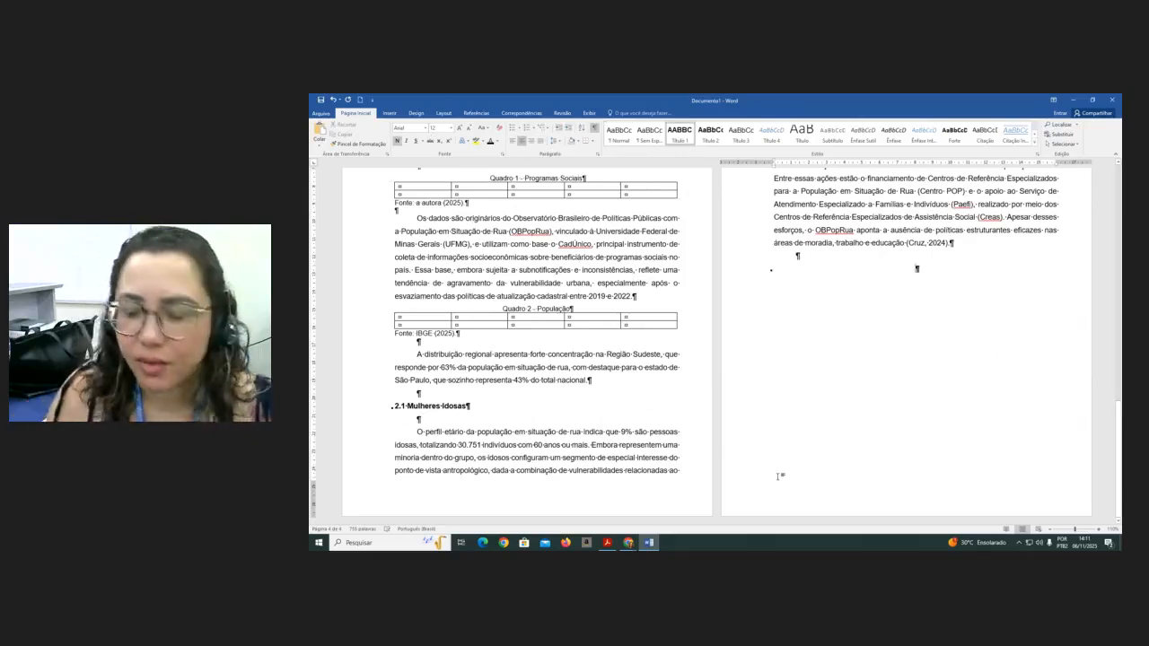
{"action": "type", "text": "REFER"}
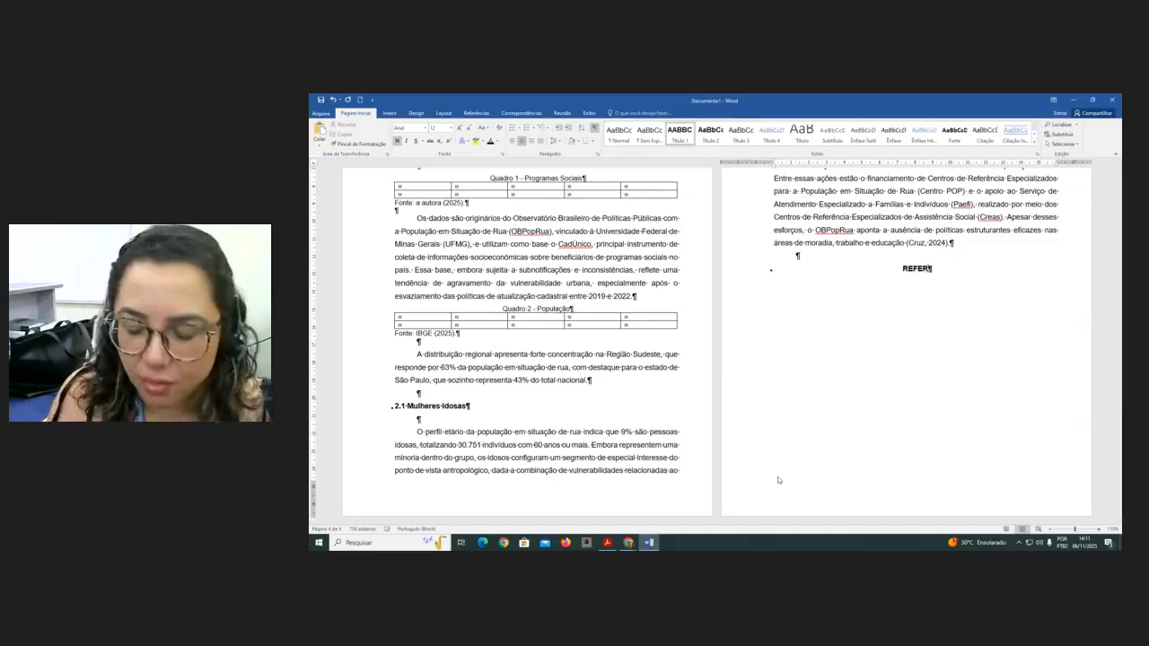
{"action": "type", "text": "ÊNCIAS"}
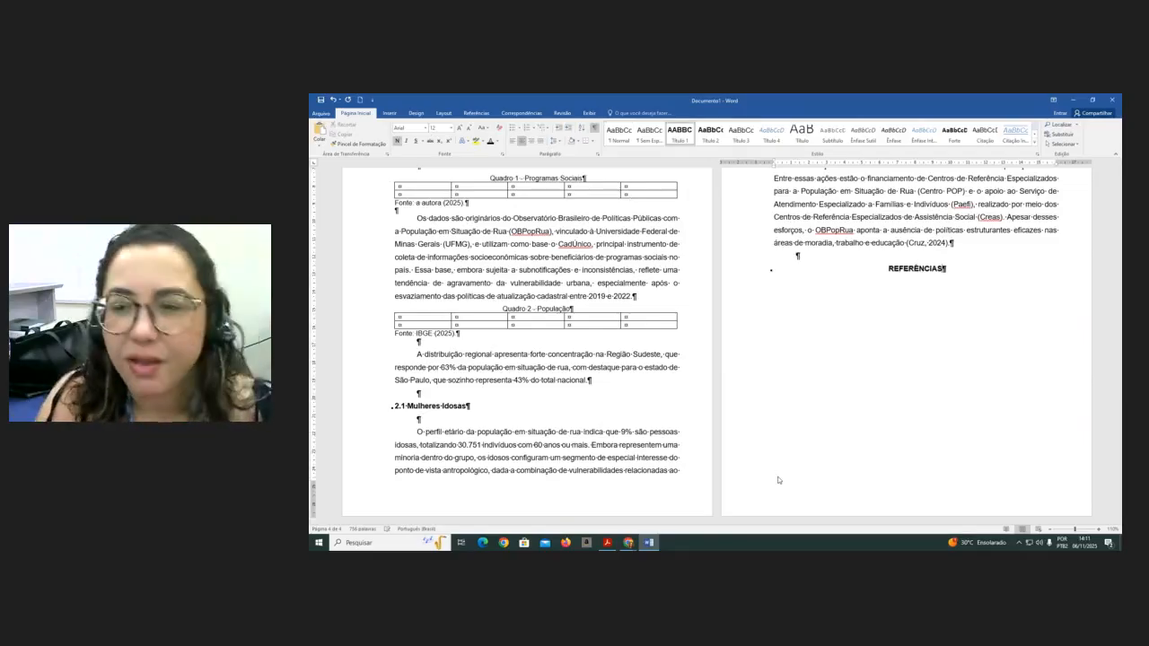
- Add lines below REFERÊNCIAS and set them left-aligned with no special first-line indent and single line spacing
{"action": "key", "text": "Return"}
{"action": "key", "text": "Return"}
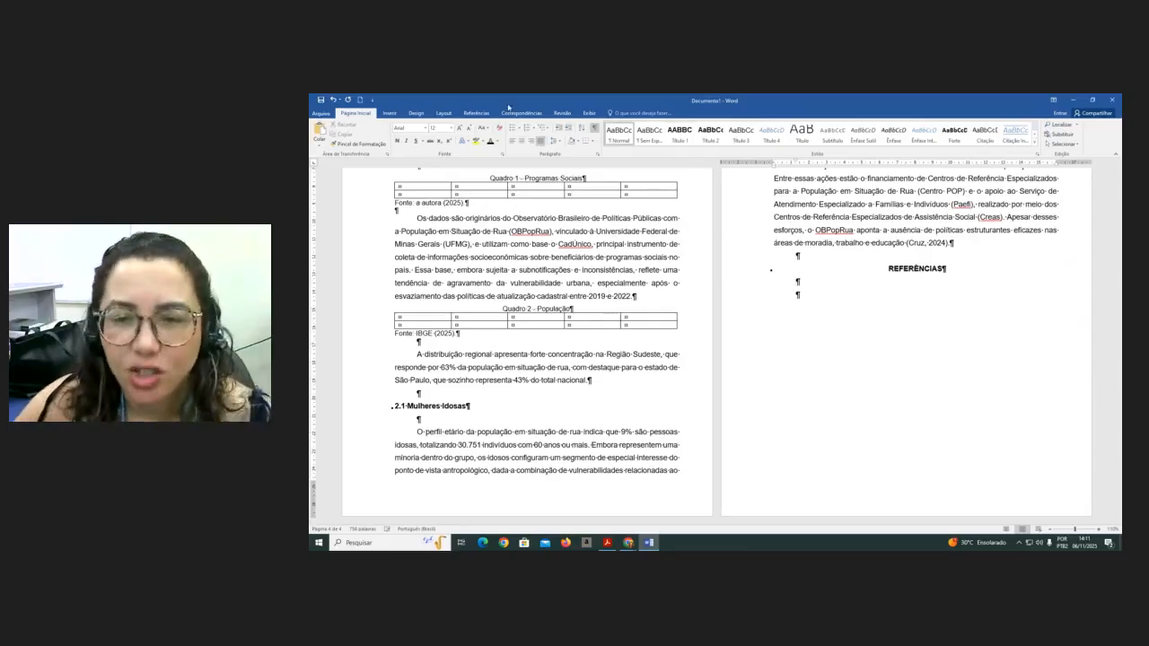
{"action": "left_click", "coordinate": [762, 294]}
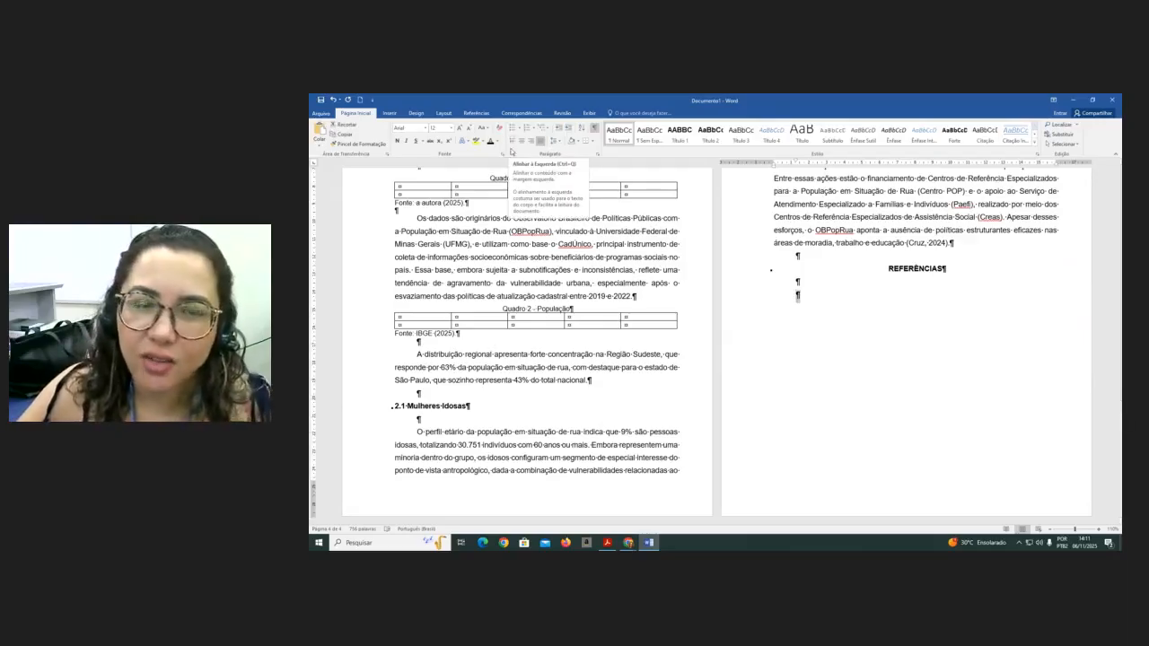
{"action": "left_click", "coordinate": [512, 144]}
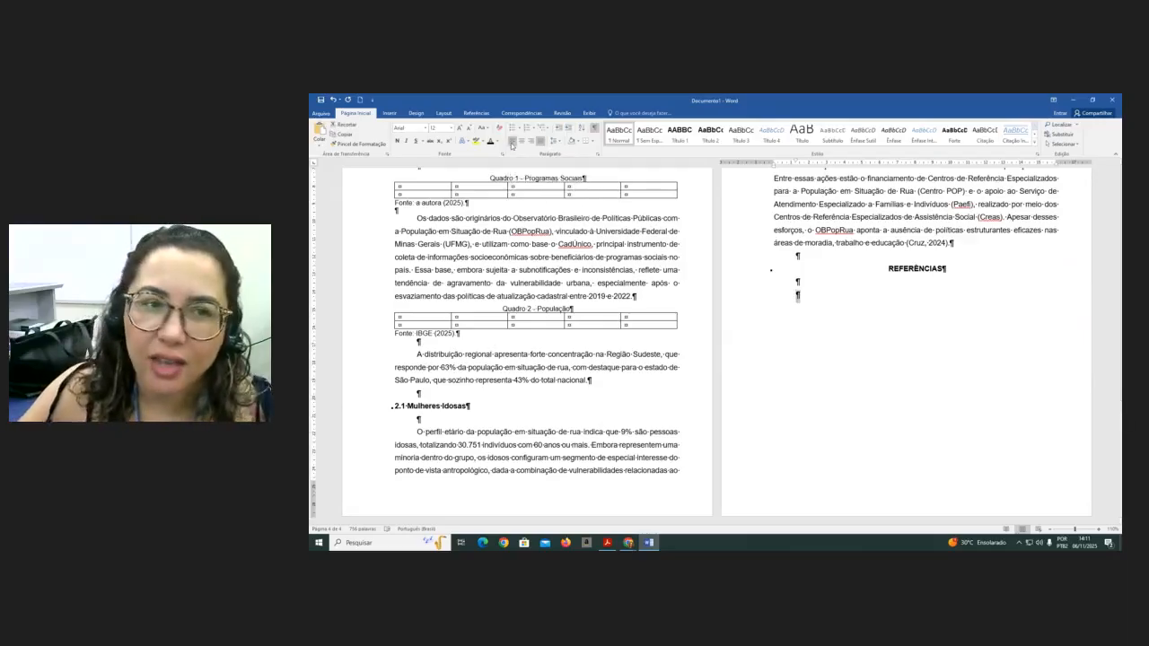
{"action": "left_click", "coordinate": [598, 155]}
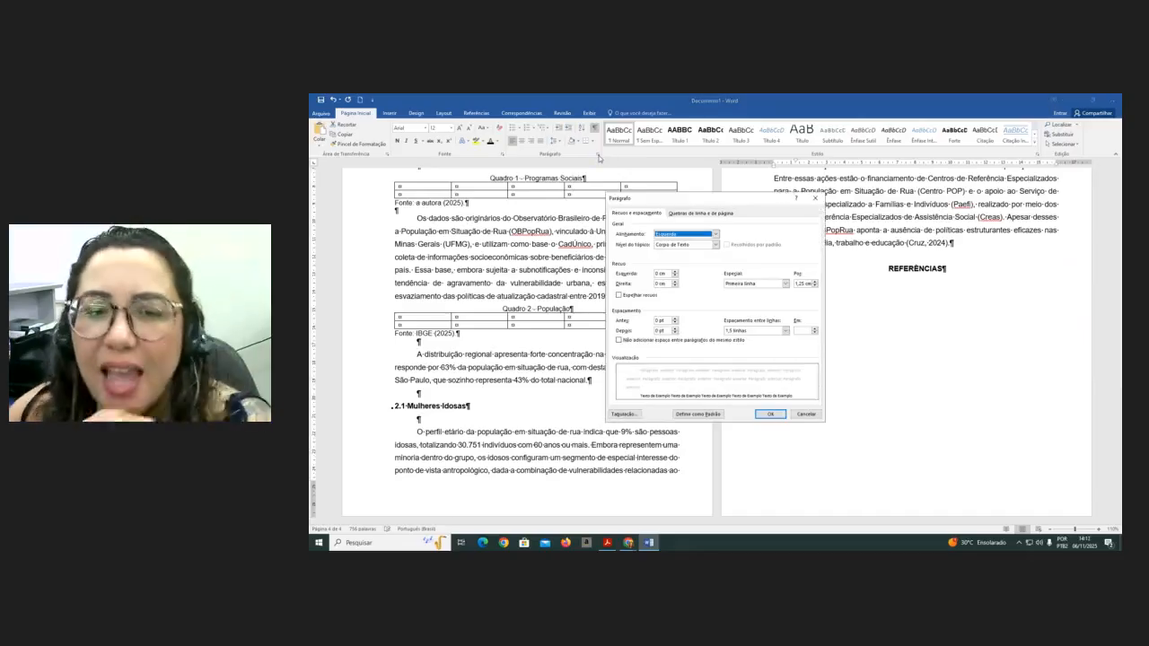
{"action": "left_click", "coordinate": [786, 284]}
{"action": "left_click", "coordinate": [763, 291]}
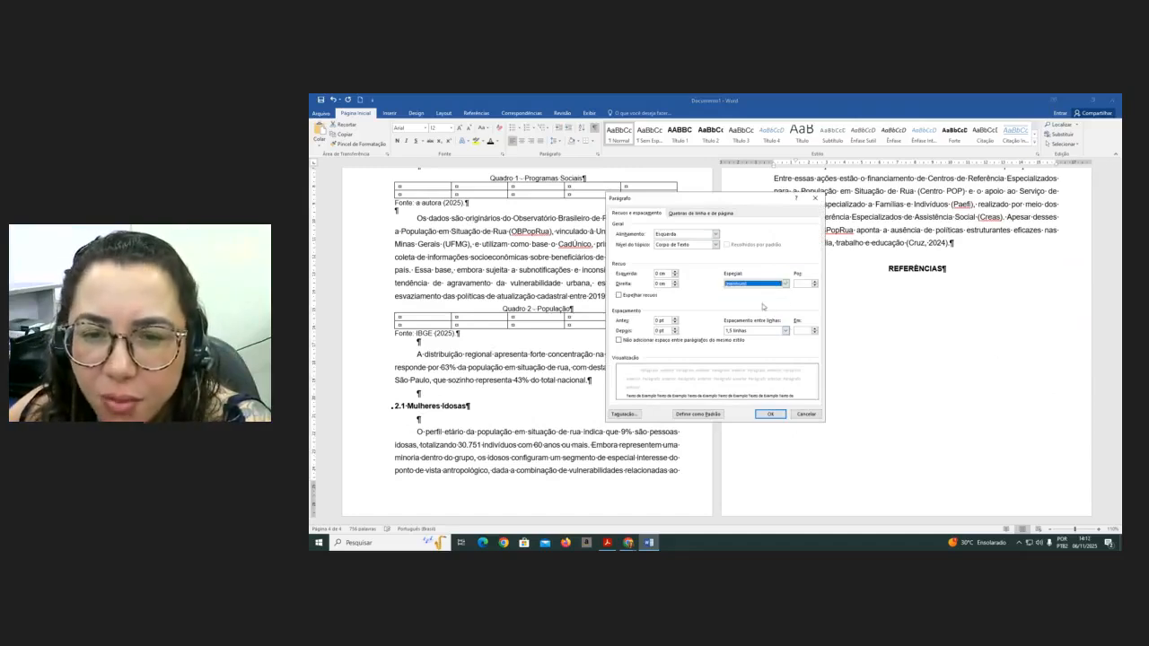
{"action": "left_click", "coordinate": [786, 331]}
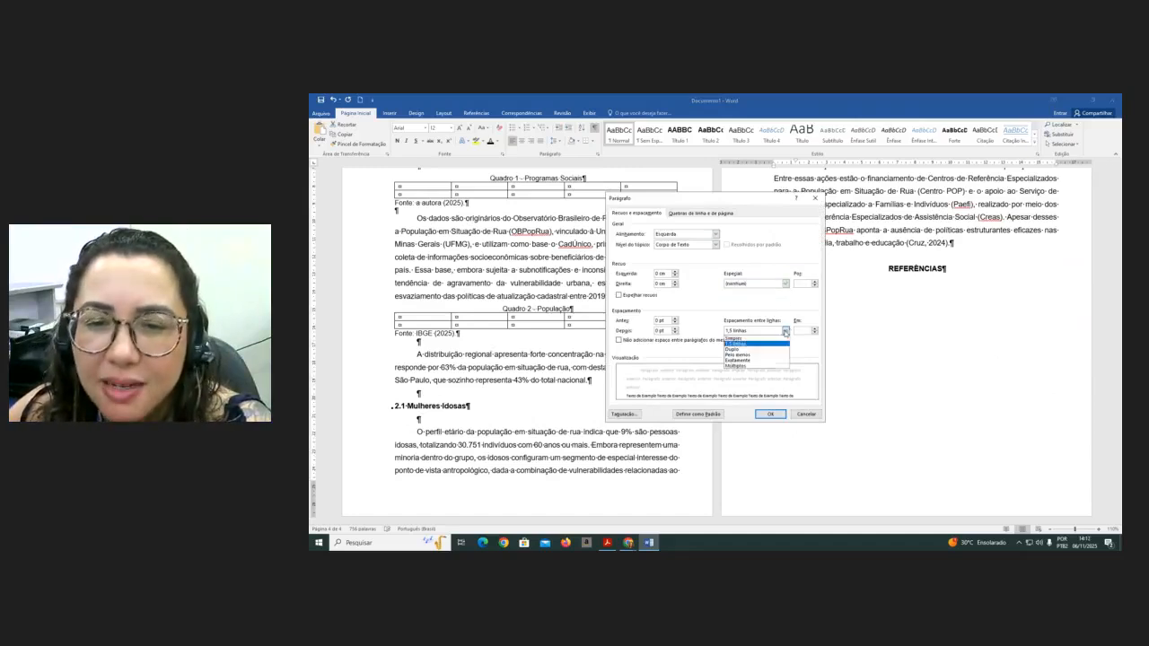
{"action": "left_click", "coordinate": [754, 339]}
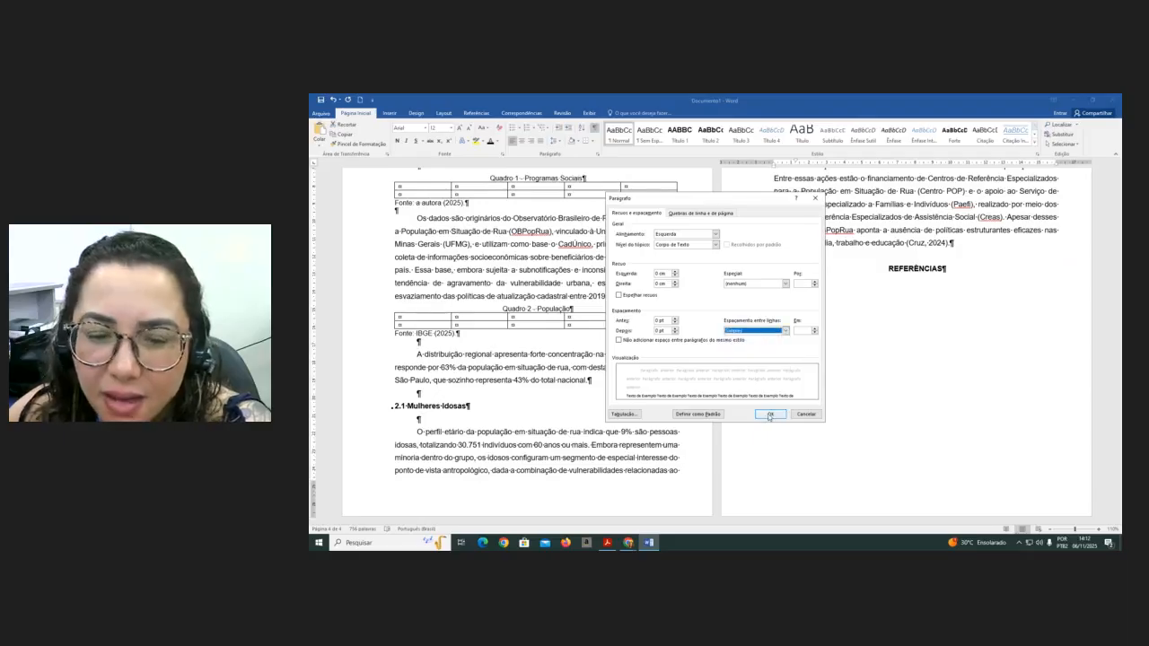
{"action": "left_click", "coordinate": [769, 416]}
- Remove the stray blank line and add several empty lines below the REFERÊNCIAS heading for the reference list
{"action": "left_click", "coordinate": [787, 298]}
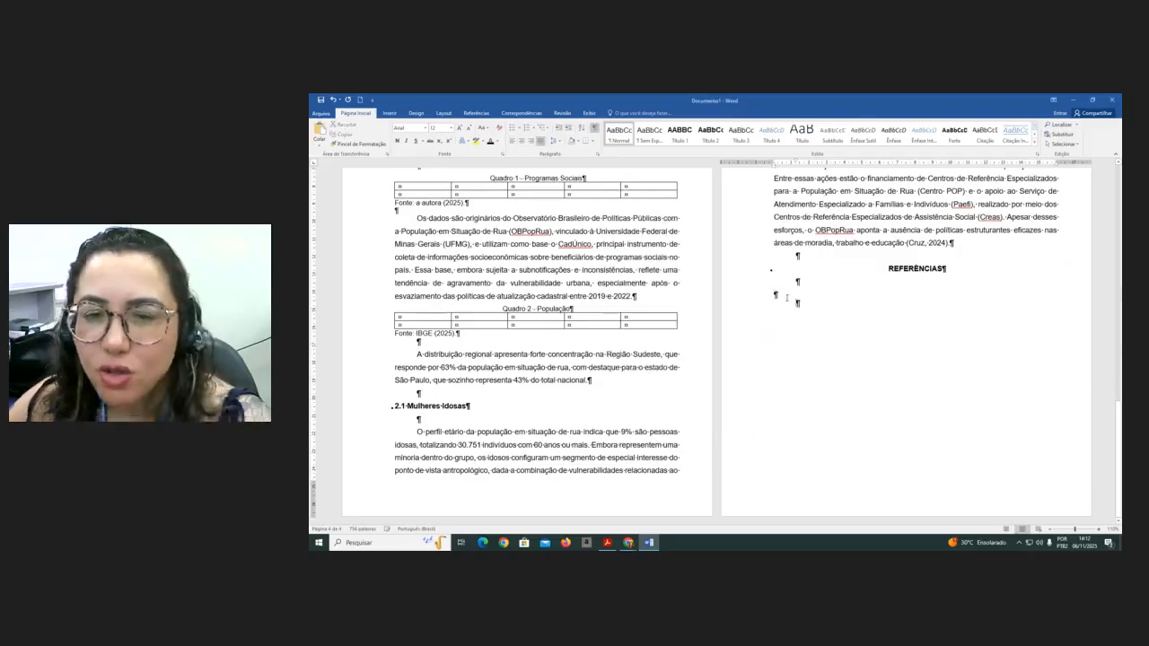
{"action": "key", "text": "BackSpace"}
{"action": "key", "text": "BackSpace"}
{"action": "key", "text": "Return"}
{"action": "key", "text": "Return"}
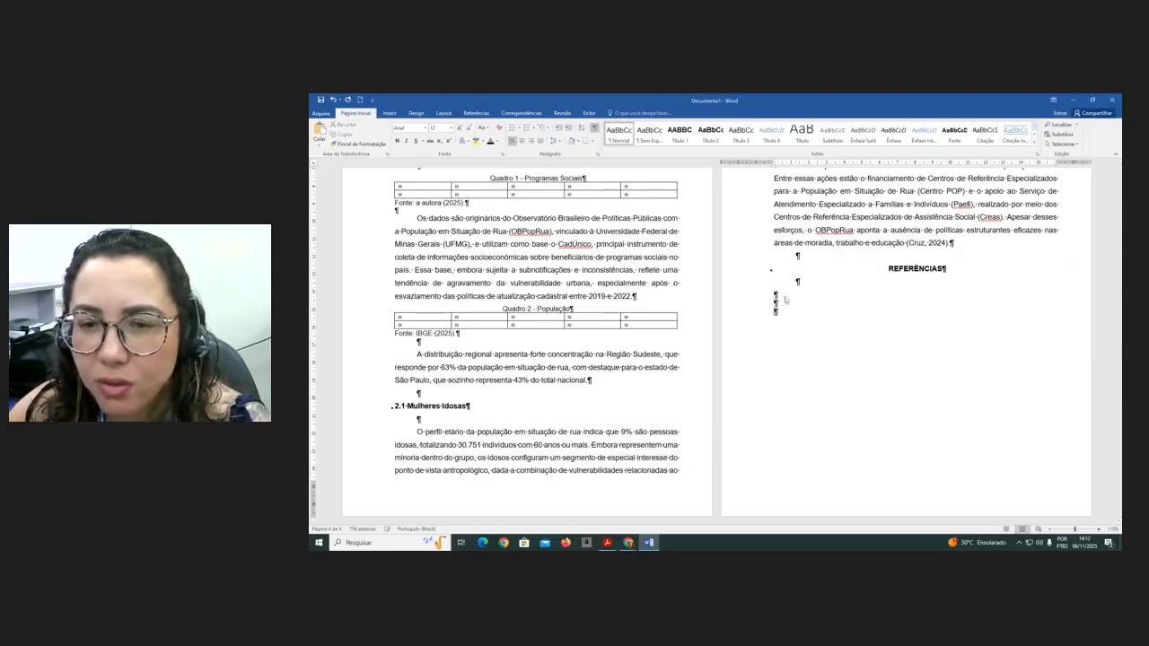
{"action": "key", "text": "Return"}
{"action": "key", "text": "Return"}
{"action": "key", "text": "Return"}
{"action": "key", "text": "Return"}
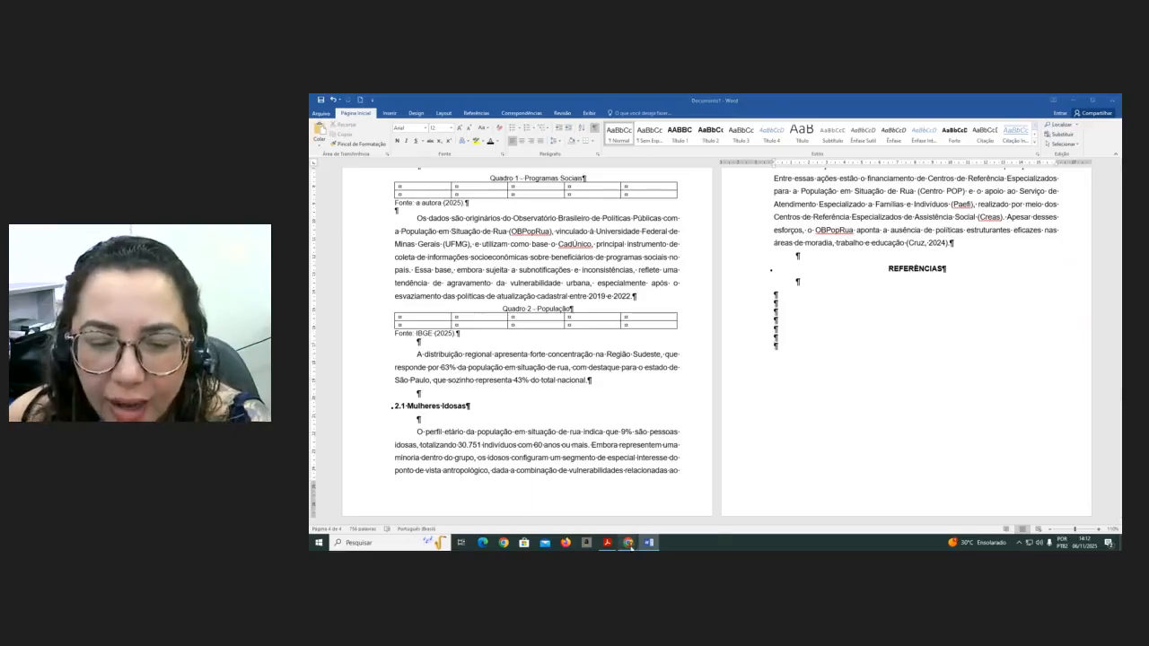
- Switch to Acrobat Reader and open the ABNT NBR 10520 citations standard
{"action": "mouse_move", "coordinate": [614, 548]}
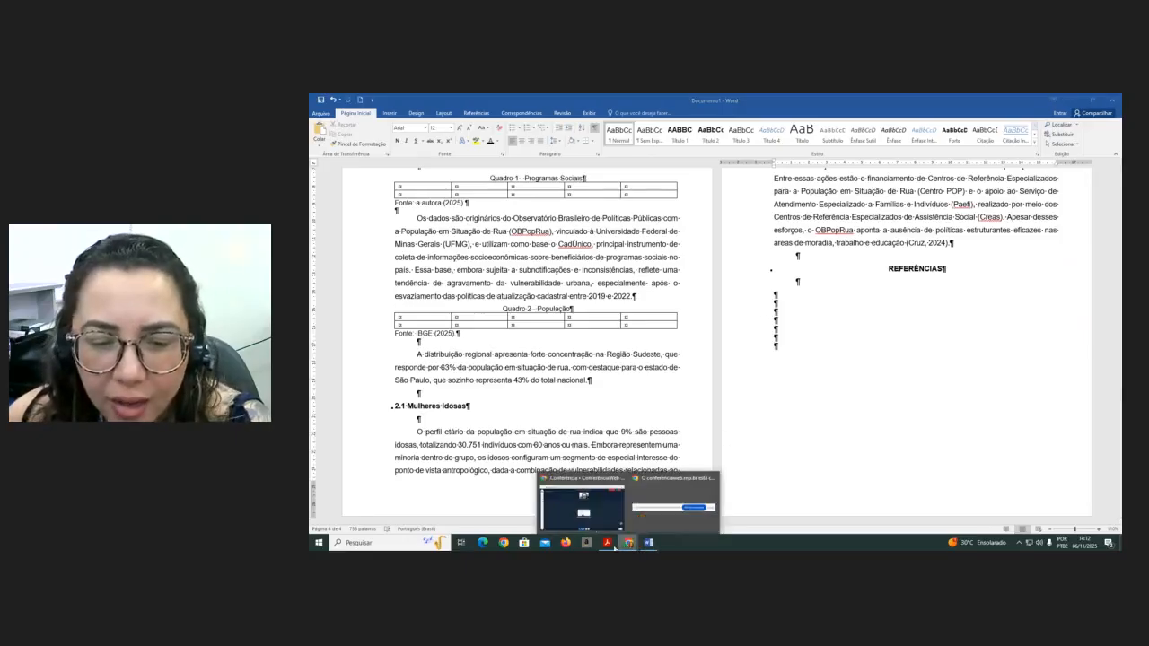
{"action": "left_click", "coordinate": [607, 543]}
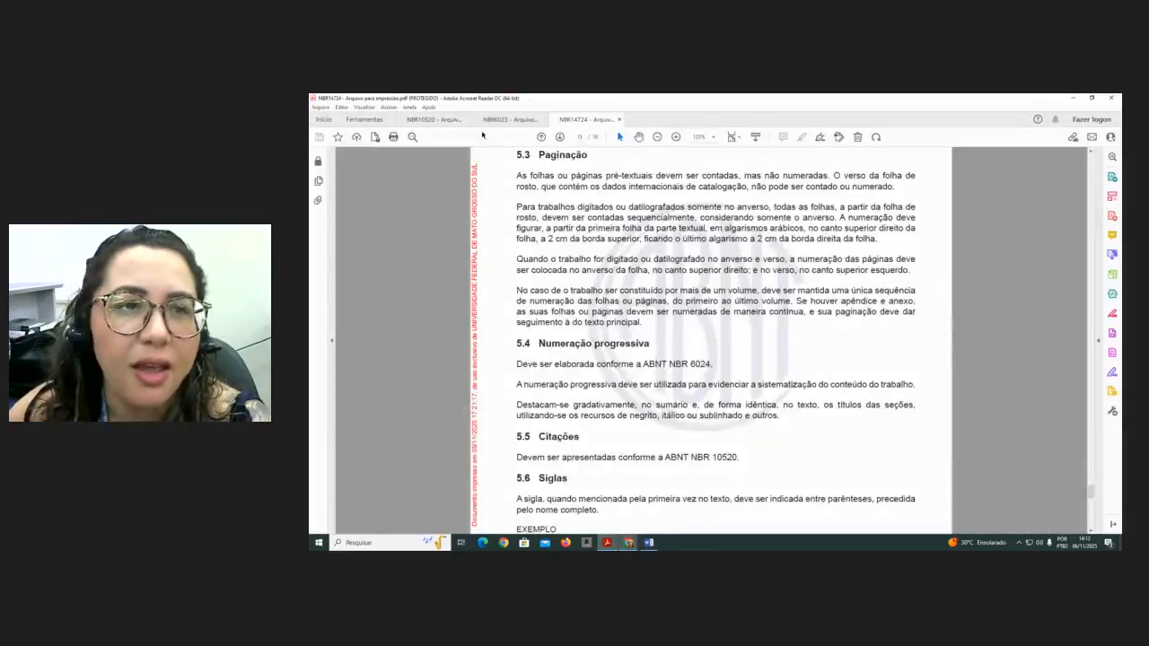
{"action": "left_click", "coordinate": [432, 118]}
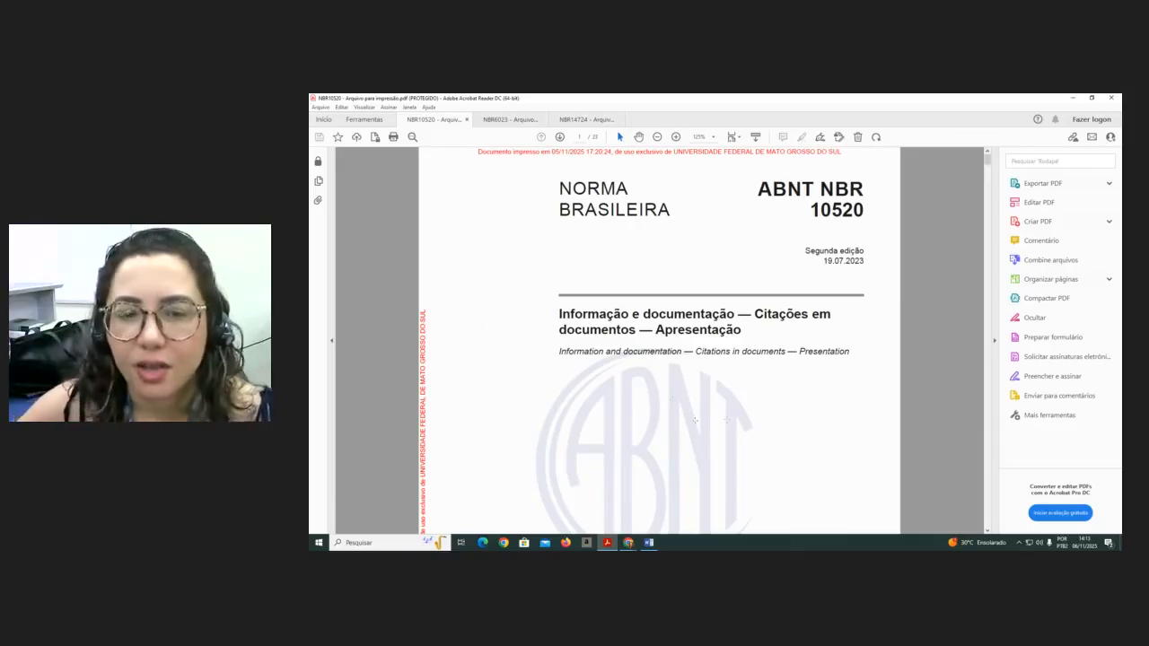
- Scroll through the ABNT NBR 10520 standard to examine its table of contents and the terms and definitions section
{"action": "scroll", "coordinate": [695, 420], "scroll_direction": "down", "scroll_amount": 10}
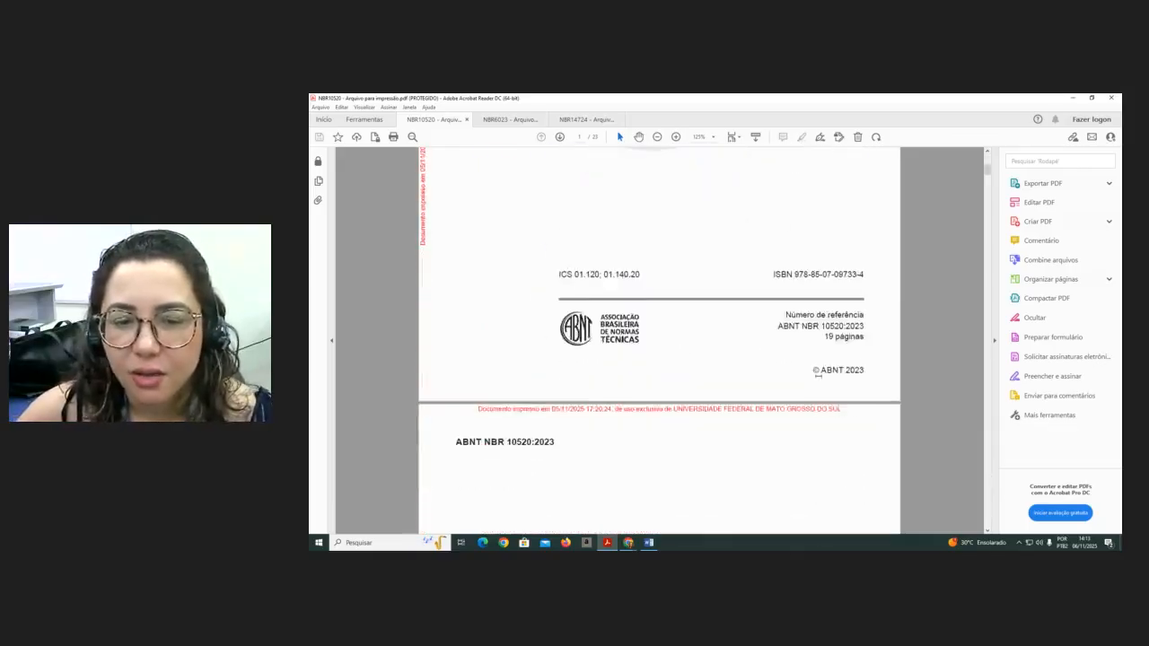
{"action": "scroll", "coordinate": [818, 375], "scroll_direction": "down", "scroll_amount": 10}
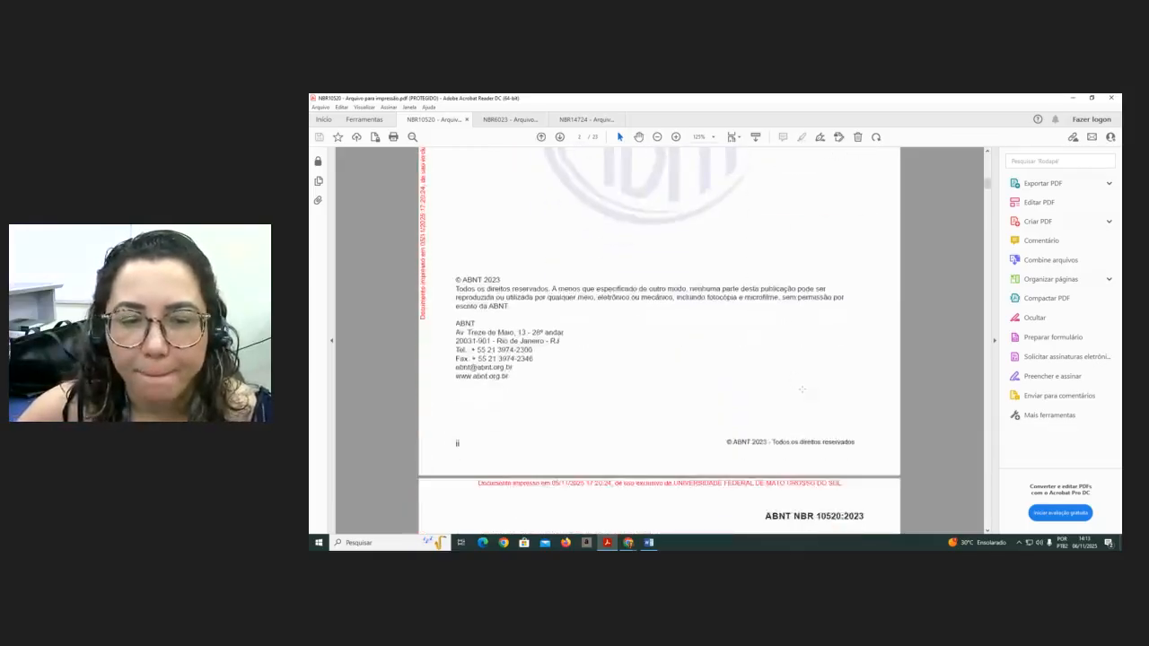
{"action": "scroll", "coordinate": [802, 389], "scroll_direction": "down", "scroll_amount": 1}
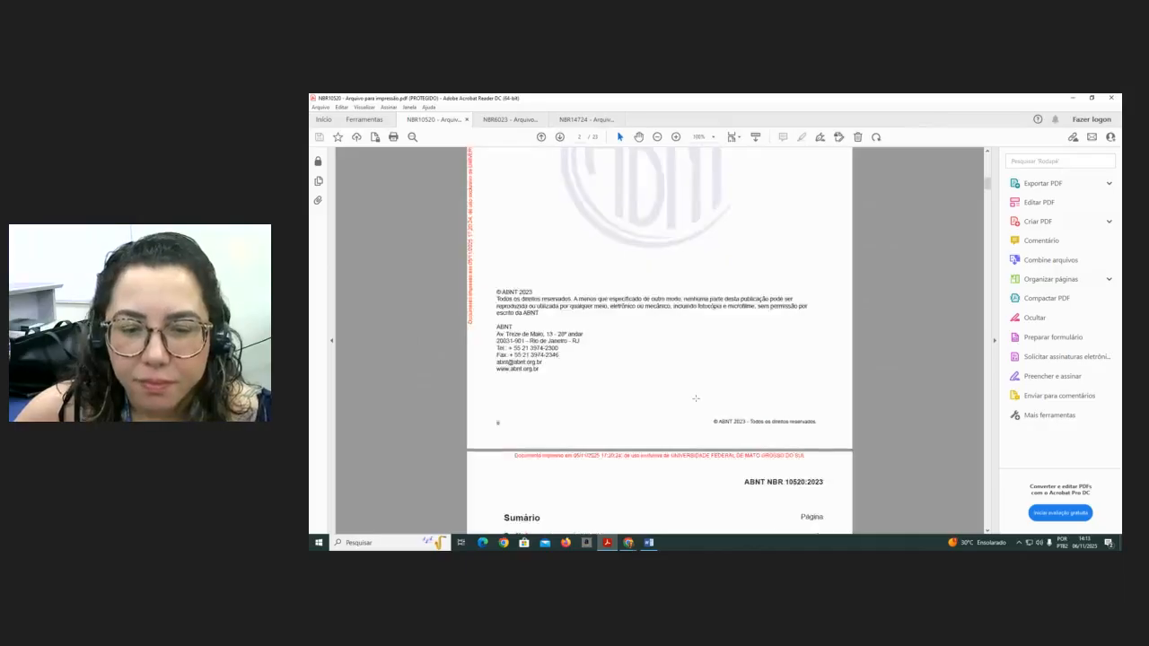
{"action": "scroll", "coordinate": [696, 398], "scroll_direction": "down", "scroll_amount": 5}
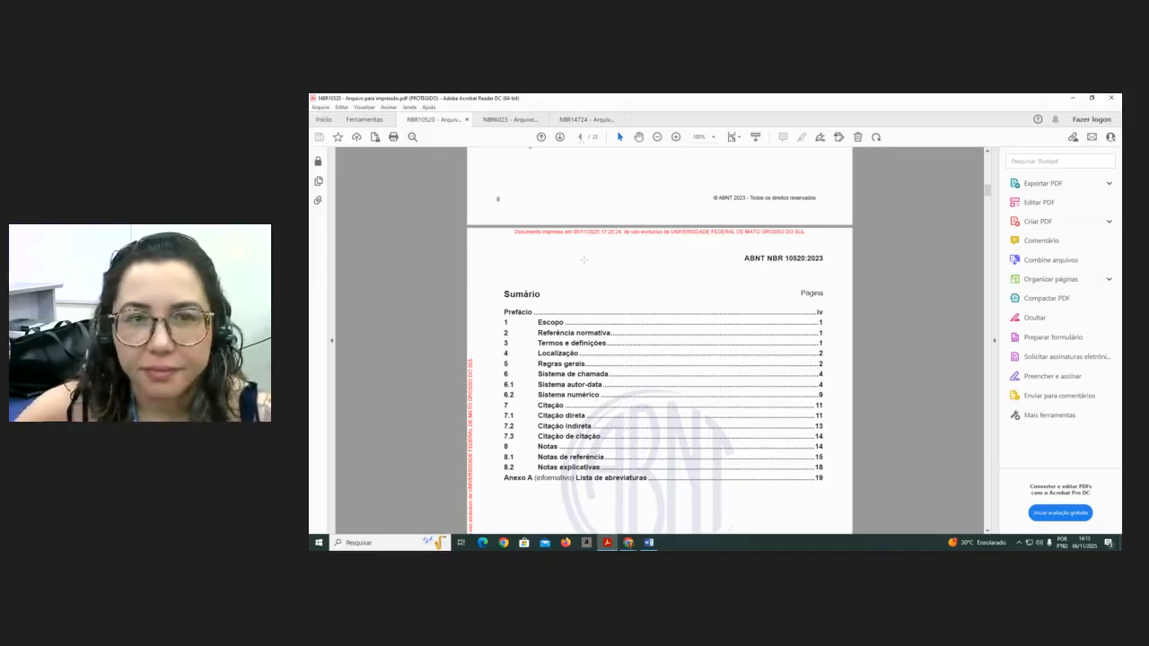
{"action": "scroll", "coordinate": [584, 259], "scroll_direction": "down", "scroll_amount": 10}
{"action": "scroll", "coordinate": [670, 335], "scroll_direction": "down", "scroll_amount": 4}
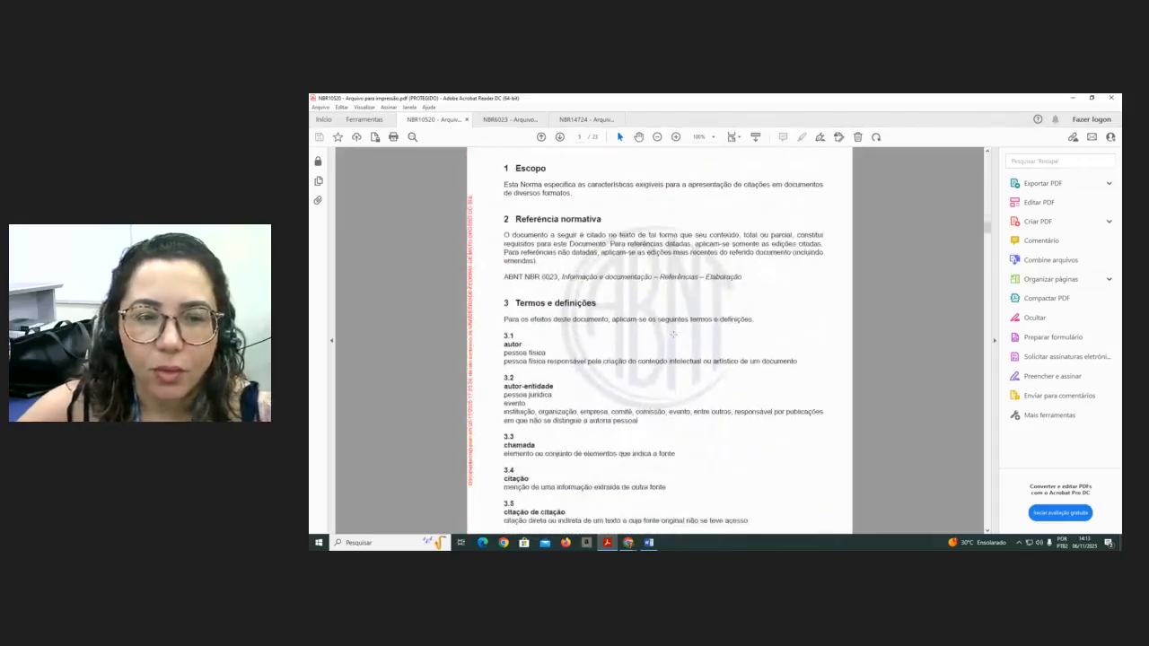
{"action": "scroll", "coordinate": [673, 335], "scroll_direction": "down", "scroll_amount": 2}
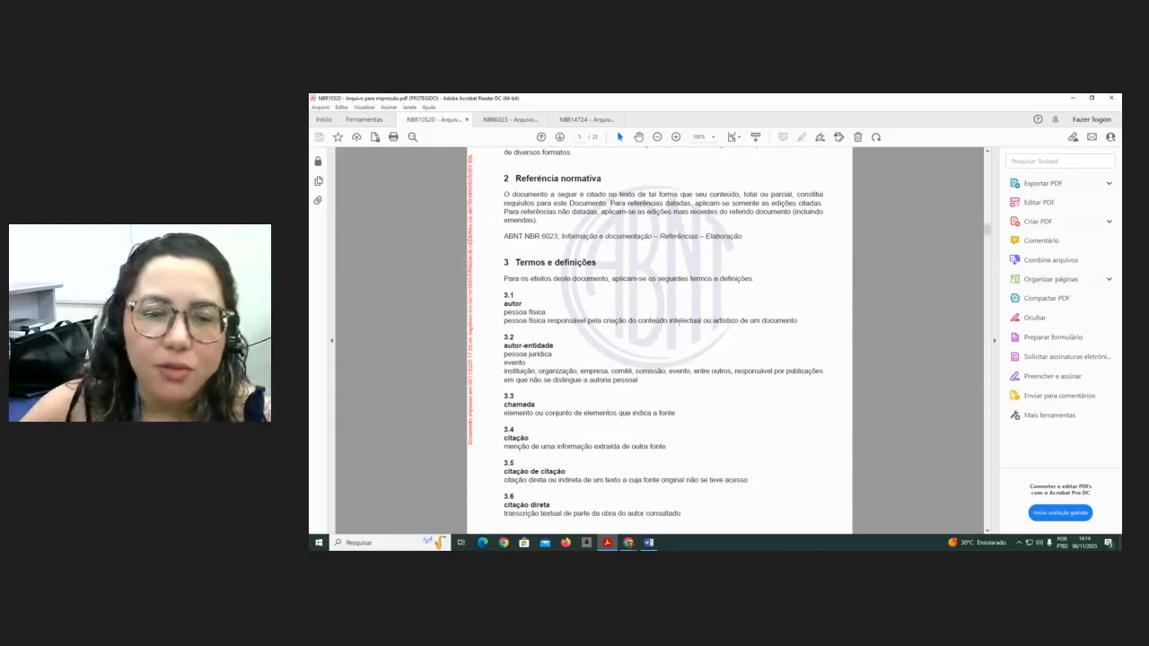
{"action": "scroll", "coordinate": [679, 323], "scroll_direction": "down", "scroll_amount": 3}
{"action": "scroll", "coordinate": [679, 321], "scroll_direction": "down", "scroll_amount": 6}
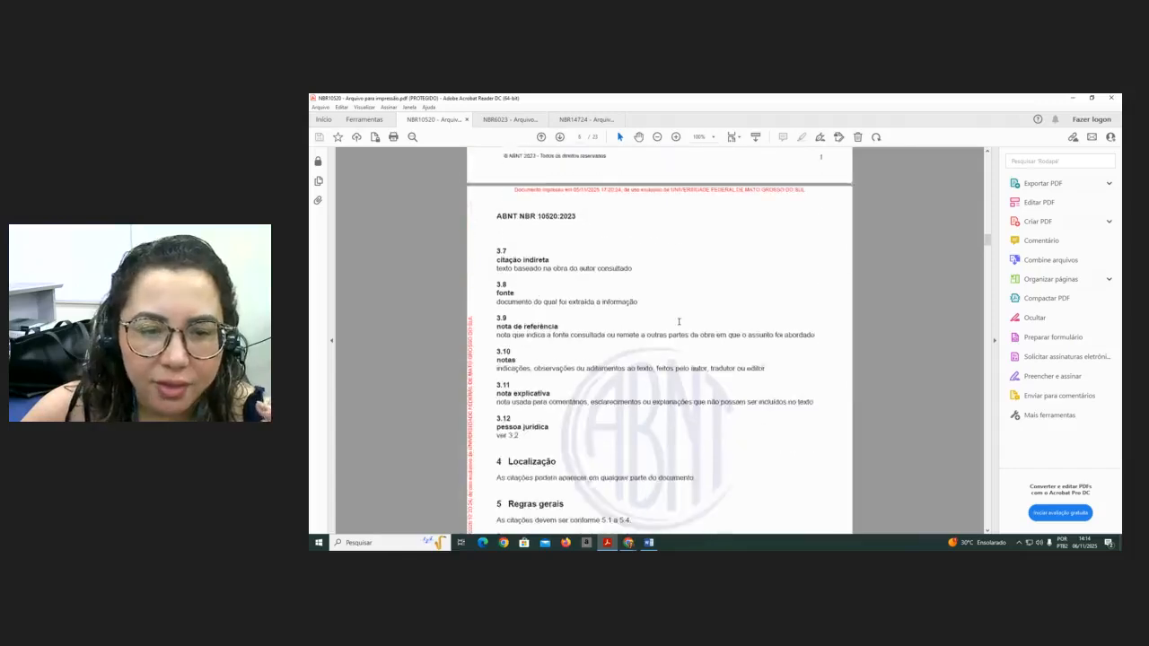
{"action": "scroll", "coordinate": [679, 321], "scroll_direction": "down", "scroll_amount": 2}
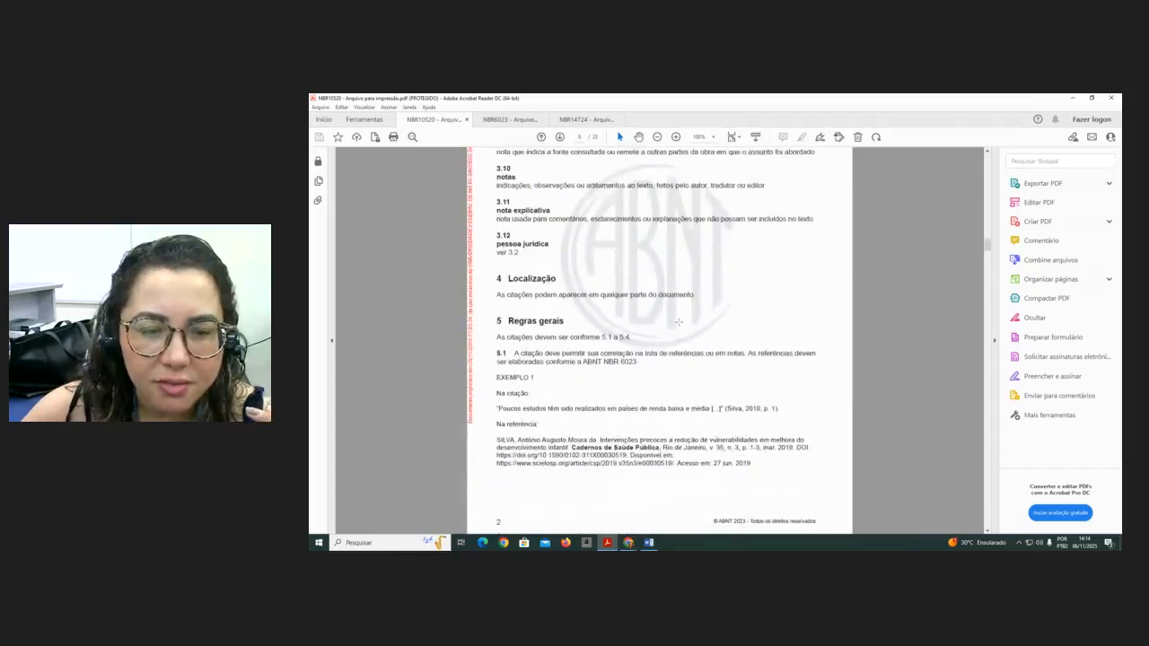
{"action": "scroll", "coordinate": [679, 321], "scroll_direction": "up", "scroll_amount": 5}
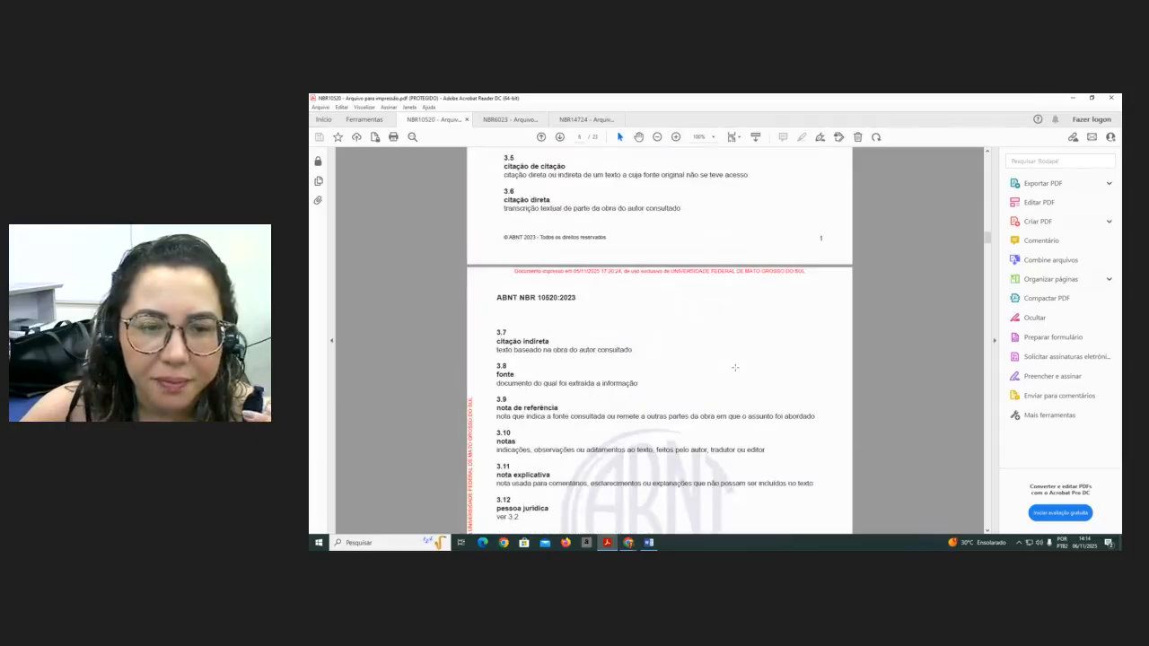
{"action": "scroll", "coordinate": [736, 368], "scroll_direction": "up", "scroll_amount": 2}
{"action": "scroll", "coordinate": [694, 308], "scroll_direction": "up", "scroll_amount": 3}
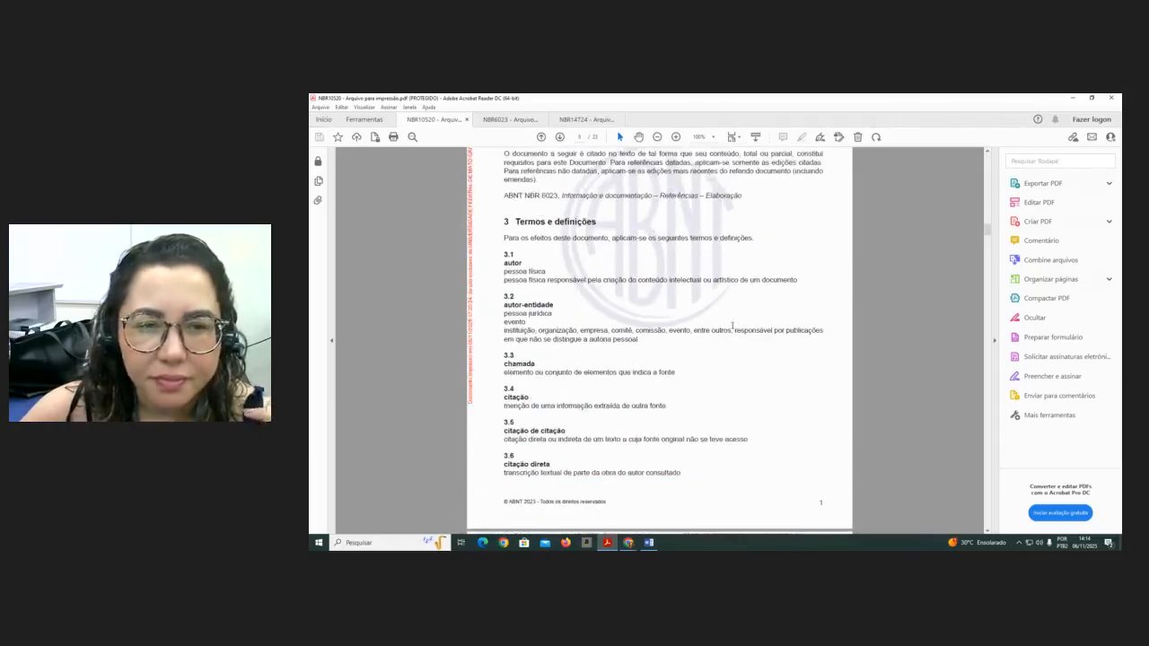
{"action": "scroll", "coordinate": [728, 324], "scroll_direction": "up", "scroll_amount": 2}
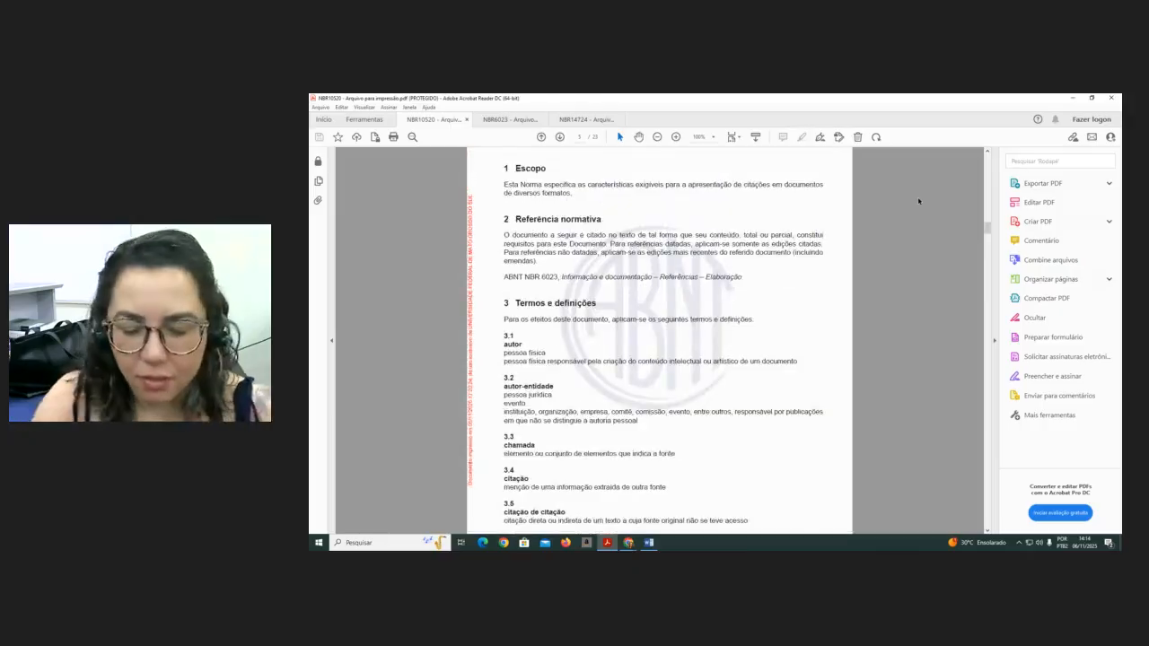
- Search the citations standard for the term chamadas and go to its first occurrence
{"action": "key", "text": "ctrl+f"}
{"action": "type", "text": "AU"}
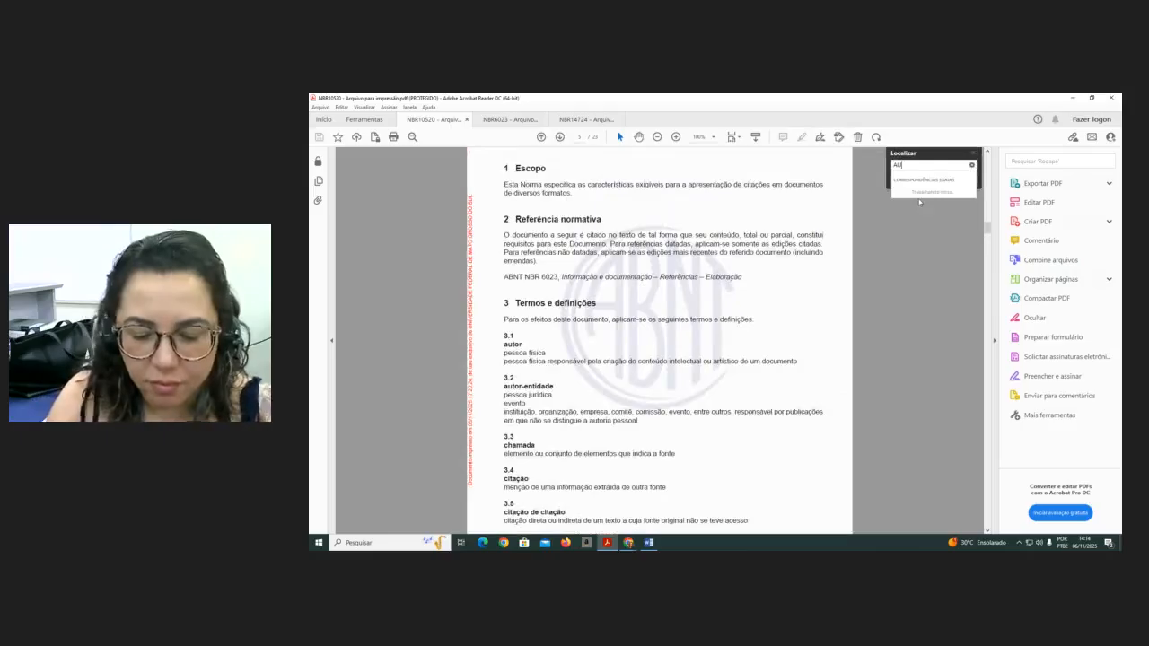
{"action": "type", "text": "T"}
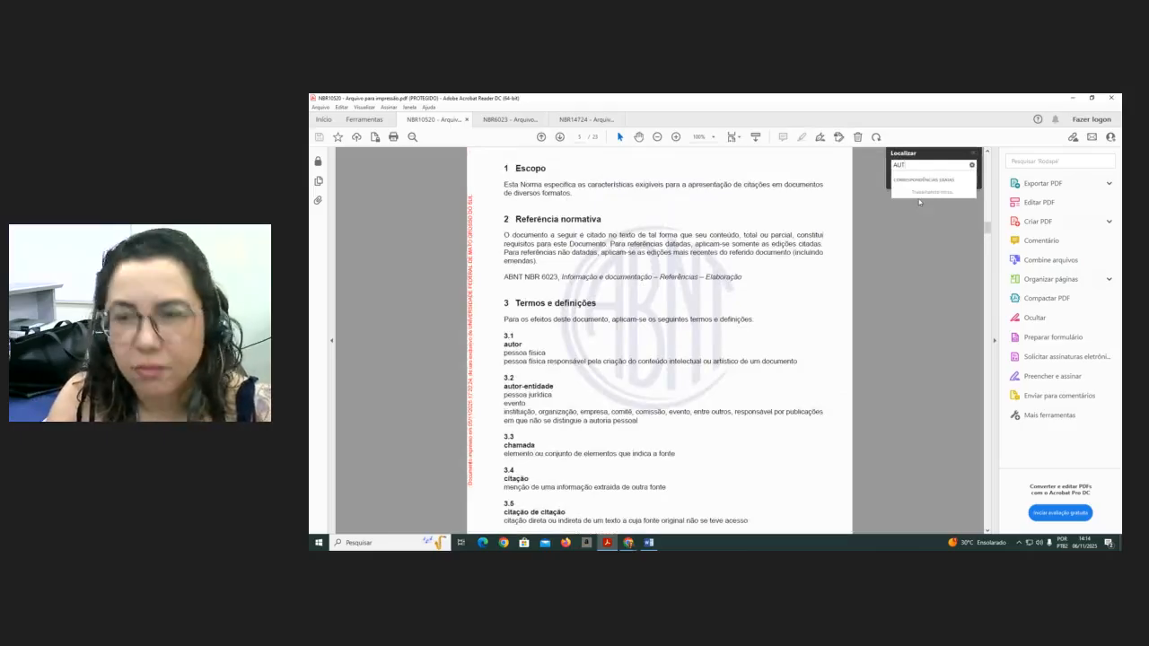
{"action": "key", "text": "BackSpace"}
{"action": "key", "text": "BackSpace"}
{"action": "key", "text": "BackSpace"}
{"action": "type", "text": "CHAMA"}
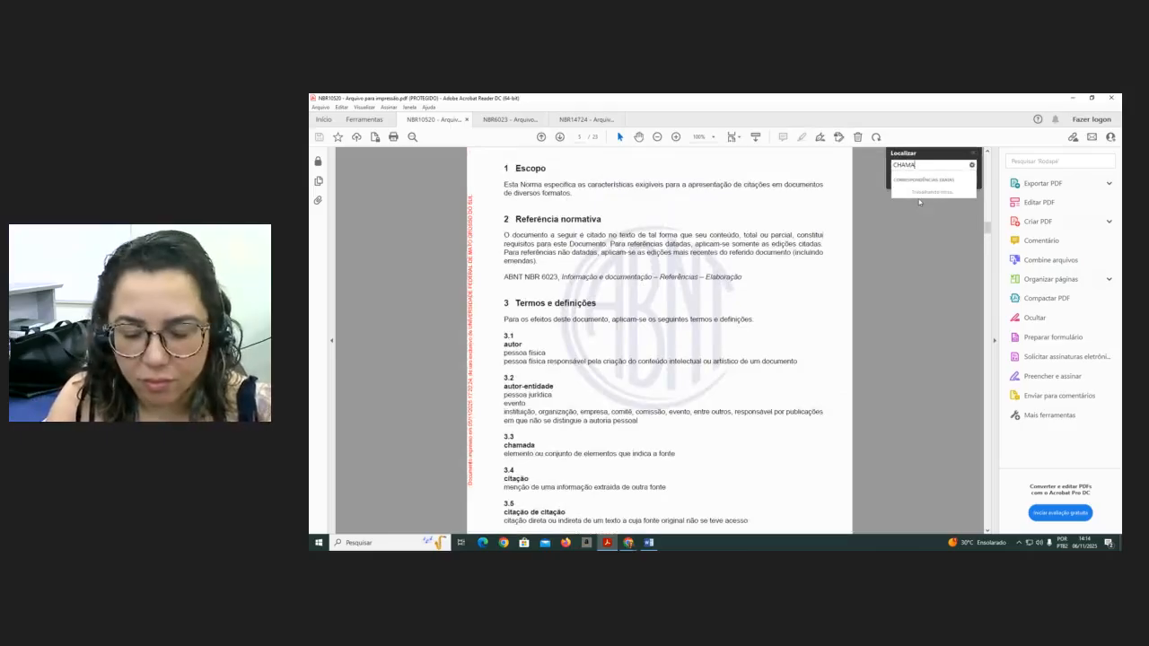
{"action": "type", "text": "DA"}
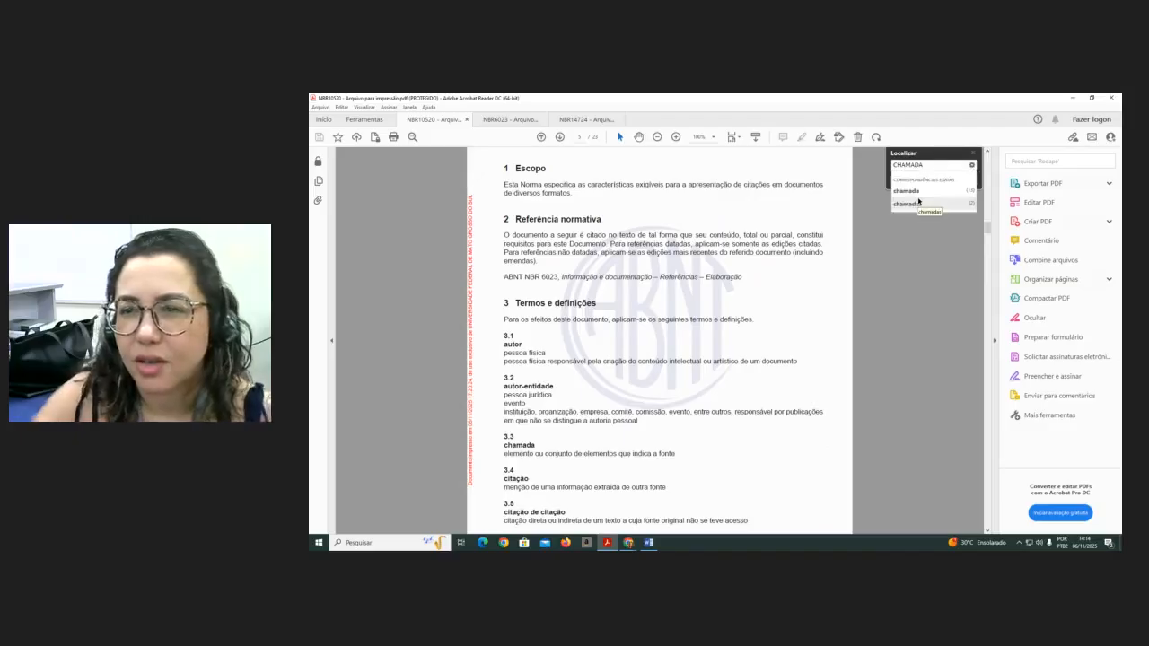
{"action": "left_click", "coordinate": [918, 203]}
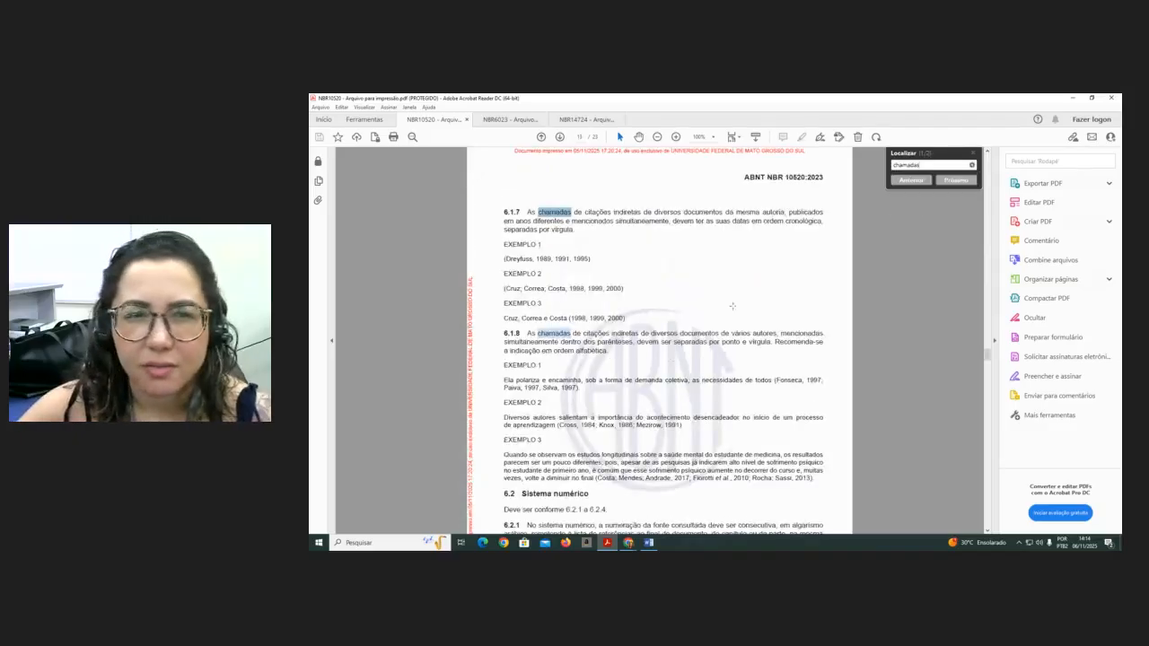
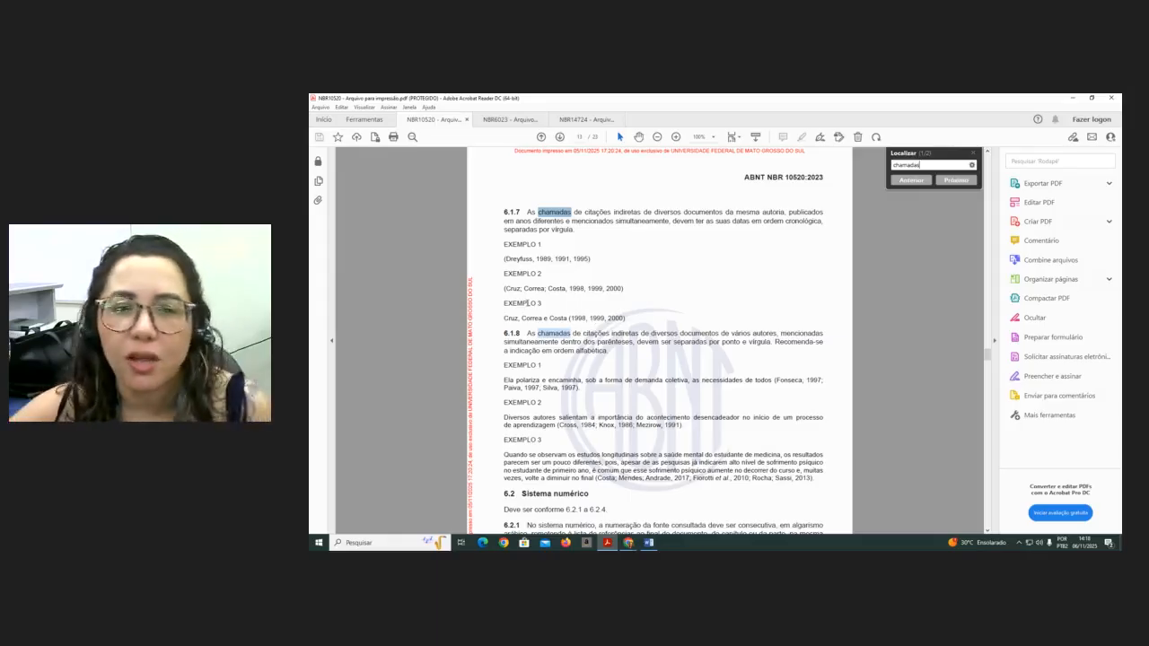
- Examine the citation examples for same-author and same-surname references in sections 6.1.5 to 6.1.7 of the standard
{"action": "left_click", "coordinate": [551, 259]}
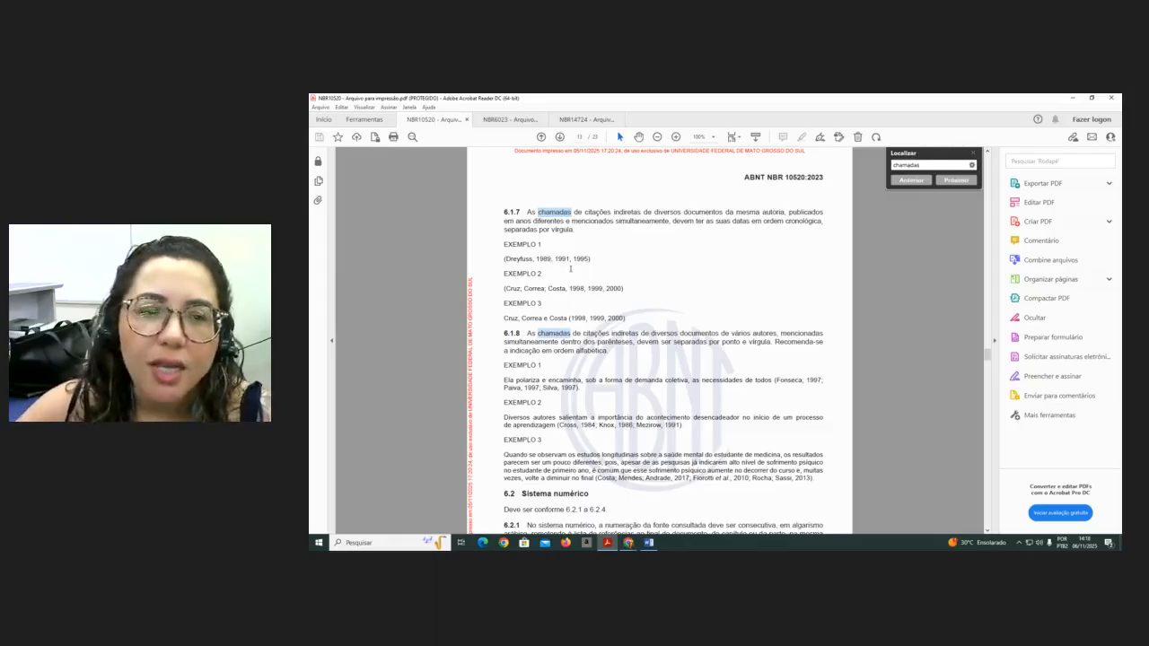
{"action": "scroll", "coordinate": [570, 268], "scroll_direction": "up", "scroll_amount": 5}
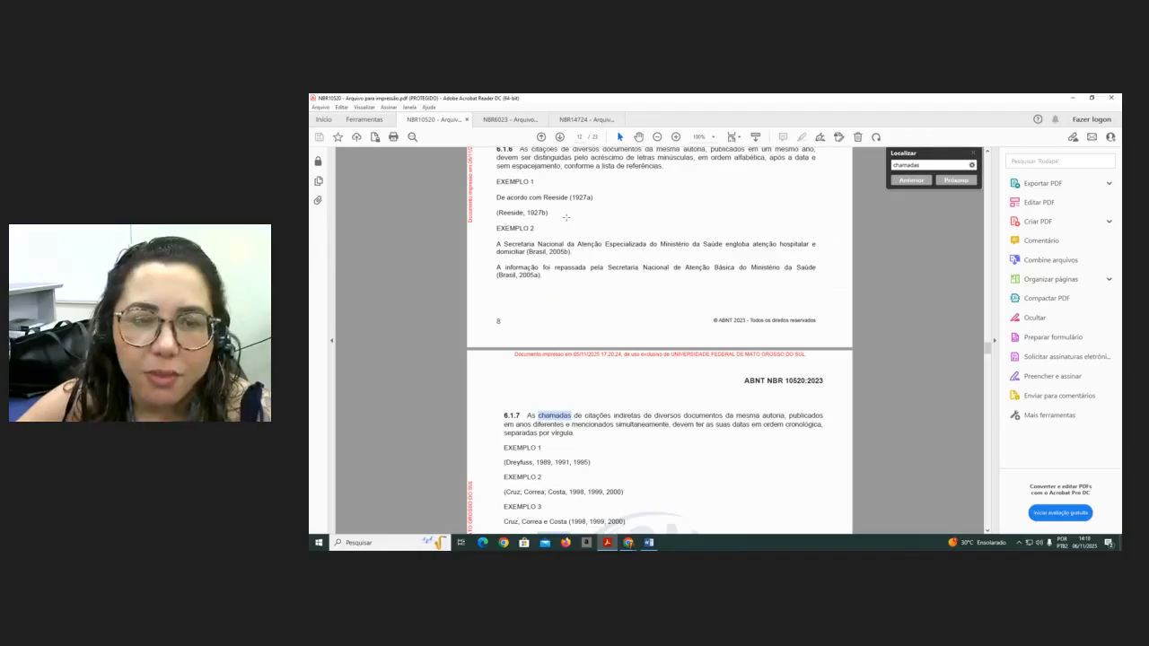
{"action": "scroll", "coordinate": [578, 205], "scroll_direction": "up", "scroll_amount": 1}
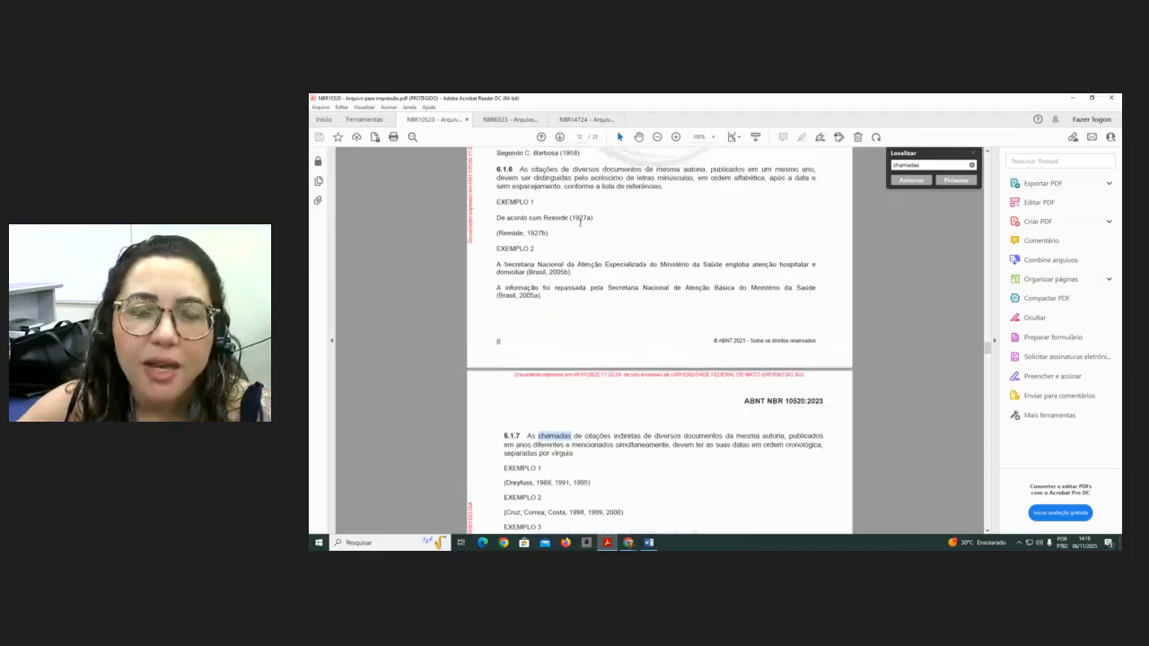
{"action": "scroll", "coordinate": [580, 222], "scroll_direction": "up", "scroll_amount": 1}
{"action": "left_click_drag", "start_coordinate": [550, 254], "coordinate": [496, 254]}
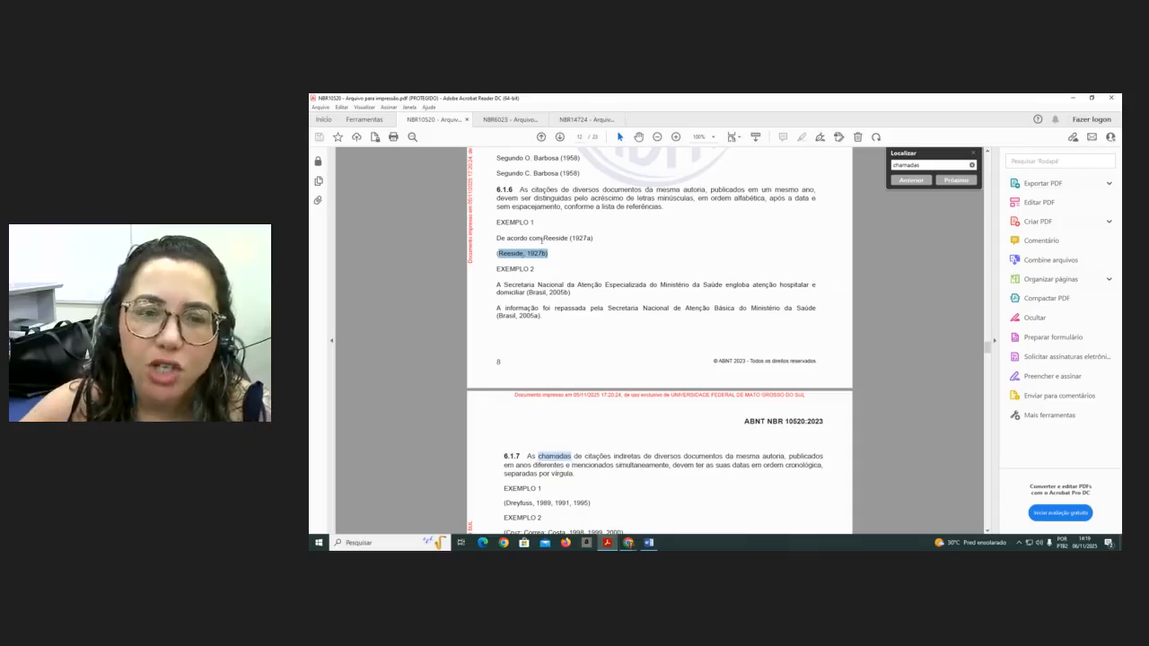
{"action": "scroll", "coordinate": [547, 268], "scroll_direction": "up", "scroll_amount": 2}
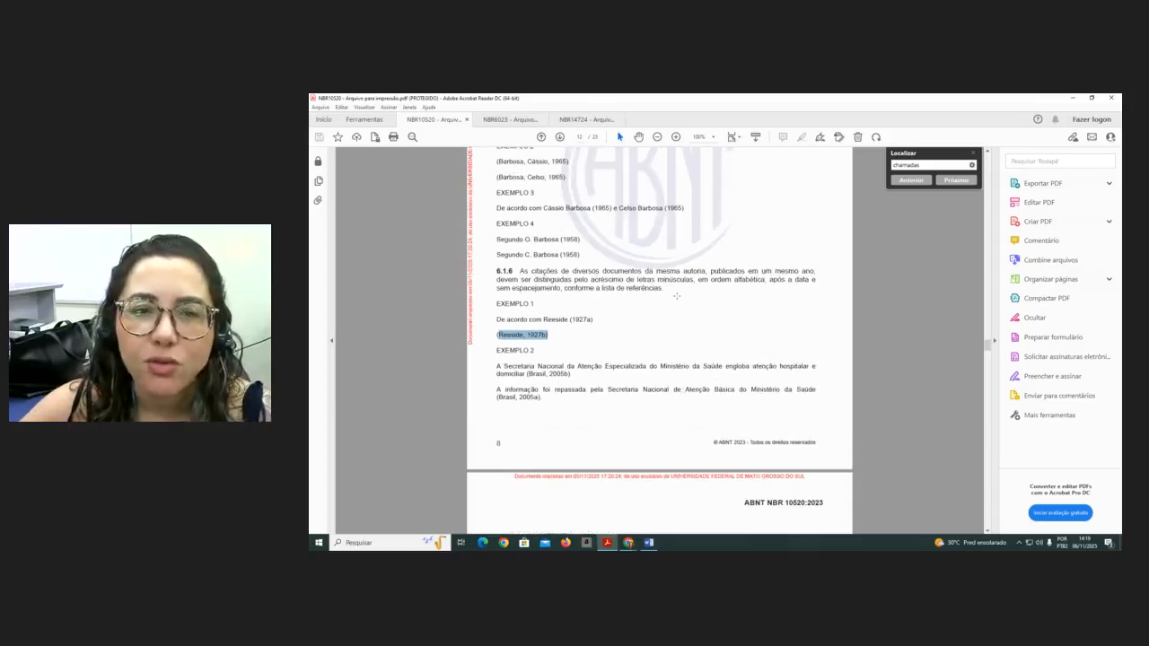
{"action": "scroll", "coordinate": [676, 296], "scroll_direction": "up", "scroll_amount": 4}
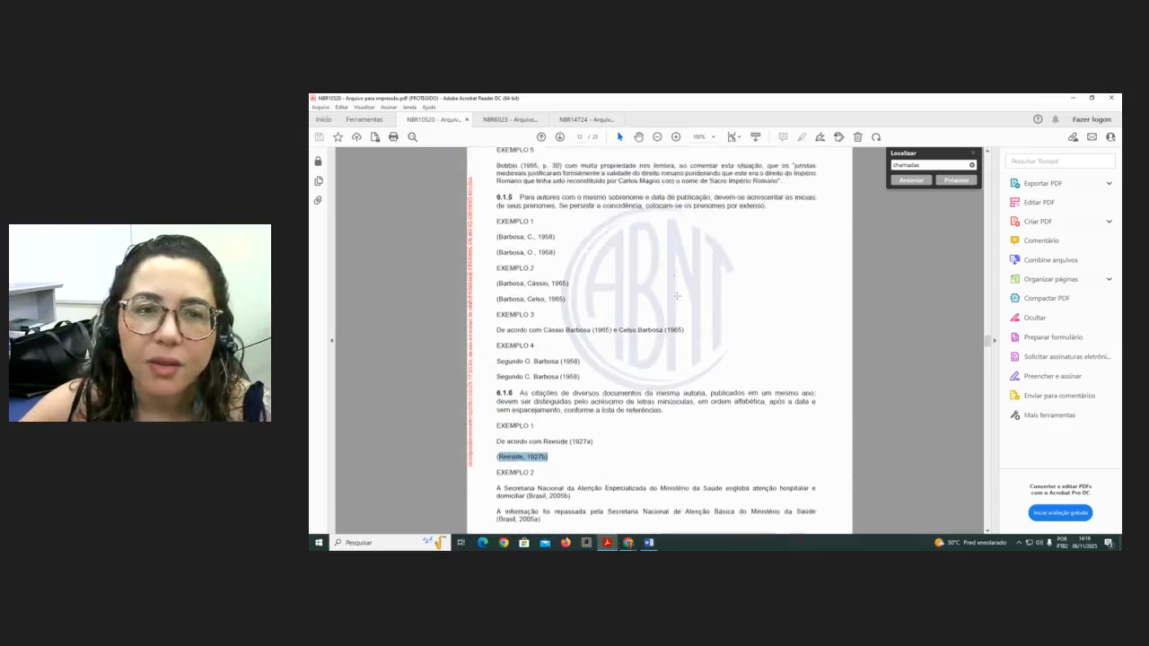
{"action": "left_click_drag", "start_coordinate": [531, 279], "coordinate": [499, 281]}
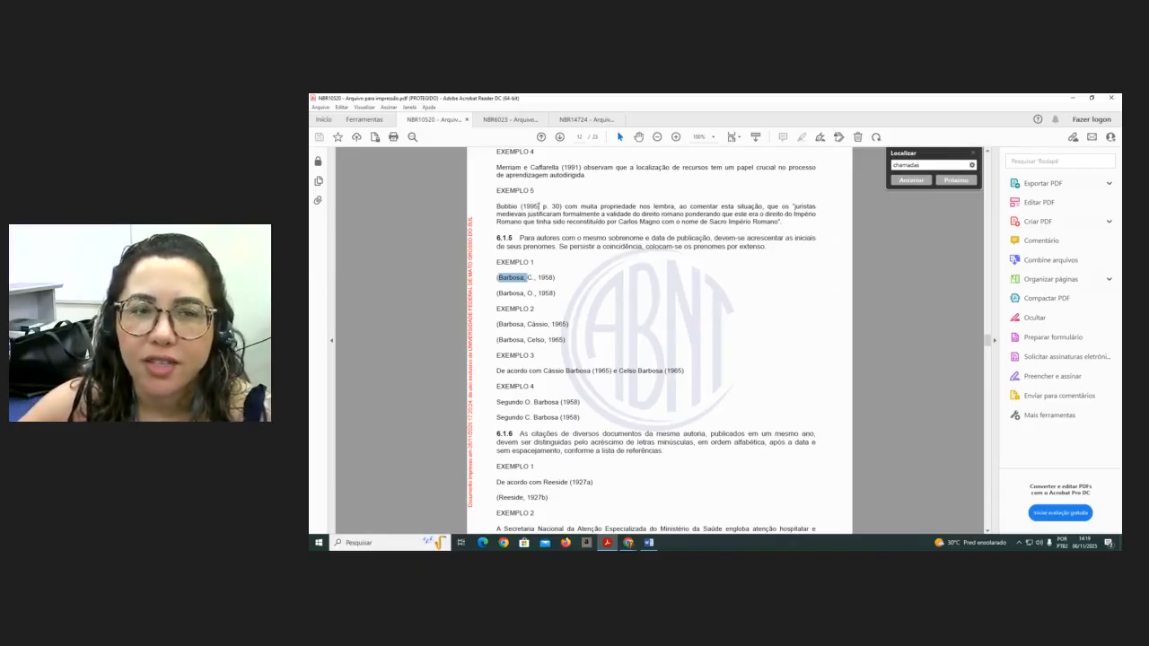
{"action": "scroll", "coordinate": [539, 207], "scroll_direction": "up", "scroll_amount": 1}
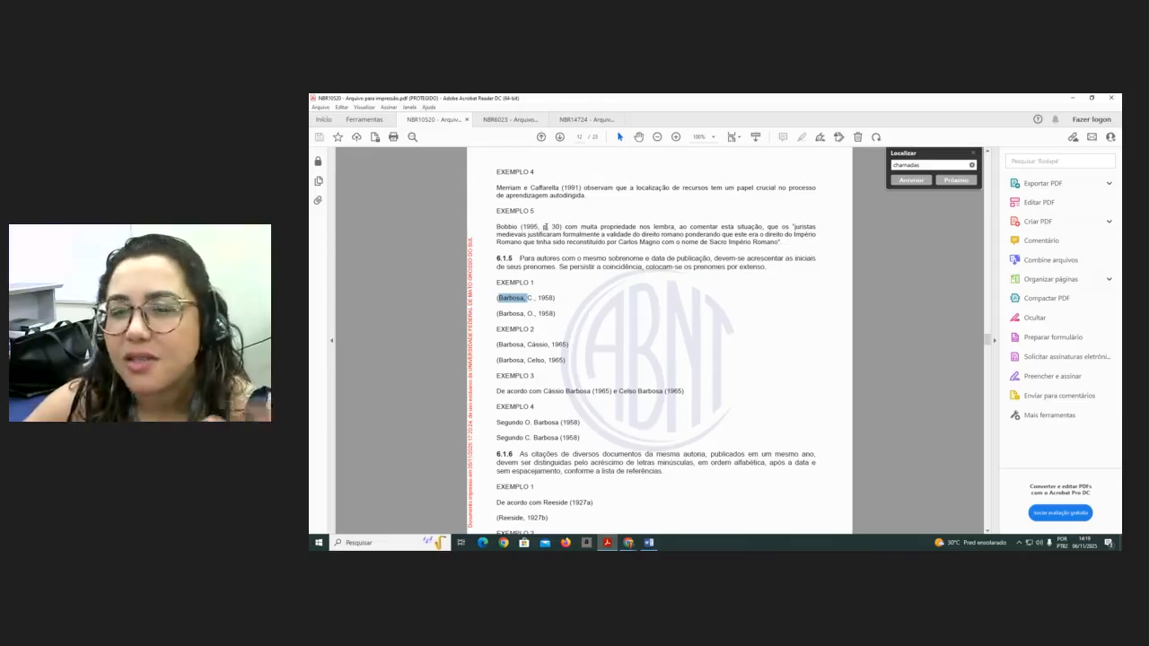
{"action": "left_click_drag", "start_coordinate": [491, 189], "coordinate": [533, 191]}
{"action": "left_click", "coordinate": [580, 268]}
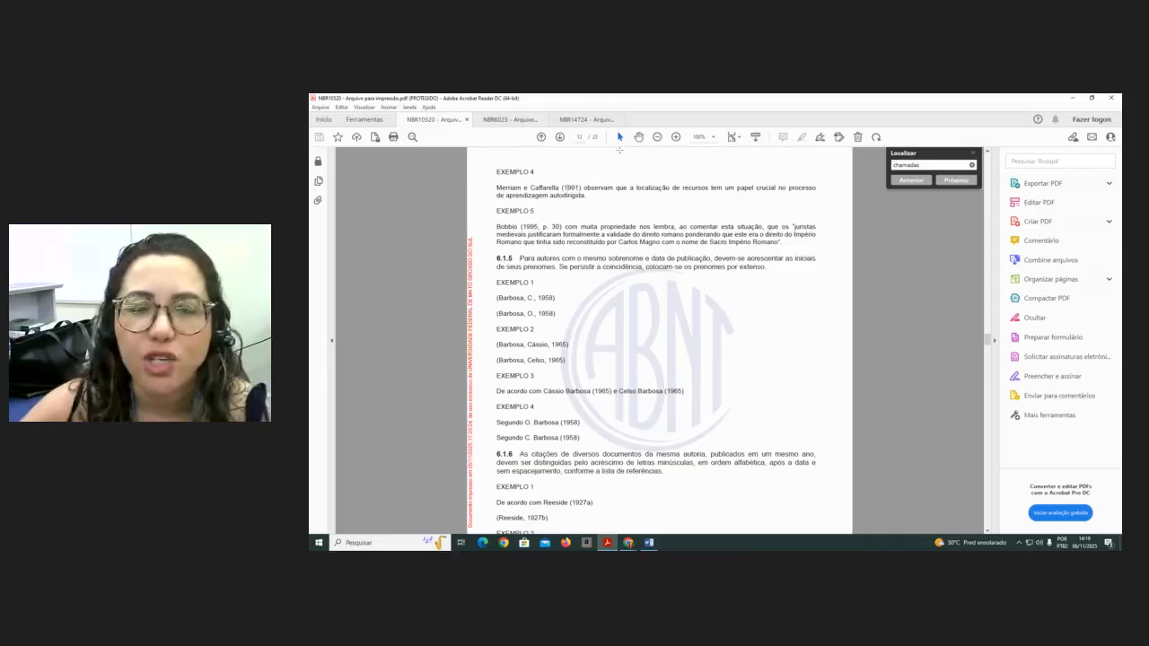
{"action": "left_click_drag", "start_coordinate": [562, 227], "coordinate": [543, 228]}
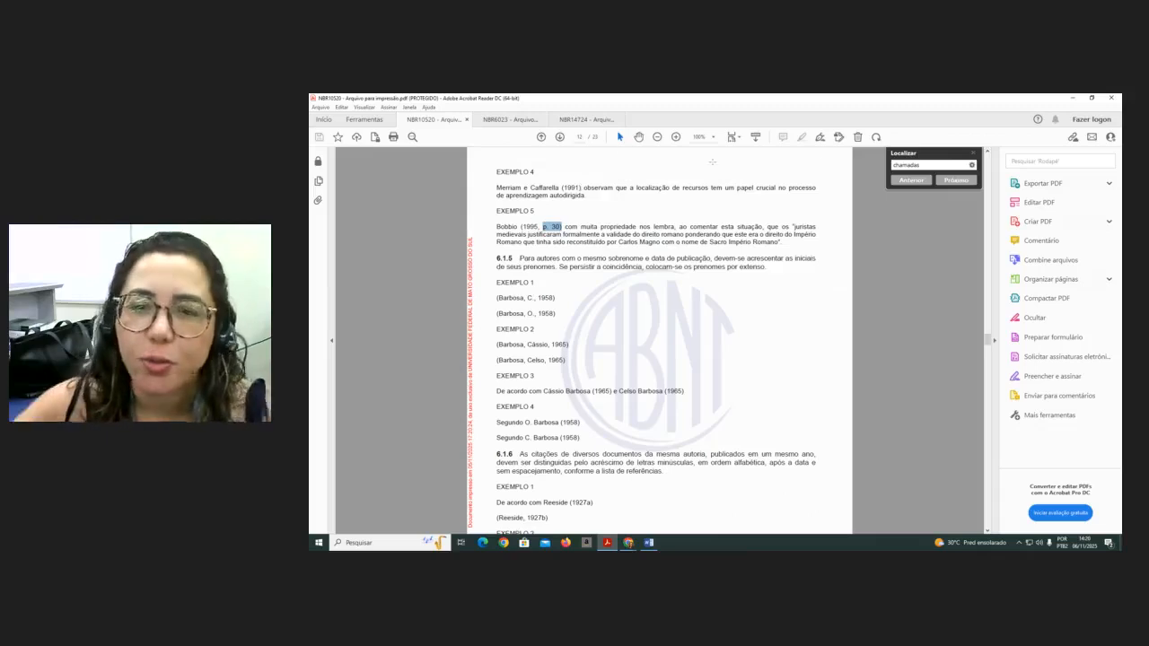
{"action": "left_click", "coordinate": [794, 227]}
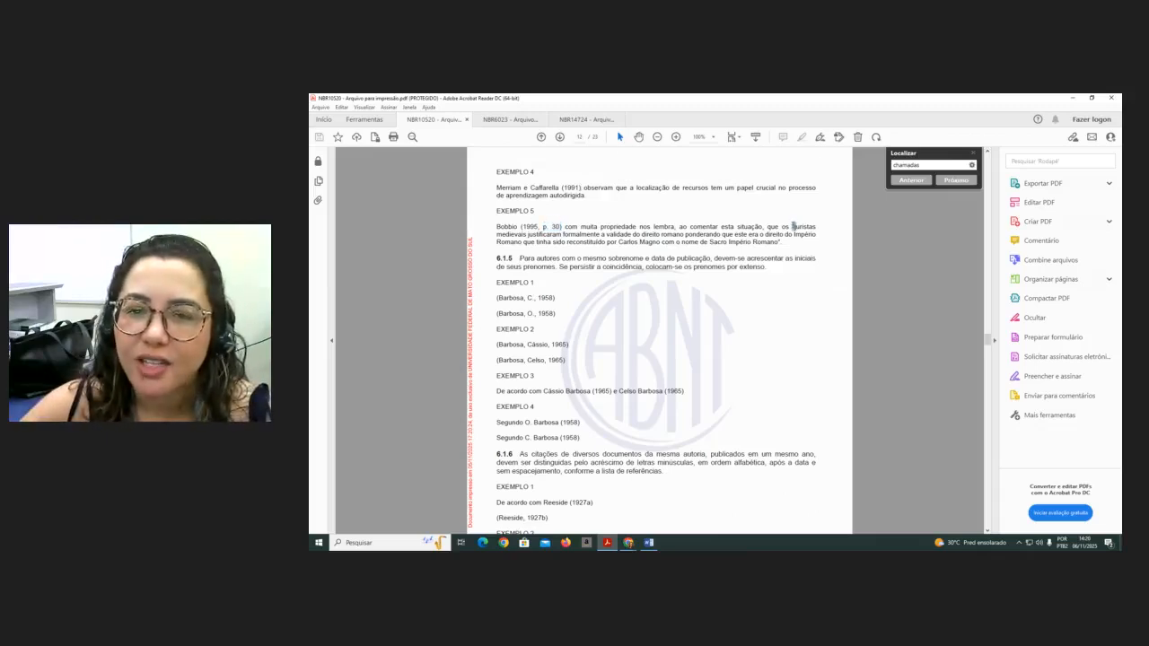
{"action": "scroll", "coordinate": [739, 308], "scroll_direction": "up", "scroll_amount": 4}
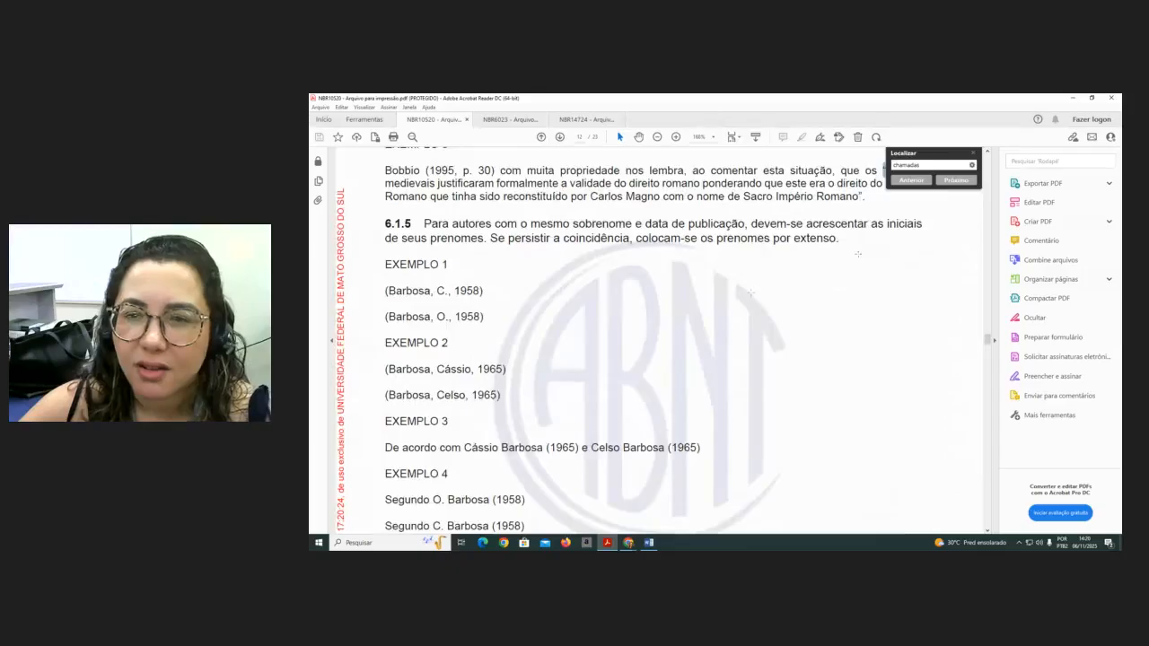
{"action": "scroll", "coordinate": [911, 276], "scroll_direction": "up", "scroll_amount": 1}
{"action": "scroll", "coordinate": [906, 237], "scroll_direction": "up", "scroll_amount": 1}
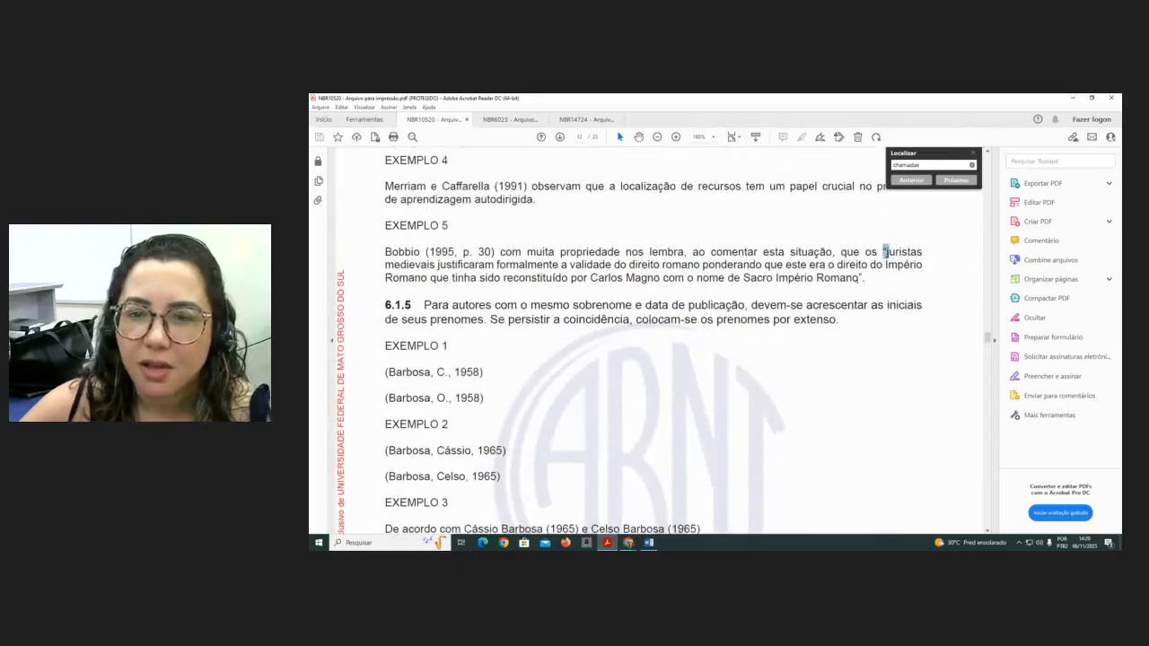
{"action": "triple_click", "coordinate": [861, 279]}
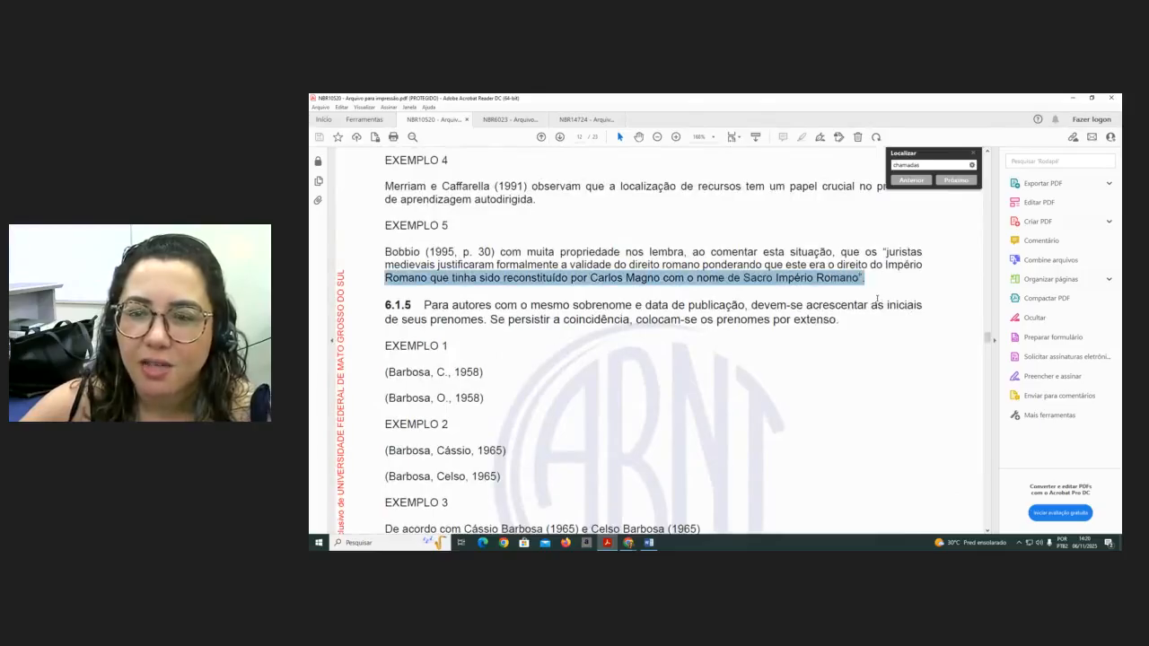
{"action": "left_click", "coordinate": [877, 299]}
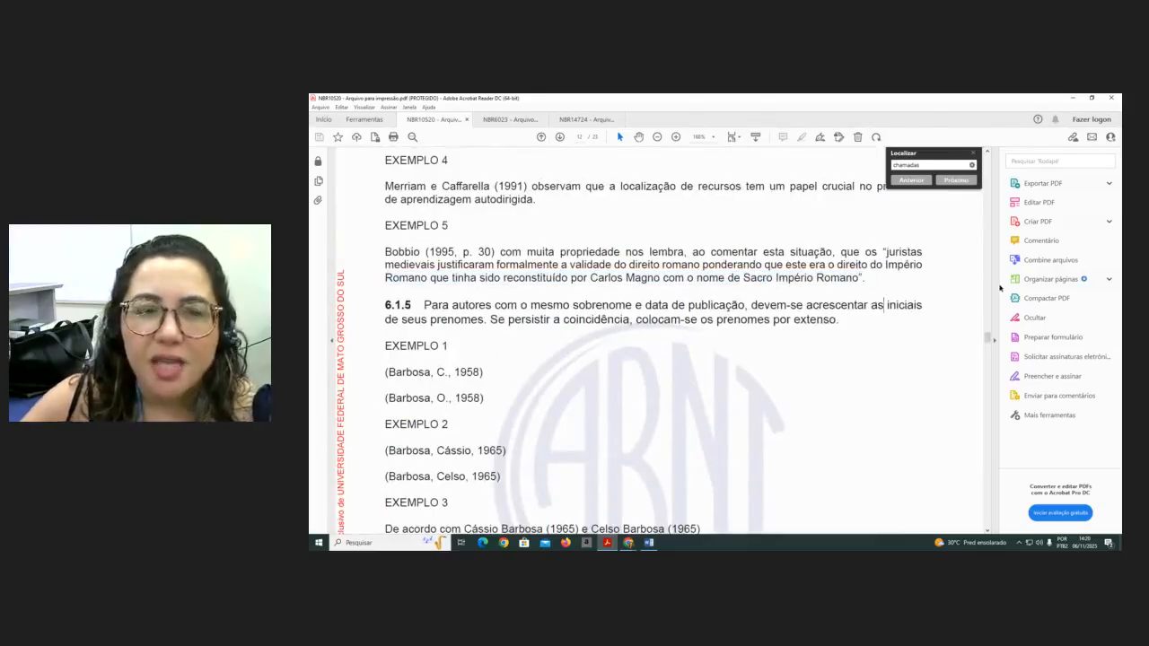
{"action": "left_click", "coordinate": [975, 155]}
{"action": "left_click", "coordinate": [994, 339]}
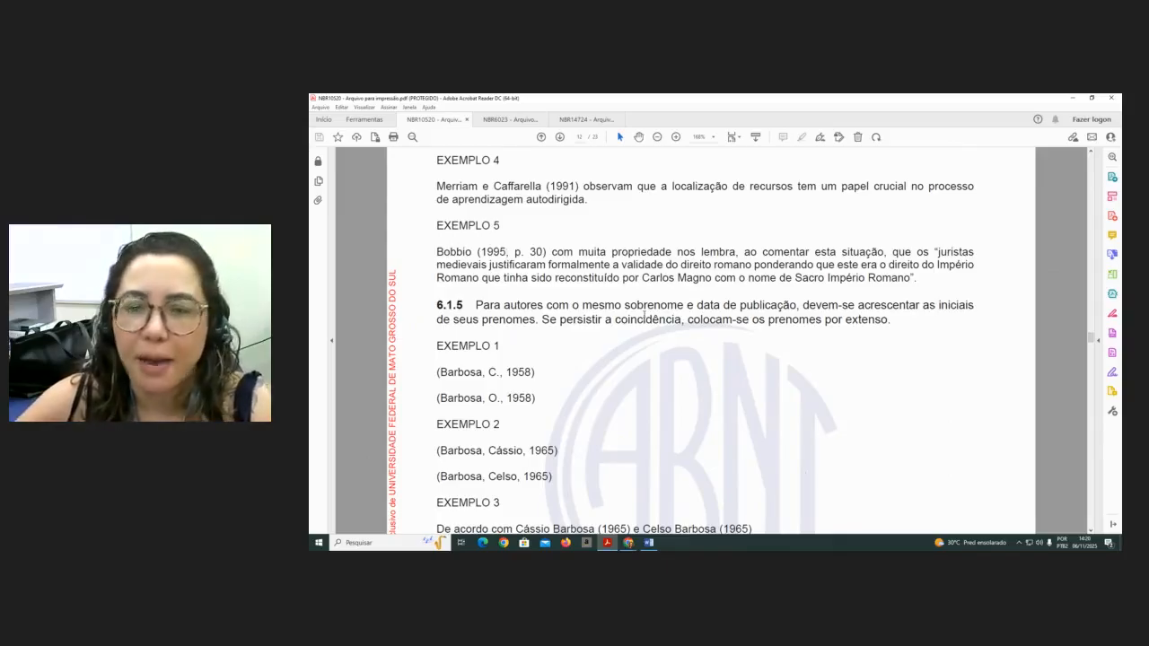
- Switch back to the Word document
{"action": "scroll", "coordinate": [645, 314], "scroll_direction": "up", "scroll_amount": 2}
{"action": "scroll", "coordinate": [797, 437], "scroll_direction": "down", "scroll_amount": 1}
{"action": "scroll", "coordinate": [798, 438], "scroll_direction": "up", "scroll_amount": 1}
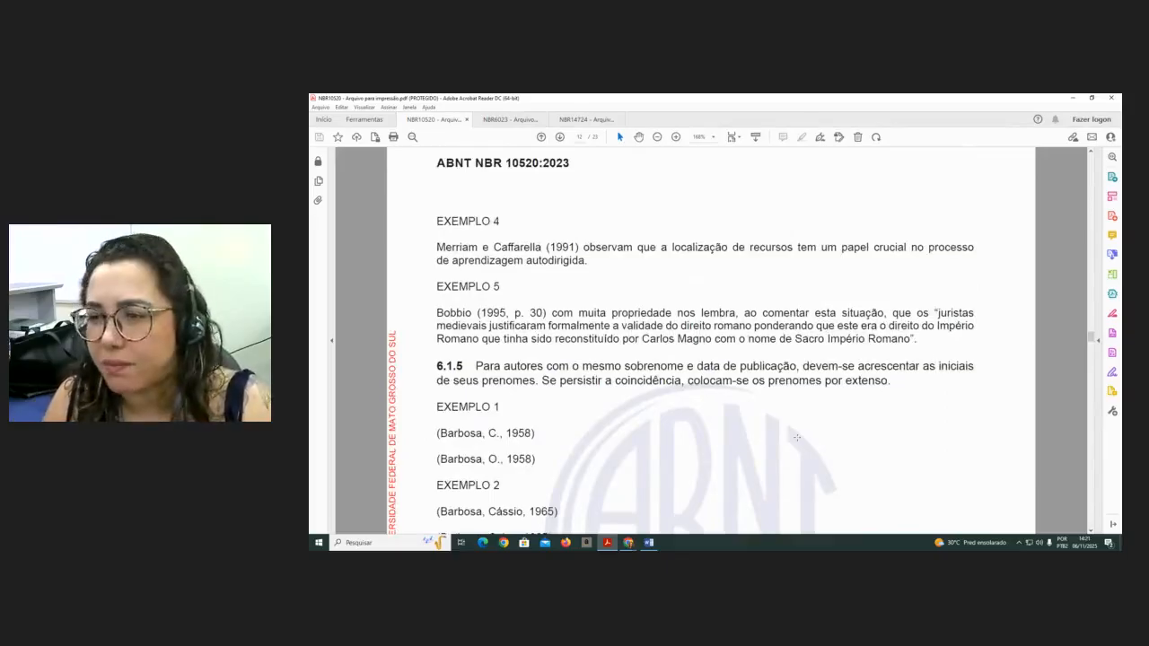
{"action": "scroll", "coordinate": [796, 437], "scroll_direction": "up", "scroll_amount": 1}
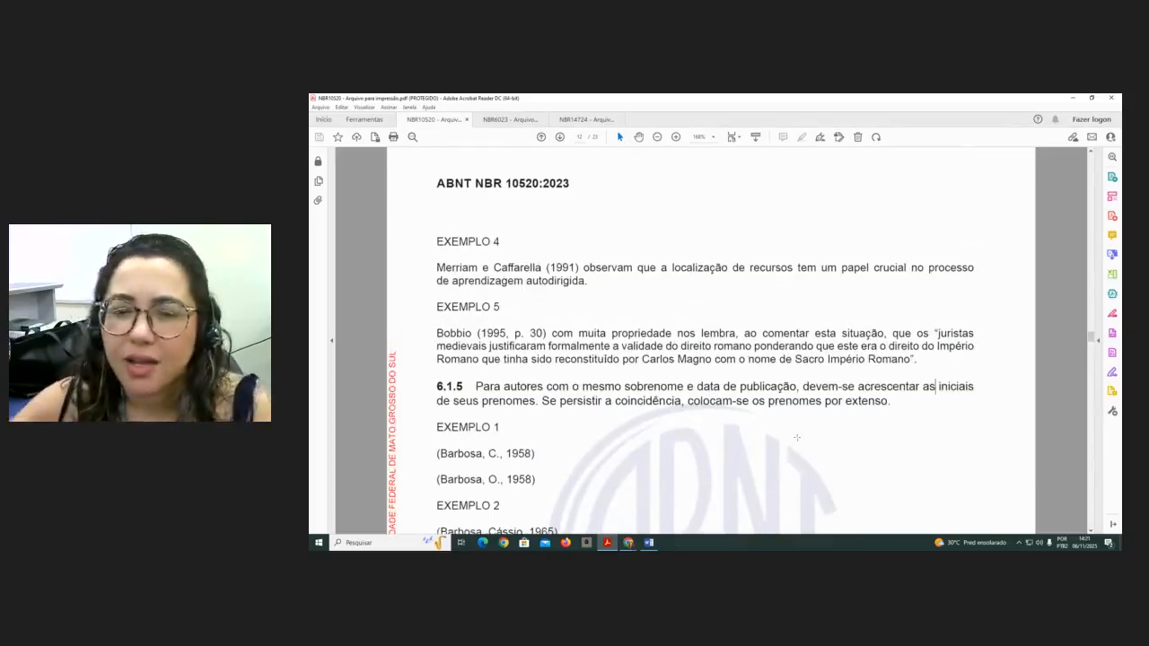
{"action": "left_click", "coordinate": [650, 544]}
- Begin the introduction's second paragraph with the citation "Segundo Almeida (2025)," and lowercase the following "a"
{"action": "scroll", "coordinate": [945, 305], "scroll_direction": "up", "scroll_amount": 5}
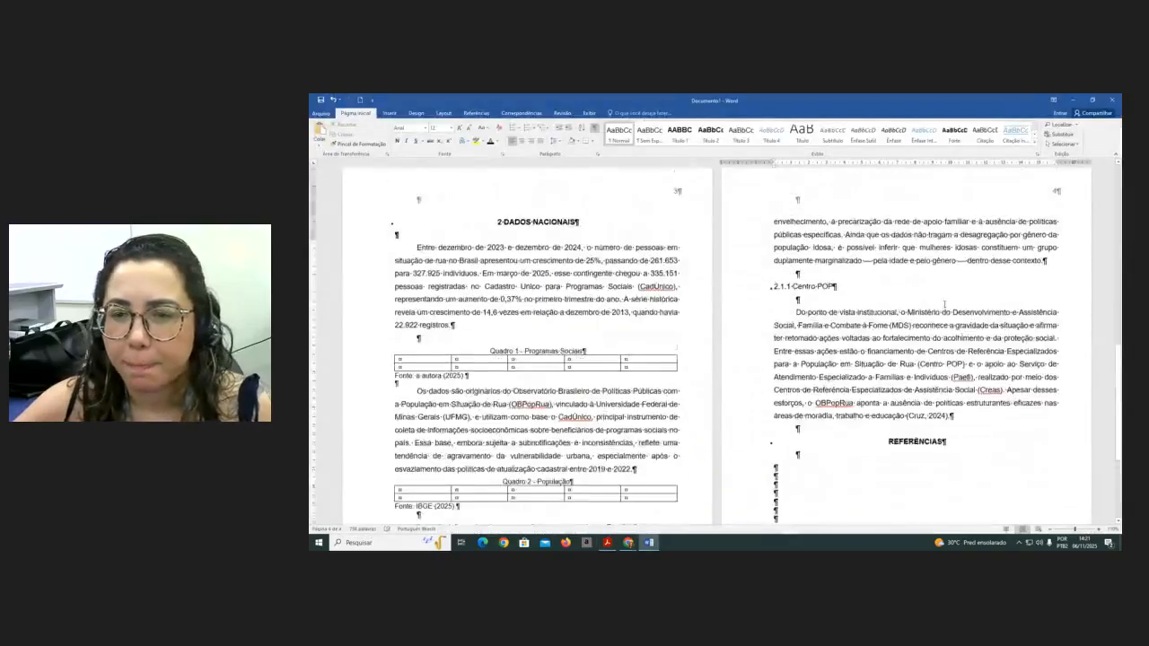
{"action": "scroll", "coordinate": [944, 305], "scroll_direction": "up", "scroll_amount": 8}
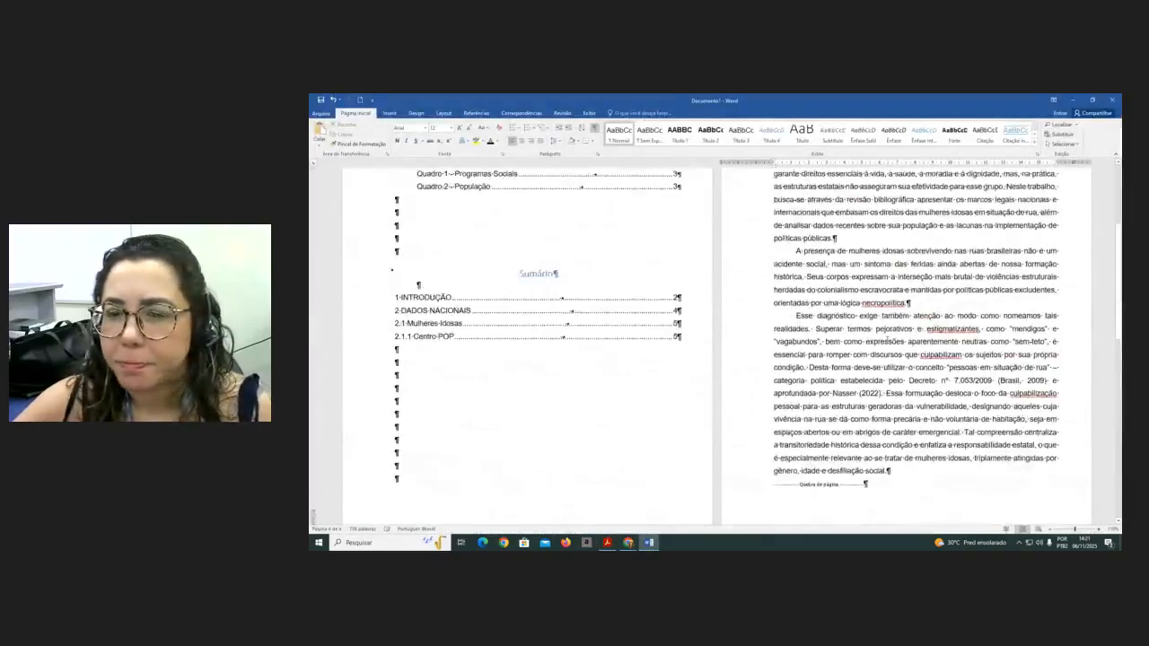
{"action": "scroll", "coordinate": [887, 341], "scroll_direction": "up", "scroll_amount": 1}
{"action": "left_click", "coordinate": [793, 294]}
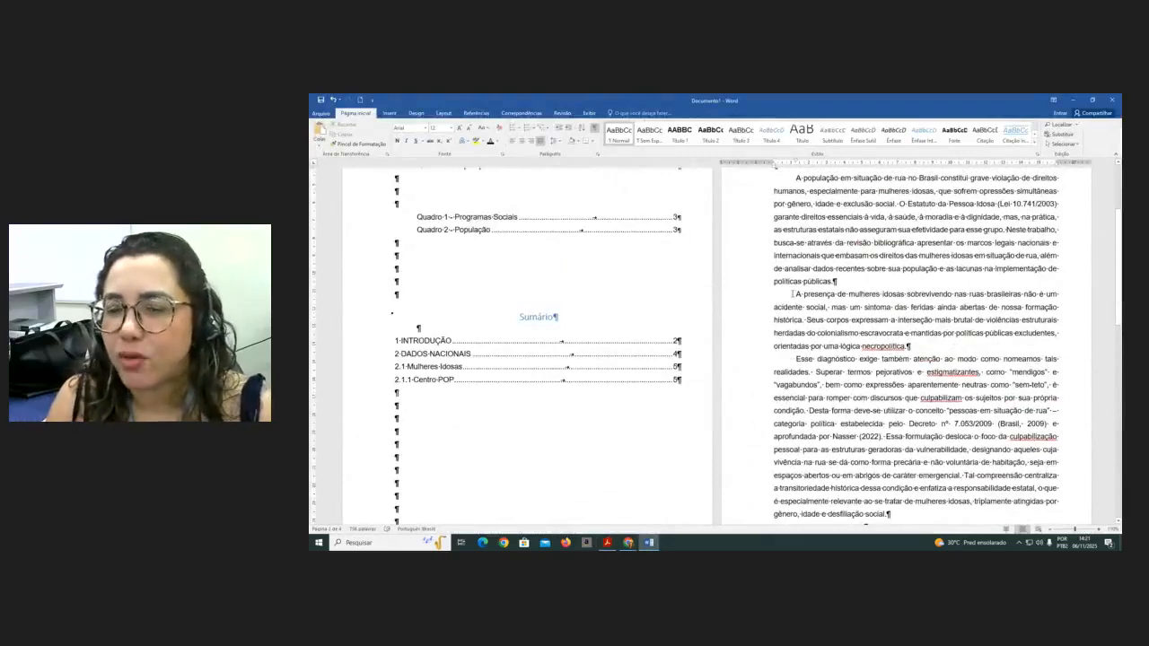
{"action": "type", "text": "SEG"}
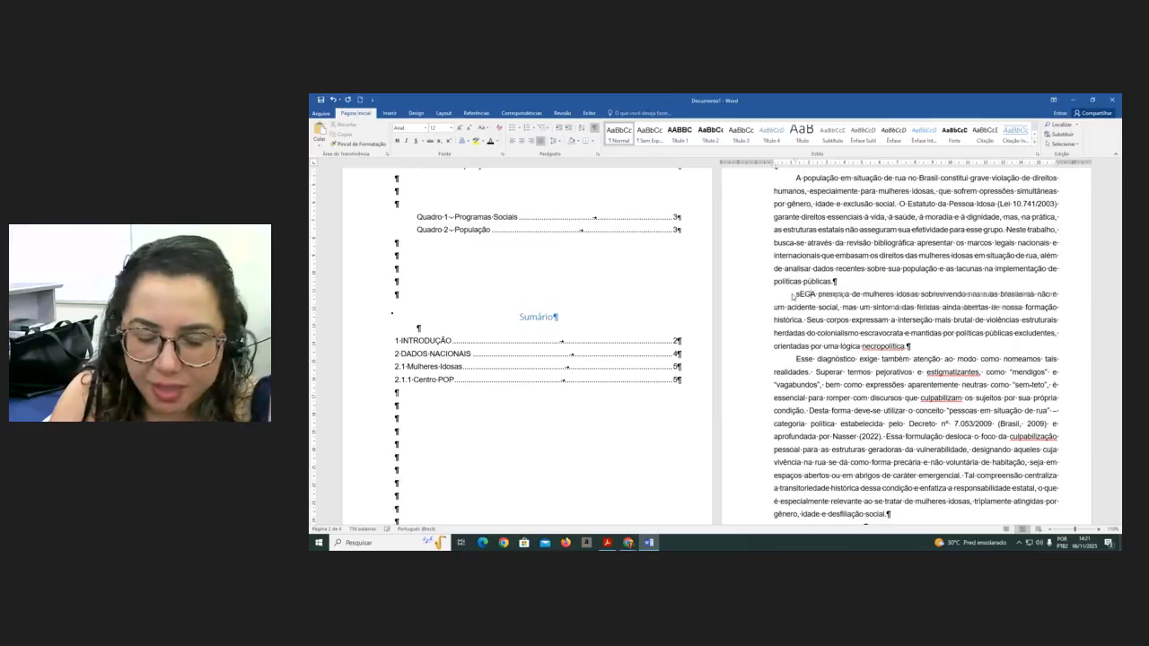
{"action": "key", "text": "BackSpace"}
{"action": "key", "text": "BackSpace"}
{"action": "type", "text": "Segundo A"}
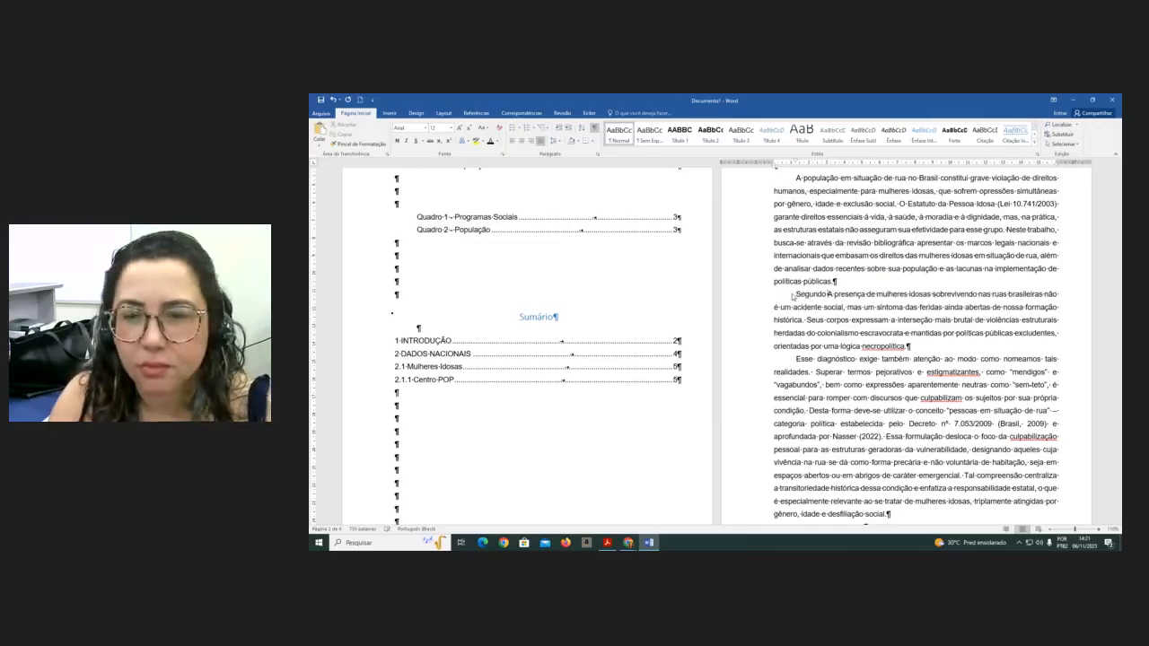
{"action": "type", "text": "lmeida ("}
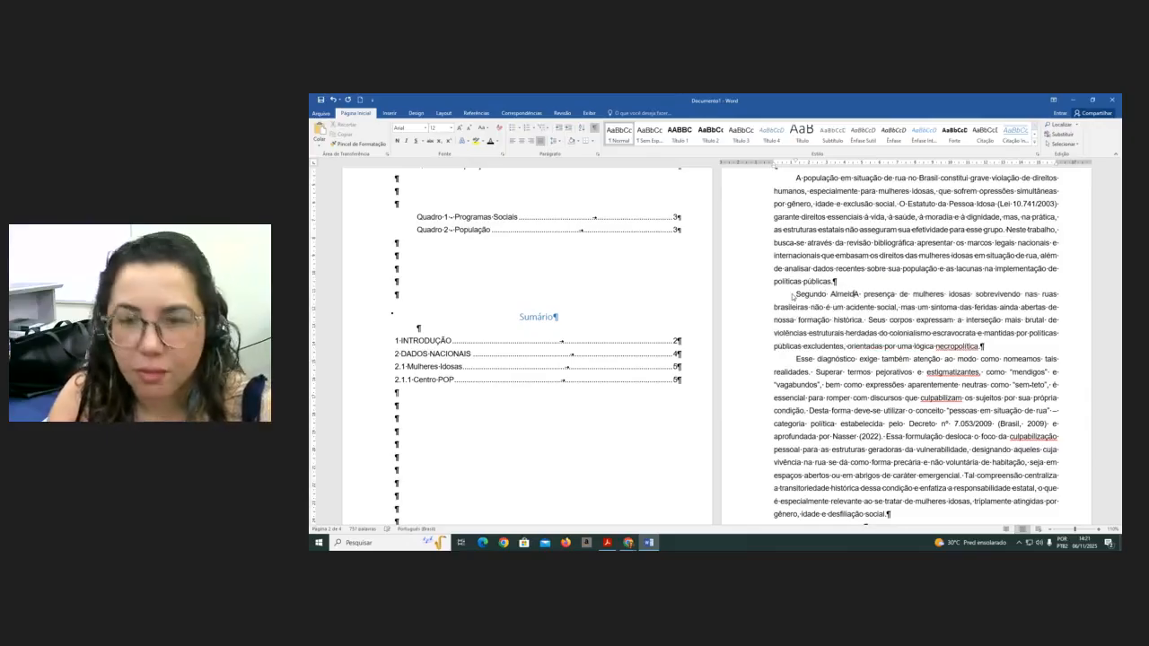
{"action": "type", "text": "2025"}
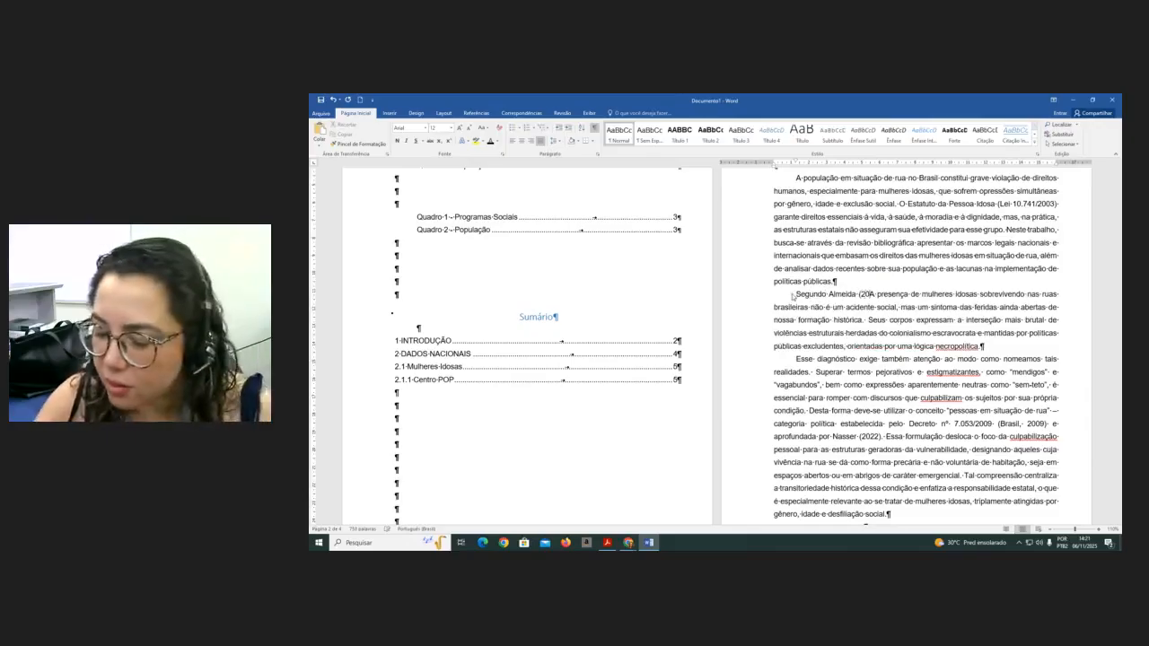
{"action": "type", "text": "),"}
{"action": "key", "text": "Delete"}
{"action": "type", "text": "a"}
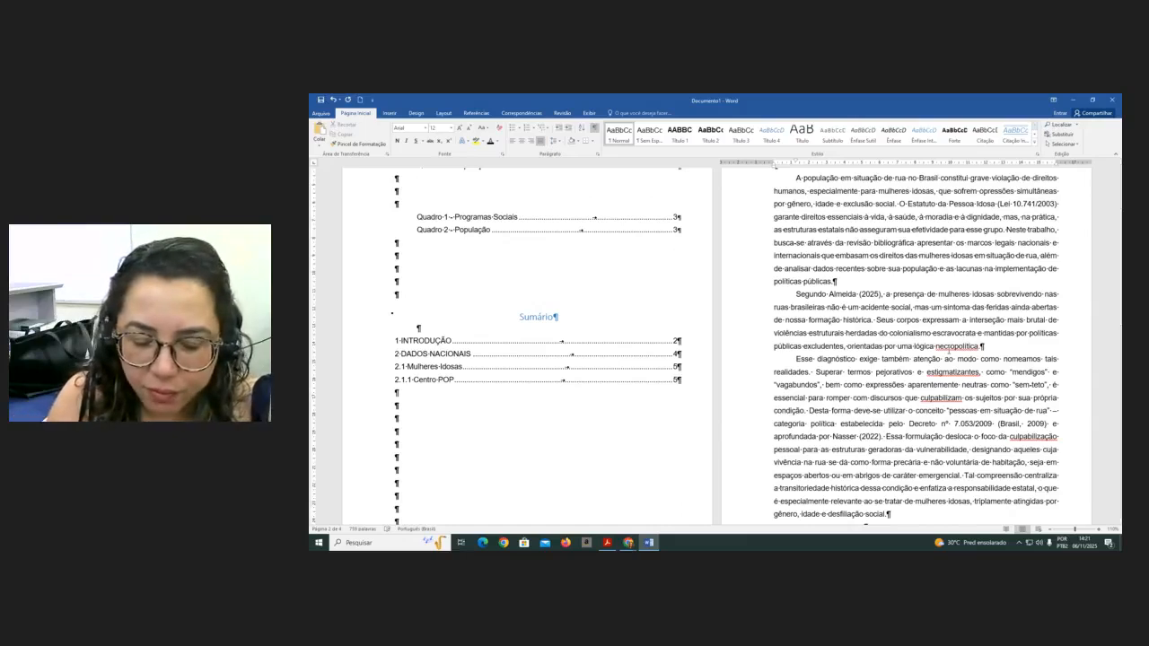
- Insert the citation "Silva Júnior (2015, p.15)," before the next sentence and lowercase its first word "seus"
{"action": "type", "text": "Silva"}
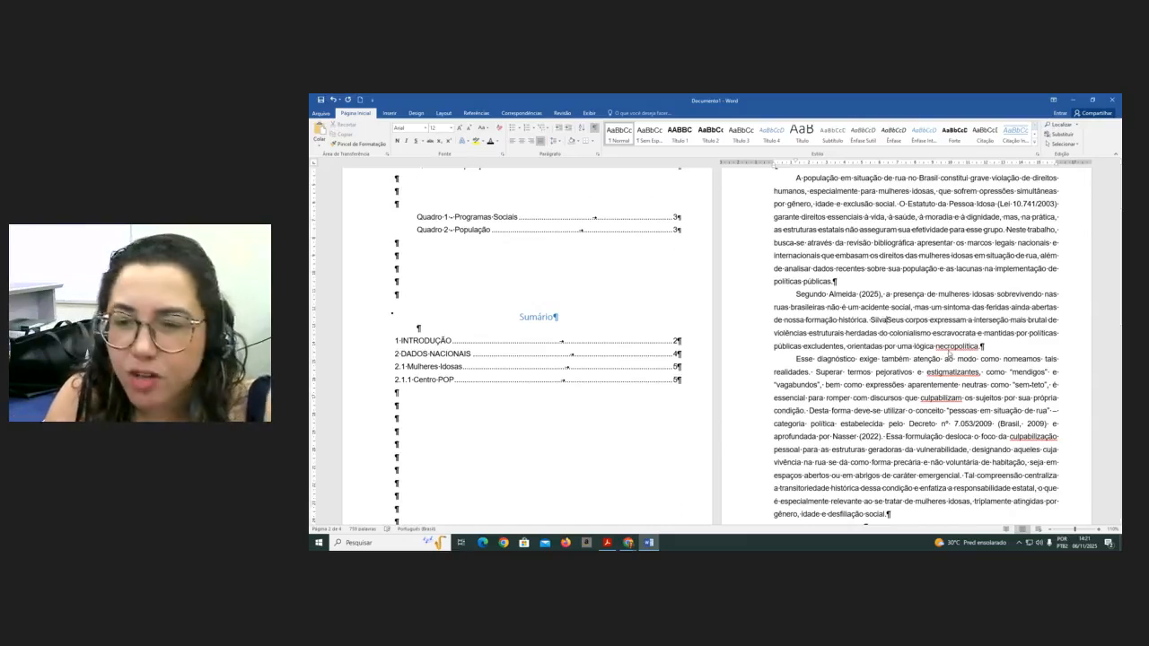
{"action": "type", "text": " Jún"}
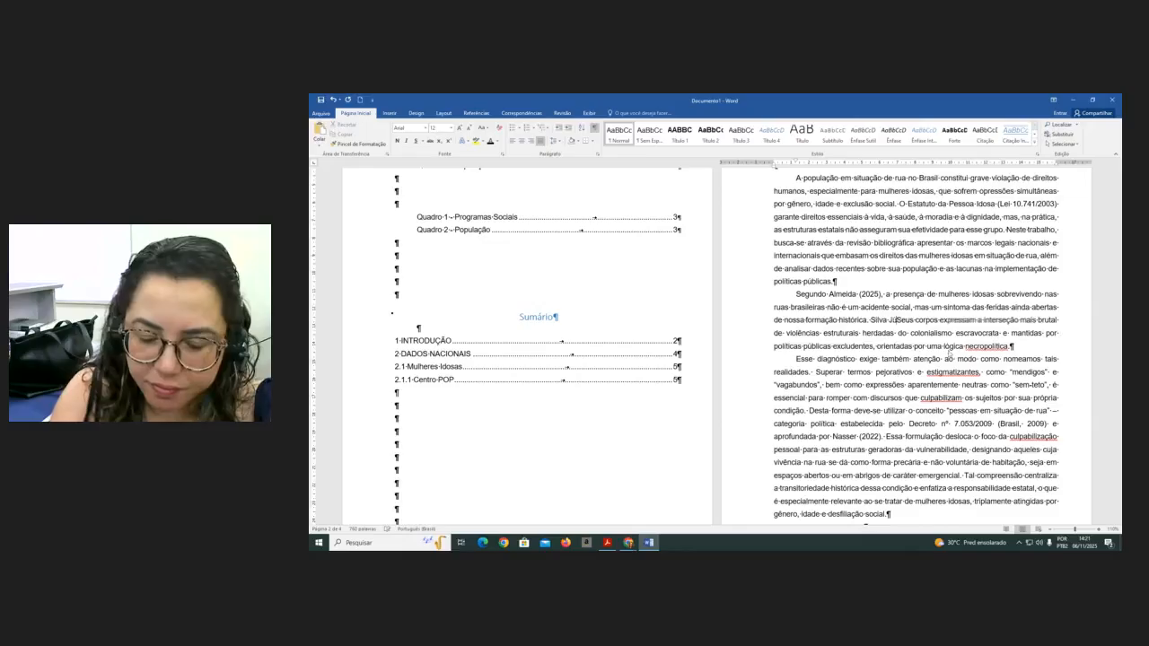
{"action": "type", "text": "ior ("}
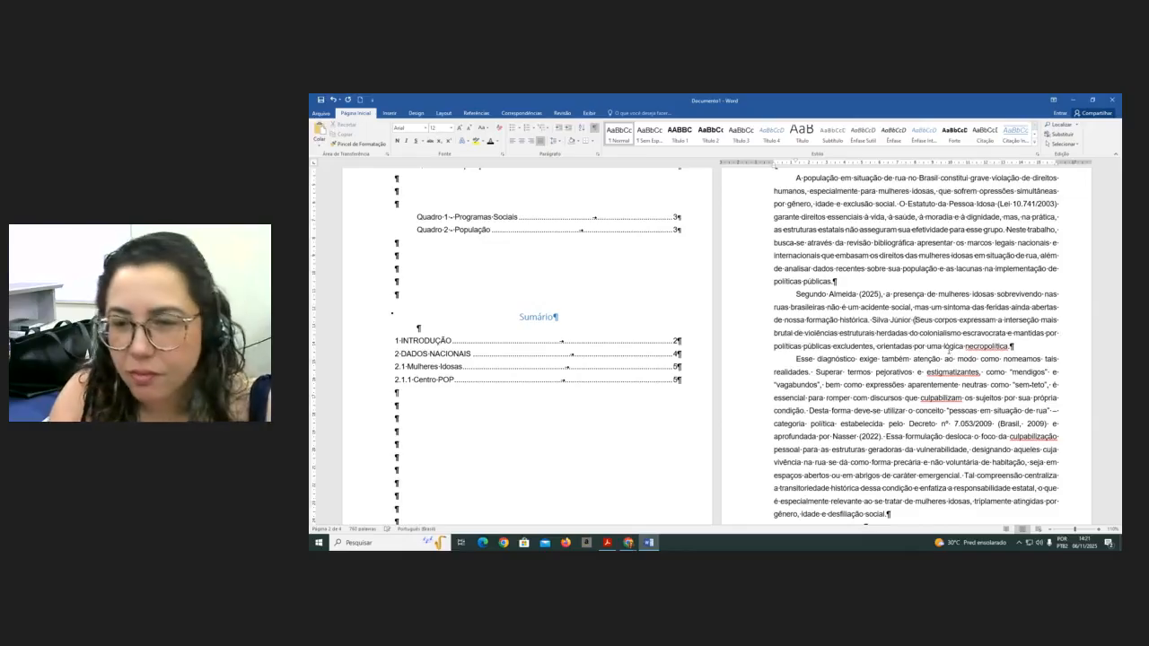
{"action": "type", "text": "2015, "}
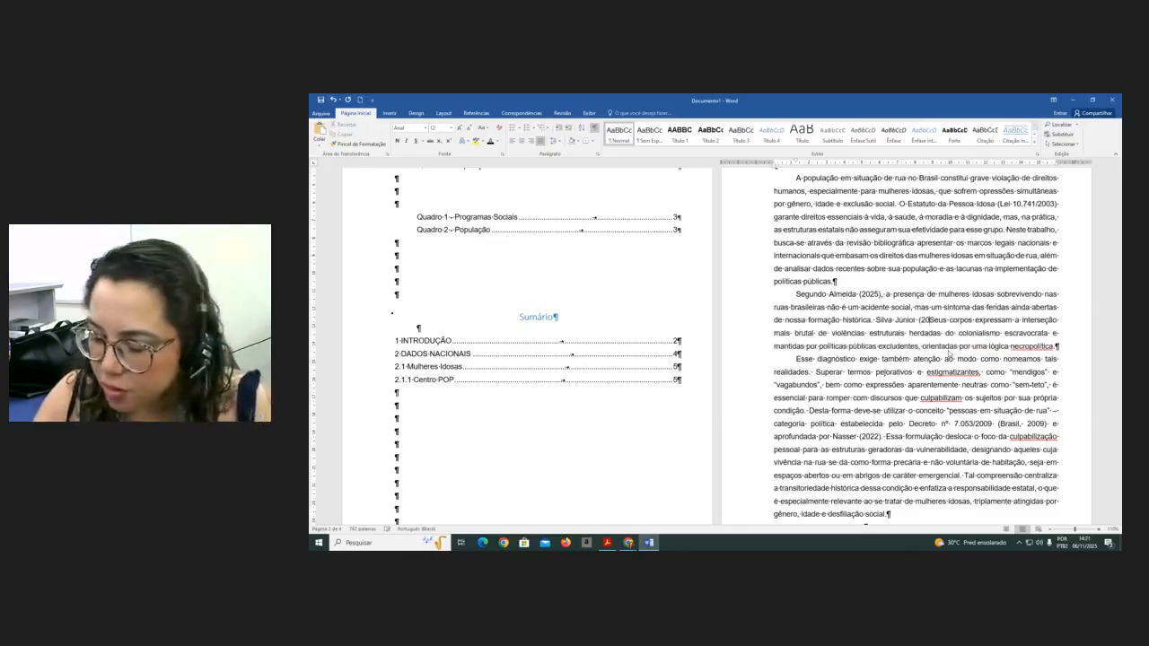
{"action": "type", "text": "p.15"}
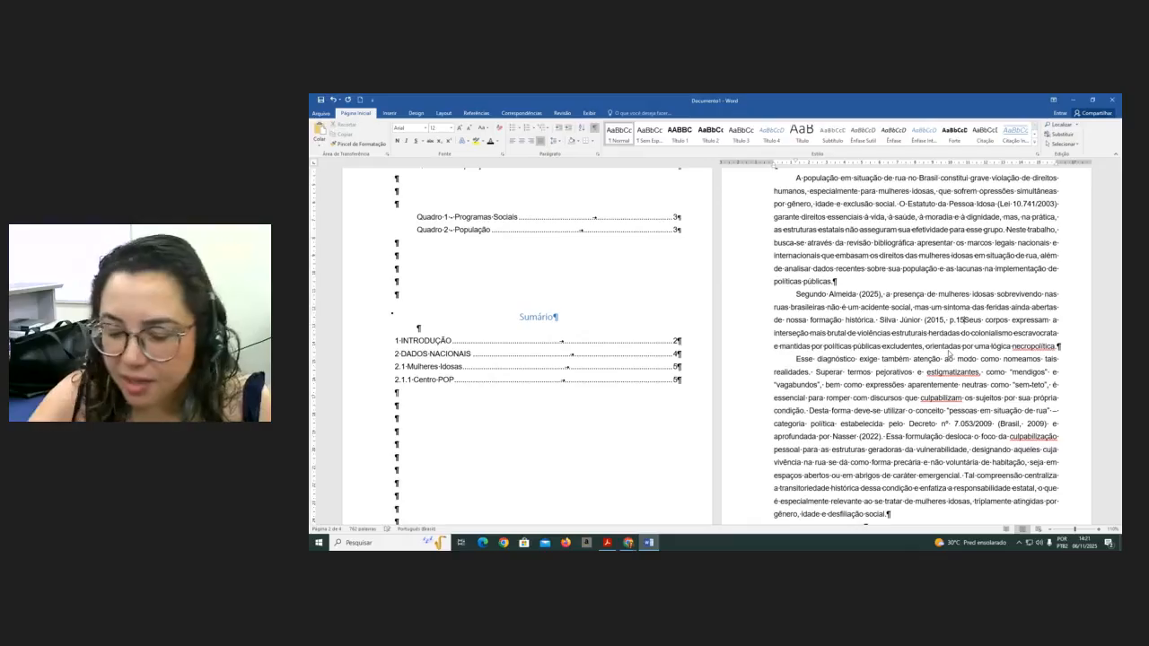
{"action": "type", "text": ")."}
{"action": "left_click", "coordinate": [972, 321]}
{"action": "key", "text": "BackSpace"}
{"action": "type", "text": "s"}
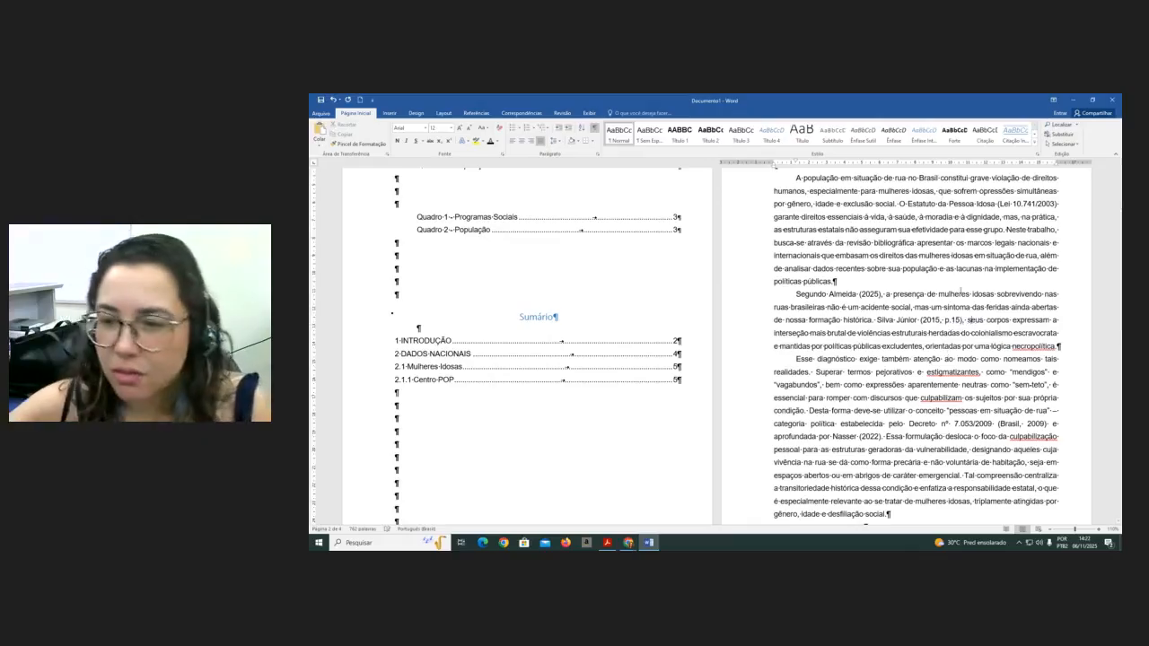
- Enclose the quoted passage from "seus corpos" to "necropolítica." in quotation marks
{"action": "scroll", "coordinate": [961, 290], "scroll_direction": "up", "scroll_amount": 2}
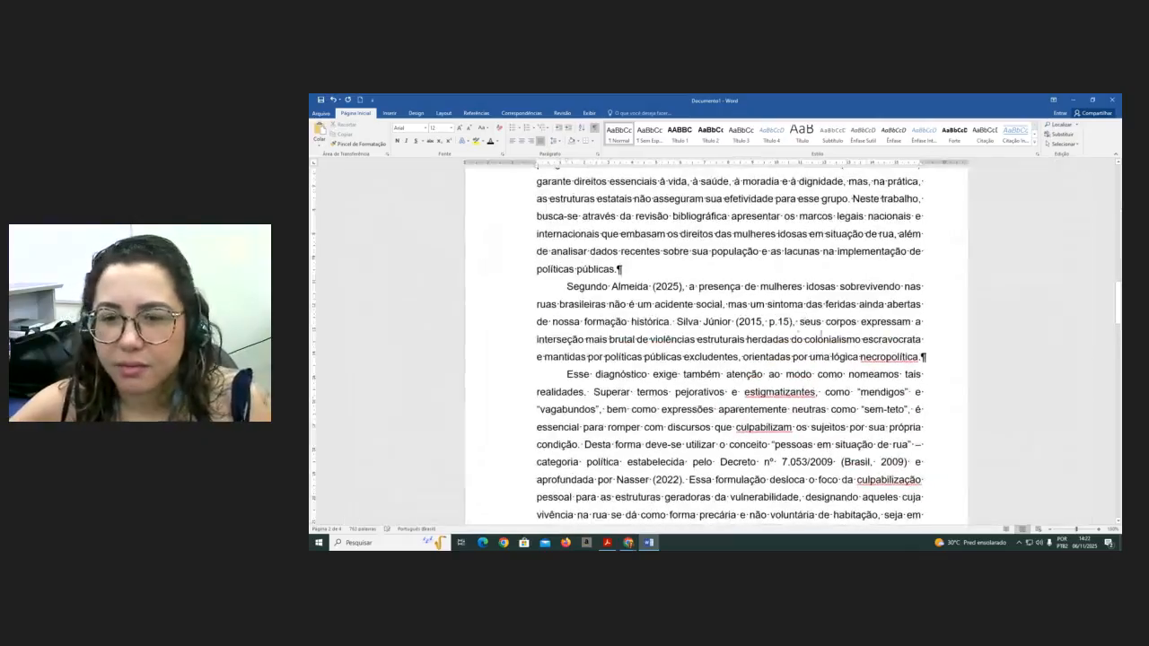
{"action": "type", "text": "\""}
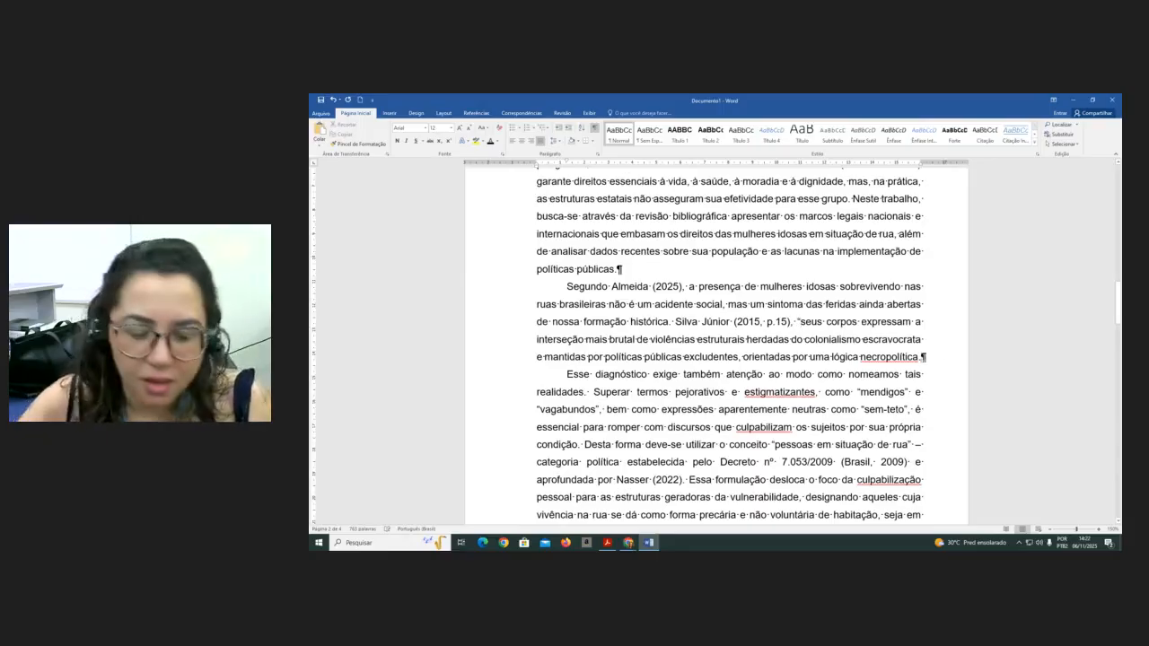
{"action": "type", "text": "\""}
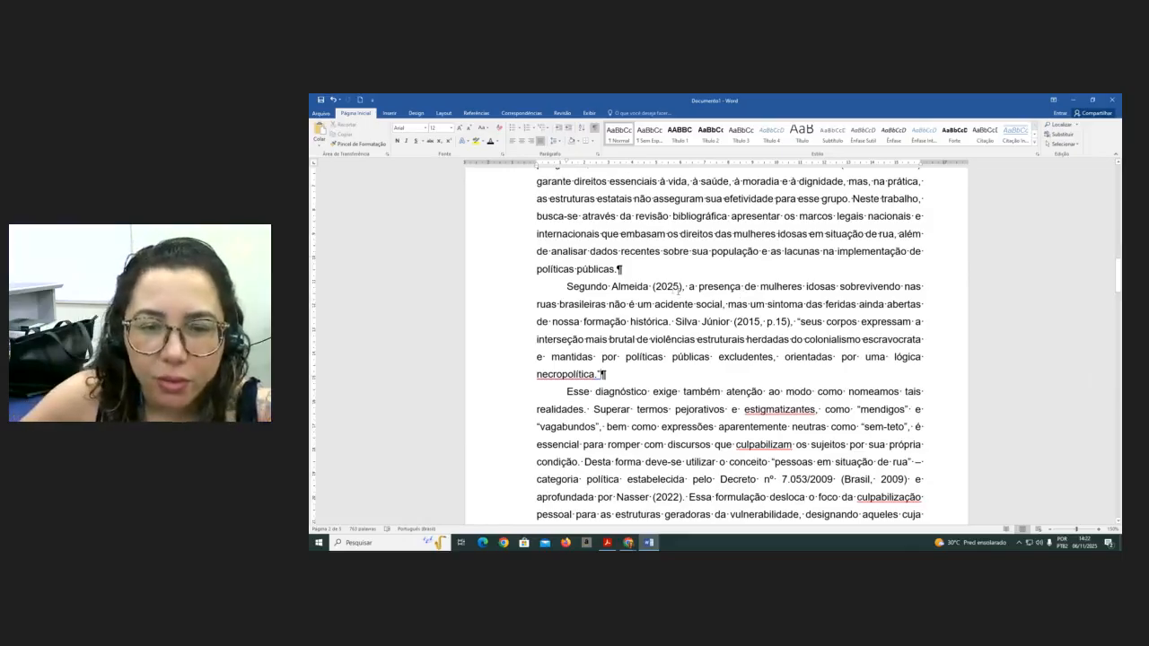
- Justify the "1 INTRODUÇÃO" heading so it aligns with the left margin
{"action": "scroll", "coordinate": [643, 297], "scroll_direction": "up", "scroll_amount": 2}
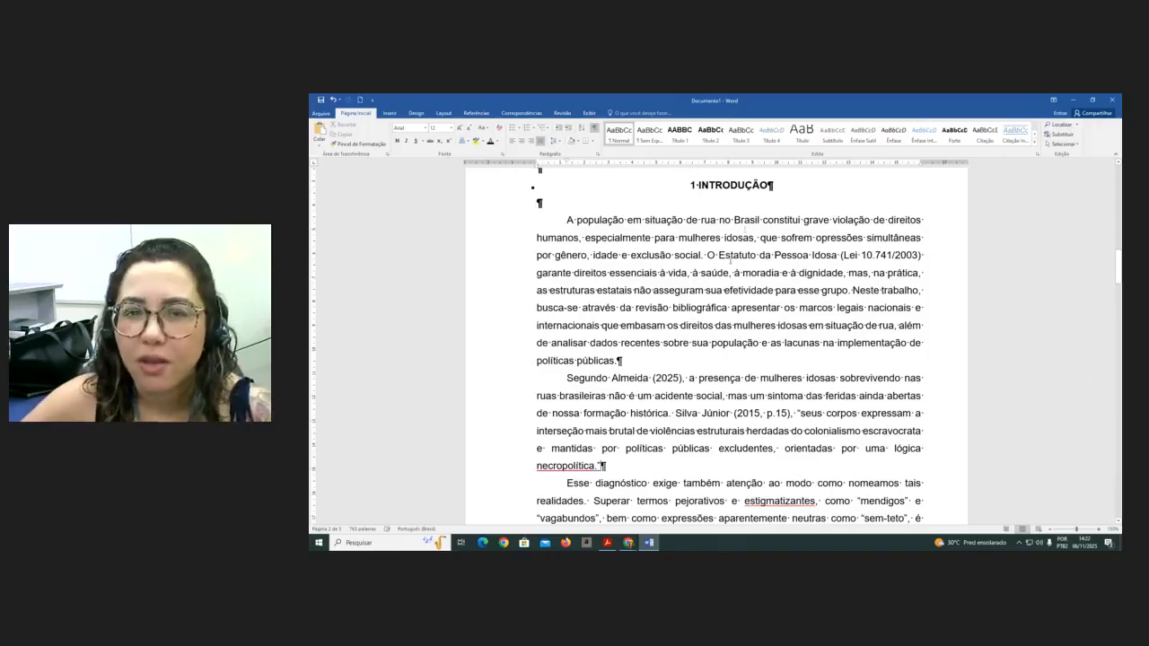
{"action": "left_click", "coordinate": [690, 185]}
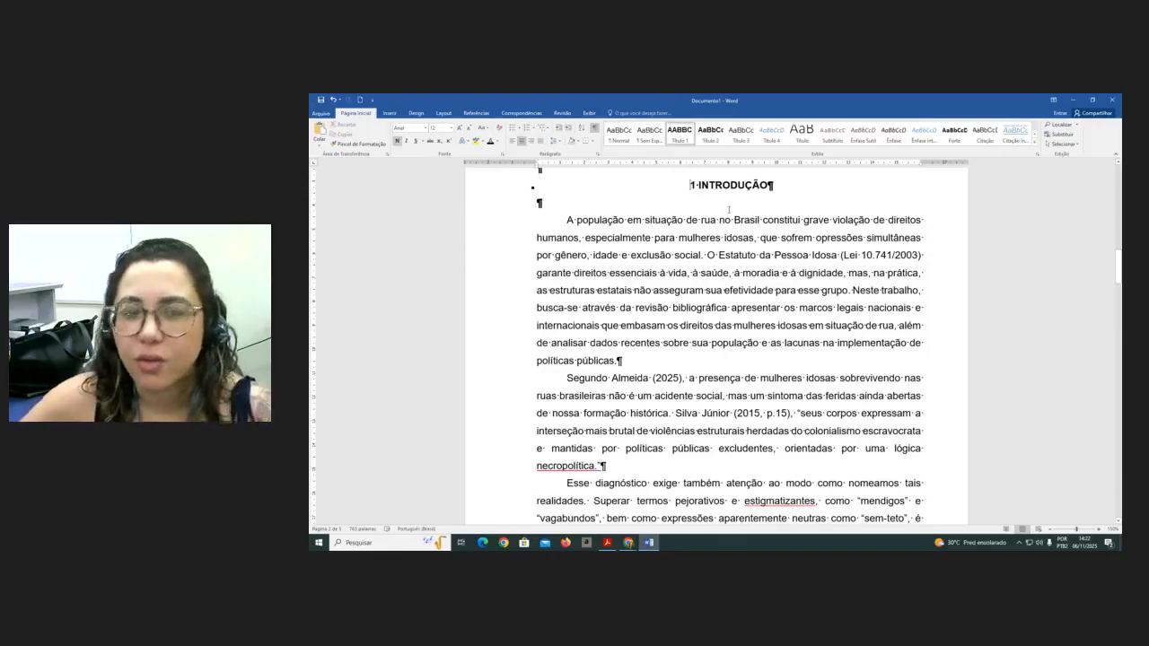
{"action": "key", "text": "ctrl+j"}
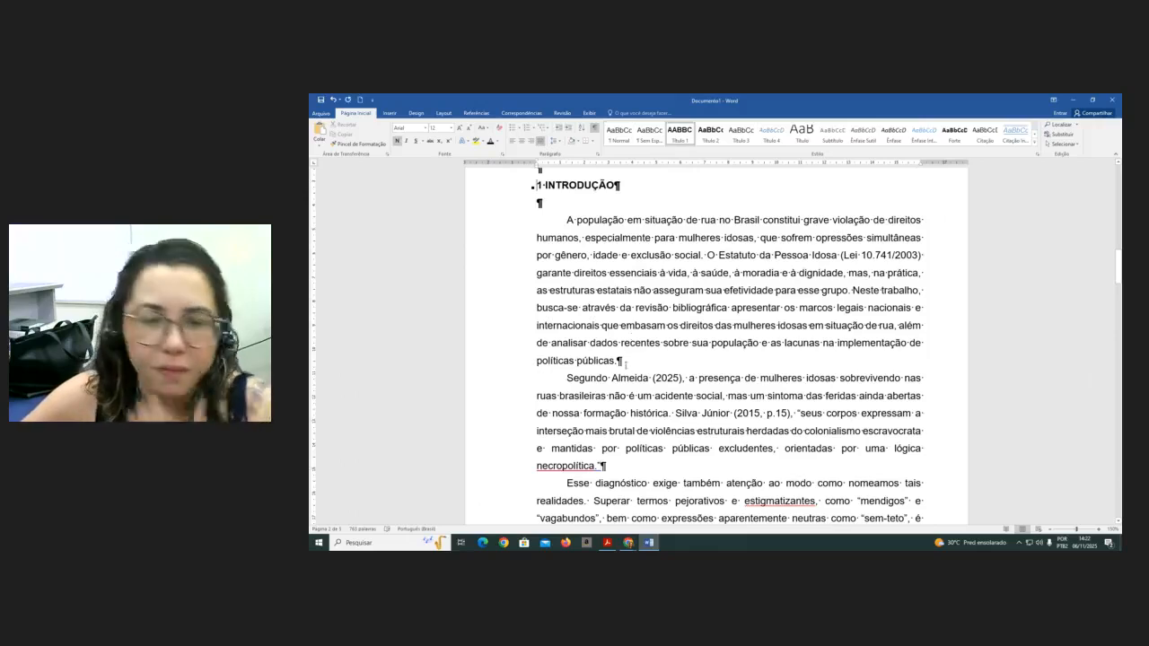
- Hide formatting marks and add the citation "(Oliveira Neto, 2018)" before the closing period of the introduction's first paragraph
{"action": "left_click", "coordinate": [615, 361]}
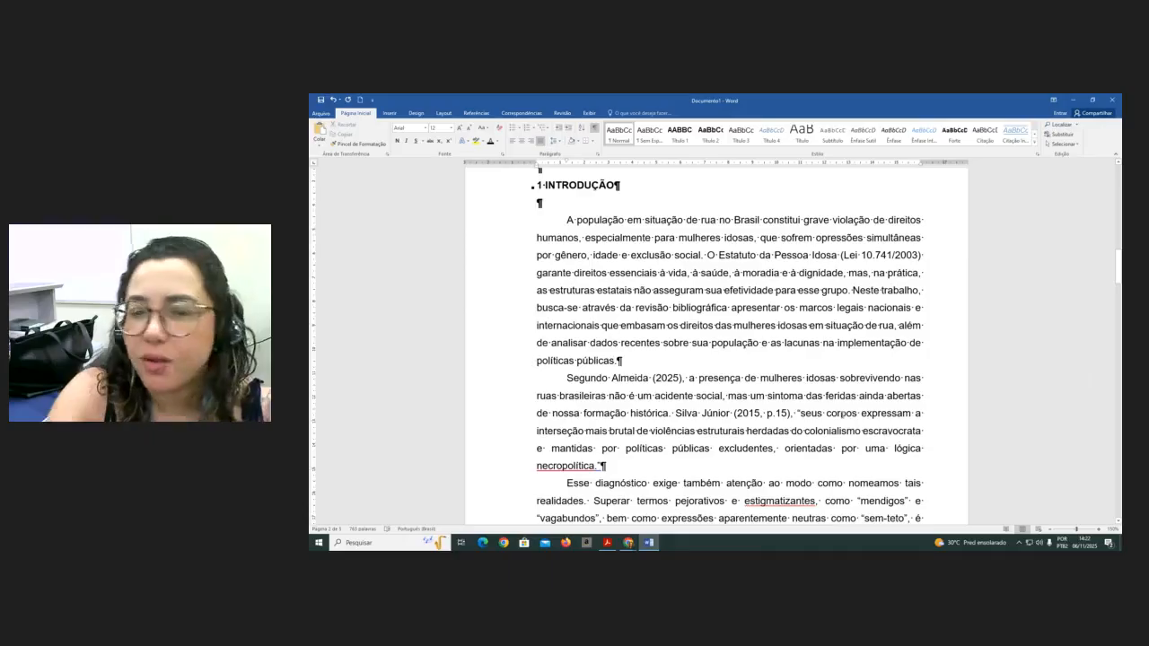
{"action": "type", "text": "."}
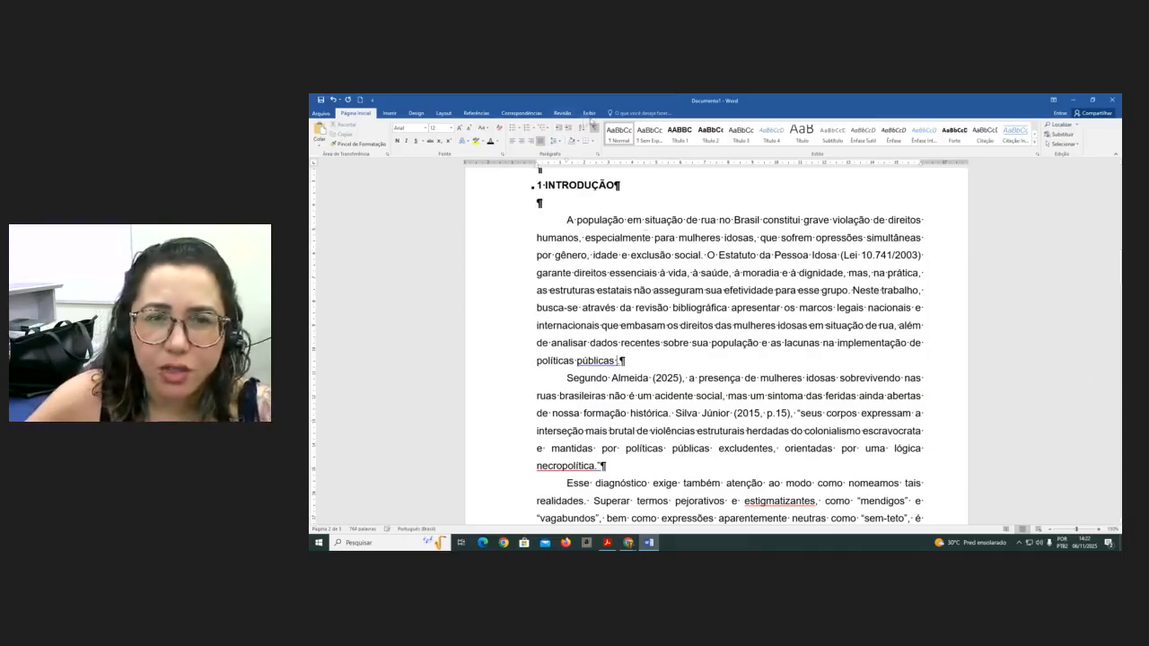
{"action": "left_click", "coordinate": [593, 128]}
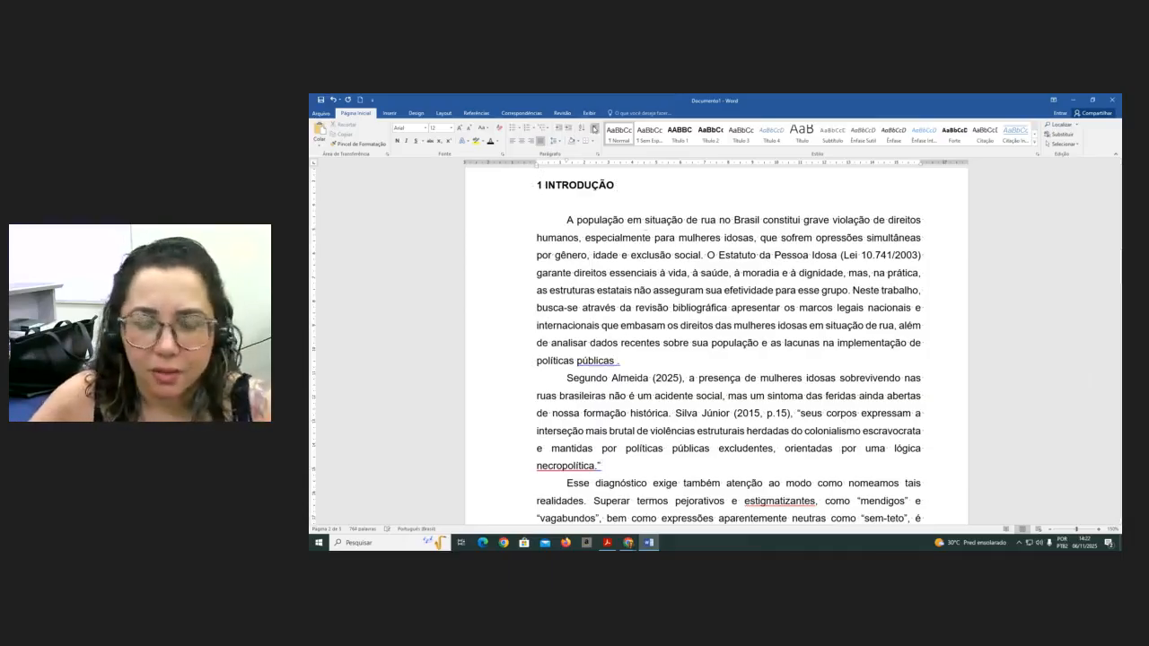
{"action": "type", "text": "("}
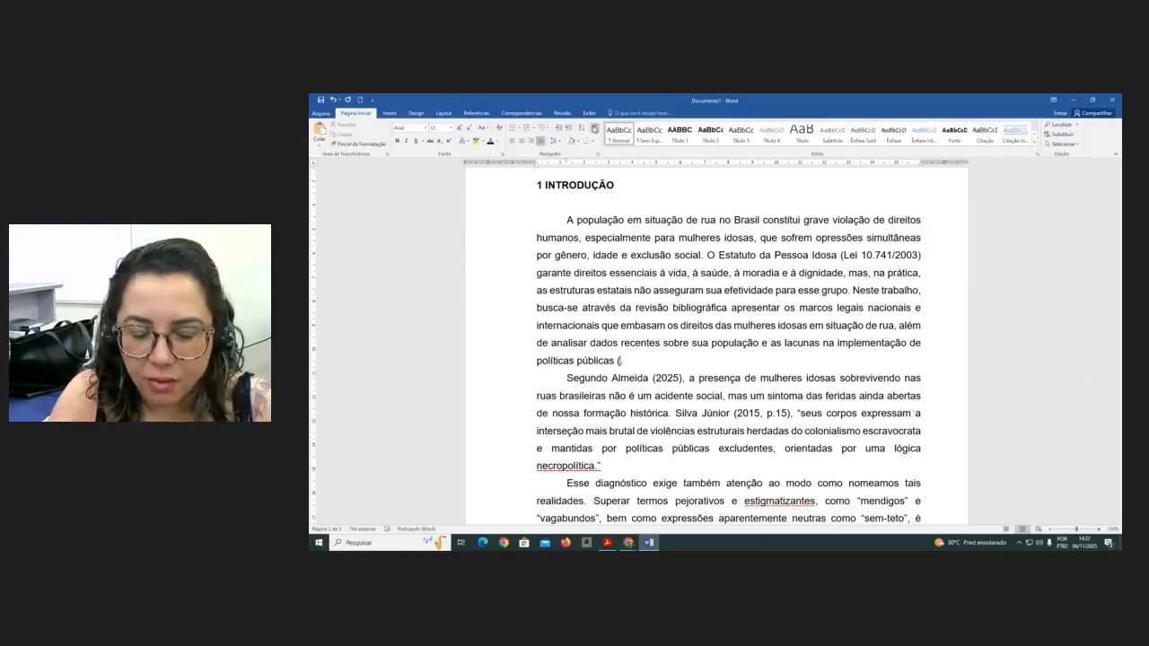
{"action": "type", "text": "Ol"}
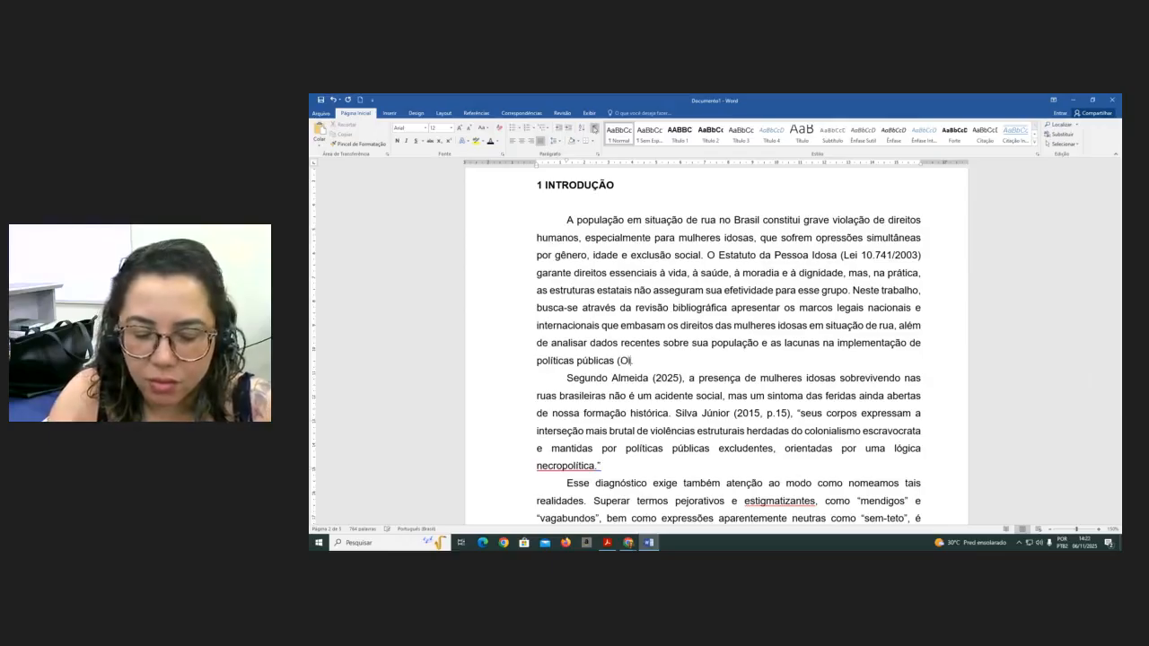
{"action": "type", "text": "iveira Neto"}
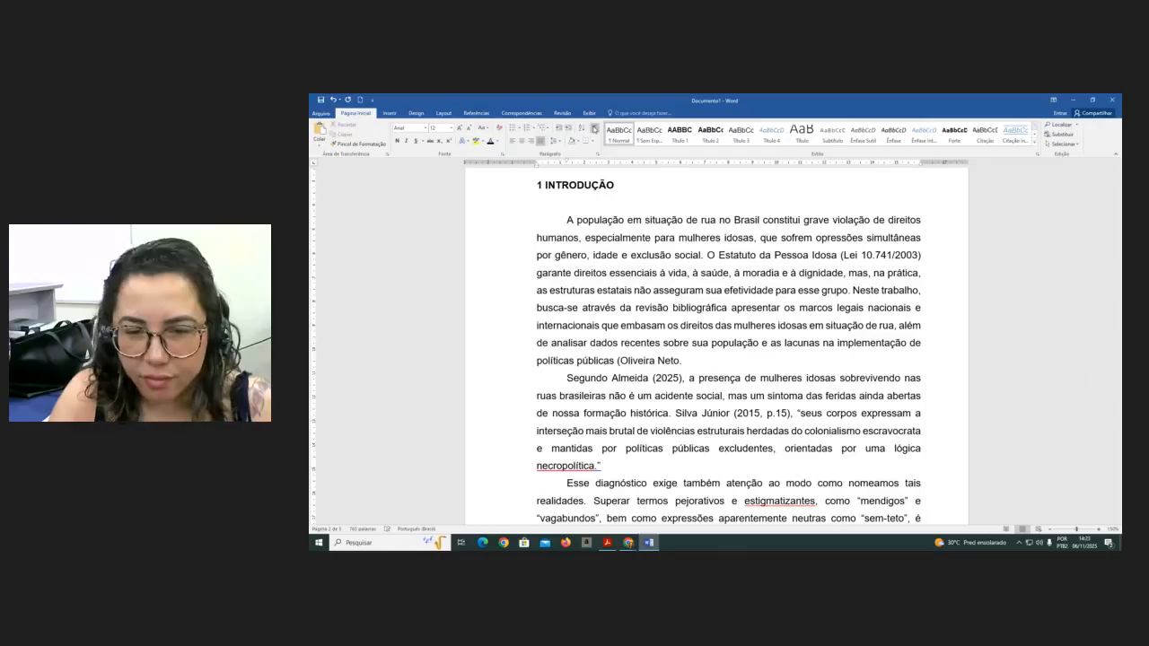
{"action": "type", "text": ", 2"}
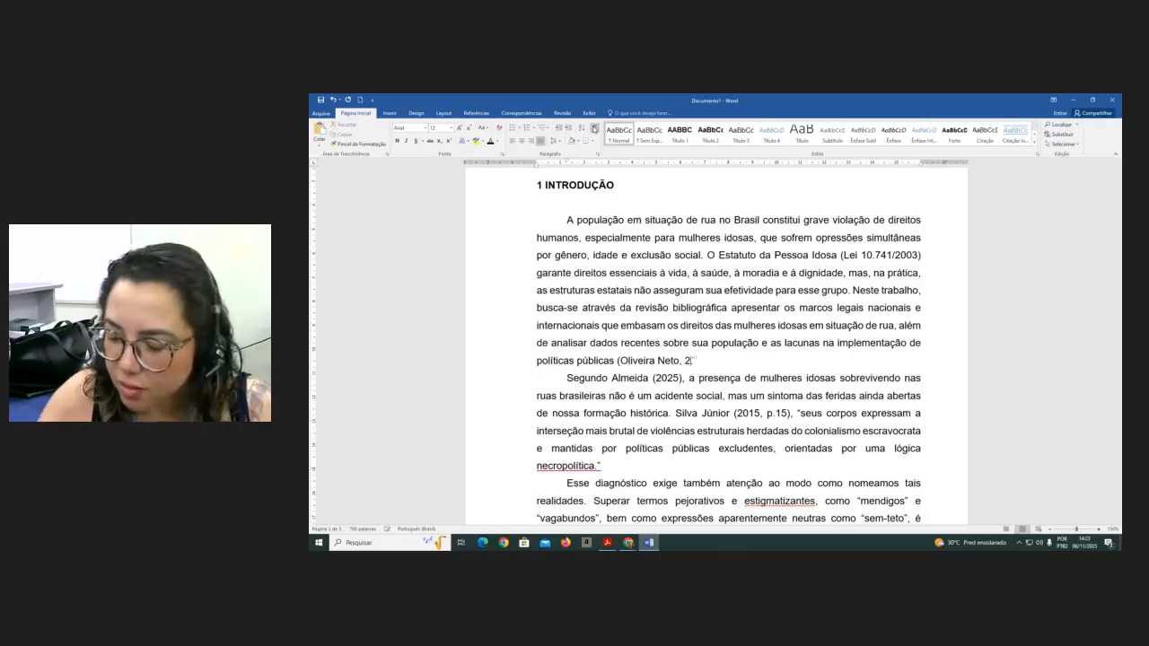
{"action": "type", "text": "018)."}
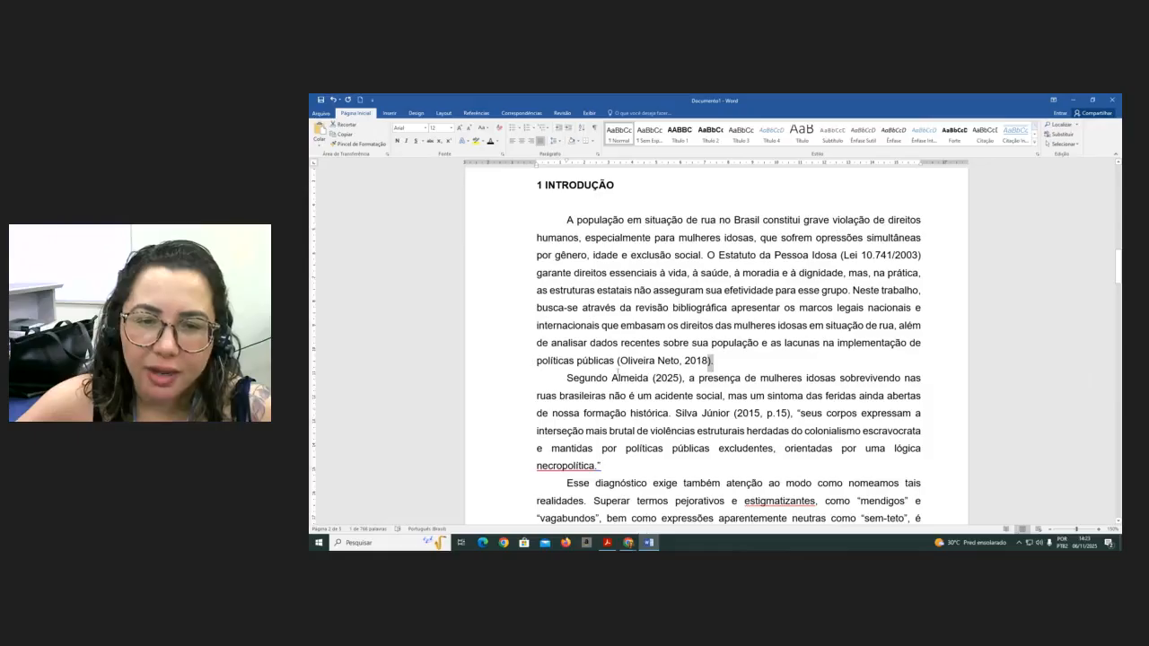
{"action": "left_click", "coordinate": [615, 361]}
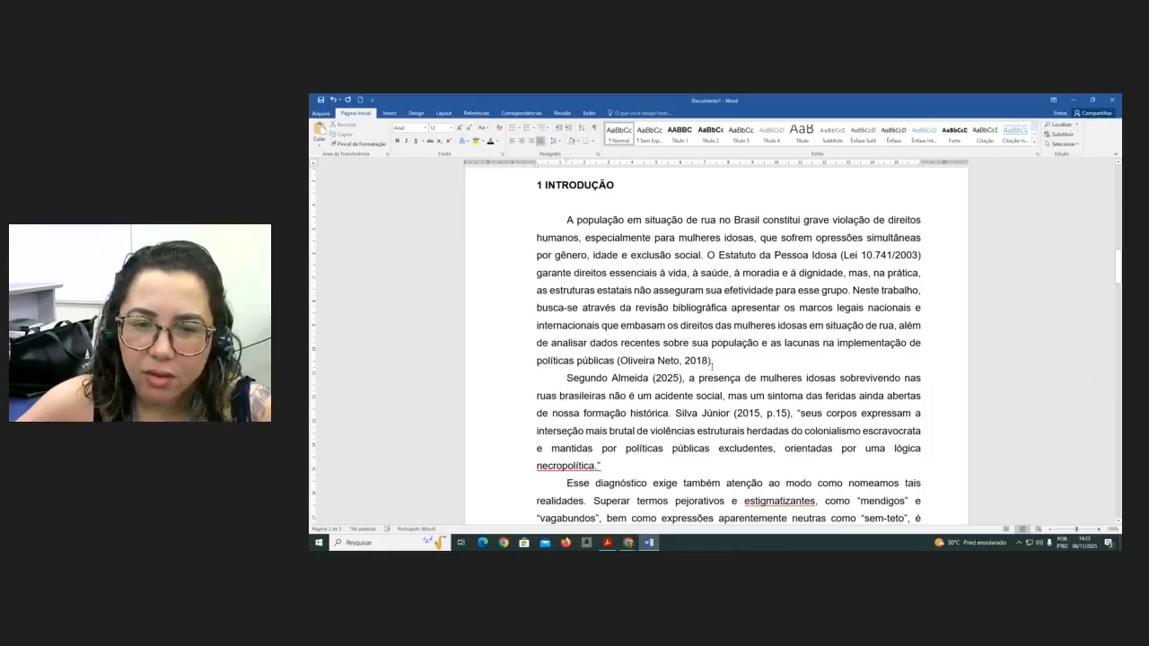
{"action": "left_click_drag", "start_coordinate": [714, 364], "coordinate": [711, 364]}
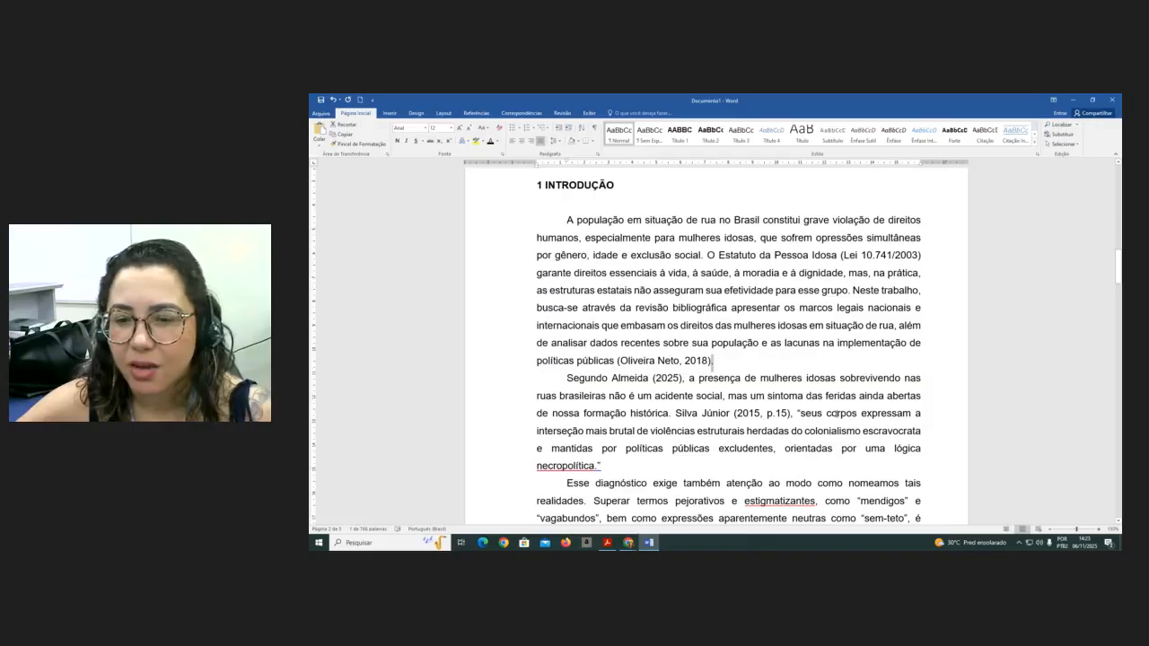
{"action": "scroll", "coordinate": [824, 449], "scroll_direction": "down", "scroll_amount": 1}
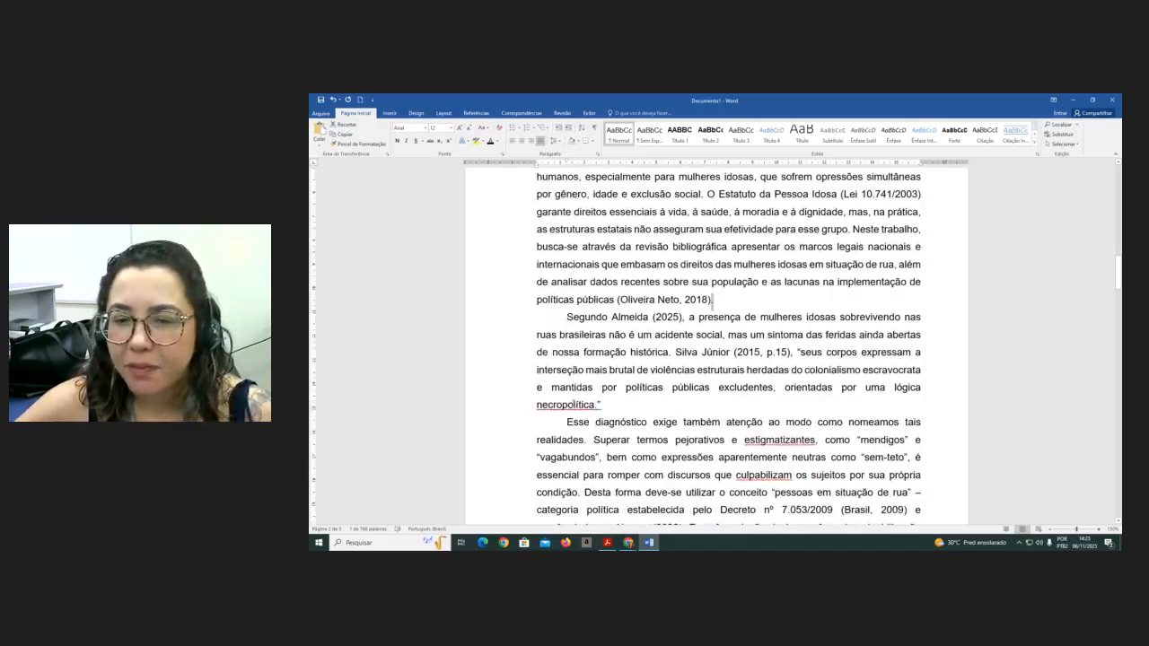
{"action": "key", "text": "Delete"}
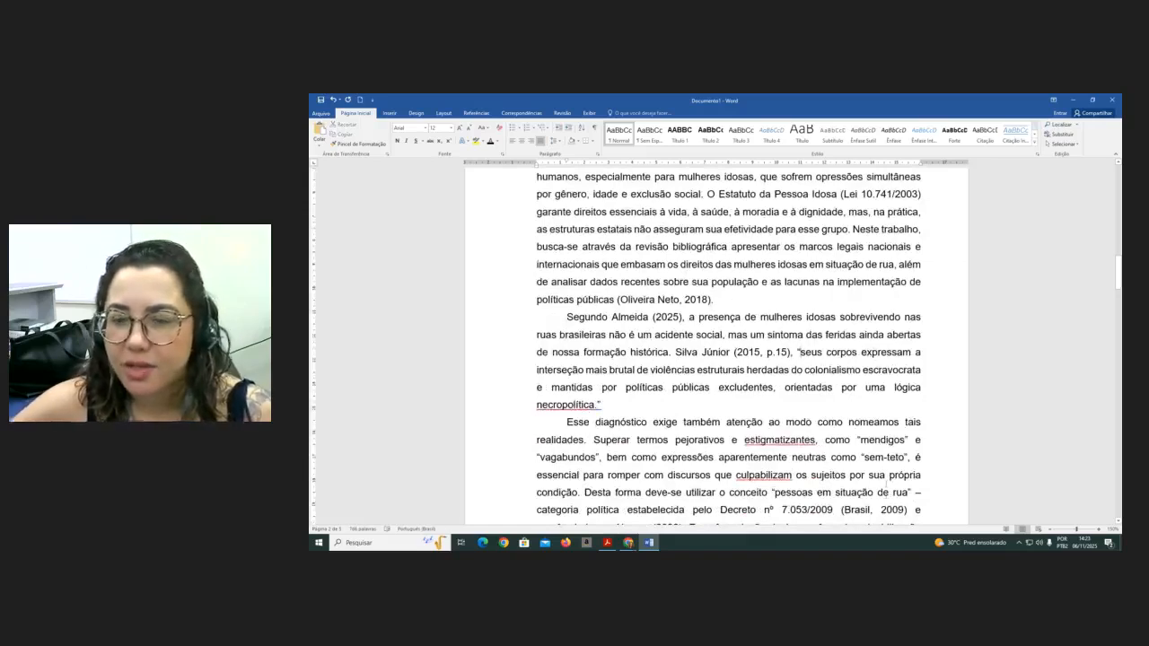
- Retype the opening and closing quotation marks around the Silva Júnior quoted passage ending in "necropolítica."
{"action": "left_click", "coordinate": [598, 405]}
{"action": "key", "text": "BackSpace"}
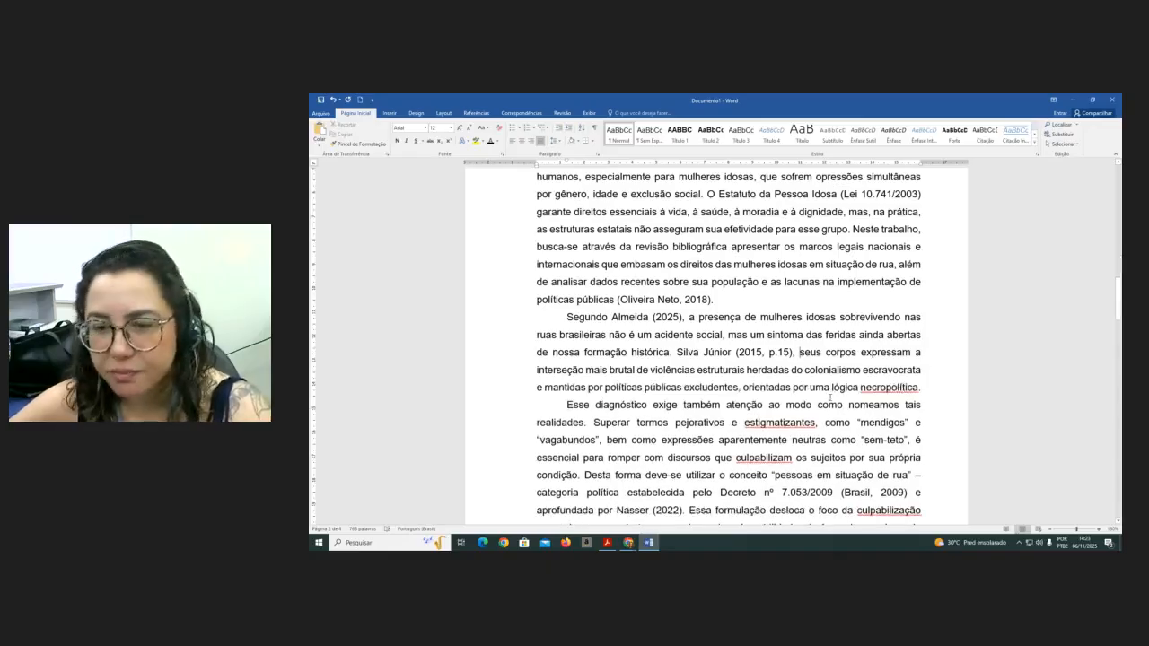
{"action": "type", "text": "\""}
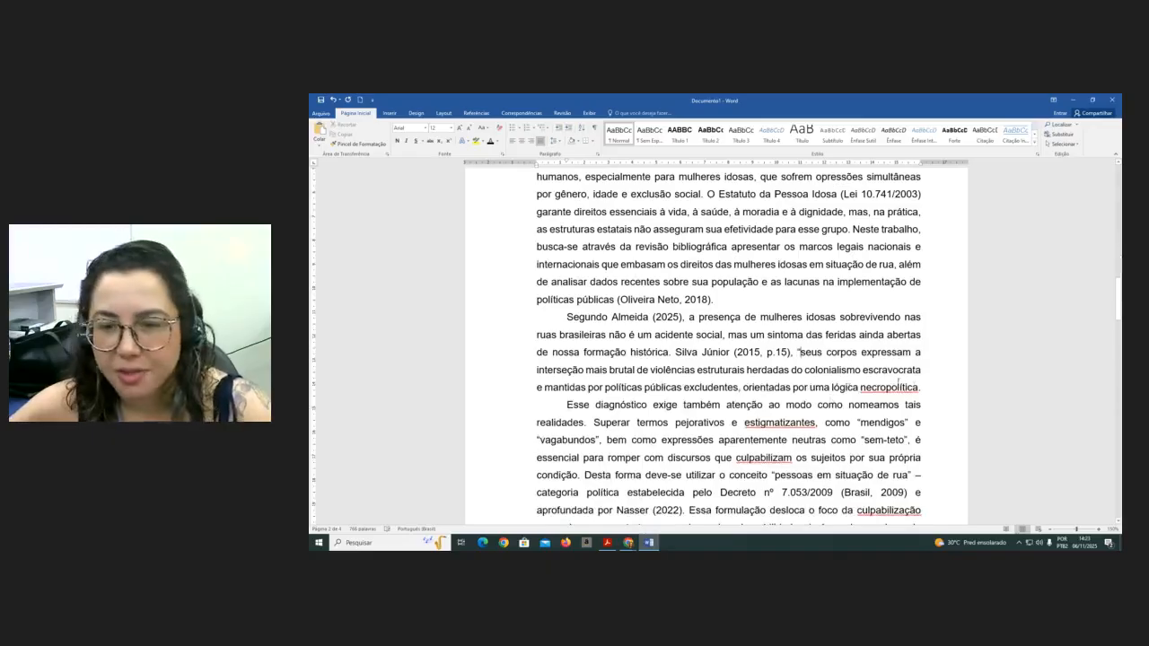
{"action": "left_click", "coordinate": [921, 388]}
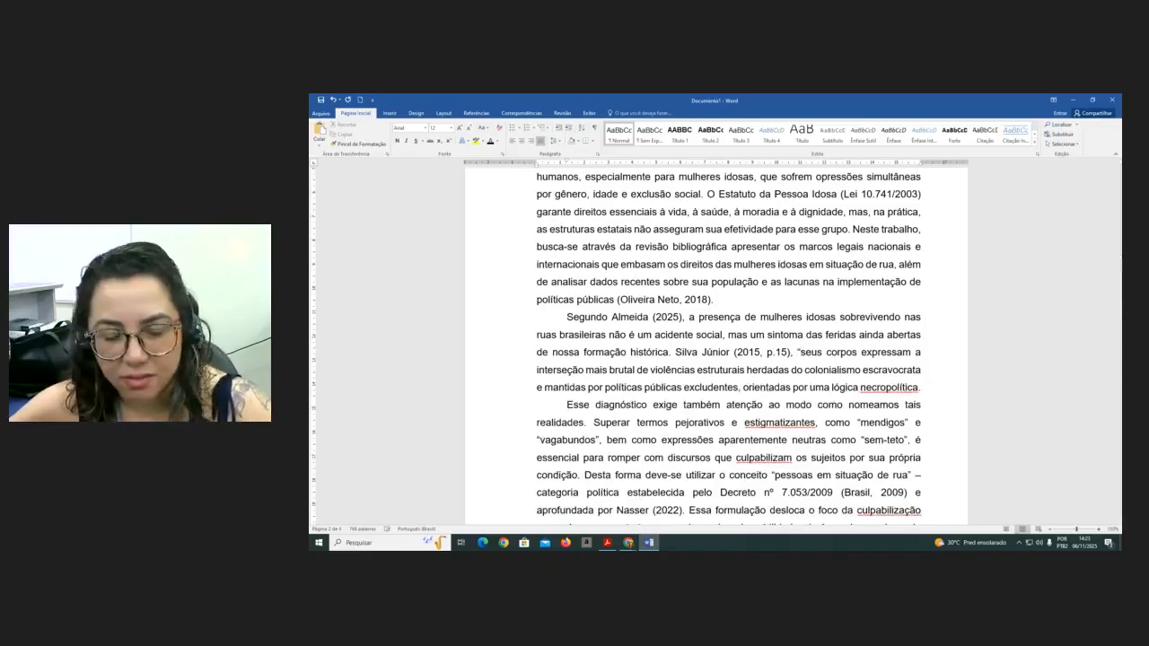
{"action": "type", "text": "\""}
{"action": "left_click", "coordinate": [597, 407]}
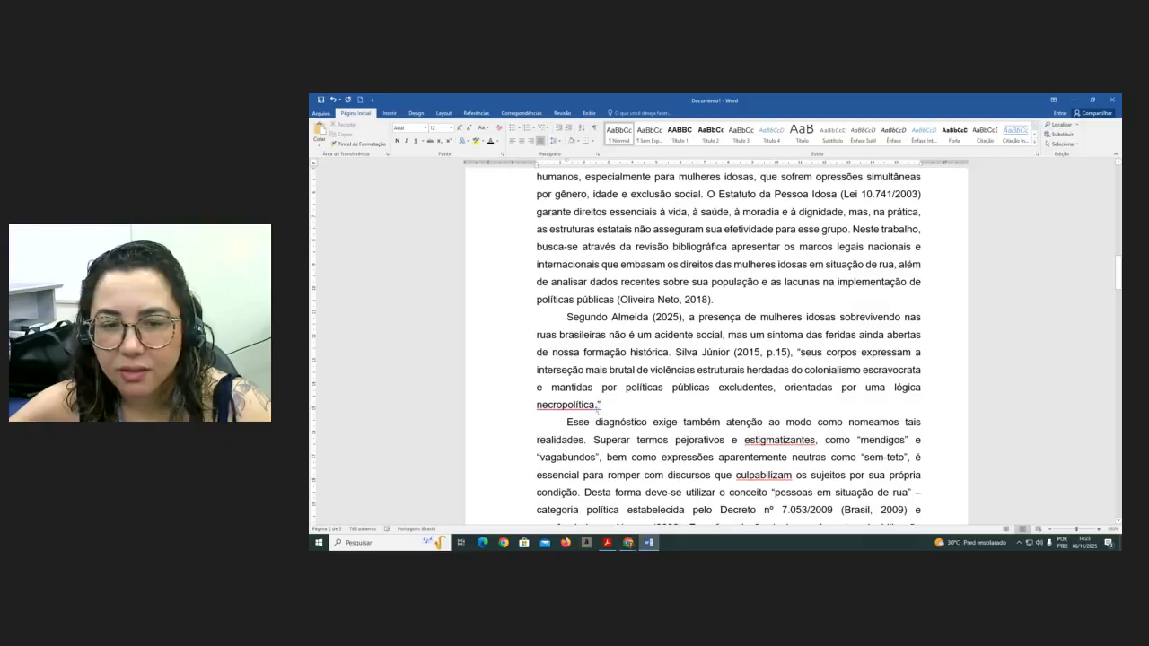
{"action": "type", "text": "\""}
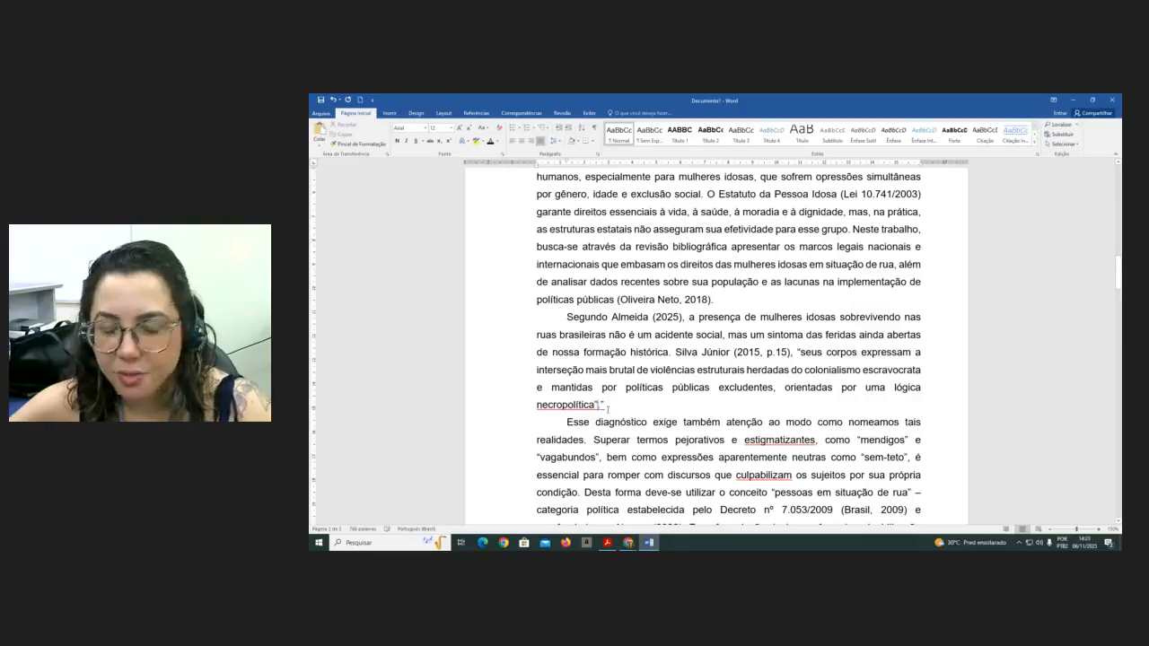
{"action": "key", "text": "Delete"}
{"action": "key", "text": "Delete"}
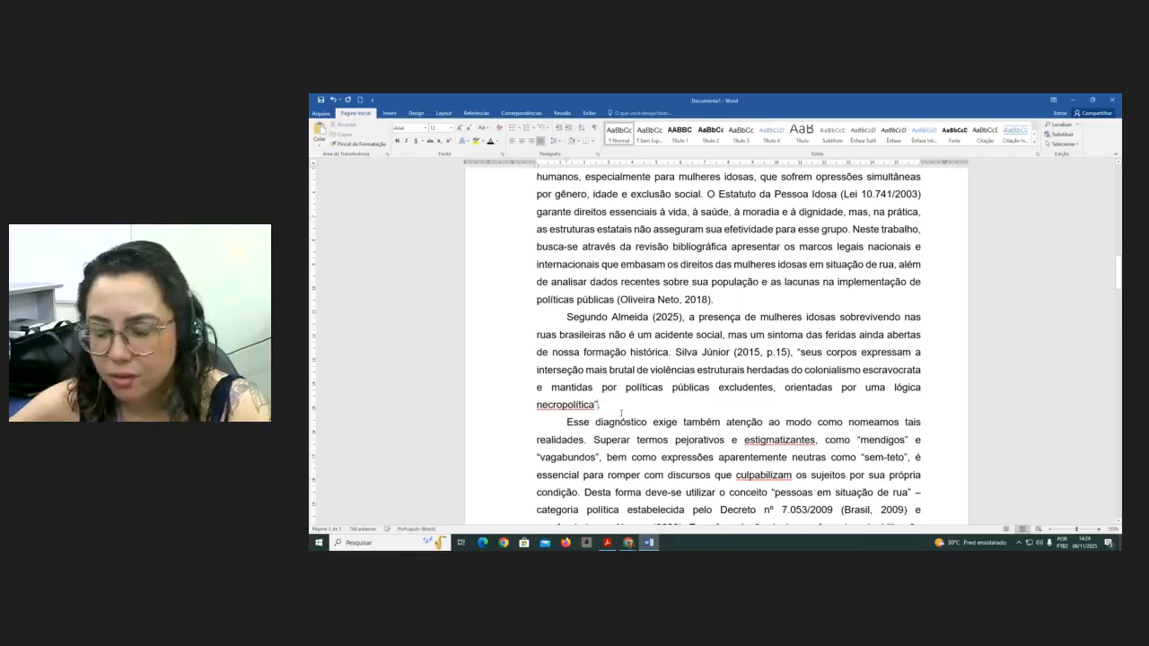
{"action": "key", "text": "BackSpace"}
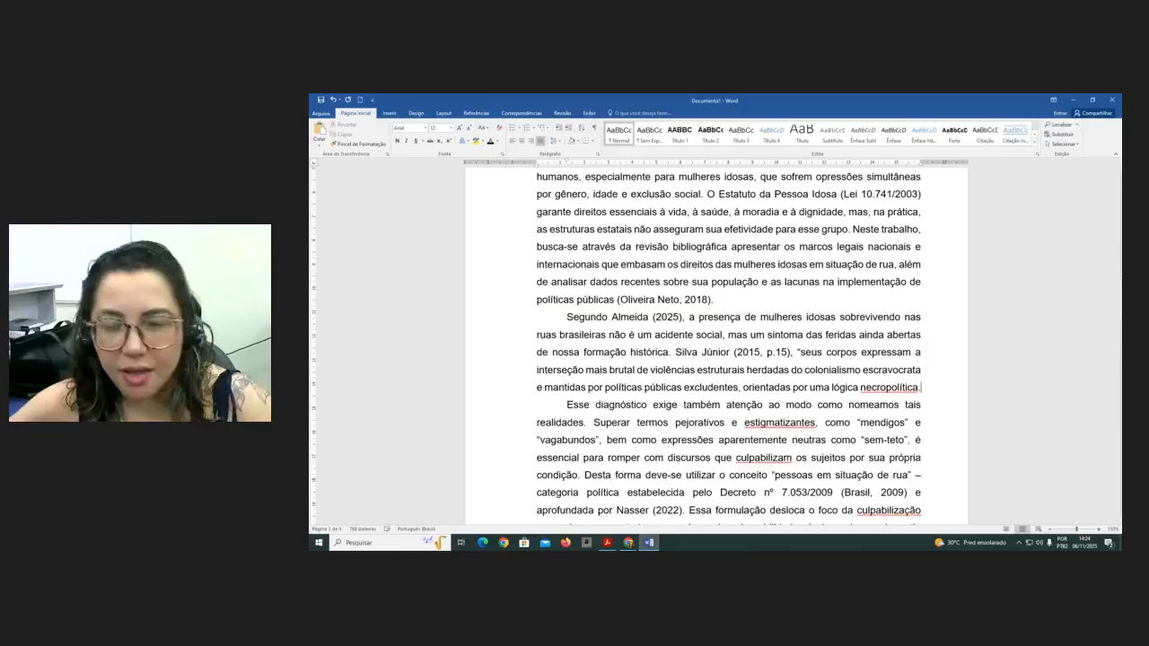
{"action": "type", "text": "\""}
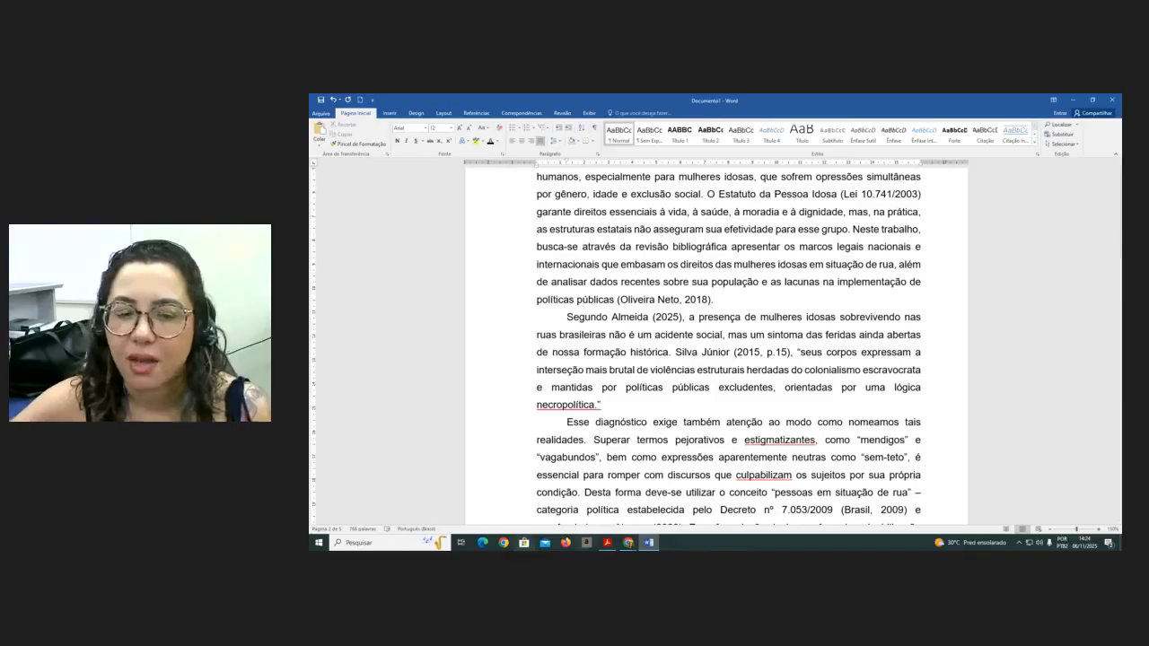
- Switch to the NBR 10520 PDF and search it for "citação longa"
{"action": "left_click", "coordinate": [607, 542]}
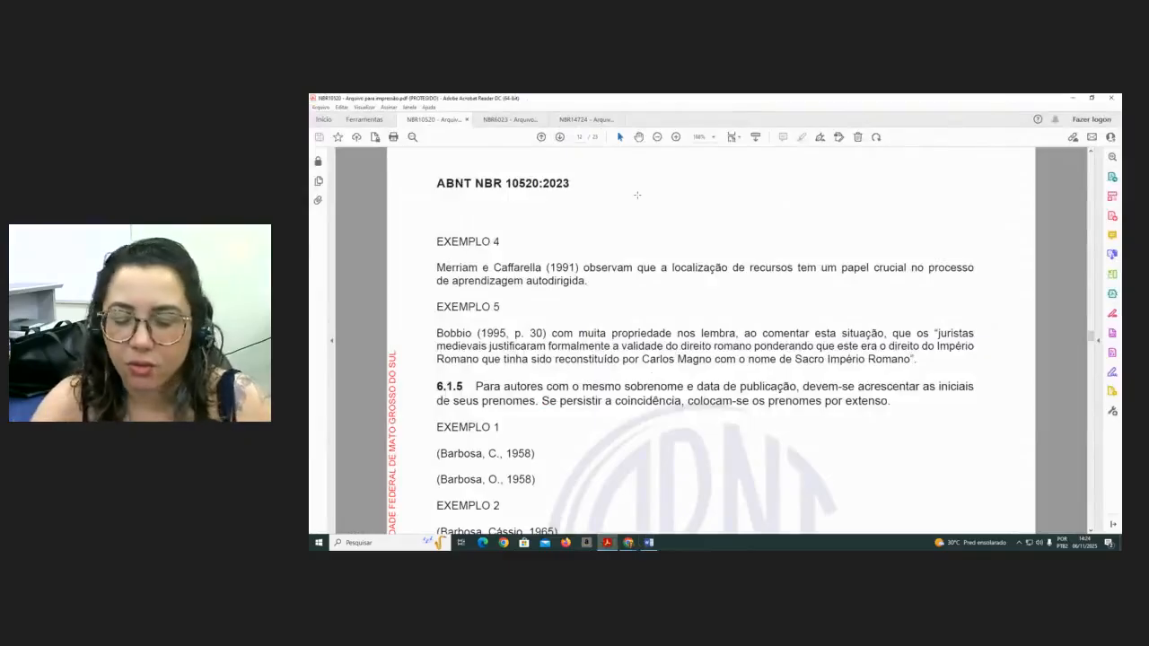
{"action": "key", "text": "ctrl+f"}
{"action": "type", "text": "c"}
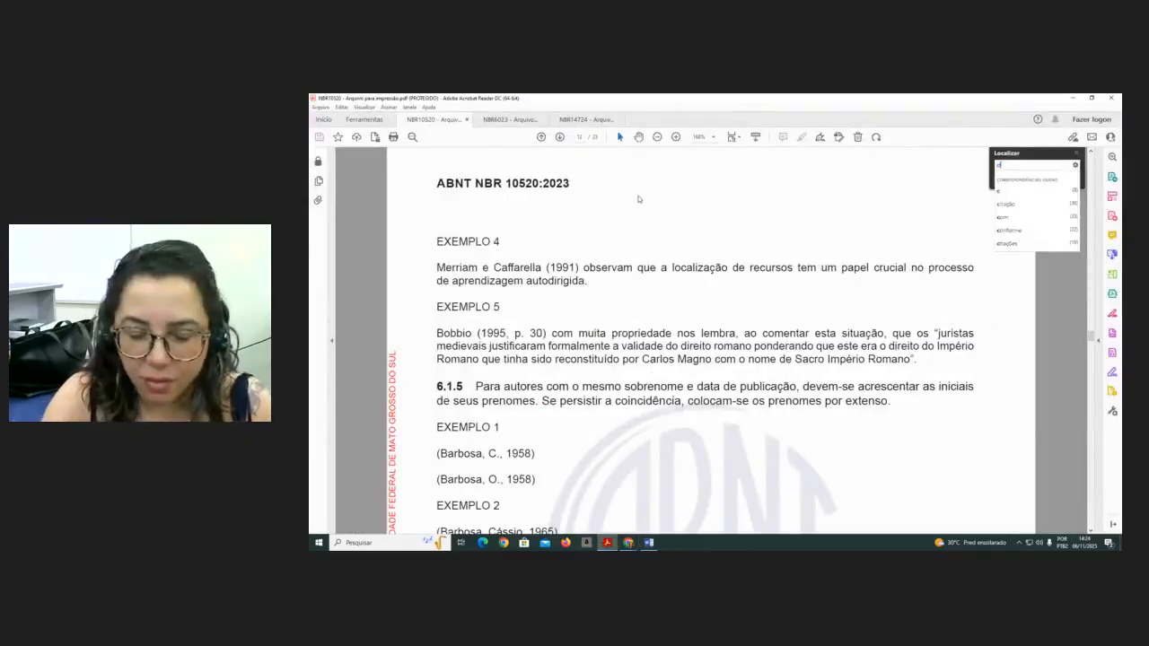
{"action": "type", "text": "itação longa"}
{"action": "key", "text": "Return"}
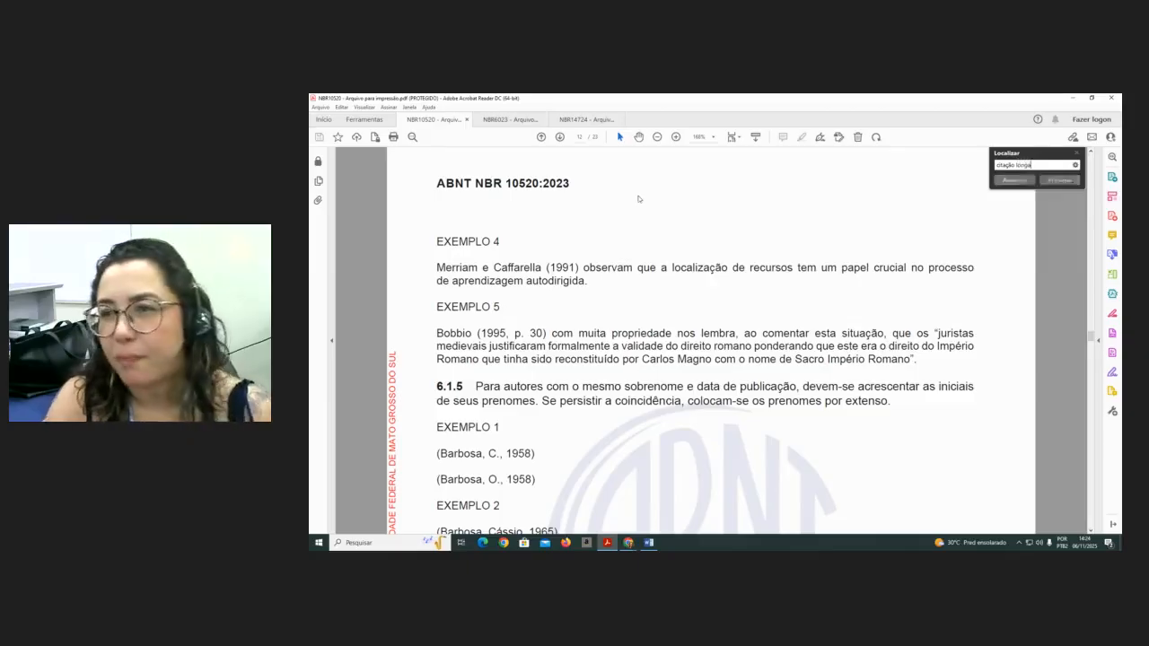
{"action": "key", "text": "Return"}
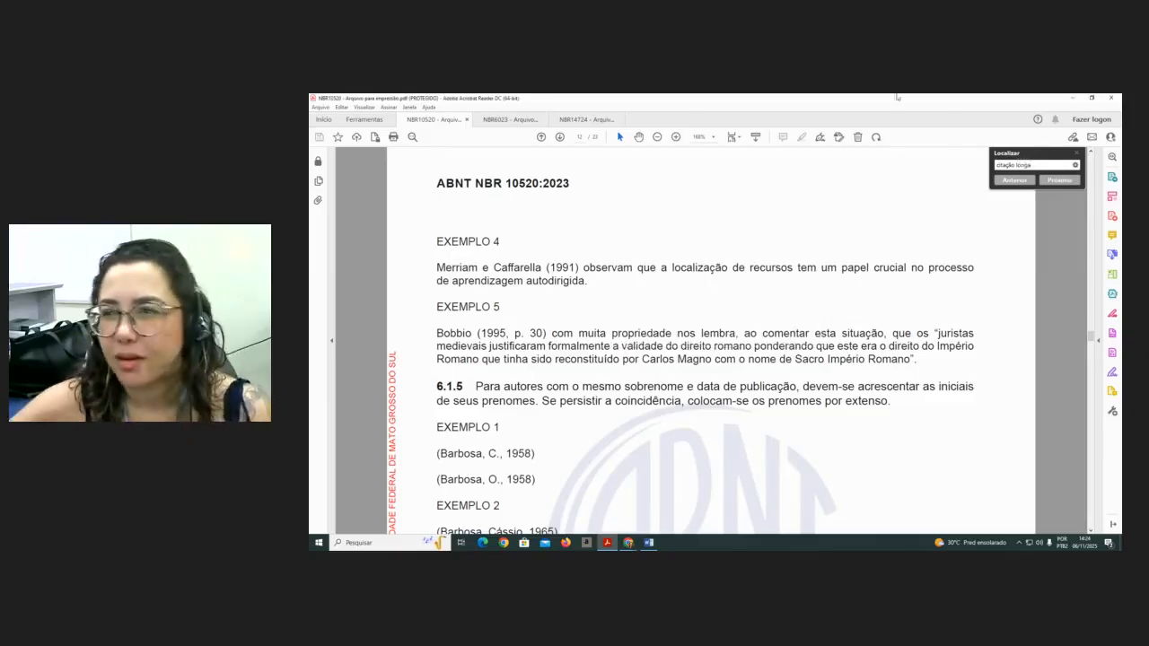
{"action": "left_click", "coordinate": [1077, 155]}
- Browse the NBR 10520 table of contents and citation examples in the PDF
{"action": "scroll", "coordinate": [1056, 306], "scroll_direction": "up", "scroll_amount": 10}
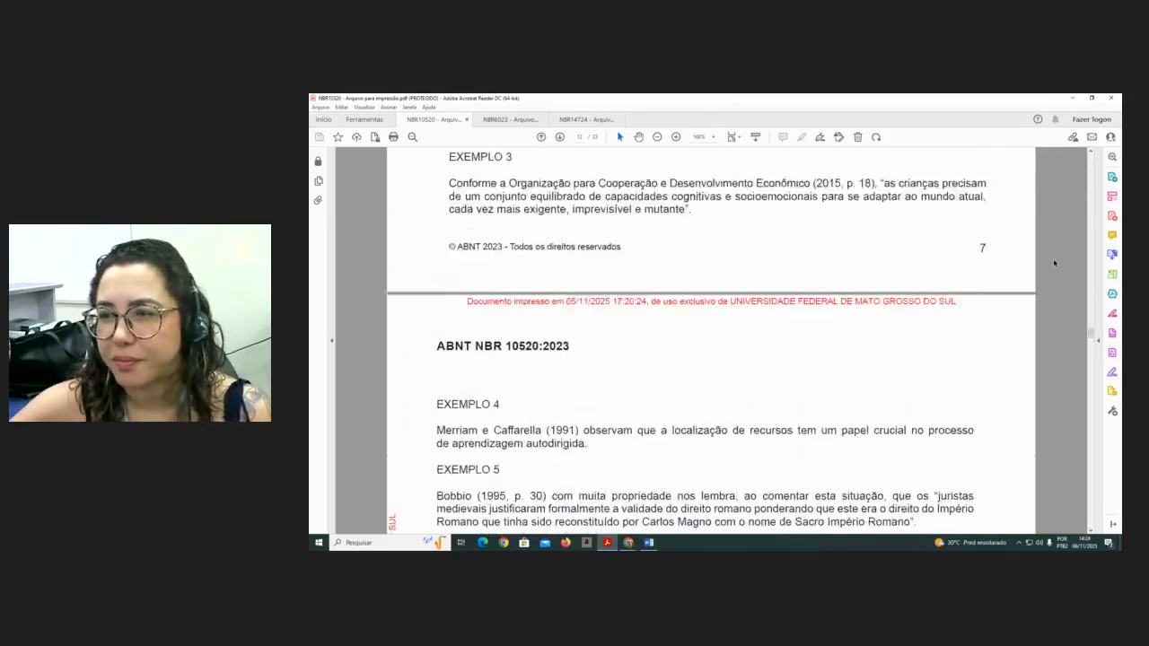
{"action": "left_click_drag", "start_coordinate": [1093, 328], "coordinate": [1101, 193]}
{"action": "scroll", "coordinate": [826, 323], "scroll_direction": "down", "scroll_amount": 1}
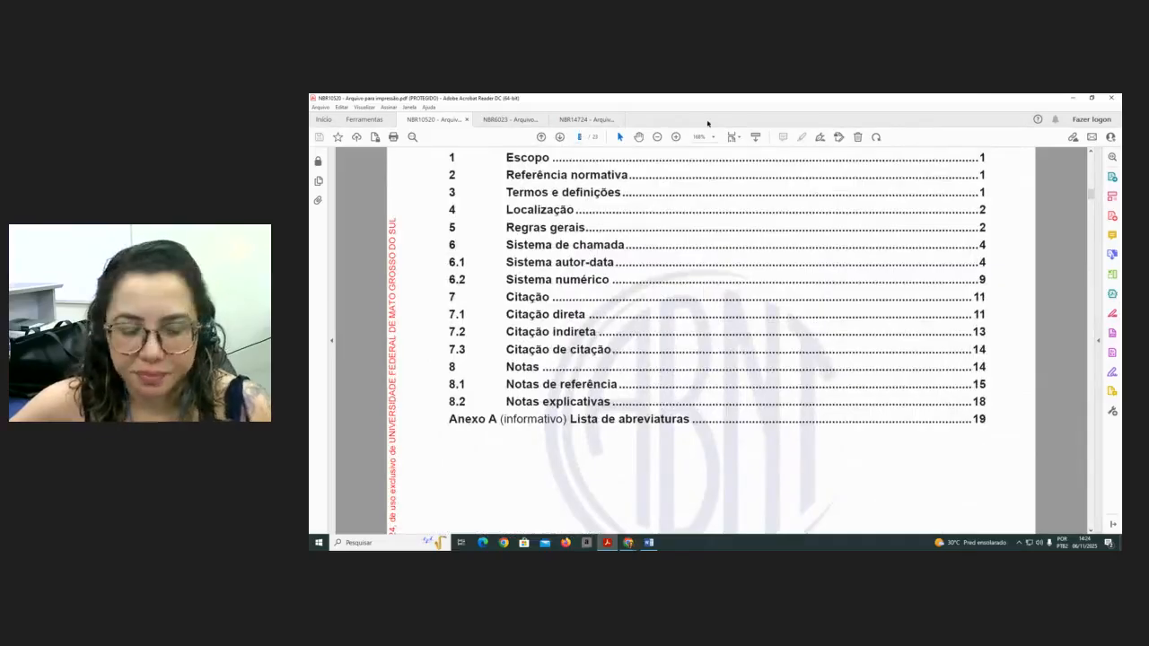
{"action": "key", "text": "Return"}
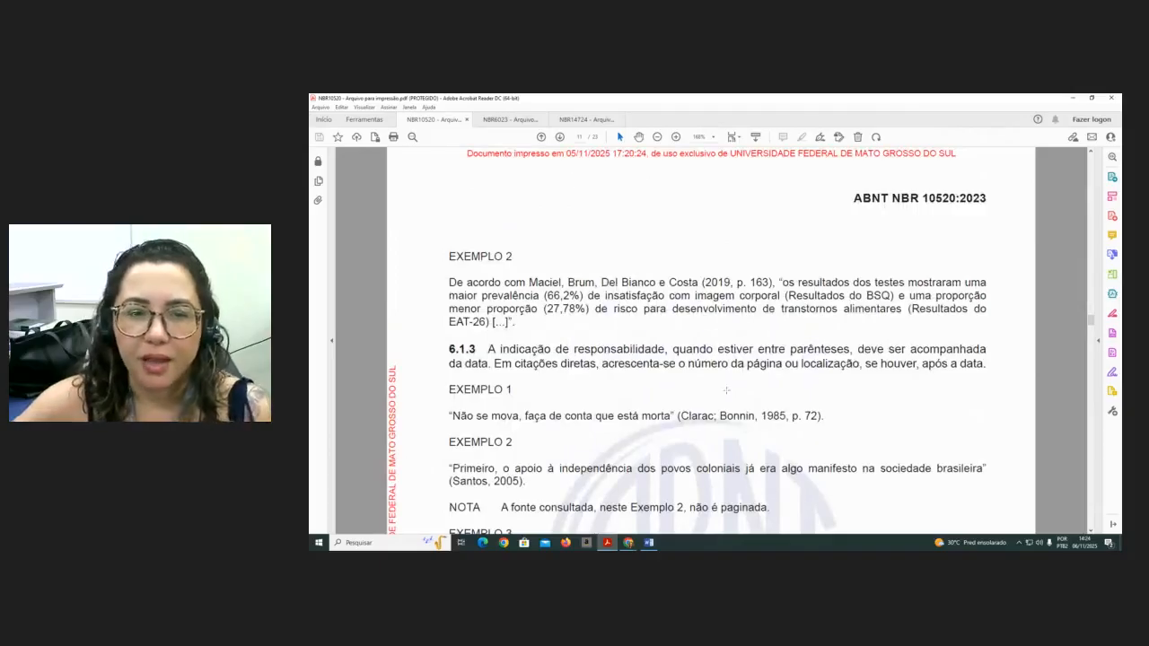
{"action": "scroll", "coordinate": [823, 374], "scroll_direction": "down", "scroll_amount": 8}
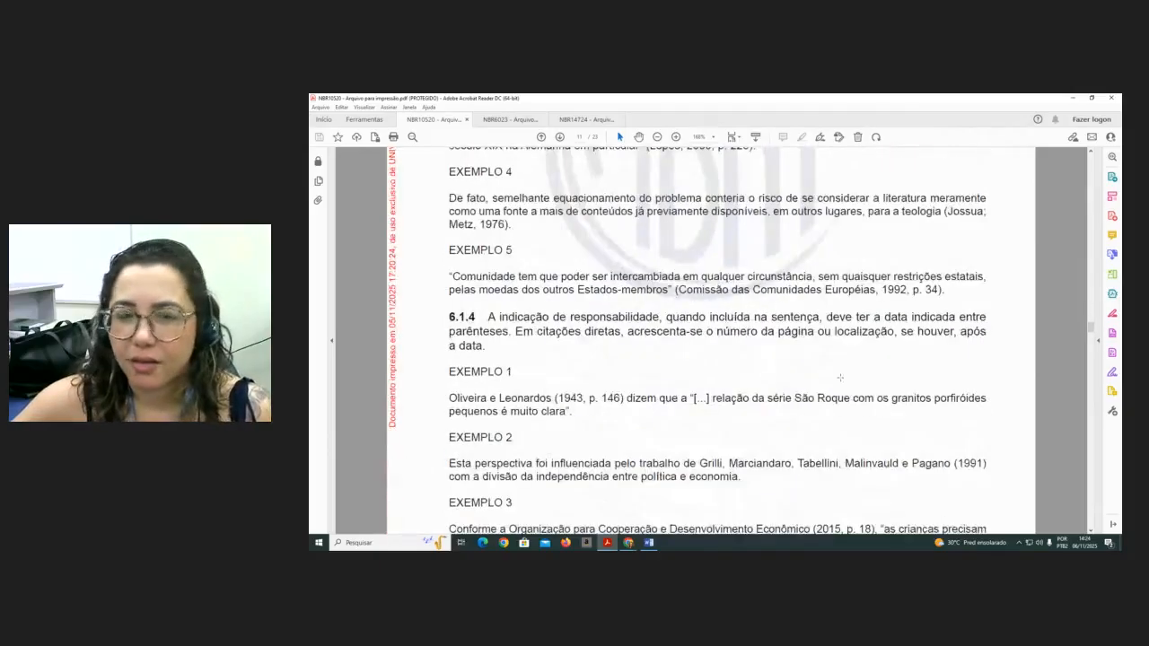
{"action": "scroll", "coordinate": [871, 381], "scroll_direction": "down", "scroll_amount": 2}
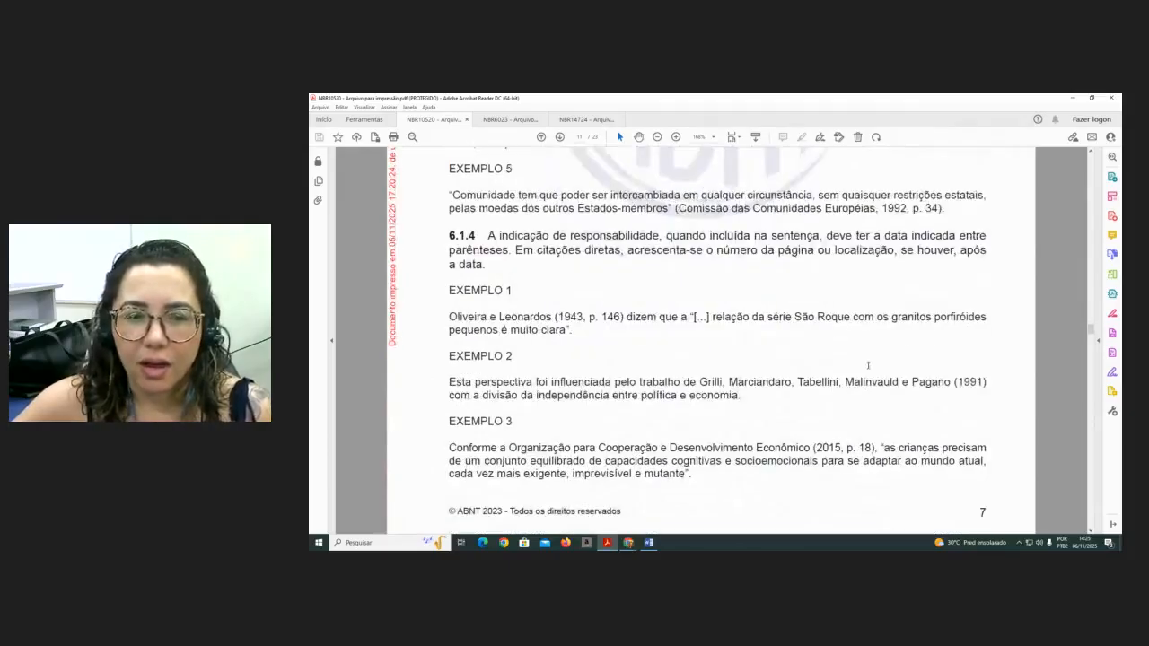
{"action": "scroll", "coordinate": [868, 366], "scroll_direction": "down", "scroll_amount": 1}
{"action": "scroll", "coordinate": [889, 366], "scroll_direction": "down", "scroll_amount": 10}
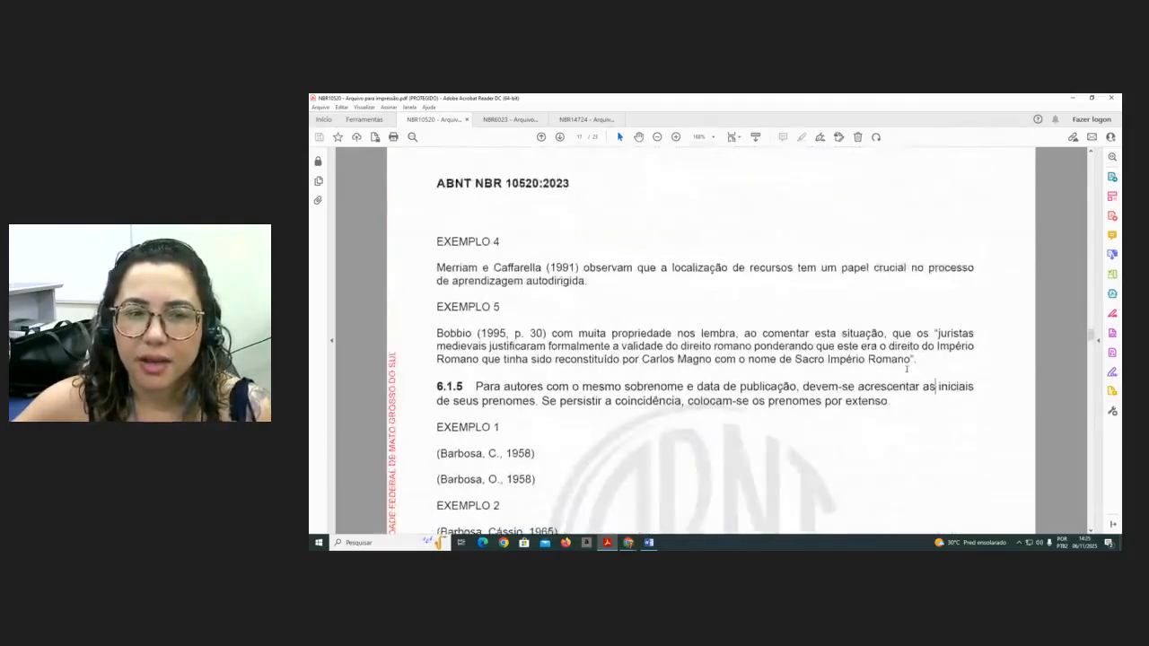
{"action": "scroll", "coordinate": [907, 369], "scroll_direction": "down", "scroll_amount": 1}
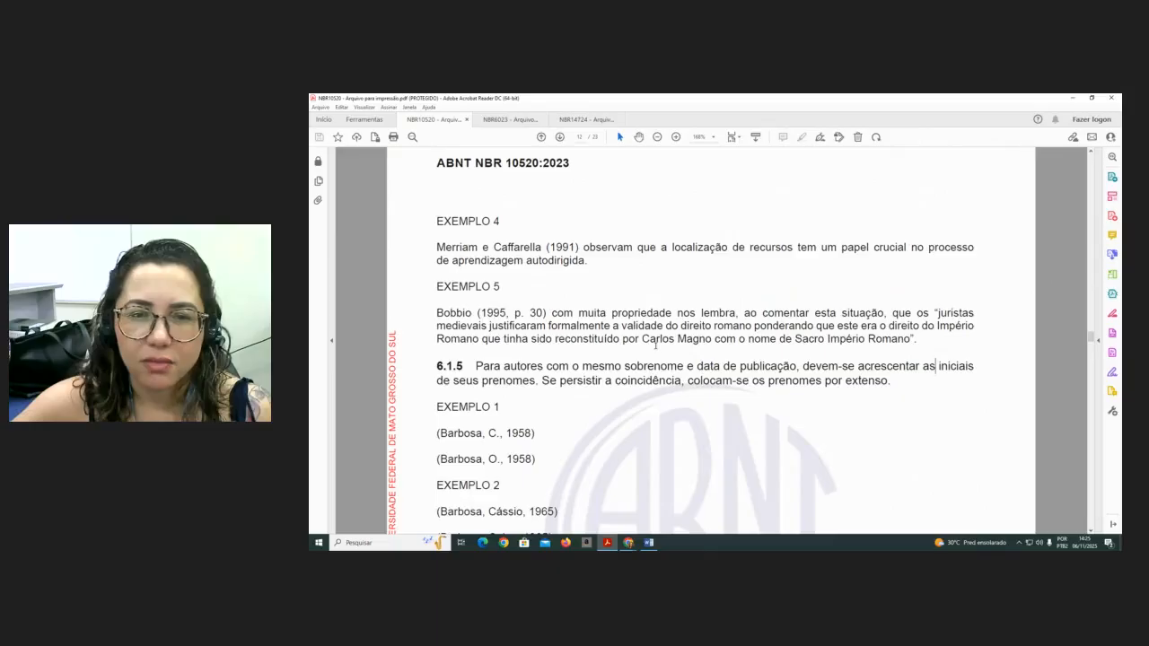
{"action": "scroll", "coordinate": [763, 348], "scroll_direction": "down", "scroll_amount": 10}
{"action": "scroll", "coordinate": [790, 349], "scroll_direction": "up", "scroll_amount": 1}
{"action": "scroll", "coordinate": [808, 343], "scroll_direction": "down", "scroll_amount": 8}
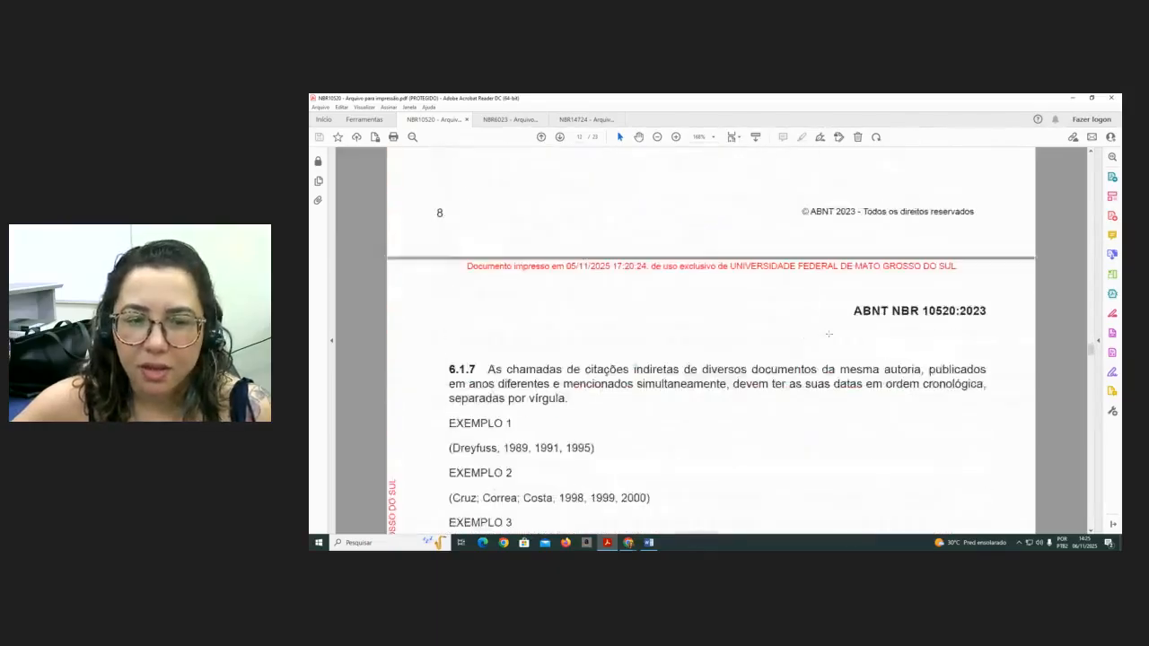
- Read the NBR 10520 rules and examples for indirect citations of several documents and the numeric system
{"action": "scroll", "coordinate": [829, 334], "scroll_direction": "down", "scroll_amount": 8}
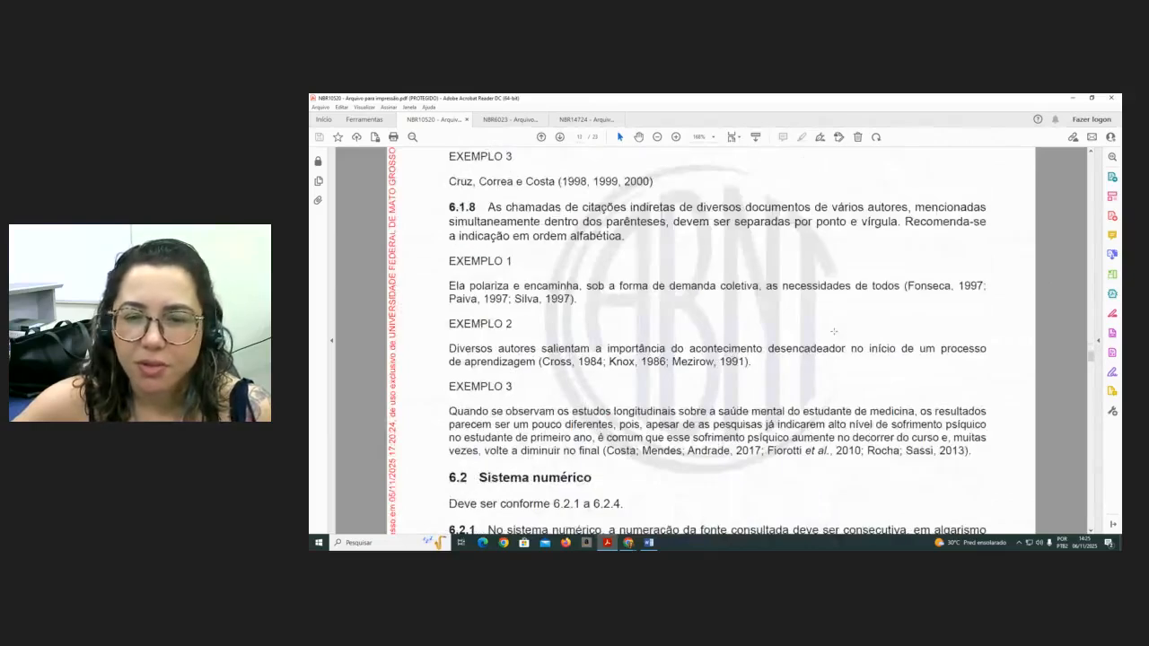
{"action": "scroll", "coordinate": [834, 331], "scroll_direction": "down", "scroll_amount": 2}
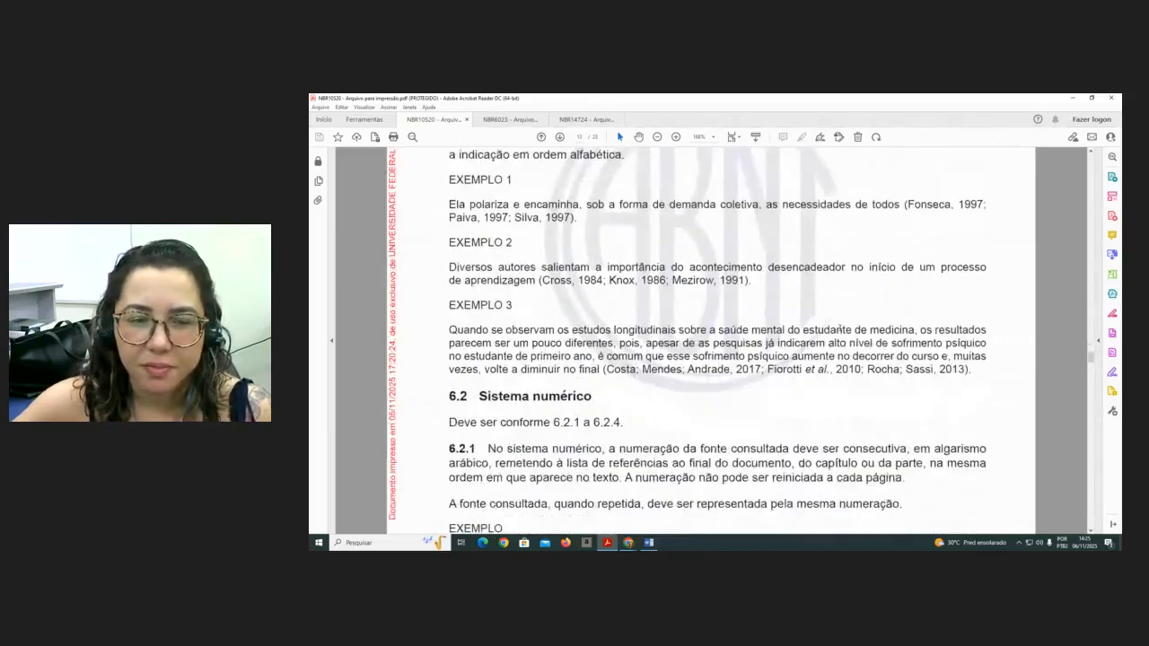
{"action": "scroll", "coordinate": [839, 331], "scroll_direction": "up", "scroll_amount": 2}
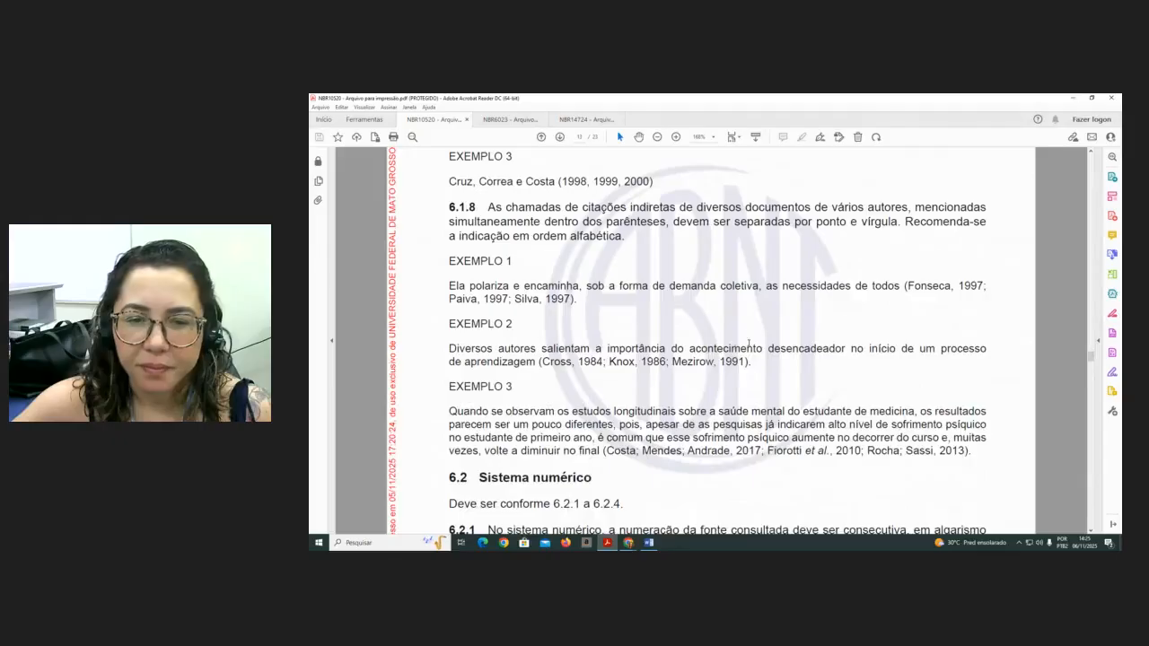
{"action": "scroll", "coordinate": [759, 344], "scroll_direction": "up", "scroll_amount": 6}
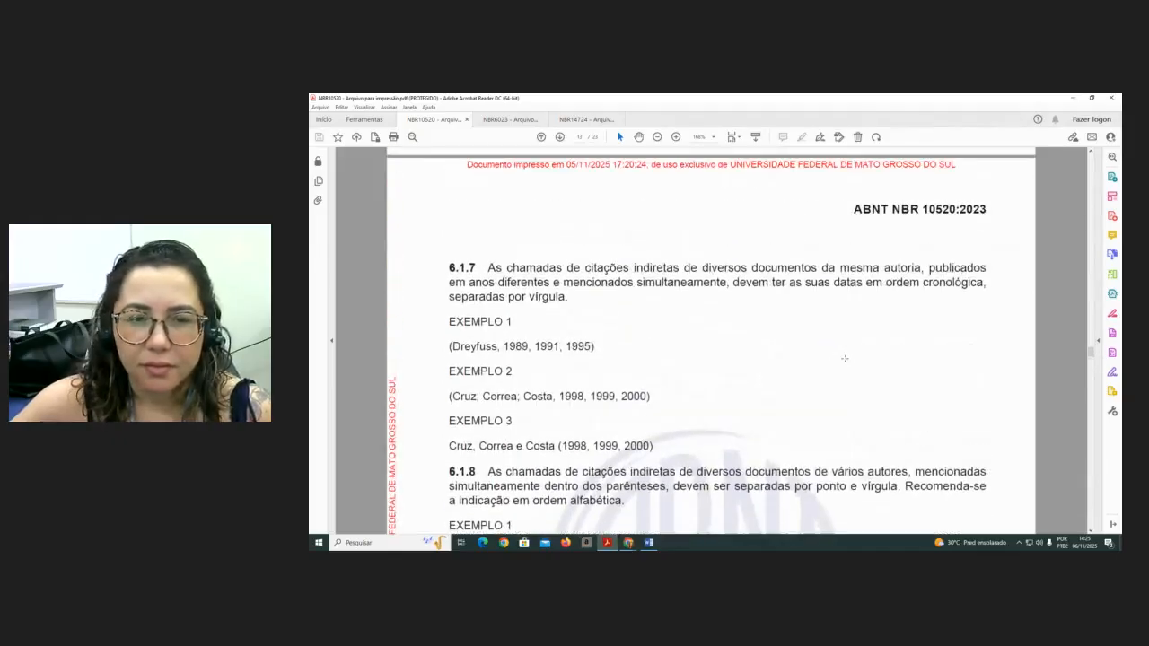
{"action": "scroll", "coordinate": [844, 359], "scroll_direction": "down", "scroll_amount": 12}
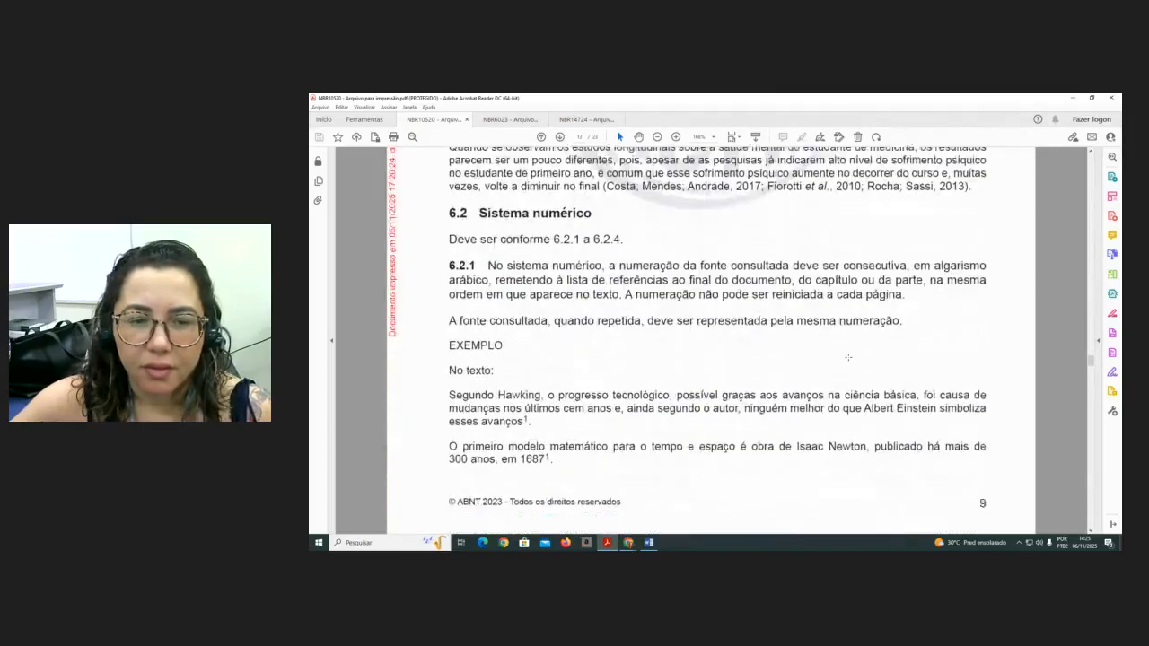
{"action": "scroll", "coordinate": [849, 357], "scroll_direction": "down", "scroll_amount": 3}
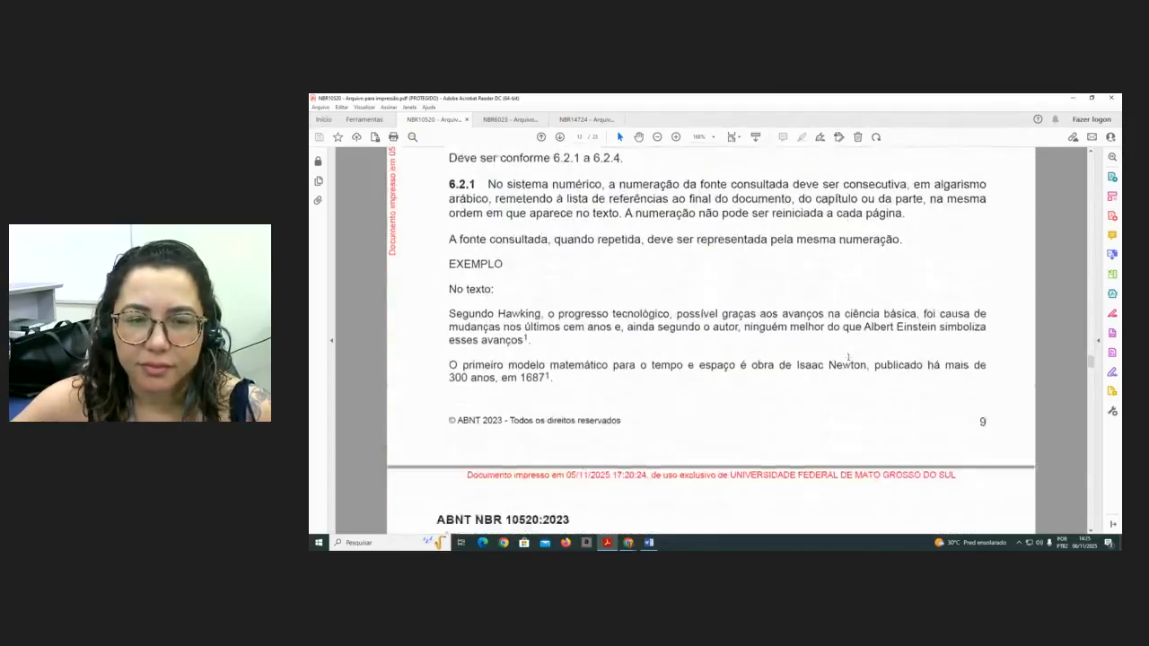
{"action": "scroll", "coordinate": [849, 358], "scroll_direction": "down", "scroll_amount": 5}
{"action": "scroll", "coordinate": [848, 357], "scroll_direction": "up", "scroll_amount": 7}
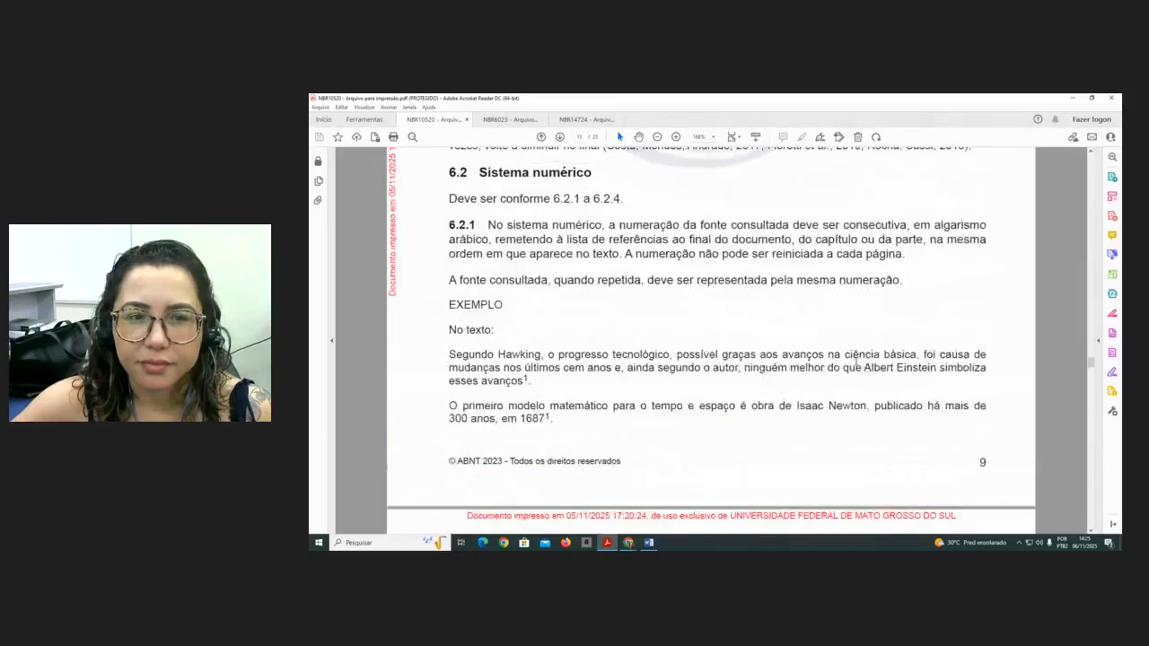
{"action": "scroll", "coordinate": [867, 366], "scroll_direction": "up", "scroll_amount": 6}
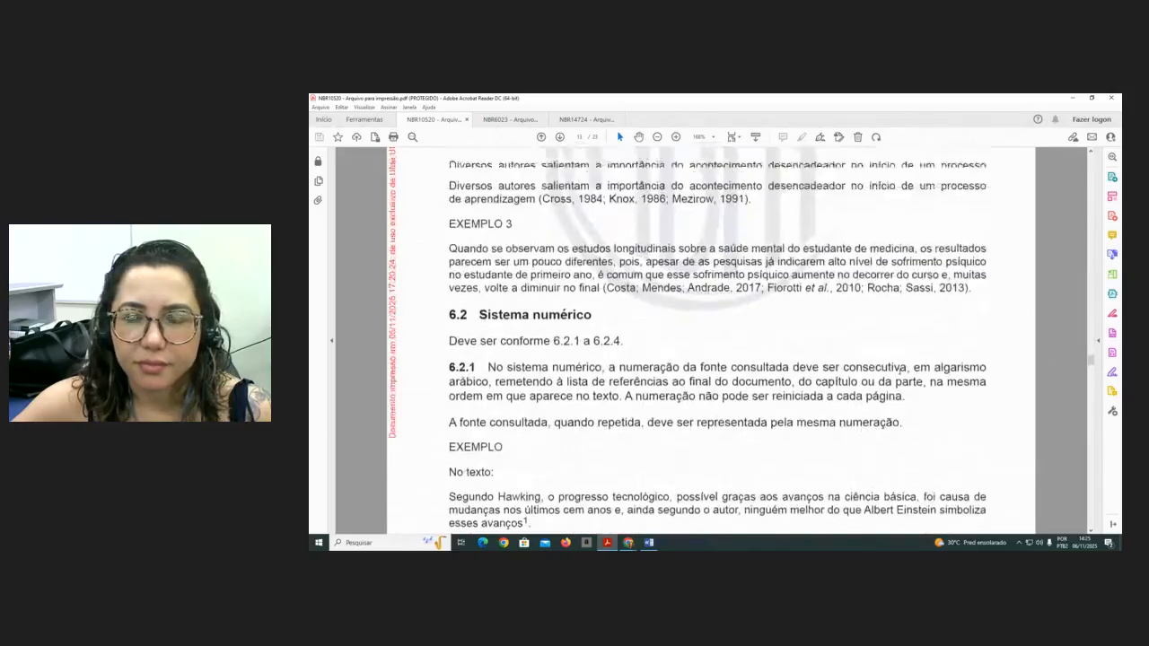
{"action": "scroll", "coordinate": [899, 371], "scroll_direction": "up", "scroll_amount": 2}
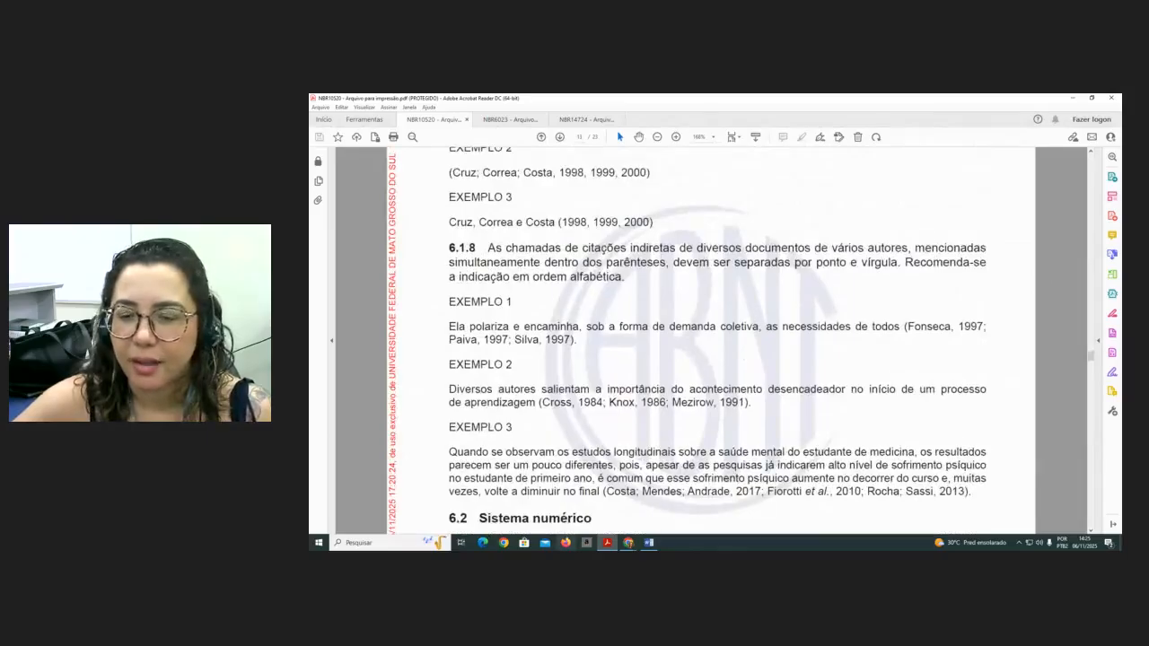
- Switch to Word and modify the Citação style's paragraph settings with a 4 cm left indent, saving it for new documents based on the template
{"action": "left_click", "coordinate": [649, 542]}
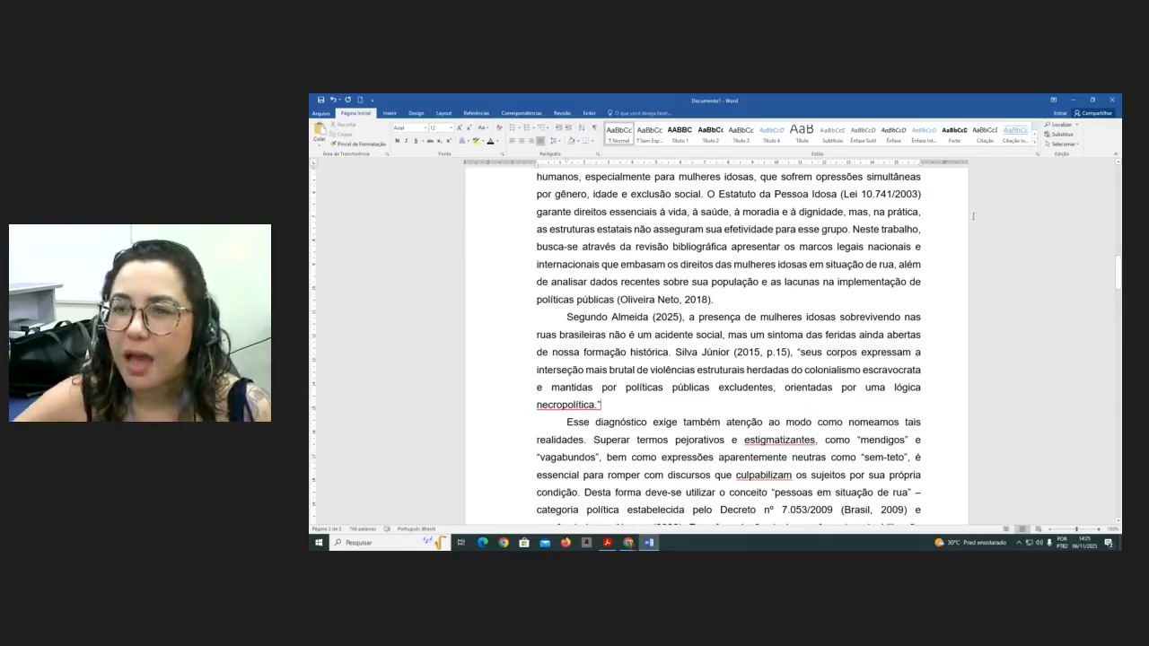
{"action": "left_click", "coordinate": [996, 131]}
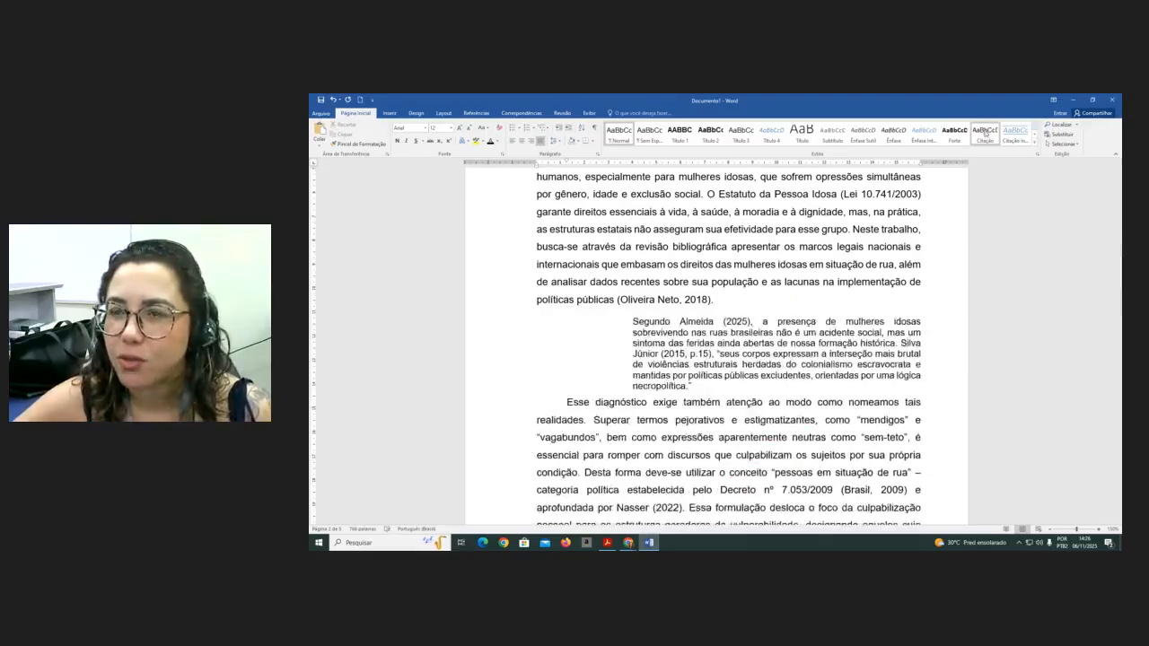
{"action": "right_click", "coordinate": [985, 131]}
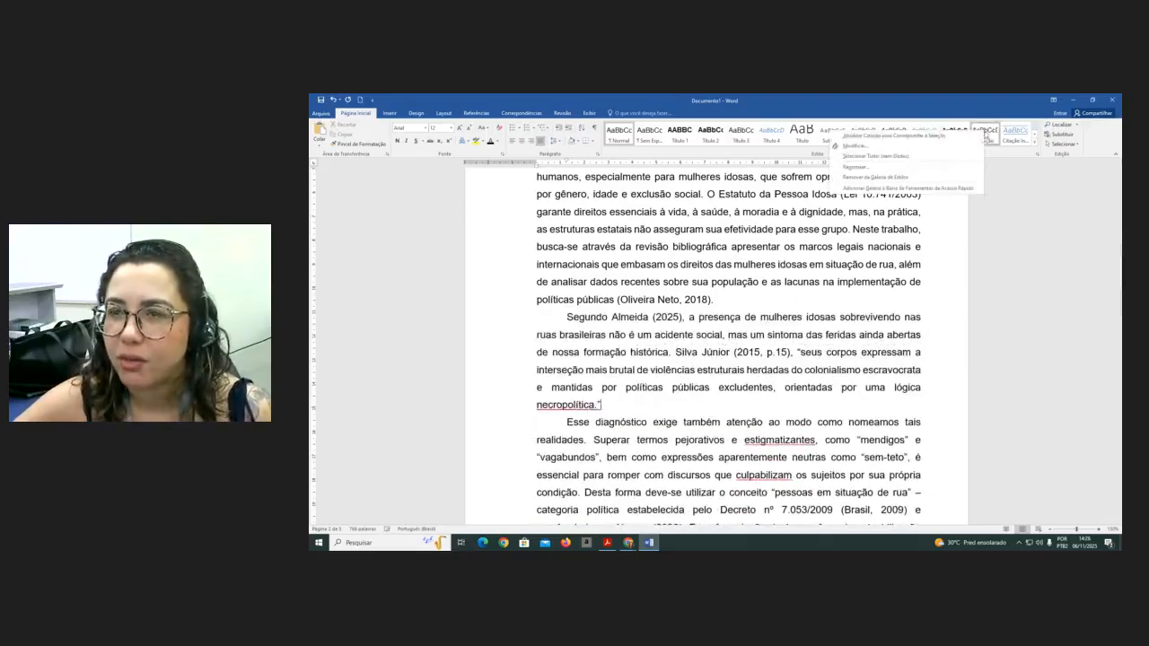
{"action": "left_click", "coordinate": [879, 147]}
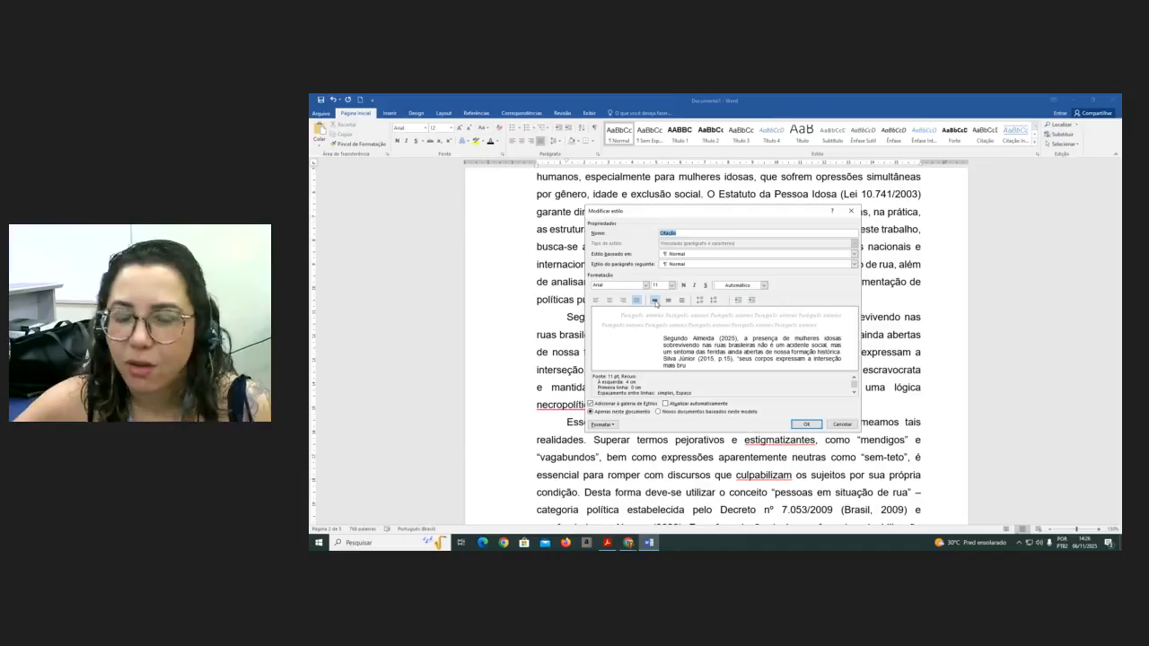
{"action": "left_click", "coordinate": [614, 425]}
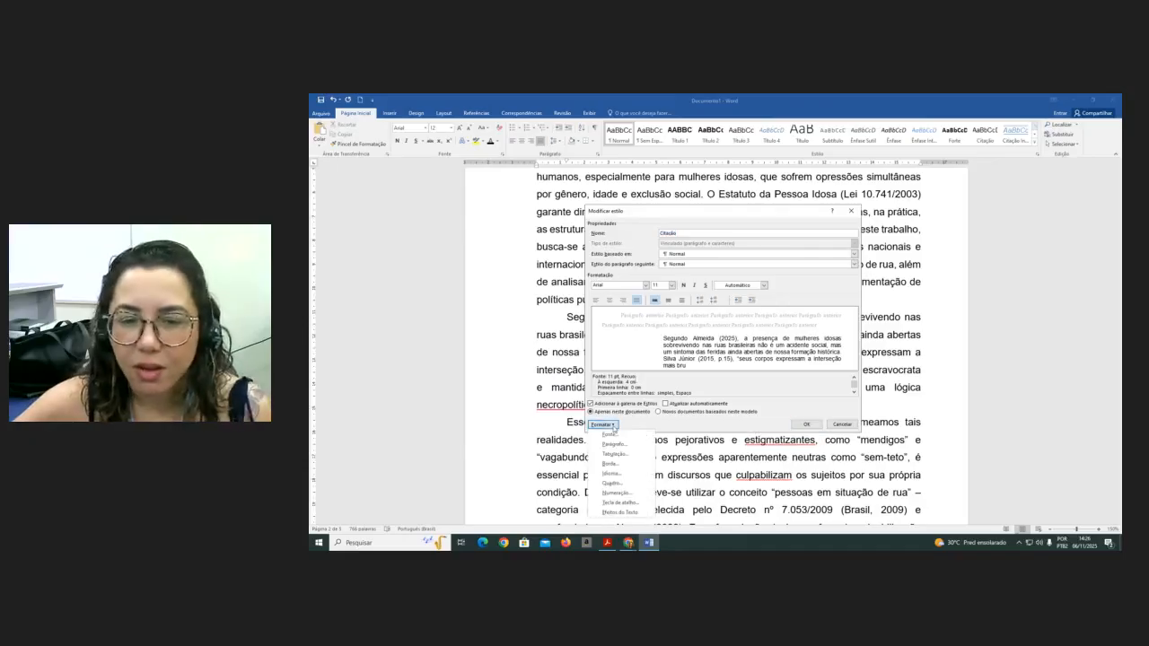
{"action": "left_click", "coordinate": [615, 444]}
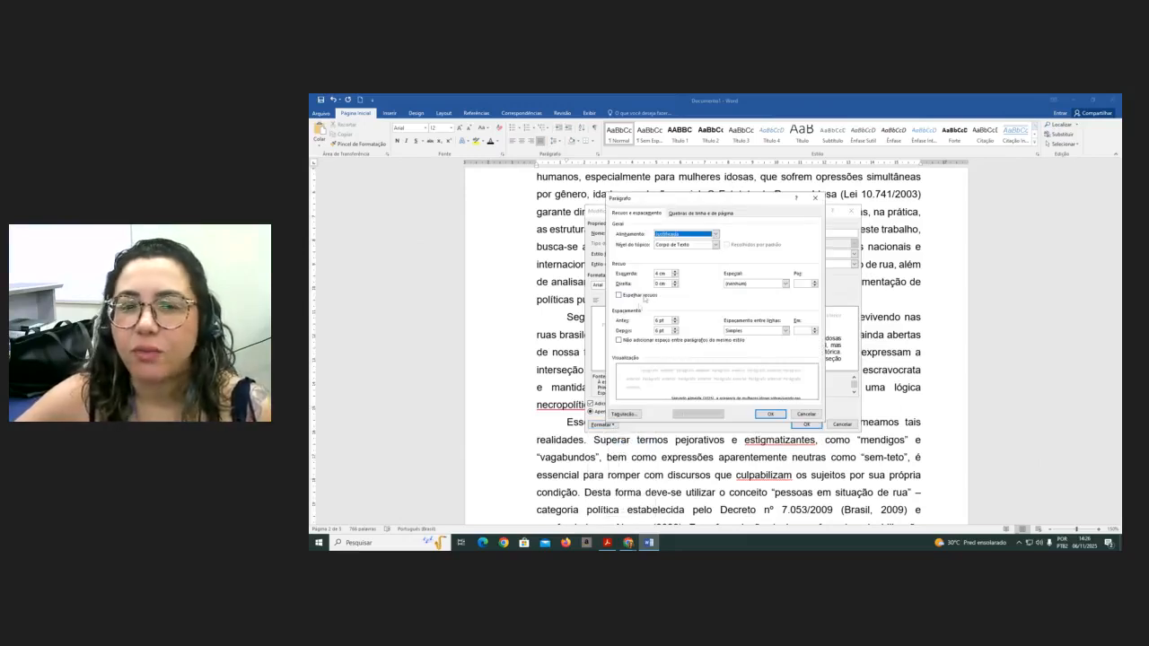
{"action": "left_click", "coordinate": [659, 273]}
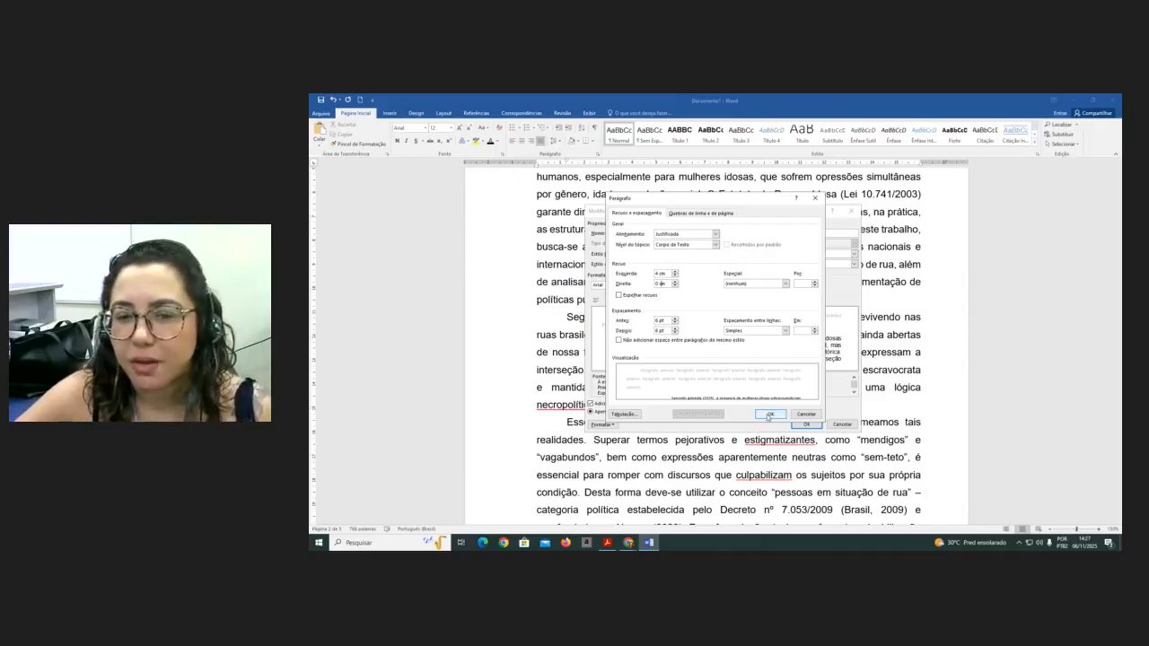
{"action": "left_click", "coordinate": [770, 415]}
{"action": "left_click", "coordinate": [660, 412]}
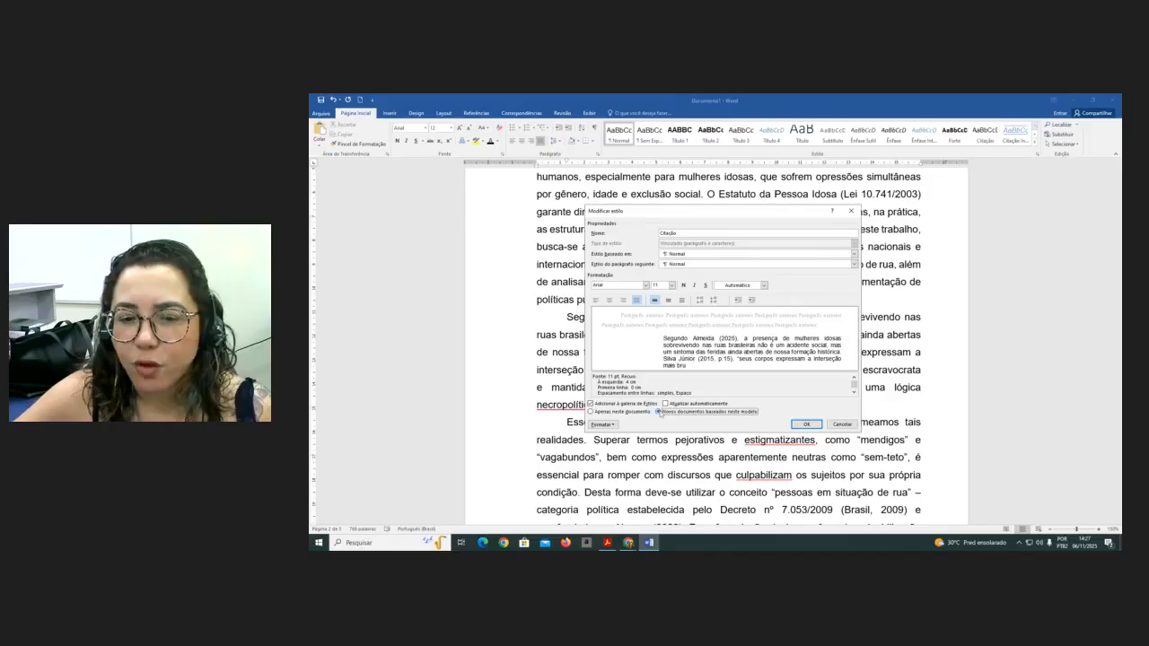
{"action": "left_click", "coordinate": [807, 425]}
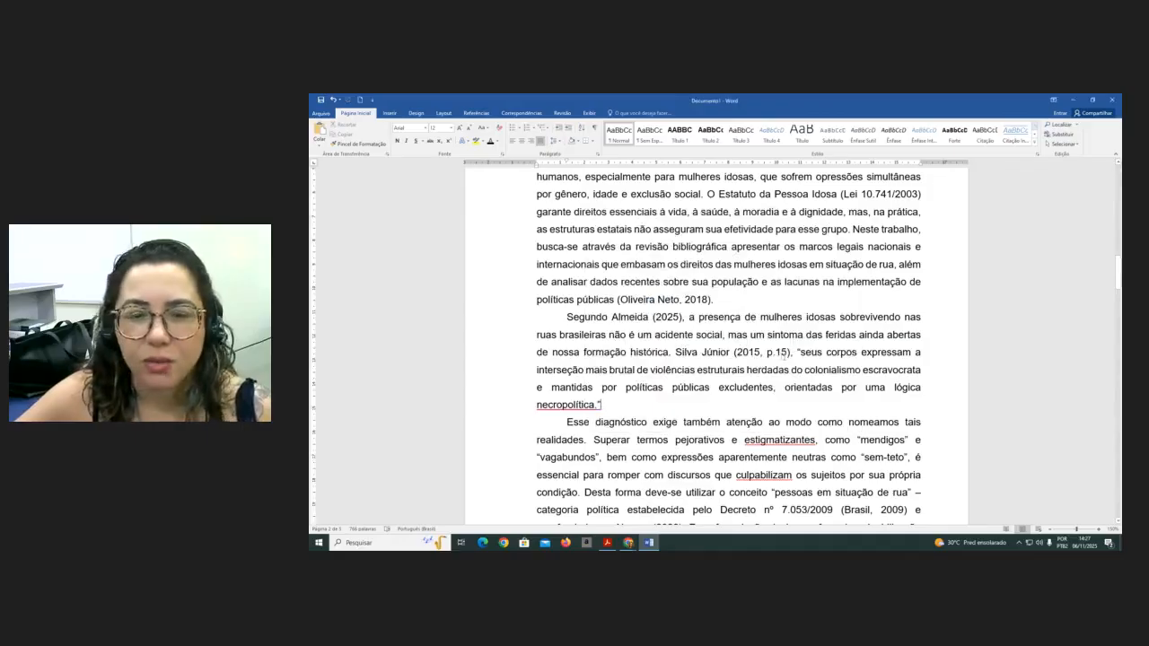
- Remove the quotation marks and set the Silva Júnior quoted passage as its own paragraph in the Citação style
{"action": "key", "text": "BackSpace"}
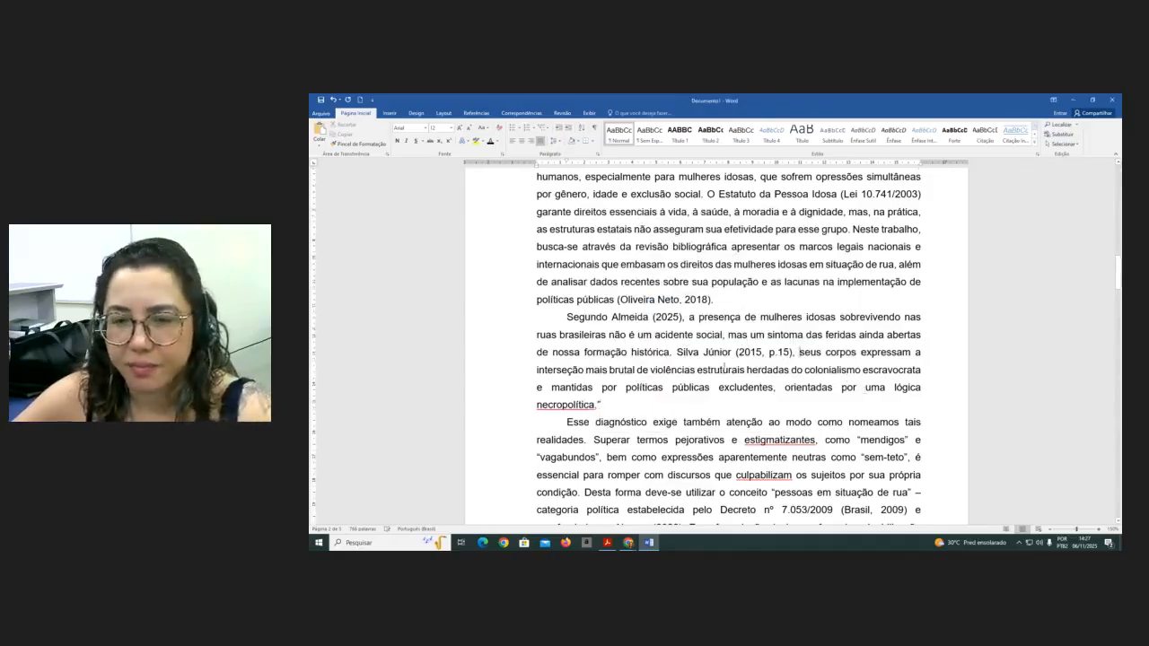
{"action": "key", "text": "Return"}
{"action": "scroll", "coordinate": [639, 413], "scroll_direction": "down", "scroll_amount": 1}
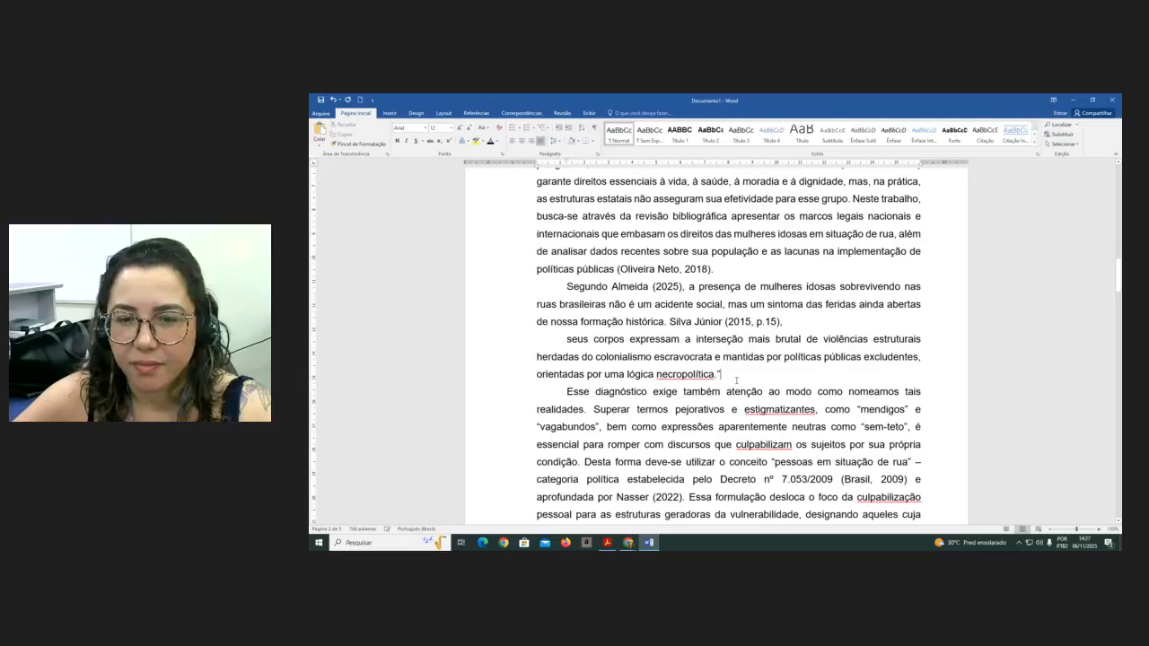
{"action": "key", "text": "BackSpace"}
{"action": "left_click", "coordinate": [566, 338]}
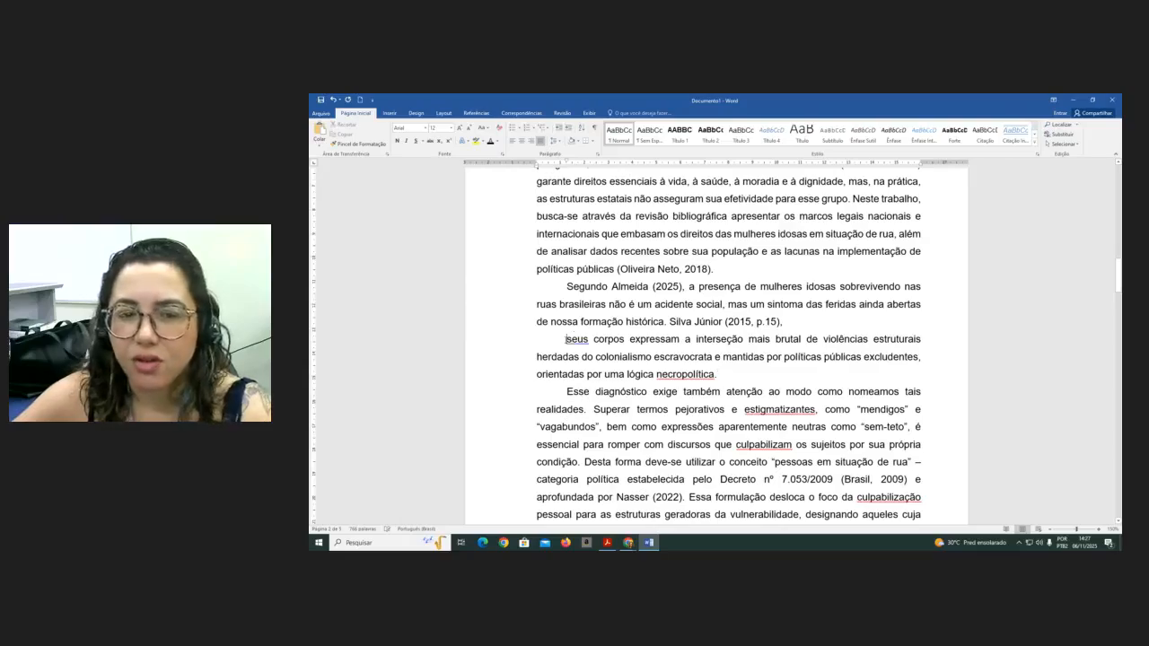
{"action": "left_click", "coordinate": [985, 134]}
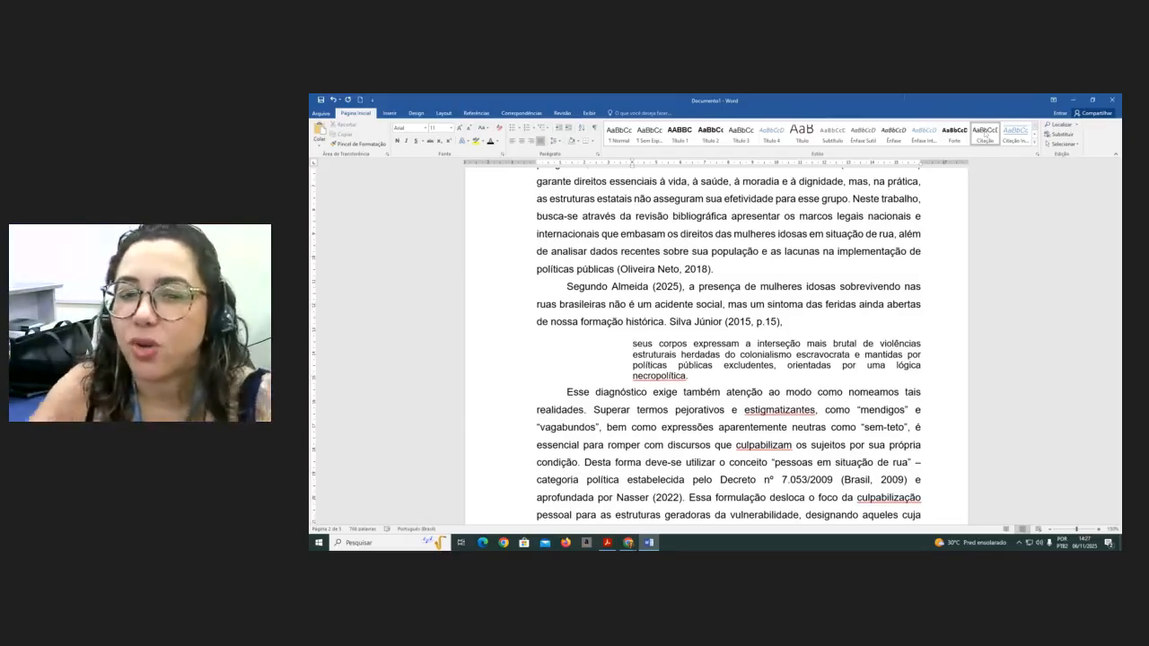
- Try to move the "(2015, p.15)" reference to the end of the block quotation and add a period after "necropolítica"
{"action": "left_click_drag", "start_coordinate": [787, 322], "coordinate": [725, 322]}
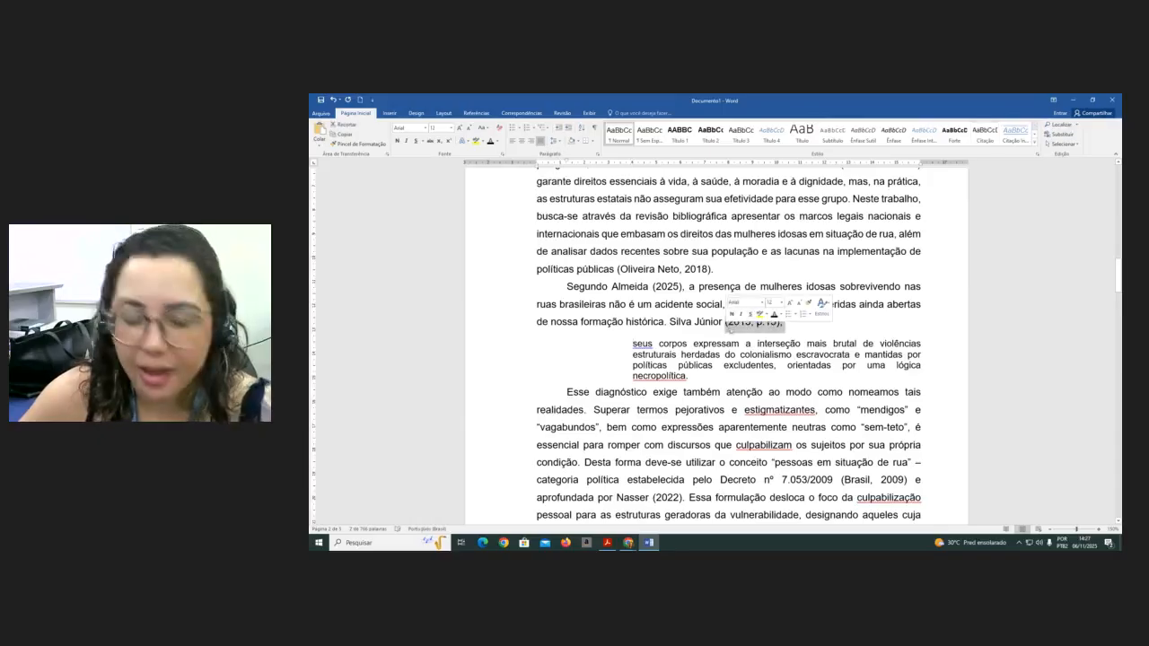
{"action": "left_click", "coordinate": [697, 381]}
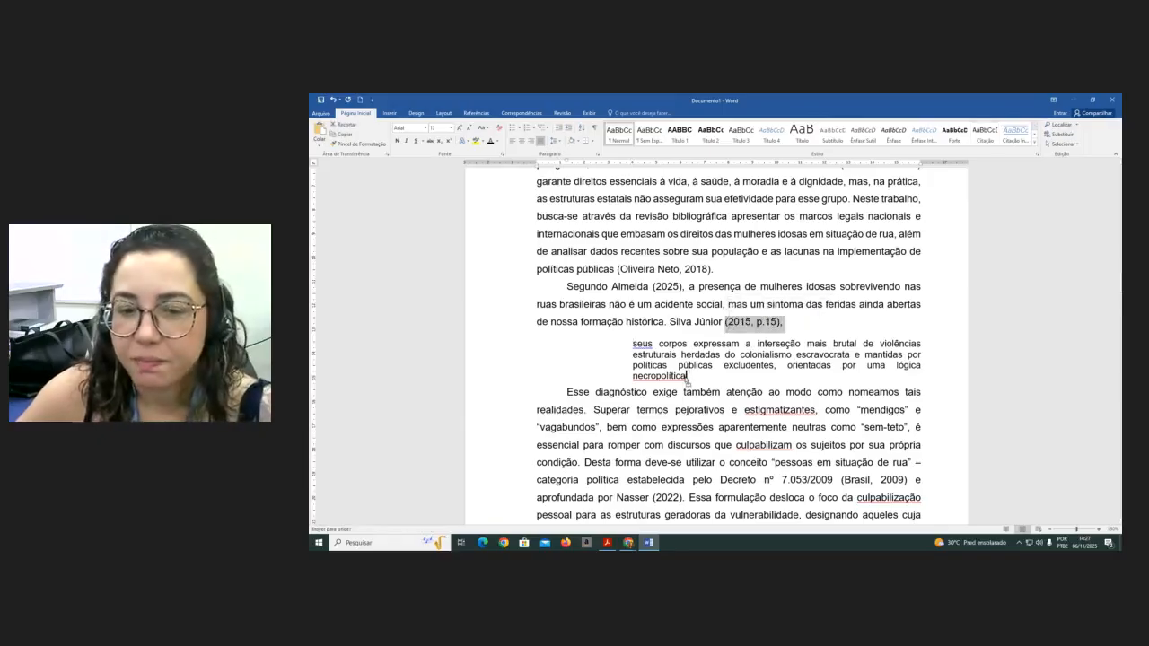
{"action": "left_click_drag", "start_coordinate": [688, 380], "coordinate": [688, 378]}
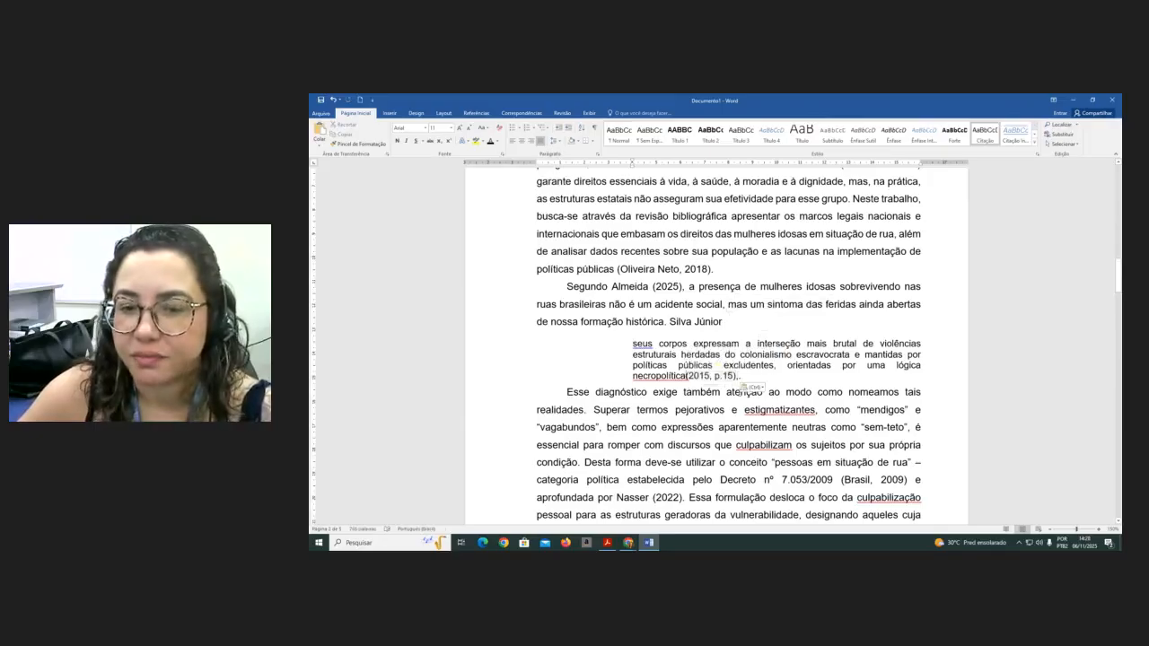
{"action": "left_click_drag", "start_coordinate": [688, 378], "coordinate": [723, 325]}
{"action": "left_click", "coordinate": [792, 324]}
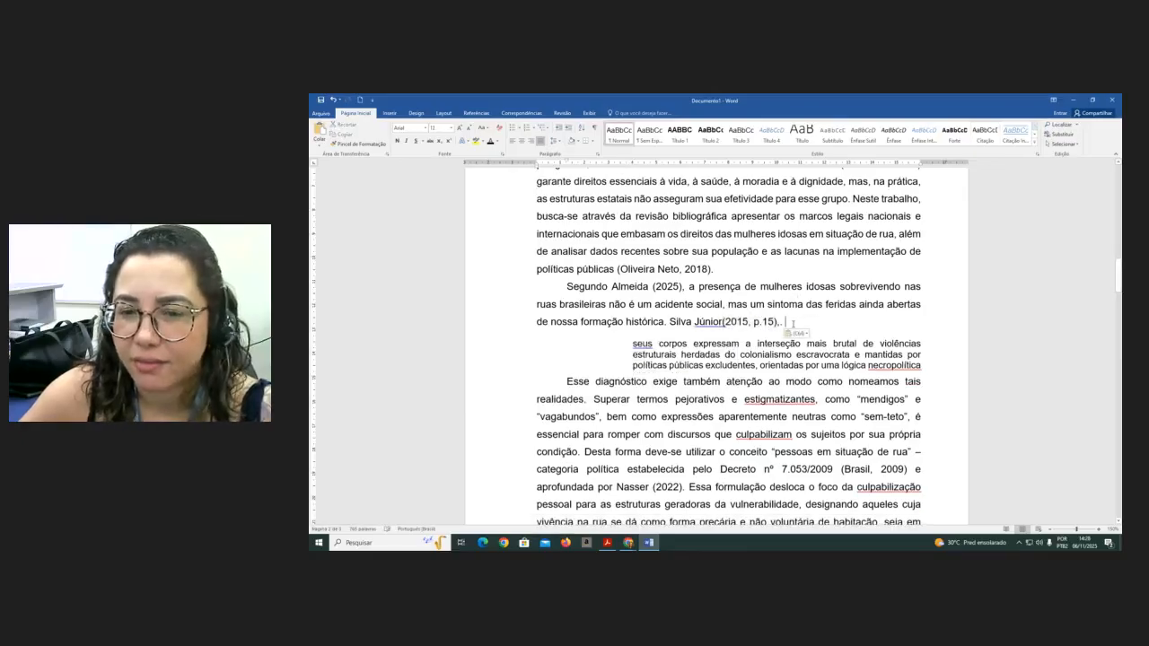
{"action": "left_click", "coordinate": [925, 366]}
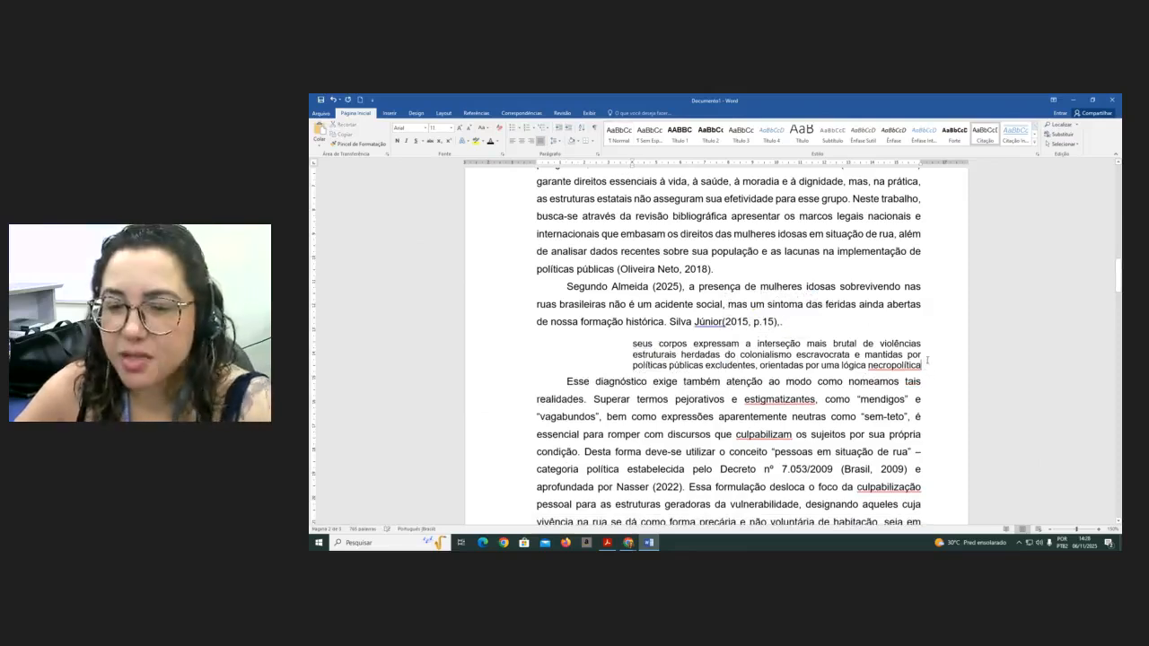
{"action": "type", "text": "."}
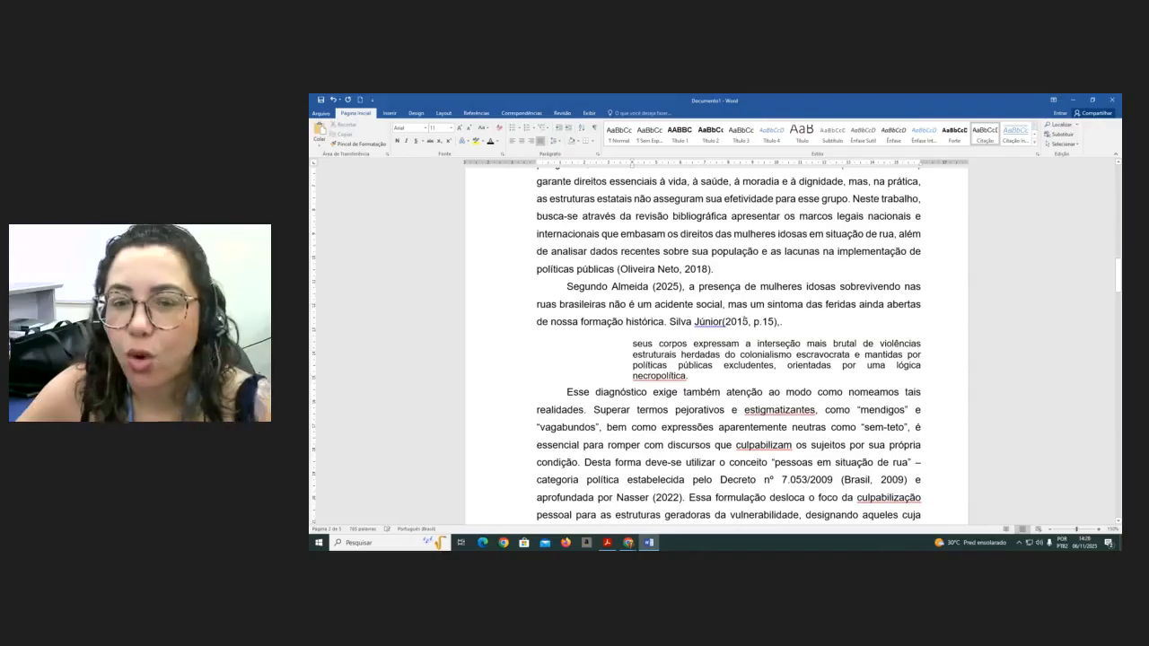
- Move the Silva Júnior reference to the end of the block quotation, formatted as "(Silva Júnior, 2015, p.15)."
{"action": "left_click", "coordinate": [723, 321]}
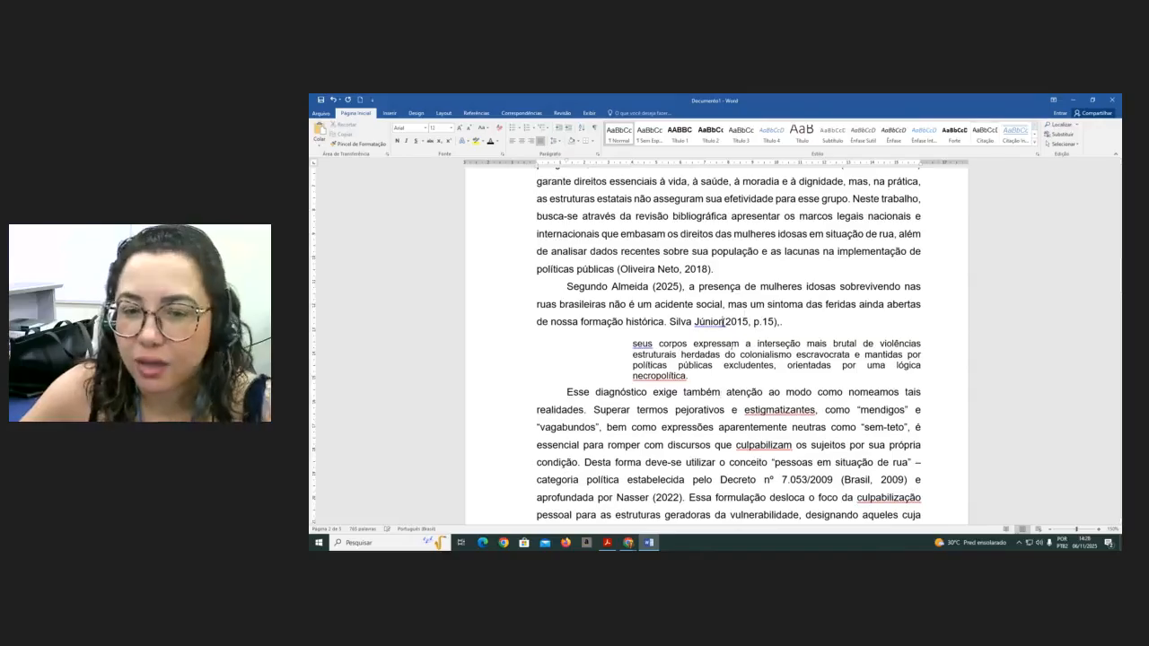
{"action": "left_click_drag", "start_coordinate": [786, 321], "coordinate": [745, 377]}
{"action": "left_click", "coordinate": [737, 376]}
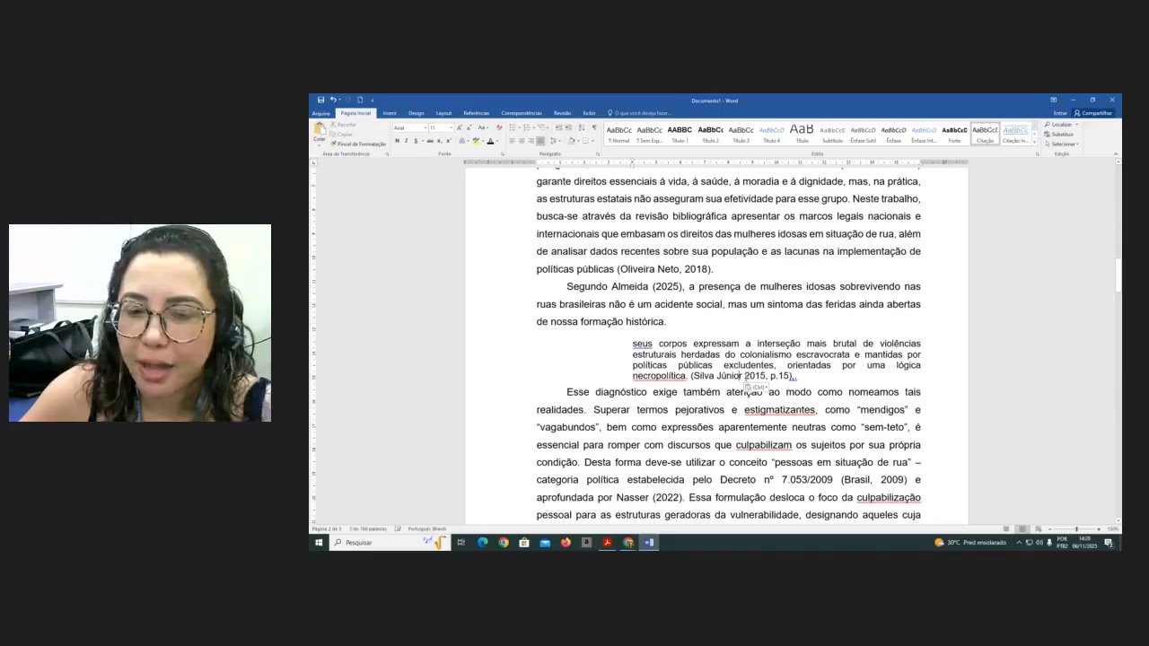
{"action": "type", "text": ","}
{"action": "left_click", "coordinate": [810, 377]}
{"action": "key", "text": "BackSpace"}
{"action": "key", "text": "BackSpace"}
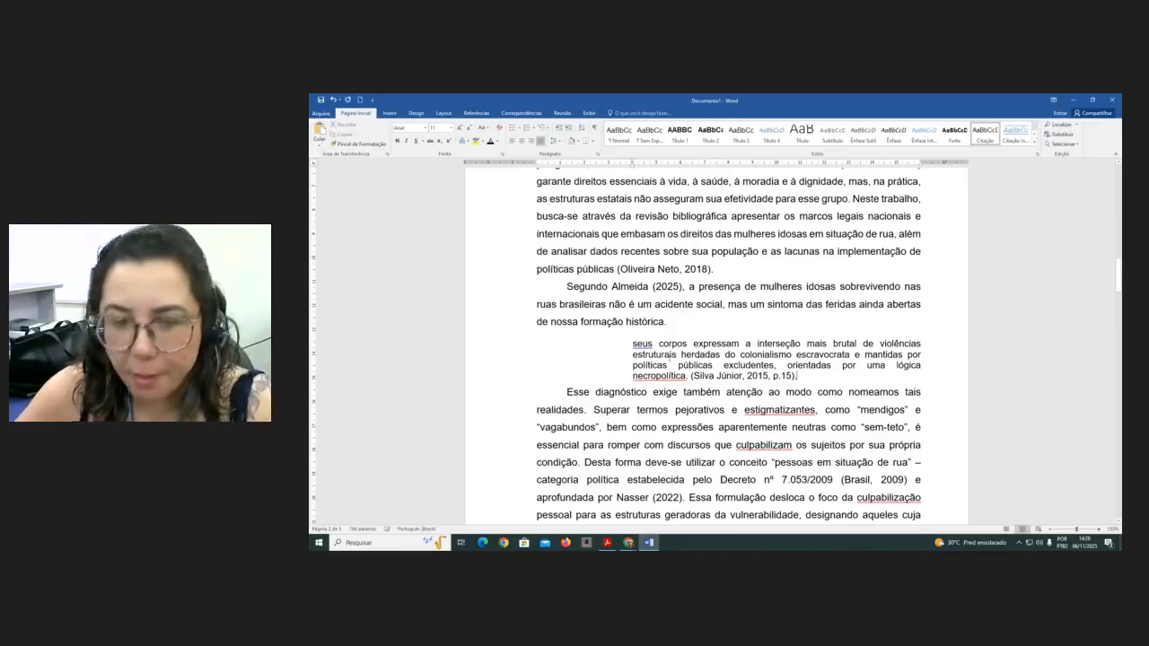
{"action": "left_click", "coordinate": [688, 377]}
{"action": "key", "text": "BackSpace"}
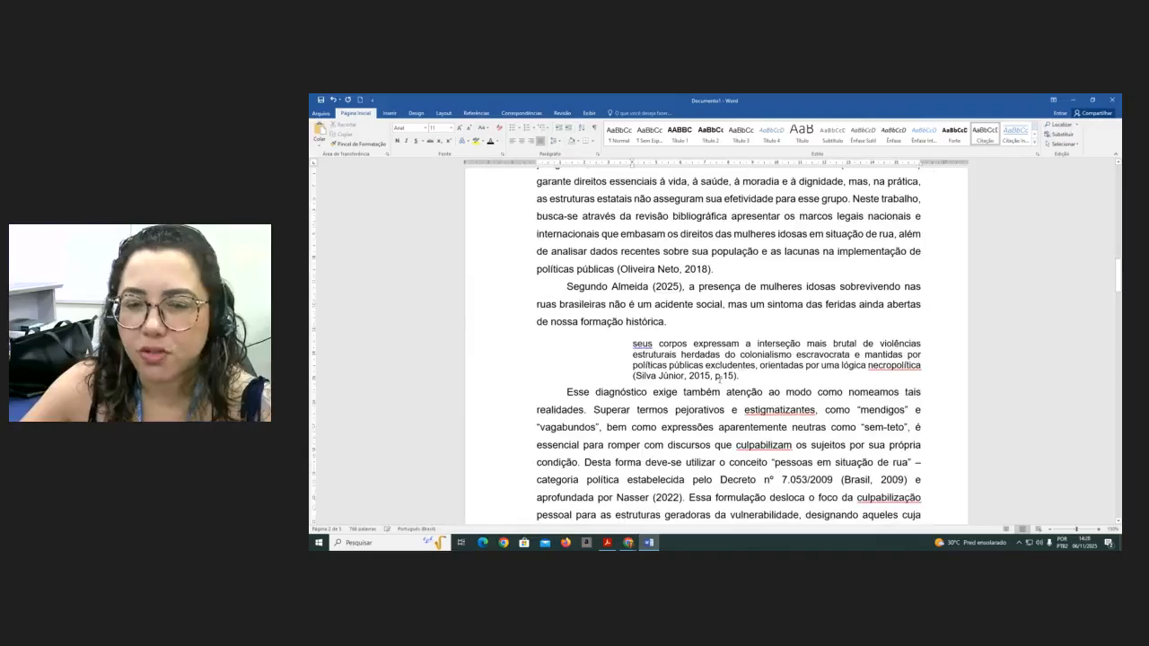
- Bold "violências estruturais herdadas do colonialismo" within the block quotation
{"action": "scroll", "coordinate": [721, 379], "scroll_direction": "up", "scroll_amount": 3, "text": "ctrl"}
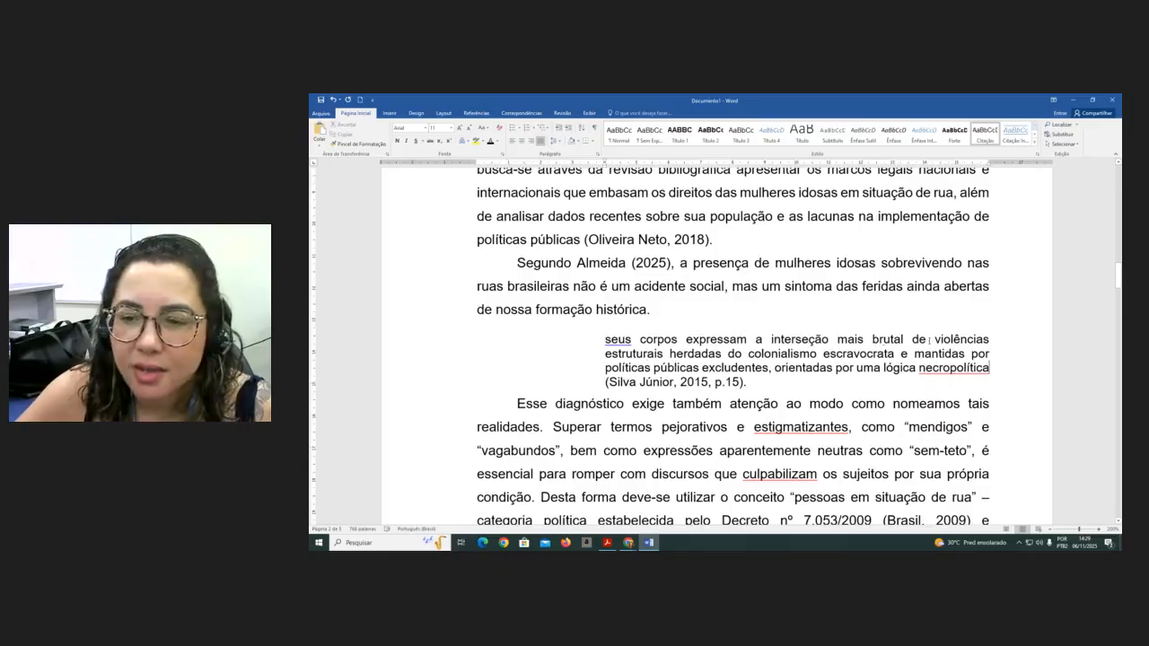
{"action": "left_click_drag", "start_coordinate": [933, 339], "coordinate": [818, 354]}
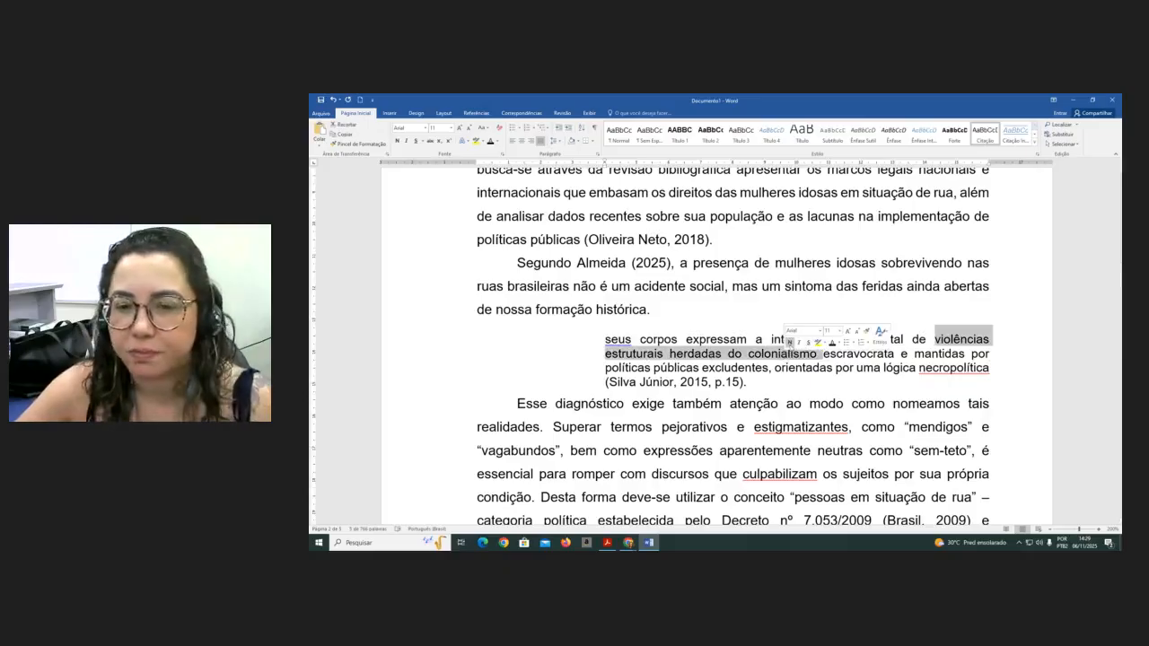
{"action": "left_click", "coordinate": [789, 342]}
{"action": "scroll", "coordinate": [751, 422], "scroll_direction": "up", "scroll_amount": 1}
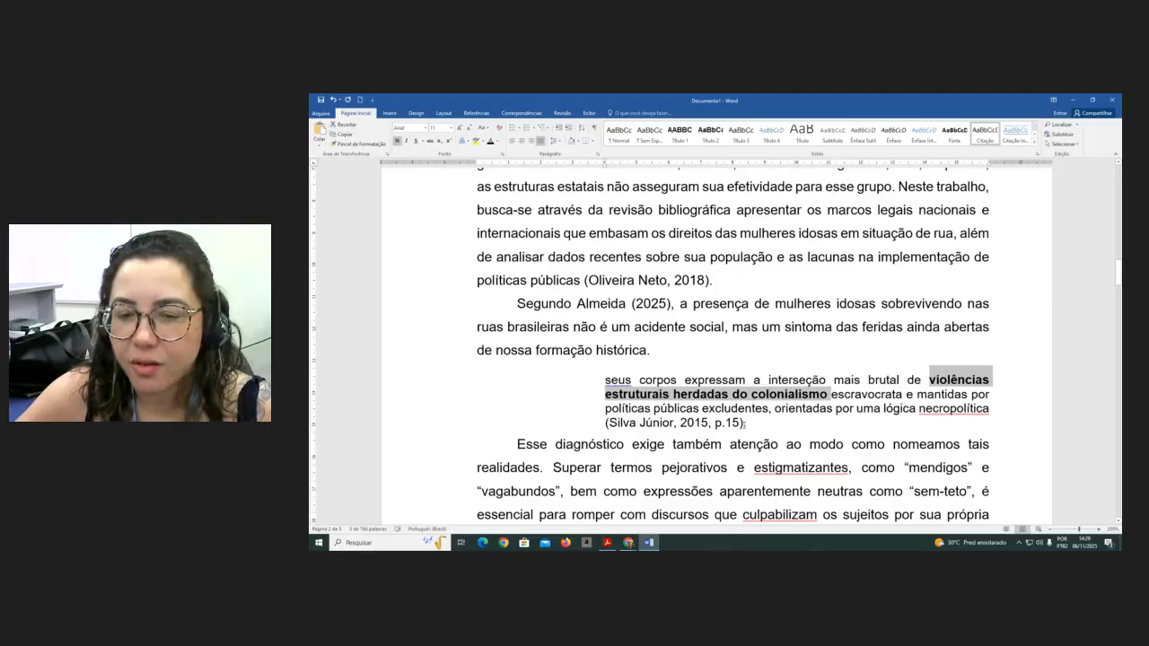
- Add the note "(grifo do autor)." after the Silva Júnior reference at the end of the block quotation
{"action": "left_click", "coordinate": [743, 423]}
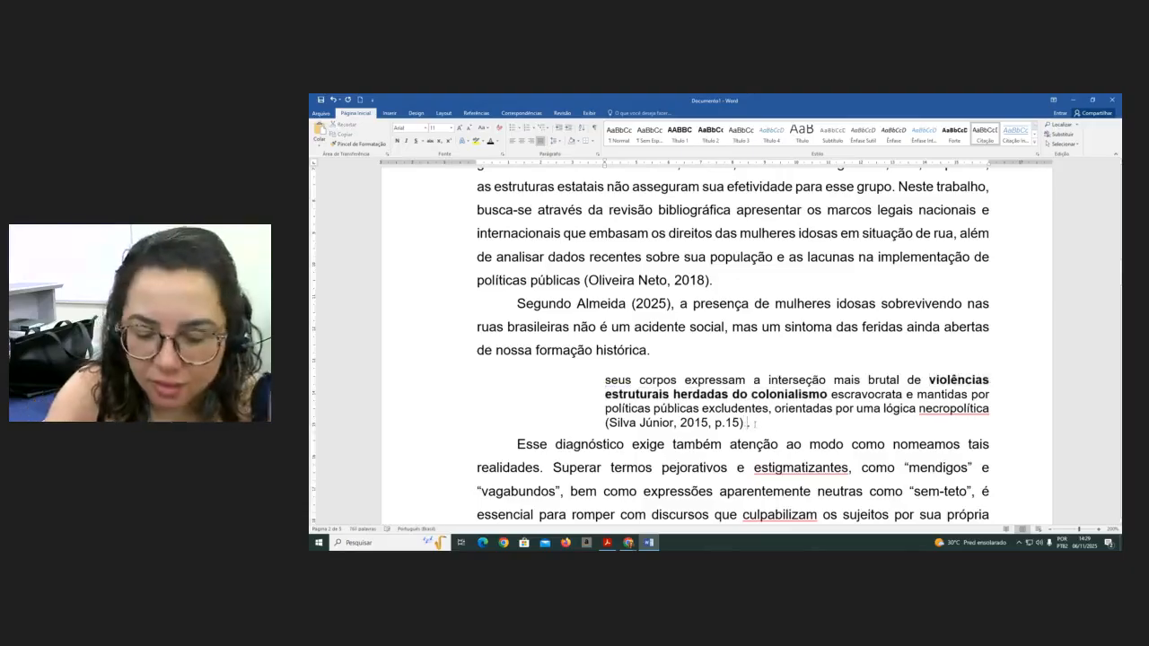
{"action": "type", "text": "("}
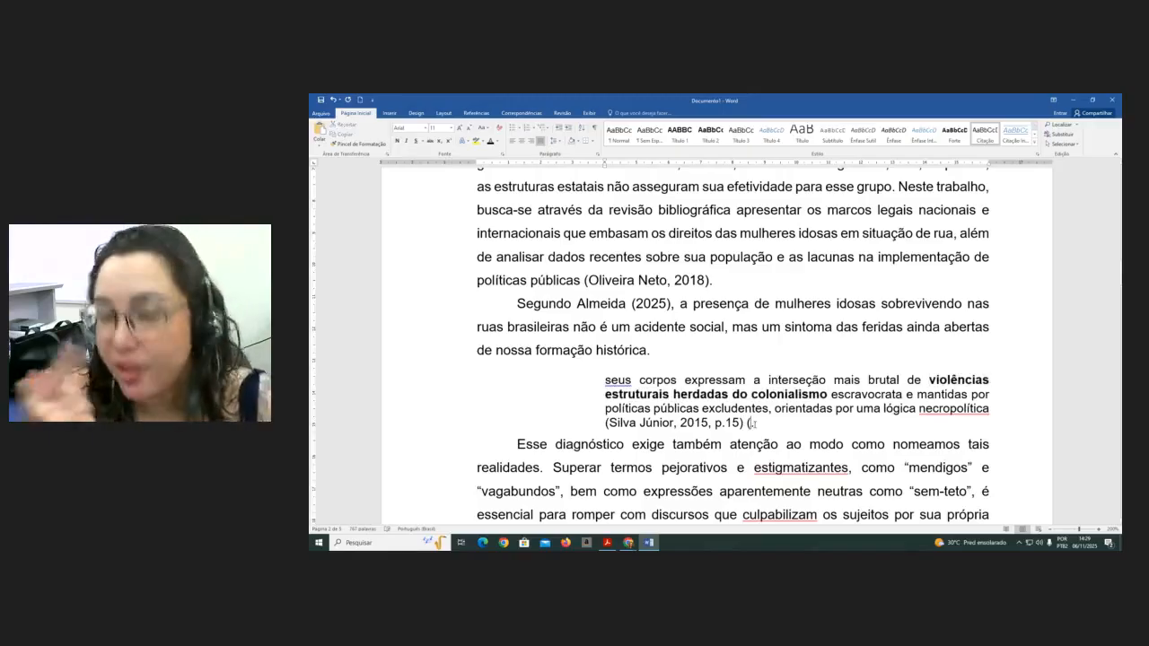
{"action": "type", "text": "grifo n"}
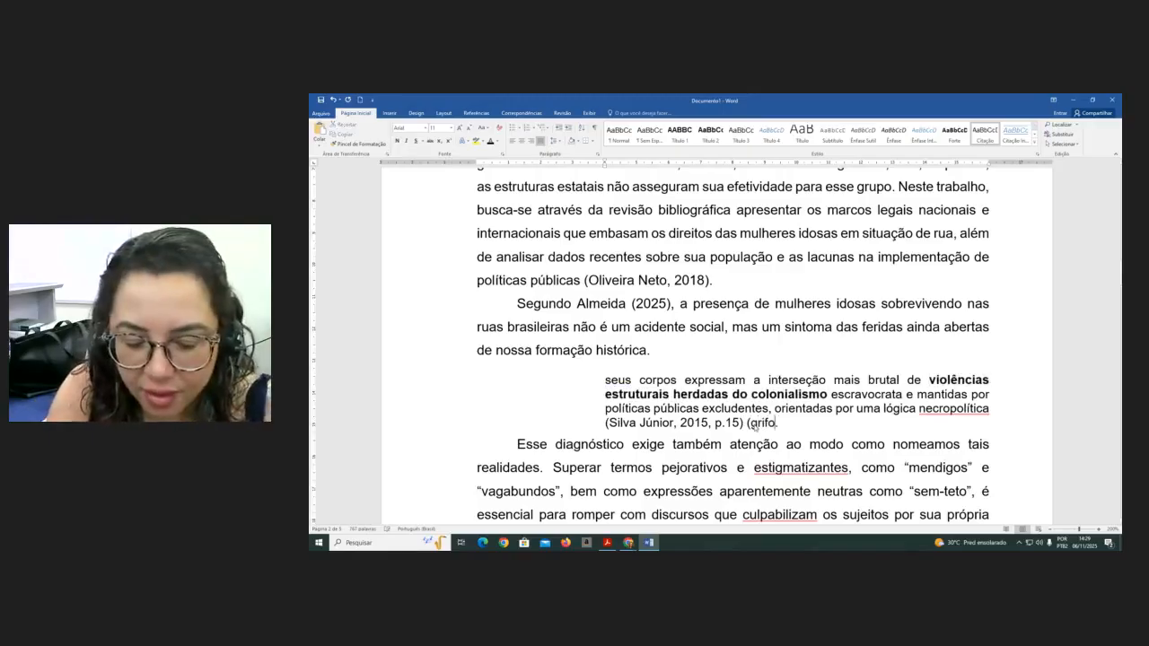
{"action": "type", "text": "osso)"}
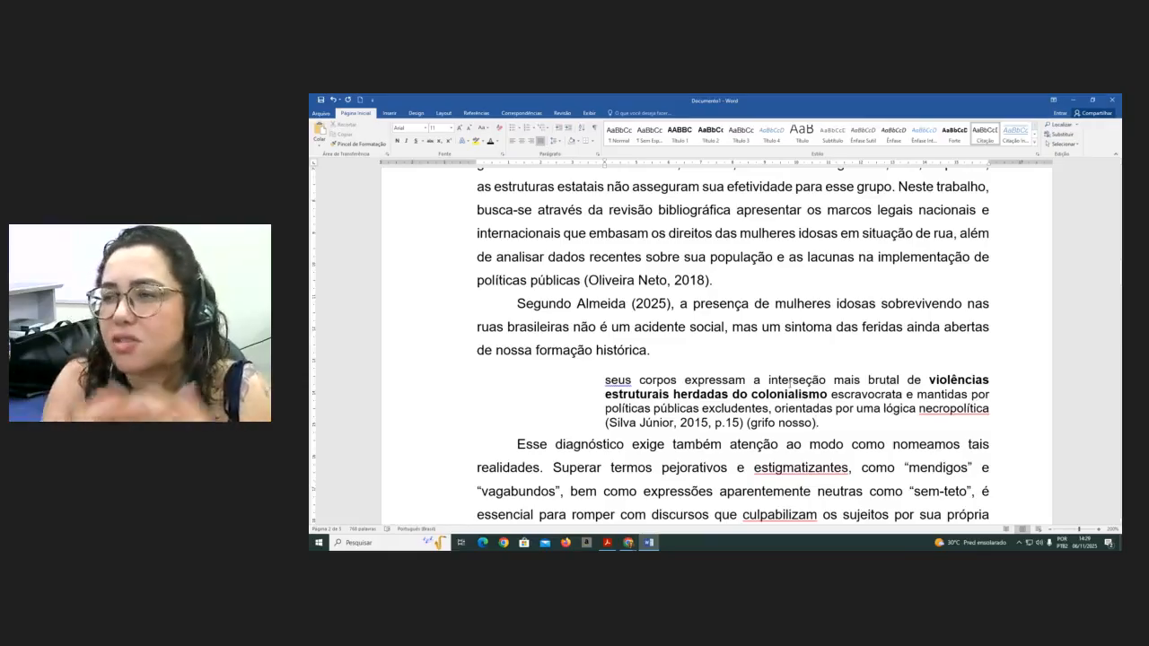
{"action": "type", "text": "."}
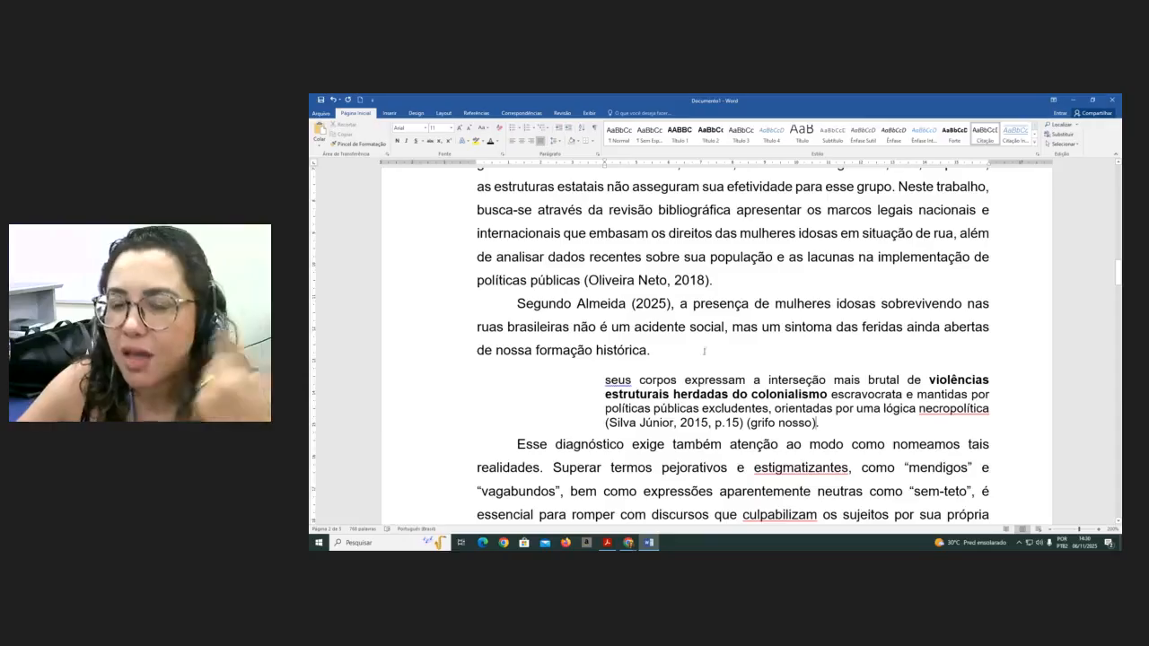
{"action": "left_click_drag", "start_coordinate": [814, 422], "coordinate": [779, 423]}
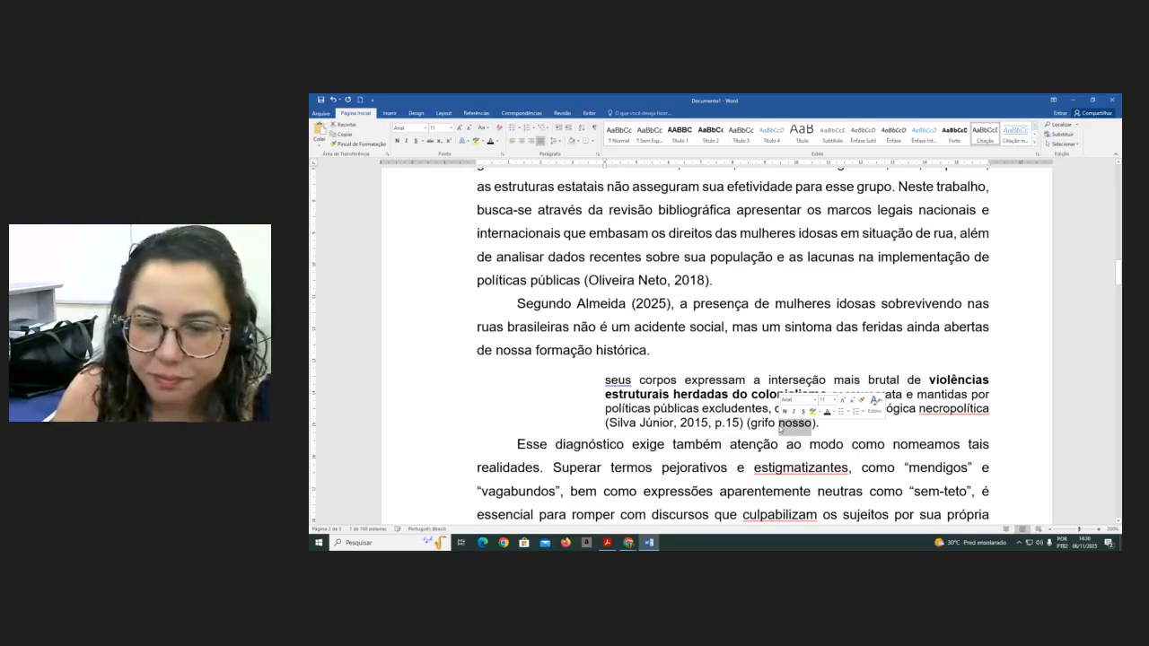
{"action": "key", "text": "Delete"}
{"action": "type", "text": "do autor"}
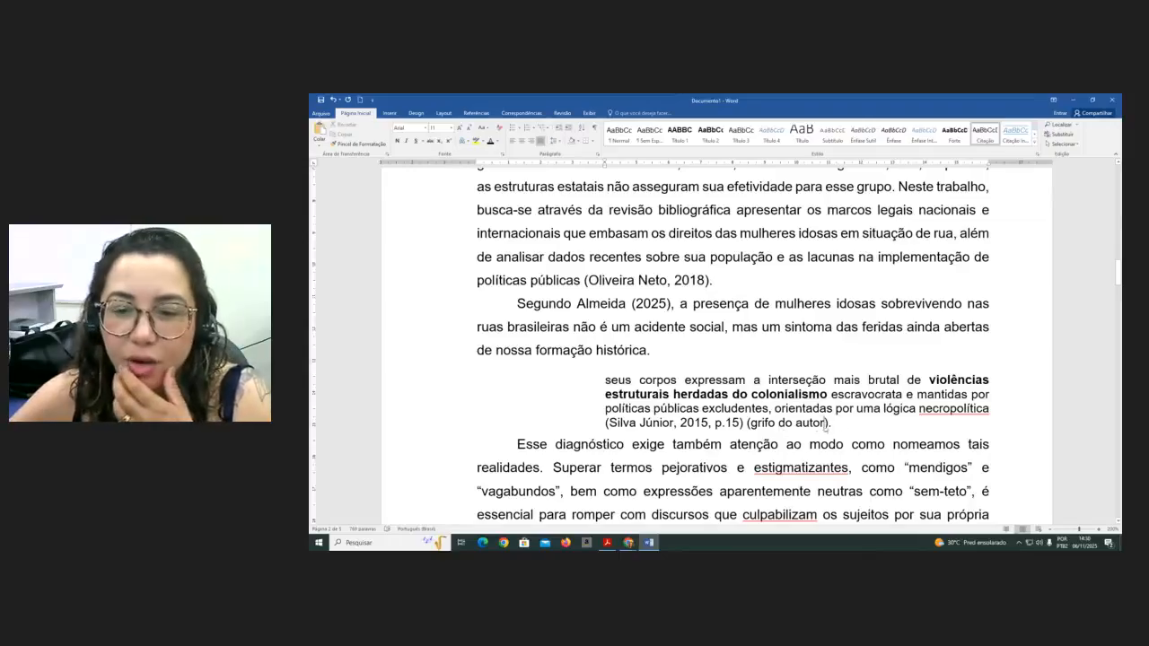
- Move "grifo do autor" inside the Silva Júnior reference parentheses and delete the leftover empty parentheses
{"action": "left_click_drag", "start_coordinate": [824, 428], "coordinate": [751, 425]}
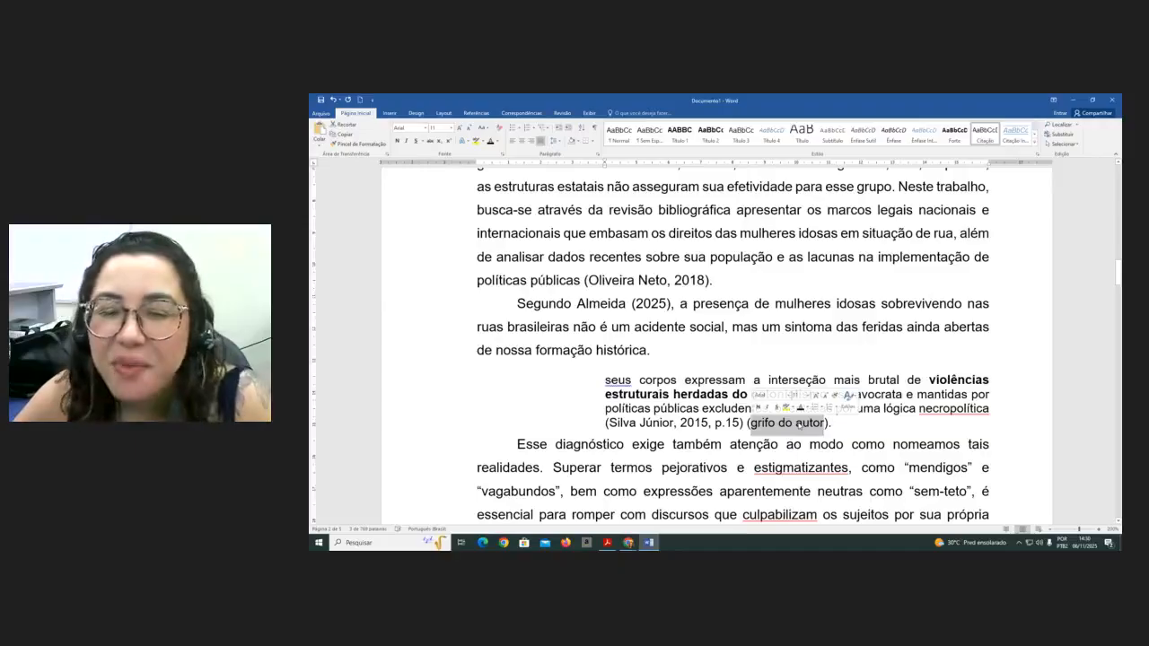
{"action": "left_click", "coordinate": [853, 423]}
{"action": "left_click_drag", "start_coordinate": [825, 423], "coordinate": [748, 424]}
{"action": "left_click", "coordinate": [826, 424]}
{"action": "left_click_drag", "start_coordinate": [825, 423], "coordinate": [742, 424]}
{"action": "key", "text": "Delete"}
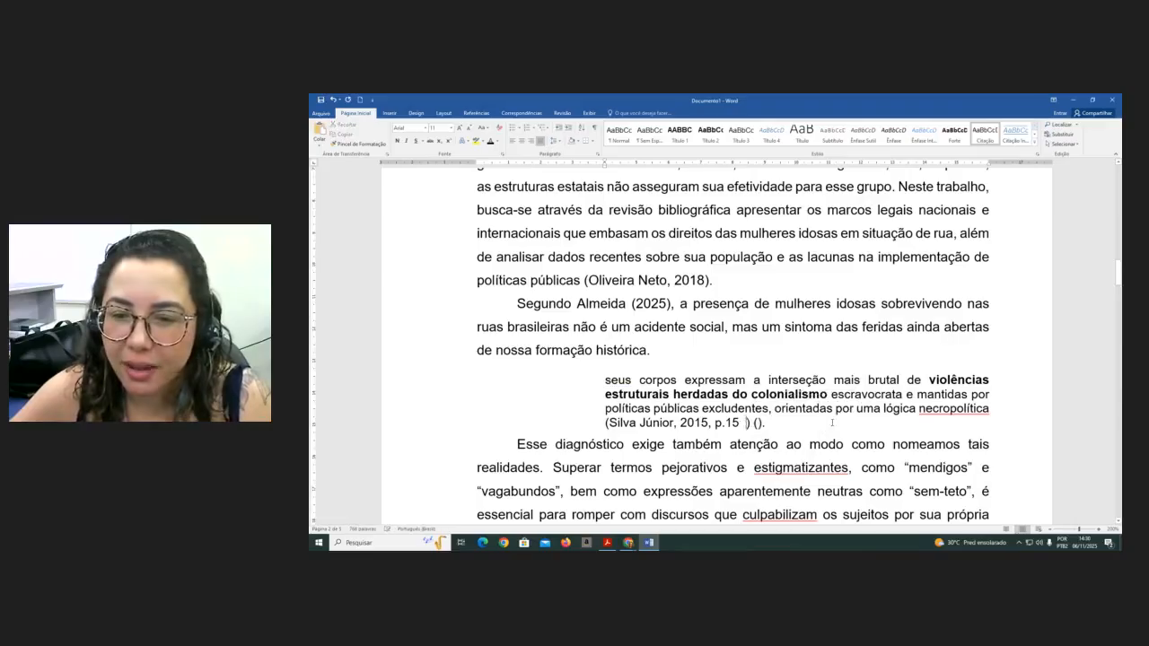
{"action": "key", "text": "ctrl+z"}
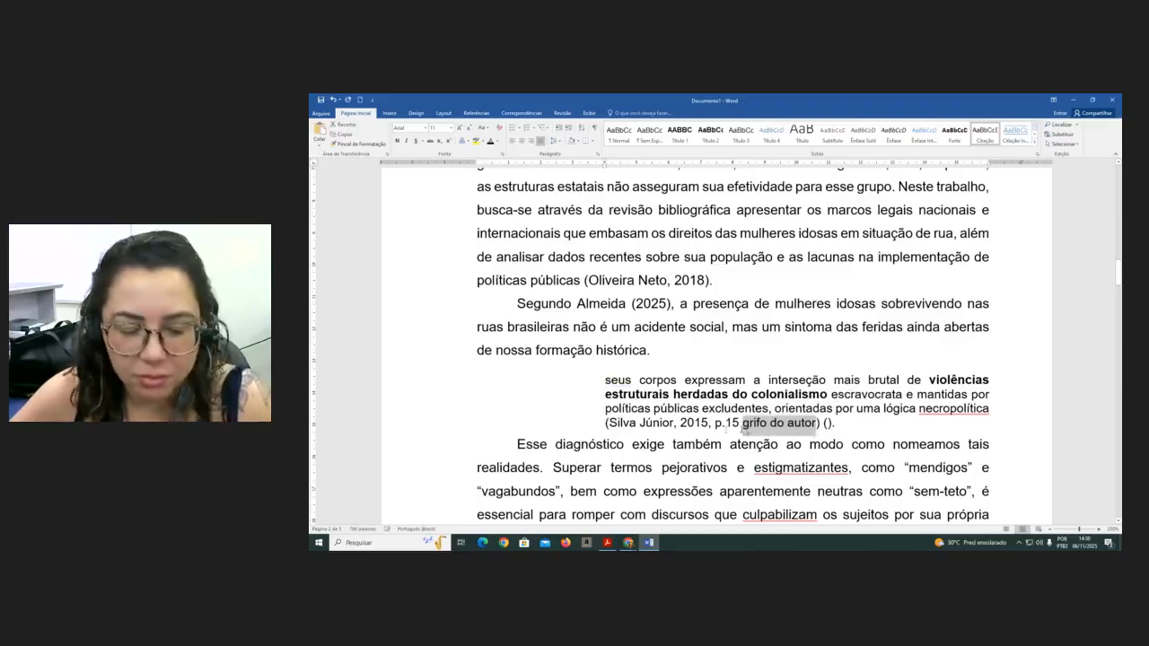
{"action": "left_click", "coordinate": [842, 422]}
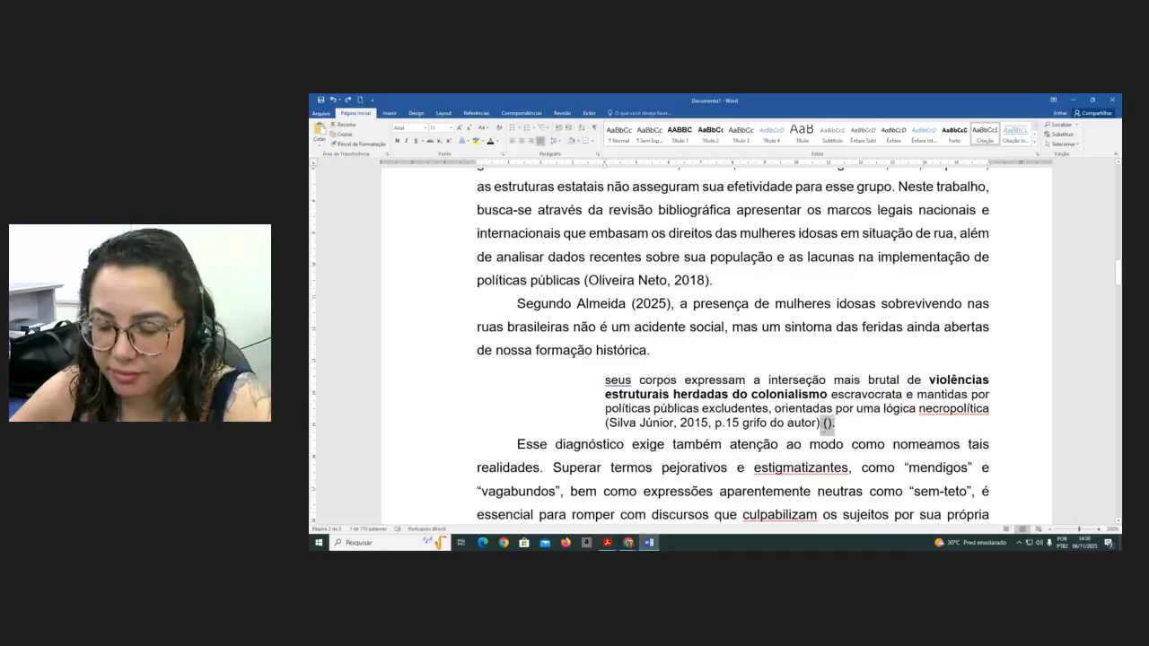
{"action": "key", "text": "Delete"}
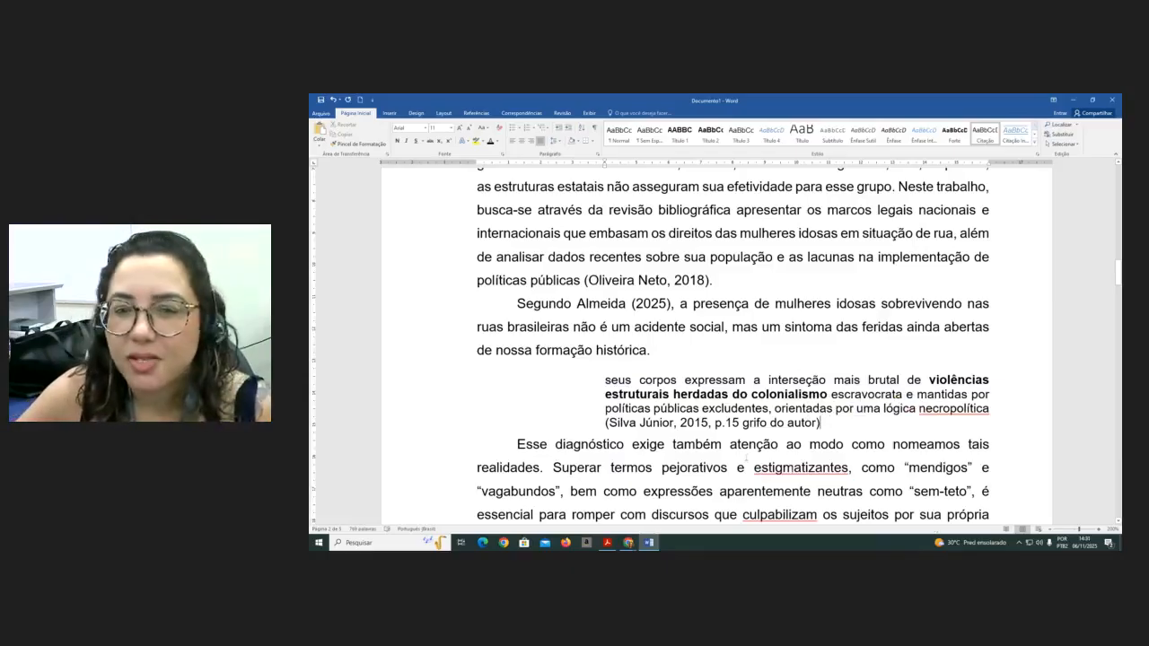
- Punctuate the reference as "(Silva Júnior, 2015, p.15, grifo do autor)." with a comma and final period
{"action": "left_click", "coordinate": [741, 423]}
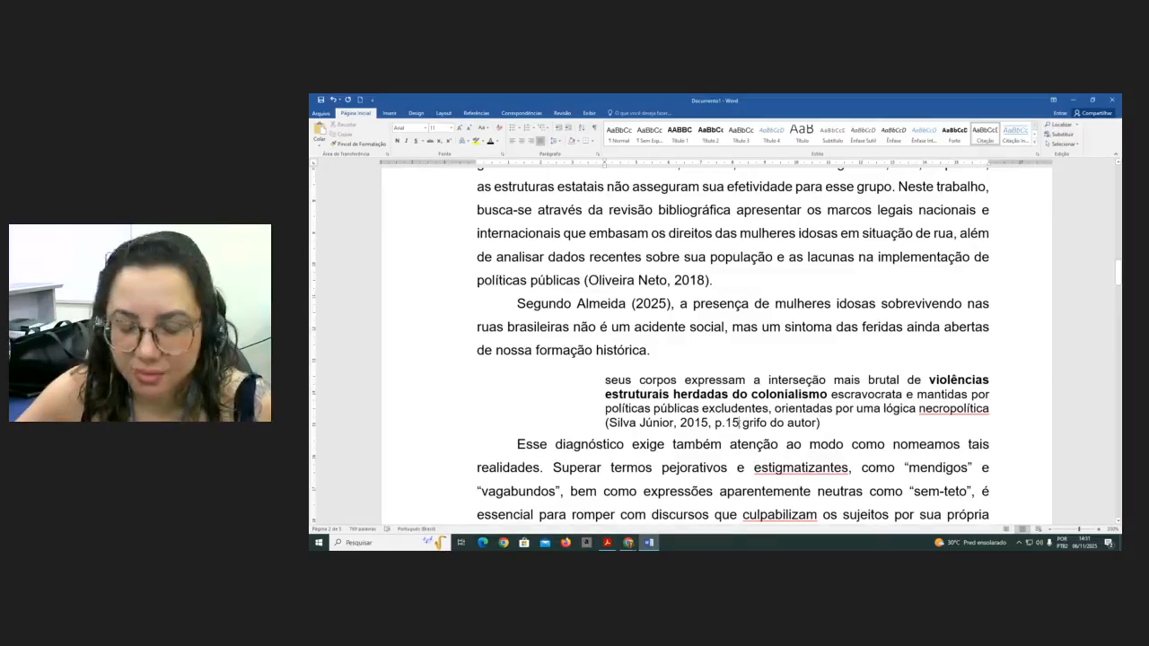
{"action": "type", "text": ","}
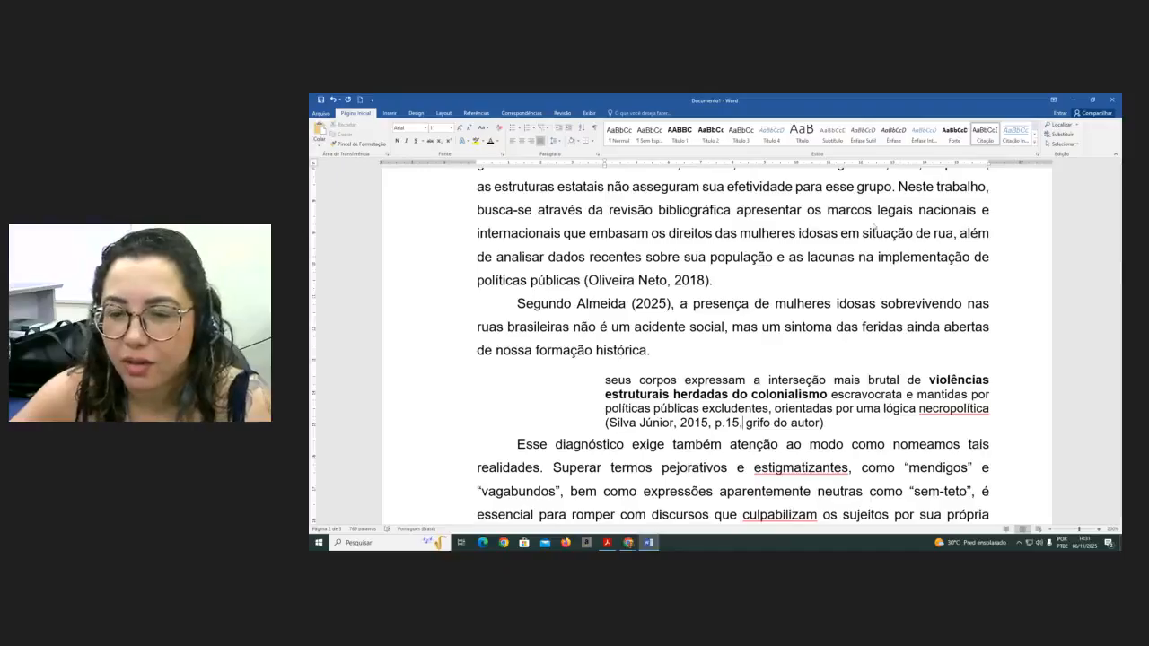
{"action": "left_click", "coordinate": [839, 428]}
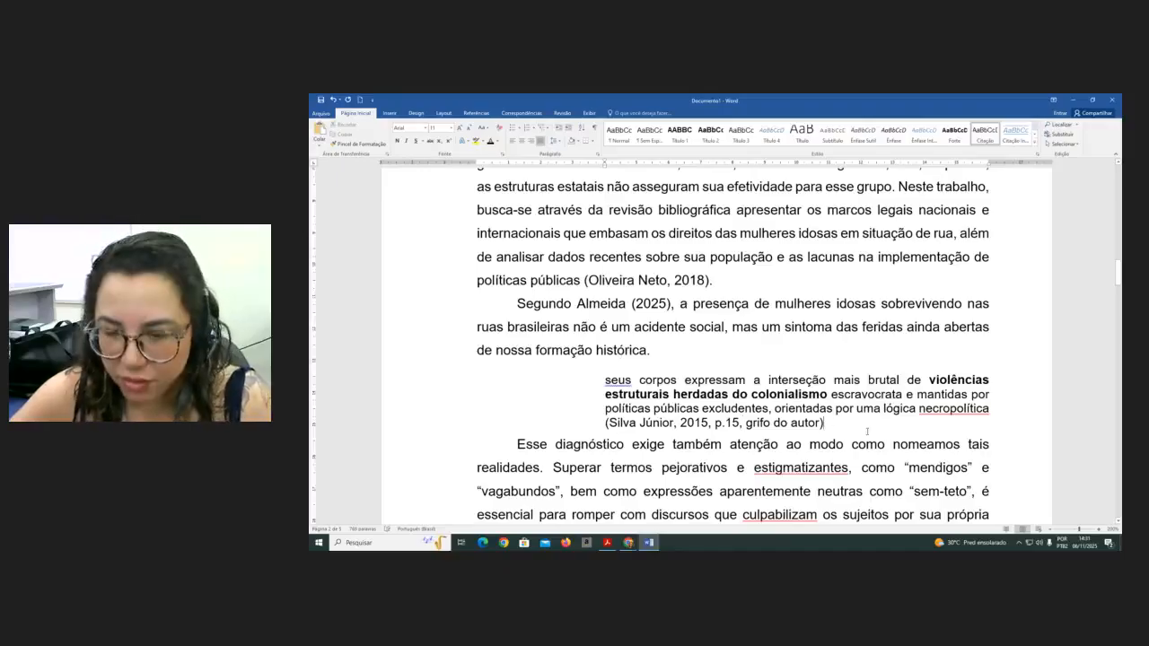
{"action": "type", "text": "."}
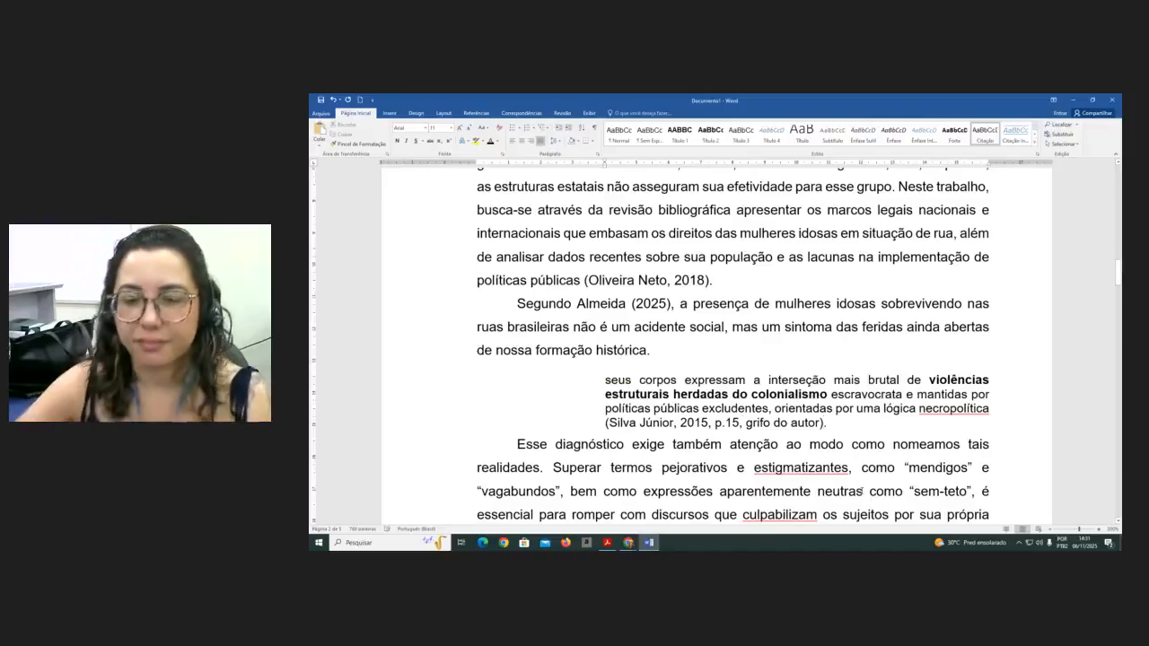
- Try to replace "Brasil" in the decree citation "(Brasil, 2009)" with "Categoria política"
{"action": "scroll", "coordinate": [862, 492], "scroll_direction": "up", "scroll_amount": 1}
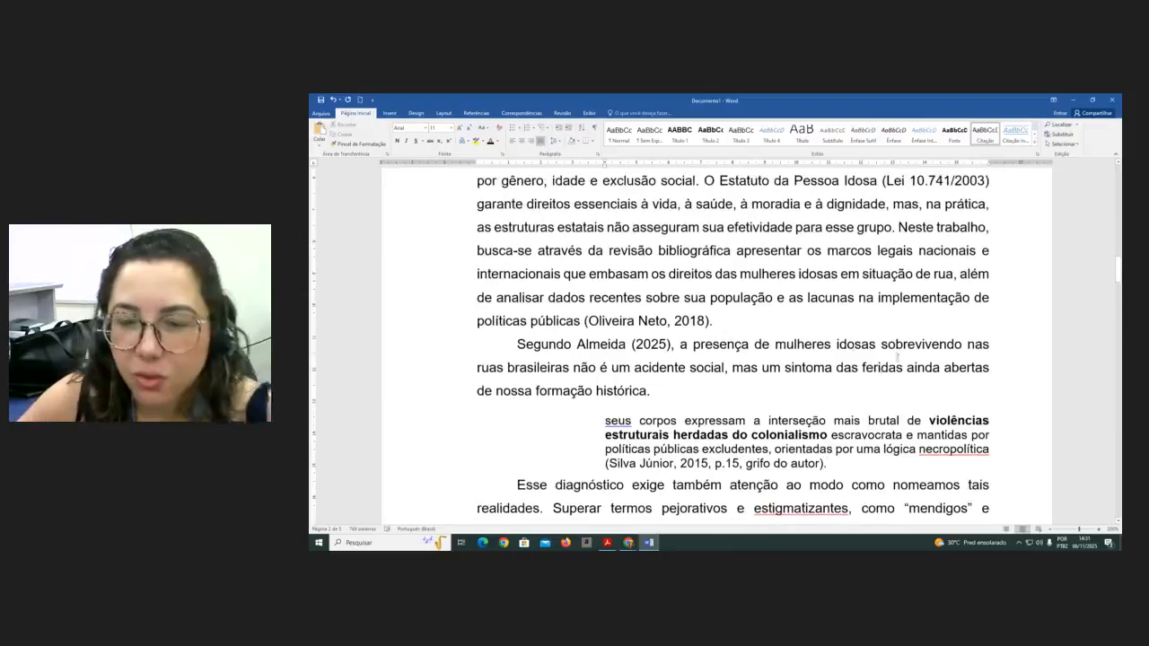
{"action": "scroll", "coordinate": [762, 334], "scroll_direction": "down", "scroll_amount": 1}
{"action": "scroll", "coordinate": [760, 335], "scroll_direction": "down", "scroll_amount": 2}
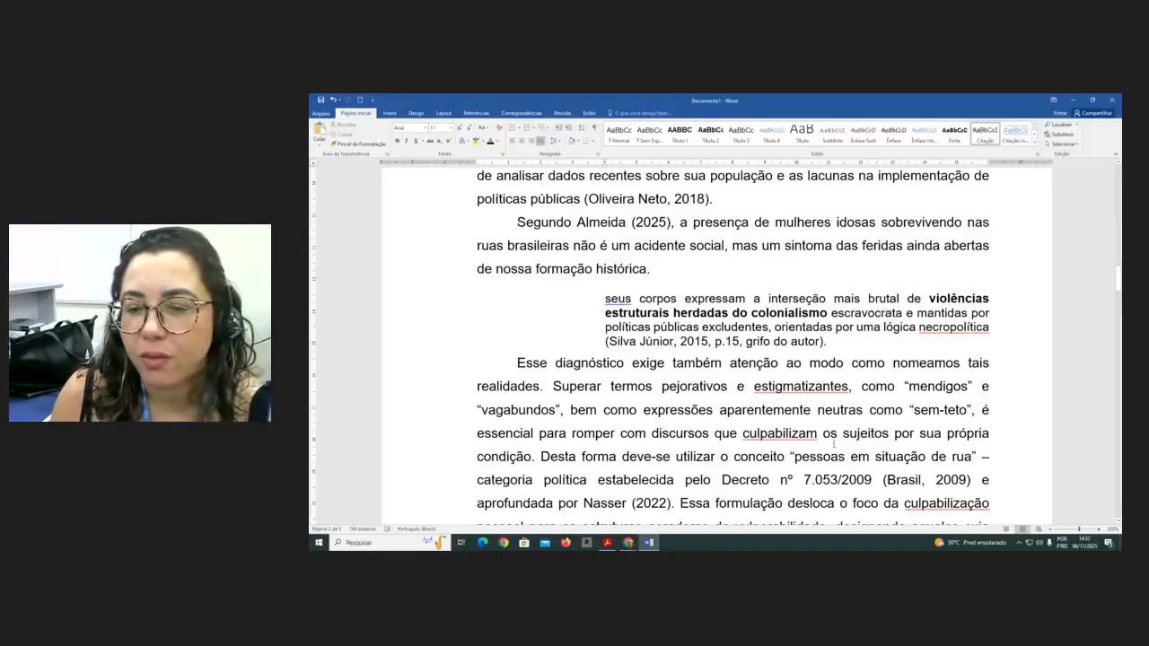
{"action": "scroll", "coordinate": [834, 443], "scroll_direction": "down", "scroll_amount": 2}
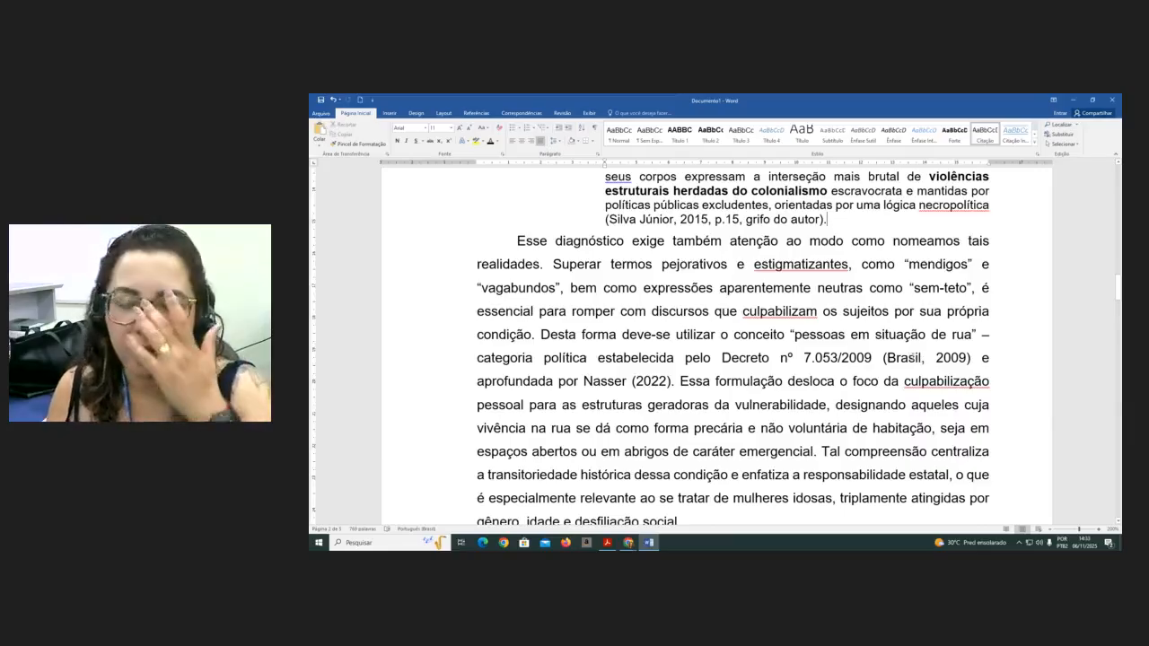
{"action": "left_click_drag", "start_coordinate": [936, 359], "coordinate": [887, 358]}
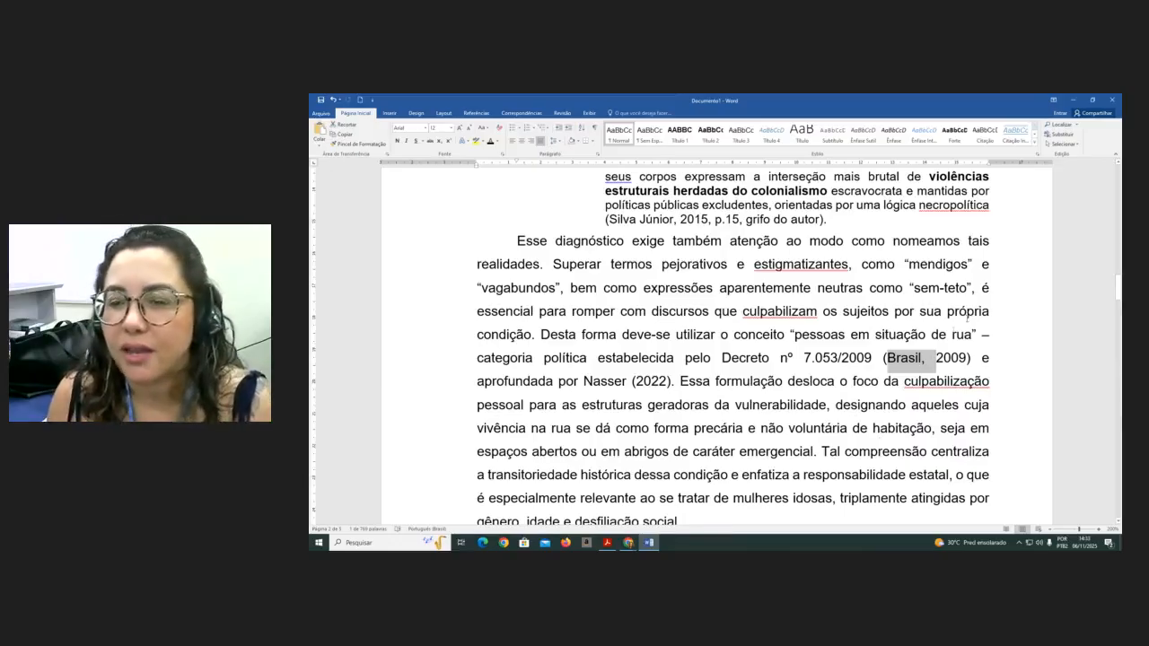
{"action": "left_click", "coordinate": [928, 362]}
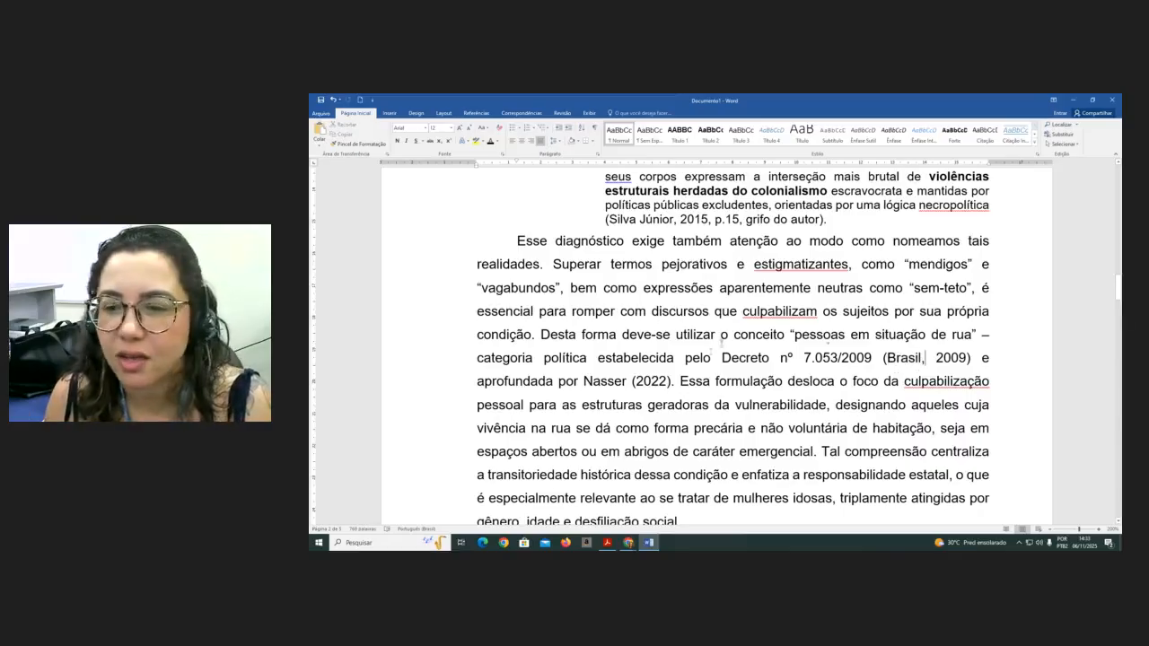
{"action": "left_click_drag", "start_coordinate": [921, 358], "coordinate": [887, 358]}
{"action": "left_click", "coordinate": [887, 358]}
{"action": "left_click", "coordinate": [887, 358]}
{"action": "key", "text": "Delete"}
{"action": "key", "text": "Delete"}
{"action": "key", "text": "Delete"}
{"action": "key", "text": "Delete"}
{"action": "key", "text": "Delete"}
{"action": "key", "text": "Delete"}
{"action": "type", "text": "Categoria "}
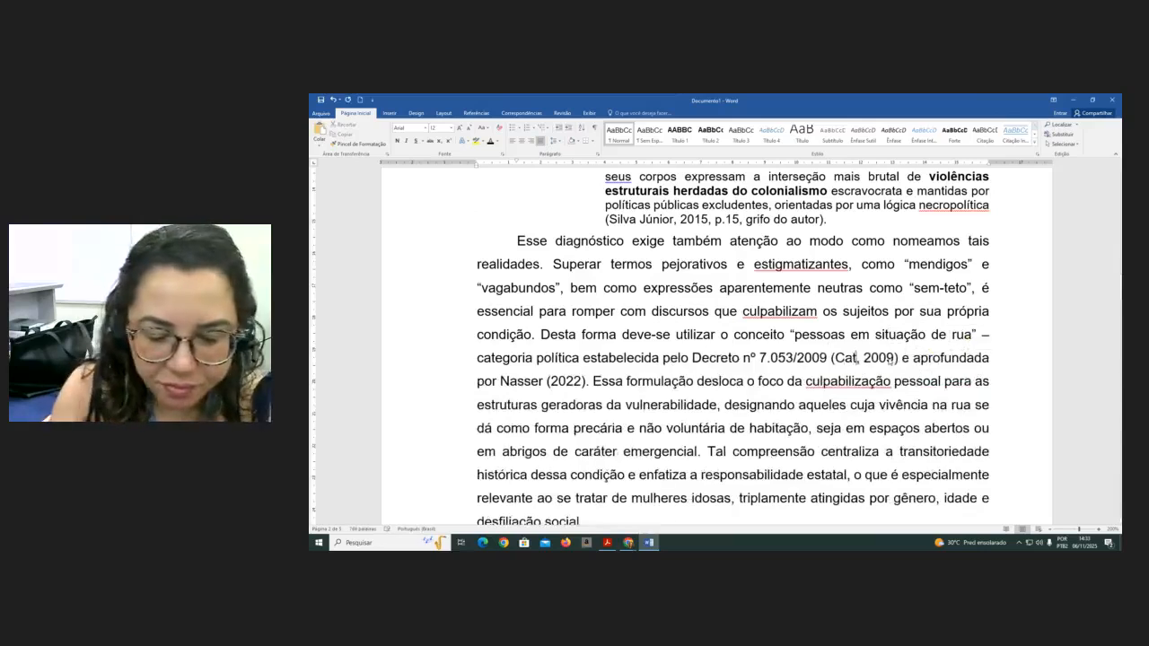
{"action": "type", "text": "política"}
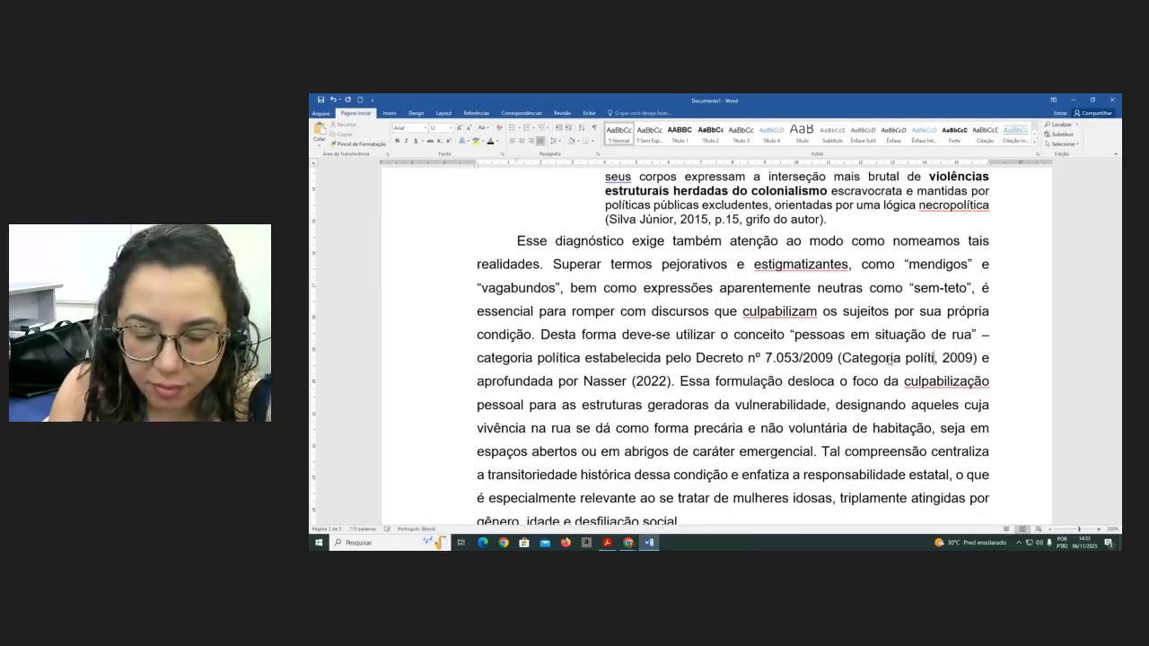
{"action": "type", "text": "..."}
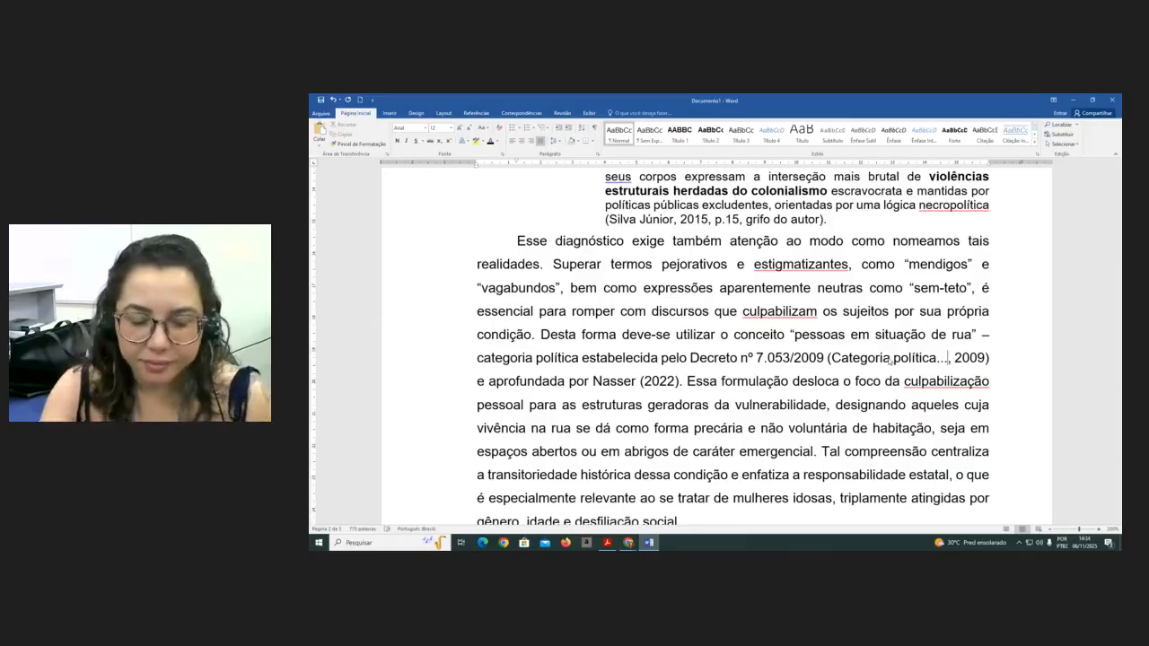
{"action": "key", "text": "BackSpace"}
{"action": "key", "text": "BackSpace"}
{"action": "key", "text": "BackSpace"}
{"action": "key", "text": "BackSpace"}
{"action": "key", "text": "BackSpace"}
{"action": "key", "text": "BackSpace"}
{"action": "key", "text": "BackSpace"}
{"action": "key", "text": "BackSpace"}
{"action": "key", "text": "BackSpace"}
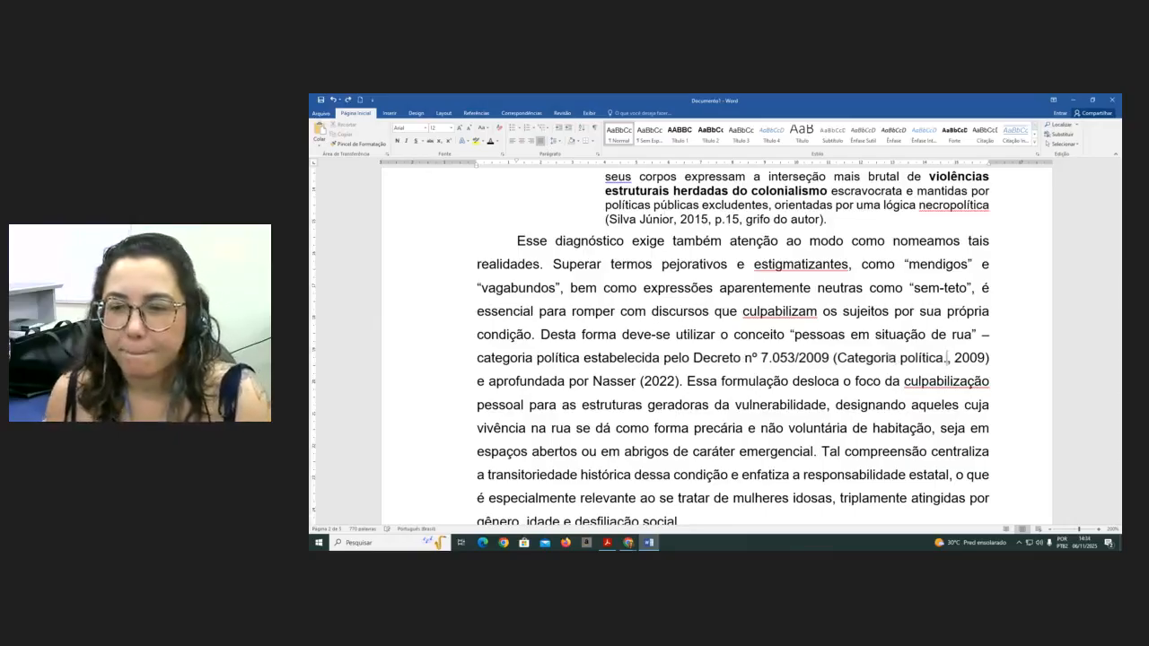
{"action": "key", "text": "ctrl+z"}
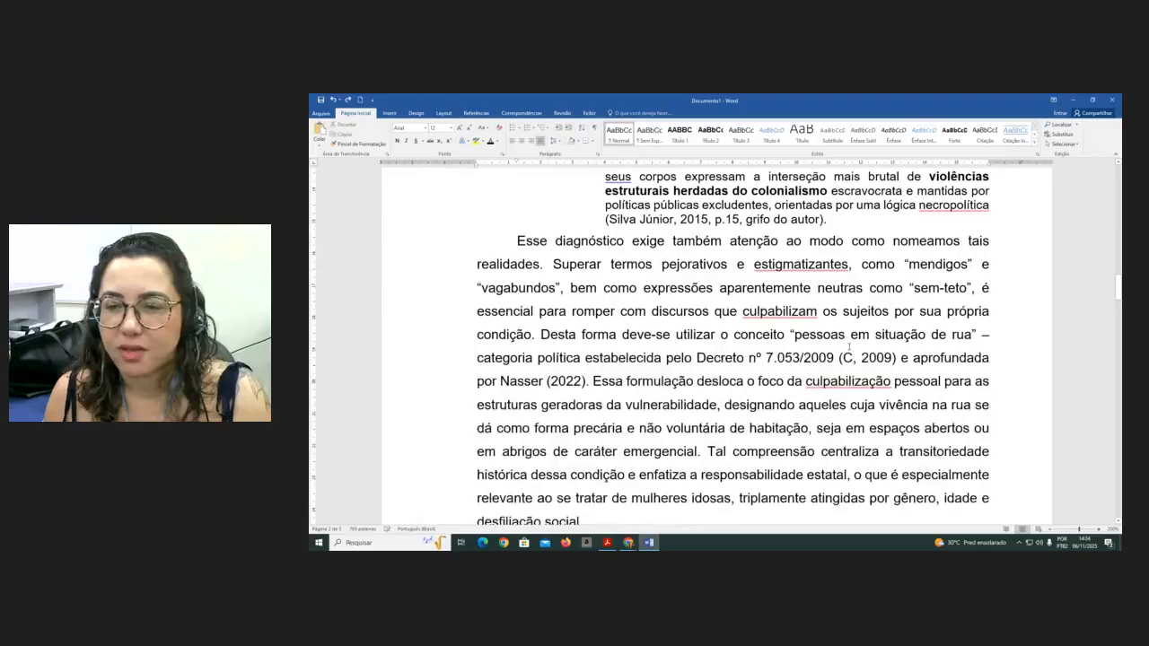
{"action": "key", "text": "ctrl+z"}
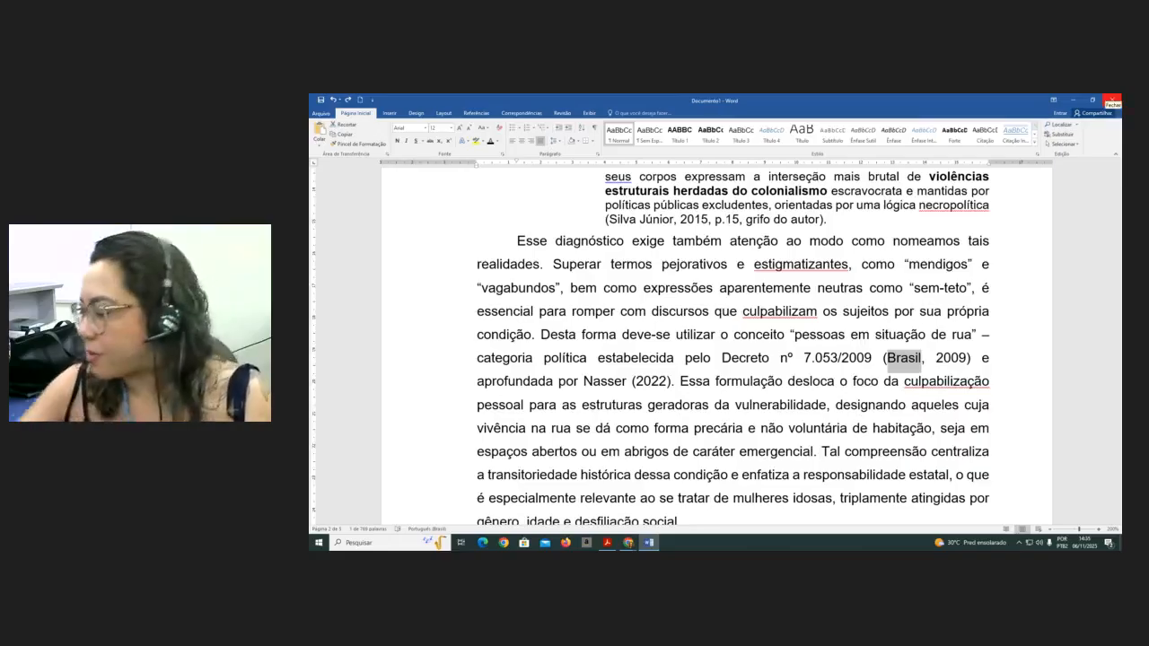
{"action": "scroll", "coordinate": [666, 413], "scroll_direction": "up", "scroll_amount": 2}
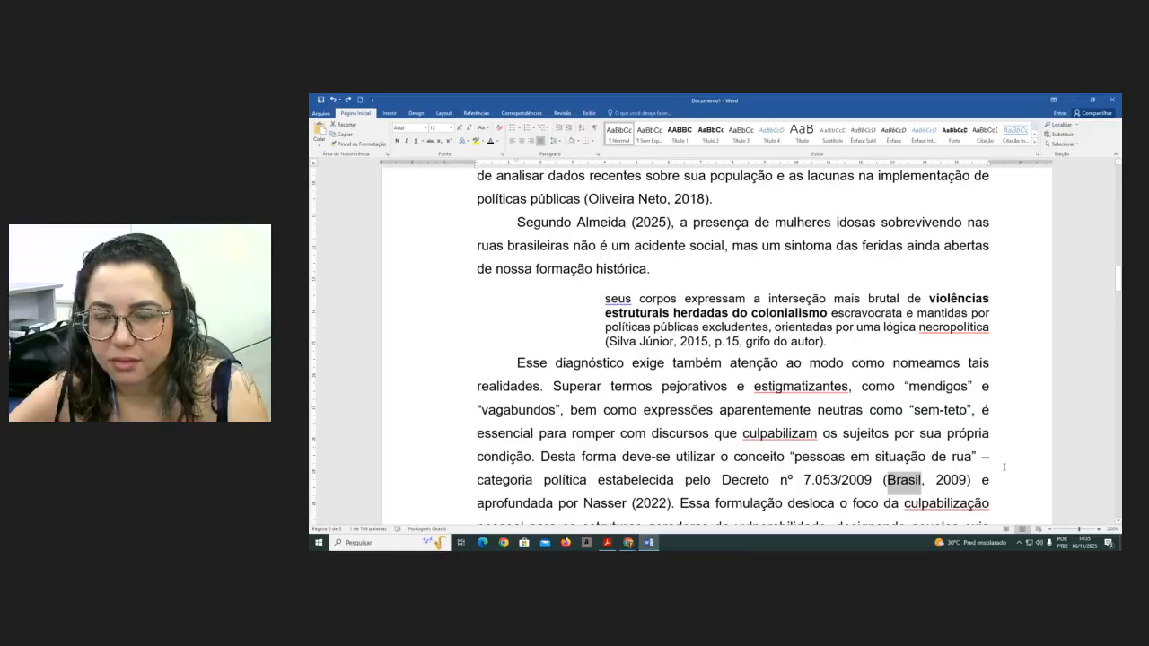
{"action": "scroll", "coordinate": [868, 438], "scroll_direction": "down", "scroll_amount": 10}
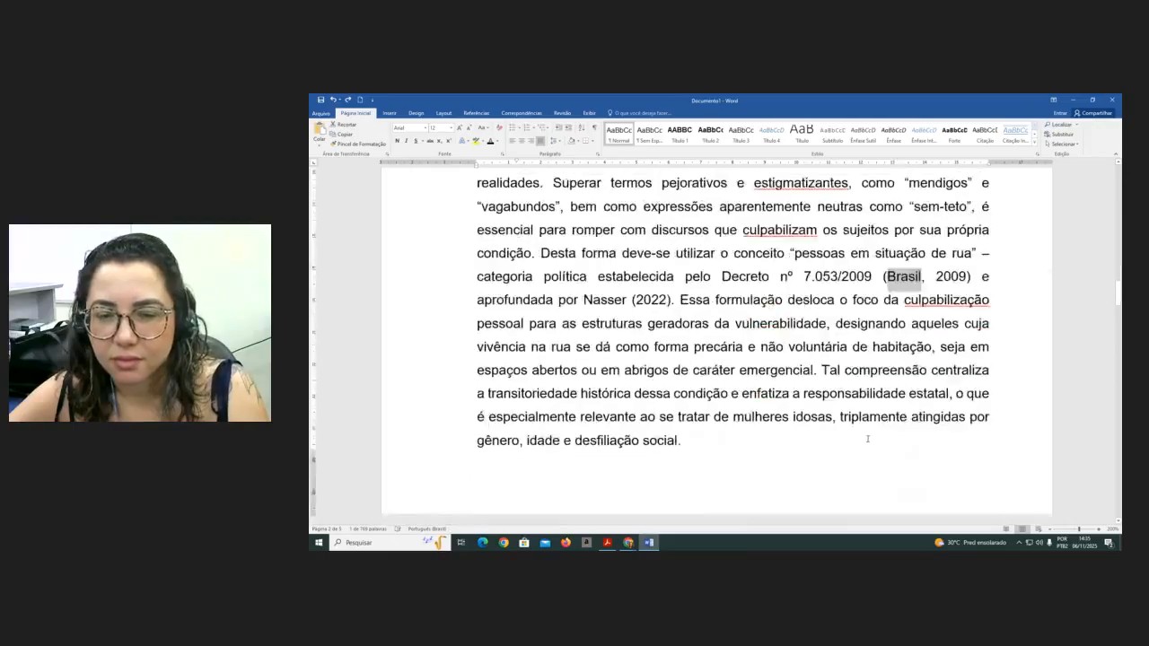
{"action": "scroll", "coordinate": [866, 438], "scroll_direction": "up", "scroll_amount": 8}
{"action": "scroll", "coordinate": [866, 438], "scroll_direction": "up", "scroll_amount": 1}
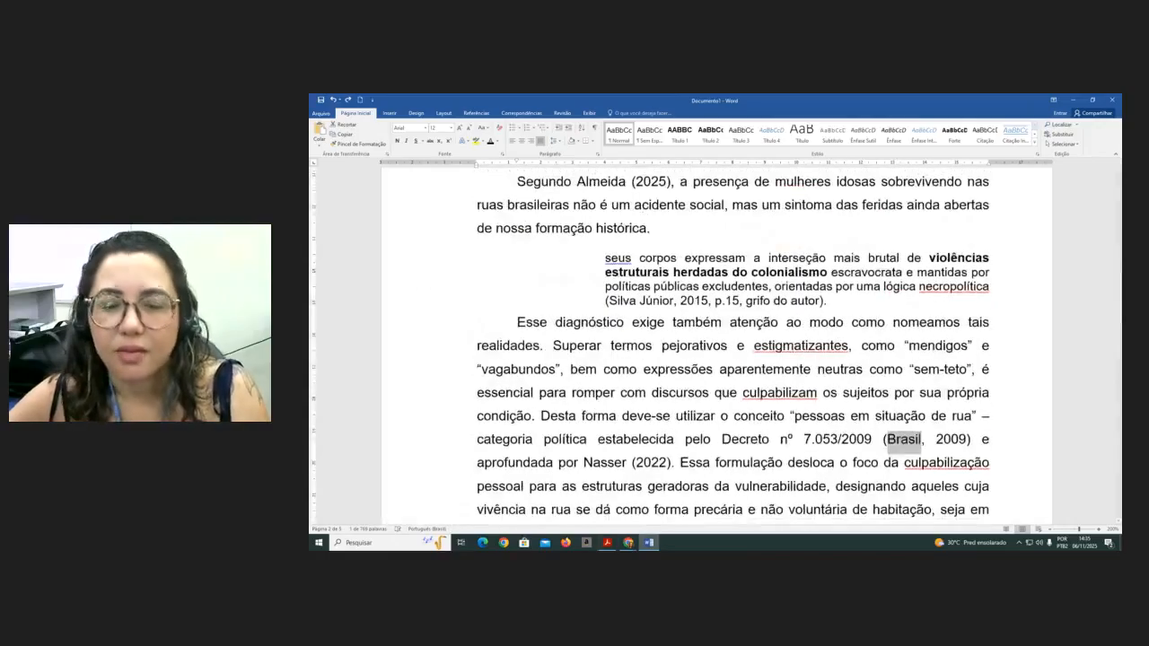
- Switch to the NBR 6023 standard in the PDF reader and jump to page 13
{"action": "left_click", "coordinate": [608, 543]}
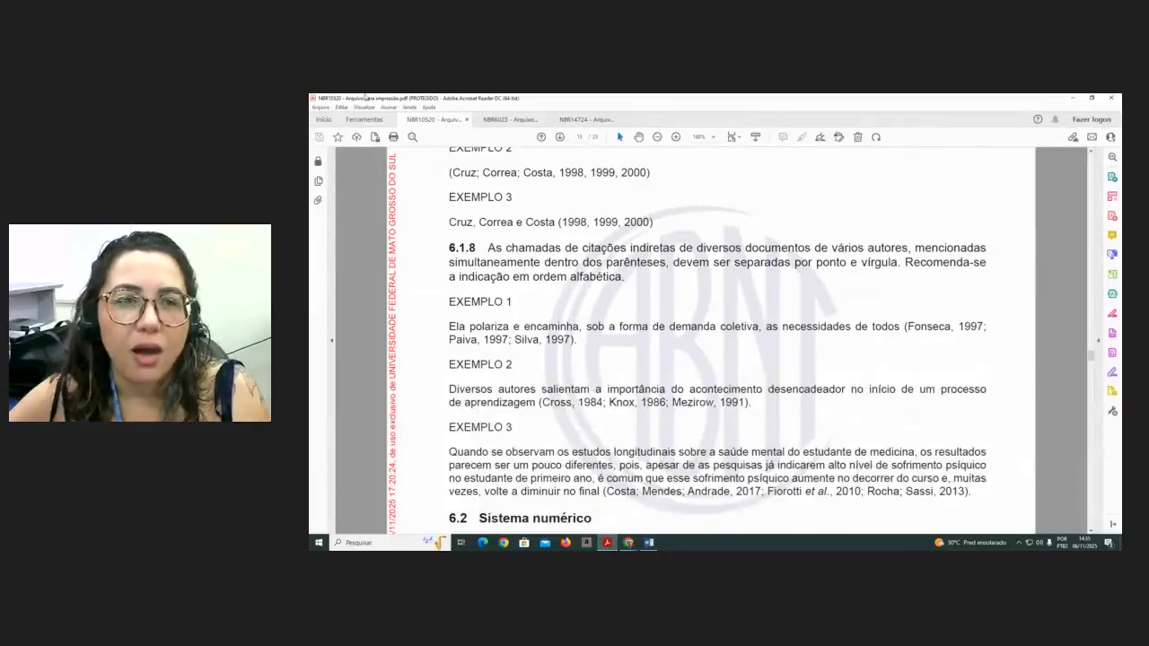
{"action": "left_click", "coordinate": [511, 120]}
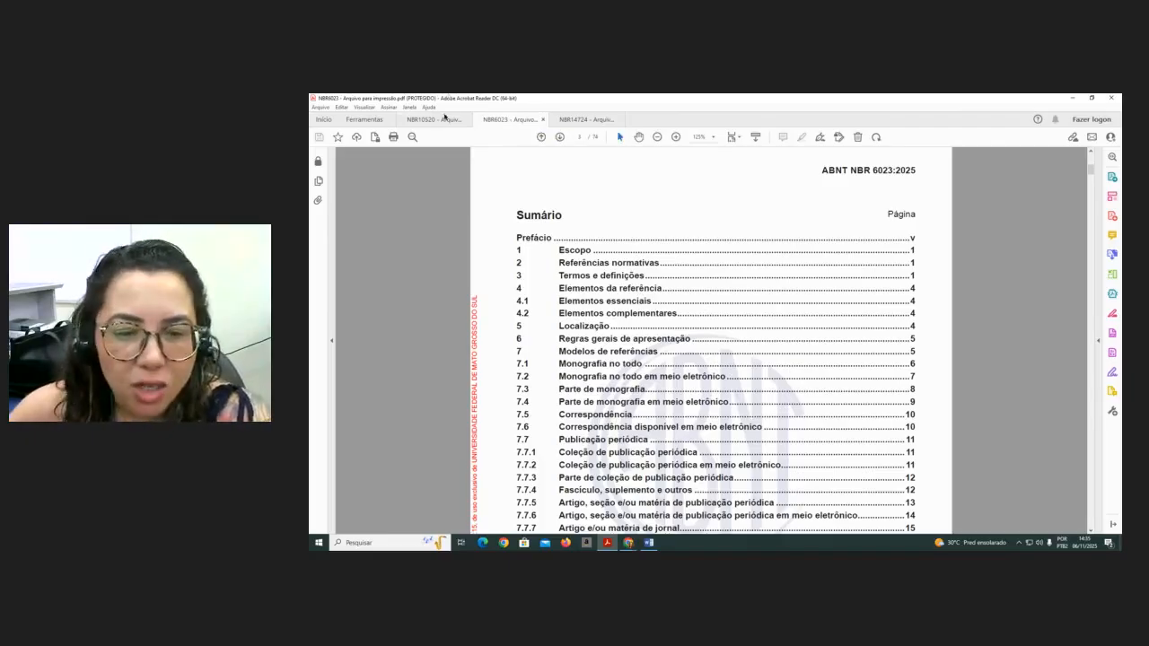
{"action": "scroll", "coordinate": [706, 259], "scroll_direction": "down", "scroll_amount": 3}
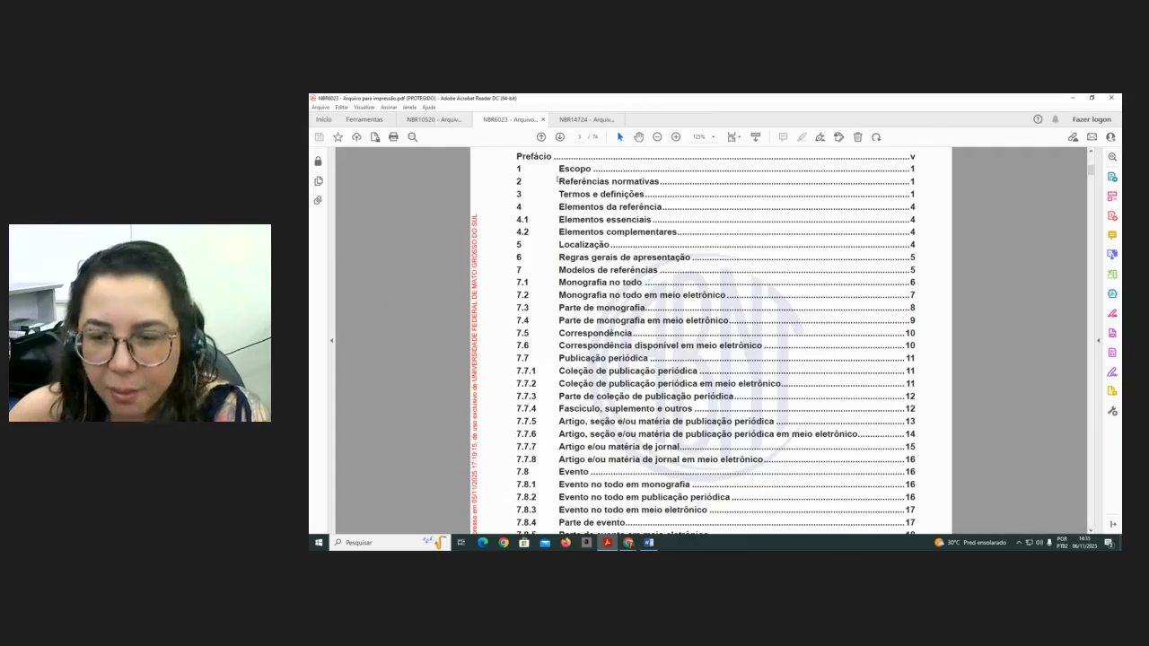
{"action": "left_click", "coordinate": [582, 136]}
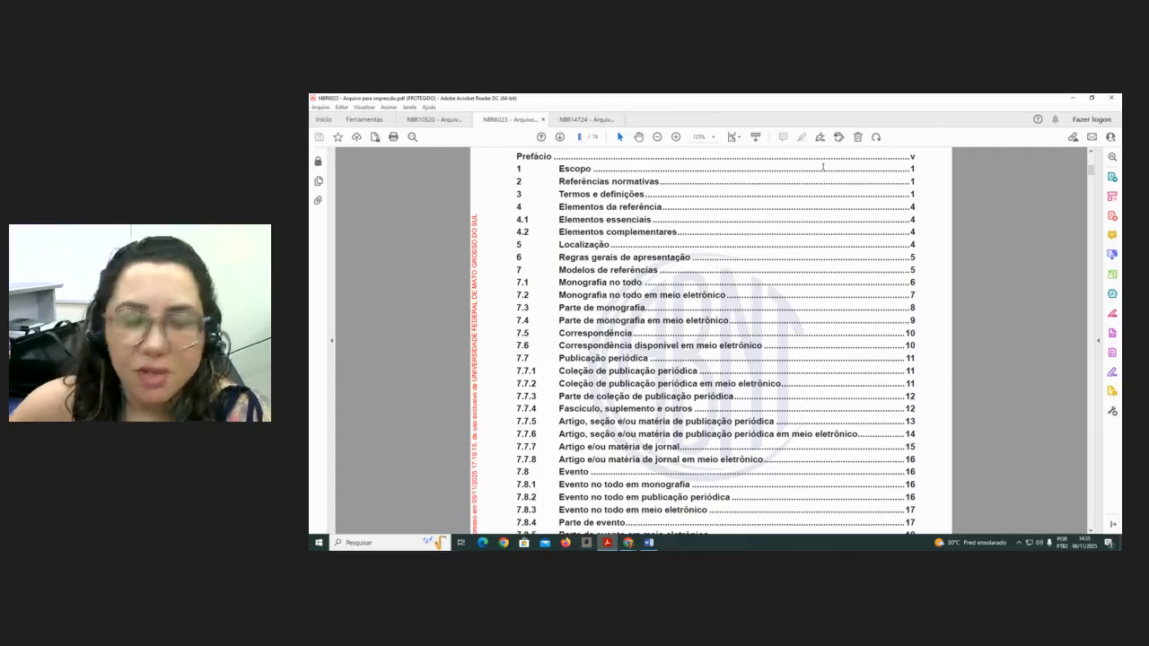
{"action": "type", "text": "1"}
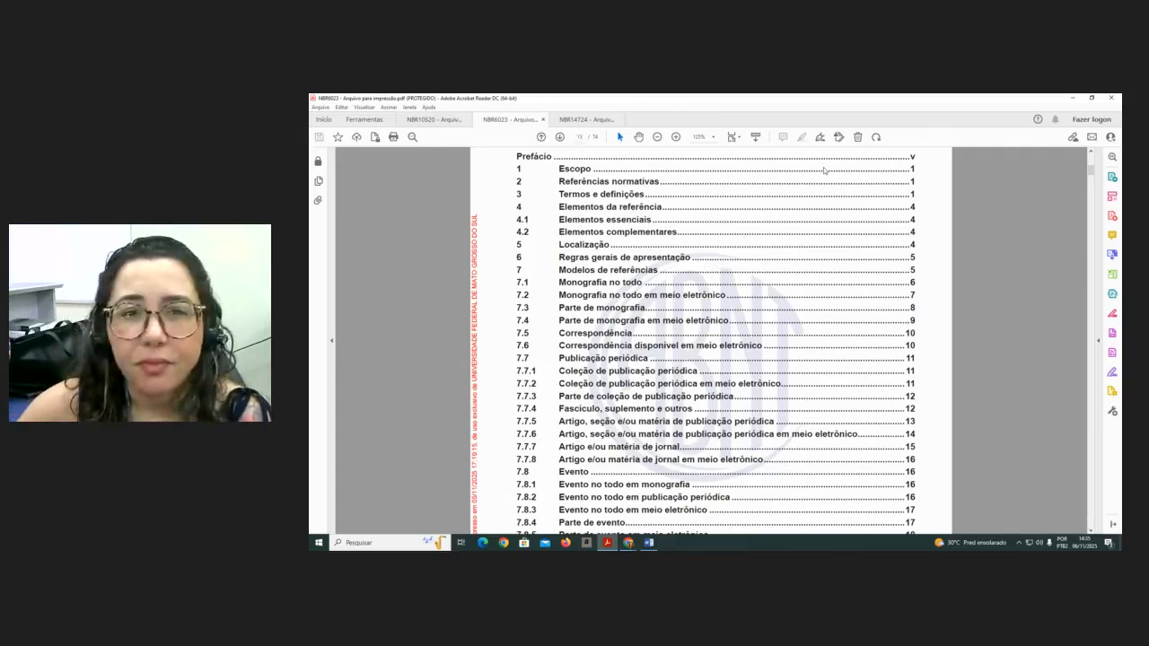
{"action": "type", "text": "3"}
{"action": "key", "text": "Return"}
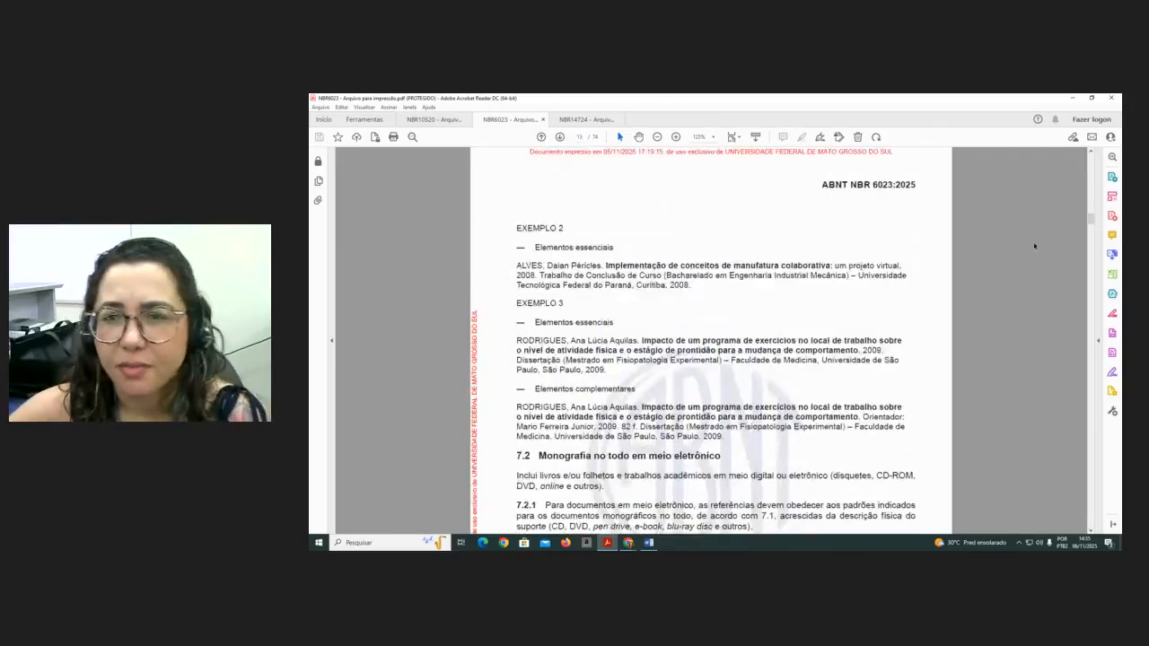
- Browse the periodical publication reference models in section 7.7, including the 7.7.3 and 7.7.4 examples
{"action": "scroll", "coordinate": [781, 300], "scroll_direction": "up", "scroll_amount": 2}
{"action": "scroll", "coordinate": [780, 299], "scroll_direction": "down", "scroll_amount": 8}
{"action": "scroll", "coordinate": [781, 300], "scroll_direction": "down", "scroll_amount": 15}
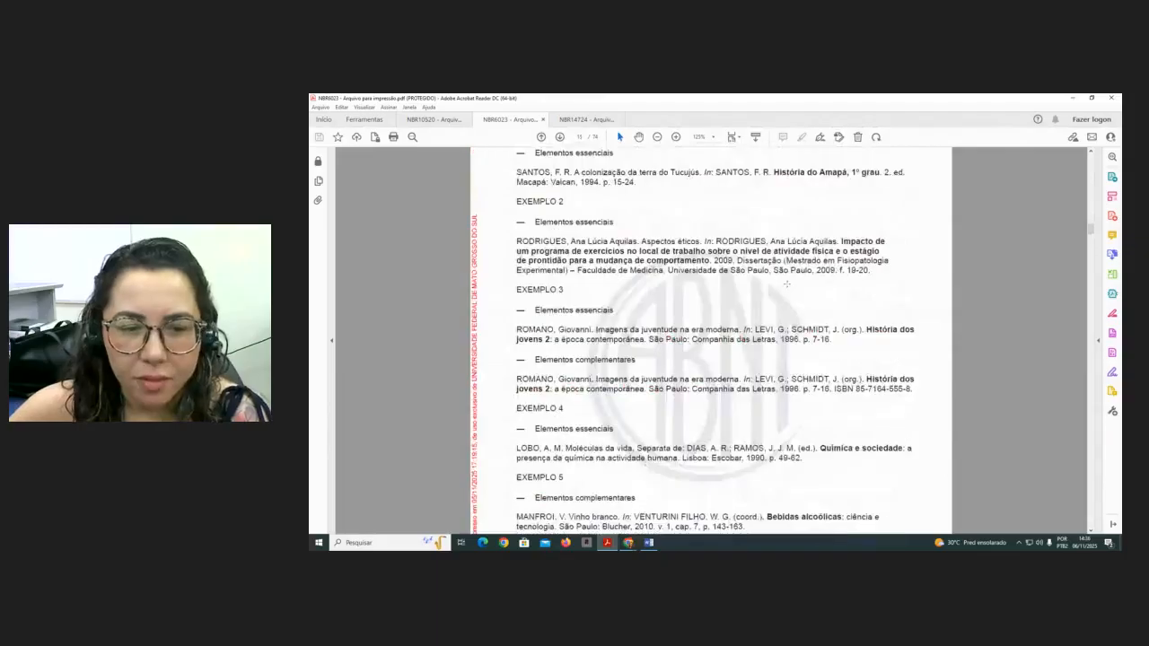
{"action": "scroll", "coordinate": [786, 284], "scroll_direction": "down", "scroll_amount": 3}
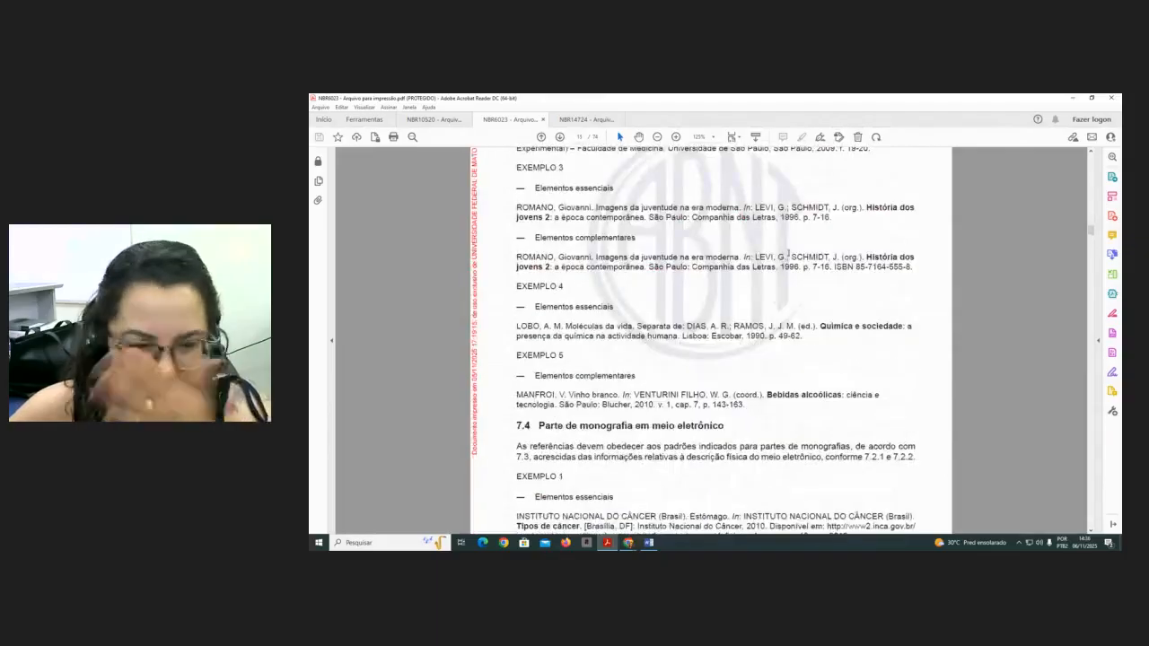
{"action": "scroll", "coordinate": [788, 258], "scroll_direction": "down", "scroll_amount": 8}
{"action": "scroll", "coordinate": [791, 256], "scroll_direction": "down", "scroll_amount": 15}
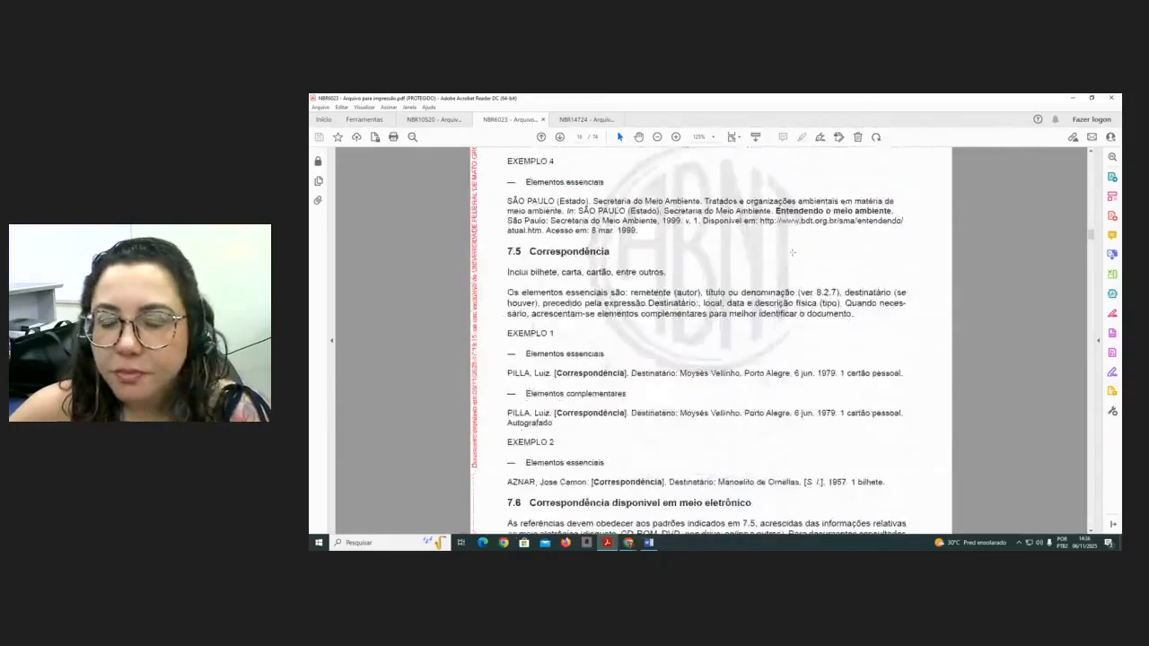
{"action": "scroll", "coordinate": [791, 256], "scroll_direction": "down", "scroll_amount": 10}
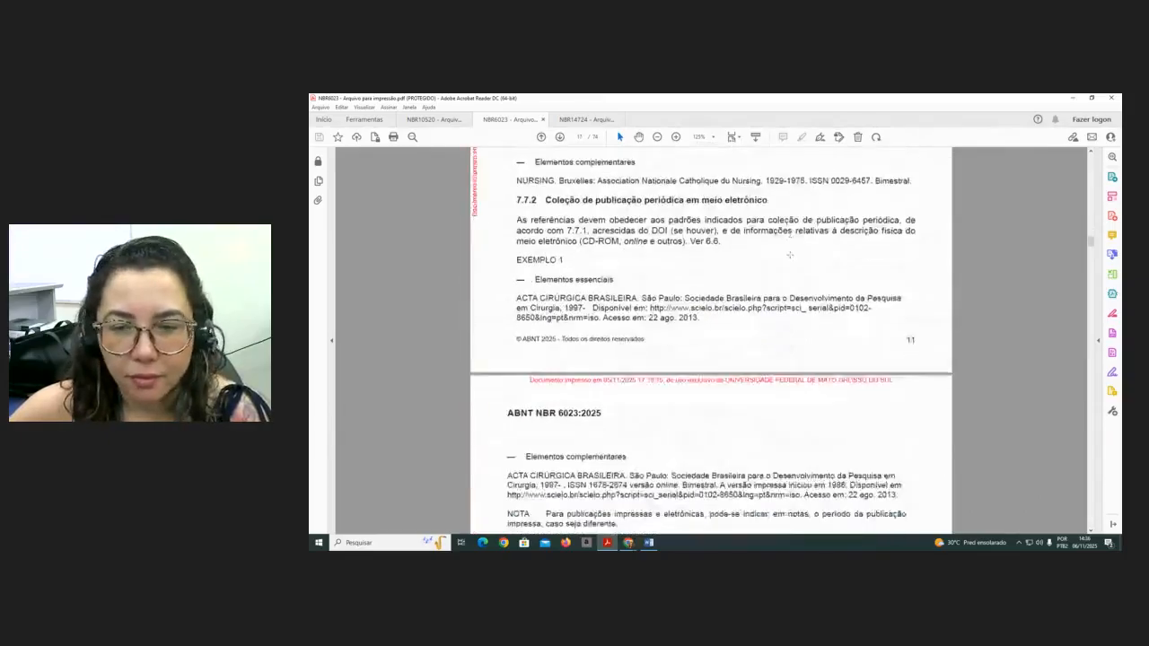
{"action": "scroll", "coordinate": [791, 257], "scroll_direction": "down", "scroll_amount": 6}
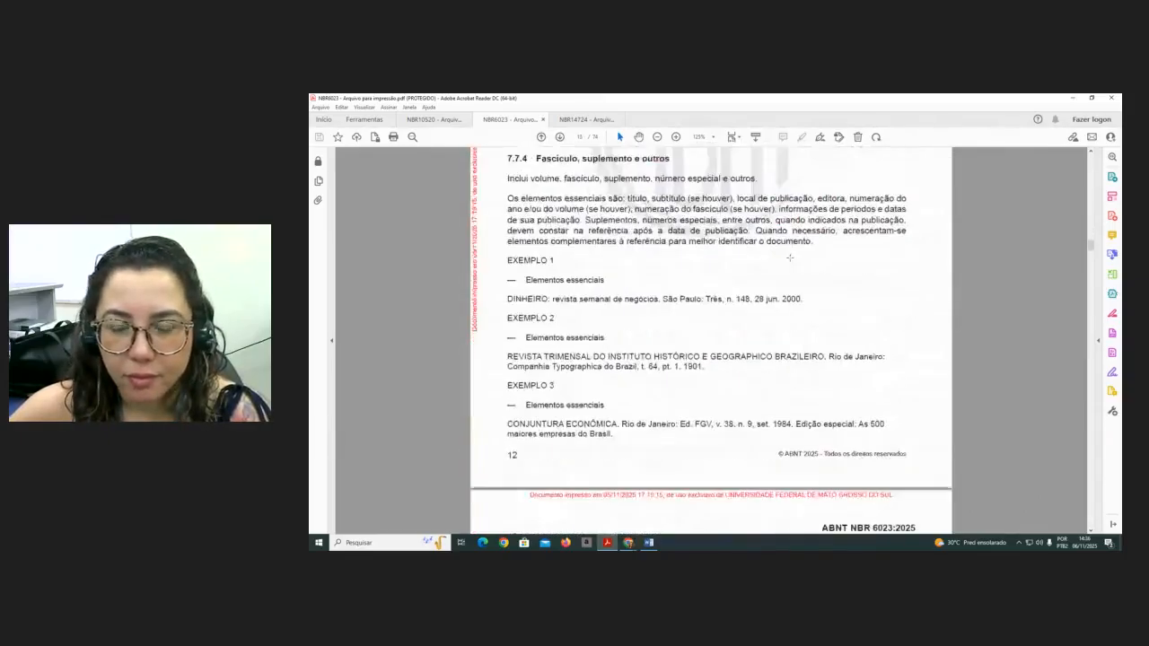
{"action": "scroll", "coordinate": [797, 258], "scroll_direction": "up", "scroll_amount": 2}
{"action": "scroll", "coordinate": [797, 258], "scroll_direction": "up", "scroll_amount": 1}
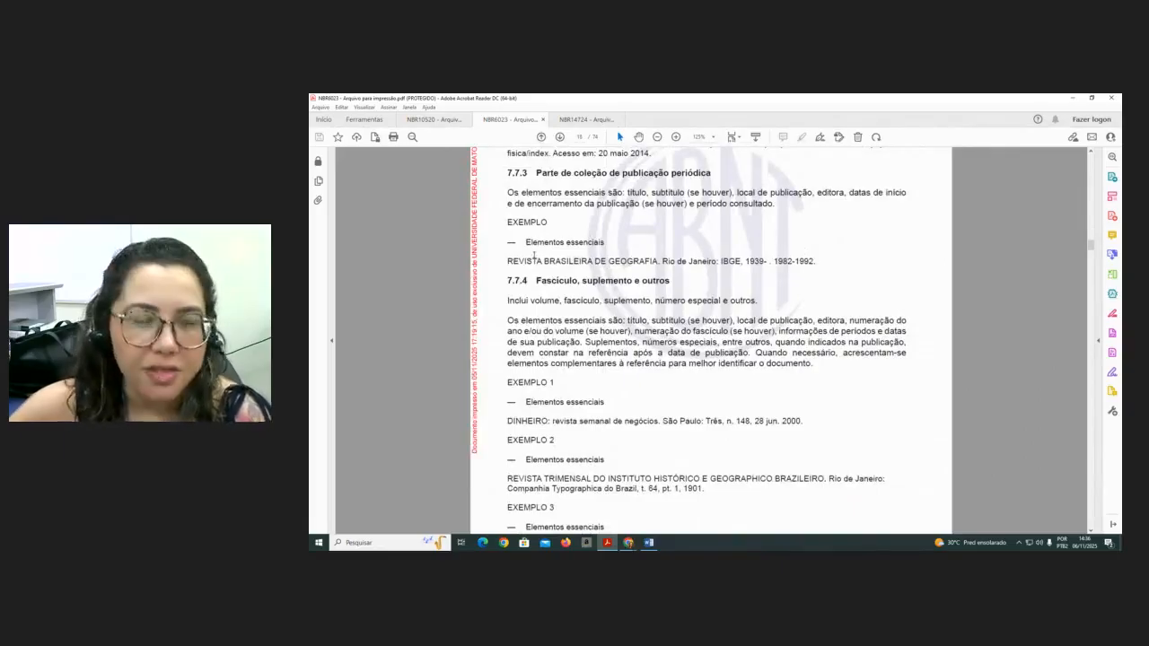
{"action": "scroll", "coordinate": [515, 262], "scroll_direction": "up", "scroll_amount": 2}
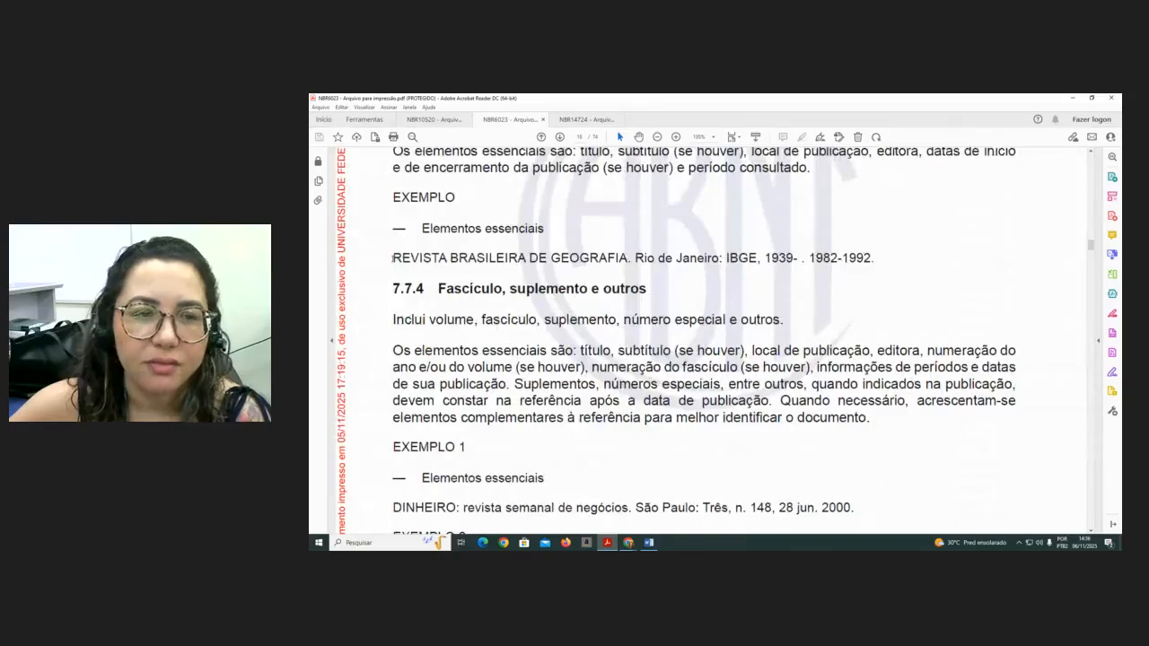
{"action": "left_click_drag", "start_coordinate": [451, 258], "coordinate": [392, 258]}
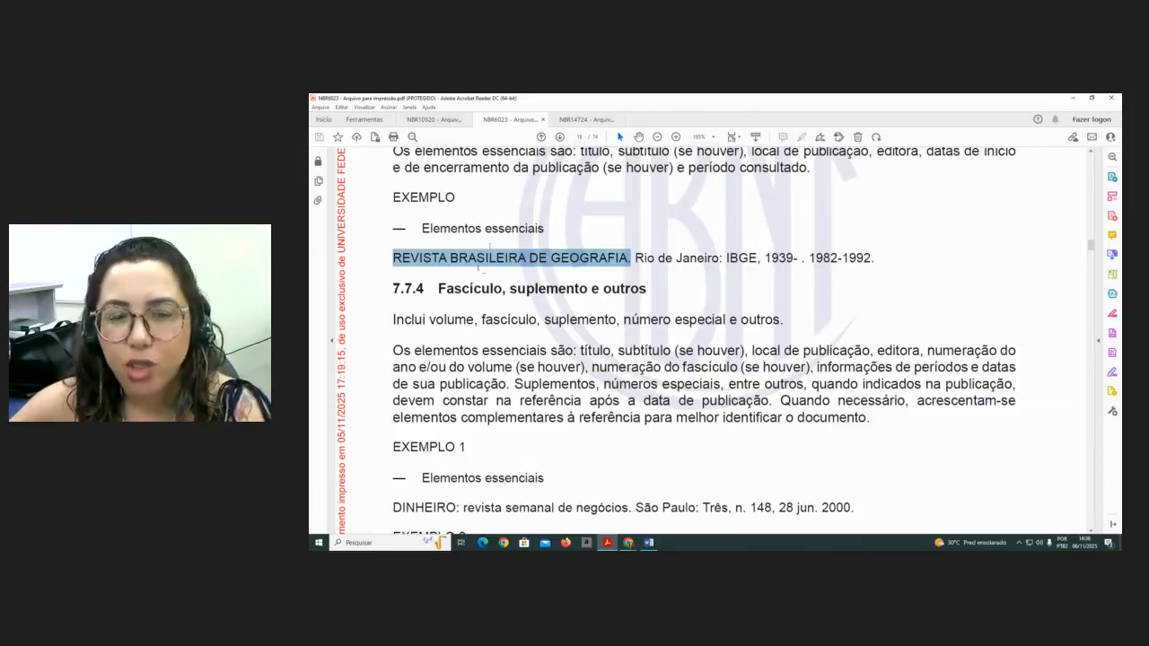
- Scroll to section 7.7.5 on article references in periodical publications and read its essential elements
{"action": "scroll", "coordinate": [516, 269], "scroll_direction": "down", "scroll_amount": 3}
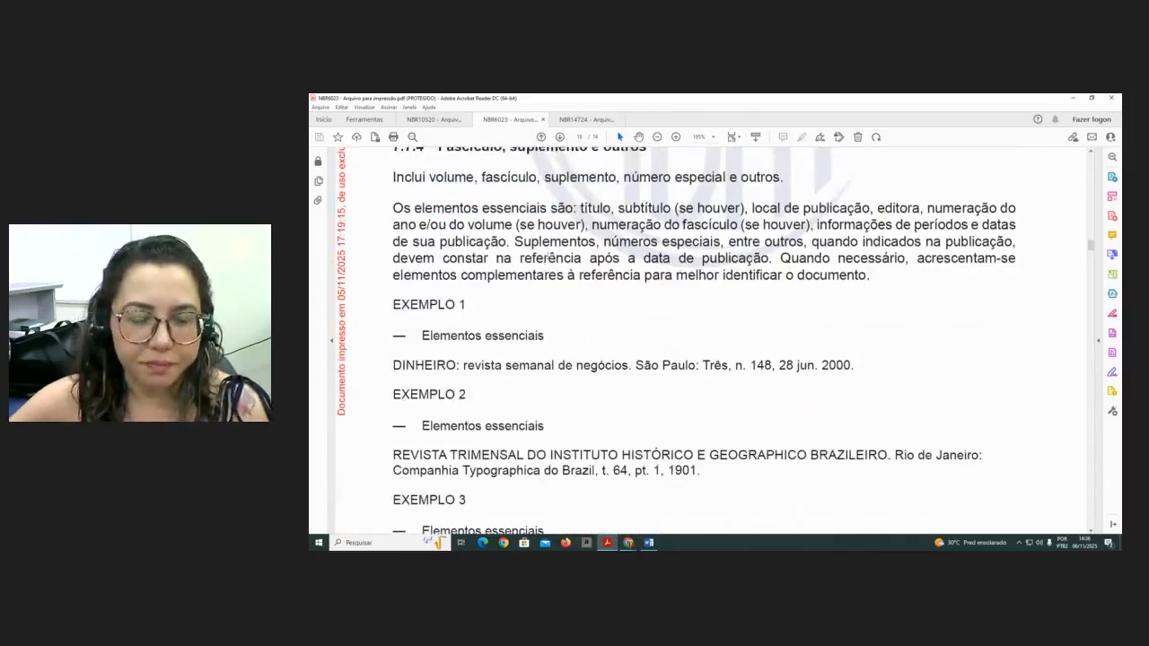
{"action": "key", "text": "ctrl+minus"}
{"action": "key", "text": "ctrl+minus"}
{"action": "scroll", "coordinate": [661, 303], "scroll_direction": "down", "scroll_amount": 5}
{"action": "scroll", "coordinate": [660, 303], "scroll_direction": "down", "scroll_amount": 5}
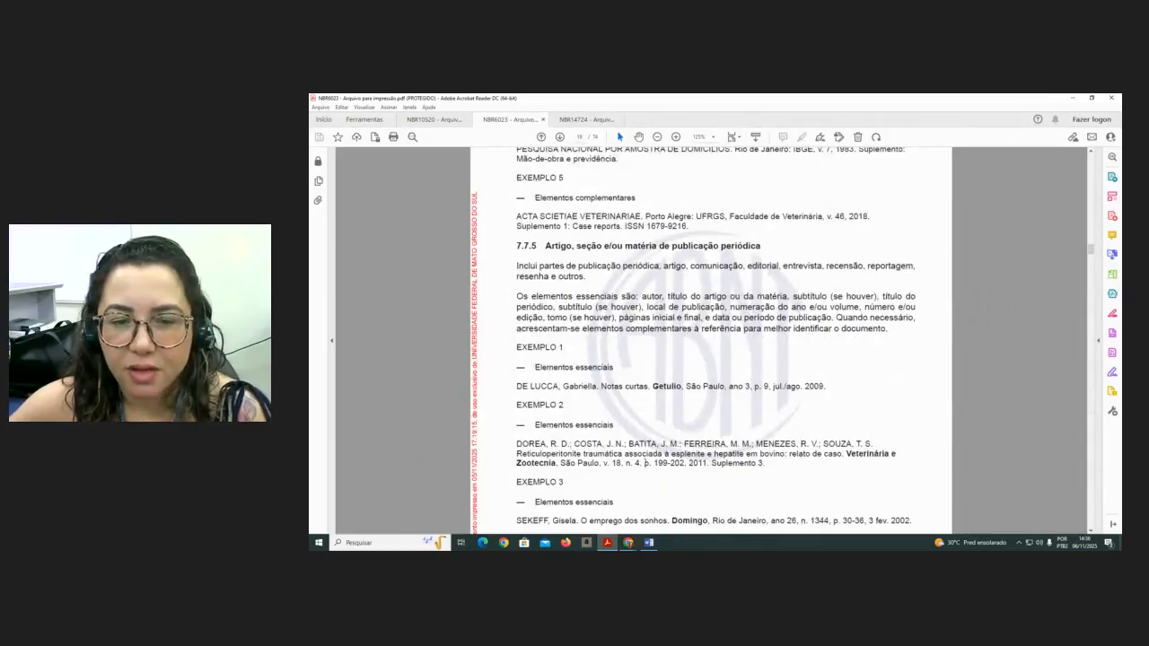
{"action": "scroll", "coordinate": [604, 444], "scroll_direction": "up", "scroll_amount": 1}
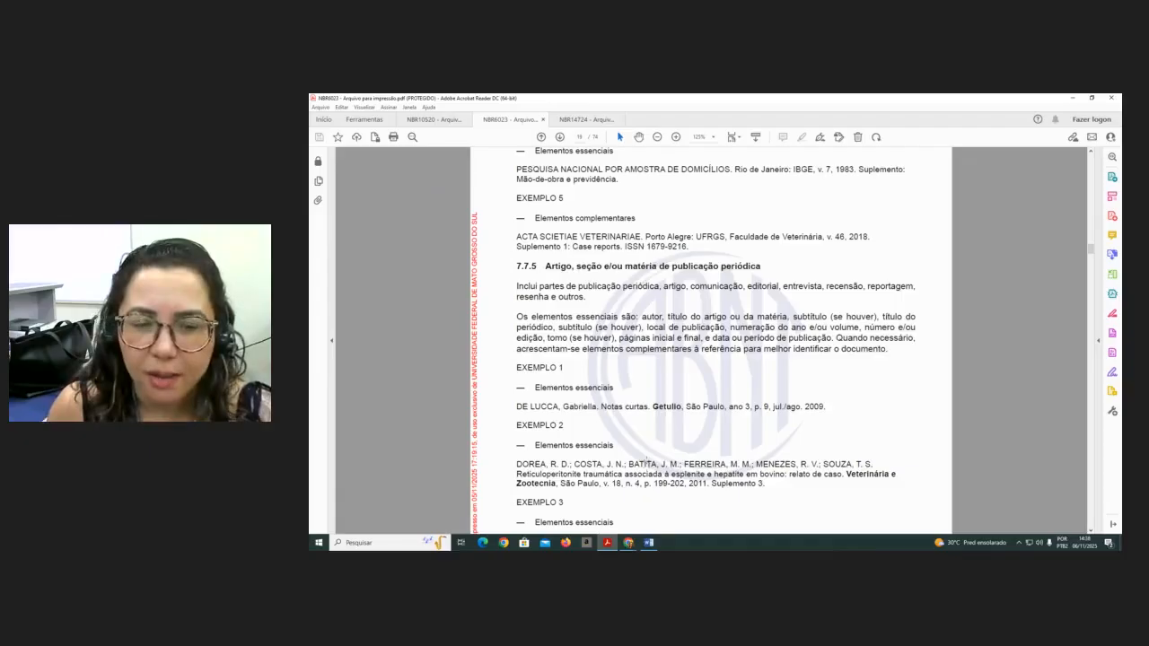
{"action": "scroll", "coordinate": [647, 461], "scroll_direction": "up", "scroll_amount": 2}
{"action": "scroll", "coordinate": [652, 436], "scroll_direction": "down", "scroll_amount": 1}
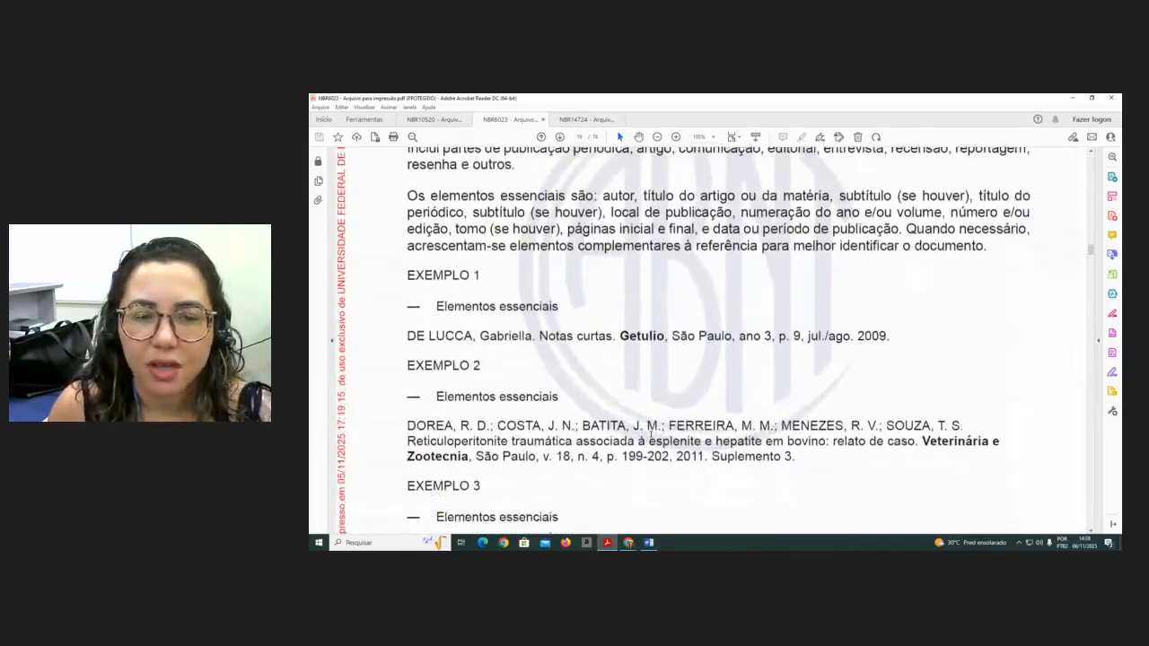
{"action": "scroll", "coordinate": [652, 436], "scroll_direction": "down", "scroll_amount": 1}
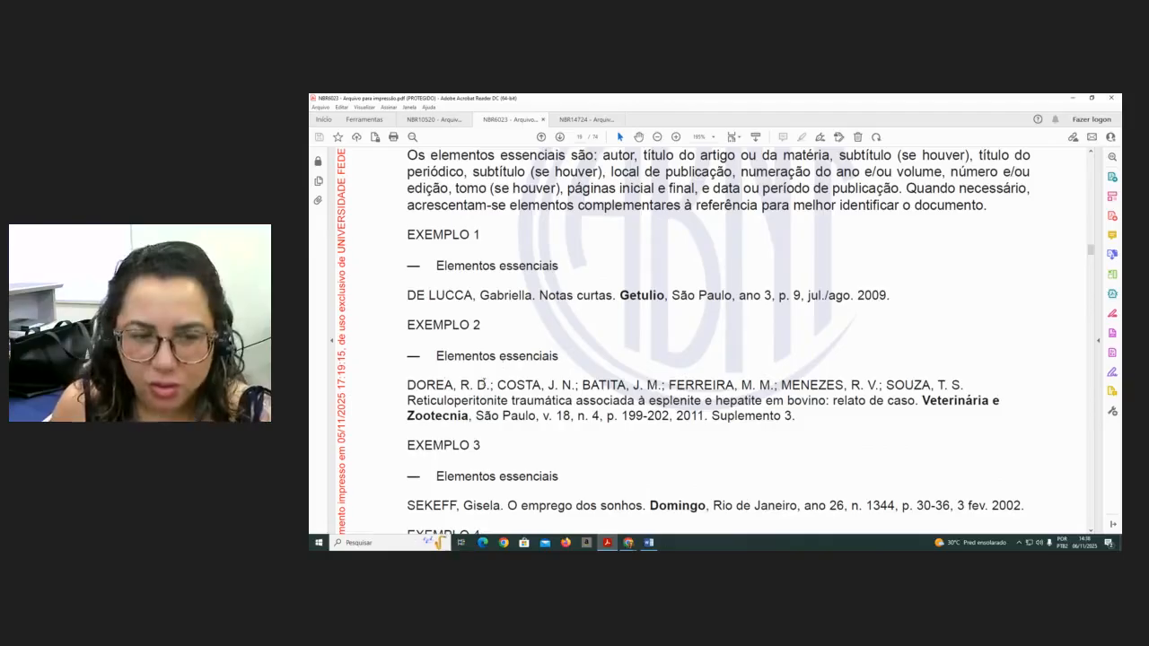
- Examine the authors, article title, journal title and supplement in the DOREA article reference example
{"action": "left_click_drag", "start_coordinate": [493, 385], "coordinate": [460, 385]}
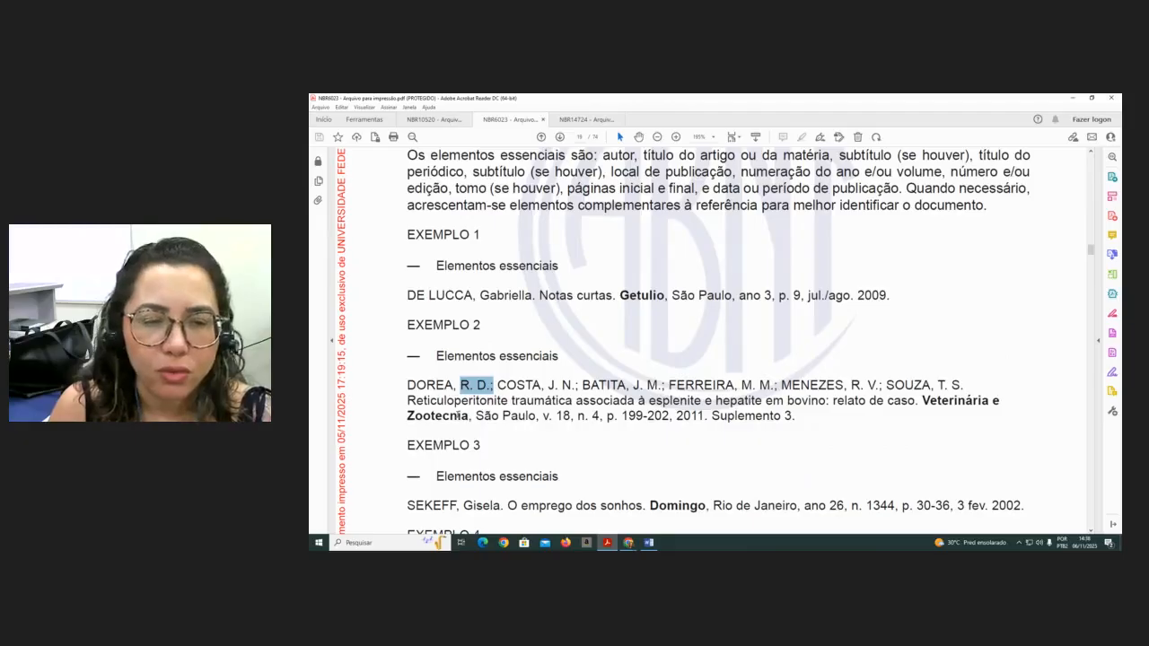
{"action": "left_click", "coordinate": [490, 386]}
{"action": "left_click_drag", "start_coordinate": [490, 386], "coordinate": [460, 386]}
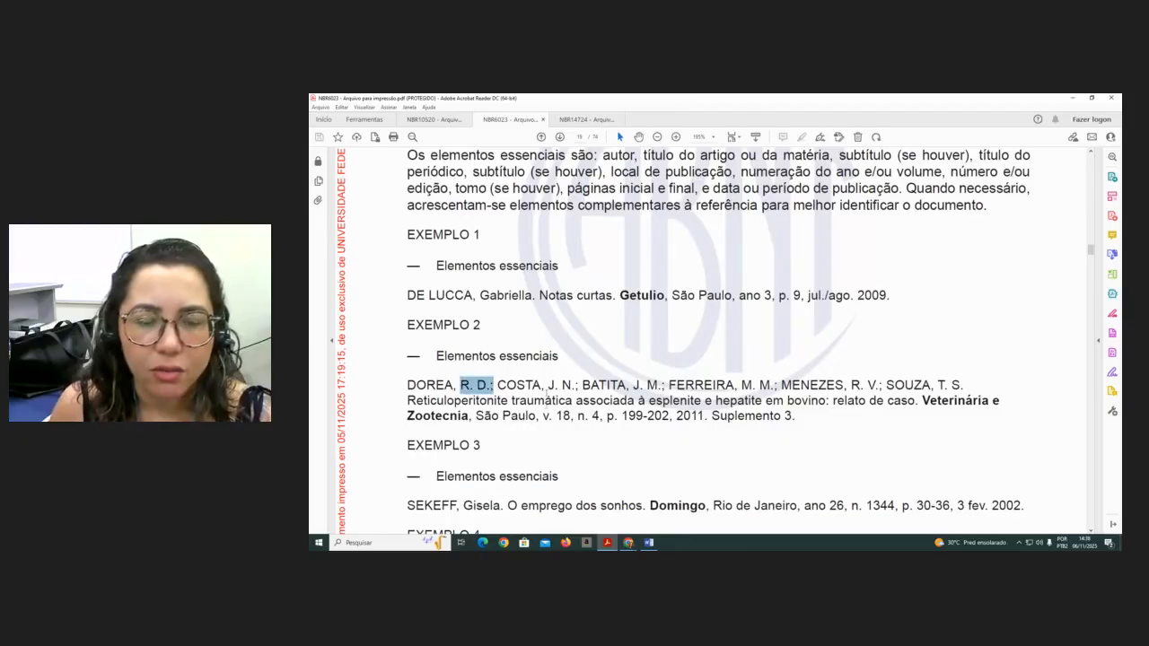
{"action": "left_click_drag", "start_coordinate": [549, 386], "coordinate": [578, 386]}
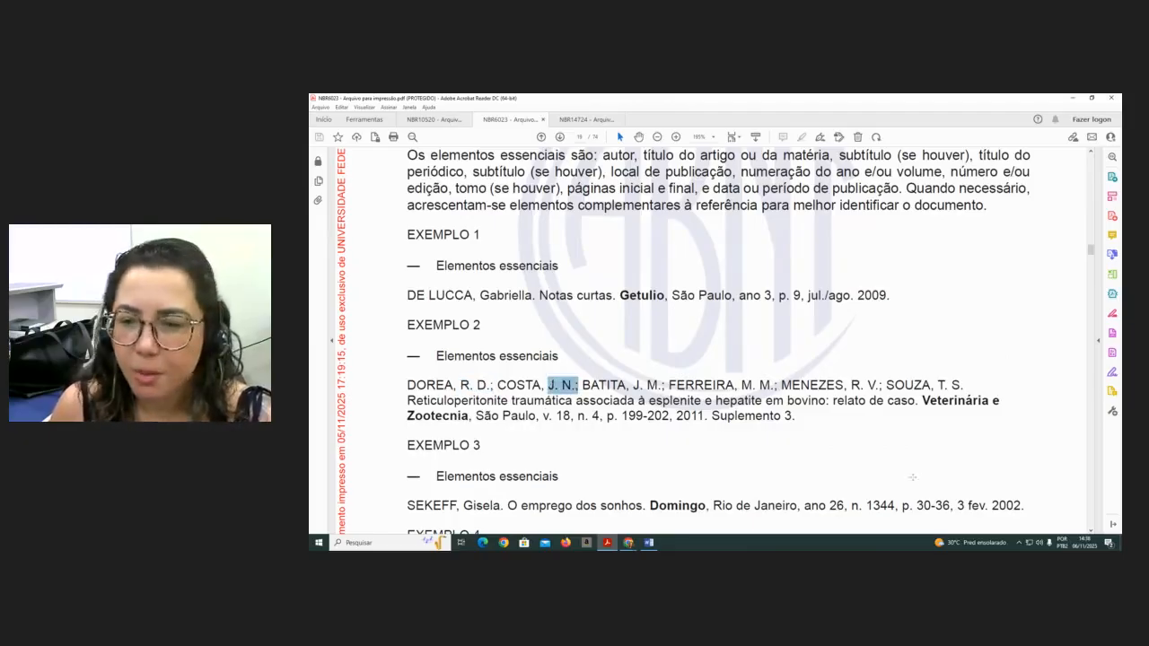
{"action": "left_click_drag", "start_coordinate": [408, 401], "coordinate": [914, 411]}
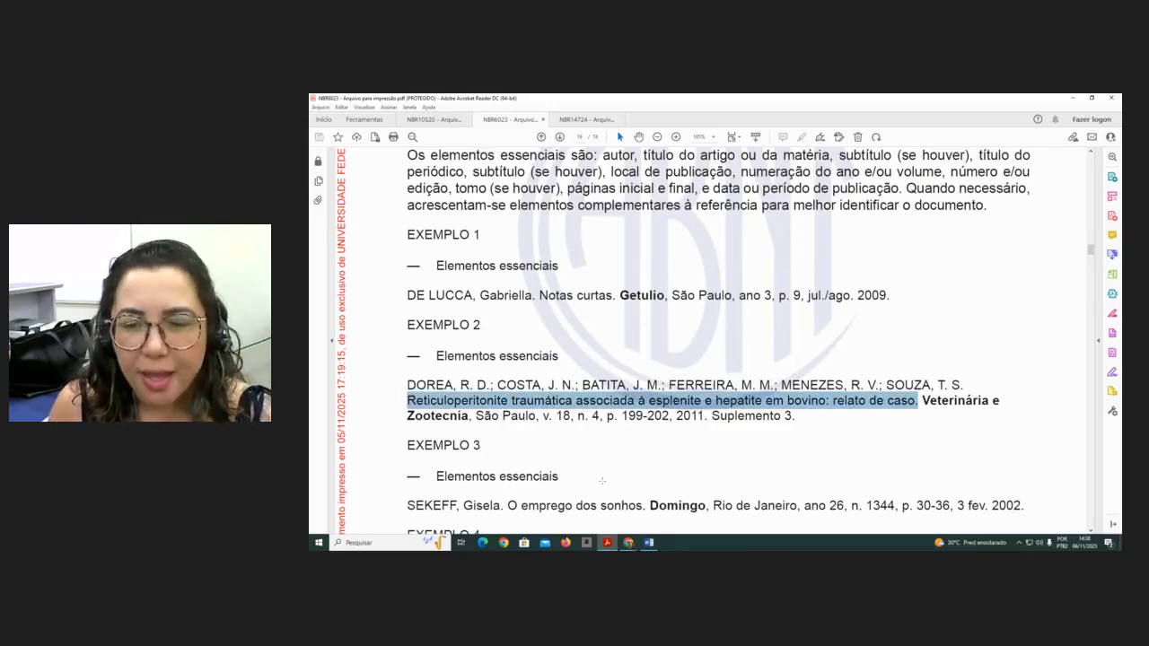
{"action": "left_click", "coordinate": [1059, 406]}
{"action": "left_click", "coordinate": [939, 402]}
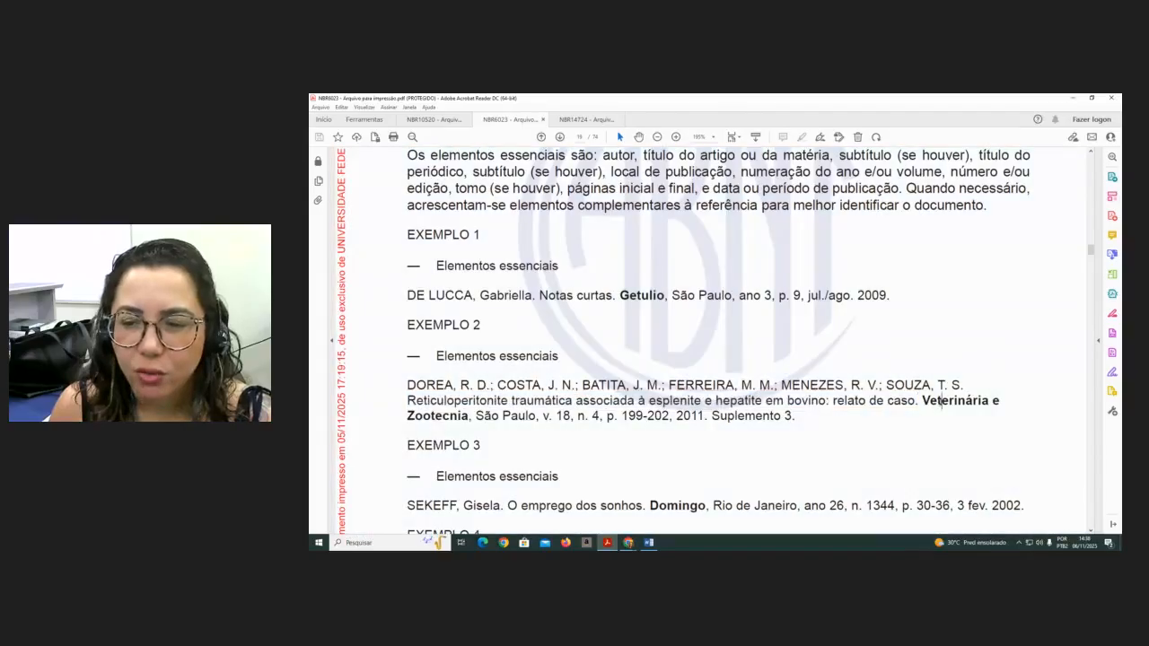
{"action": "left_click_drag", "start_coordinate": [923, 401], "coordinate": [469, 416]}
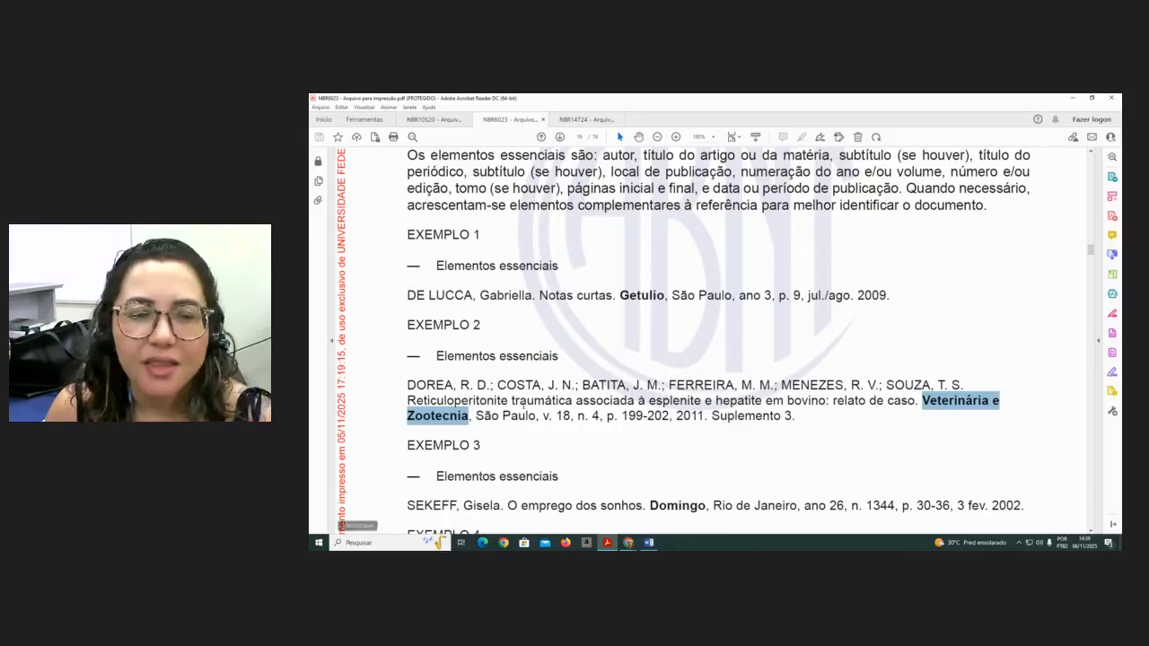
{"action": "left_click", "coordinate": [530, 407]}
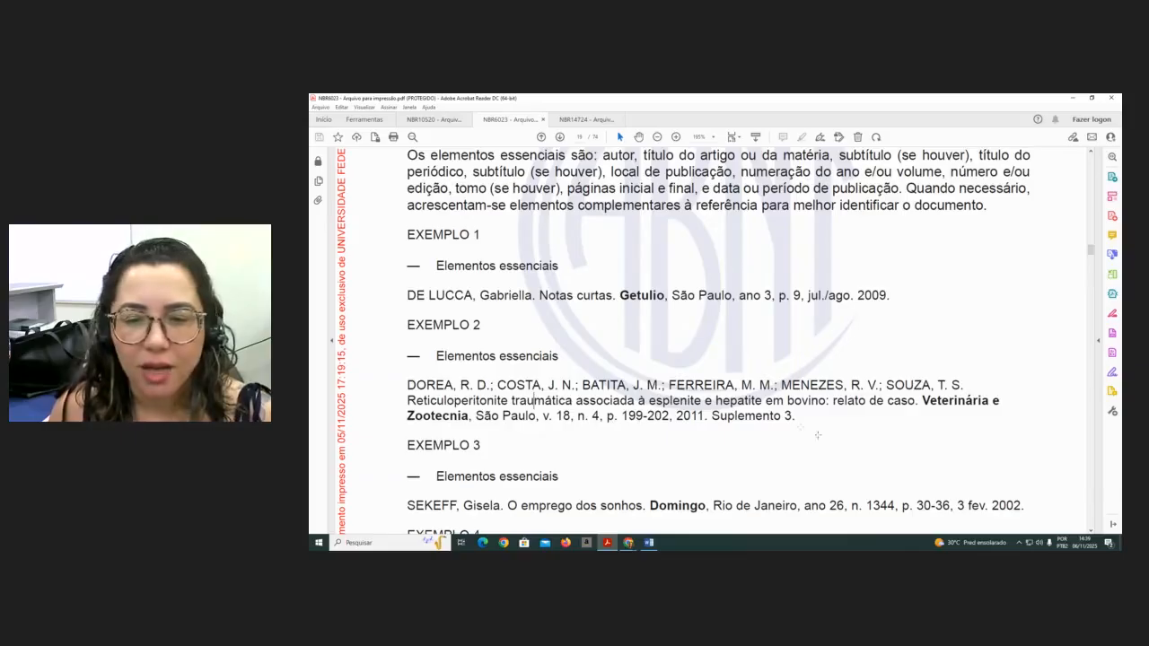
{"action": "left_click_drag", "start_coordinate": [798, 417], "coordinate": [712, 415]}
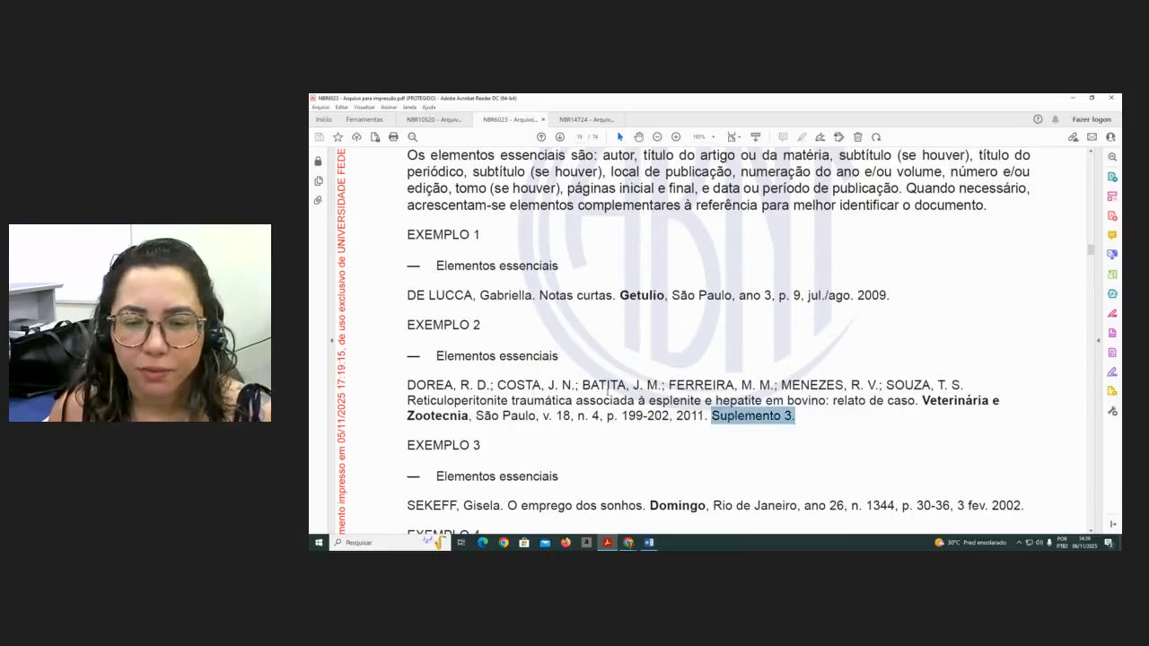
- Examine the title, periodical and date elements in the SEKEFF article reference example
{"action": "scroll", "coordinate": [609, 388], "scroll_direction": "down", "scroll_amount": 3}
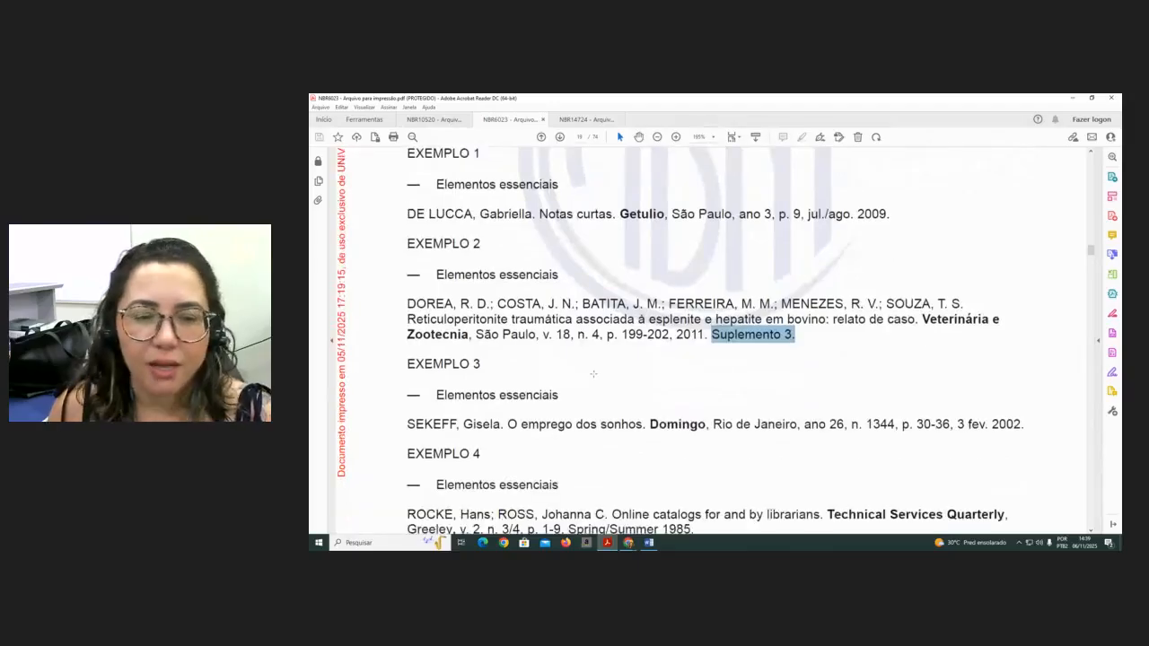
{"action": "scroll", "coordinate": [594, 373], "scroll_direction": "down", "scroll_amount": 1}
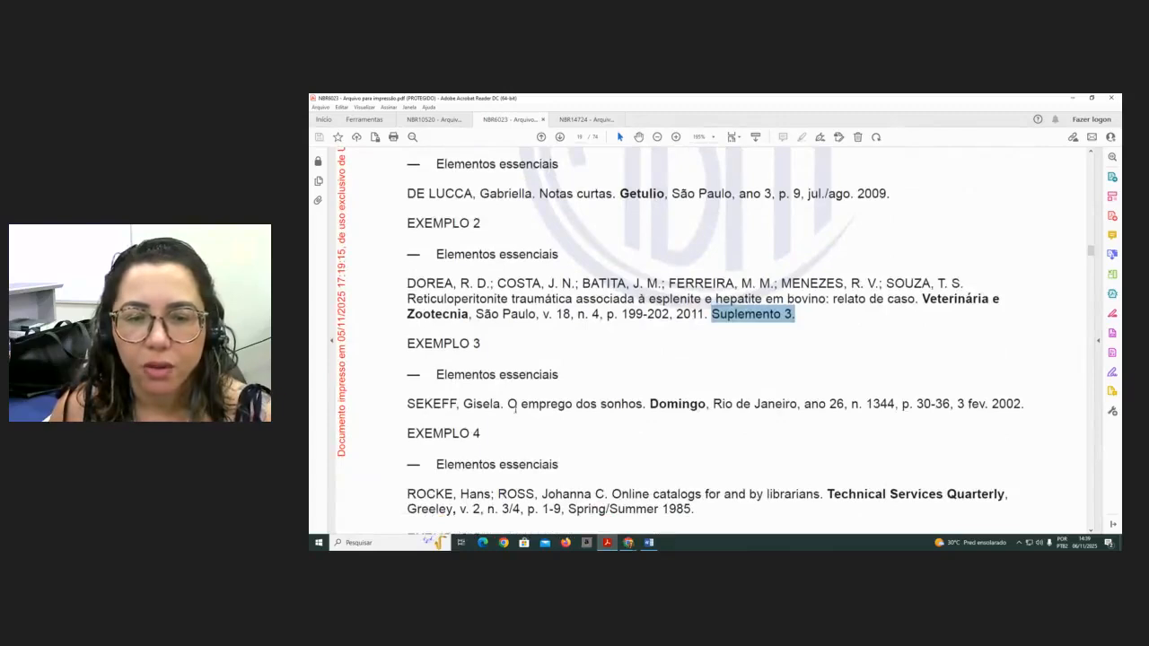
{"action": "left_click_drag", "start_coordinate": [515, 407], "coordinate": [639, 409]}
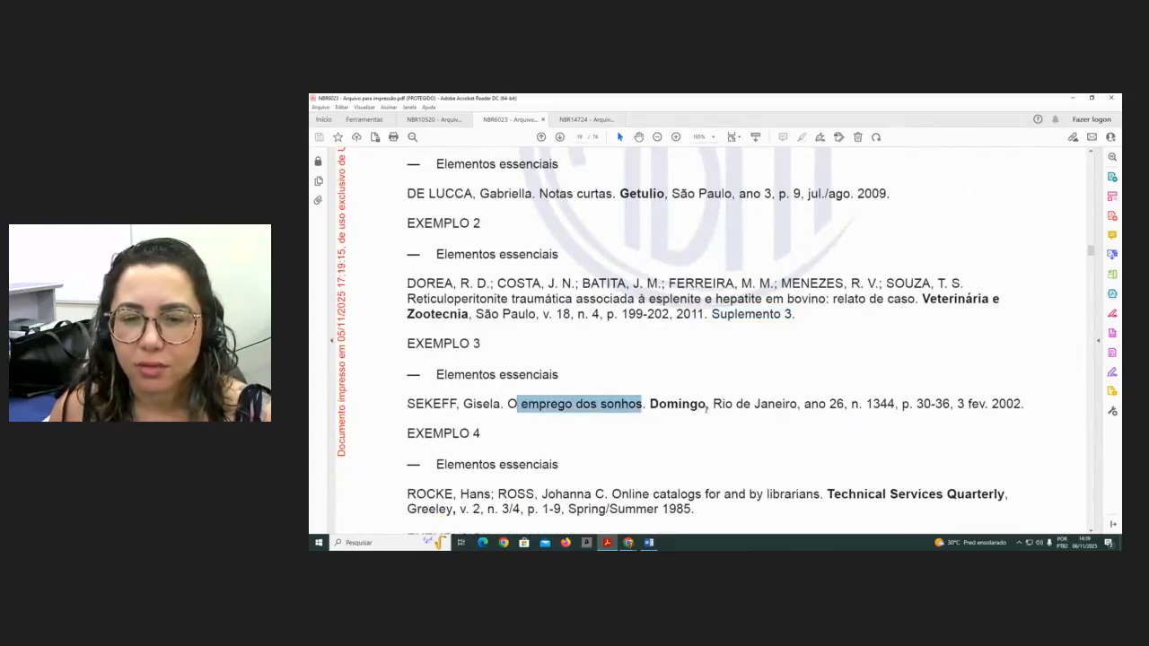
{"action": "double_click", "coordinate": [704, 406]}
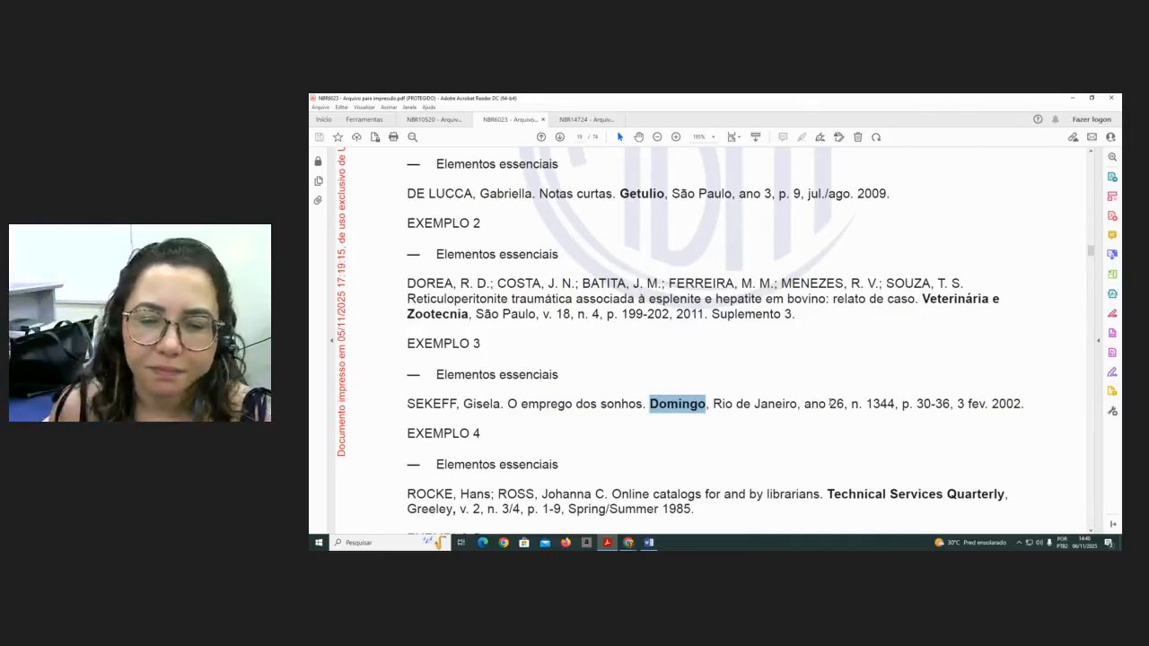
{"action": "scroll", "coordinate": [819, 398], "scroll_direction": "down", "scroll_amount": 1}
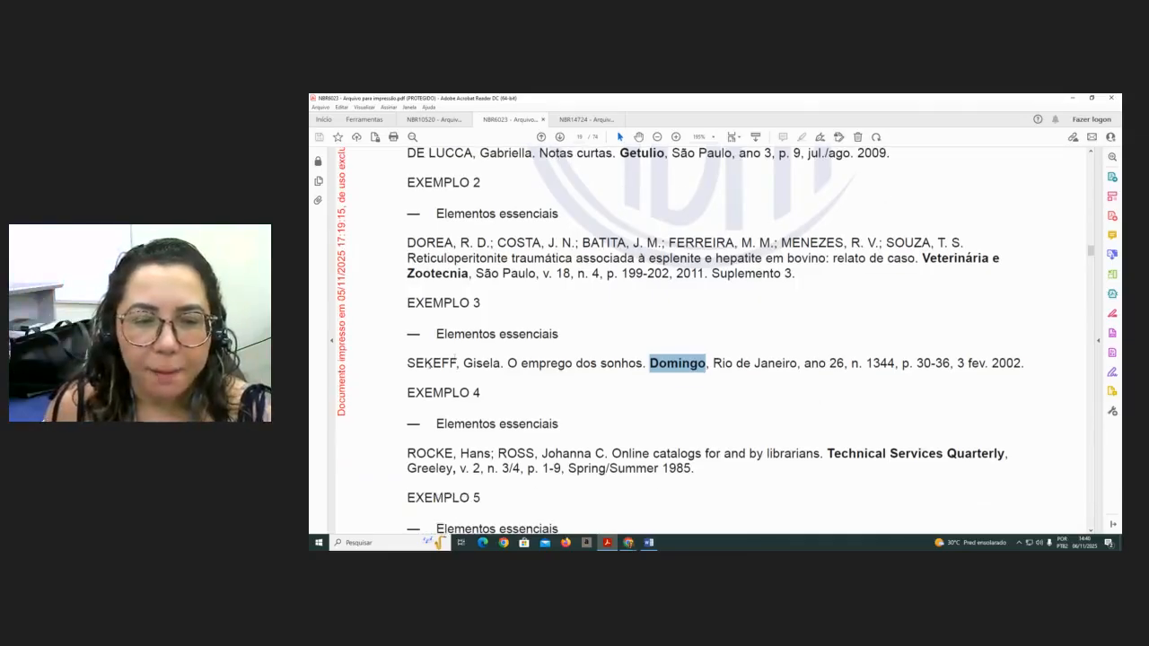
{"action": "left_click", "coordinate": [389, 367]}
{"action": "left_click_drag", "start_coordinate": [388, 367], "coordinate": [501, 363]}
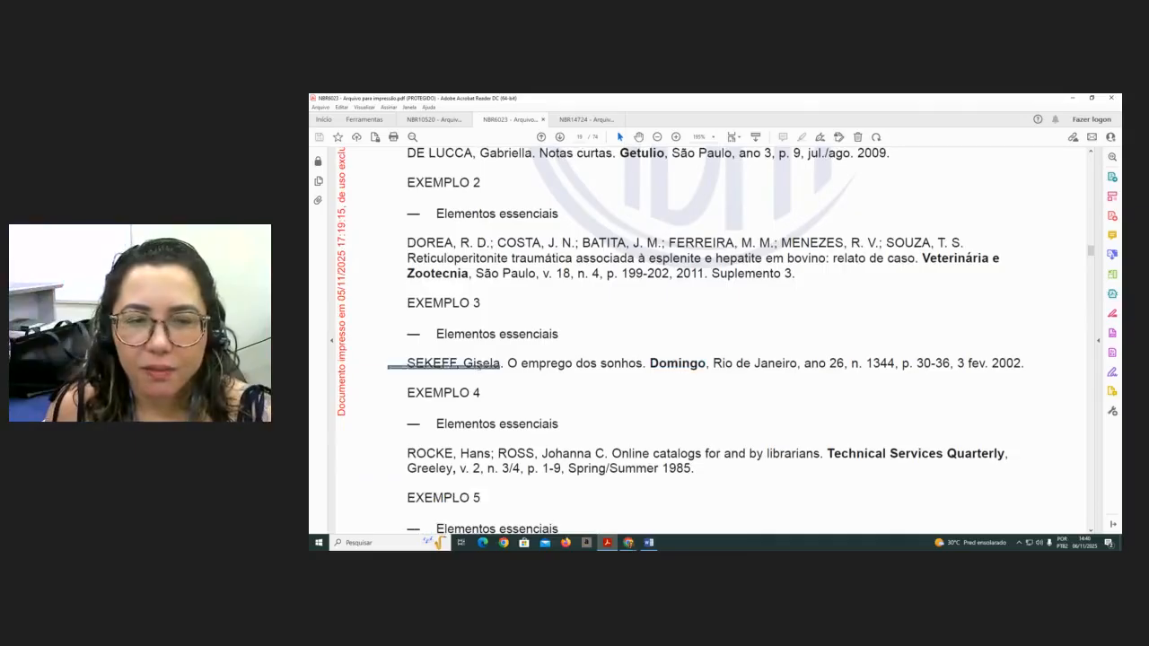
{"action": "left_click_drag", "start_coordinate": [1025, 364], "coordinate": [425, 375]}
{"action": "key", "text": "ctrl+c"}
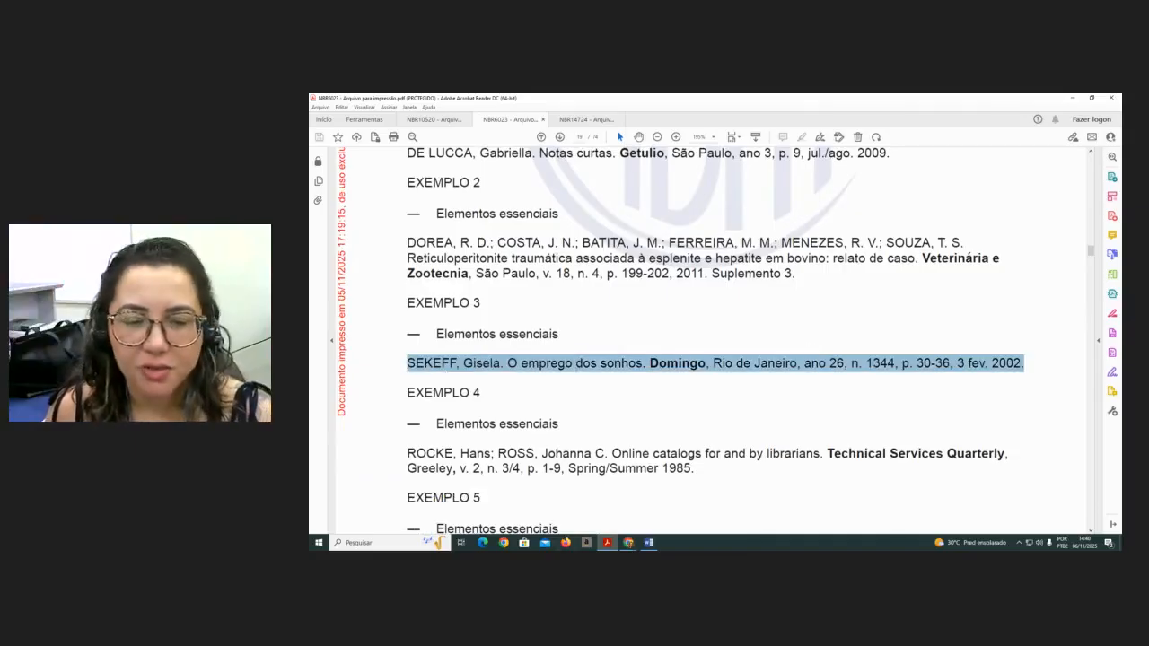
- Return to the Word document and browse to the section 2 DADOS NACIONAIS
{"action": "left_click", "coordinate": [649, 543]}
{"action": "scroll", "coordinate": [717, 410], "scroll_direction": "down", "scroll_amount": 8}
{"action": "scroll", "coordinate": [717, 410], "scroll_direction": "up", "scroll_amount": 5}
{"action": "scroll", "coordinate": [712, 410], "scroll_direction": "down", "scroll_amount": 6}
{"action": "scroll", "coordinate": [713, 410], "scroll_direction": "down", "scroll_amount": 5}
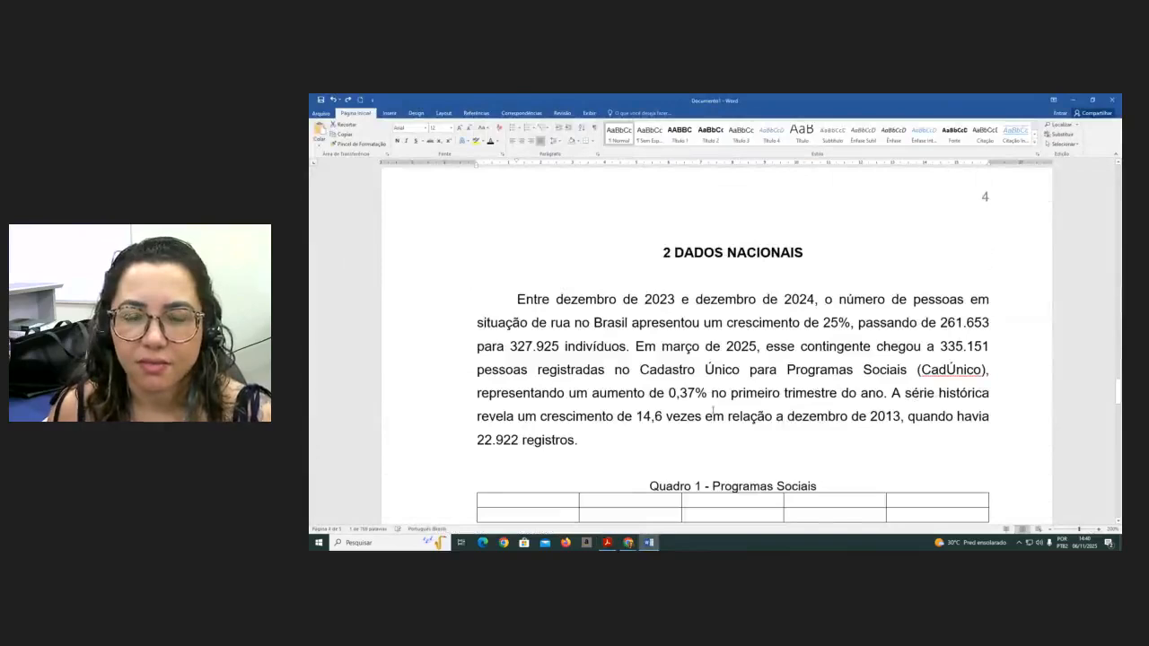
- Paste the SEKEFF article reference below the REFERÊNCIAS heading and add blank lines after it
{"action": "scroll", "coordinate": [713, 410], "scroll_direction": "down", "scroll_amount": 4}
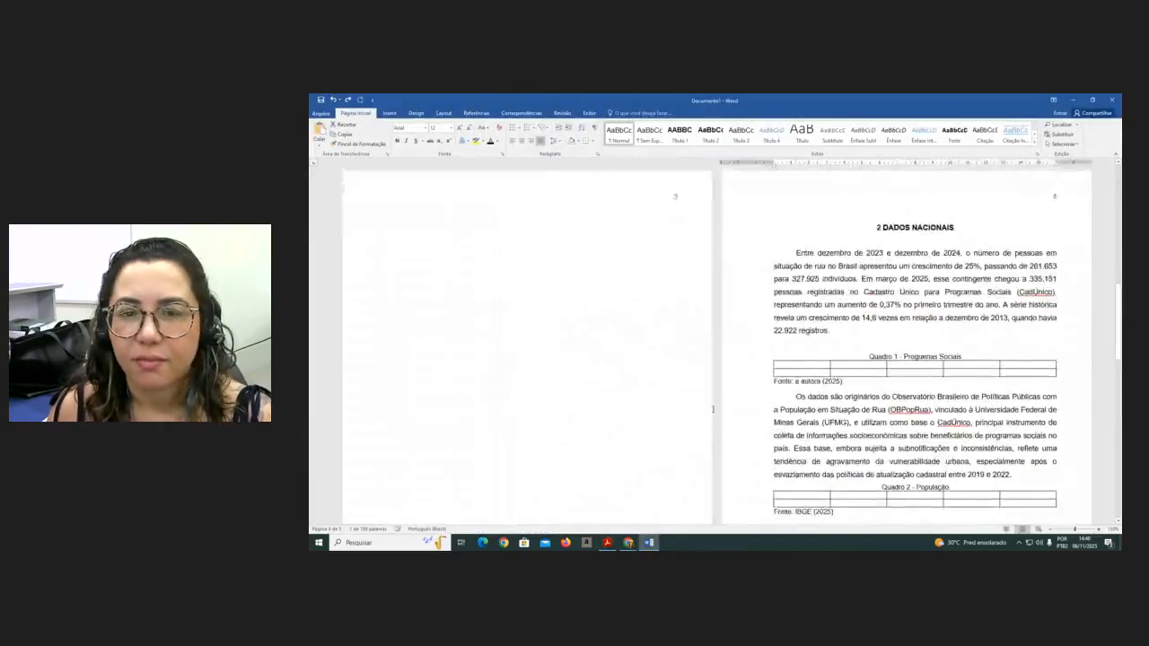
{"action": "scroll", "coordinate": [713, 410], "scroll_direction": "down", "scroll_amount": 10}
{"action": "left_click", "coordinate": [715, 366]}
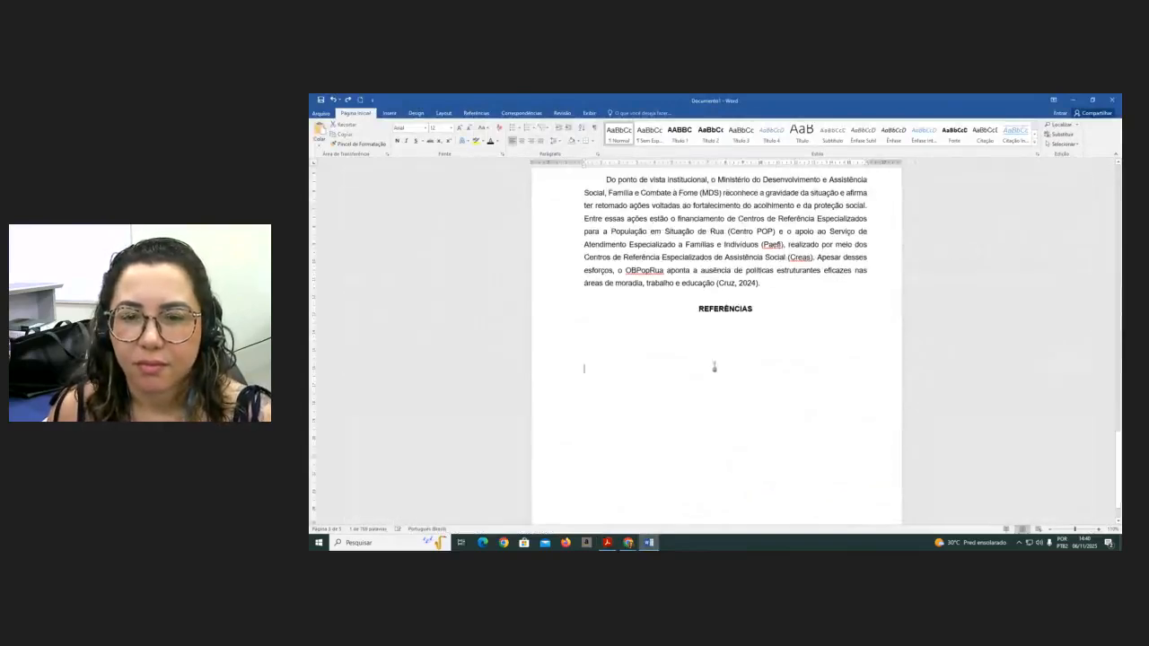
{"action": "key", "text": "ctrl+v"}
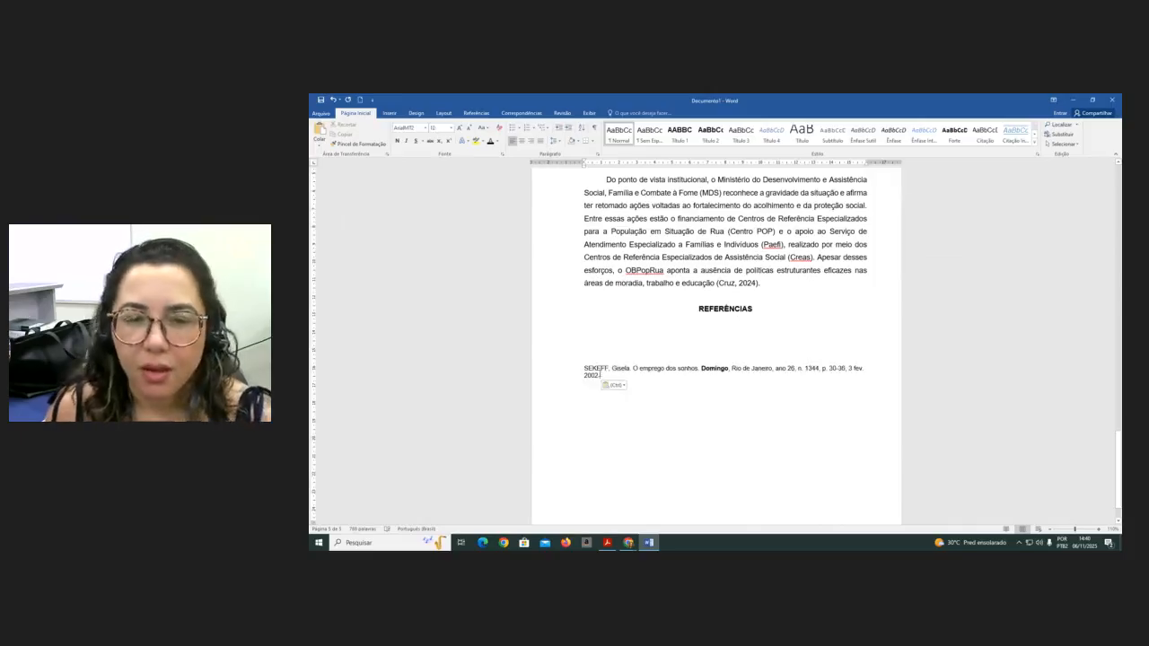
{"action": "key", "text": "Return"}
{"action": "key", "text": "Return"}
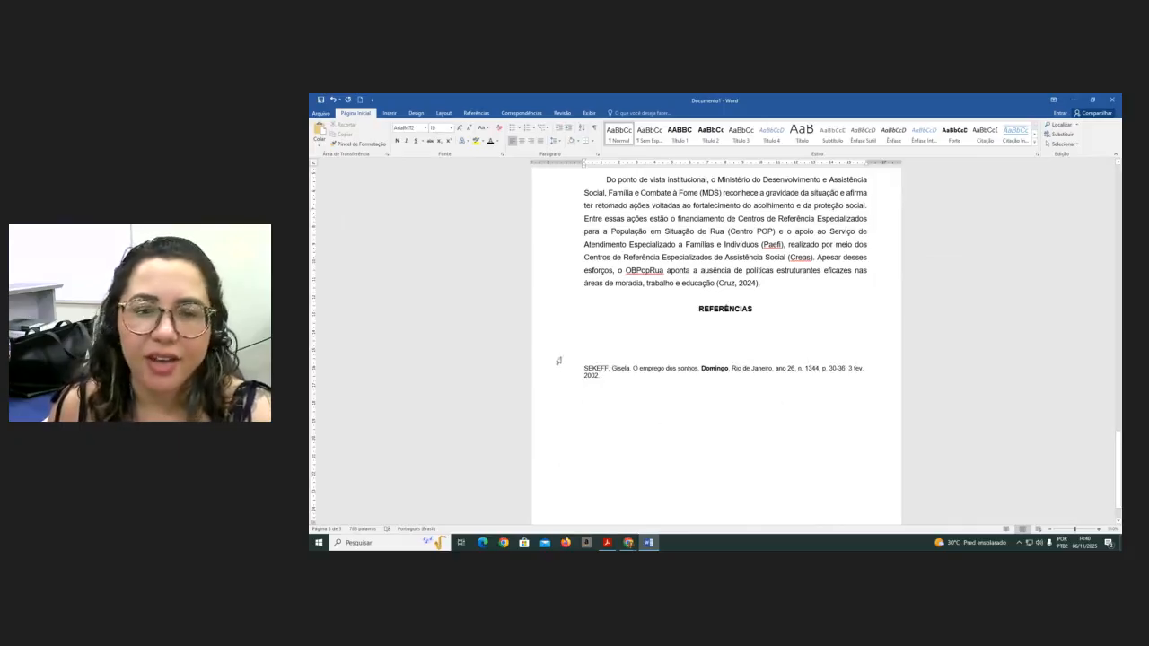
- Copy the ROCKE journal reference from the NBR 6023 PDF, paste it under the SEKEFF reference, and remove its extra line break
{"action": "scroll", "coordinate": [613, 421], "scroll_direction": "up", "scroll_amount": 1}
{"action": "scroll", "coordinate": [613, 421], "scroll_direction": "up", "scroll_amount": 3}
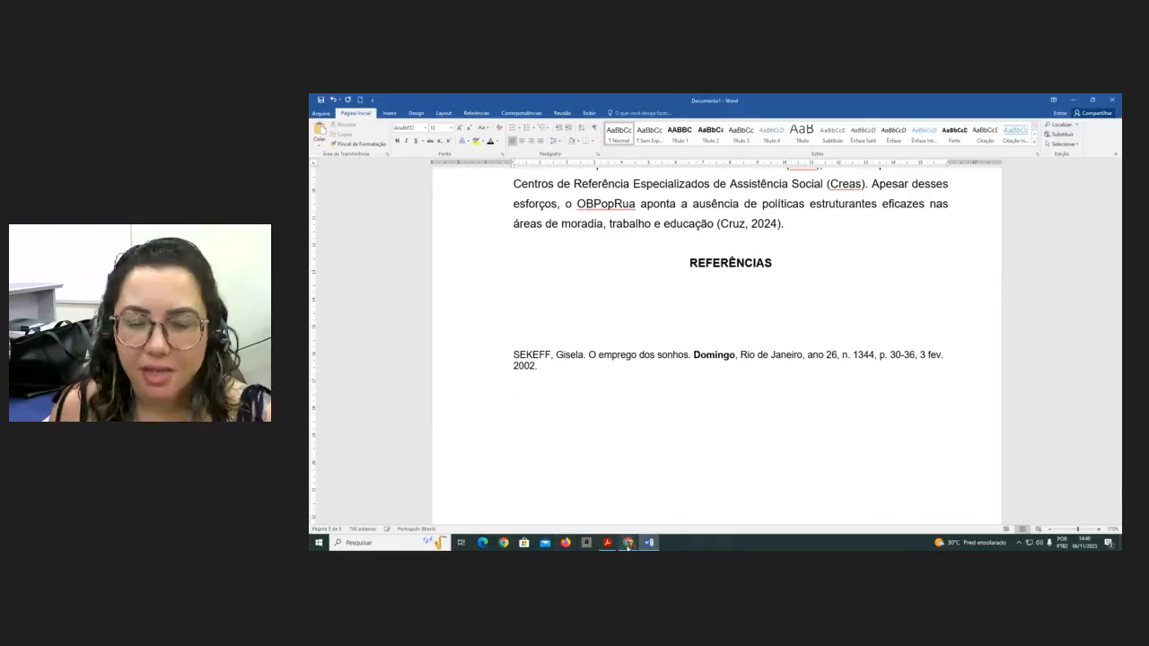
{"action": "mouse_move", "coordinate": [607, 542]}
{"action": "left_click", "coordinate": [603, 523]}
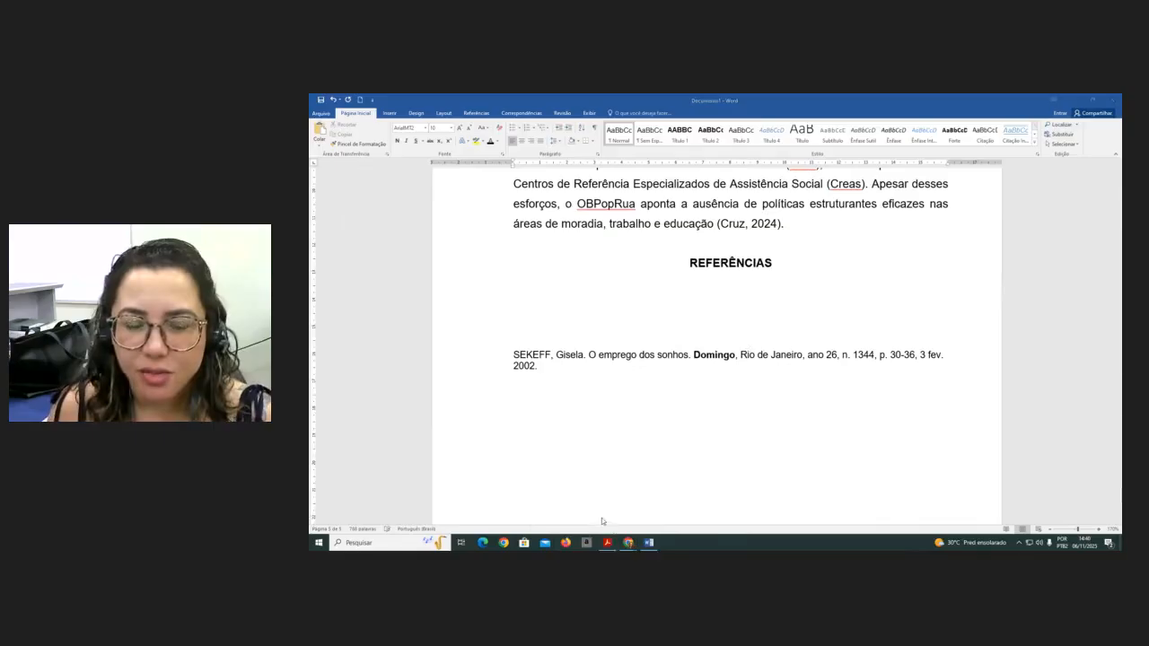
{"action": "scroll", "coordinate": [608, 395], "scroll_direction": "down", "scroll_amount": 2}
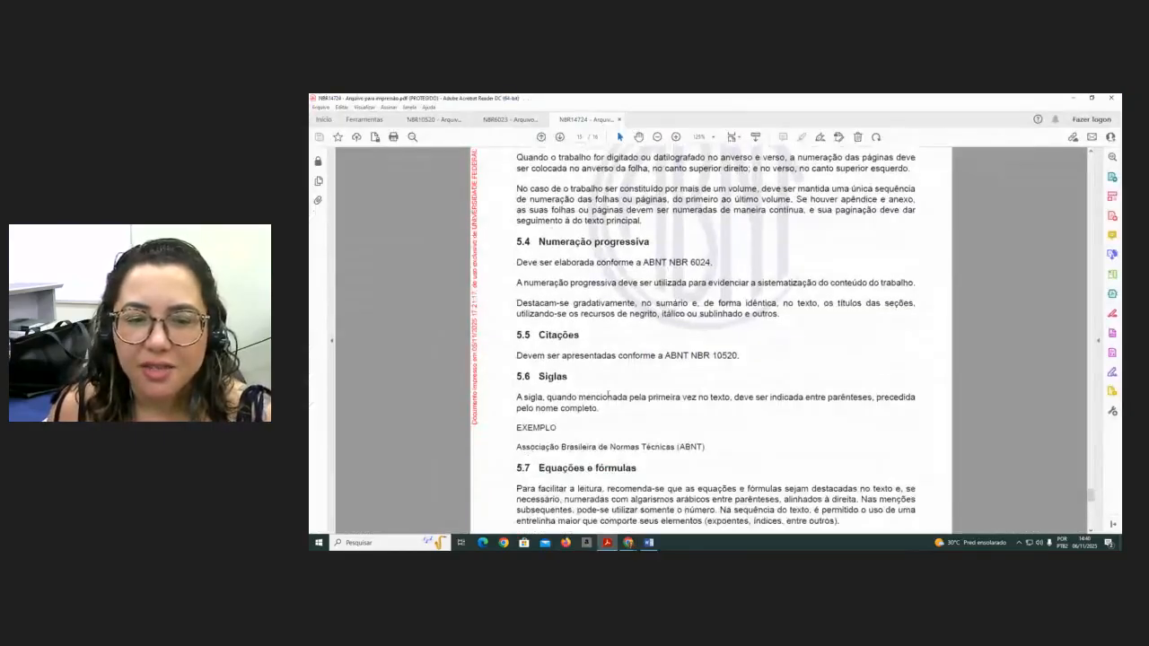
{"action": "scroll", "coordinate": [688, 424], "scroll_direction": "up", "scroll_amount": 3}
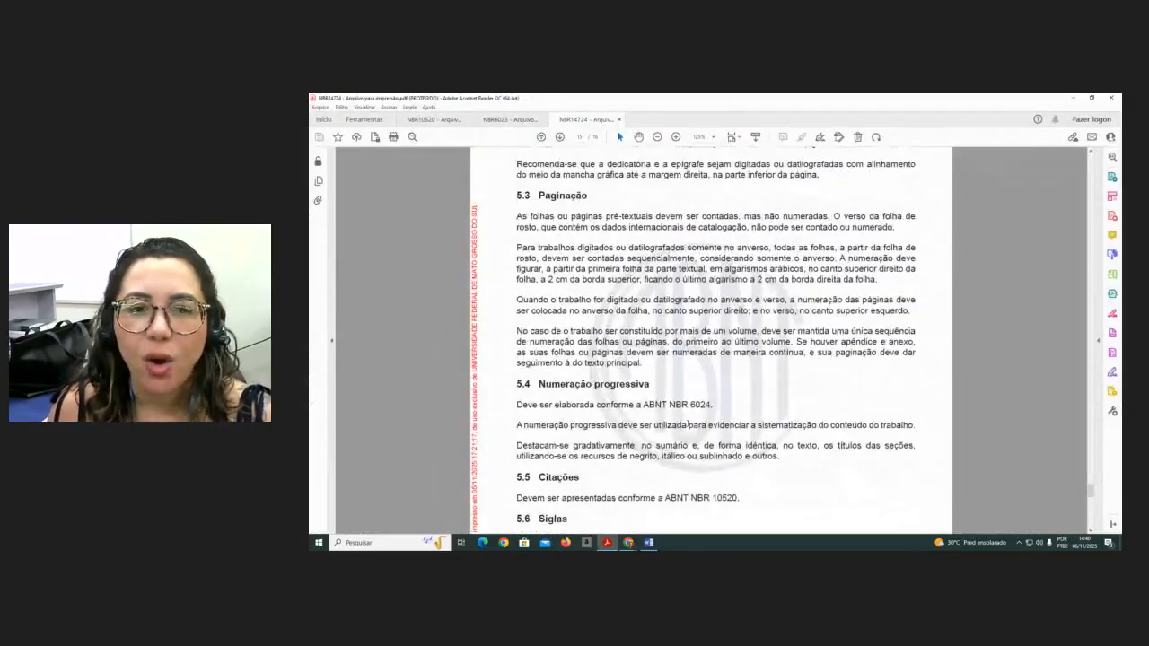
{"action": "left_click", "coordinate": [500, 119]}
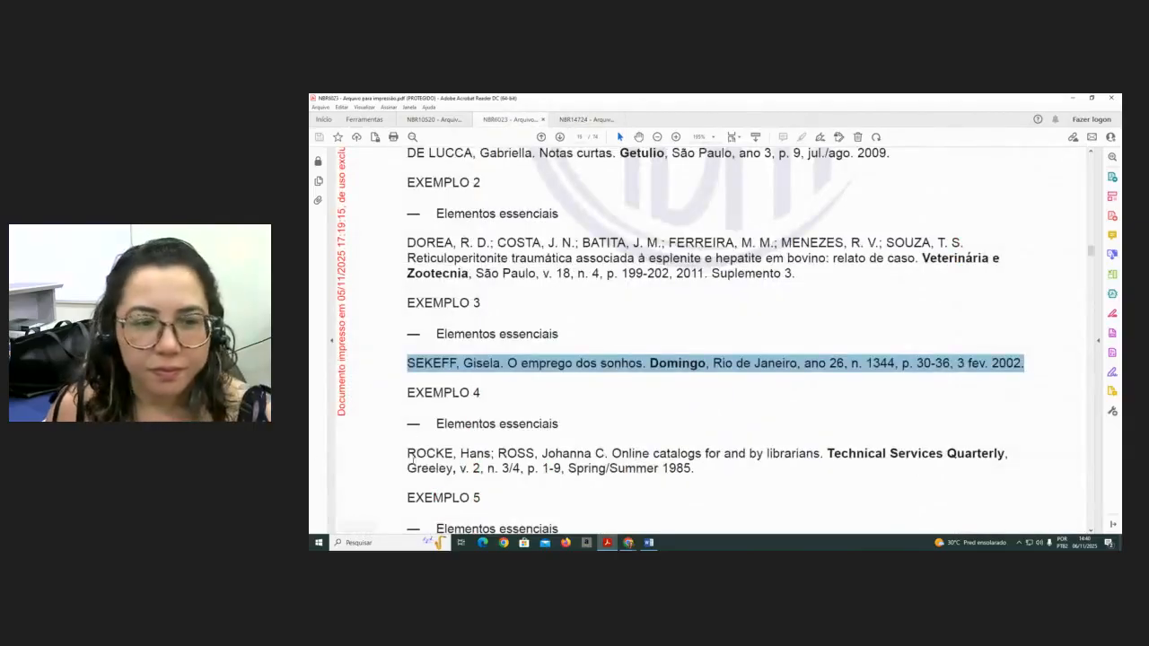
{"action": "left_click_drag", "start_coordinate": [406, 454], "coordinate": [700, 477]}
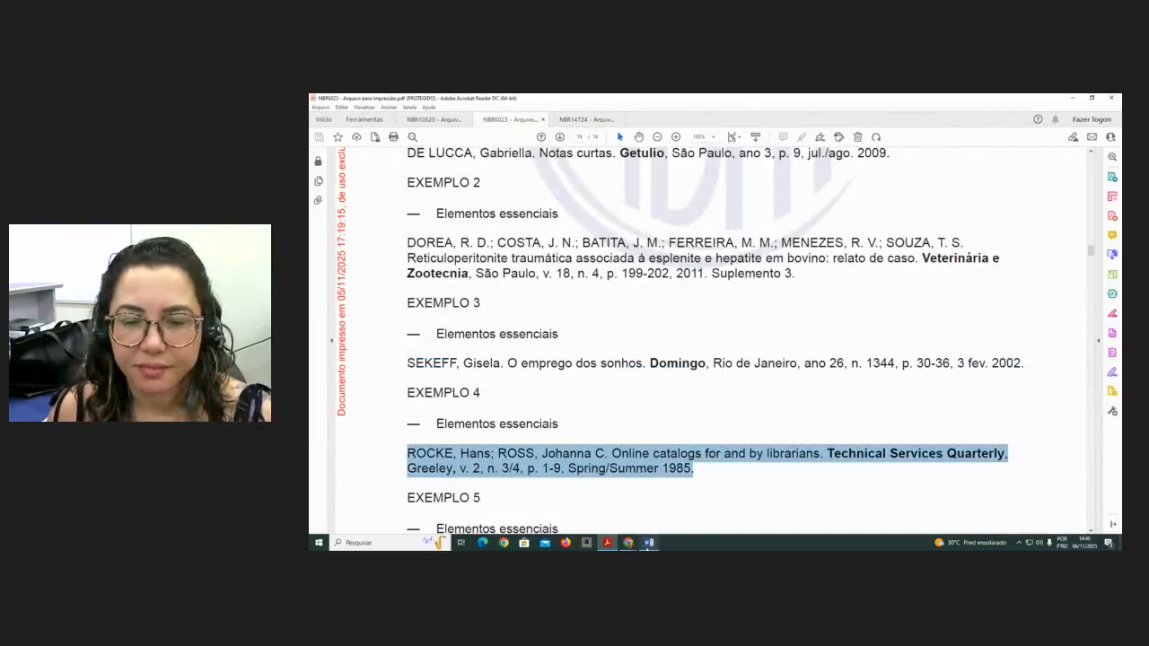
{"action": "left_click", "coordinate": [649, 543]}
{"action": "type", "text": "ROCKE, Hans; ROSS, Johanna C. Online catalogs for and by librar ians. Technical Services Quarterly, Greeley, v. 2, n. 3/4, p. 1-9, Spring/Summer 1985."}
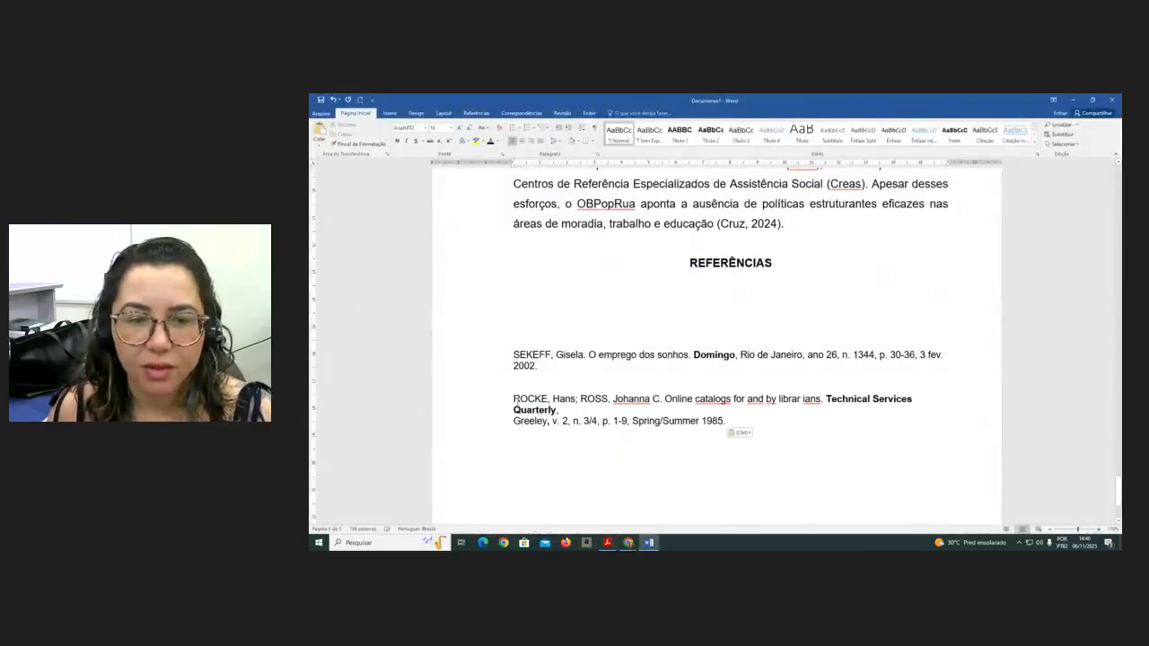
{"action": "left_click", "coordinate": [588, 410]}
{"action": "key", "text": "Delete"}
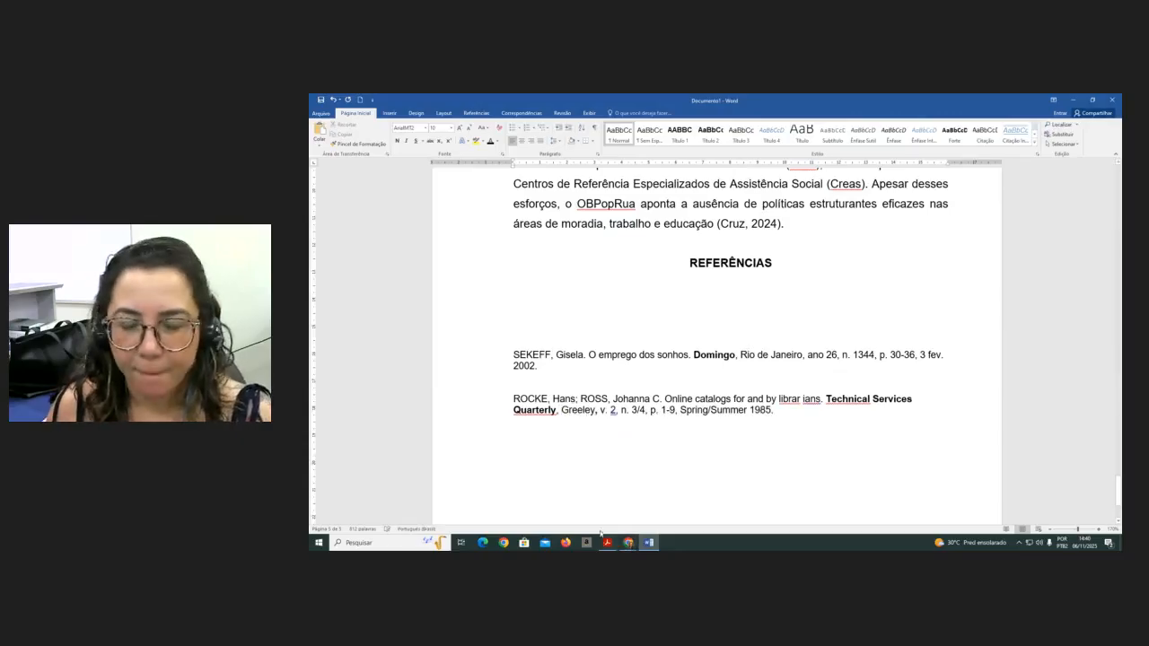
- Copy the TEICH reference from the NBR 6023 PDF, paste it below the ROCKE reference, and join its broken line
{"action": "left_click", "coordinate": [607, 542]}
{"action": "scroll", "coordinate": [490, 388], "scroll_direction": "down", "scroll_amount": 3}
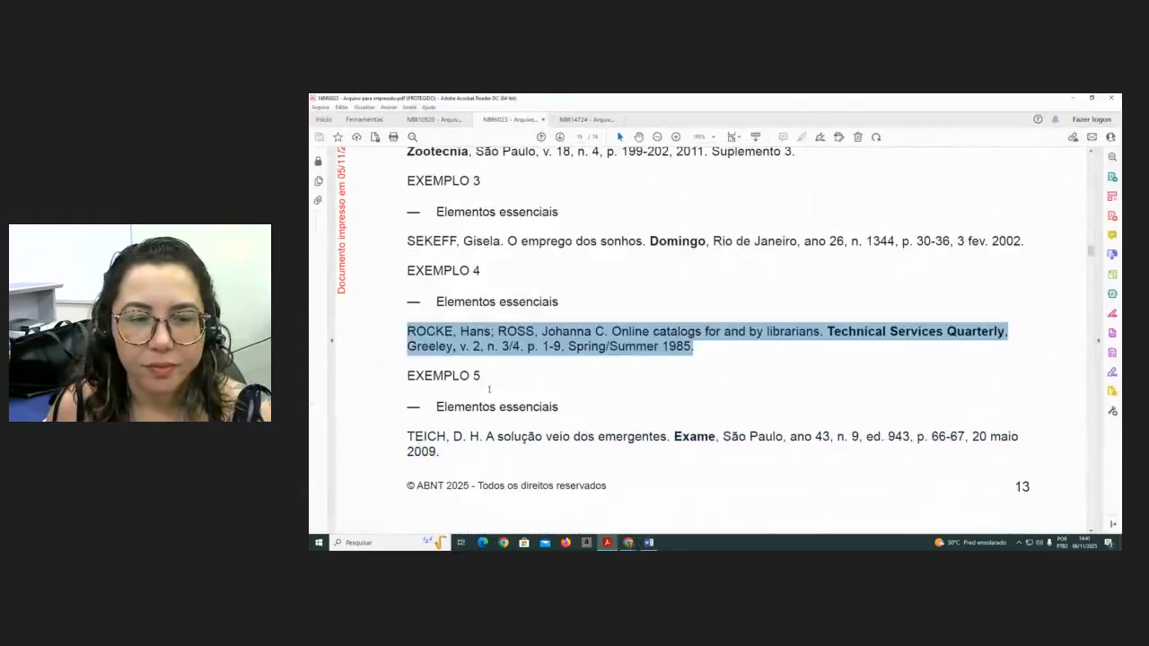
{"action": "left_click_drag", "start_coordinate": [391, 429], "coordinate": [452, 458]}
{"action": "double_click", "coordinate": [439, 453]}
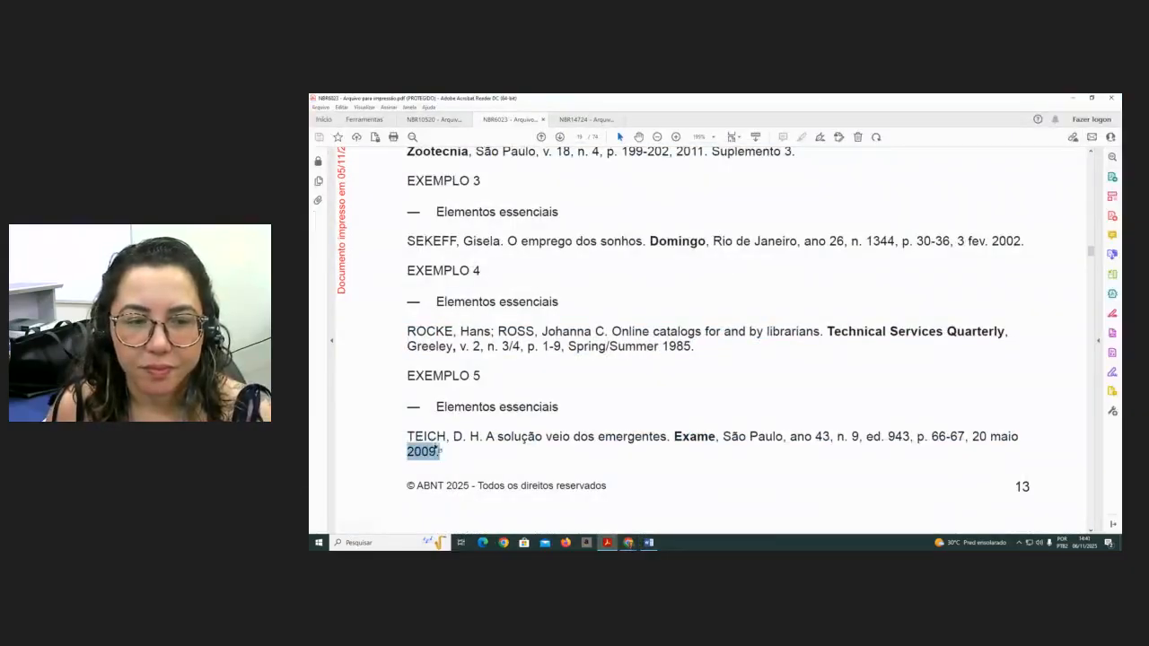
{"action": "left_click", "coordinate": [438, 451]}
{"action": "left_click_drag", "start_coordinate": [440, 452], "coordinate": [411, 434]}
{"action": "key", "text": "ctrl+c"}
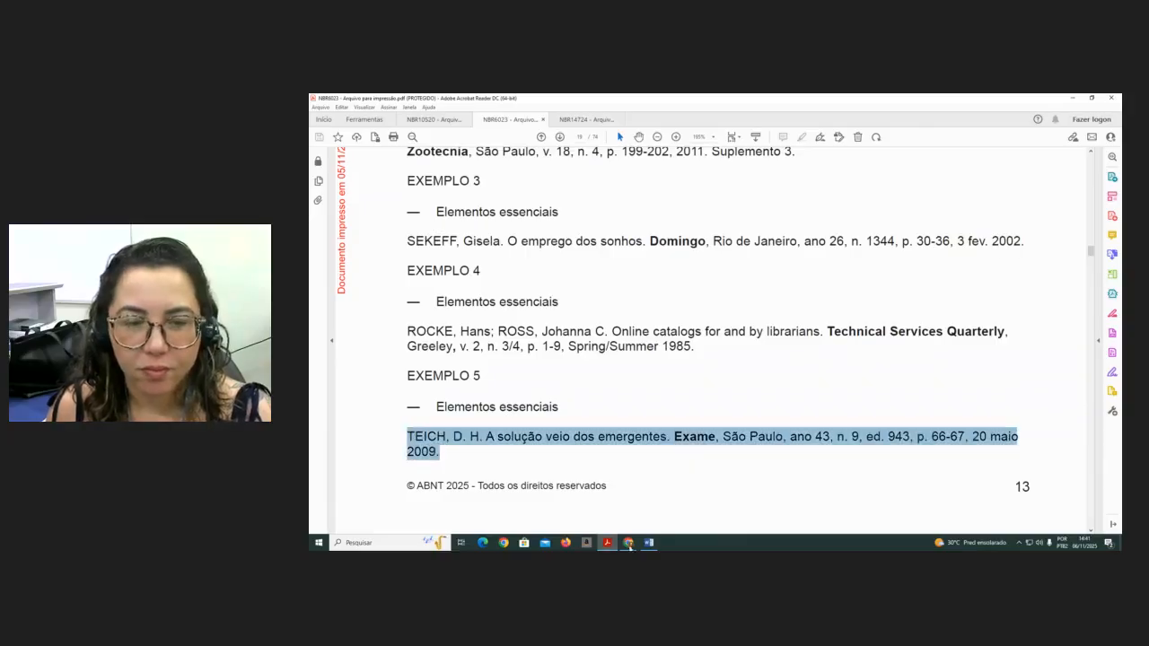
{"action": "left_click", "coordinate": [649, 543]}
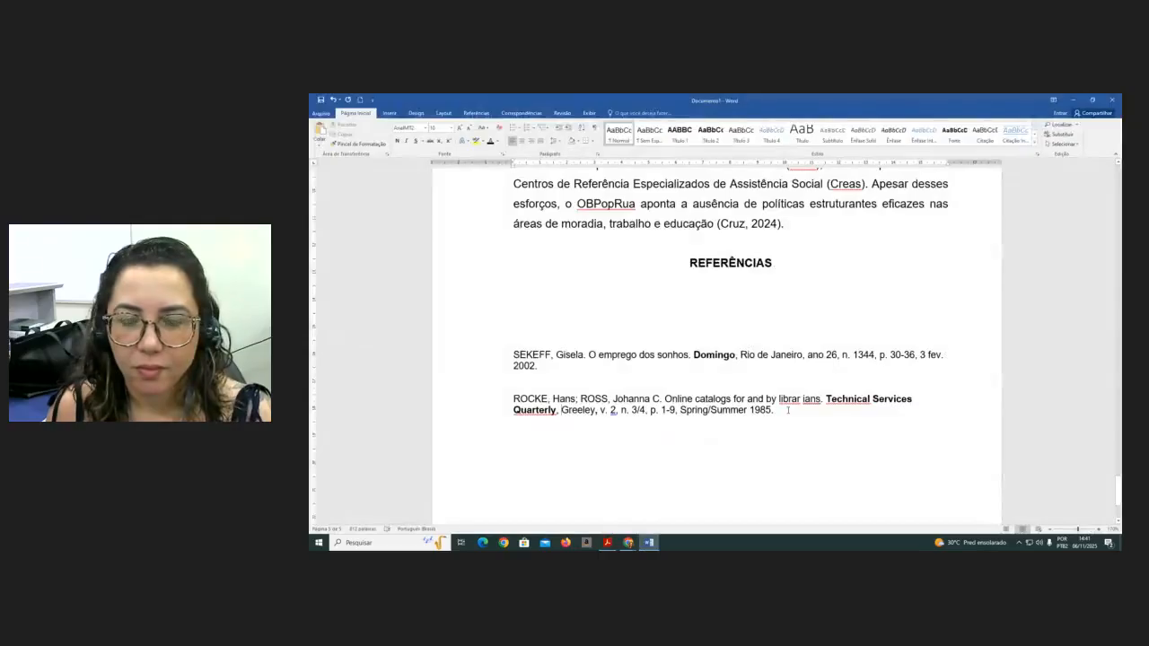
{"action": "key", "text": "ctrl+v"}
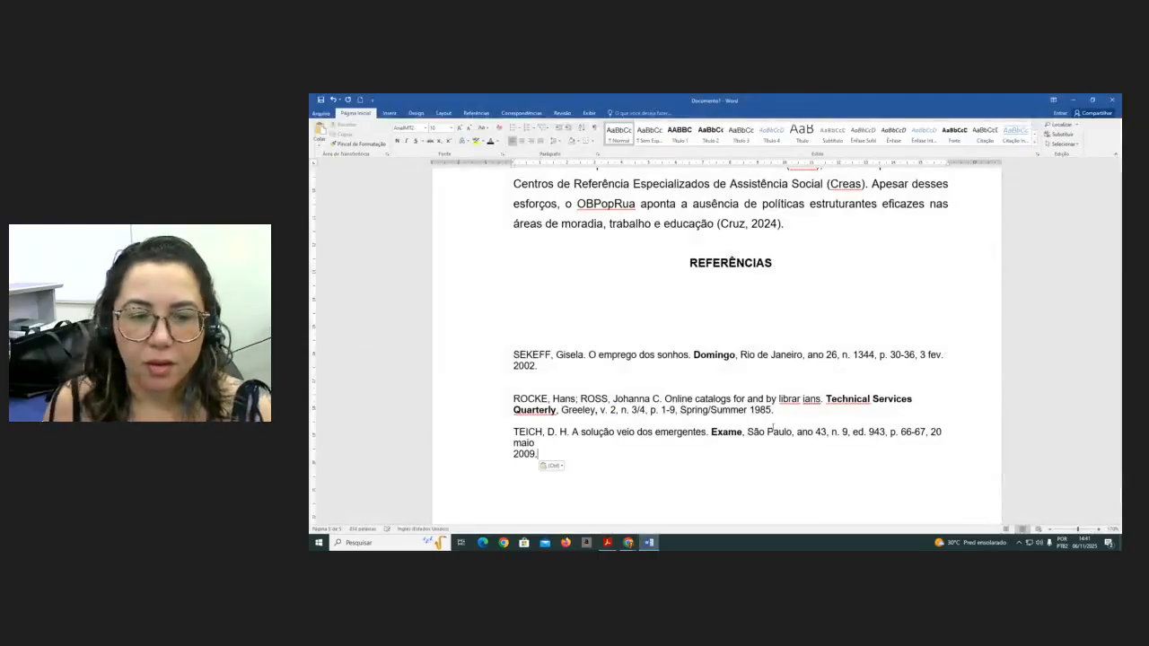
{"action": "left_click", "coordinate": [544, 444]}
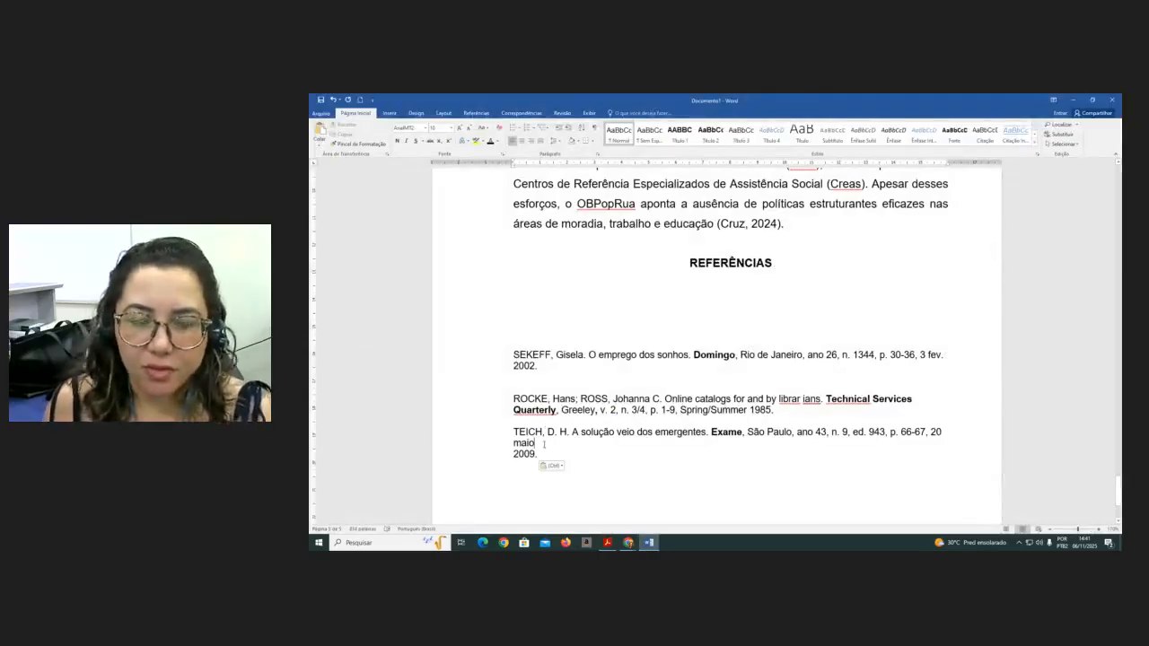
{"action": "key", "text": "Delete"}
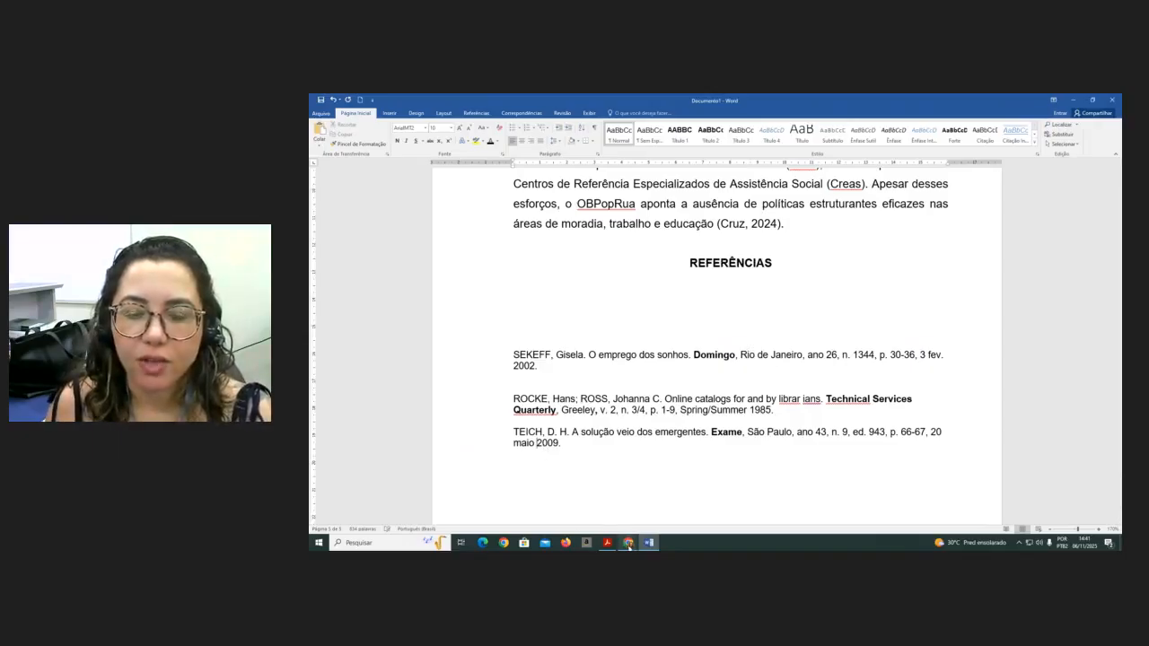
- Copy the SILVA electronic article reference from section 7.7.6 of NBR 6023 and paste it after the TEICH reference
{"action": "mouse_move", "coordinate": [629, 545]}
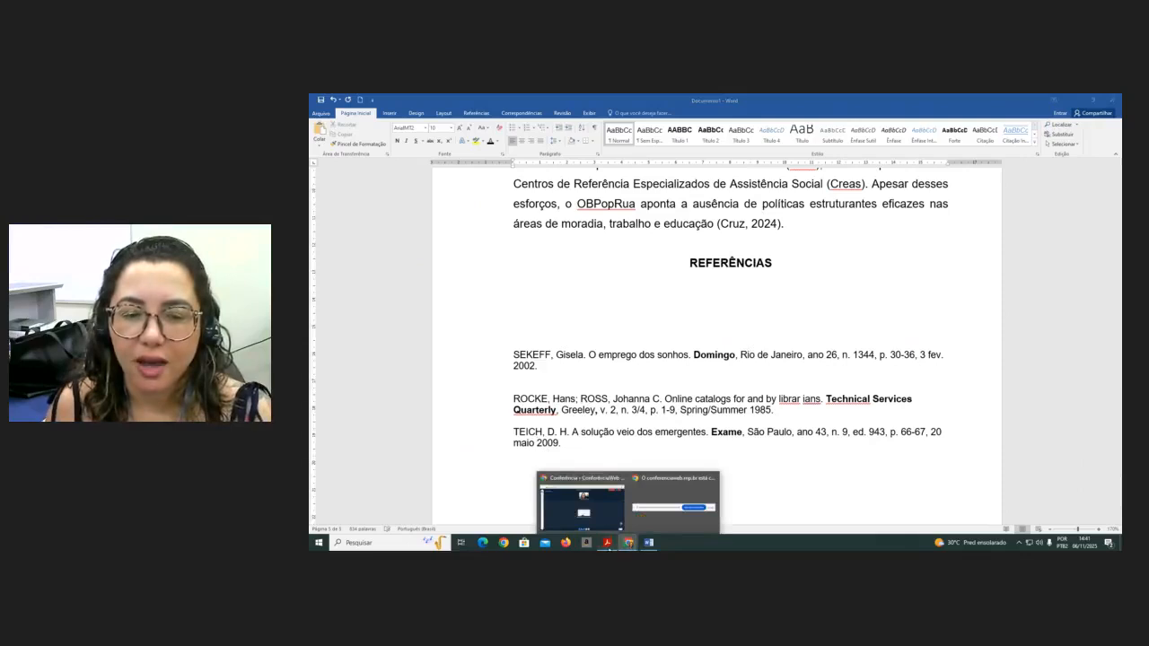
{"action": "left_click", "coordinate": [607, 542]}
{"action": "scroll", "coordinate": [542, 379], "scroll_direction": "down", "scroll_amount": 4}
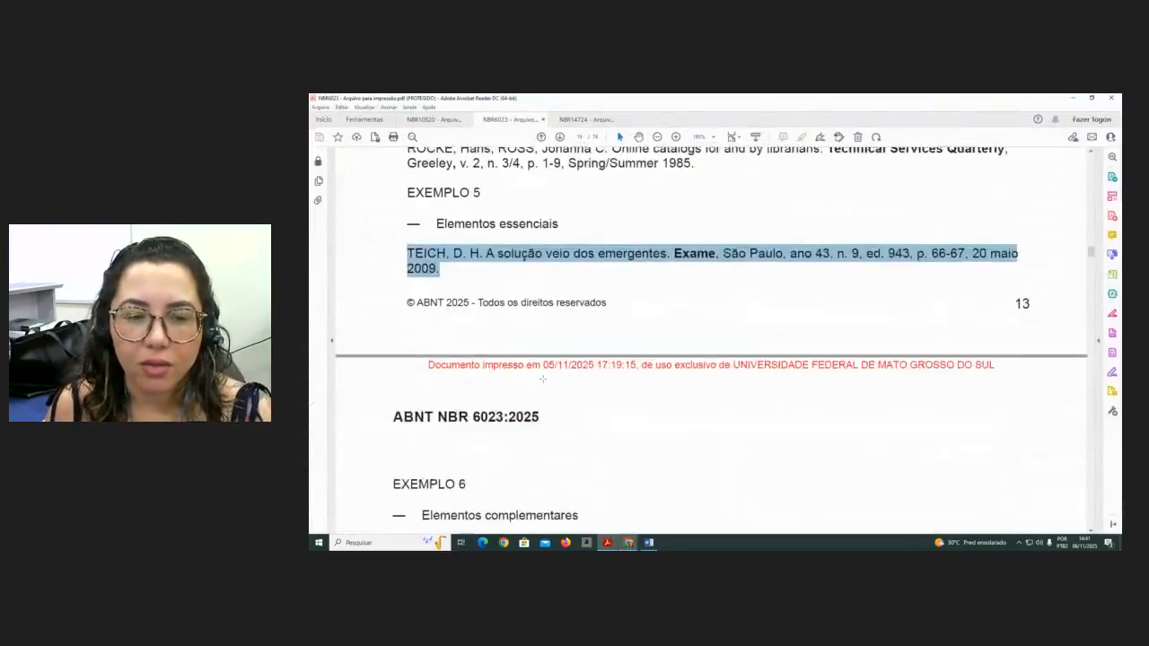
{"action": "scroll", "coordinate": [542, 379], "scroll_direction": "down", "scroll_amount": 2}
{"action": "scroll", "coordinate": [542, 379], "scroll_direction": "down", "scroll_amount": 4}
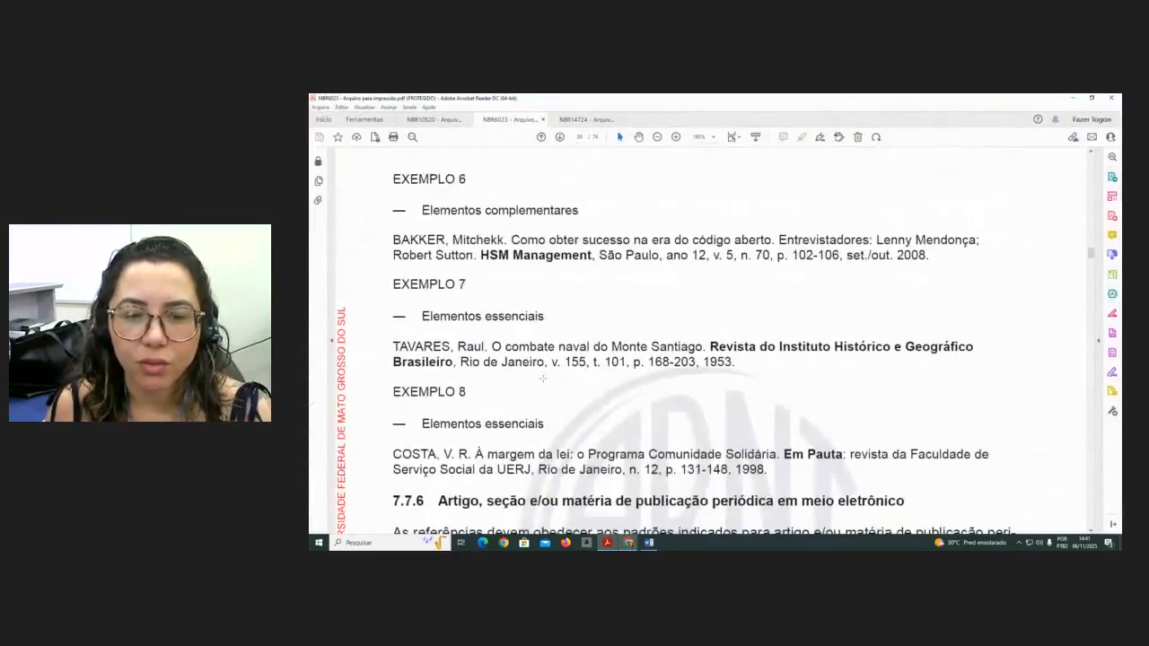
{"action": "scroll", "coordinate": [543, 376], "scroll_direction": "down", "scroll_amount": 3}
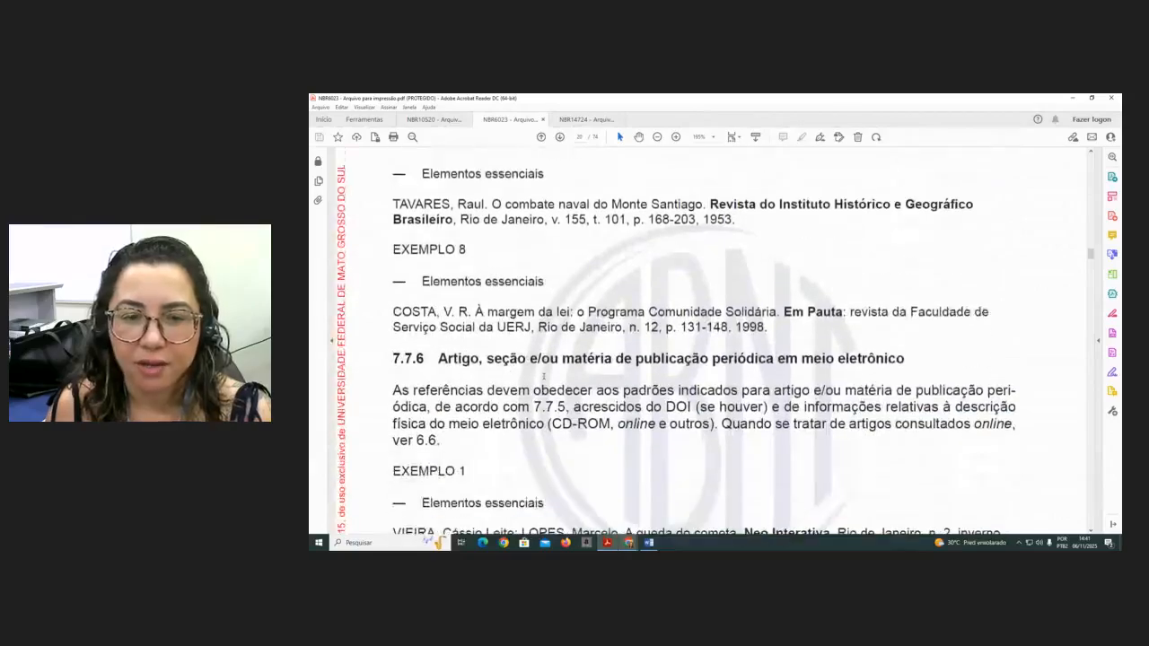
{"action": "scroll", "coordinate": [543, 377], "scroll_direction": "down", "scroll_amount": 6}
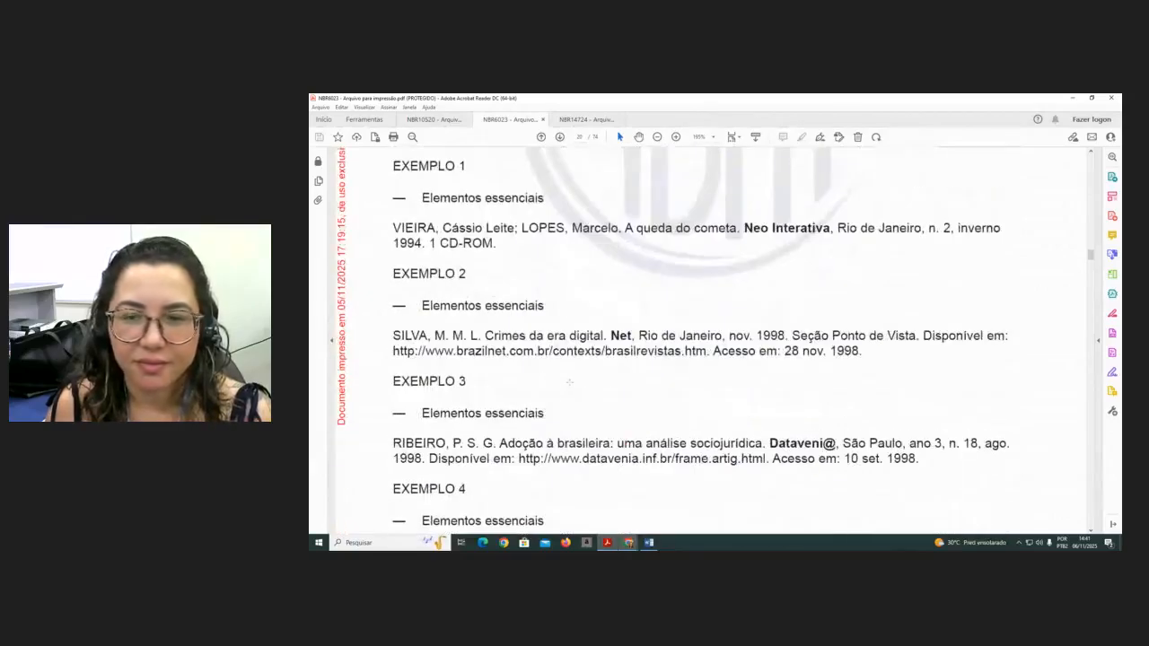
{"action": "left_click_drag", "start_coordinate": [393, 335], "coordinate": [863, 355]}
{"action": "right_click", "coordinate": [657, 336]}
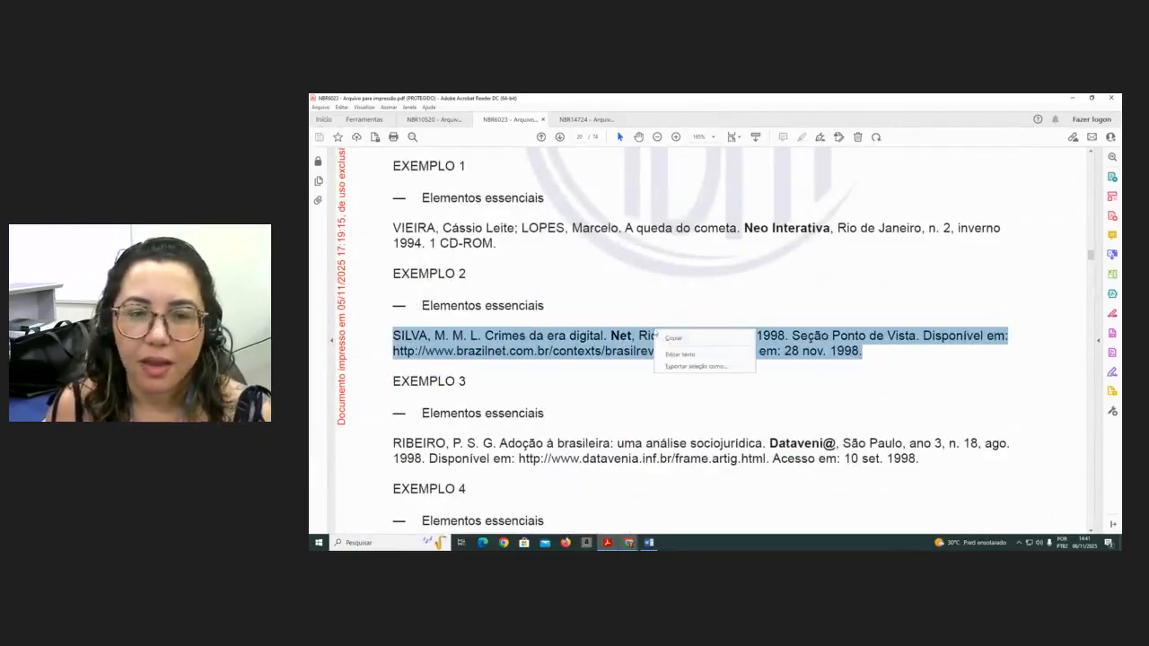
{"action": "left_click", "coordinate": [669, 339]}
{"action": "left_click", "coordinate": [649, 543]}
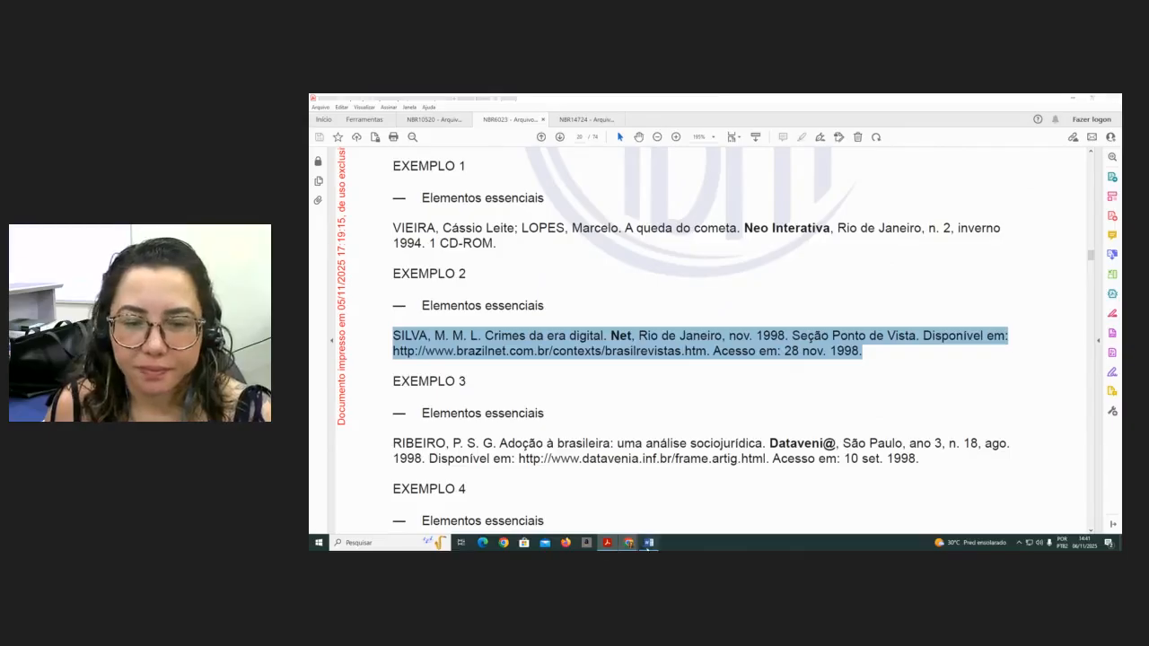
{"action": "left_click", "coordinate": [578, 442]}
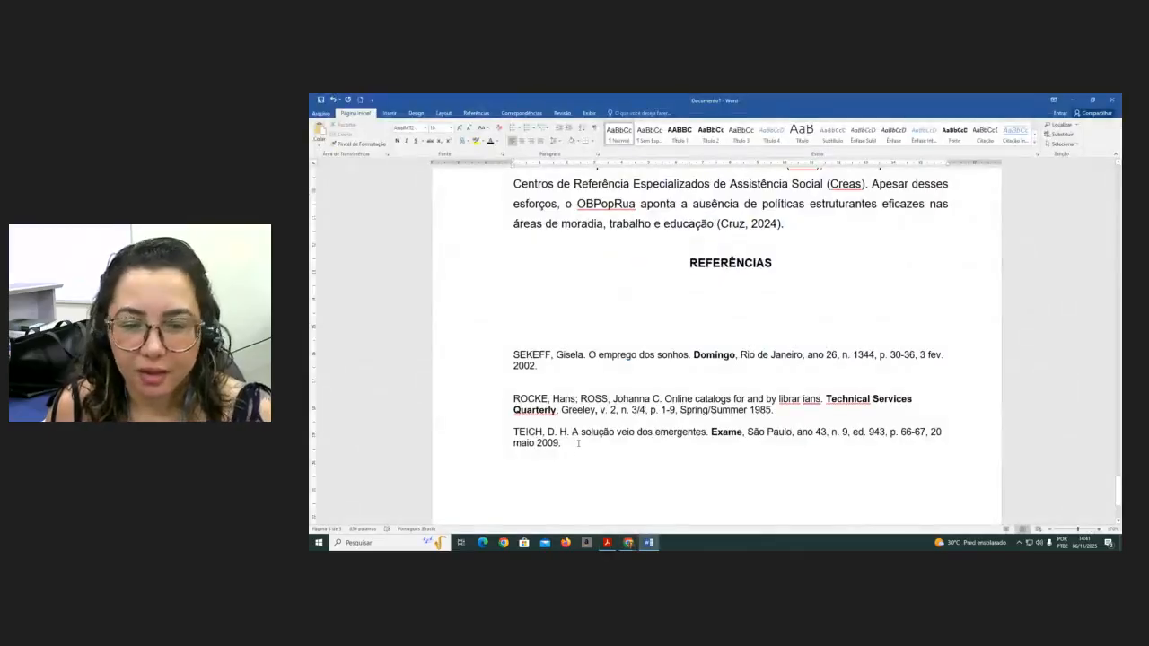
{"action": "key", "text": "Return"}
{"action": "key", "text": "Return"}
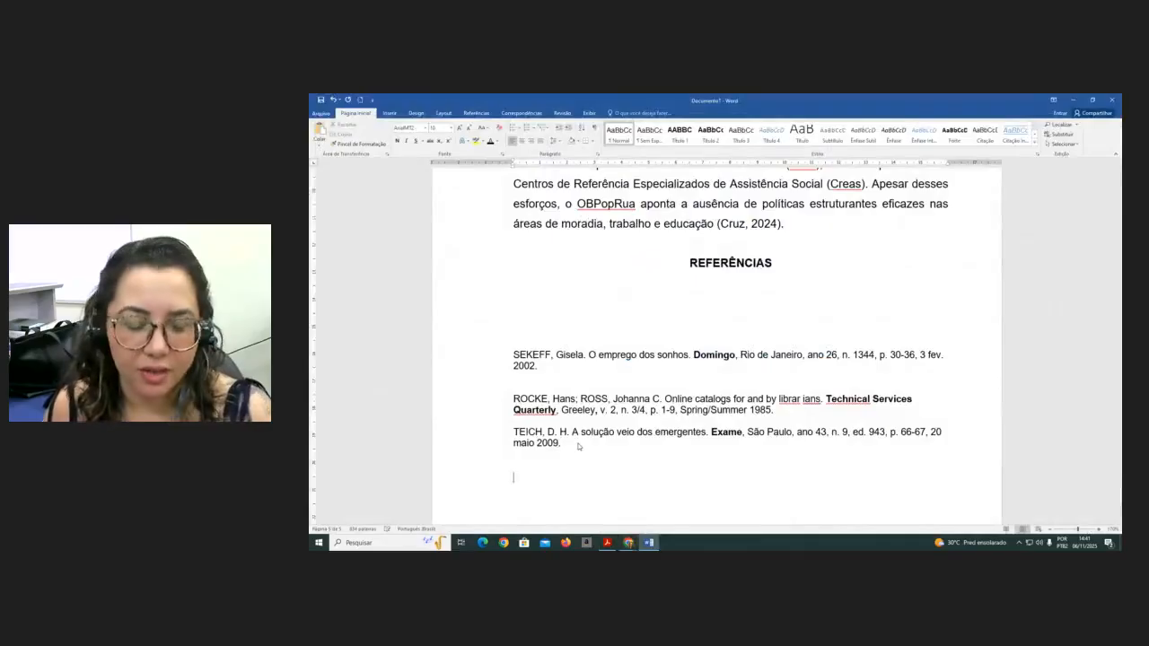
{"action": "key", "text": "ctrl+v"}
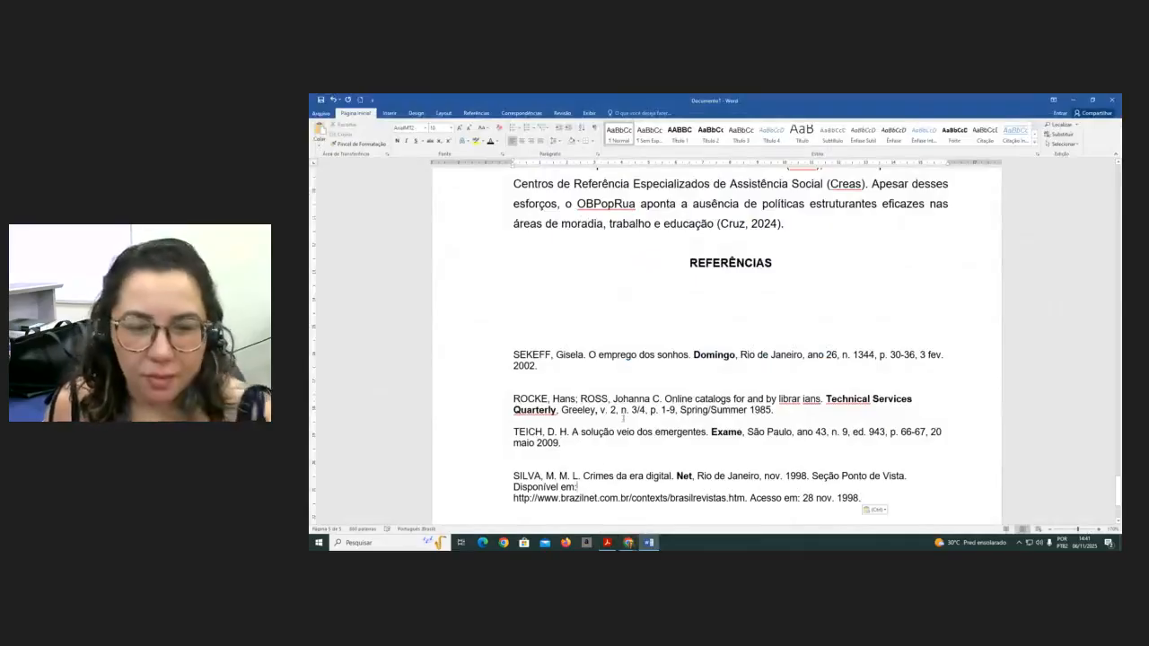
{"action": "scroll", "coordinate": [623, 416], "scroll_direction": "down", "scroll_amount": 3}
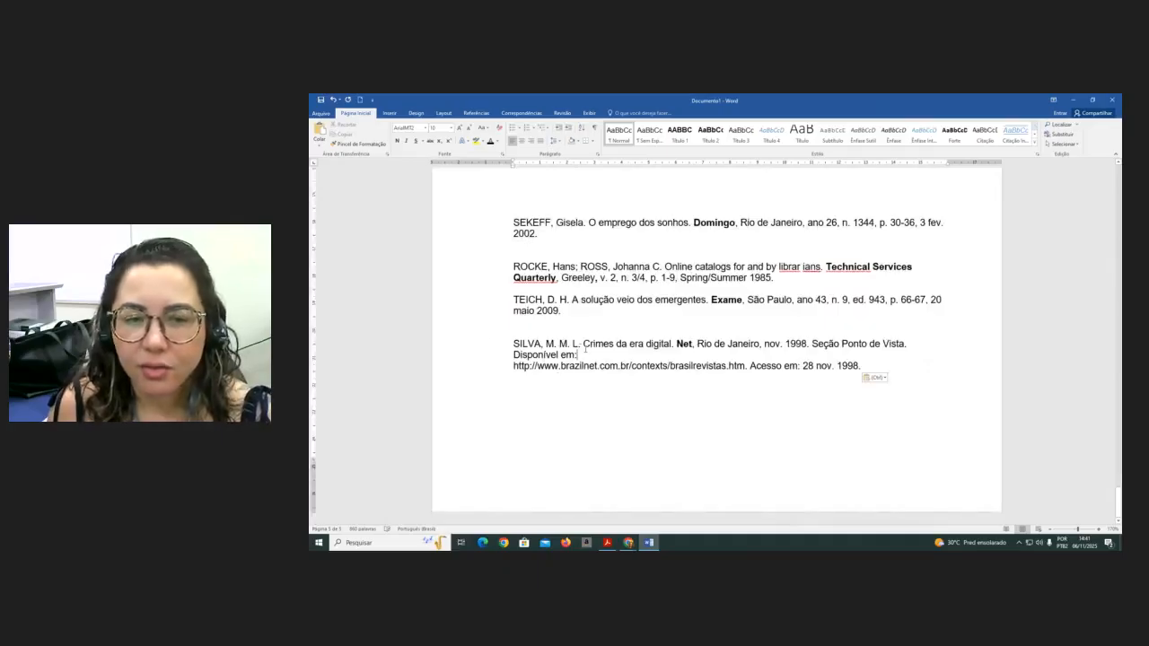
- Try to sort the reference paragraphs alphabetically in ascending order
{"action": "left_click_drag", "start_coordinate": [583, 345], "coordinate": [546, 345]}
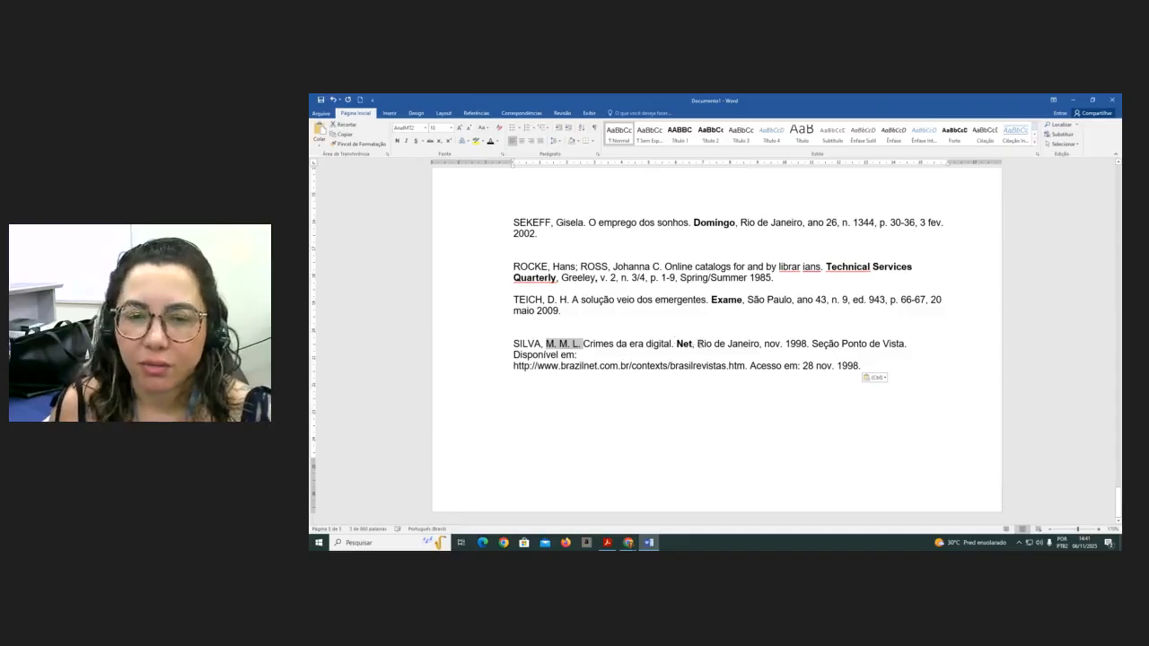
{"action": "left_click", "coordinate": [585, 358]}
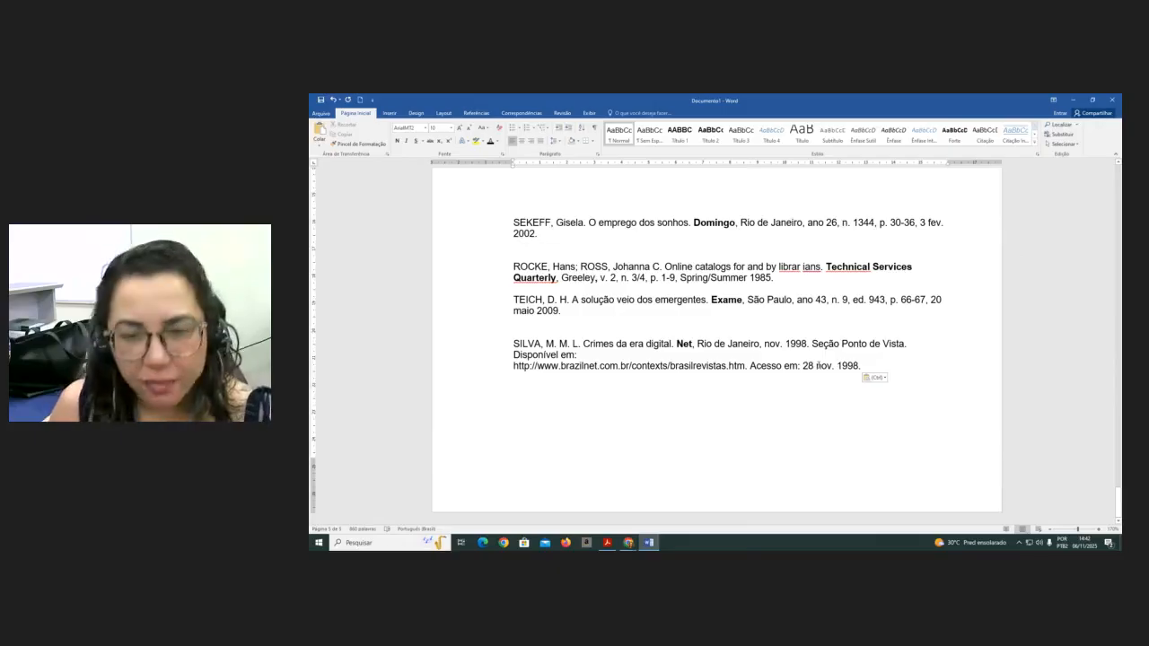
{"action": "left_click", "coordinate": [544, 324]}
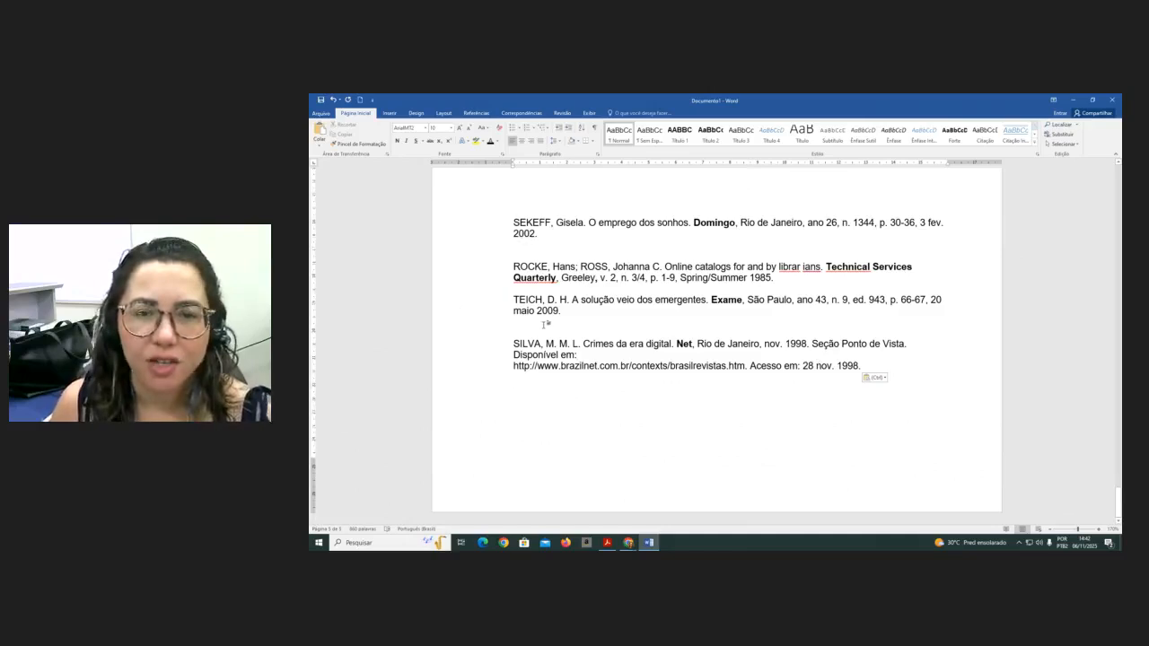
{"action": "scroll", "coordinate": [544, 325], "scroll_direction": "up", "scroll_amount": 2}
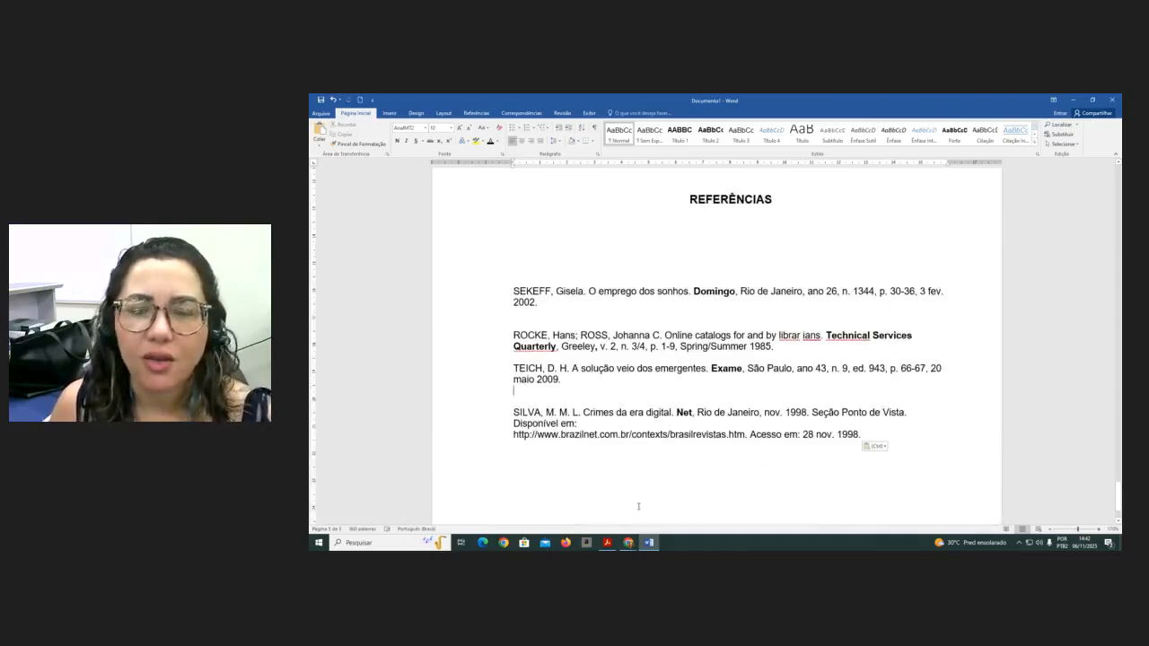
{"action": "left_click_drag", "start_coordinate": [515, 279], "coordinate": [718, 468]}
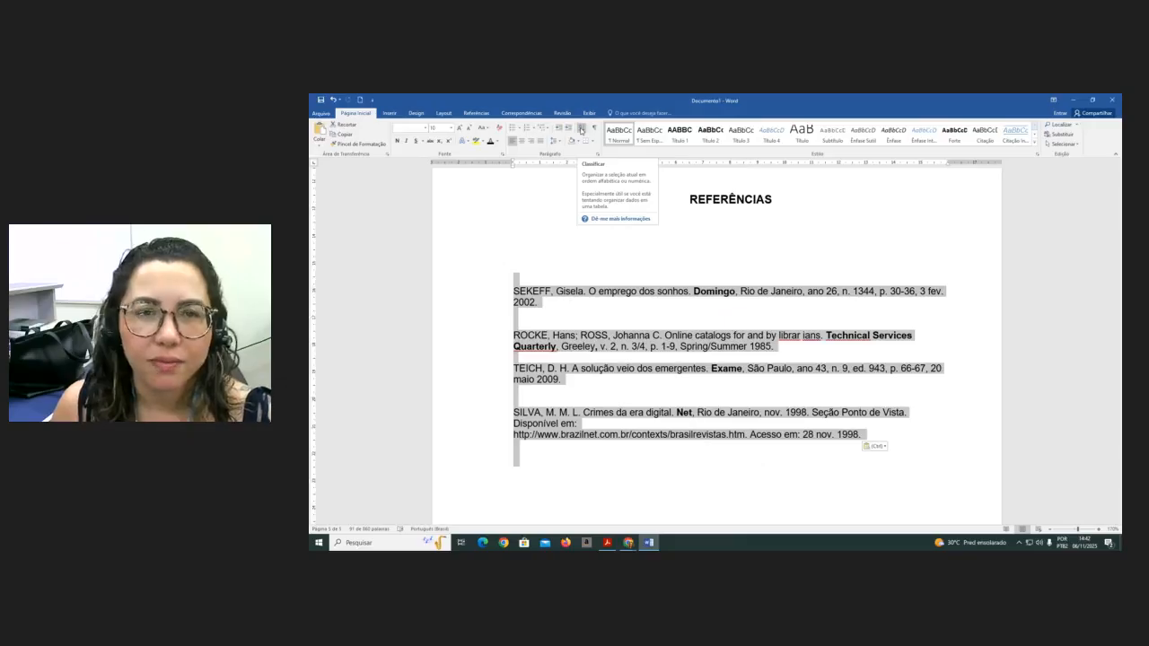
{"action": "left_click", "coordinate": [581, 130]}
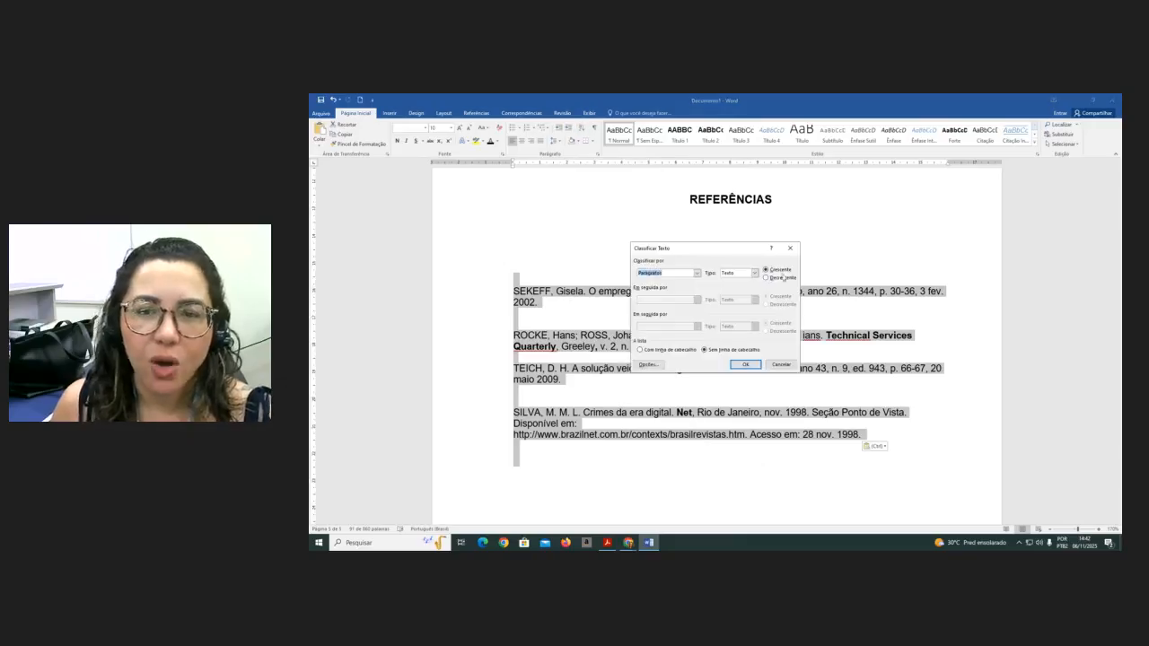
{"action": "left_click", "coordinate": [744, 365]}
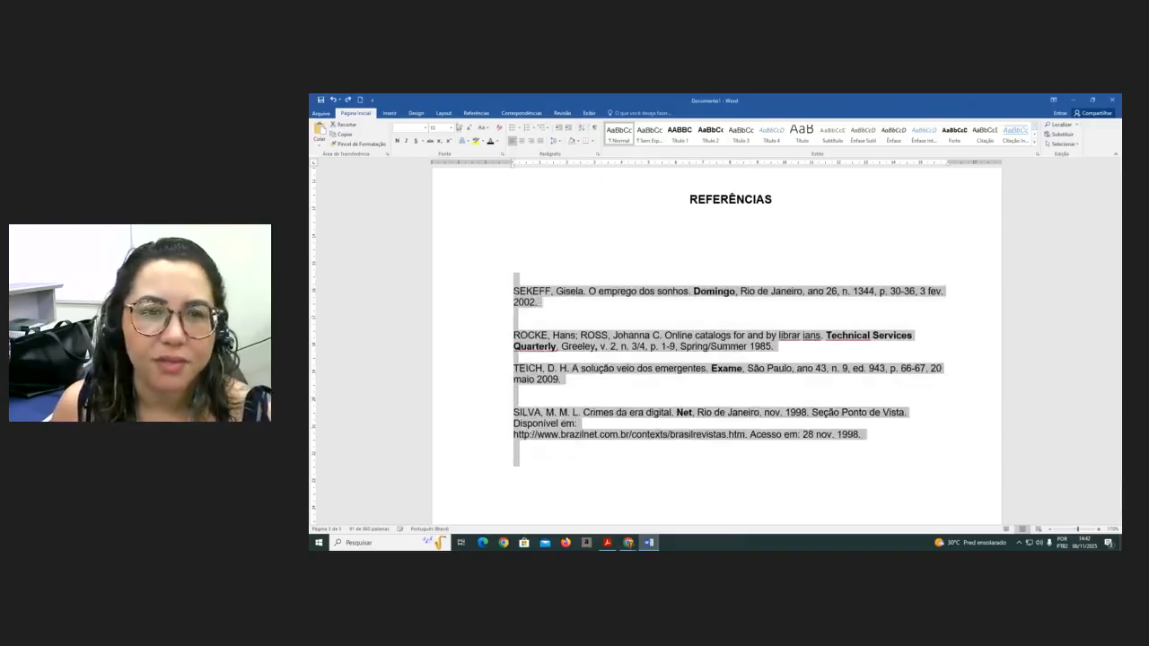
- Show formatting marks and join the broken line after "Disponível em:" in the SILVA reference
{"action": "left_click", "coordinate": [595, 129]}
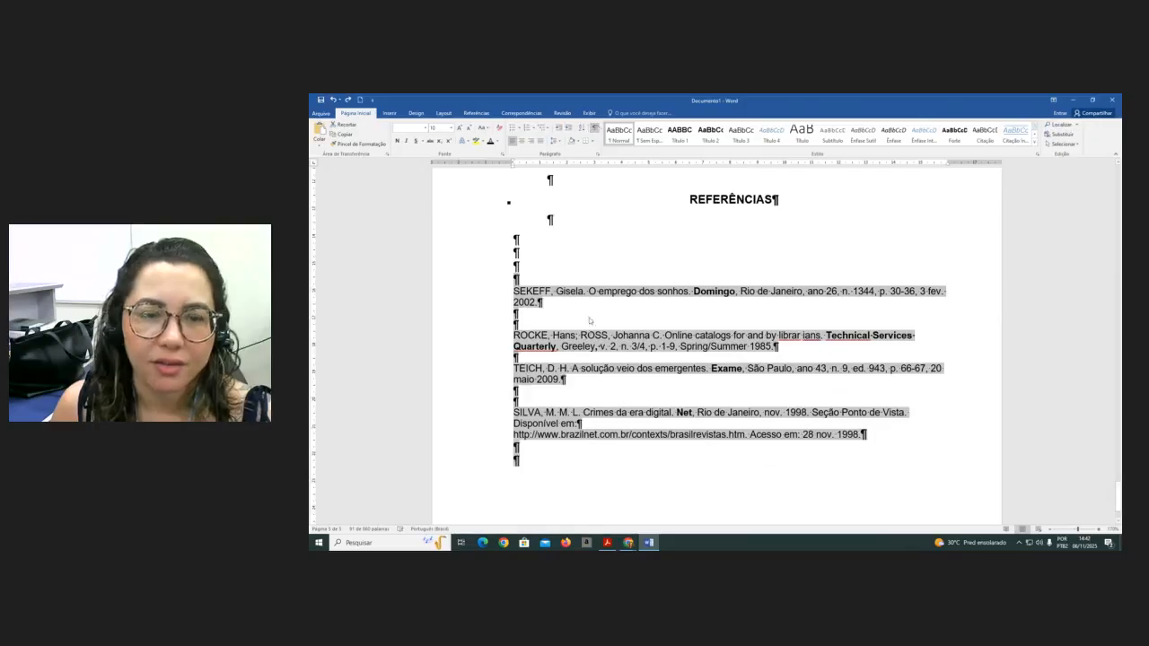
{"action": "left_click", "coordinate": [590, 433]}
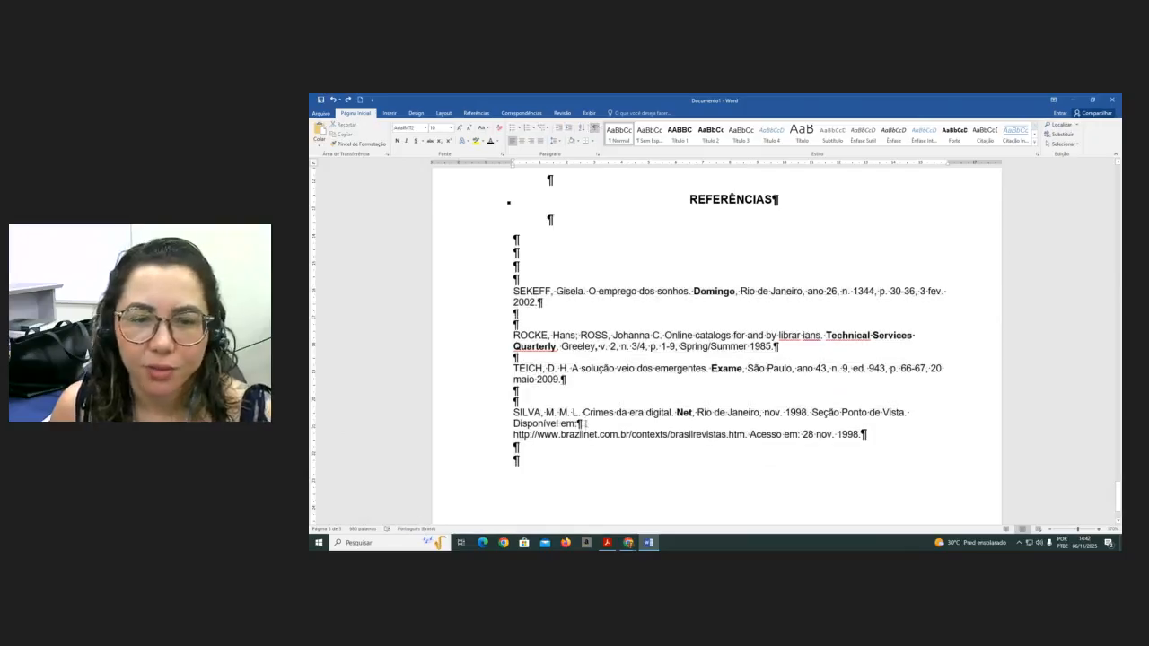
{"action": "key", "text": "Delete"}
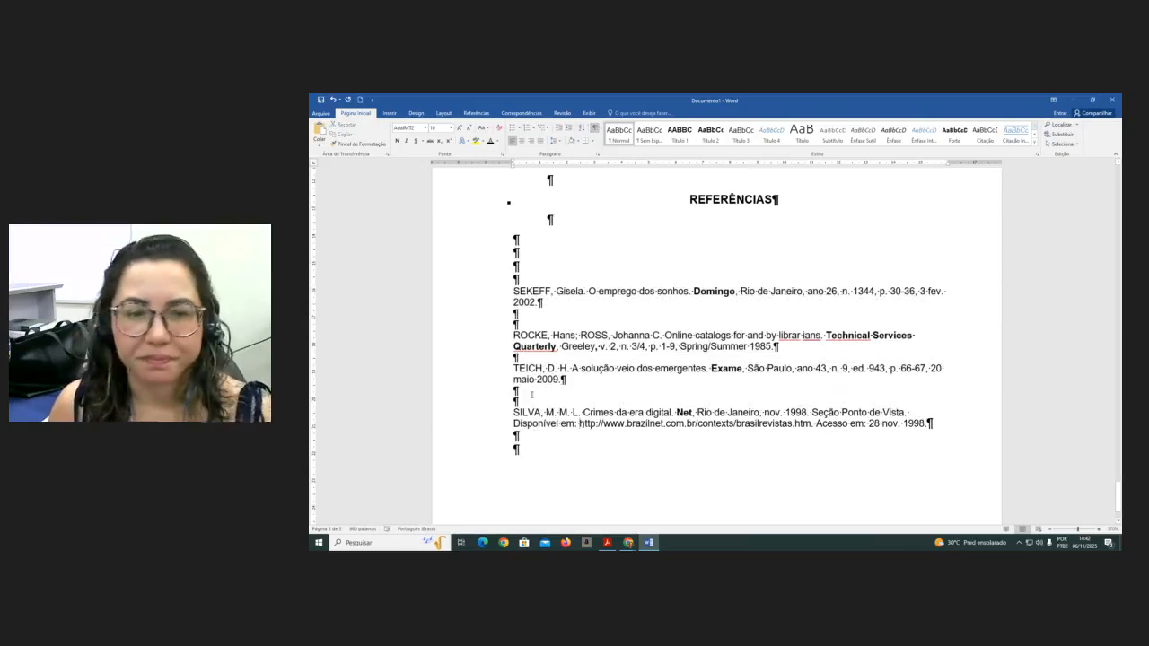
- Sort the selected references alphabetically by paragraphs in ascending order
{"action": "left_click_drag", "start_coordinate": [471, 285], "coordinate": [563, 446]}
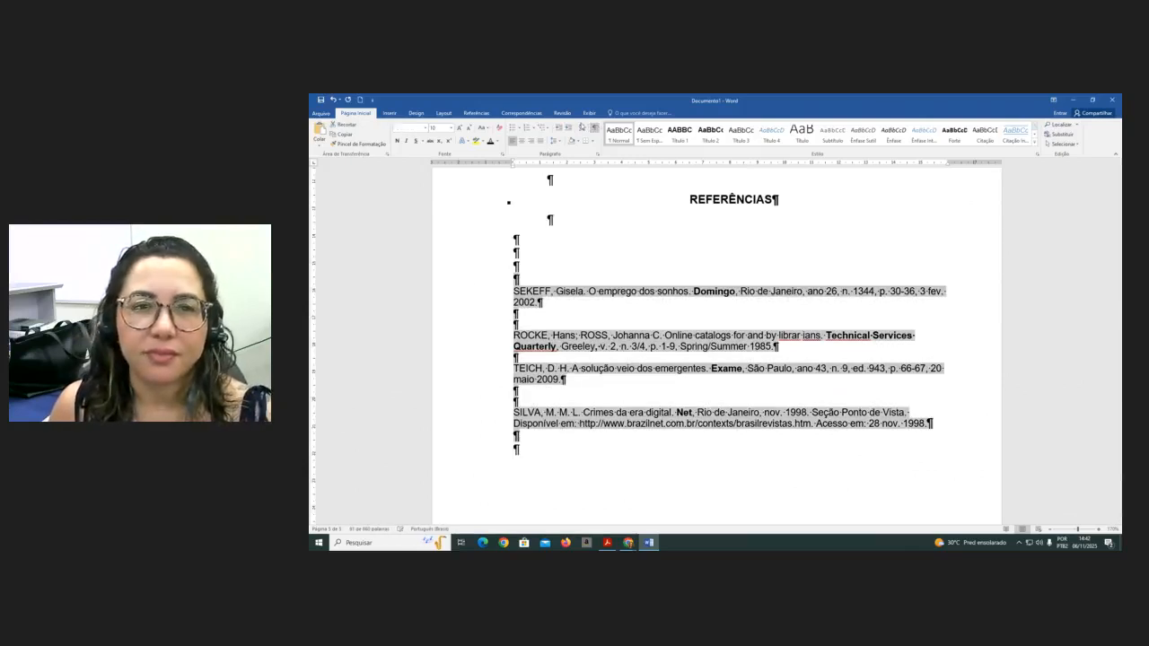
{"action": "left_click", "coordinate": [582, 129]}
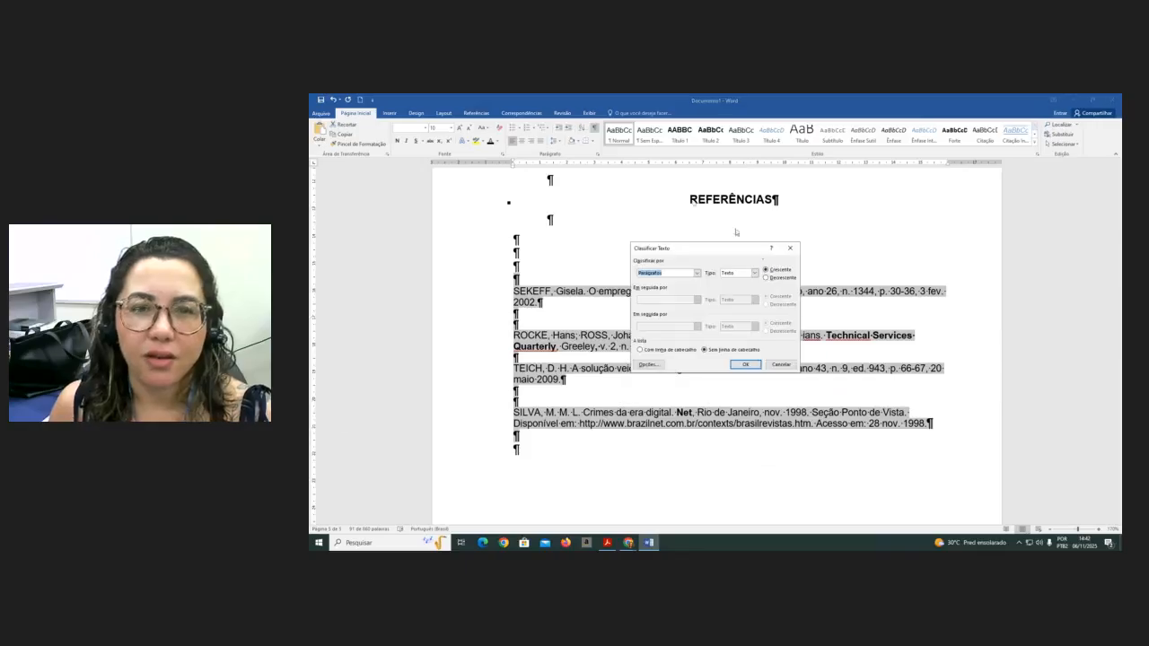
{"action": "left_click", "coordinate": [745, 365]}
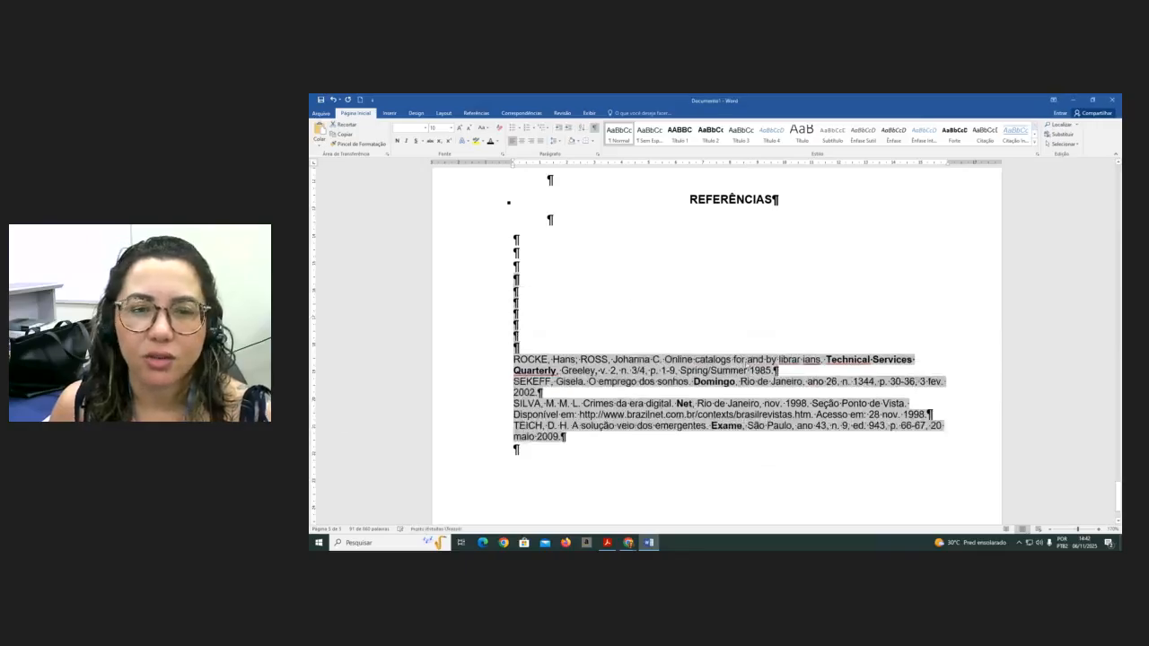
- Delete the extra empty paragraphs between the REFERÊNCIAS heading and the first reference
{"action": "left_click", "coordinate": [555, 280]}
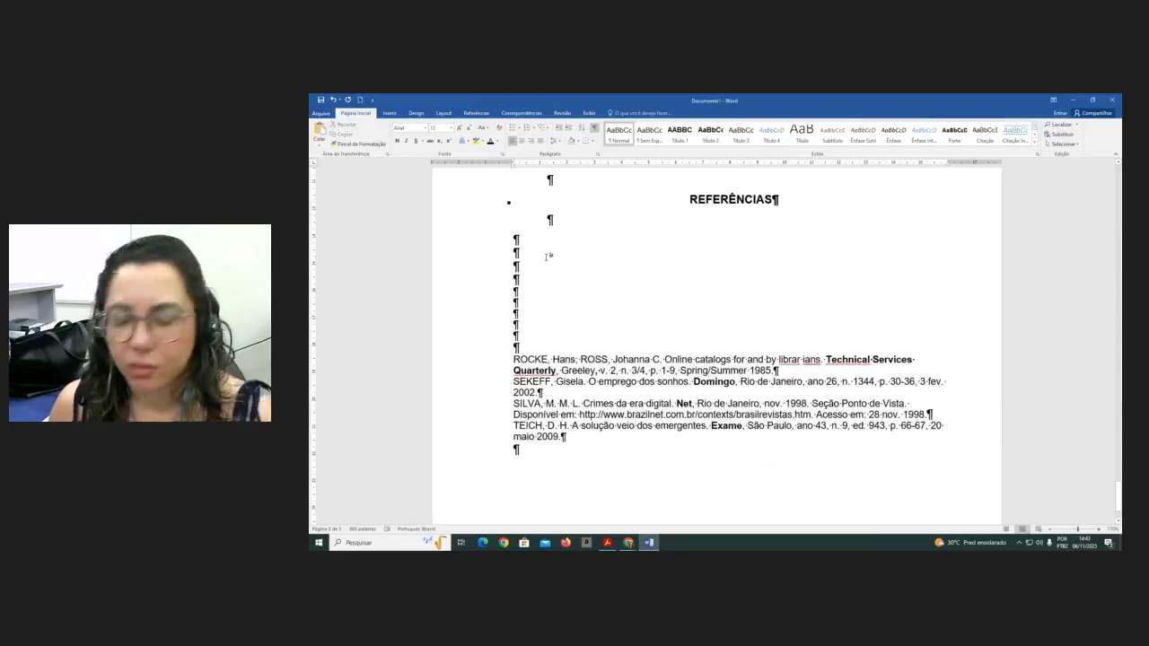
{"action": "key", "text": "Delete"}
{"action": "key", "text": "Delete"}
{"action": "key", "text": "Delete"}
{"action": "key", "text": "Delete"}
{"action": "key", "text": "Delete"}
{"action": "key", "text": "Delete"}
{"action": "key", "text": "Delete"}
{"action": "key", "text": "Delete"}
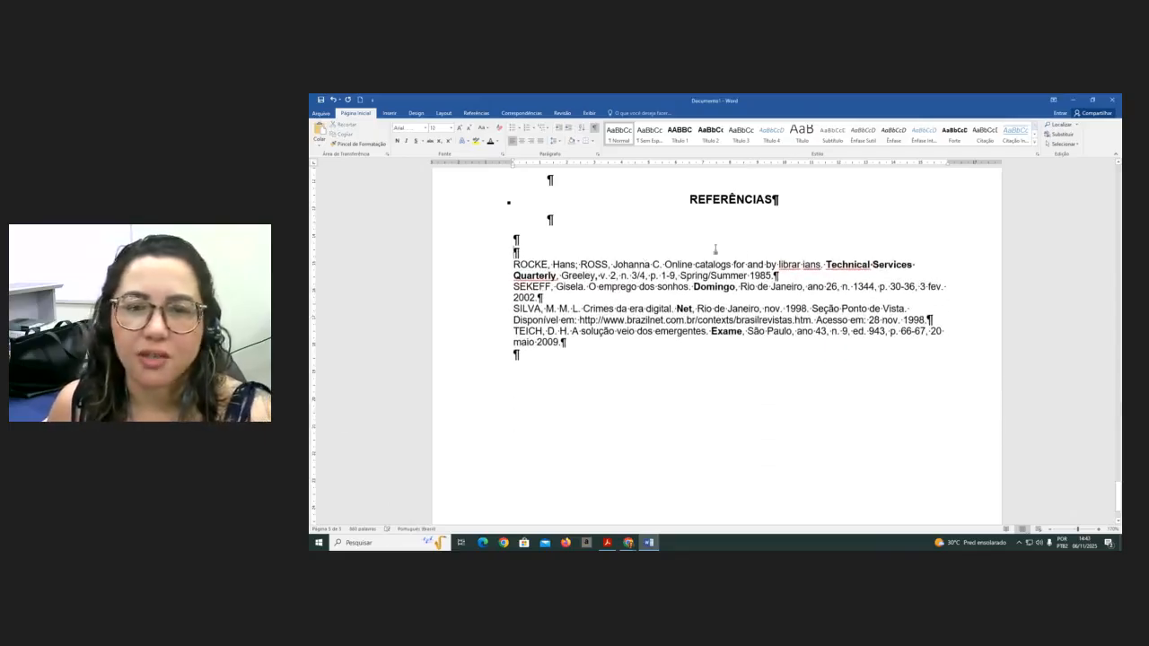
- Insert a blank line after each reference to separate the ROCKE, SEKEFF, SILVA and TEICH entries
{"action": "left_click", "coordinate": [788, 280]}
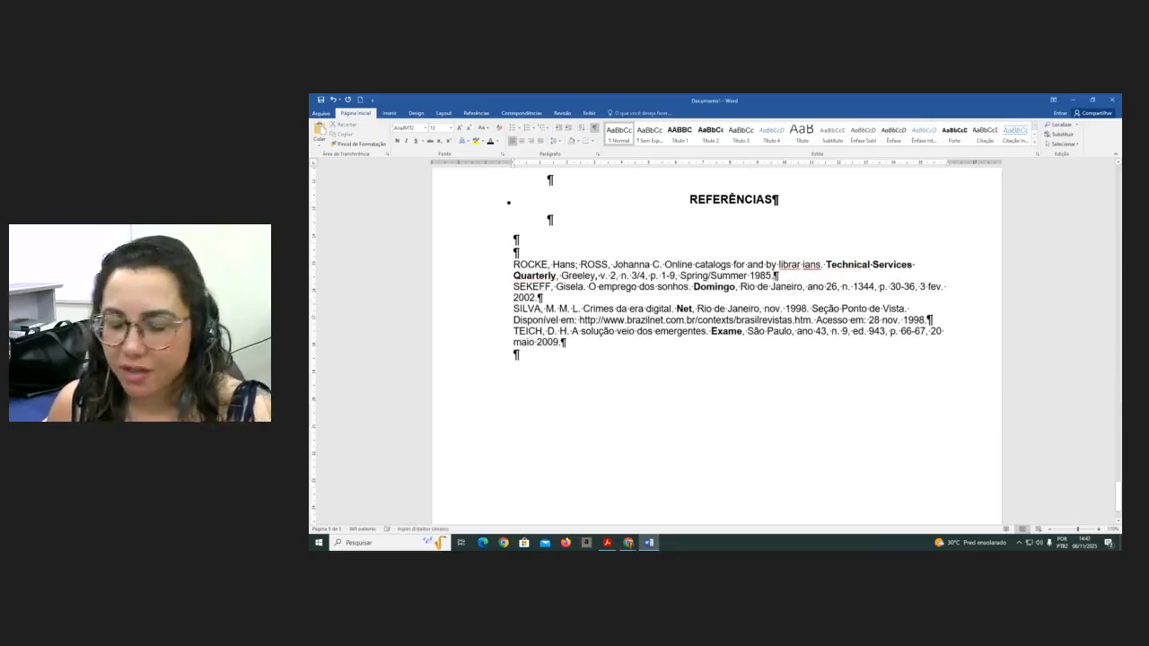
{"action": "key", "text": "Return"}
{"action": "left_click", "coordinate": [556, 308]}
{"action": "key", "text": "Return"}
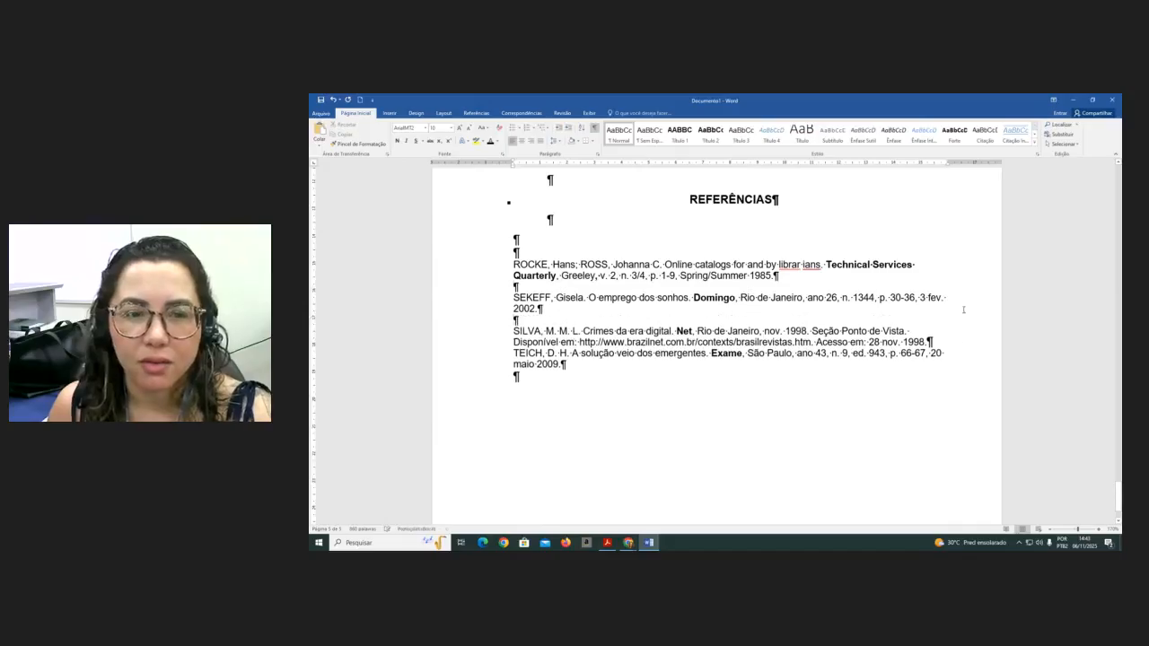
{"action": "left_click", "coordinate": [945, 342]}
{"action": "key", "text": "Return"}
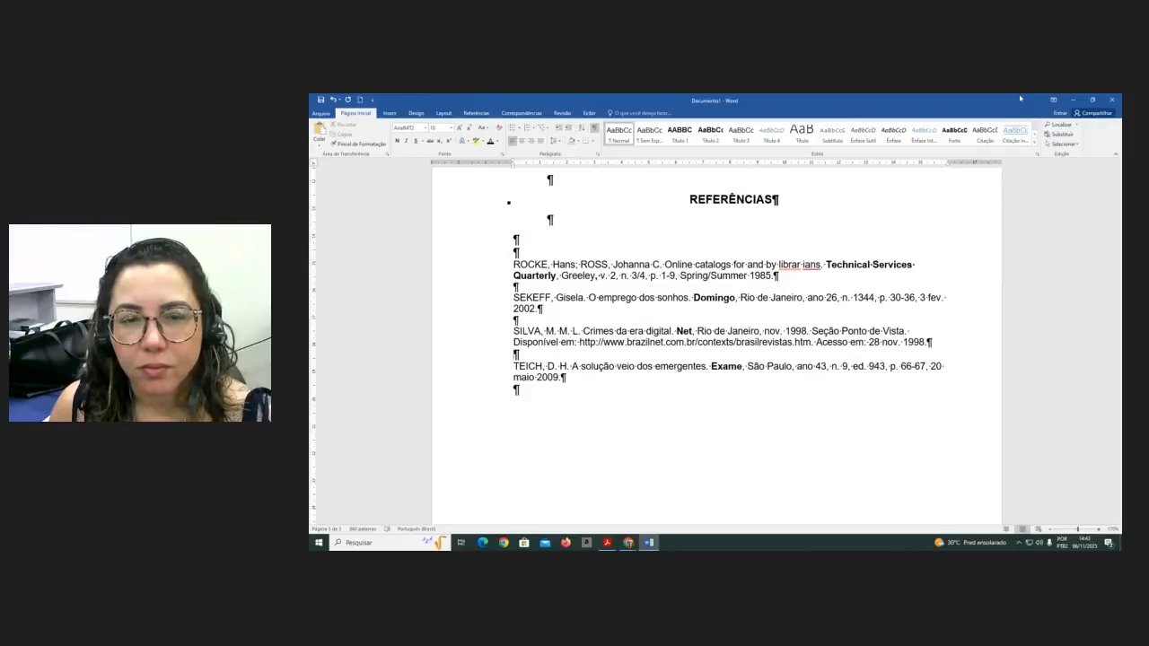
{"action": "left_click", "coordinate": [524, 390]}
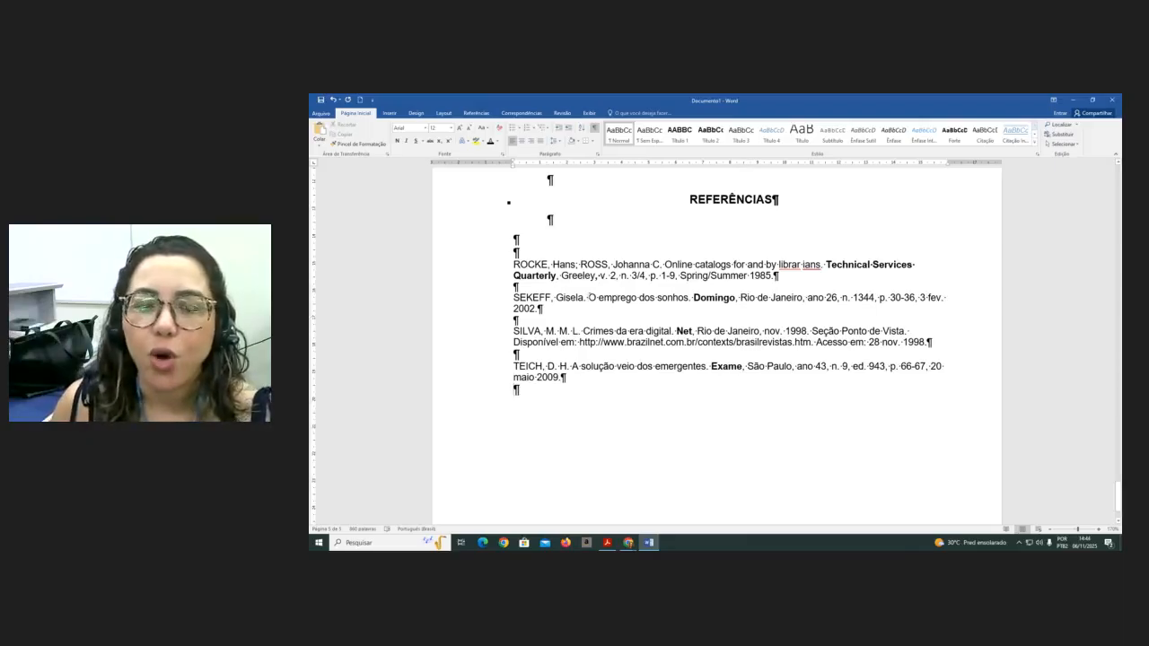
- Join "librar ians" into "librarians" in the ROCKE reference title
{"action": "left_click_drag", "start_coordinate": [589, 297], "coordinate": [556, 298]}
{"action": "left_click", "coordinate": [585, 303]}
{"action": "double_click", "coordinate": [571, 298]}
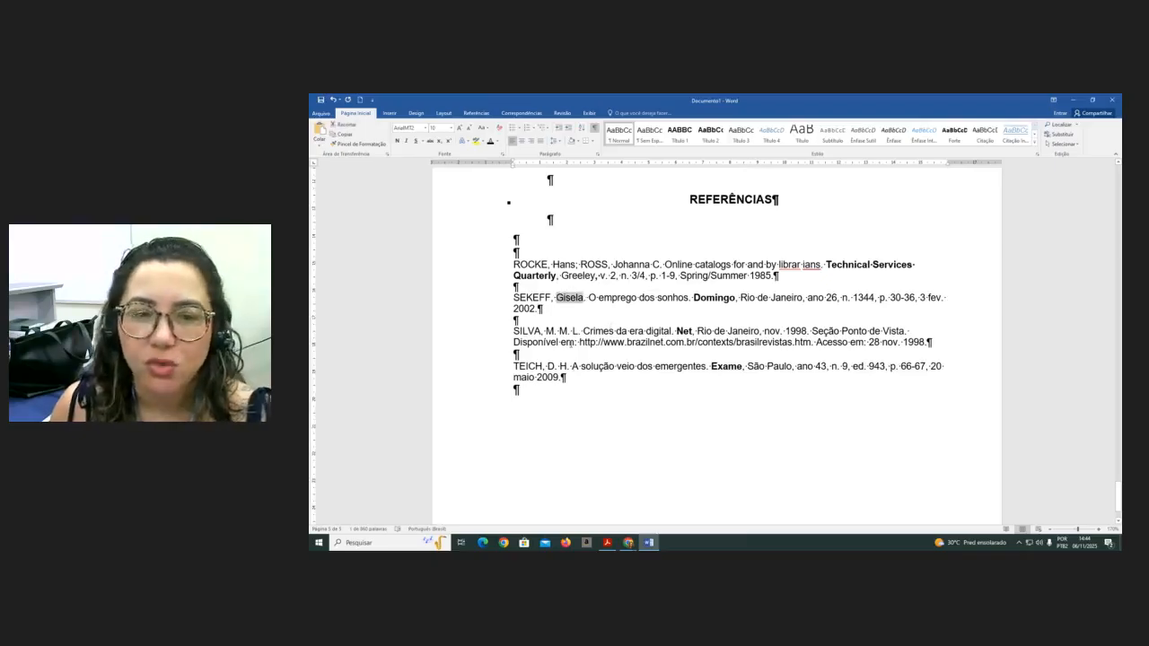
{"action": "left_click_drag", "start_coordinate": [583, 331], "coordinate": [545, 331]}
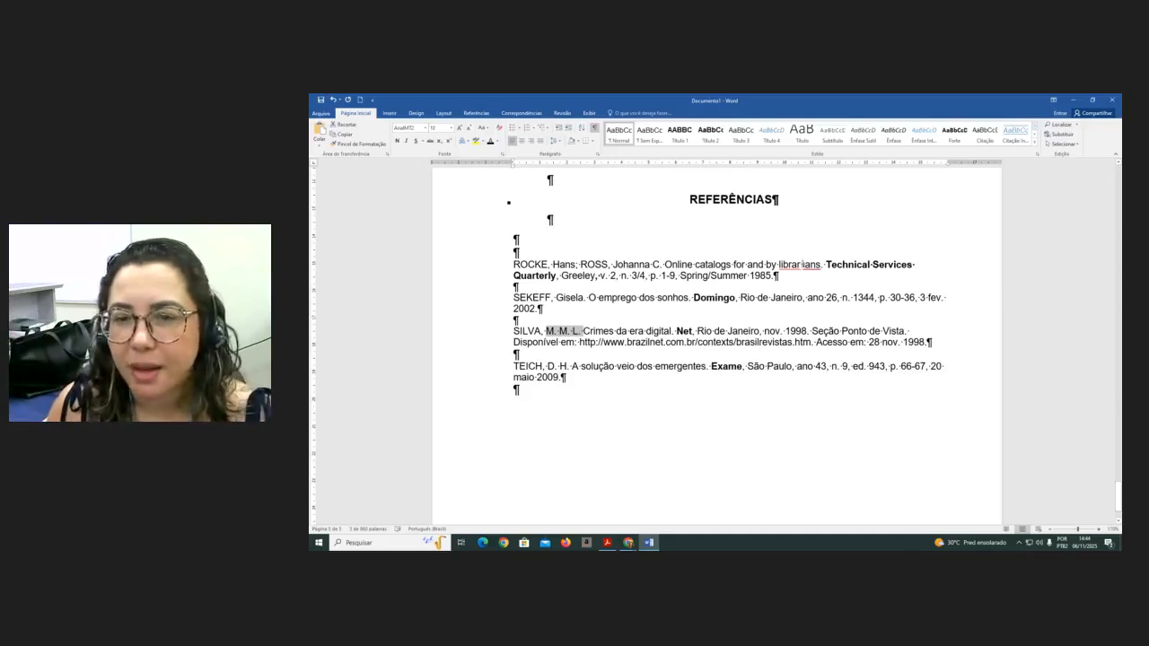
{"action": "left_click", "coordinate": [803, 264]}
{"action": "key", "text": "BackSpace"}
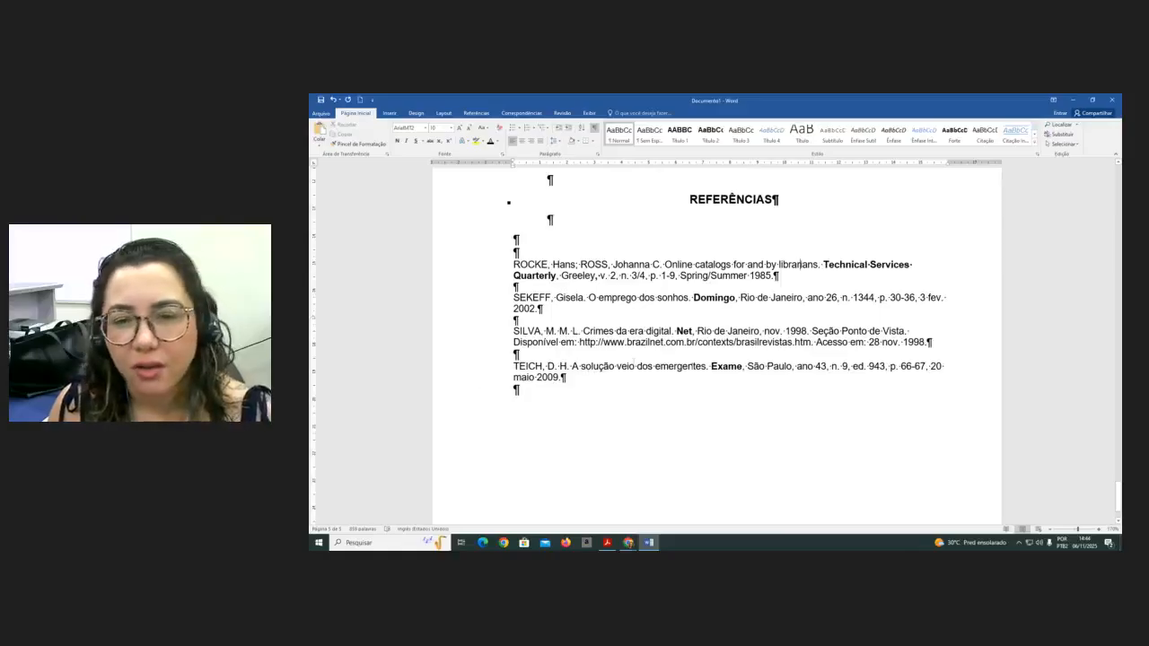
- Replace "São Paulo" with "[s.l.]" in the TEICH reference
{"action": "left_click_drag", "start_coordinate": [793, 366], "coordinate": [749, 368]}
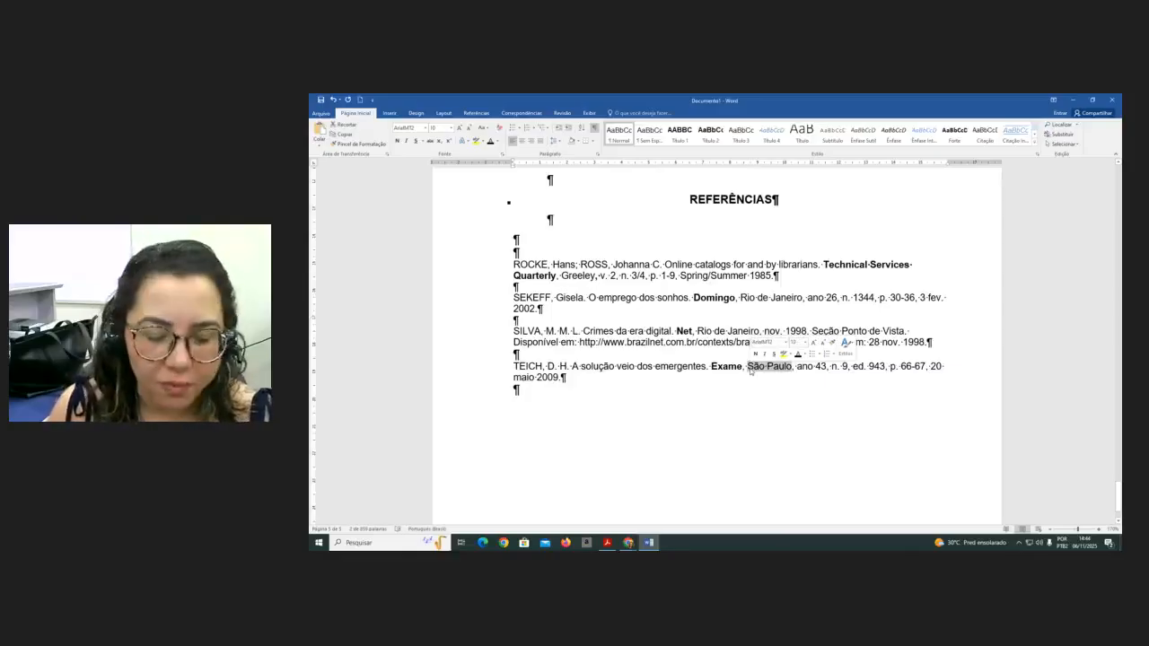
{"action": "key", "text": "Delete"}
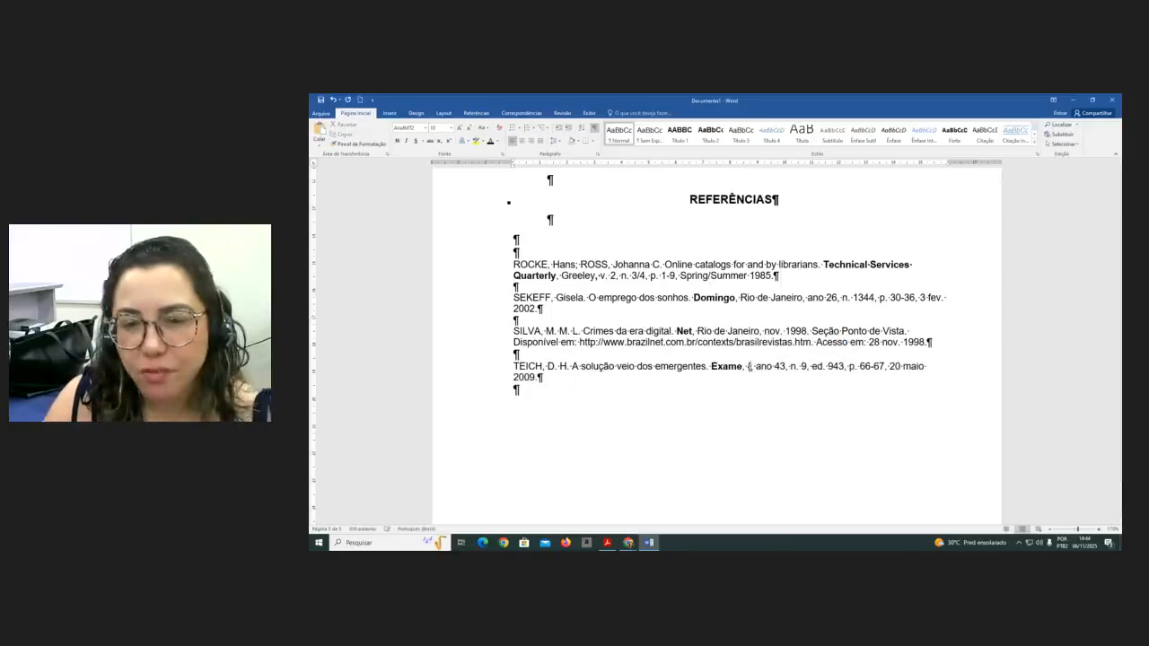
{"action": "type", "text": "["}
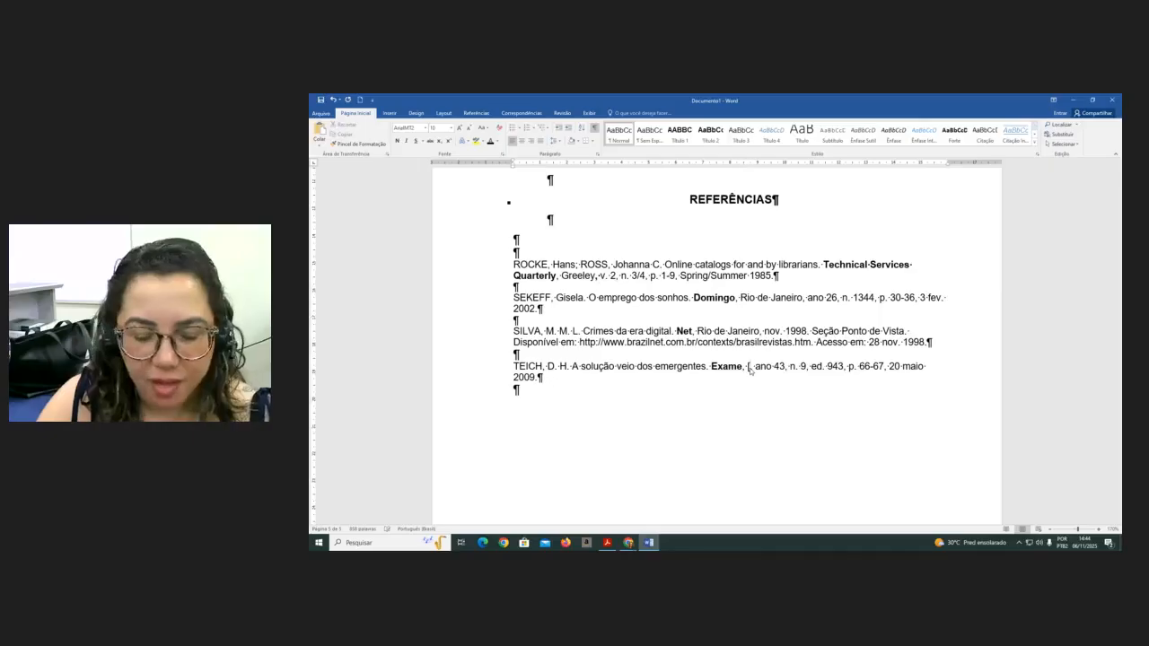
{"action": "type", "text": "s.l"}
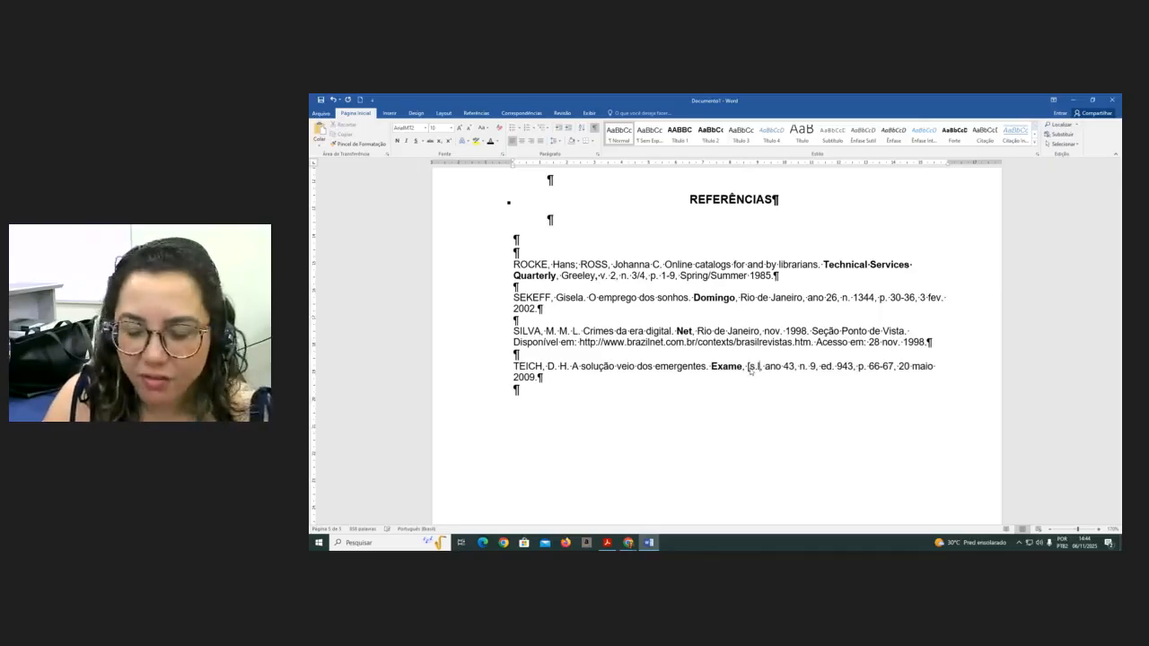
{"action": "type", "text": ".]"}
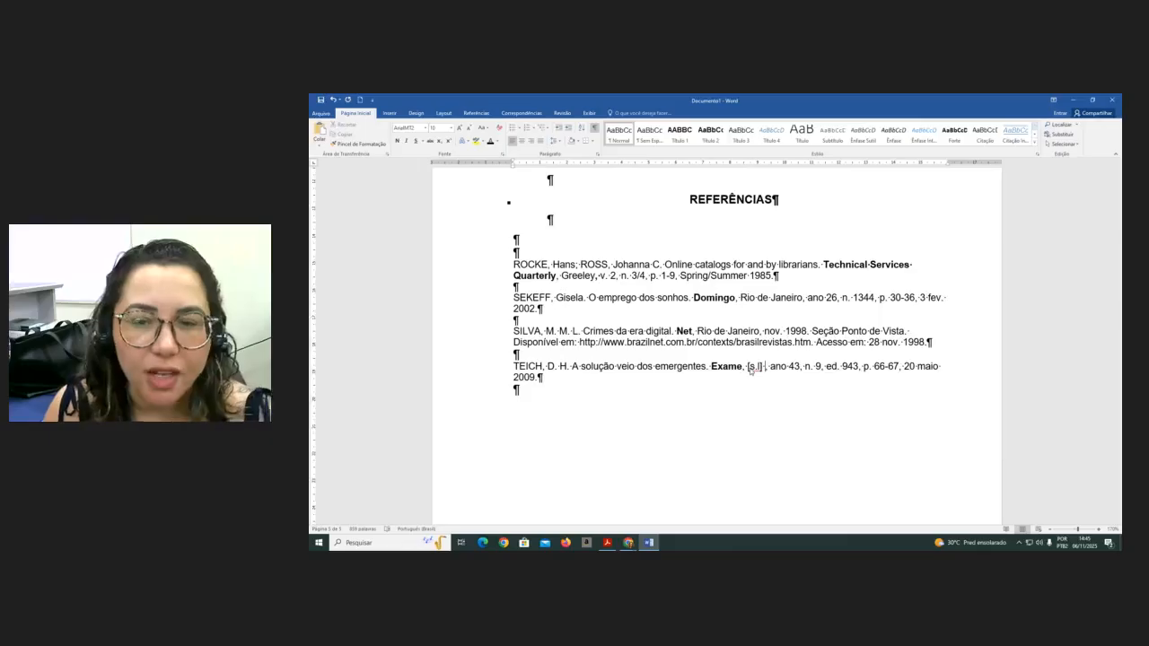
{"action": "key", "text": "Delete"}
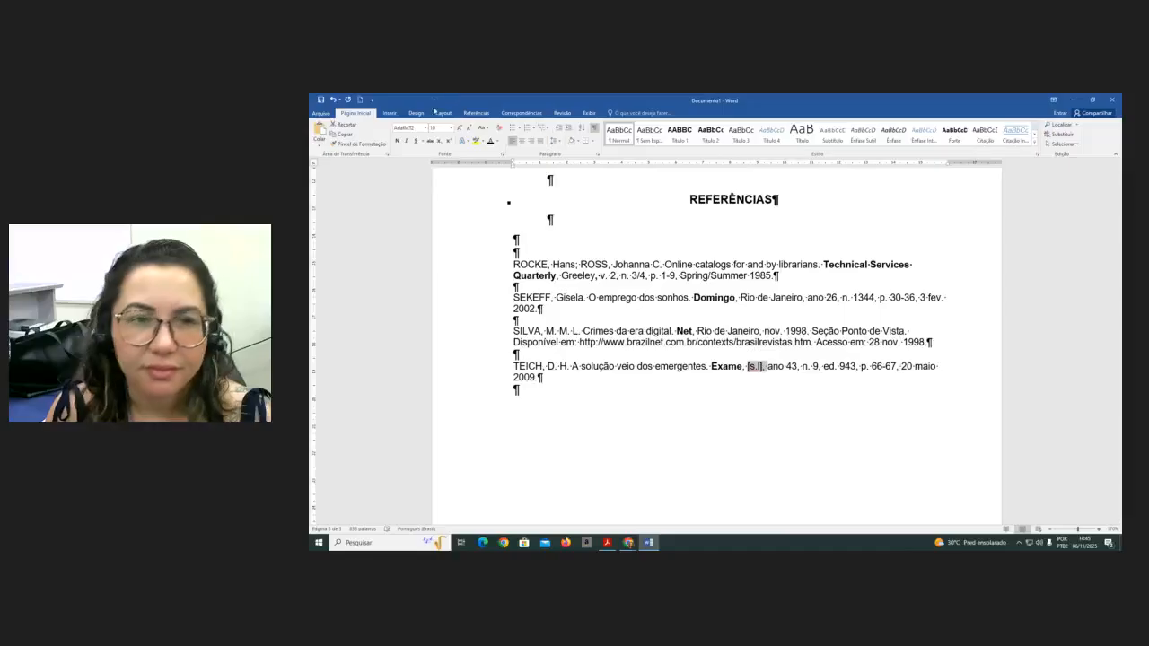
- Italicize and correct the "[s.l.]" abbreviation in the TEICH reference, then hide formatting marks
{"action": "key", "text": "ctrl+i"}
{"action": "left_click", "coordinate": [732, 442]}
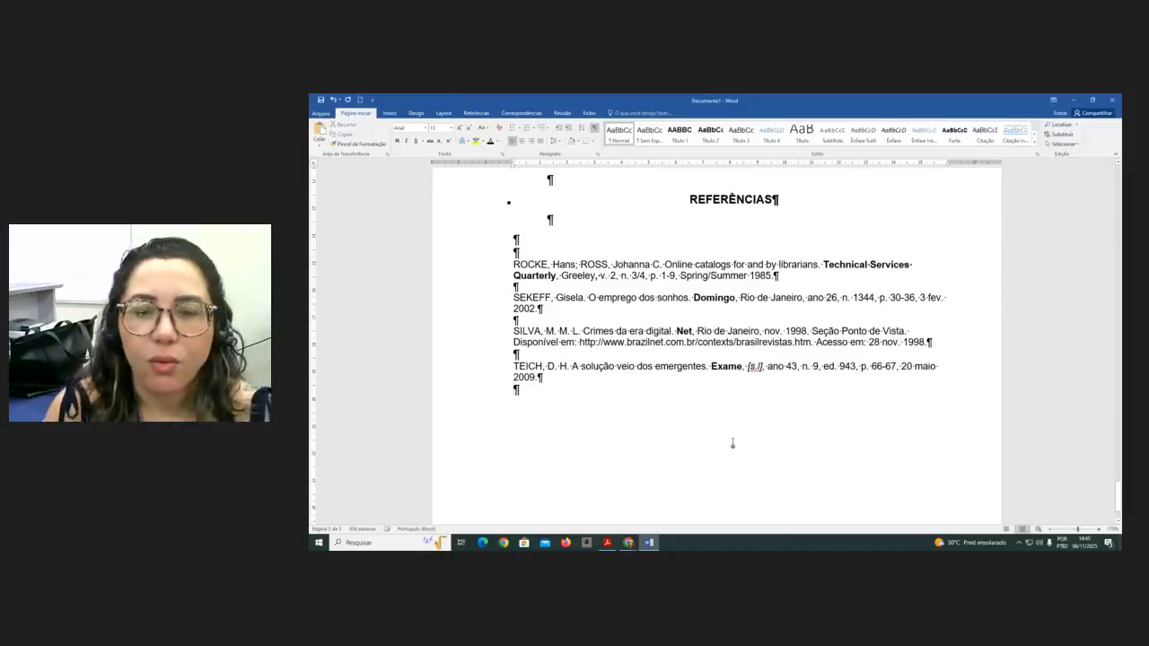
{"action": "left_click_drag", "start_coordinate": [767, 367], "coordinate": [748, 367]}
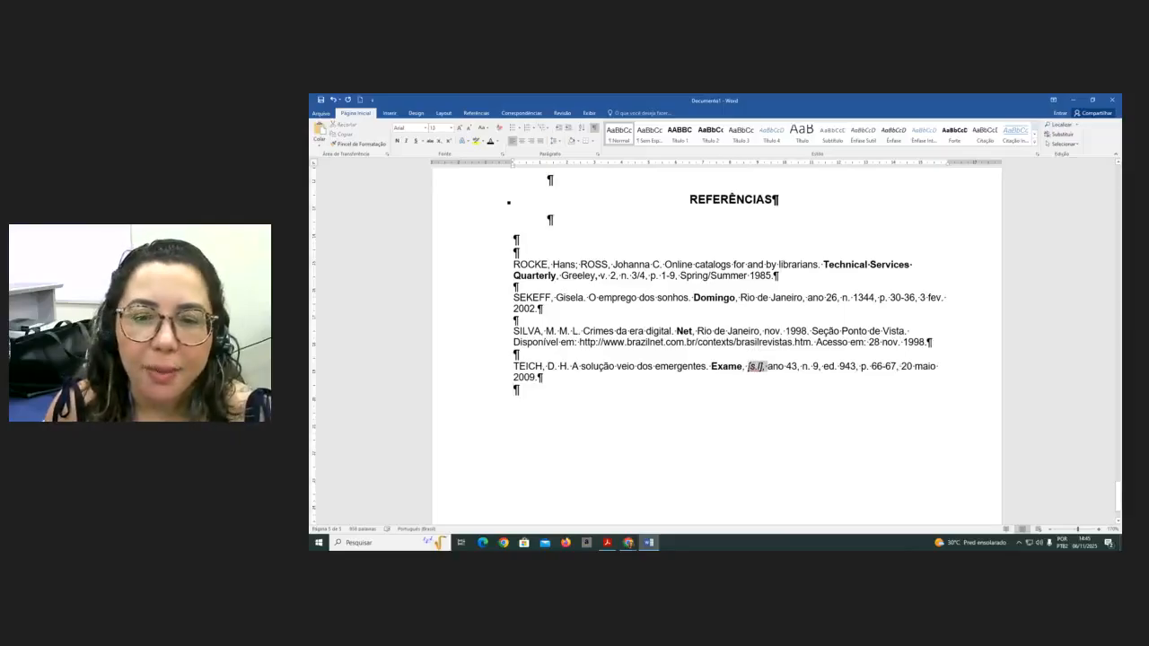
{"action": "left_click", "coordinate": [404, 141]}
{"action": "left_click", "coordinate": [761, 367]}
{"action": "left_click_drag", "start_coordinate": [763, 367], "coordinate": [748, 368]}
{"action": "left_click", "coordinate": [407, 141]}
{"action": "left_click", "coordinate": [728, 519]}
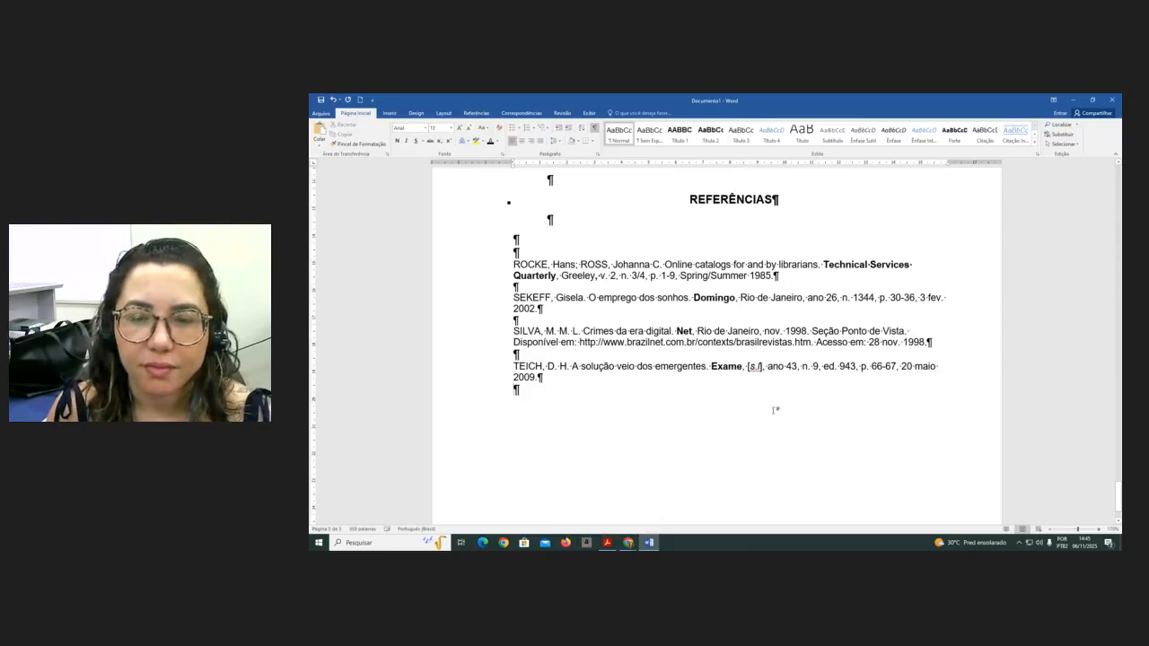
{"action": "double_click", "coordinate": [760, 367]}
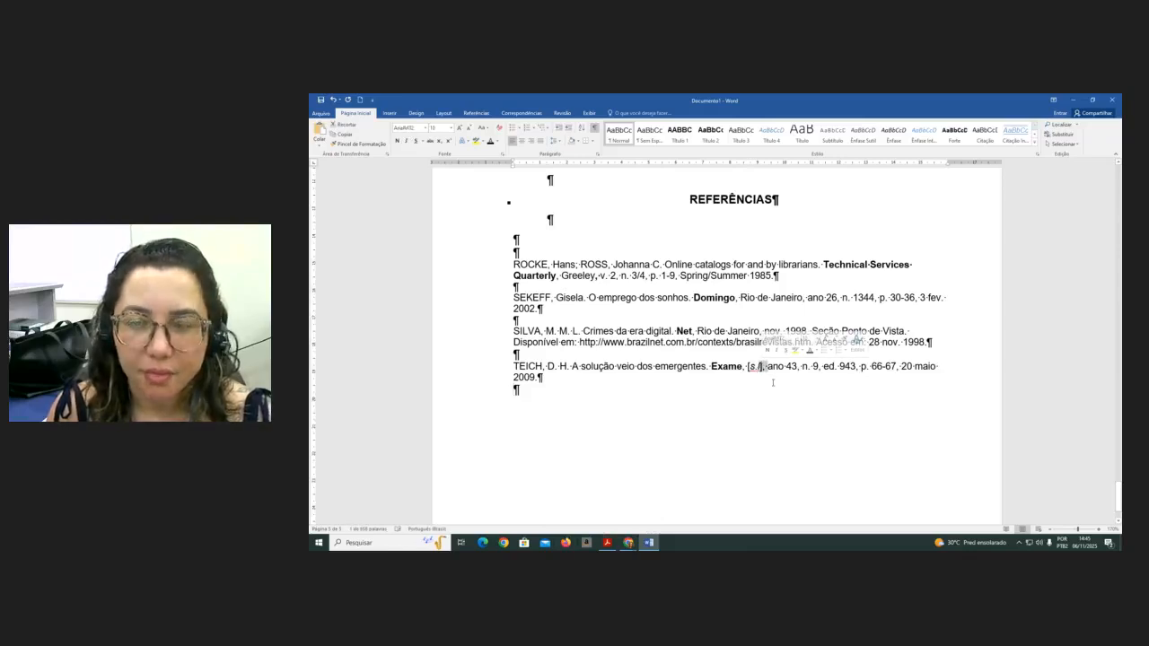
{"action": "key", "text": "Left"}
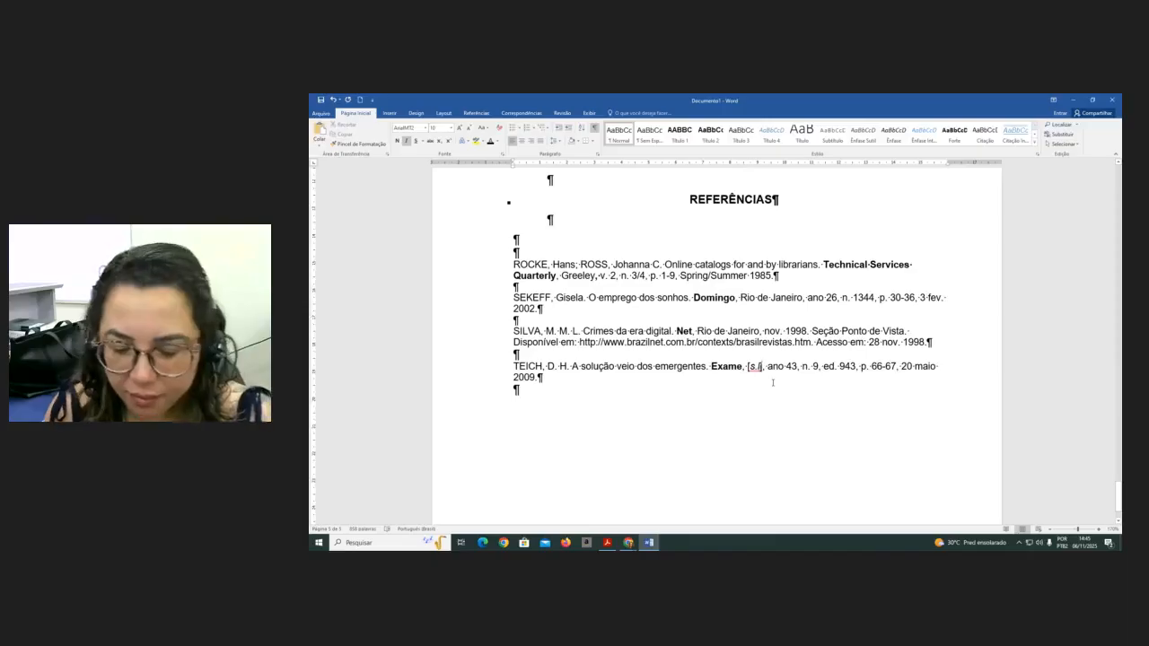
{"action": "type", "text": "."}
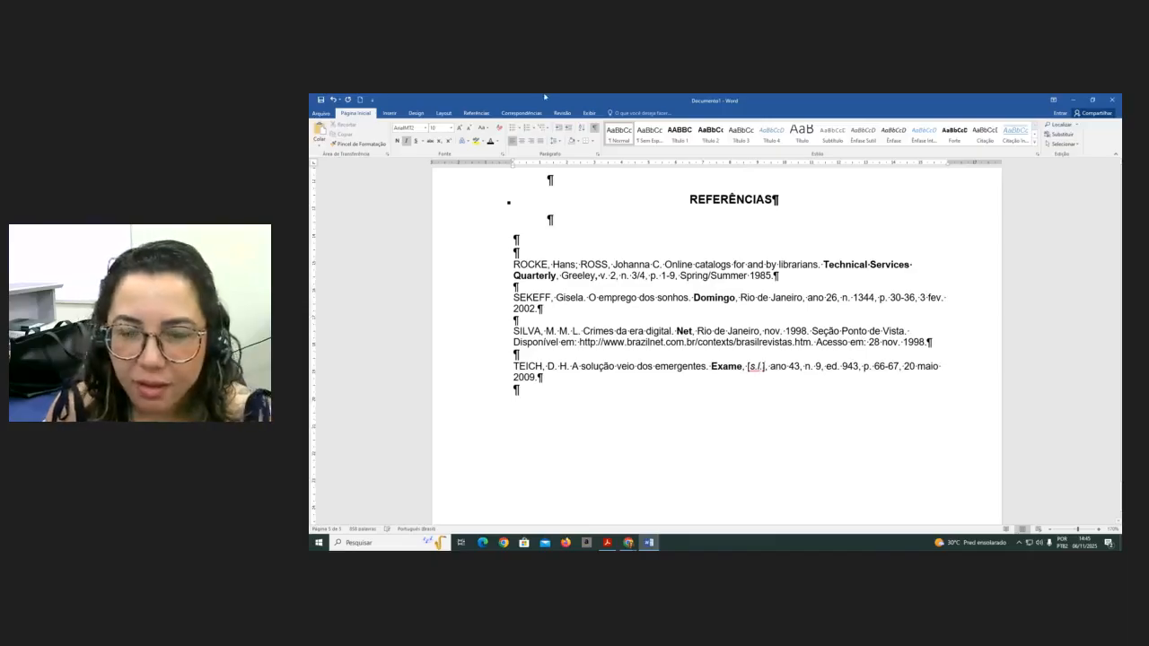
{"action": "left_click", "coordinate": [594, 127]}
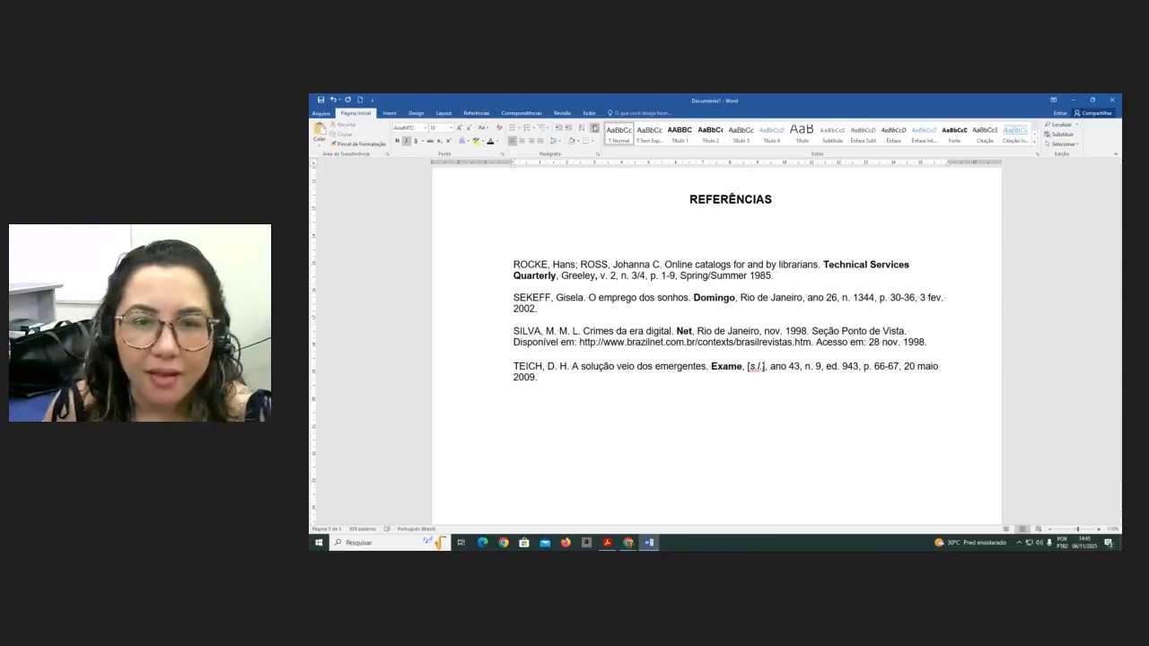
- Insert "et al." after the authors in the SILVA reference and italicize it
{"action": "left_click", "coordinate": [760, 419]}
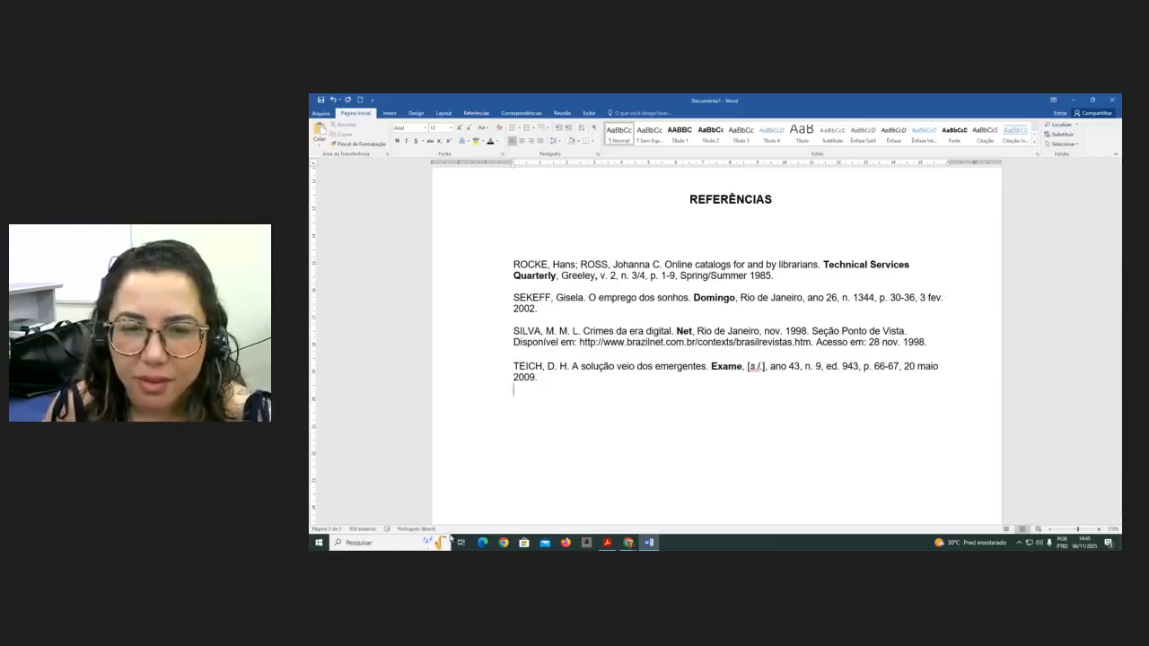
{"action": "scroll", "coordinate": [477, 472], "scroll_direction": "up", "scroll_amount": 3}
{"action": "scroll", "coordinate": [477, 473], "scroll_direction": "up", "scroll_amount": 1}
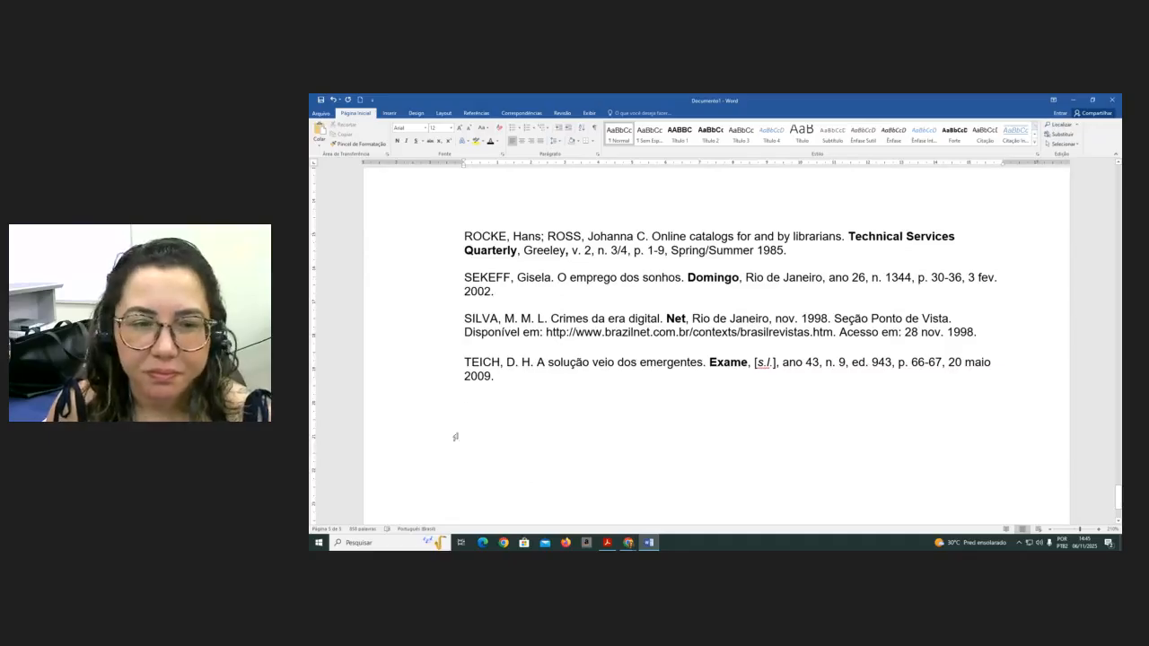
{"action": "left_click", "coordinate": [547, 319]}
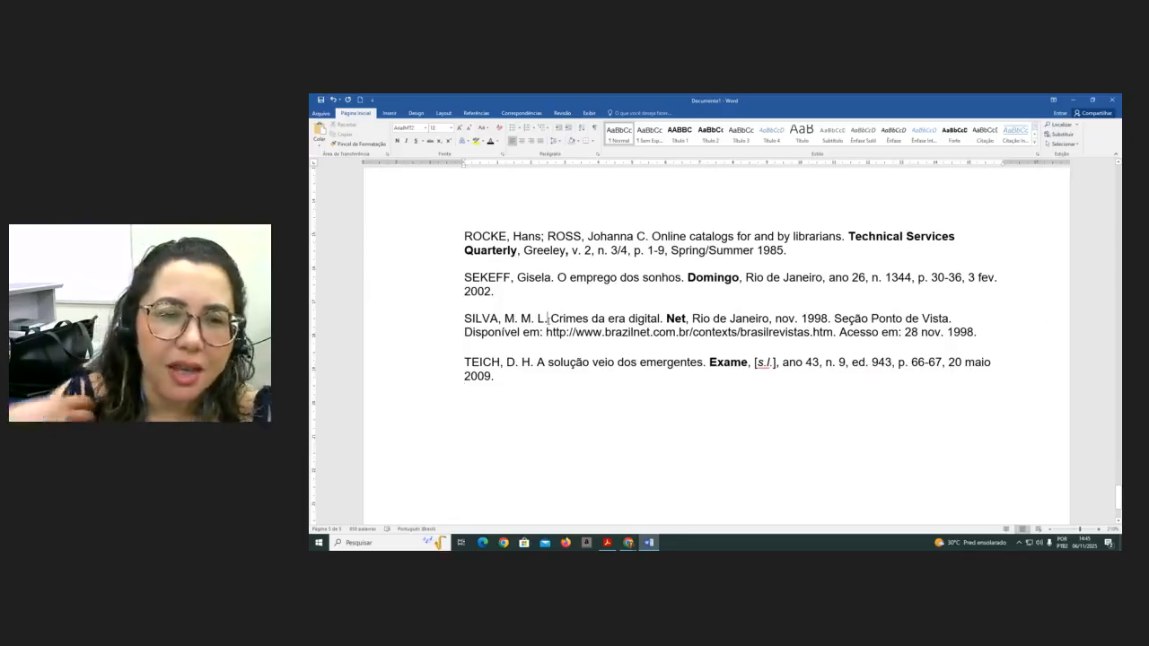
{"action": "type", "text": ","}
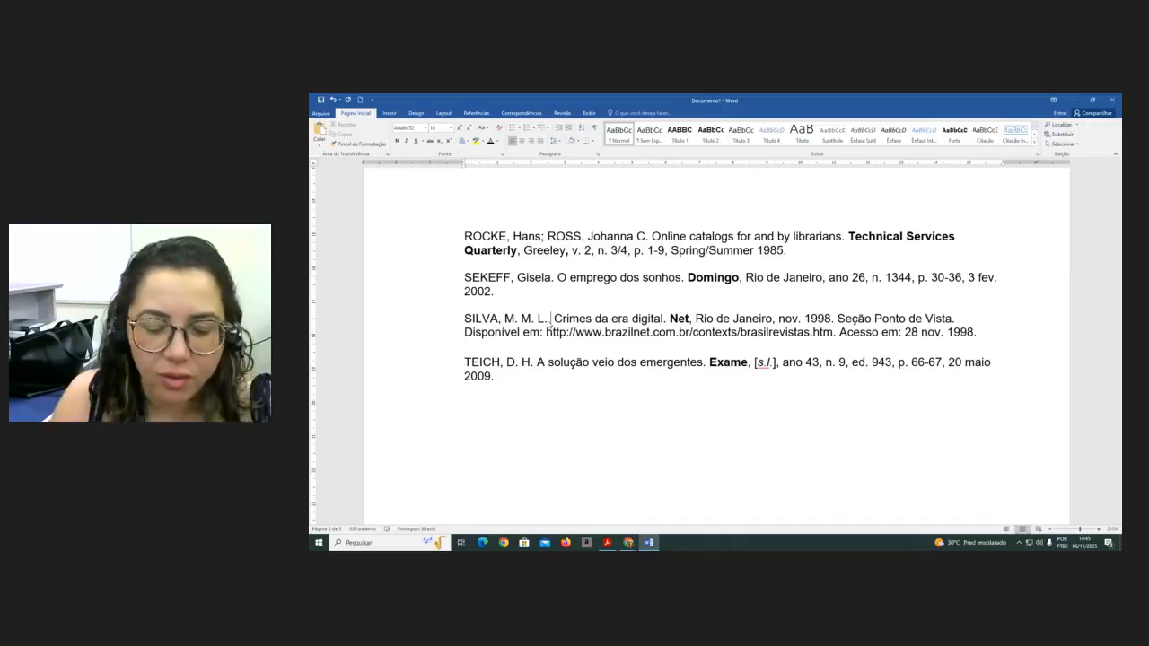
{"action": "type", "text": "et"}
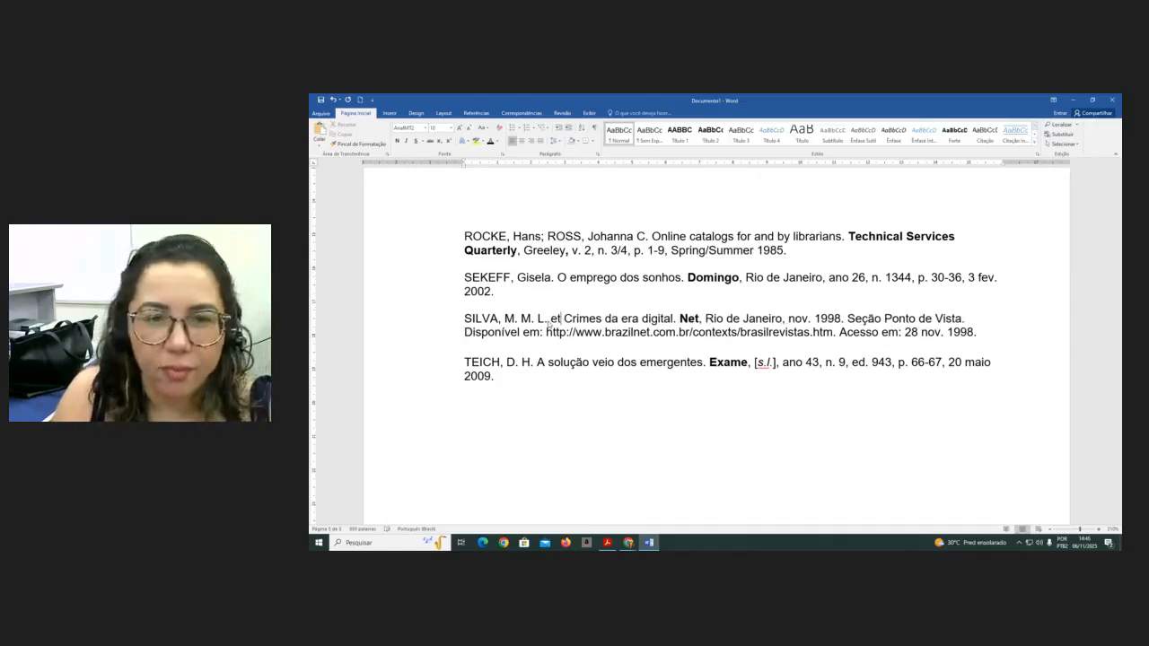
{"action": "type", "text": ". a"}
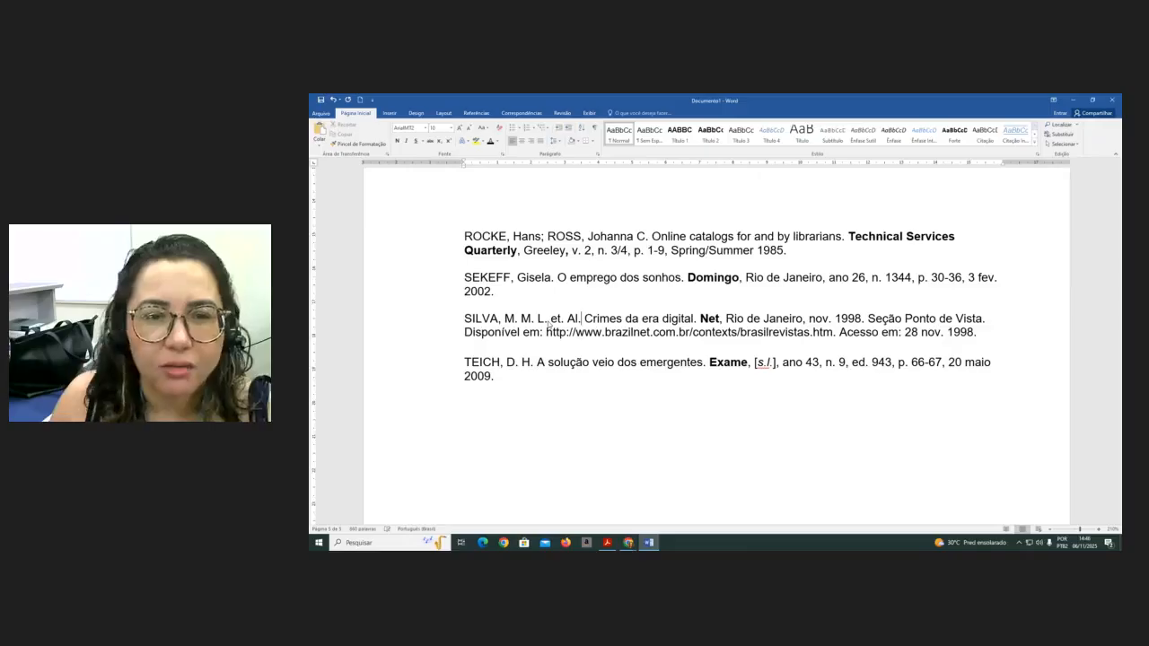
{"action": "key", "text": "ctrl+z"}
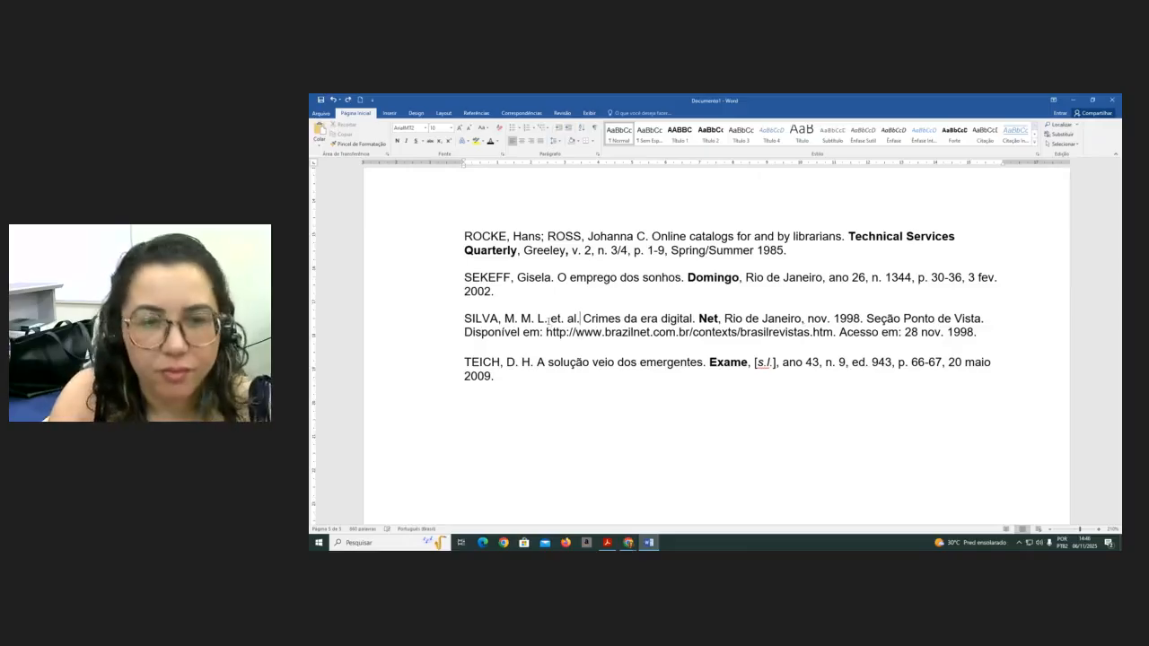
{"action": "left_click_drag", "start_coordinate": [582, 319], "coordinate": [551, 319]}
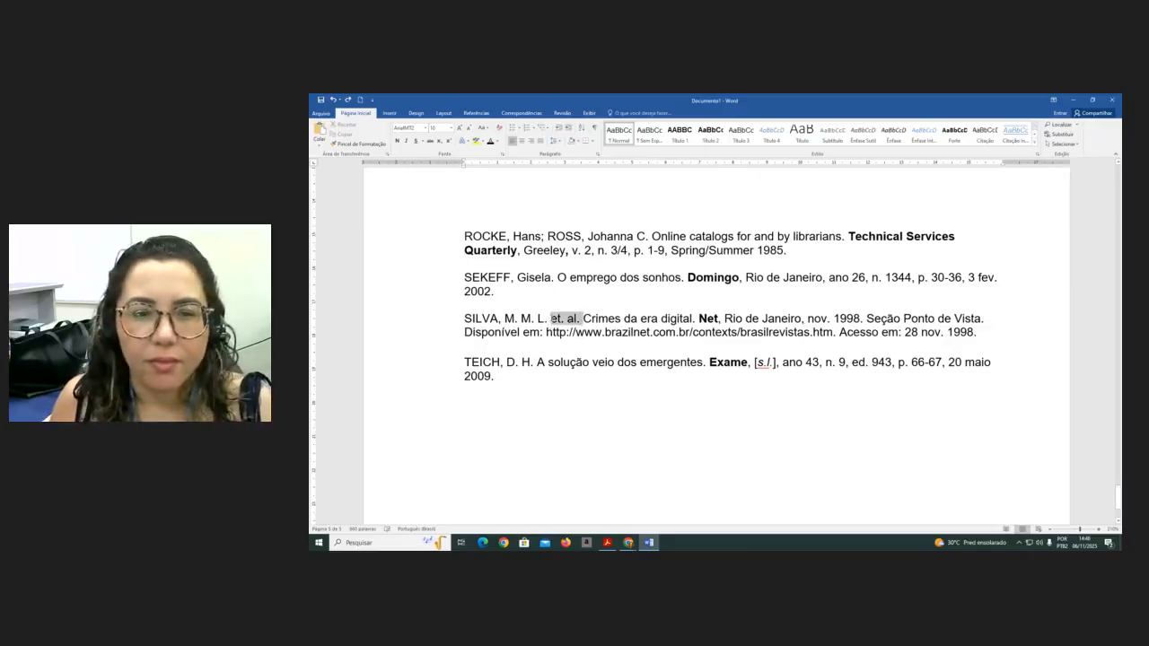
{"action": "left_click", "coordinate": [406, 140]}
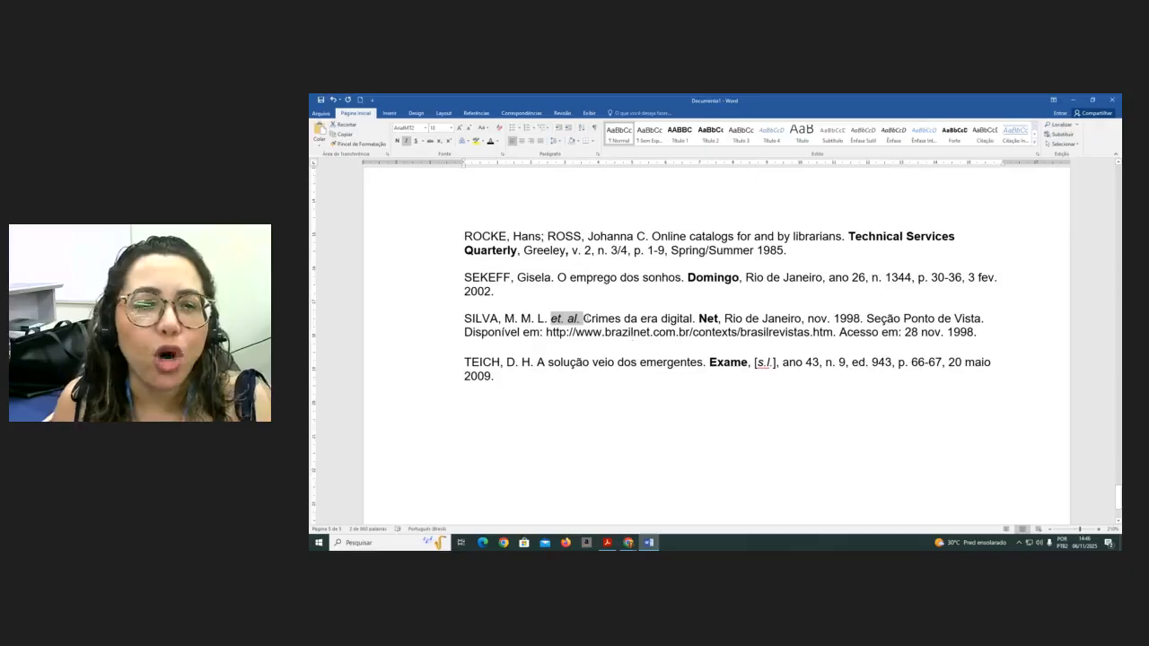
- Add an italic "et al." after Cruz in the (Cruz, 2024) citation before the references
{"action": "scroll", "coordinate": [691, 398], "scroll_direction": "up", "scroll_amount": 5}
{"action": "scroll", "coordinate": [690, 398], "scroll_direction": "down", "scroll_amount": 1}
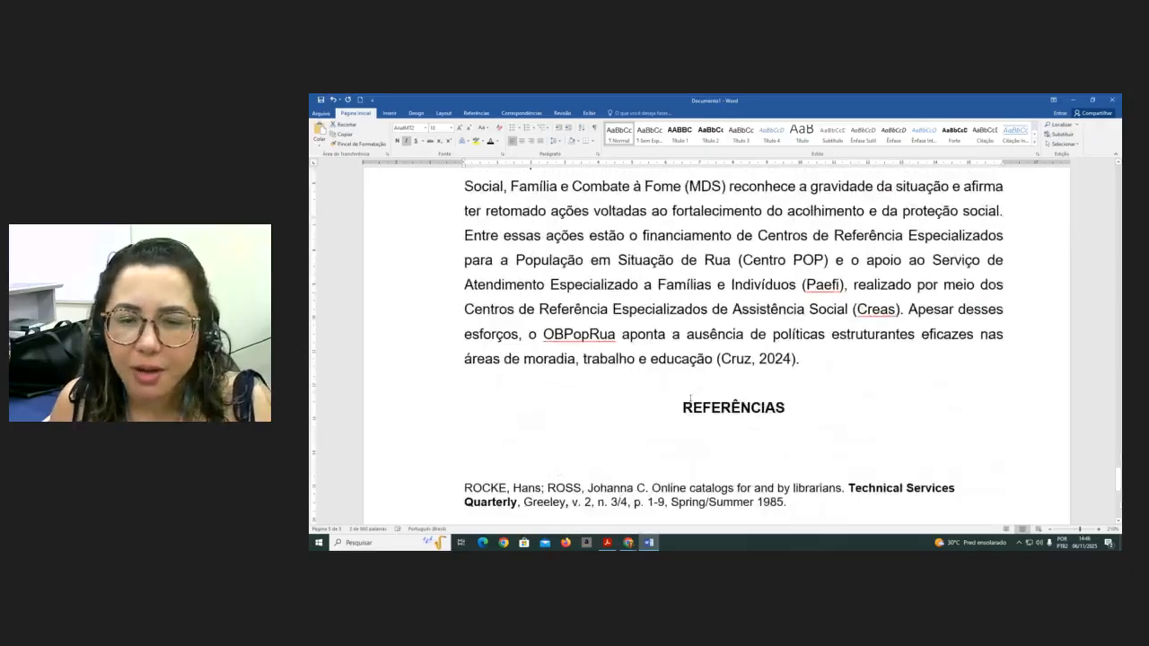
{"action": "left_click", "coordinate": [753, 359]}
{"action": "type", "text": "et al"}
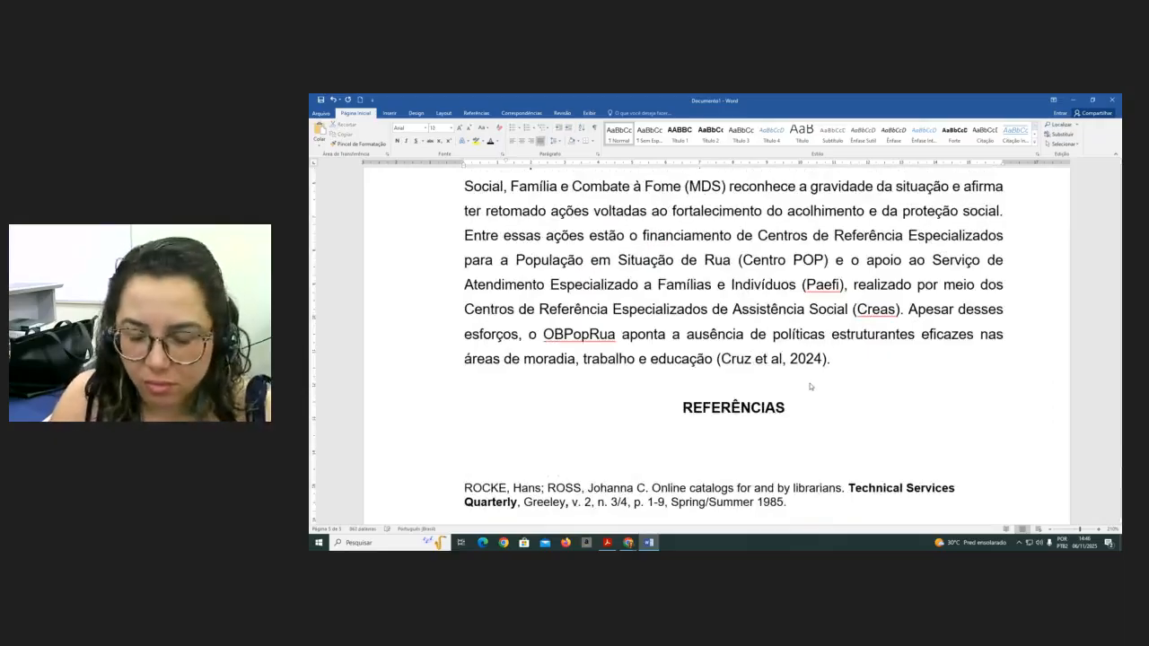
{"action": "type", "text": "."}
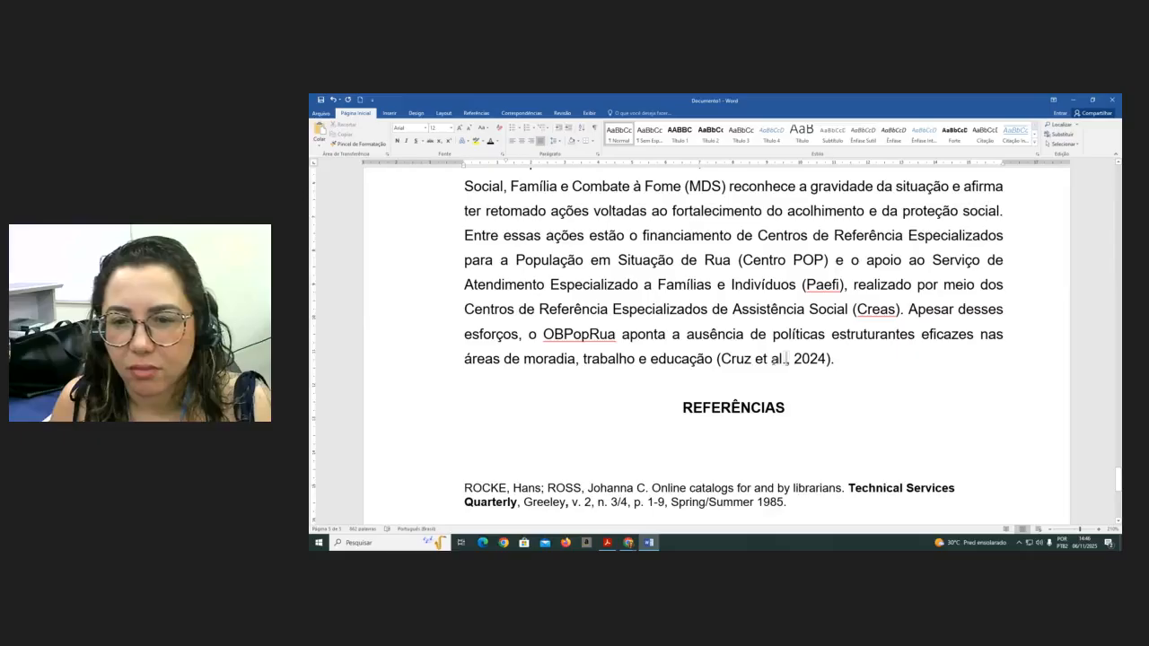
{"action": "left_click_drag", "start_coordinate": [793, 359], "coordinate": [756, 359]}
{"action": "left_click", "coordinate": [406, 141]}
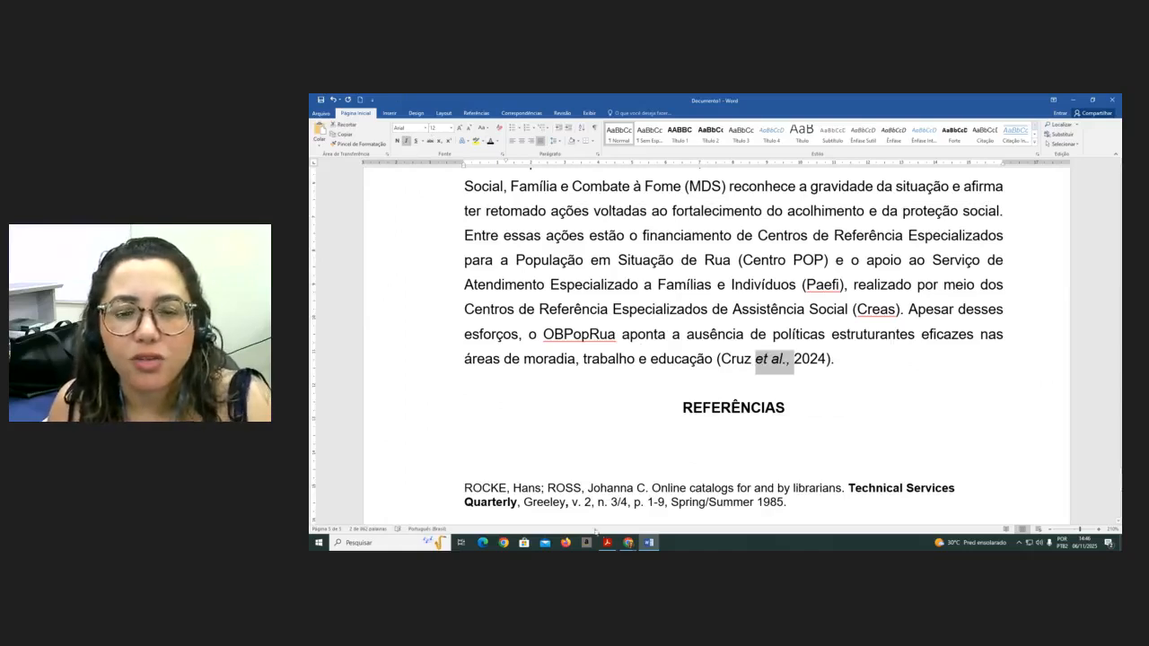
- Remove the period after "et" in the SILVA reference's "et. al."
{"action": "scroll", "coordinate": [597, 475], "scroll_direction": "down", "scroll_amount": 2}
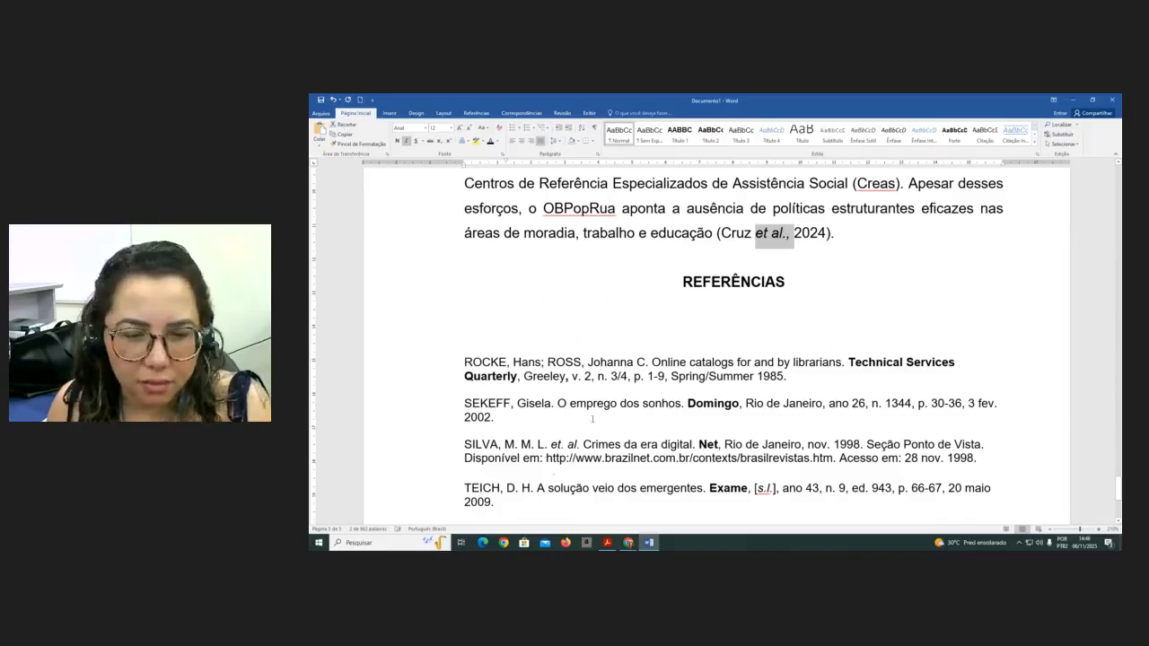
{"action": "left_click", "coordinate": [566, 446]}
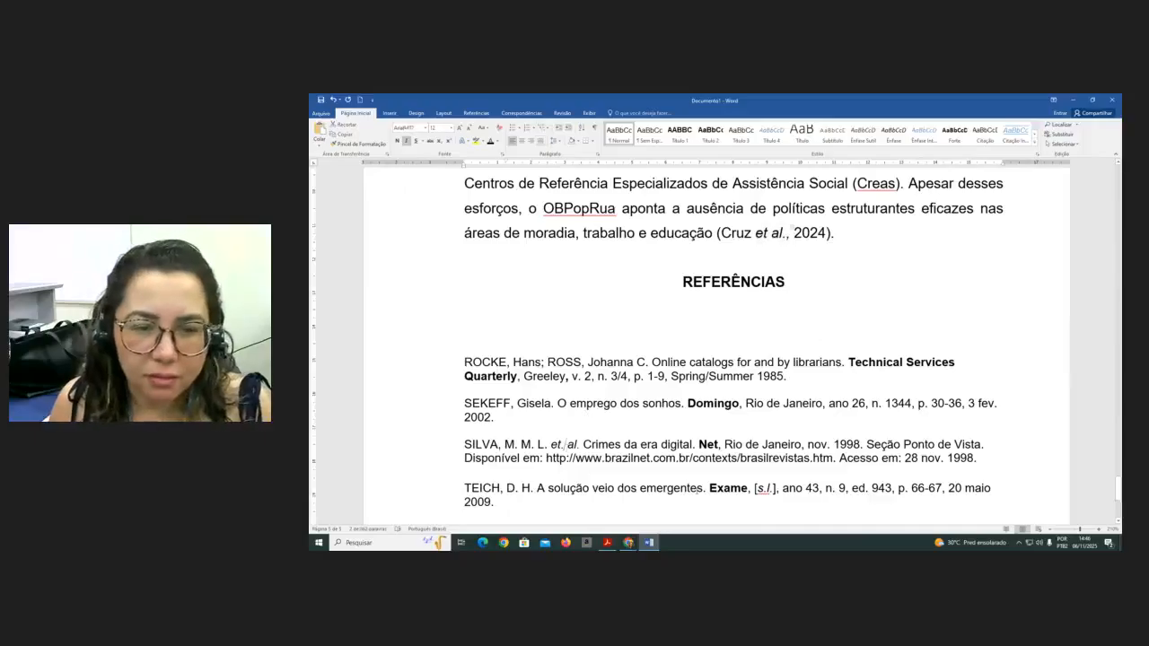
{"action": "key", "text": "BackSpace"}
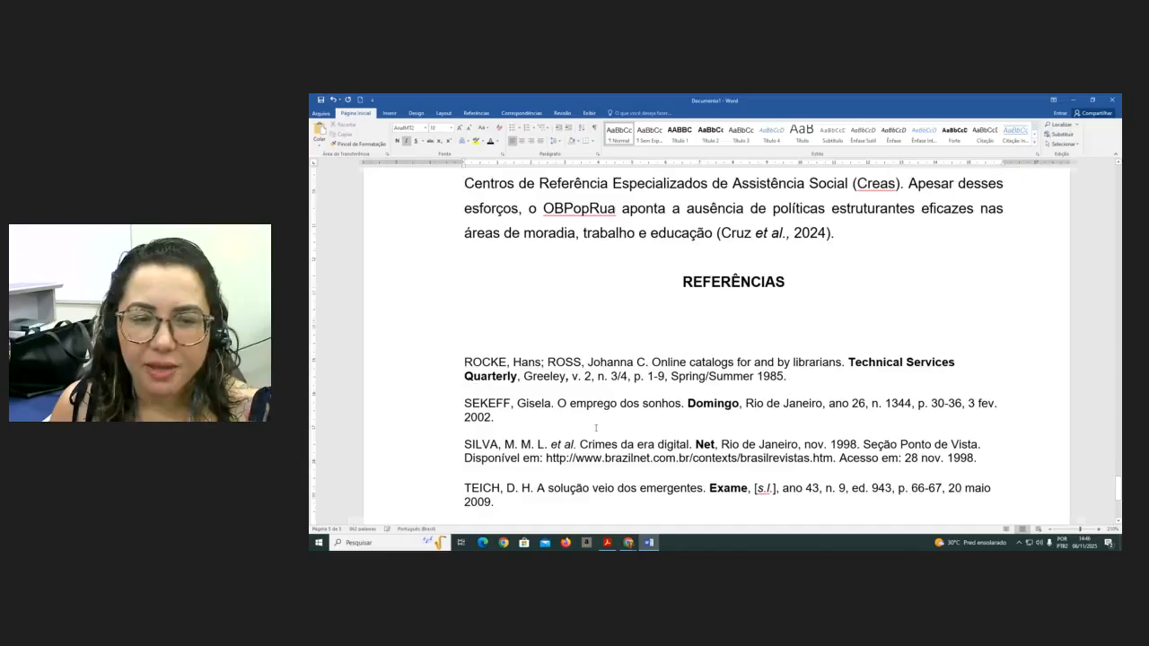
{"action": "scroll", "coordinate": [579, 426], "scroll_direction": "up", "scroll_amount": 1, "text": "ctrl"}
{"action": "scroll", "coordinate": [592, 409], "scroll_direction": "down", "scroll_amount": 2}
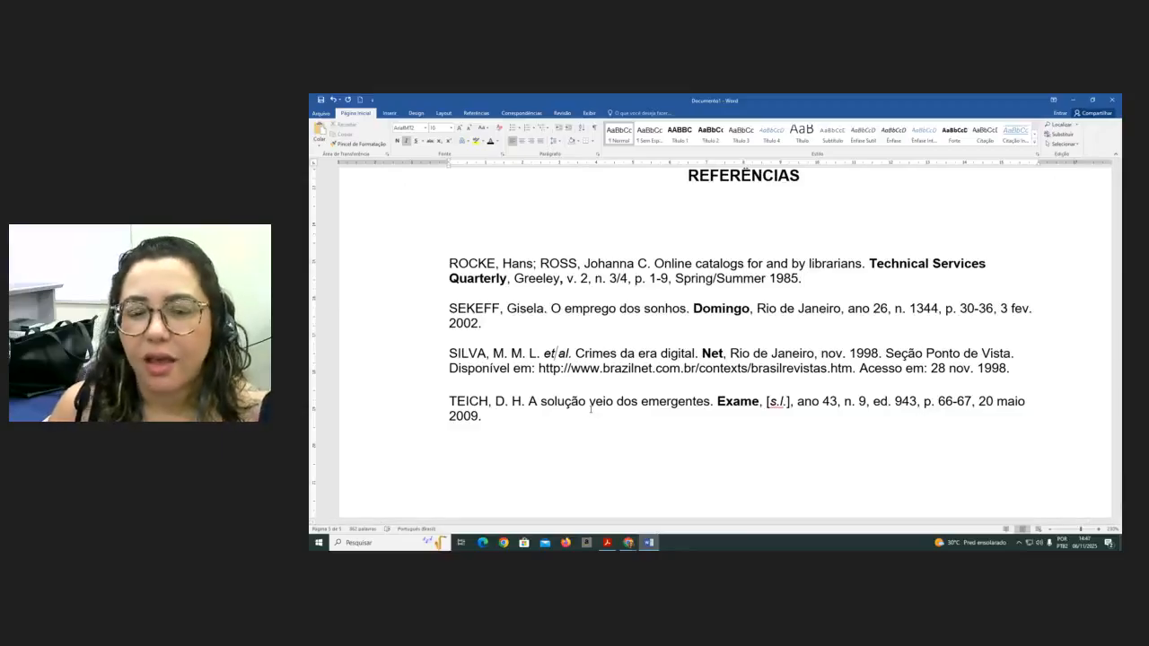
- Switch to the NBR 6023 PDF and browse its periodical article examples and table of contents
{"action": "left_click", "coordinate": [614, 544]}
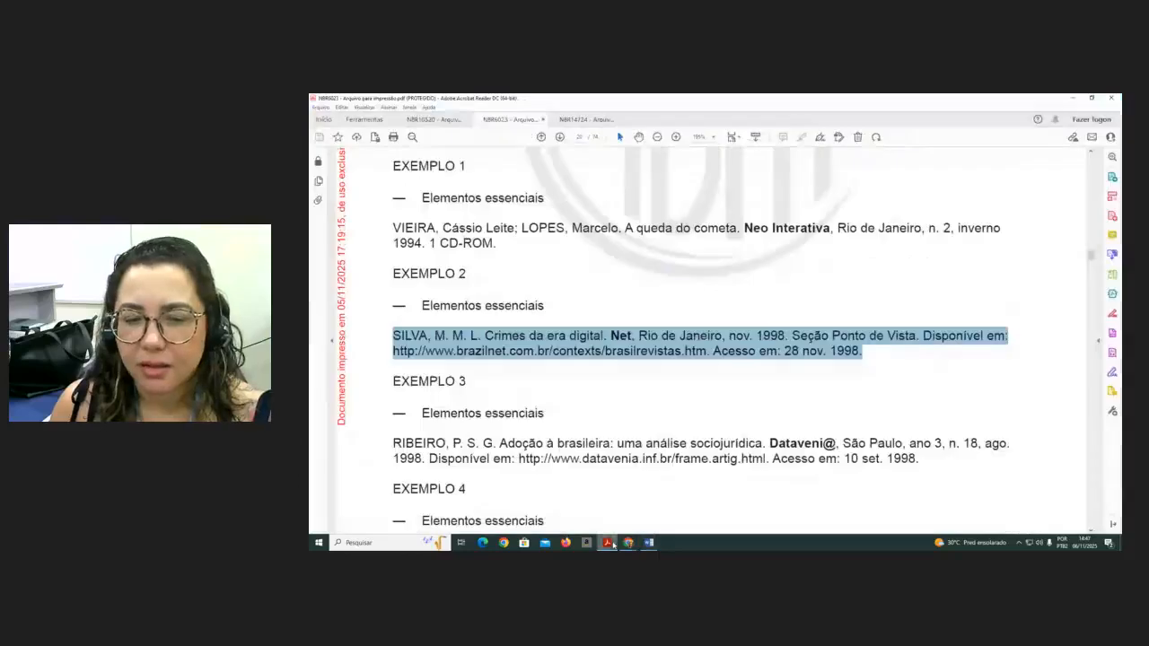
{"action": "scroll", "coordinate": [591, 299], "scroll_direction": "down", "scroll_amount": 2}
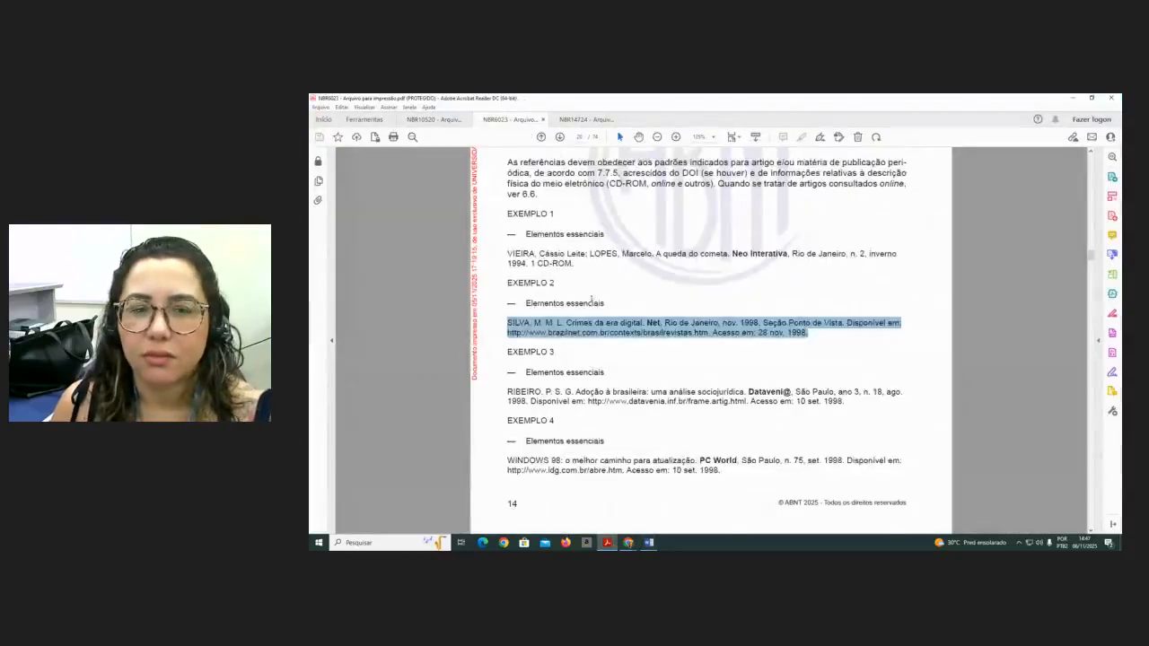
{"action": "scroll", "coordinate": [591, 299], "scroll_direction": "up", "scroll_amount": 10}
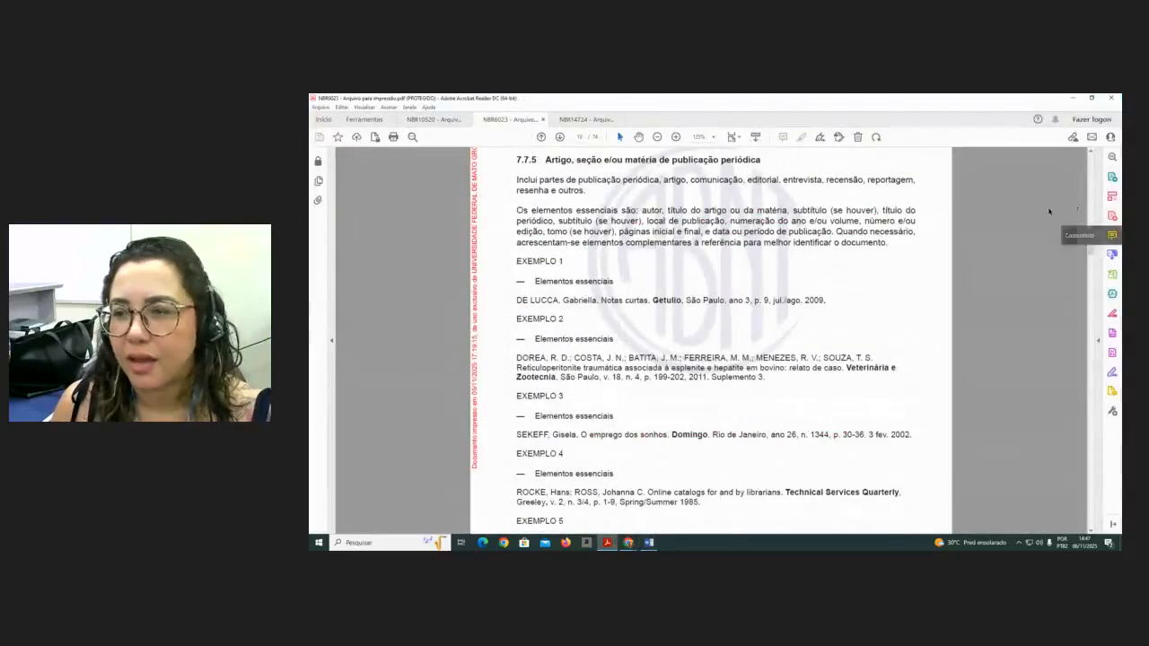
{"action": "left_click_drag", "start_coordinate": [1092, 250], "coordinate": [1091, 168]}
{"action": "scroll", "coordinate": [627, 429], "scroll_direction": "down", "scroll_amount": 10}
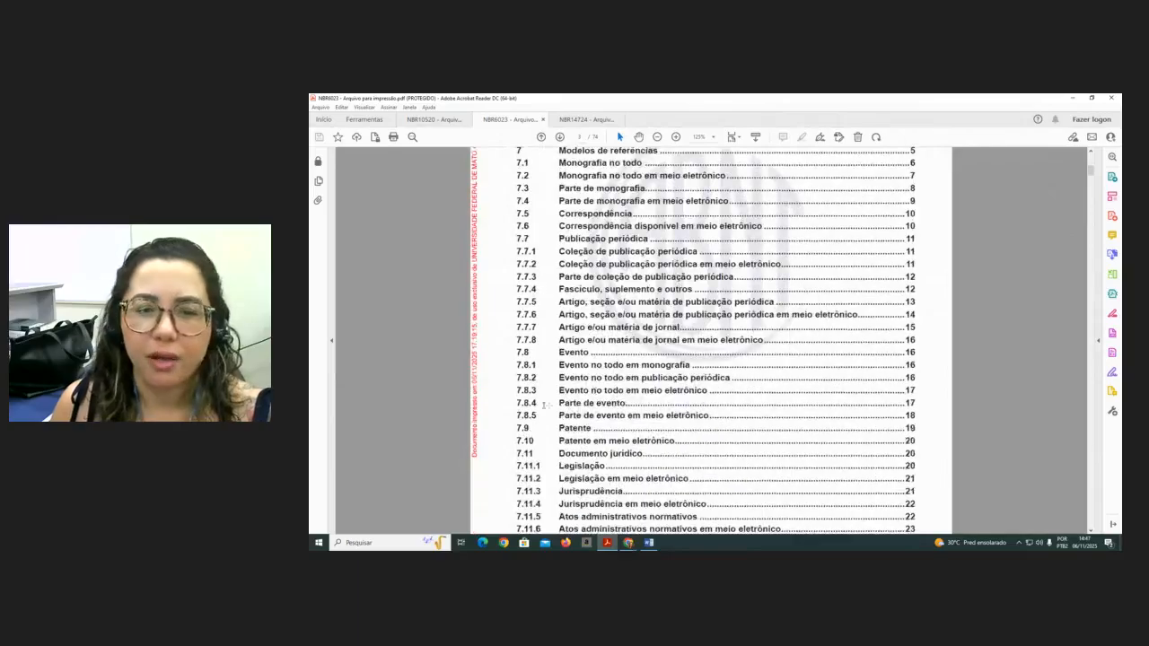
{"action": "scroll", "coordinate": [640, 445], "scroll_direction": "down", "scroll_amount": 1}
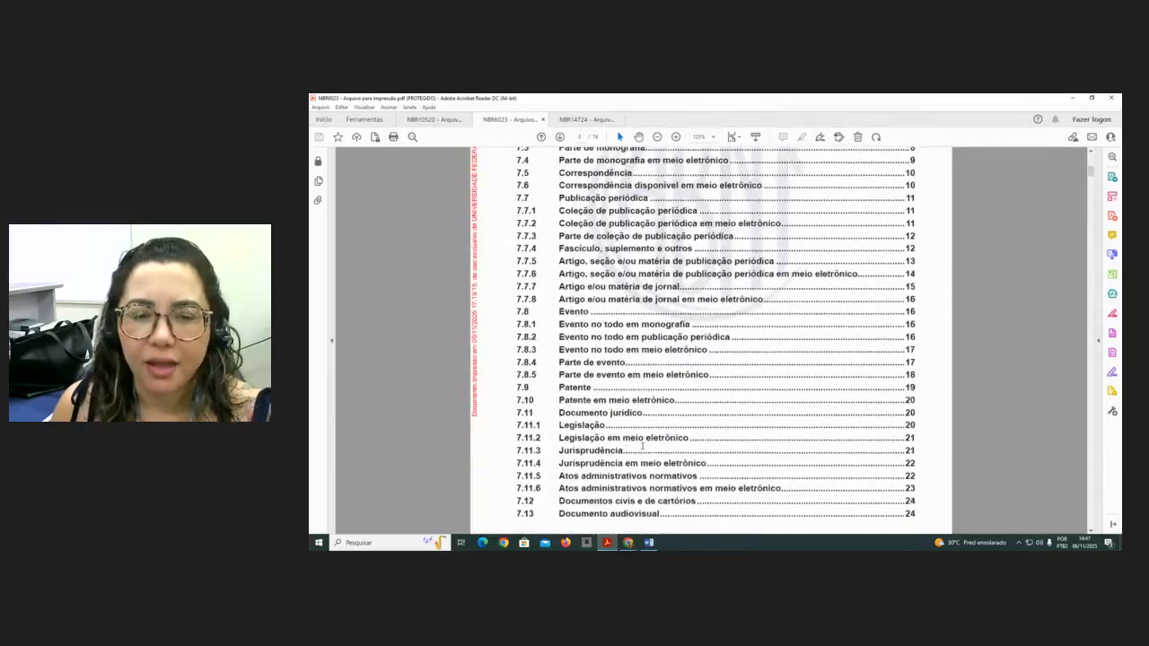
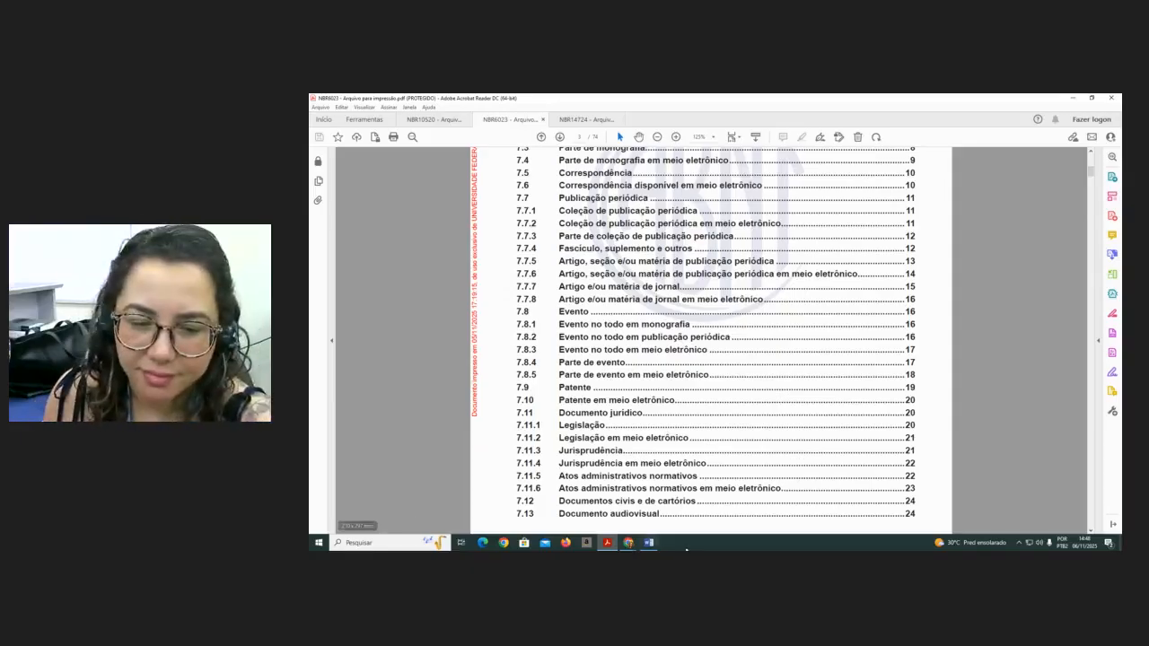
{"action": "left_click", "coordinate": [629, 542]}
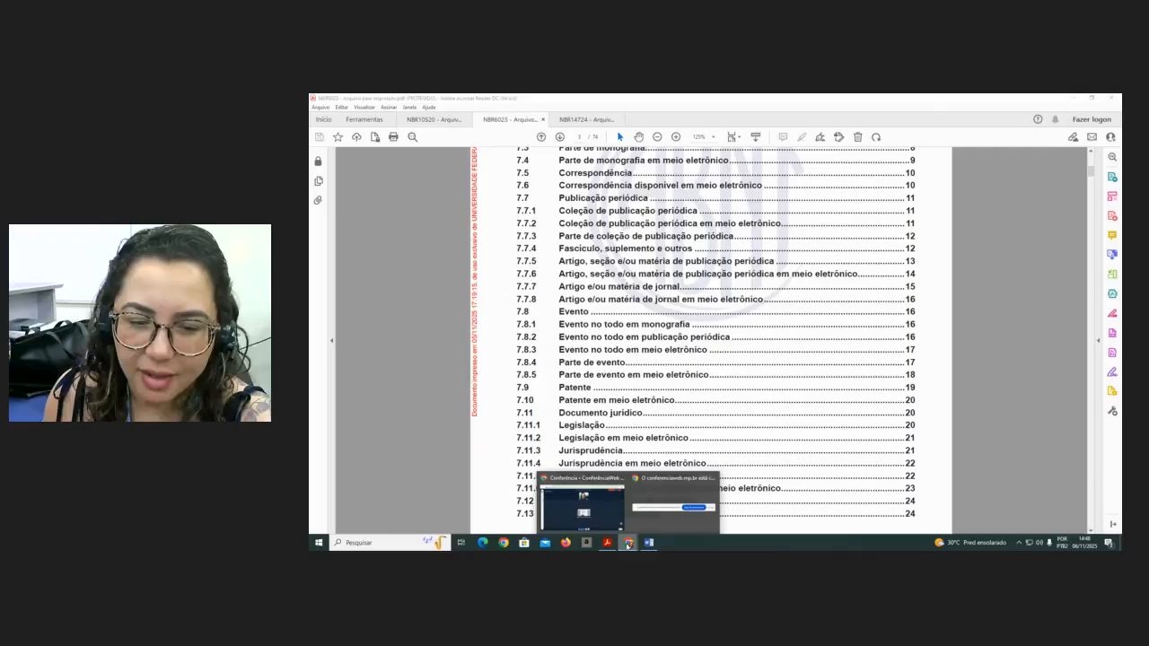
{"action": "left_click", "coordinate": [607, 521]}
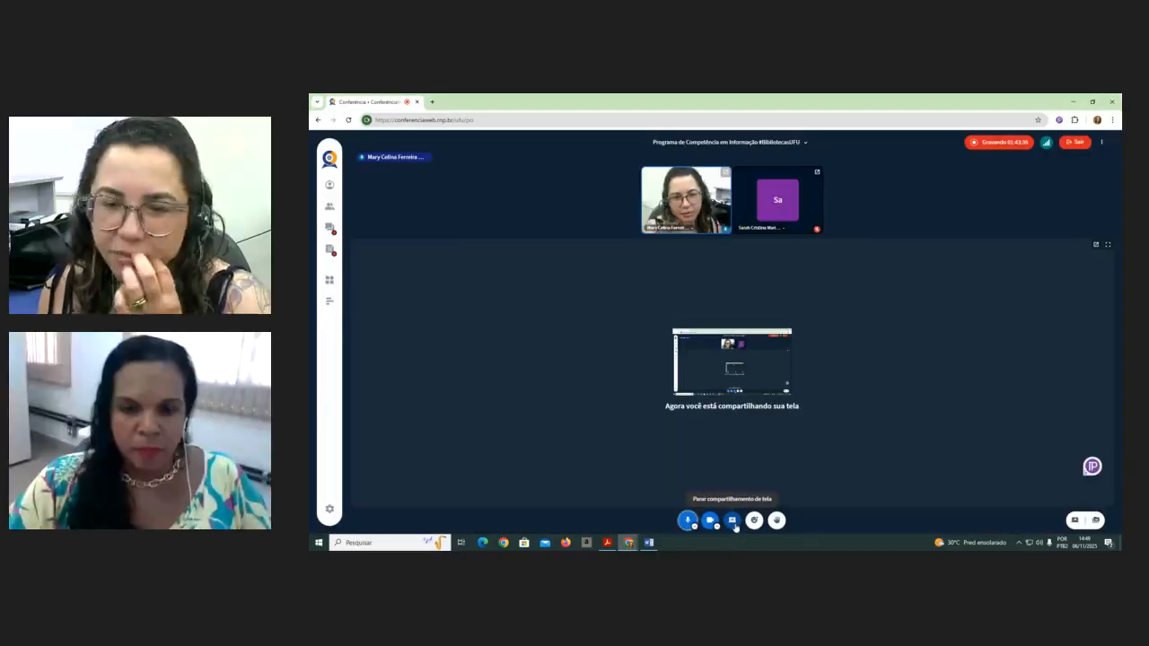
{"action": "left_click", "coordinate": [733, 526]}
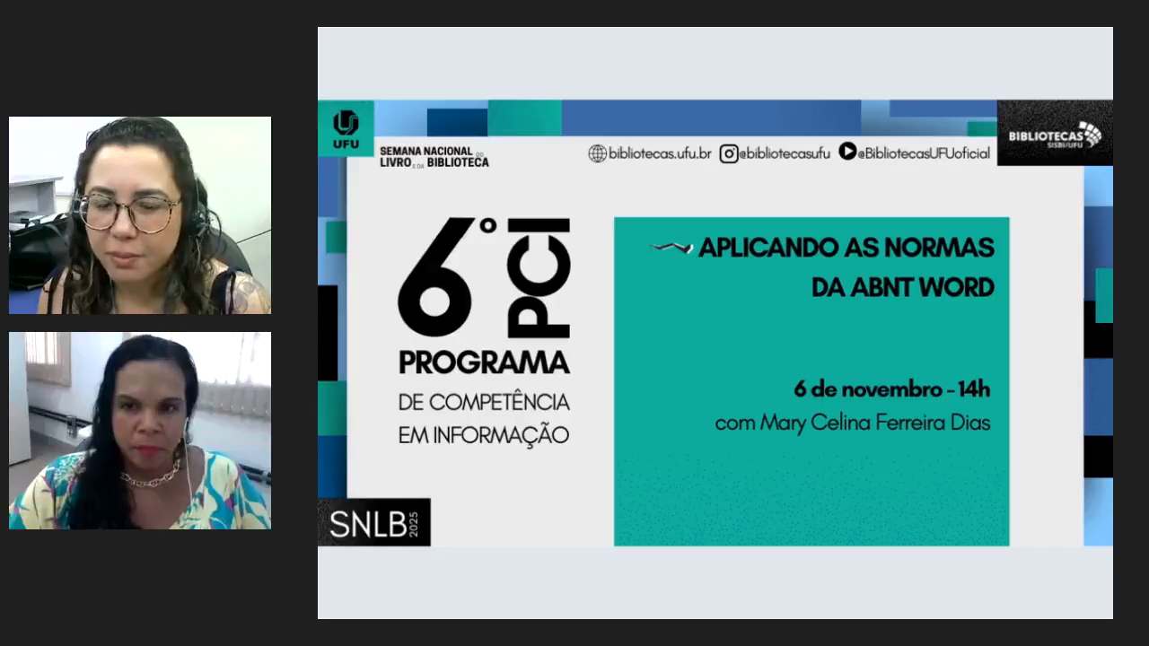